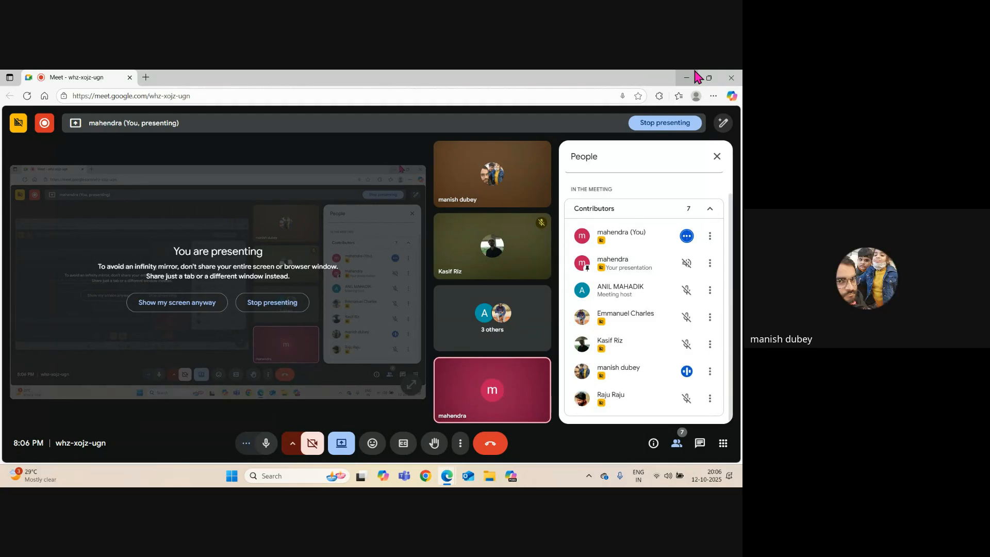
Minimize the Google Meet window to reveal the Revit TEST 1 project.
{"action": "left_click", "coordinate": [687, 79]}
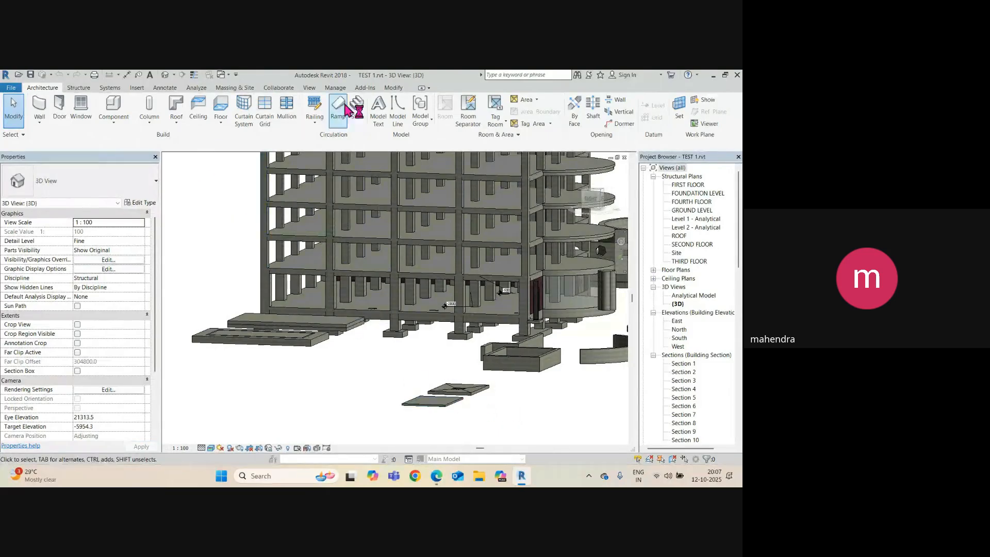
{"action": "left_click", "coordinate": [75, 88]}
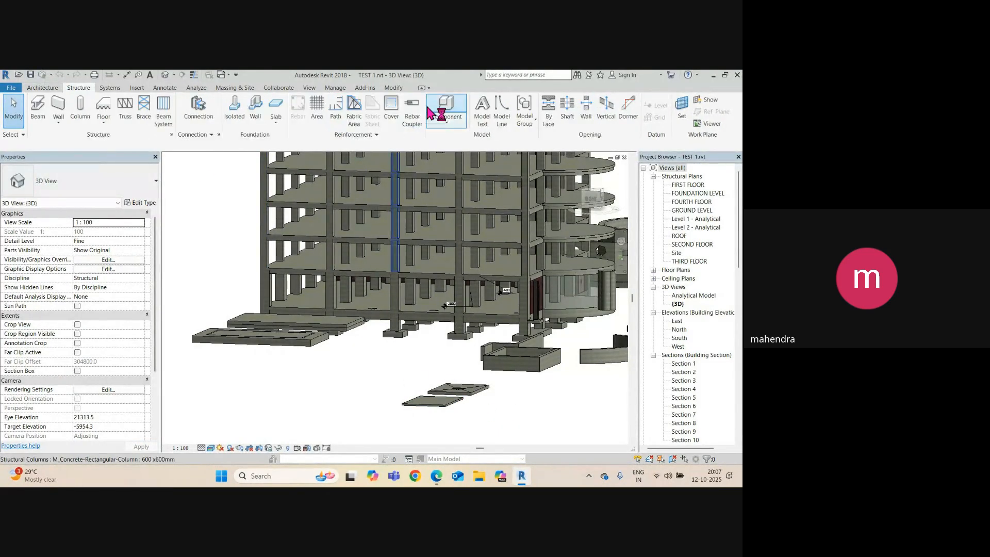
{"action": "left_click", "coordinate": [446, 123]}
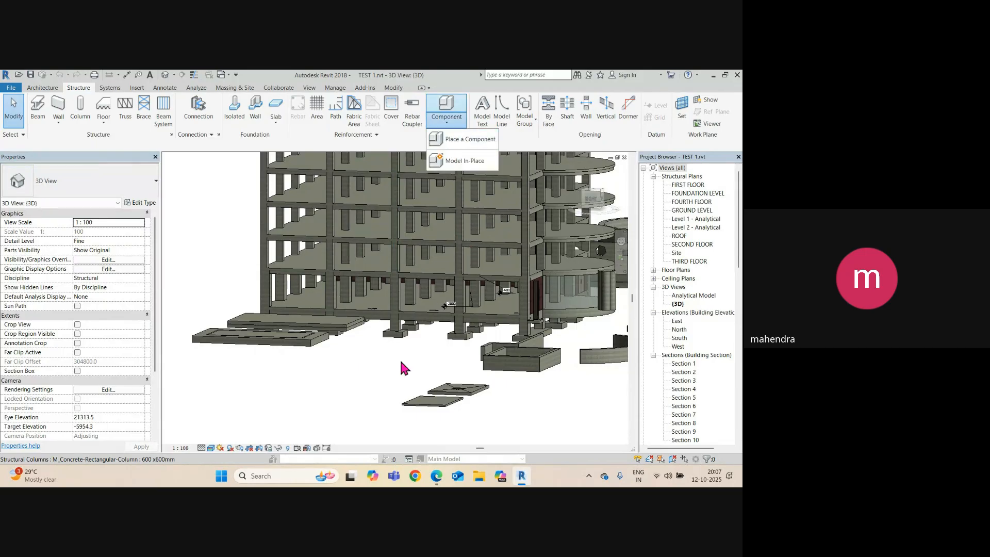
{"action": "scroll", "coordinate": [380, 370], "scroll_direction": "down", "scroll_amount": 3}
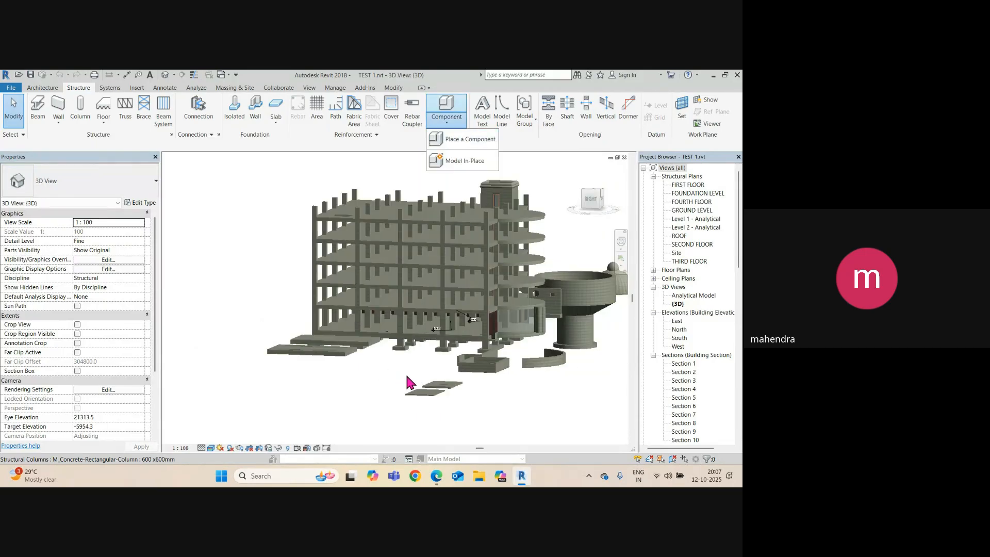
{"action": "scroll", "coordinate": [360, 372], "scroll_direction": "up", "scroll_amount": 2}
{"action": "left_click", "coordinate": [361, 370]}
{"action": "scroll", "coordinate": [368, 335], "scroll_direction": "down", "scroll_amount": 3}
{"action": "middle_click_drag", "start_coordinate": [372, 336], "coordinate": [391, 317], "text": "shift"}
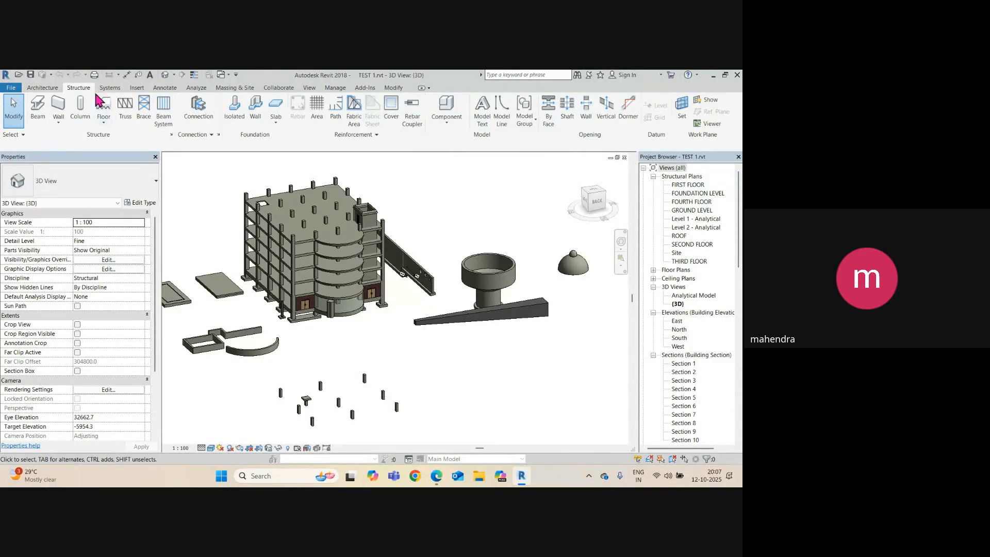
{"action": "left_click", "coordinate": [53, 89]}
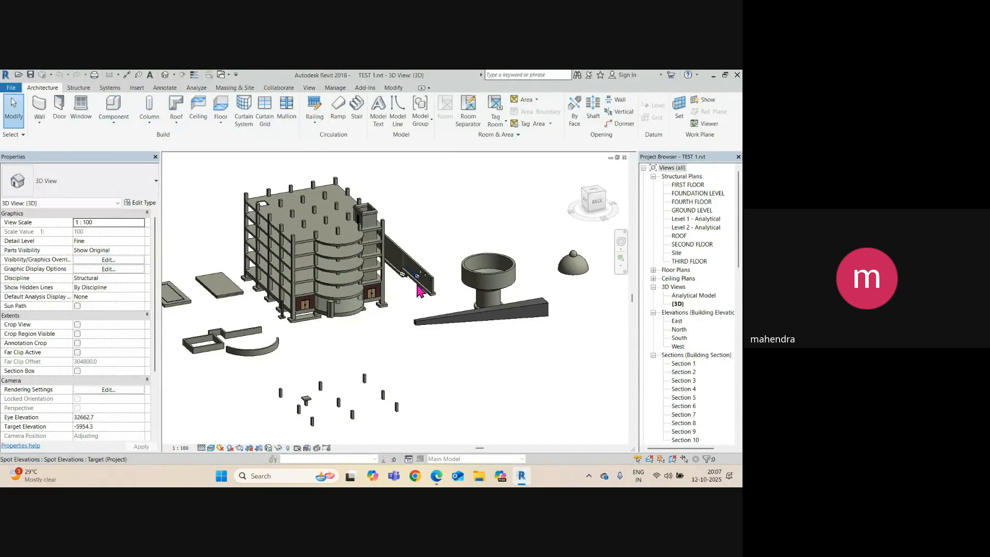
Switch to the GROUND LEVEL structural plan and pan to empty space.
{"action": "double_click", "coordinate": [692, 210]}
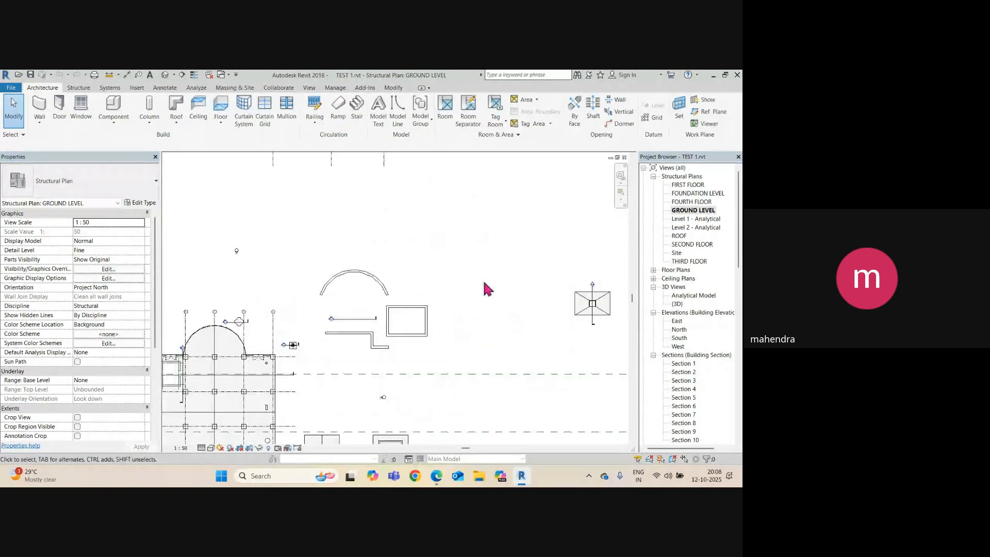
{"action": "scroll", "coordinate": [474, 273], "scroll_direction": "up", "scroll_amount": 5}
{"action": "middle_click_drag", "start_coordinate": [469, 270], "coordinate": [317, 135]}
{"action": "scroll", "coordinate": [394, 323], "scroll_direction": "down", "scroll_amount": 2}
{"action": "scroll", "coordinate": [234, 255], "scroll_direction": "up", "scroll_amount": 1}
{"action": "scroll", "coordinate": [332, 190], "scroll_direction": "up", "scroll_amount": 1}
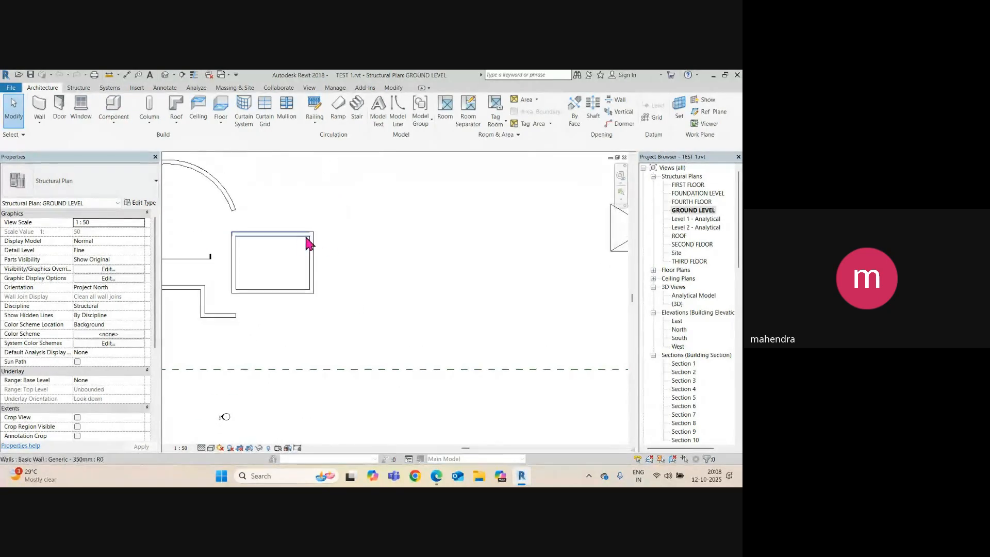
Start a Structure > Wall: Structural with the Rectangle draw option.
{"action": "left_click", "coordinate": [88, 89]}
{"action": "left_click", "coordinate": [59, 120]}
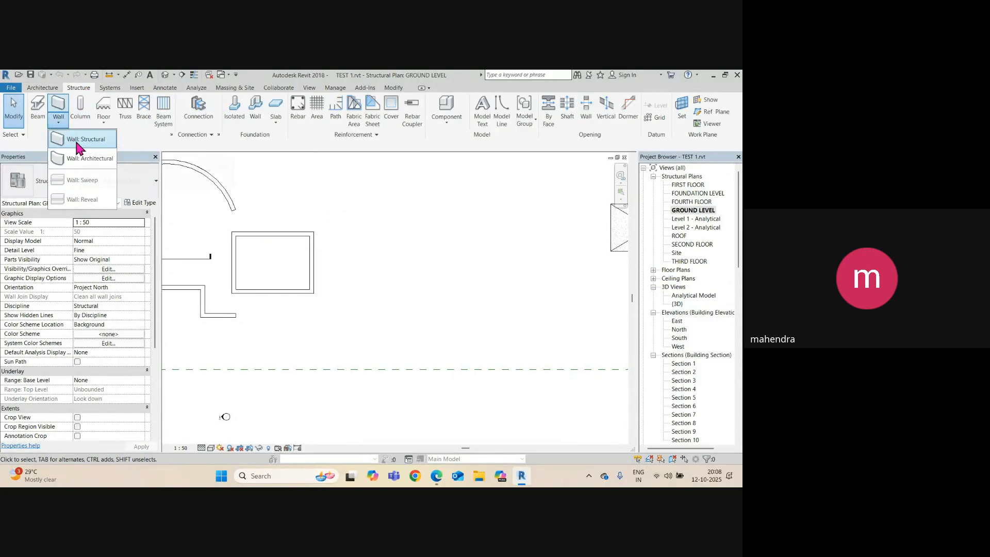
{"action": "left_click", "coordinate": [83, 140]}
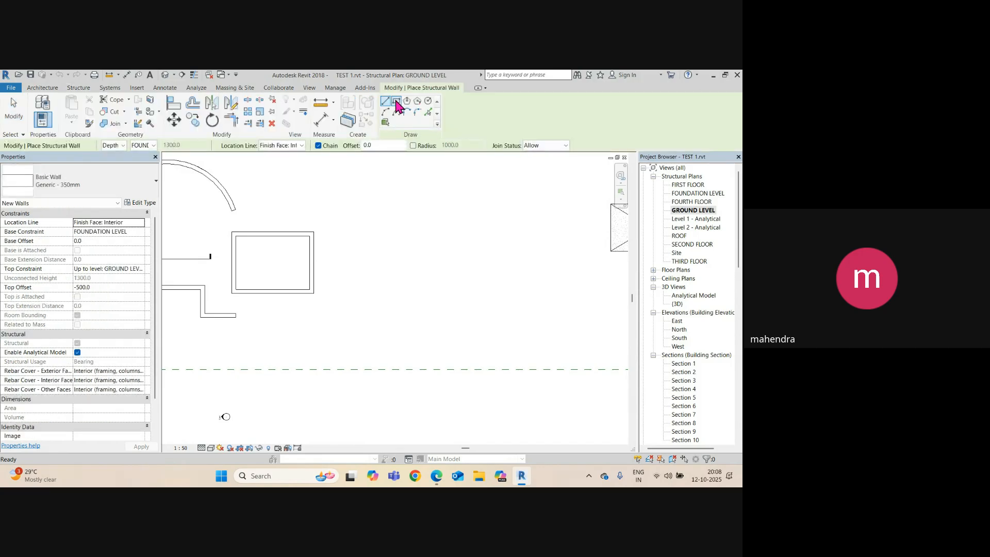
{"action": "left_click", "coordinate": [396, 101]}
Draw a rectangular enclosure of structural walls in an empty area of the plan.
{"action": "scroll", "coordinate": [371, 285], "scroll_direction": "down", "scroll_amount": 5}
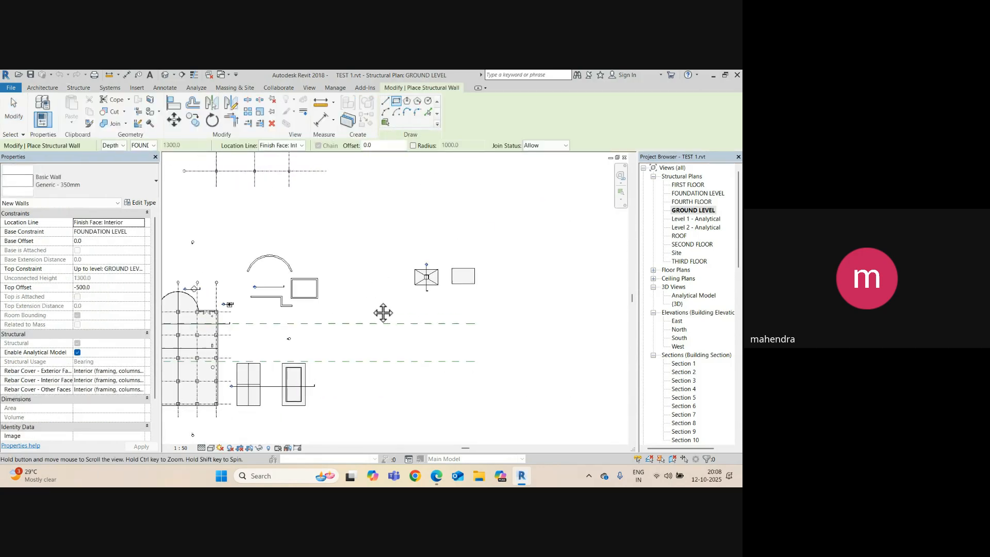
{"action": "middle_click_drag", "start_coordinate": [383, 312], "coordinate": [505, 341]}
{"action": "scroll", "coordinate": [469, 260], "scroll_direction": "up", "scroll_amount": 3}
{"action": "left_click", "coordinate": [462, 242]}
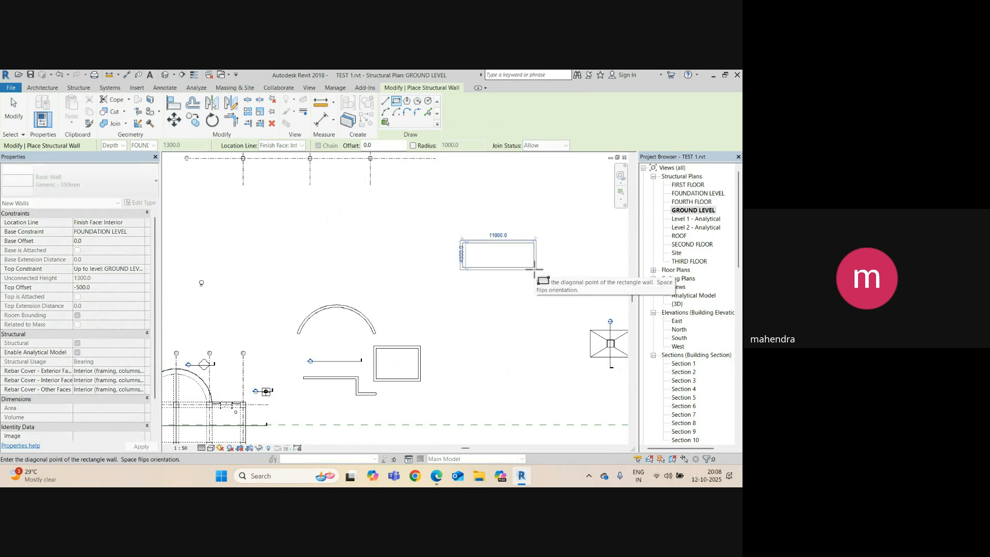
{"action": "scroll", "coordinate": [533, 269], "scroll_direction": "up", "scroll_amount": 2}
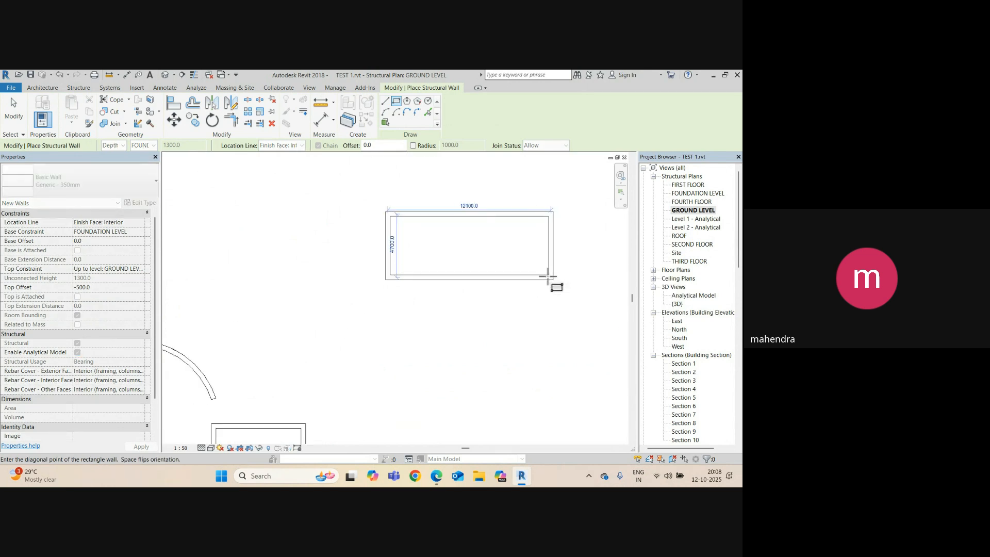
{"action": "left_click", "coordinate": [471, 221]}
{"action": "left_click", "coordinate": [456, 202]}
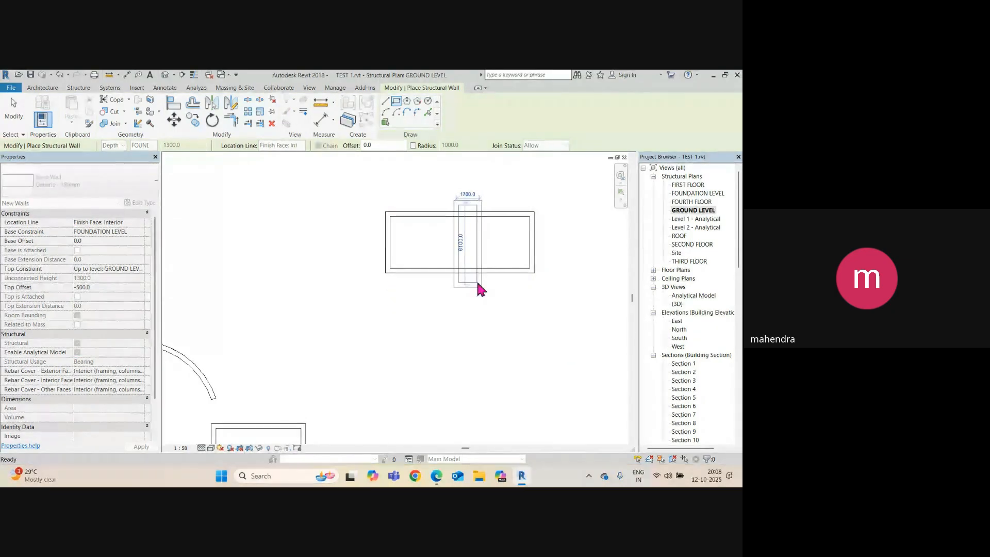
{"action": "key", "text": "Escape"}
{"action": "key", "text": "Escape"}
Change the distance between the long walls from 3850 to 4000.
{"action": "left_click", "coordinate": [465, 271]}
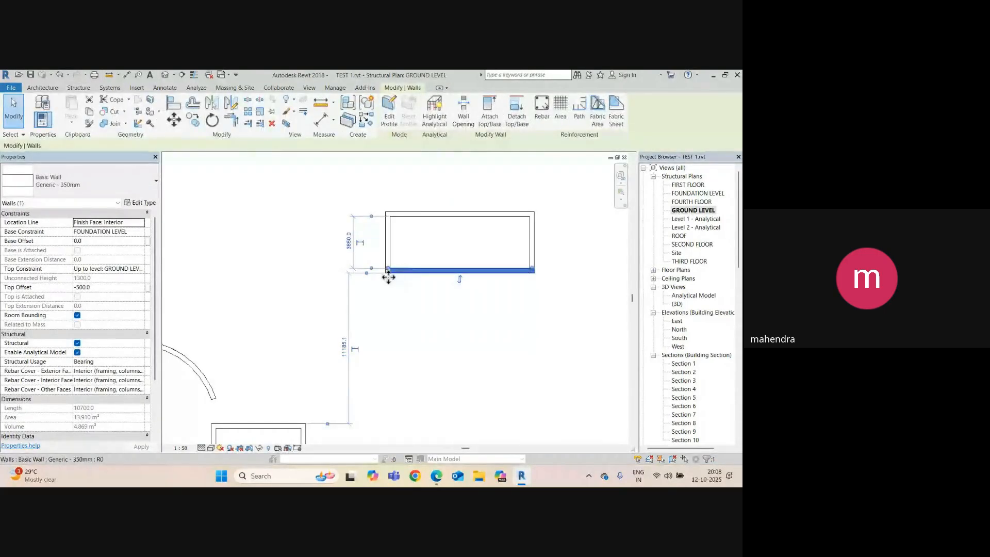
{"action": "left_click", "coordinate": [411, 214]}
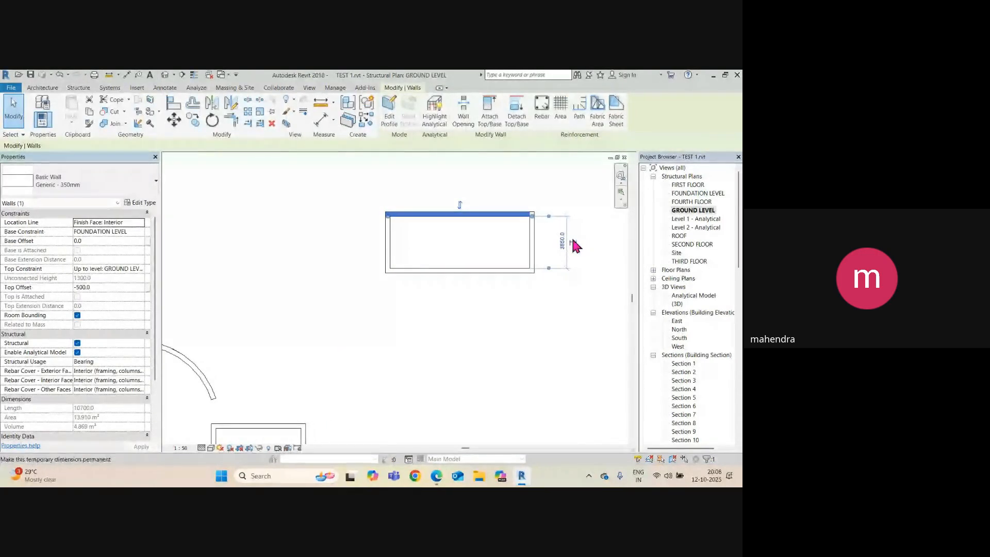
{"action": "scroll", "coordinate": [573, 243], "scroll_direction": "up", "scroll_amount": 2}
{"action": "left_click", "coordinate": [558, 244]}
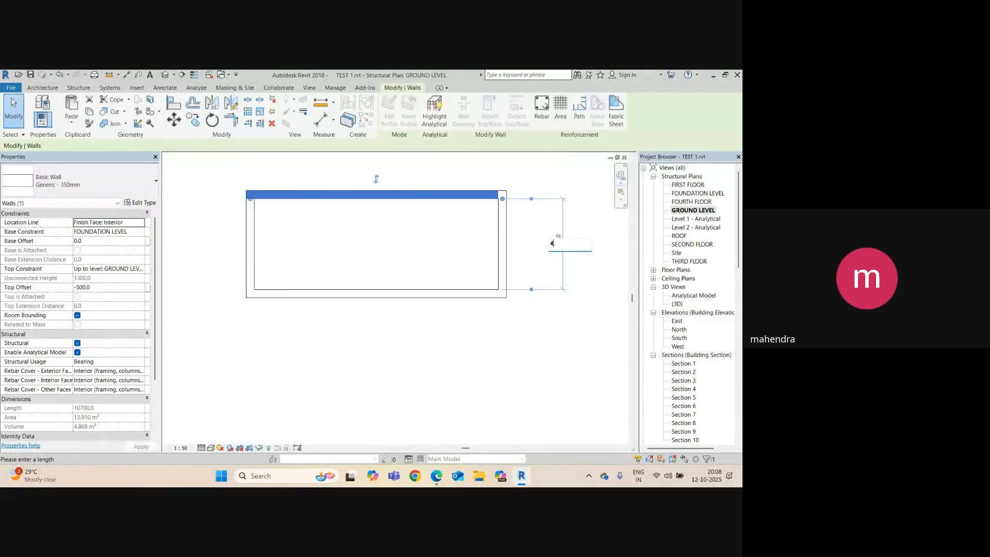
{"action": "key", "text": "Return"}
{"action": "key", "text": "Escape"}
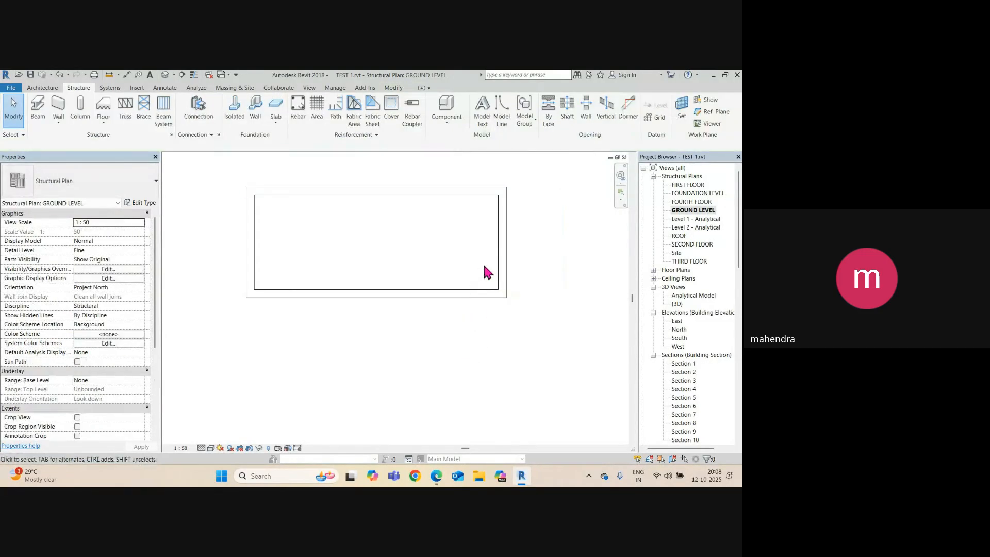
Change the rectangle width from 10350 to 10000, undoing a mistaken 1000 entry.
{"action": "left_click", "coordinate": [492, 251]}
{"action": "left_click", "coordinate": [367, 321]}
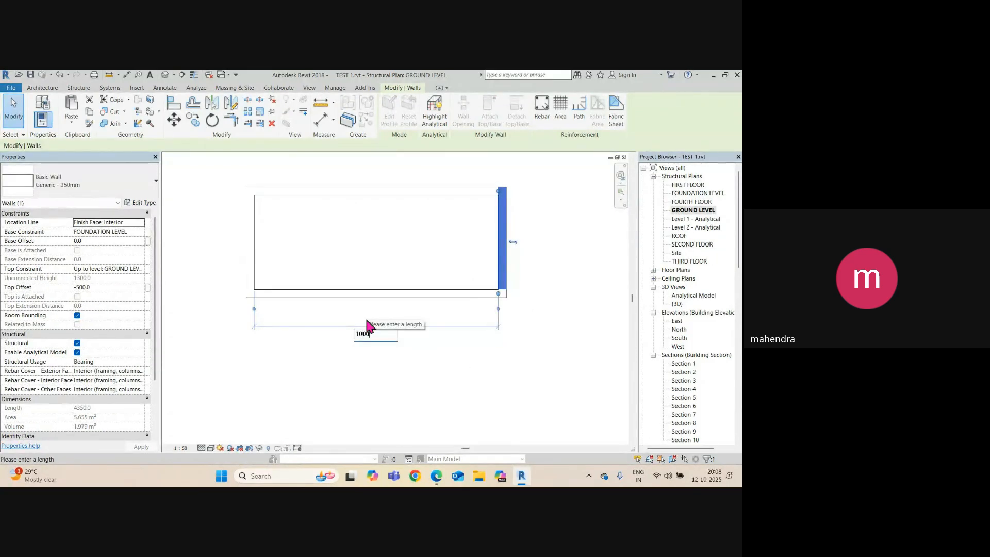
{"action": "key", "text": "Return"}
{"action": "key", "text": "ctrl+z"}
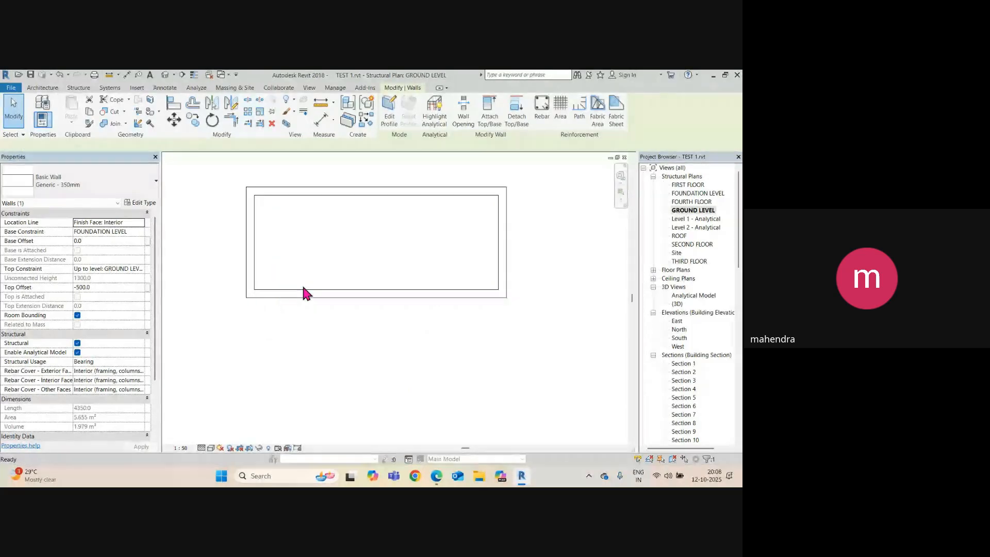
{"action": "left_click", "coordinate": [505, 269]}
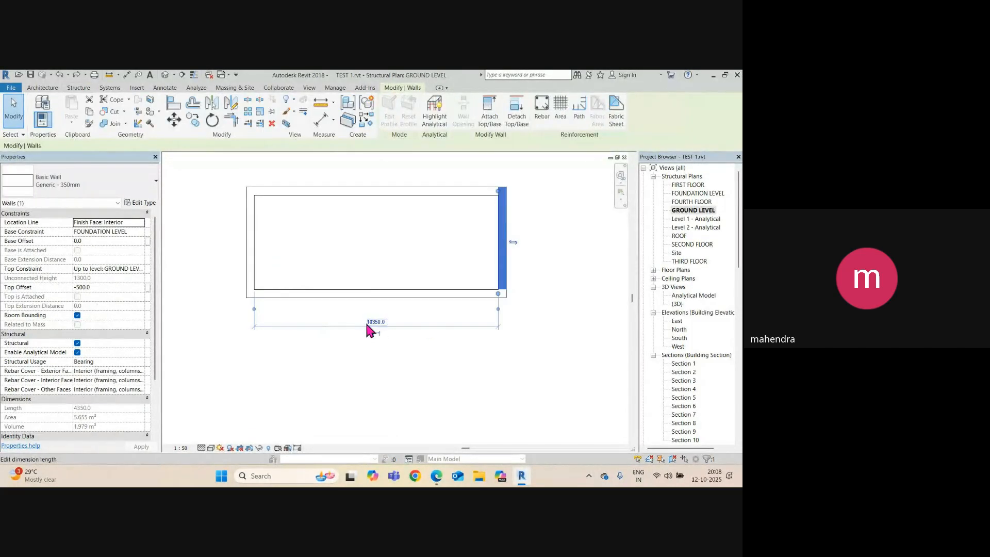
{"action": "left_click", "coordinate": [376, 322]}
{"action": "type", "text": "10"}
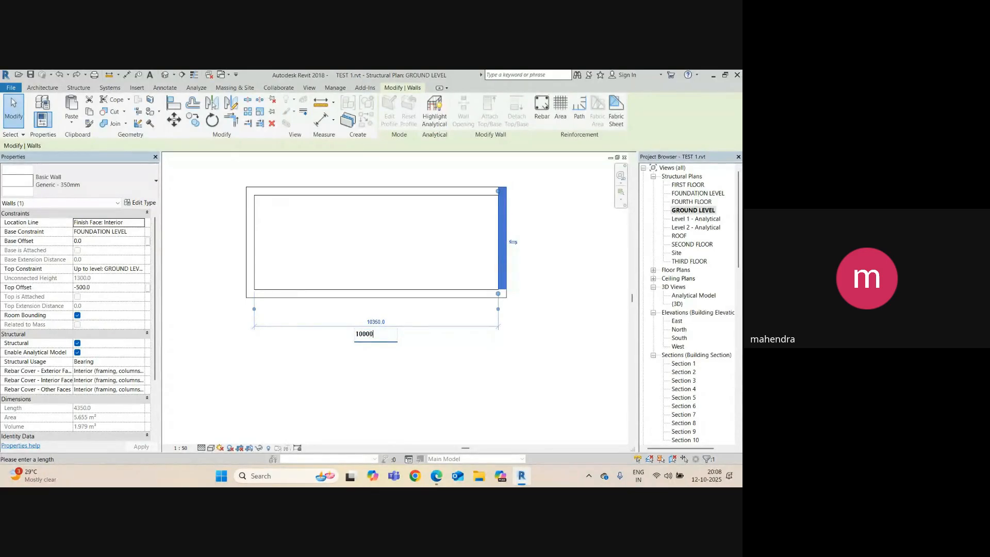
{"action": "type", "text": "000"}
{"action": "key", "text": "Return"}
{"action": "key", "text": "Escape"}
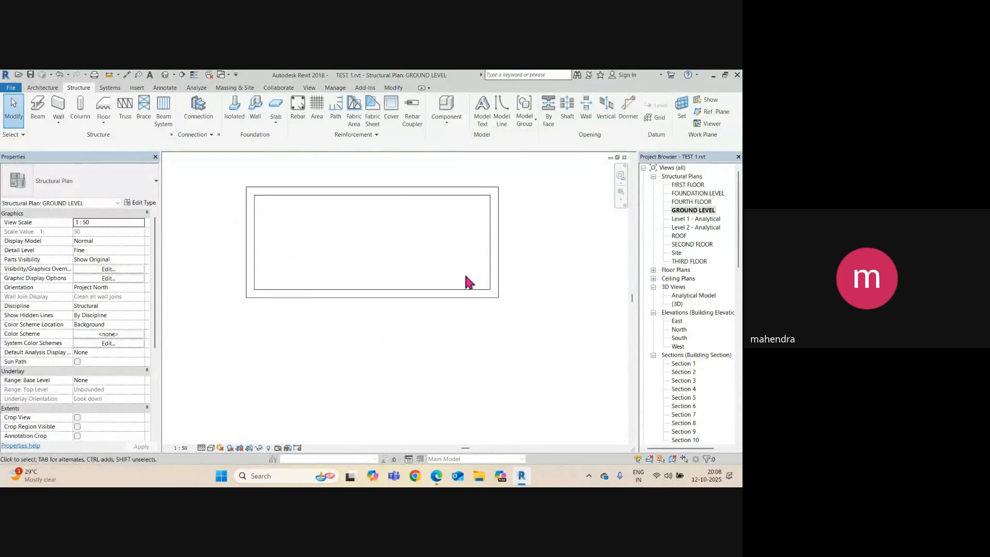
{"action": "key", "text": "Tab"}
Set the four walls' Base Constraint to GROUND LEVEL and Top Constraint to FIRST FLOOR.
{"action": "left_click", "coordinate": [376, 294]}
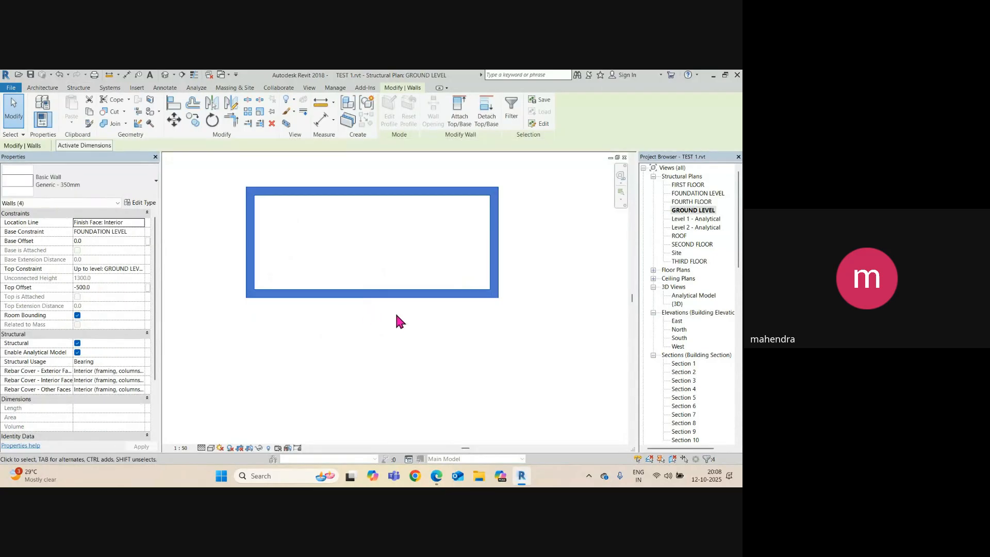
{"action": "left_click", "coordinate": [139, 231]}
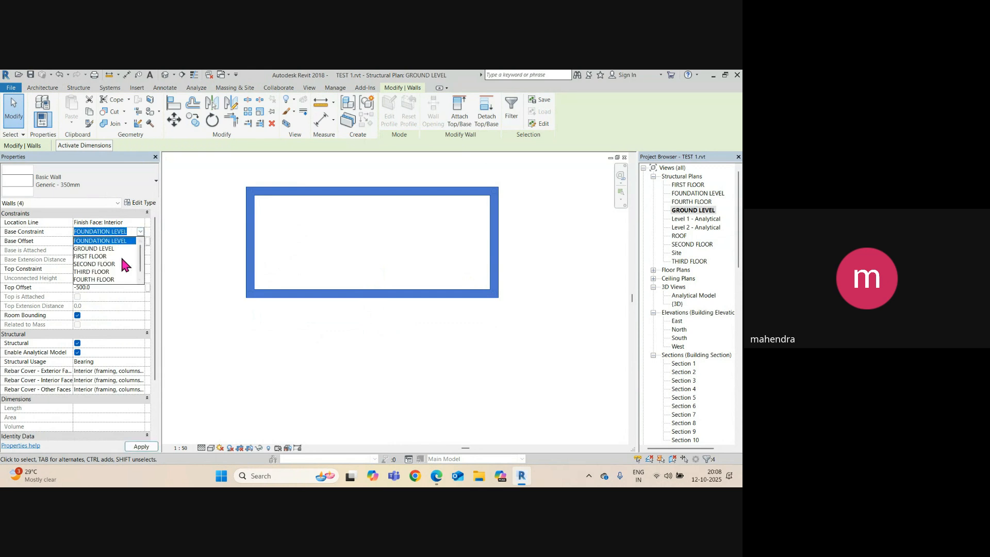
{"action": "left_click", "coordinate": [95, 248]}
{"action": "left_click", "coordinate": [141, 269]}
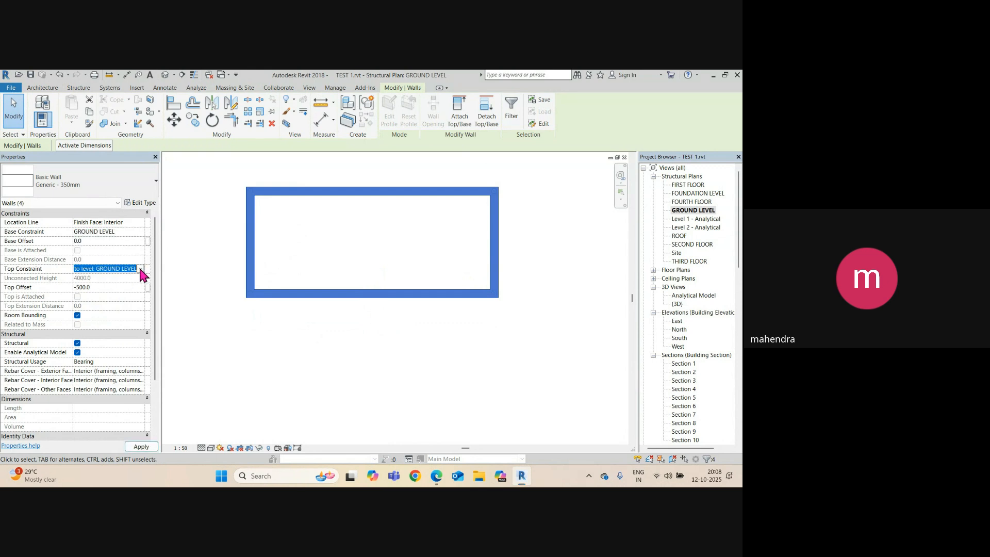
{"action": "left_click", "coordinate": [114, 308]}
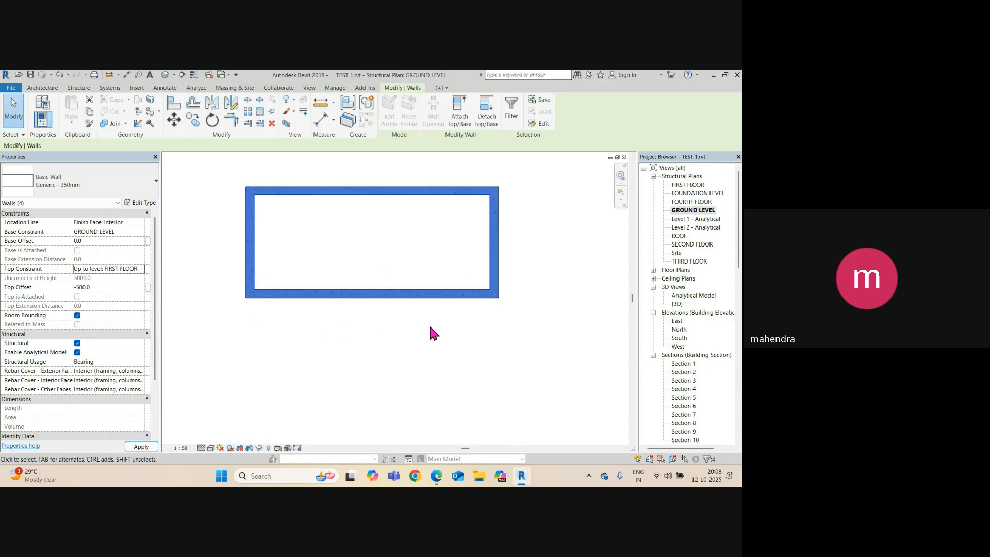
{"action": "left_click", "coordinate": [429, 332]}
Check the wall box in the default 3D view, then return to GROUND LEVEL.
{"action": "left_click", "coordinate": [166, 74]}
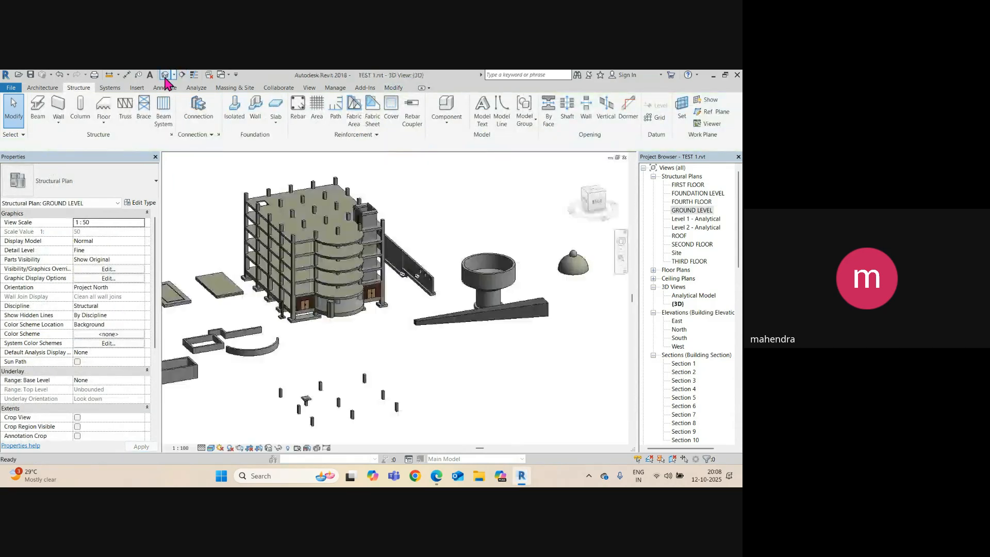
{"action": "scroll", "coordinate": [354, 325], "scroll_direction": "down", "scroll_amount": 2}
{"action": "scroll", "coordinate": [276, 350], "scroll_direction": "up", "scroll_amount": 4}
{"action": "scroll", "coordinate": [279, 351], "scroll_direction": "up", "scroll_amount": 3}
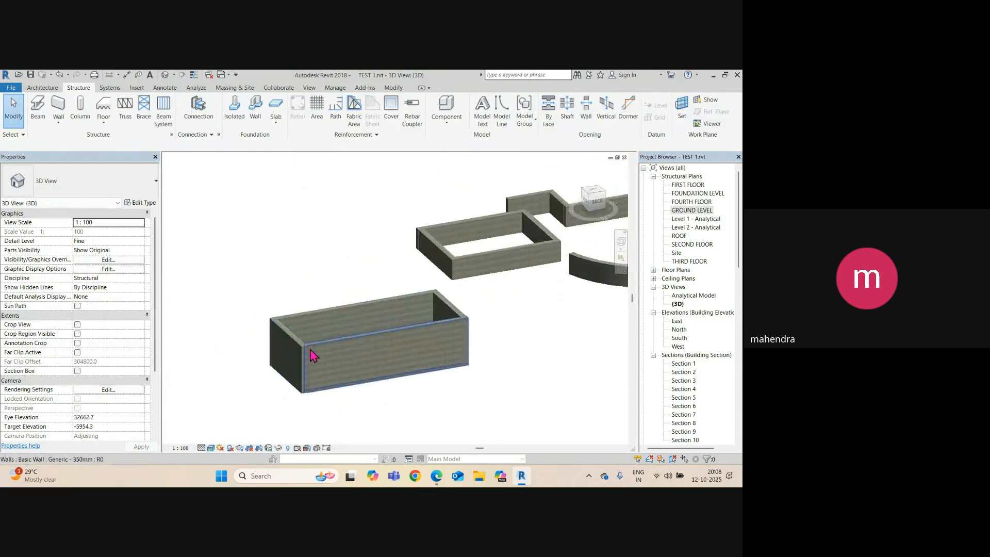
{"action": "left_click", "coordinate": [351, 348]}
{"action": "middle_click_drag", "start_coordinate": [347, 349], "coordinate": [325, 356], "text": "shift"}
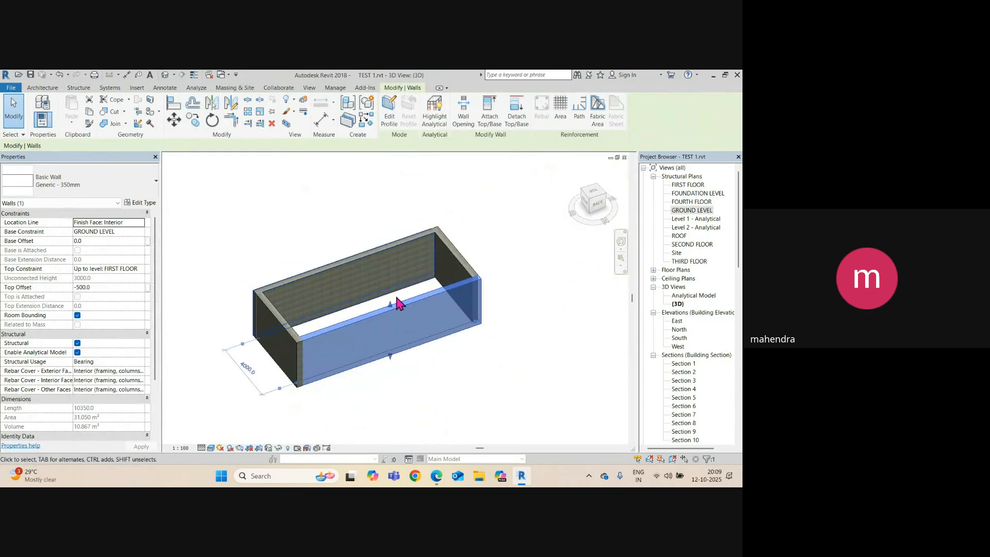
{"action": "double_click", "coordinate": [692, 211]}
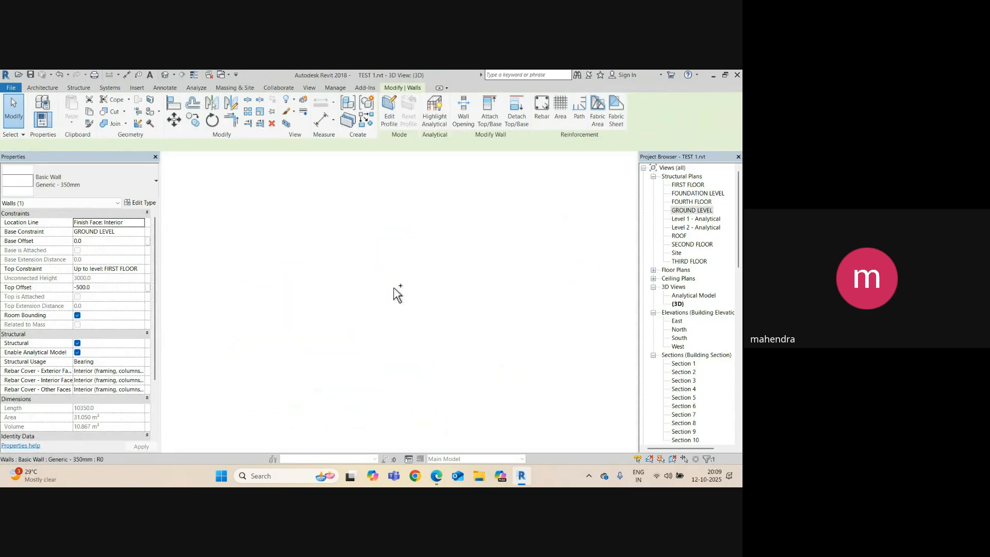
{"action": "left_click", "coordinate": [525, 363]}
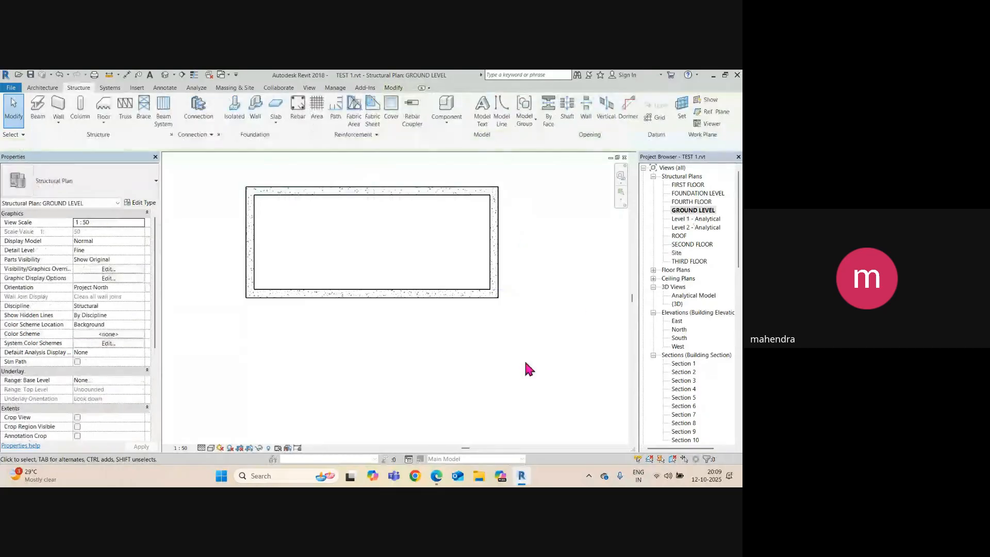
Show the FIRST FLOOR plan zoomed in, with the Architecture Roof options listed.
{"action": "double_click", "coordinate": [685, 185]}
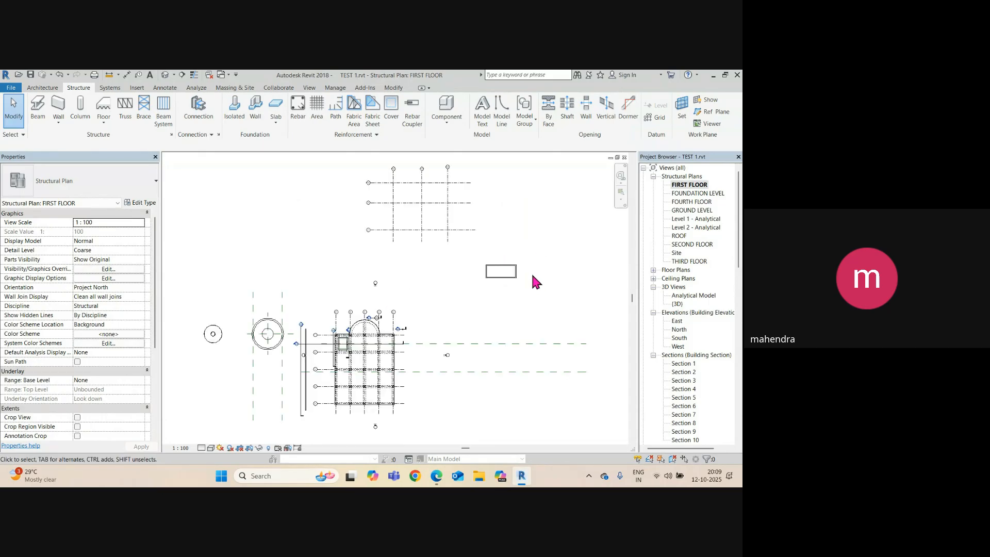
{"action": "scroll", "coordinate": [532, 281], "scroll_direction": "up", "scroll_amount": 8}
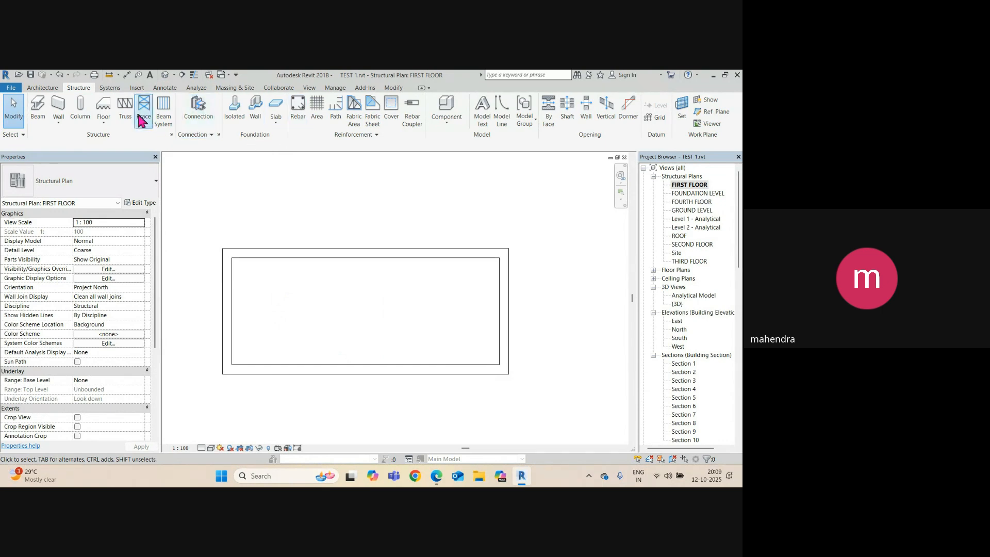
{"action": "left_click", "coordinate": [43, 87]}
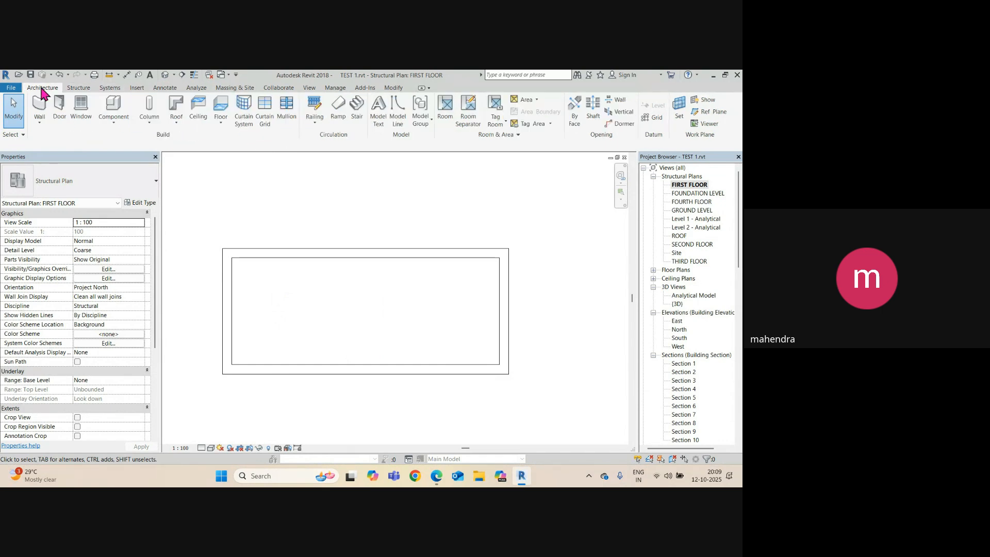
{"action": "left_click", "coordinate": [176, 127]}
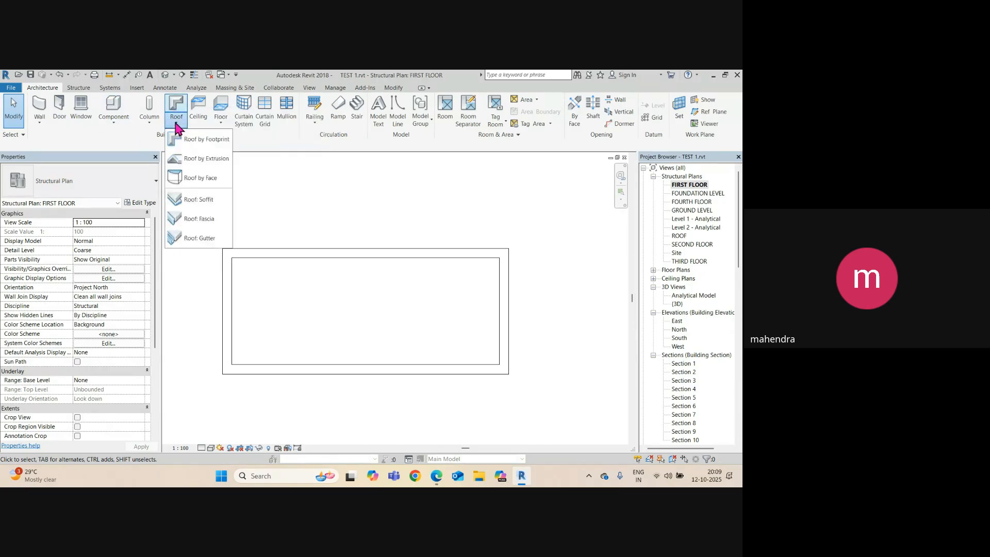
Start a Roof by Footprint using the Generic - 125mm roof type.
{"action": "left_click", "coordinate": [202, 145]}
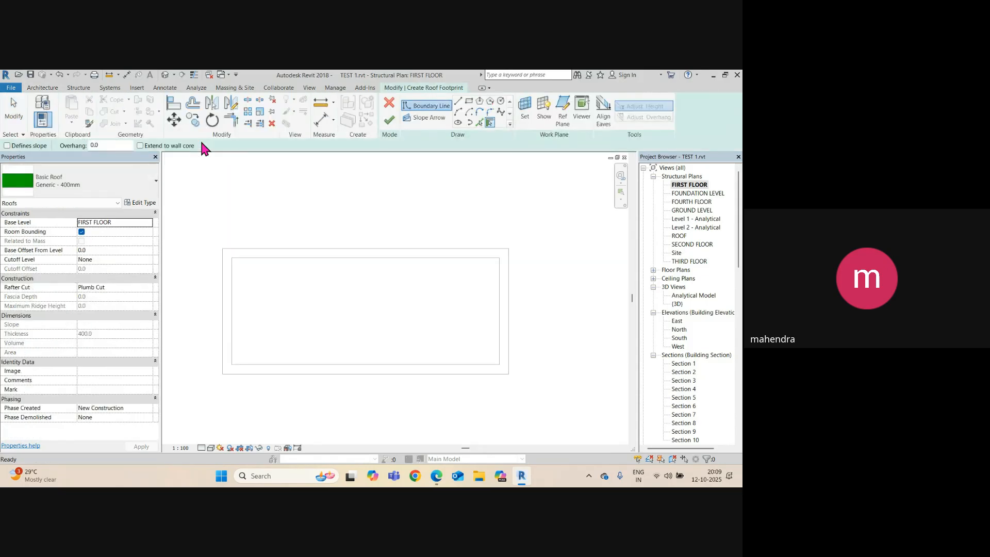
{"action": "left_click", "coordinate": [101, 171]}
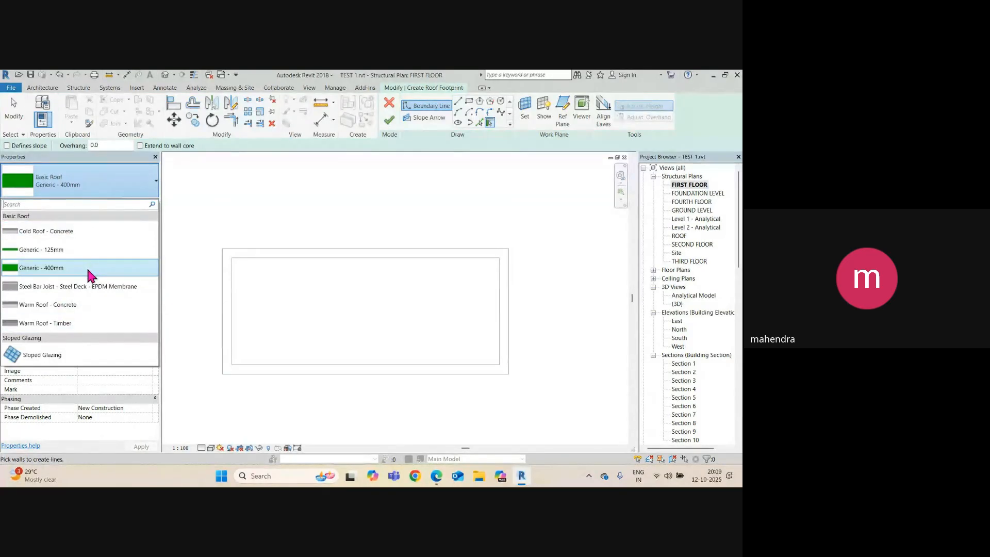
{"action": "left_click", "coordinate": [59, 250]}
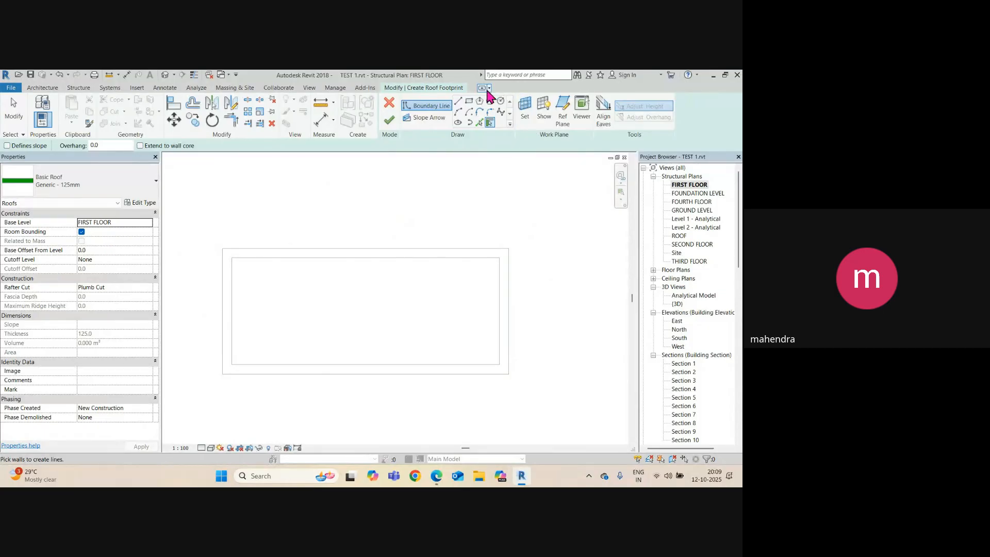
Trace a rectangular roof boundary between two opposite outer wall corners.
{"action": "left_click", "coordinate": [469, 102]}
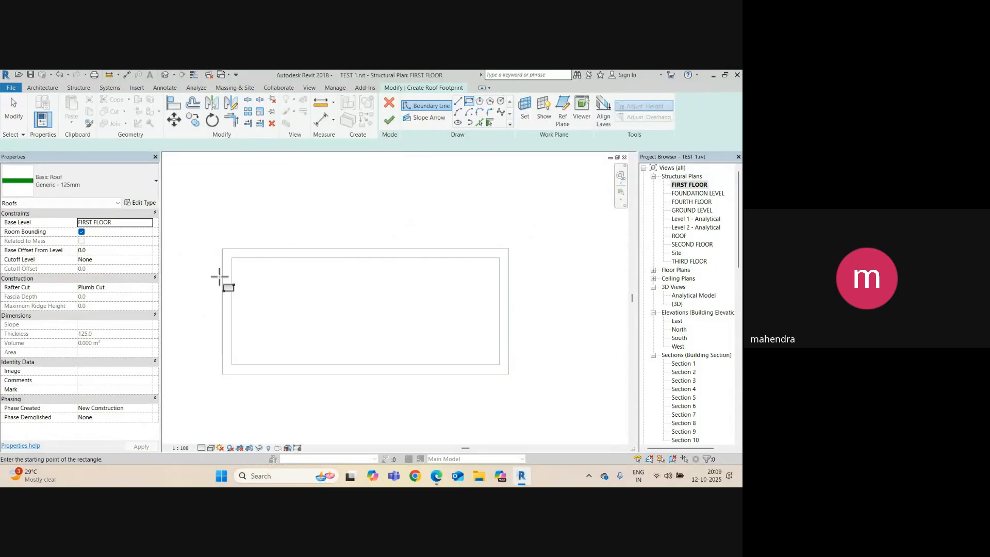
{"action": "left_click", "coordinate": [222, 249]}
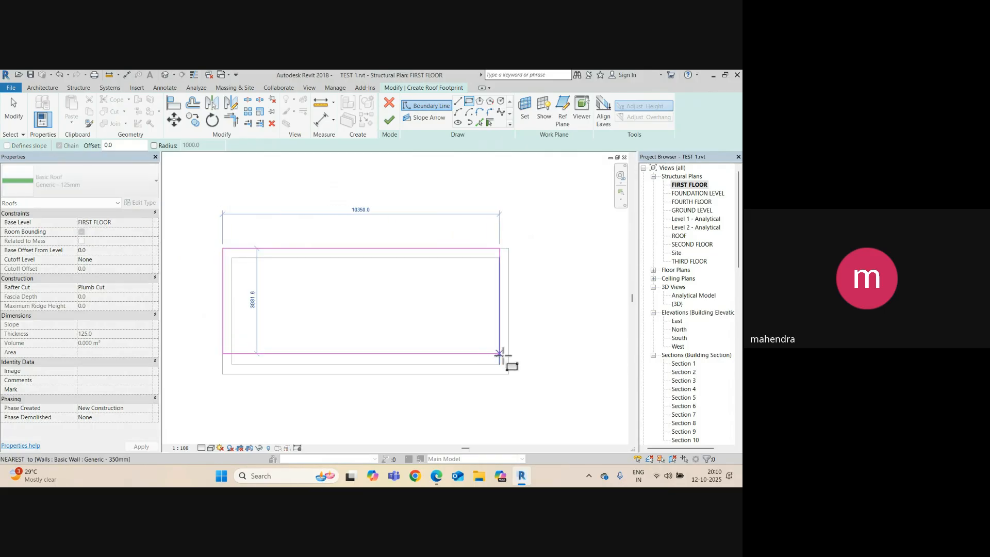
{"action": "left_click", "coordinate": [509, 373]}
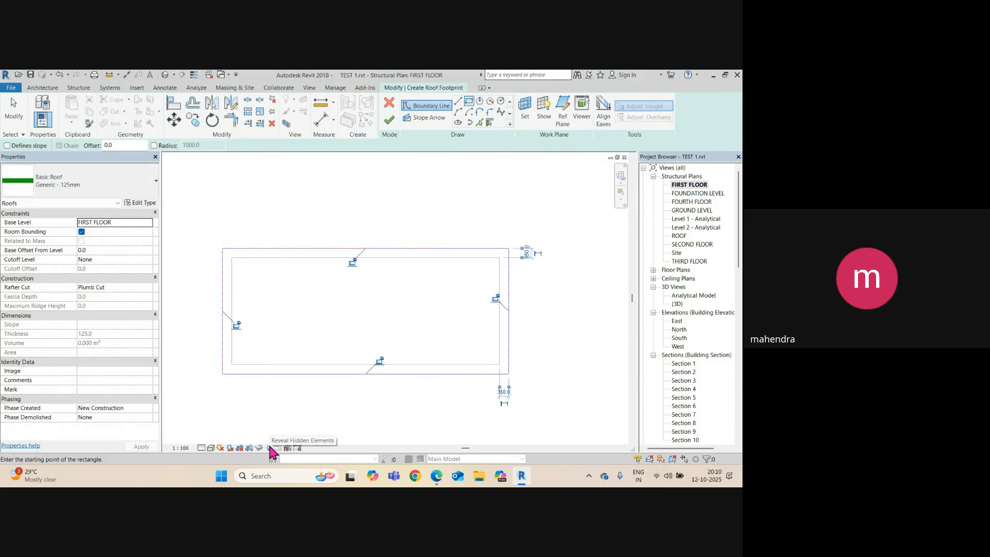
{"action": "key", "text": "Escape"}
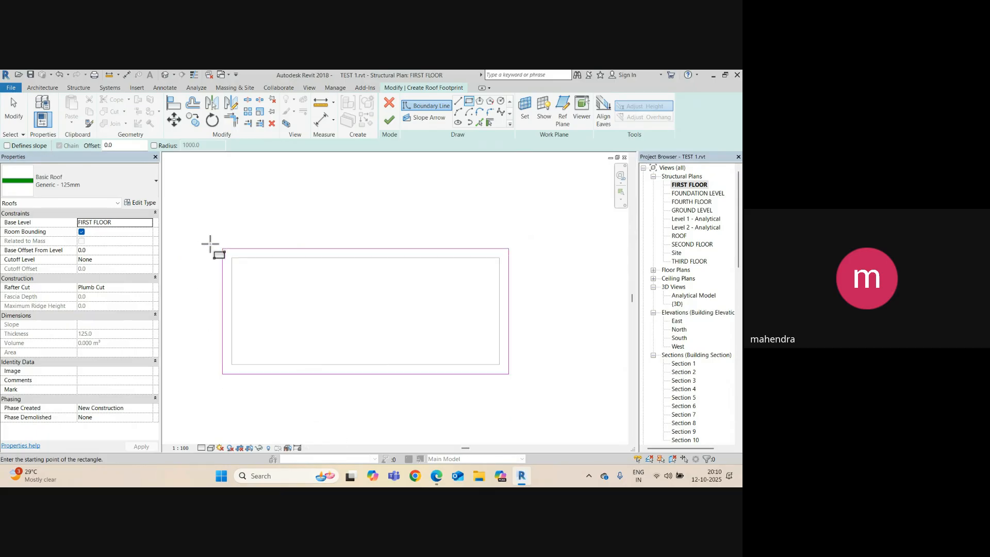
{"action": "left_click", "coordinate": [313, 482]}
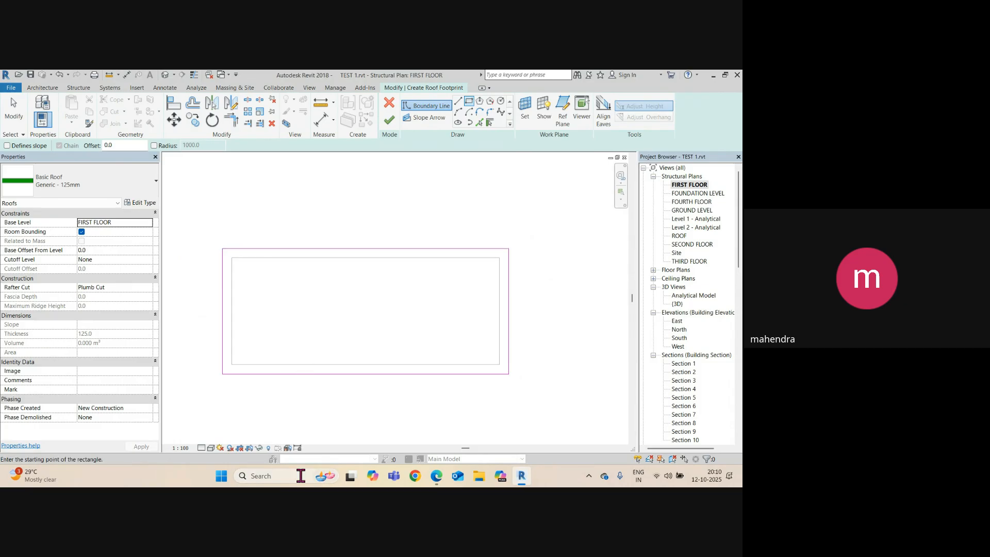
Launch Paint and draw two tall thin rectangles representing the walls.
{"action": "type", "text": "PAIN"}
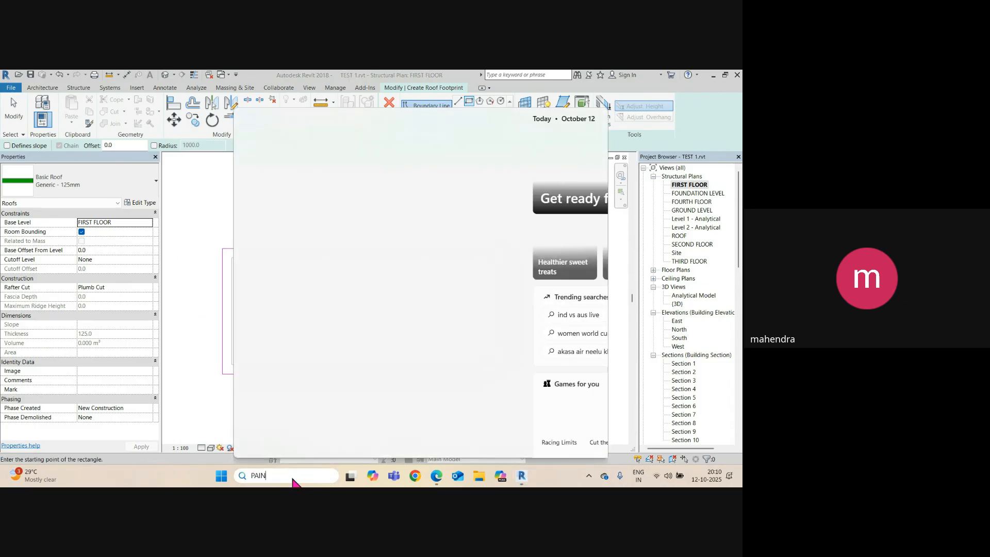
{"action": "left_click", "coordinate": [271, 178]}
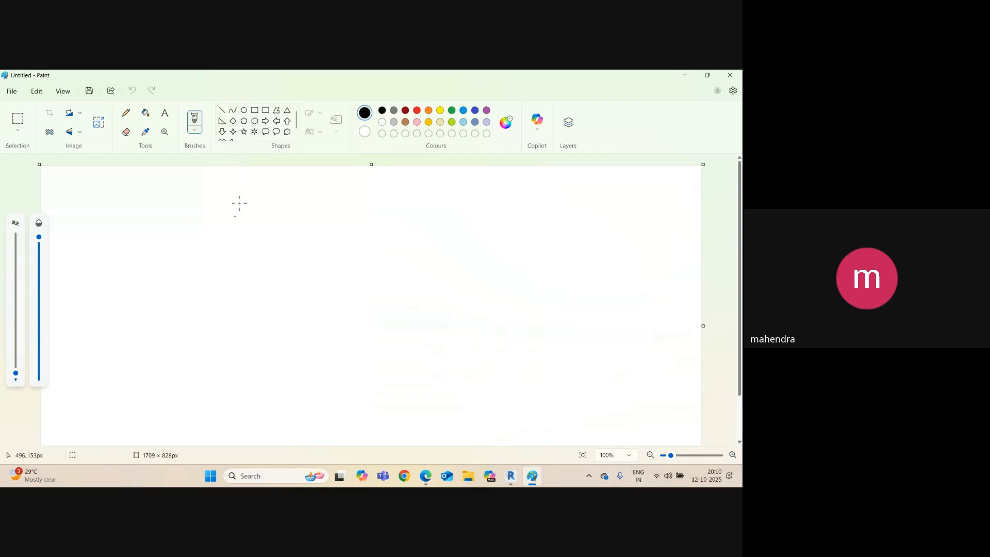
{"action": "left_click", "coordinate": [255, 110]}
{"action": "left_click_drag", "start_coordinate": [224, 243], "coordinate": [242, 399]}
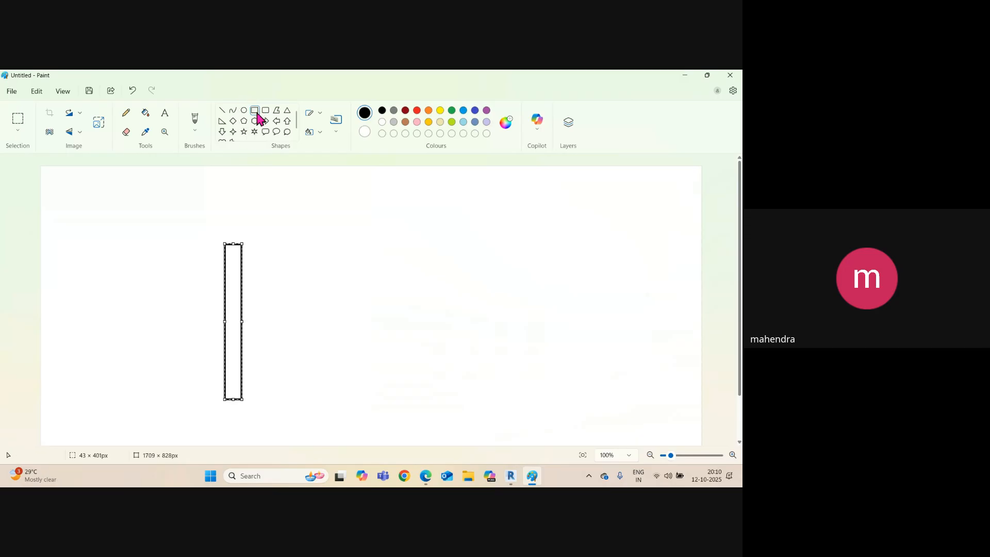
{"action": "left_click_drag", "start_coordinate": [425, 235], "coordinate": [444, 409]}
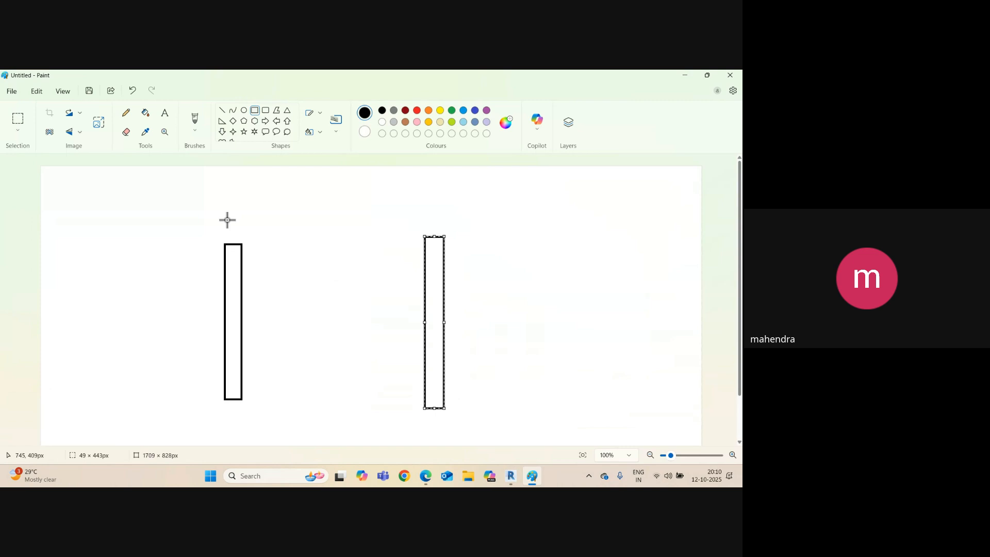
Pencil a peaked roof line and overhang marks over the walls, then minimize Paint.
{"action": "left_click", "coordinate": [127, 113]}
{"action": "left_click_drag", "start_coordinate": [339, 189], "coordinate": [206, 228]}
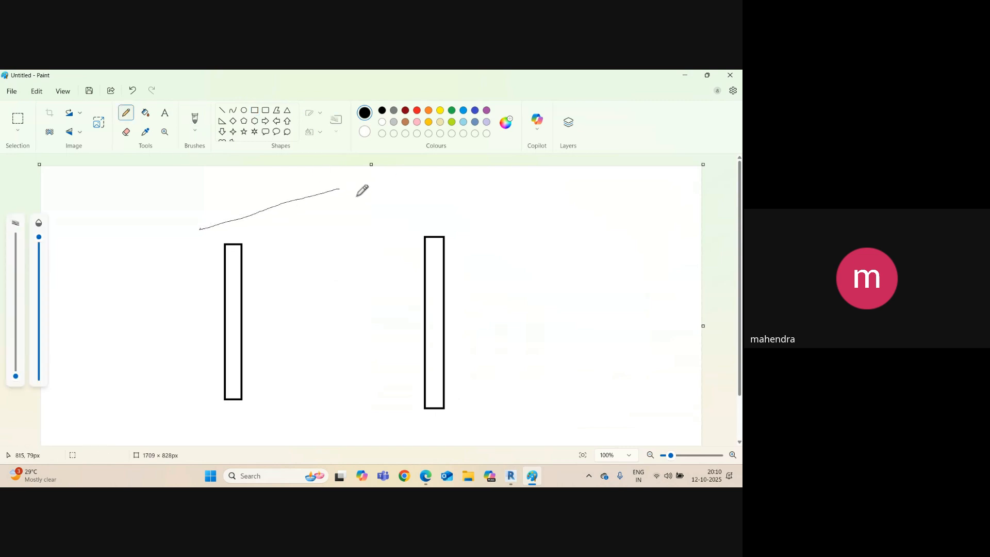
{"action": "left_click_drag", "start_coordinate": [336, 189], "coordinate": [495, 228]}
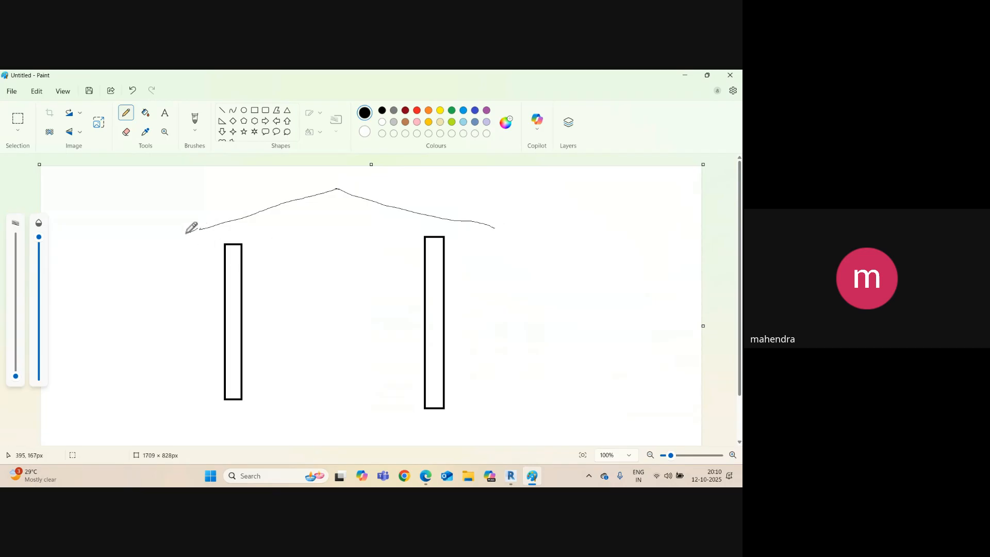
{"action": "mouse_move", "coordinate": [165, 257]}
{"action": "left_mouse_down"}
{"action": "mouse_move", "coordinate": [164, 304]}
{"action": "mouse_move", "coordinate": [221, 279]}
{"action": "left_mouse_up"}
{"action": "left_click_drag", "start_coordinate": [179, 264], "coordinate": [200, 262]}
{"action": "left_click", "coordinate": [339, 256]}
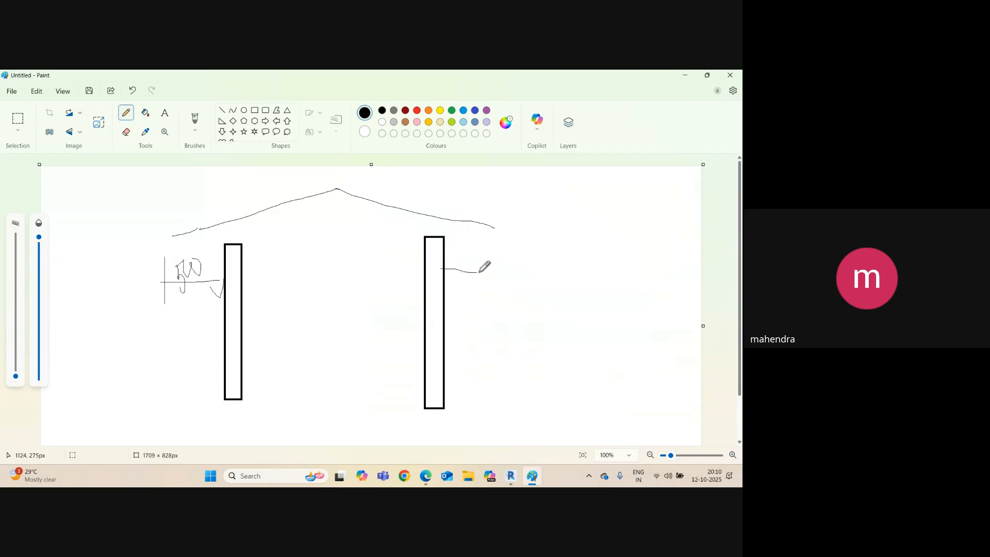
{"action": "left_click_drag", "start_coordinate": [489, 251], "coordinate": [493, 281]}
{"action": "mouse_move", "coordinate": [476, 281]}
{"action": "left_mouse_down"}
{"action": "mouse_move", "coordinate": [494, 279]}
{"action": "mouse_move", "coordinate": [446, 289]}
{"action": "left_mouse_up"}
{"action": "left_click", "coordinate": [682, 73]}
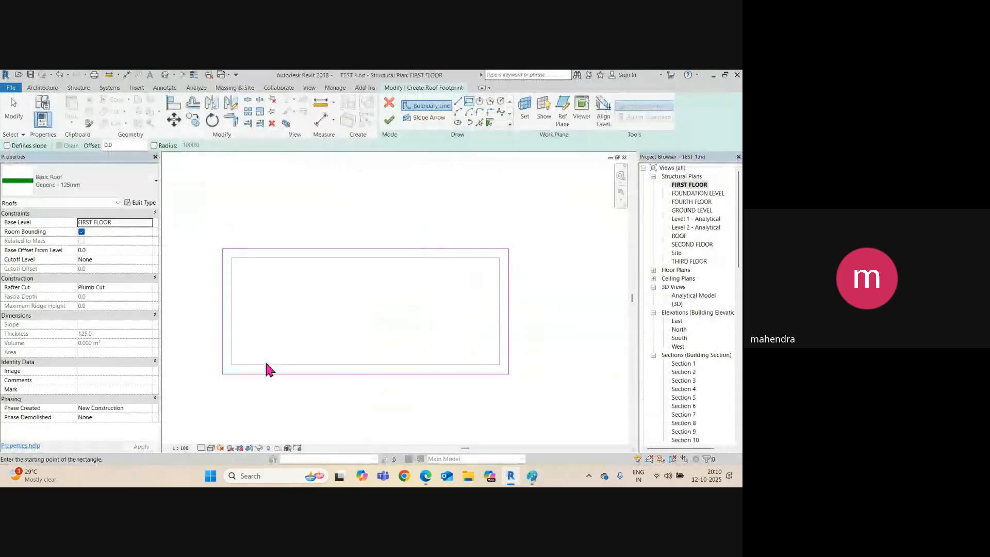
Delete the existing rectangular footprint boundary.
{"action": "key", "text": "Escape"}
{"action": "key", "text": "Tab"}
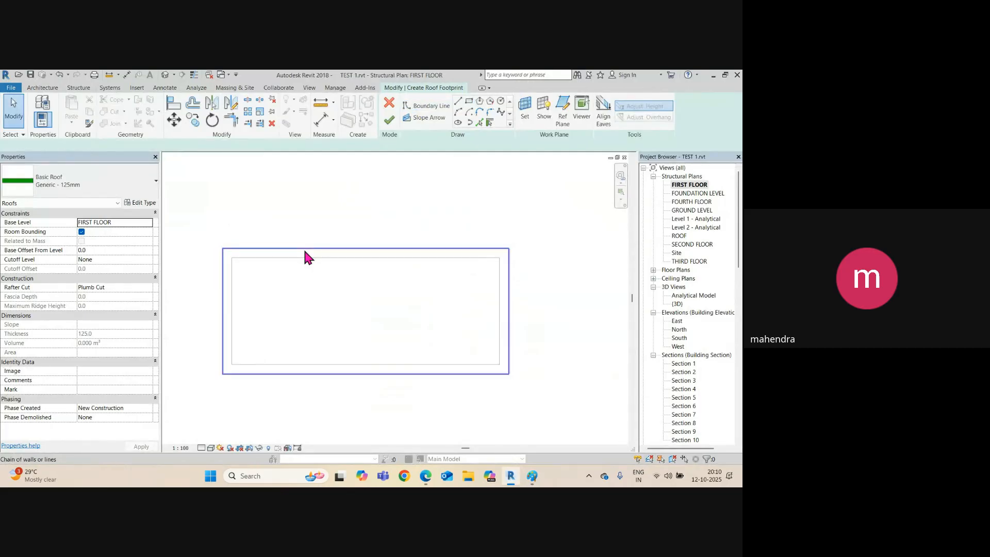
{"action": "left_click", "coordinate": [304, 249]}
{"action": "key", "text": "Delete"}
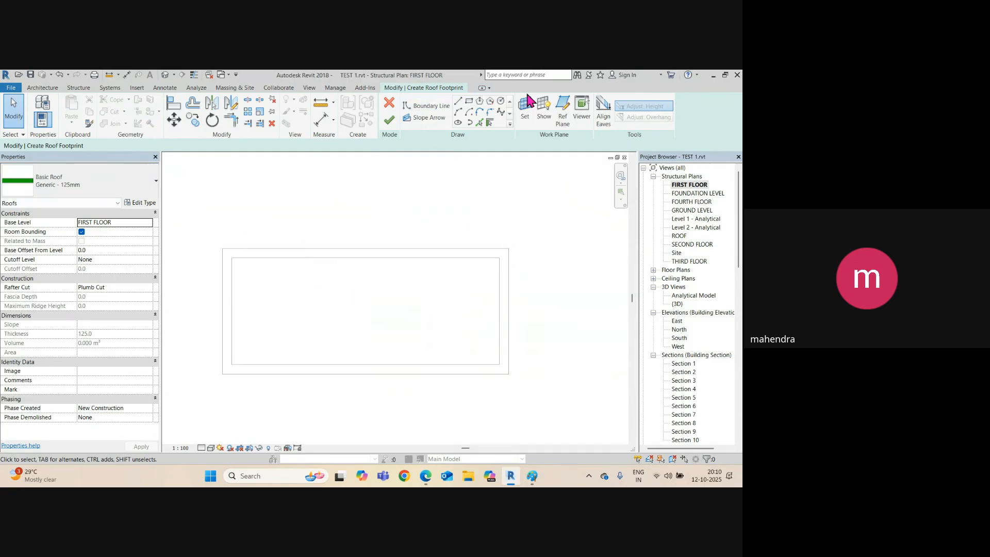
Sketch a new rectangle boundary with Offset 500 around the walls and finish the roof.
{"action": "left_click", "coordinate": [469, 102]}
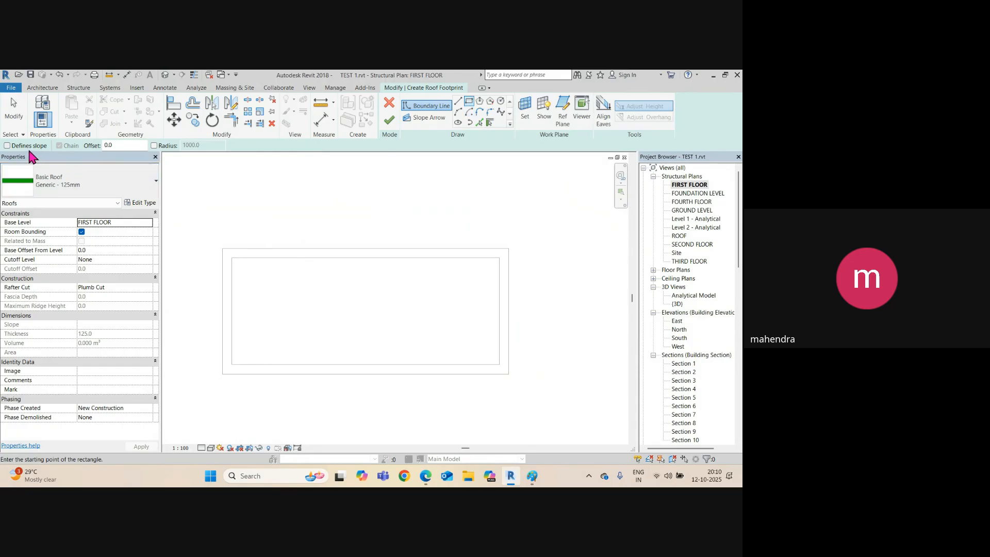
{"action": "left_click", "coordinate": [122, 147]}
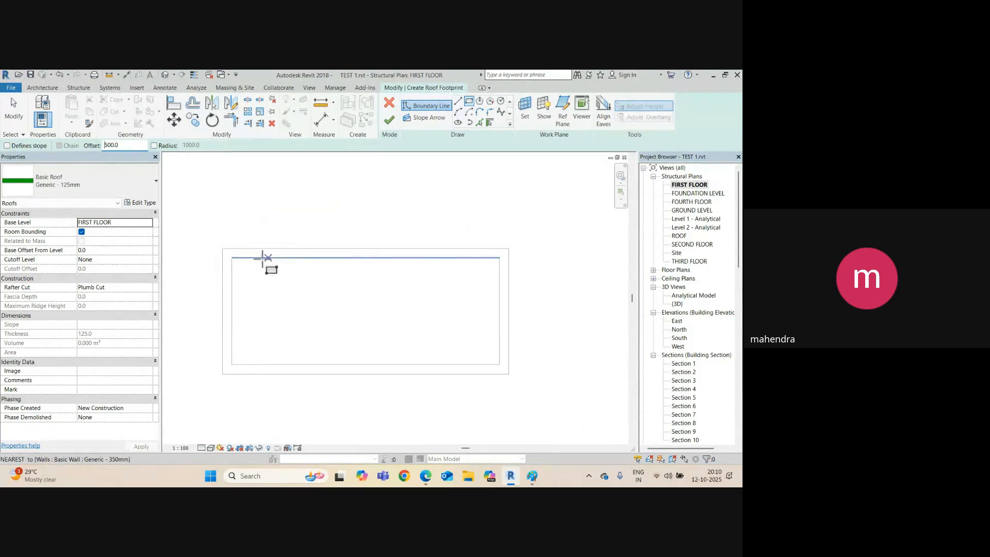
{"action": "left_click", "coordinate": [222, 257]}
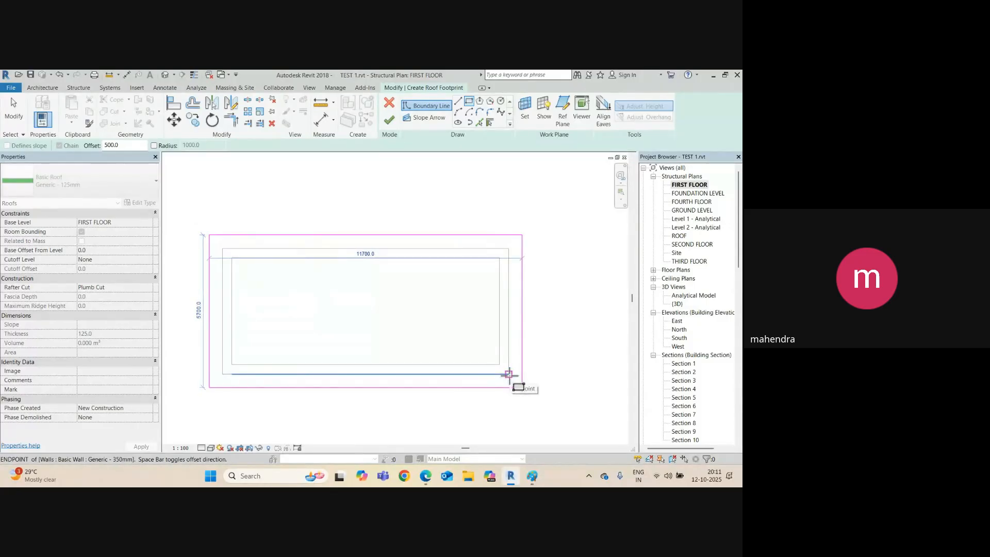
{"action": "left_click", "coordinate": [509, 374]}
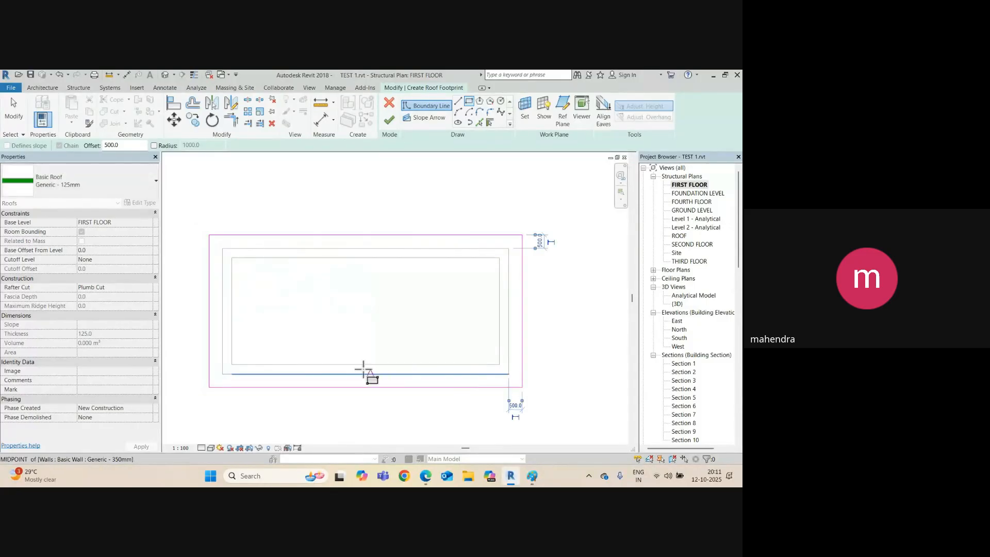
{"action": "left_click", "coordinate": [389, 122]}
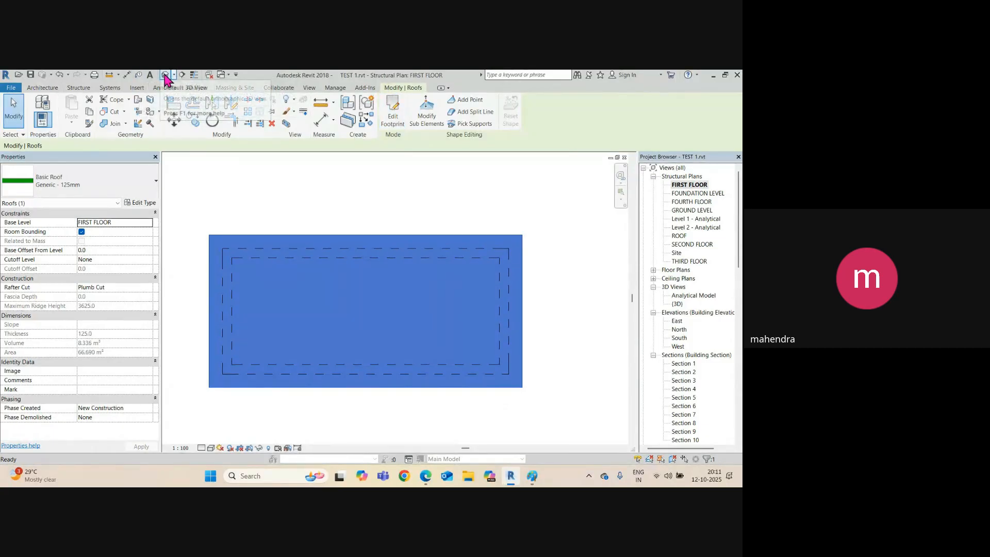
Turn on Roofs in the 3D view's Visibility/Graphics settings.
{"action": "left_click", "coordinate": [165, 75]}
{"action": "scroll", "coordinate": [372, 308], "scroll_direction": "down", "scroll_amount": 3}
{"action": "scroll", "coordinate": [371, 270], "scroll_direction": "up", "scroll_amount": 3}
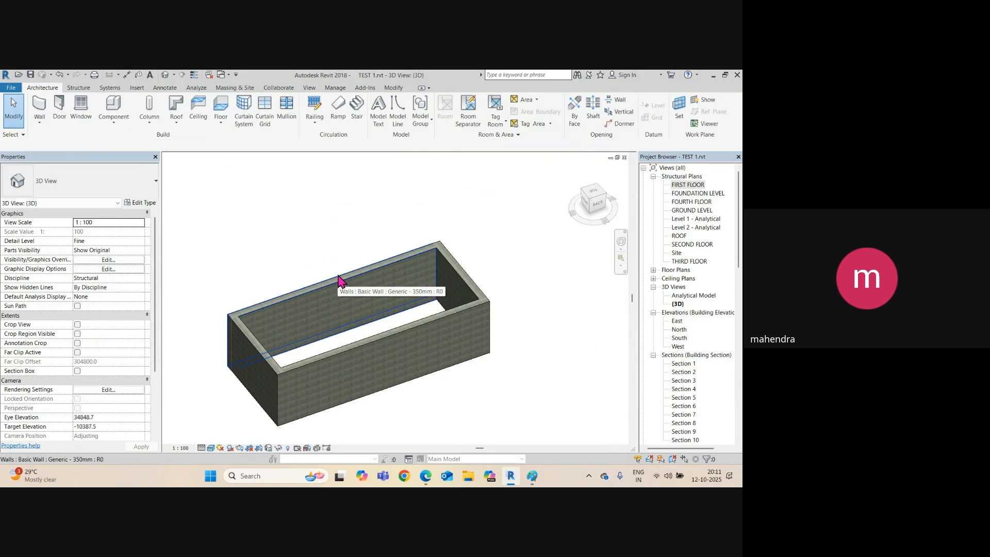
{"action": "key", "text": "v"}
{"action": "key", "text": "v"}
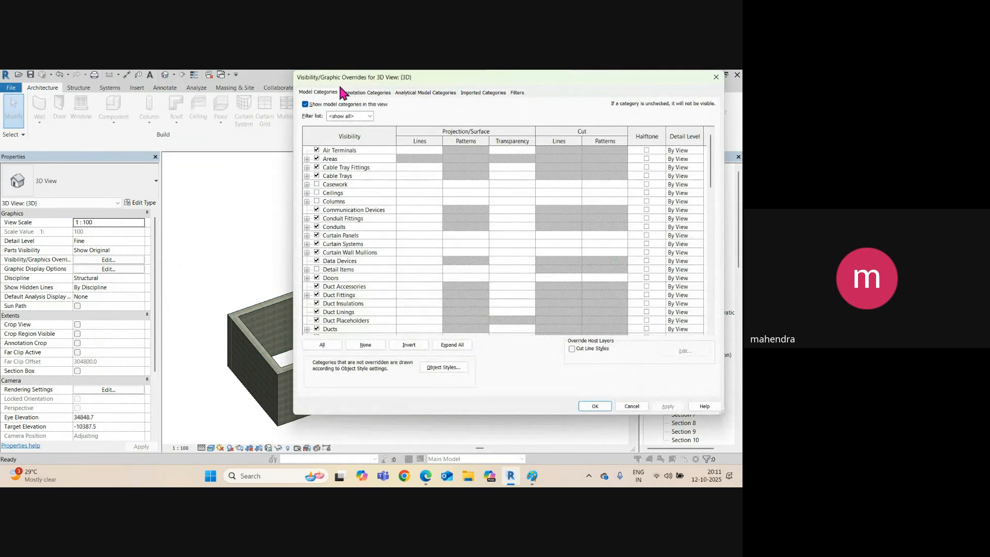
{"action": "left_click", "coordinate": [316, 94]}
{"action": "left_click", "coordinate": [337, 289]}
{"action": "scroll", "coordinate": [337, 289], "scroll_direction": "down", "scroll_amount": 12}
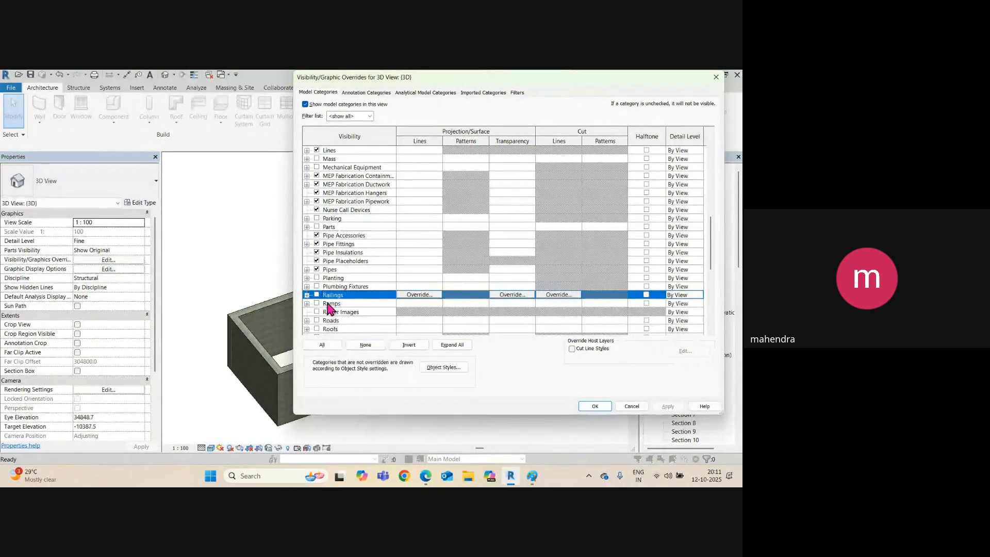
{"action": "left_click", "coordinate": [316, 328]}
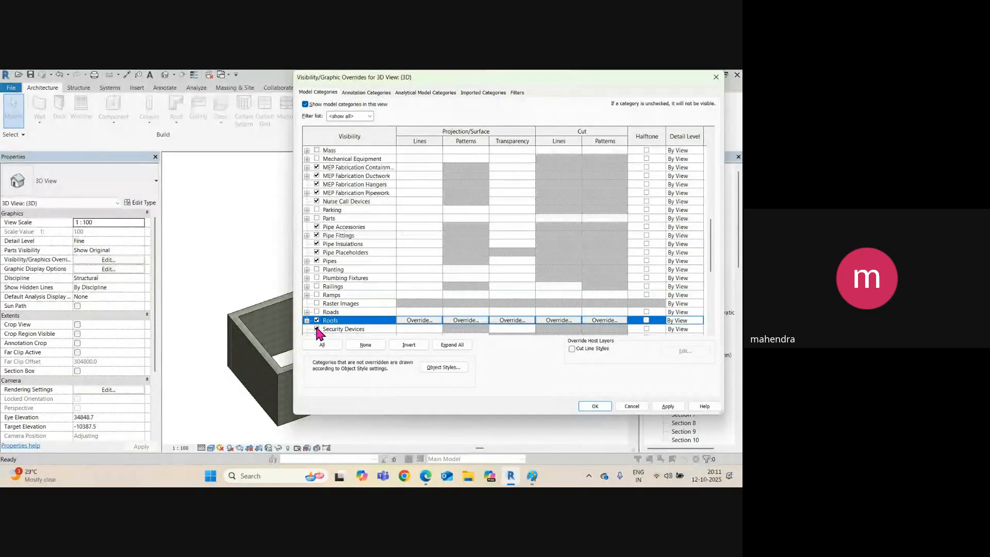
{"action": "left_click", "coordinate": [668, 408]}
{"action": "left_click", "coordinate": [593, 406]}
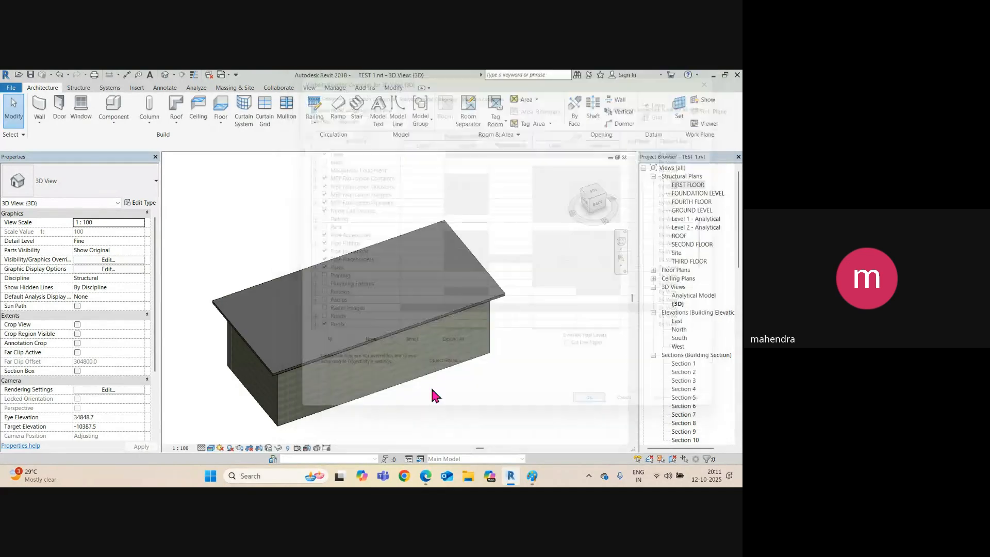
Orbit around the roof in 3D, then switch to the FIRST FLOOR plan.
{"action": "left_click", "coordinate": [327, 361]}
{"action": "mouse_move", "coordinate": [327, 360]}
{"action": "middle_mouse_down", "text": "shift"}
{"action": "mouse_move", "coordinate": [339, 380]}
{"action": "mouse_move", "coordinate": [418, 250]}
{"action": "mouse_move", "coordinate": [327, 376]}
{"action": "mouse_move", "coordinate": [358, 365]}
{"action": "mouse_move", "coordinate": [336, 355]}
{"action": "middle_mouse_up", "text": "shift"}
{"action": "key", "text": "ctrl+Tab"}
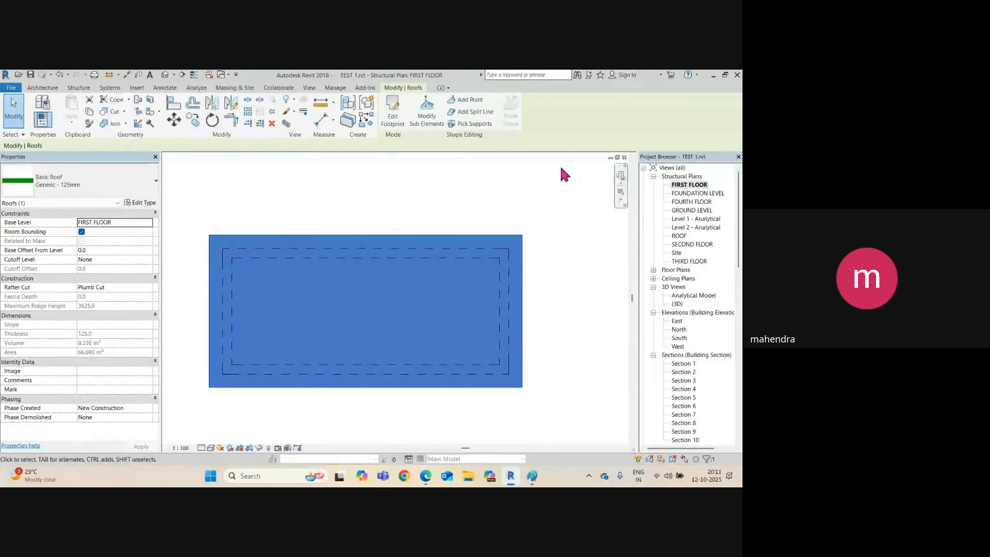
Edit the roof footprint and make the top and bottom edges Define Slope.
{"action": "left_click", "coordinate": [438, 227]}
{"action": "left_click", "coordinate": [438, 240]}
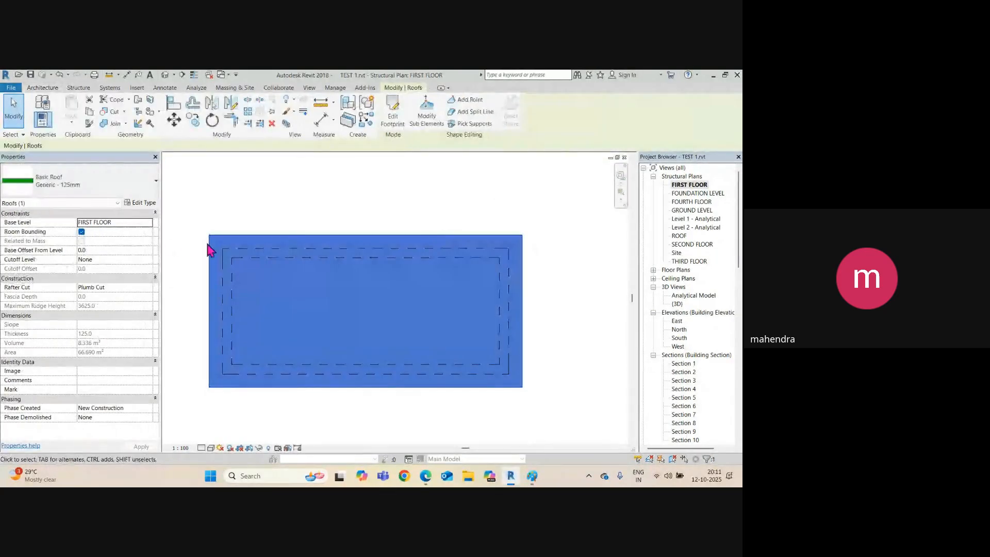
{"action": "left_click", "coordinate": [397, 123]}
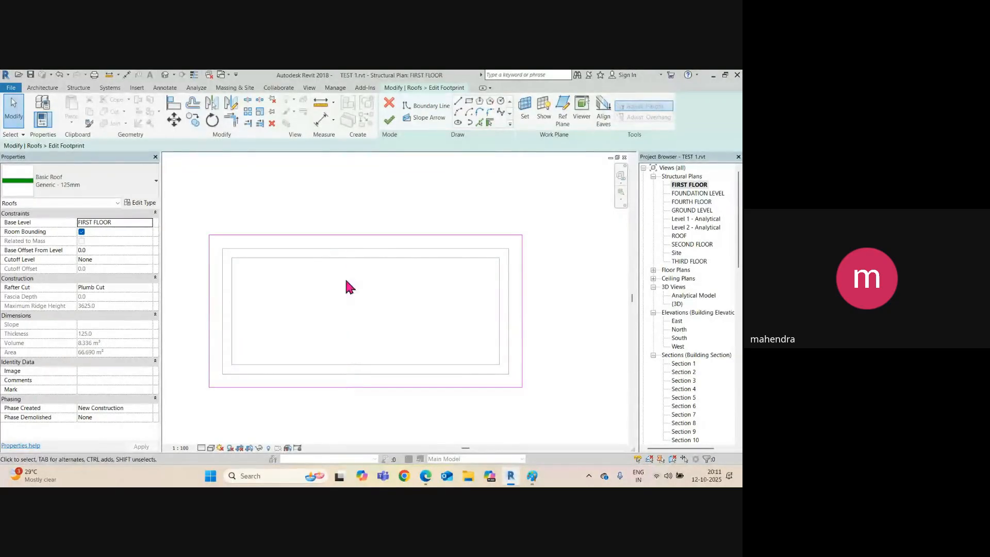
{"action": "left_click", "coordinate": [347, 235]}
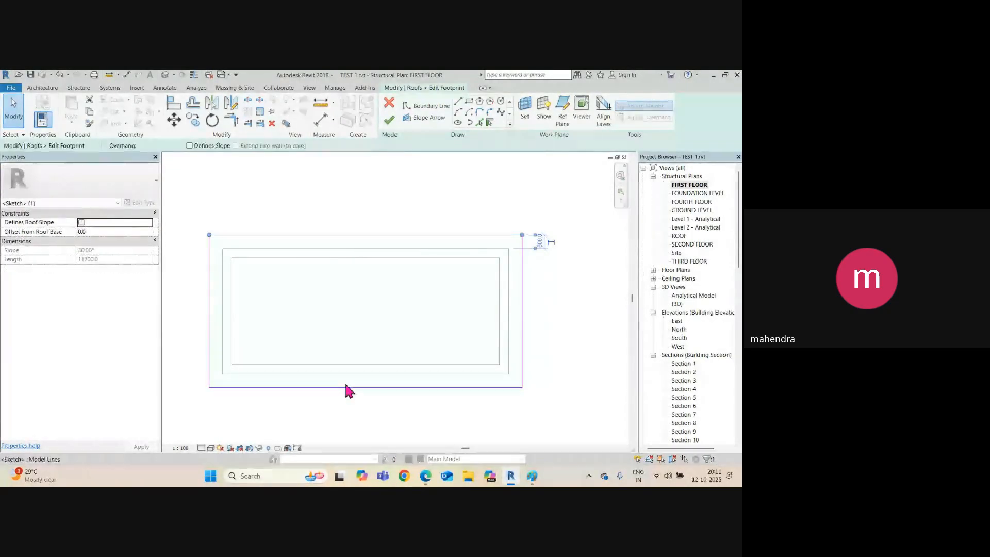
{"action": "left_click", "coordinate": [346, 387], "text": "ctrl"}
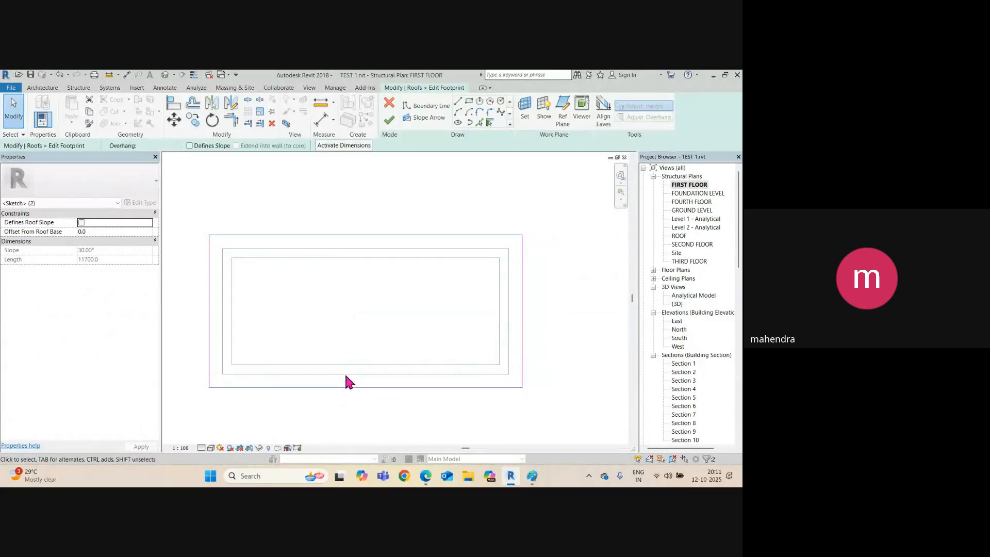
{"action": "left_click", "coordinate": [355, 277]}
{"action": "left_click", "coordinate": [345, 236]}
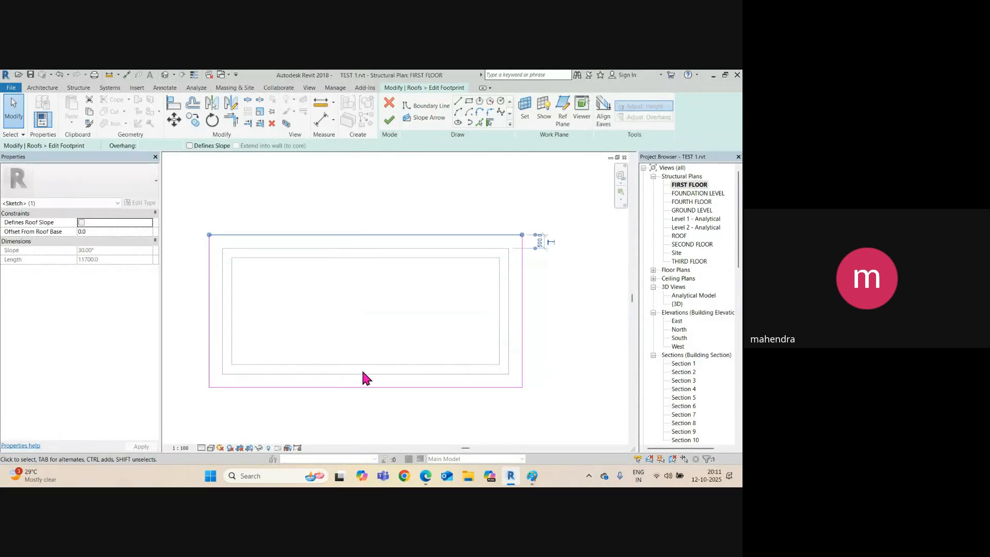
{"action": "left_click", "coordinate": [364, 387], "text": "ctrl"}
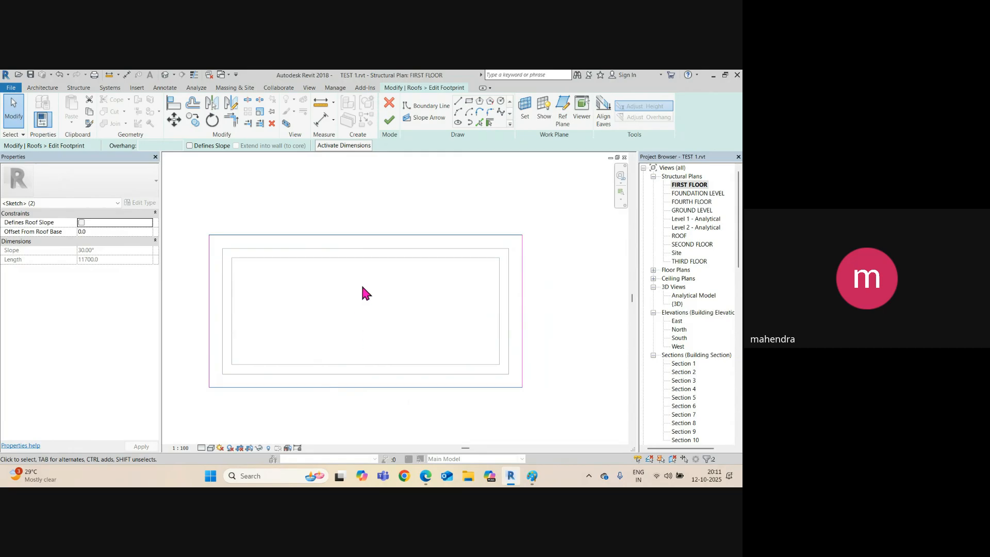
{"action": "left_click", "coordinate": [190, 146]}
Set both long footprint edges to a 15° slope and finish the footprint edit.
{"action": "left_click", "coordinate": [384, 208]}
{"action": "left_click", "coordinate": [383, 234]}
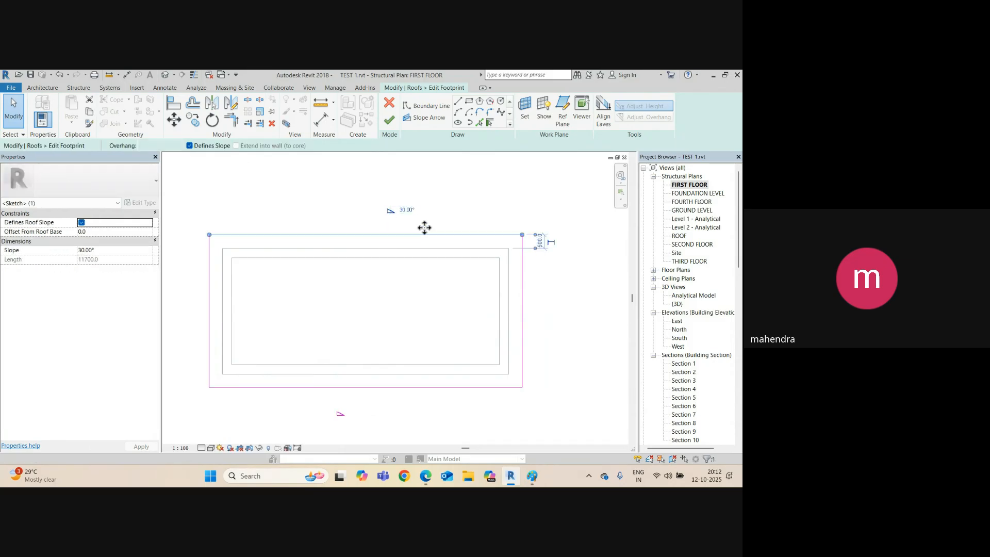
{"action": "left_click", "coordinate": [407, 210]}
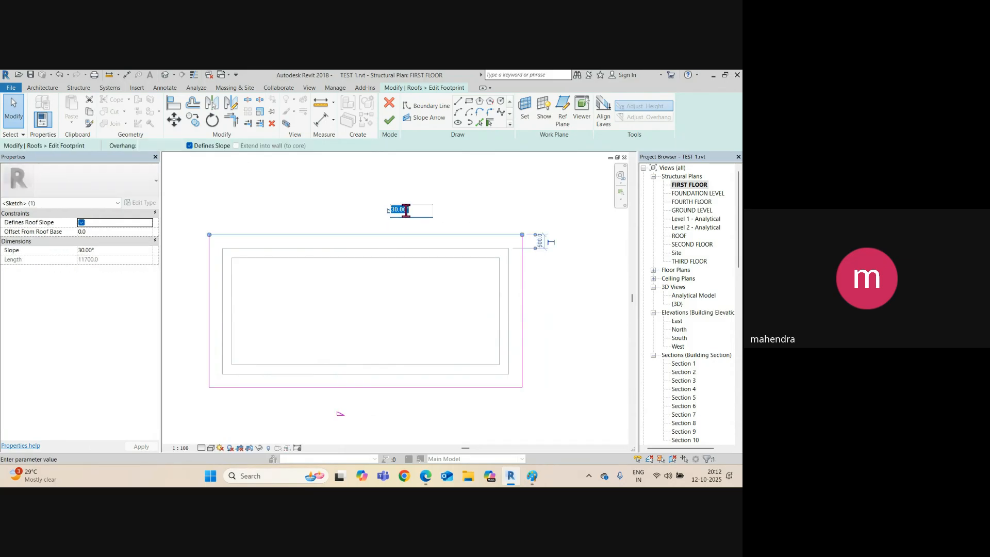
{"action": "type", "text": "15"}
{"action": "key", "text": "Return"}
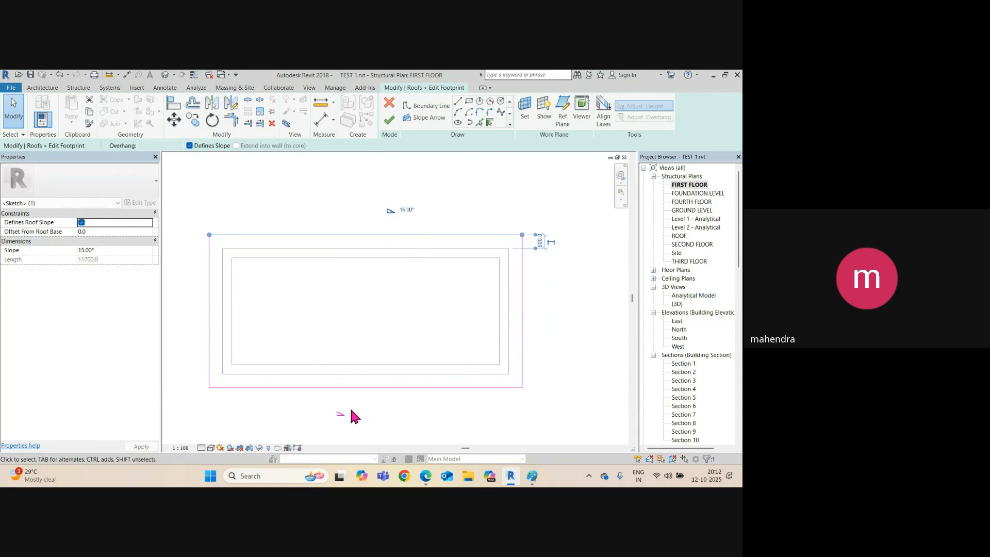
{"action": "left_click", "coordinate": [342, 415]}
{"action": "left_click", "coordinate": [363, 387]}
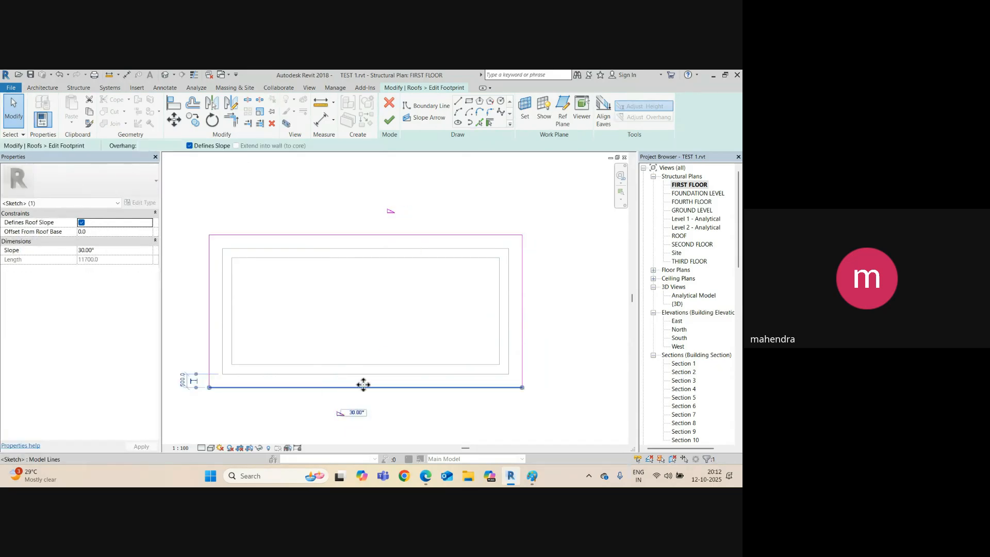
{"action": "left_click", "coordinate": [357, 412]}
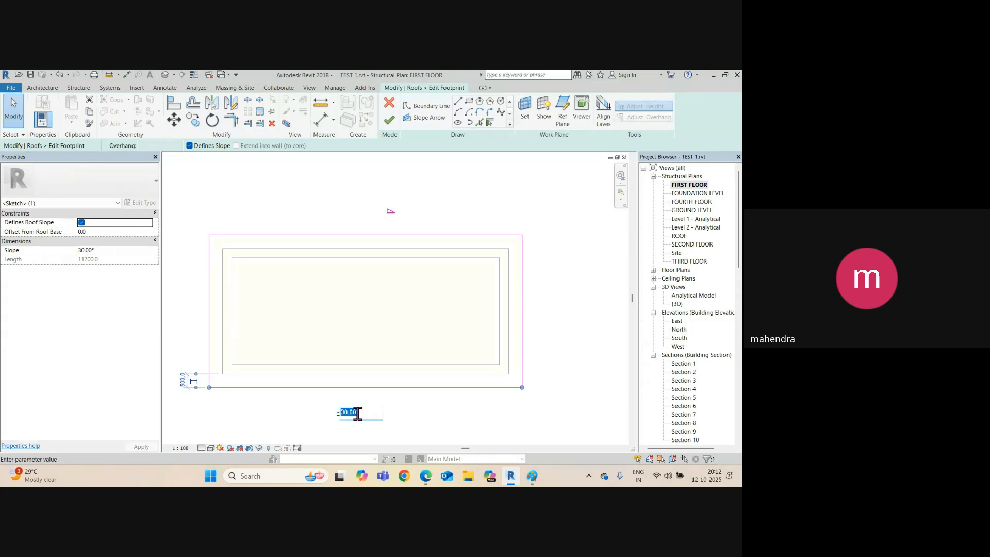
{"action": "key", "text": "Return"}
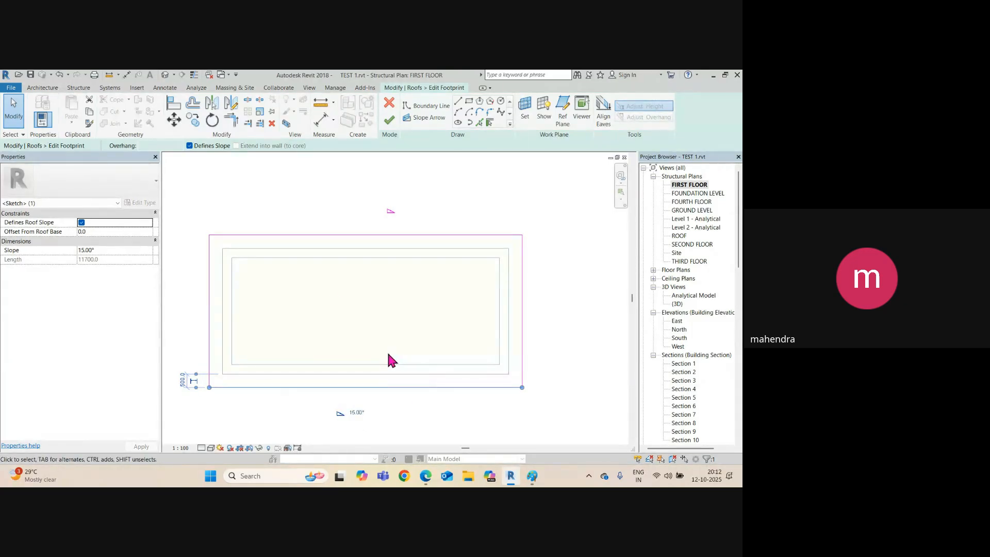
{"action": "left_click", "coordinate": [344, 206]}
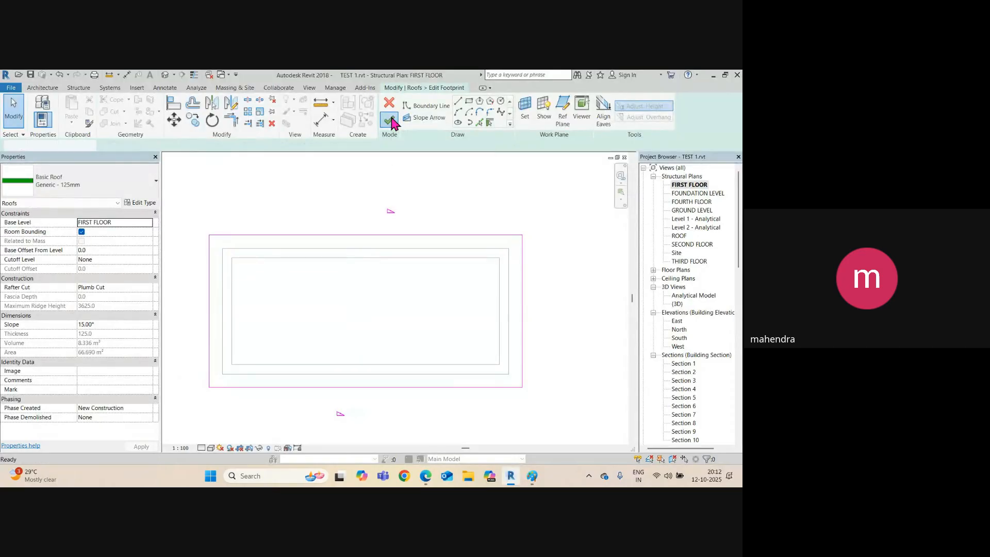
{"action": "left_click", "coordinate": [389, 120]}
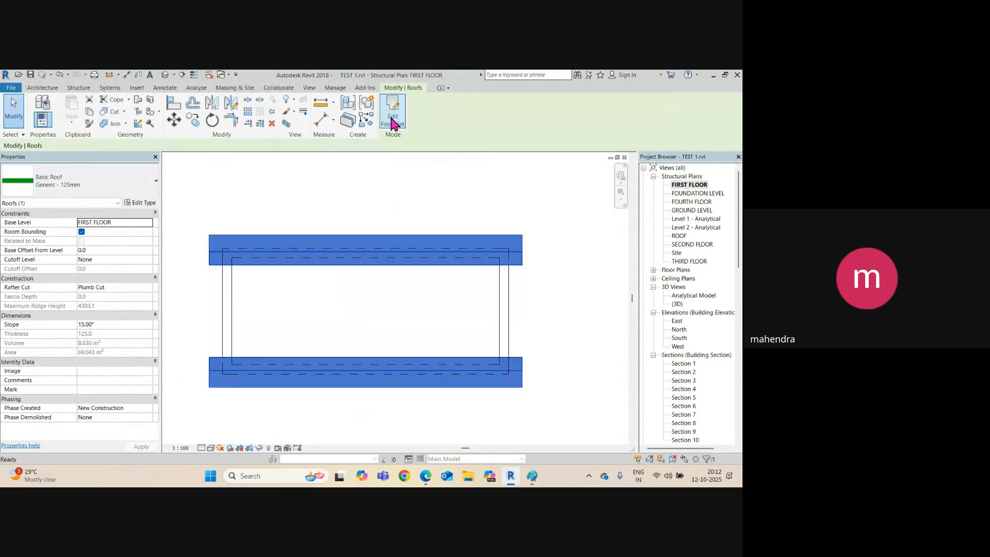
Orbit the default 3D view to inspect the roof and walls from below and above.
{"action": "left_click", "coordinate": [164, 76]}
{"action": "left_click", "coordinate": [345, 380]}
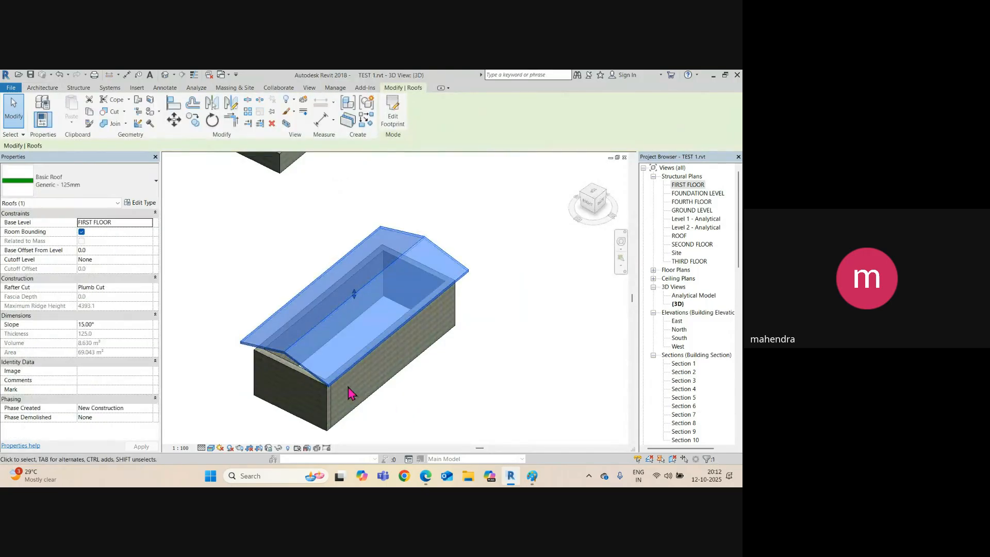
{"action": "middle_click_drag", "start_coordinate": [349, 393], "coordinate": [448, 357], "text": "shift"}
{"action": "left_click", "coordinate": [431, 365]}
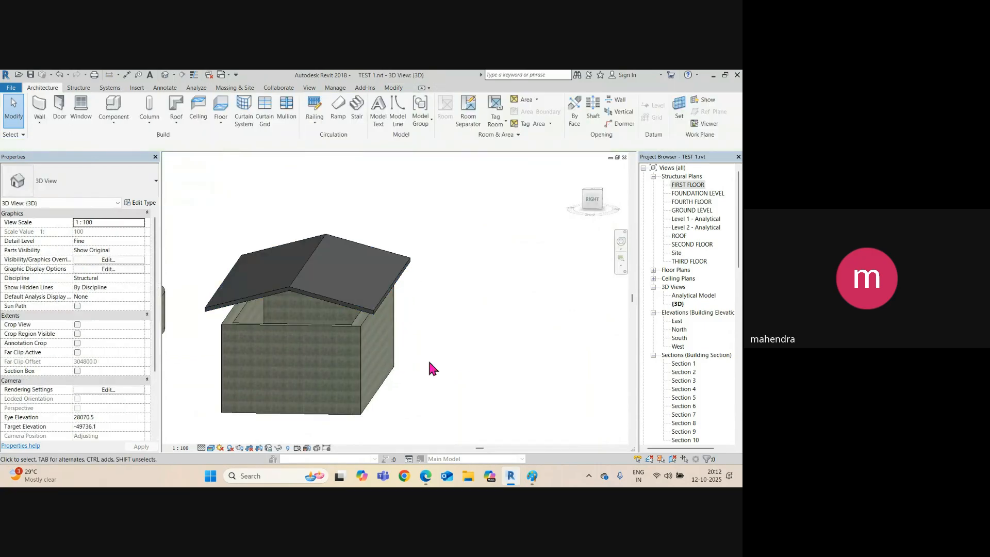
{"action": "scroll", "coordinate": [261, 309], "scroll_direction": "up", "scroll_amount": 3}
{"action": "left_click", "coordinate": [327, 356]}
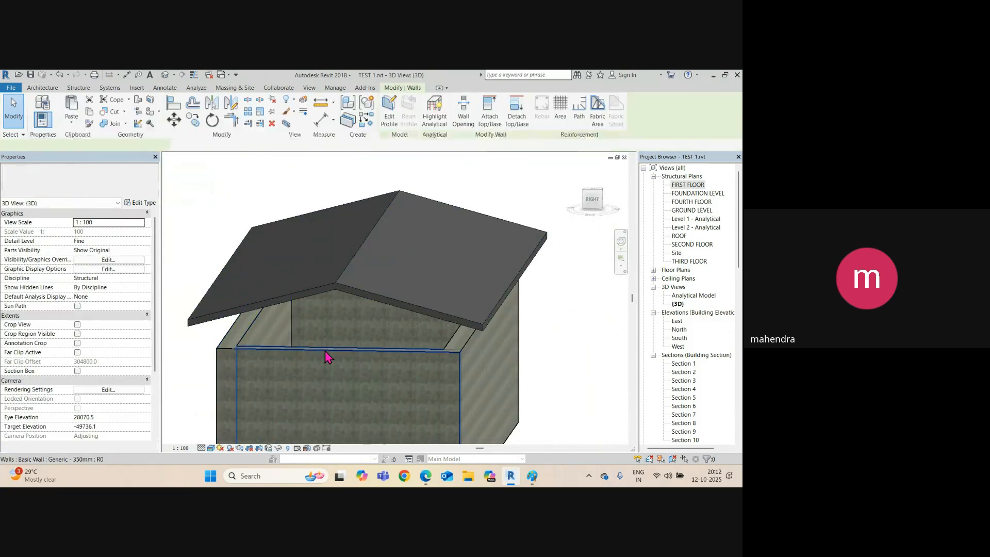
{"action": "middle_click_drag", "start_coordinate": [328, 356], "coordinate": [380, 304], "text": "shift"}
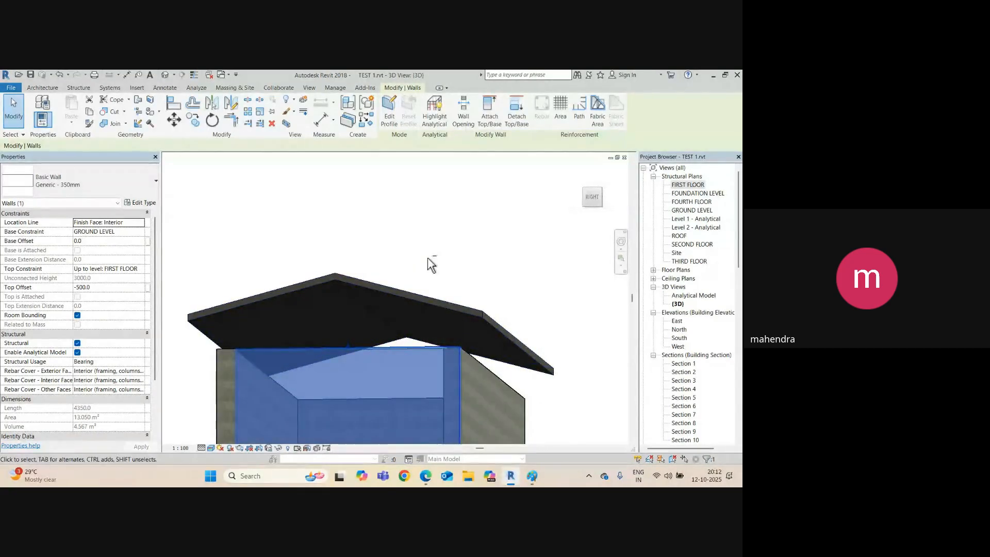
{"action": "middle_click_drag", "start_coordinate": [428, 258], "coordinate": [350, 274], "text": "shift"}
{"action": "left_click", "coordinate": [305, 216]}
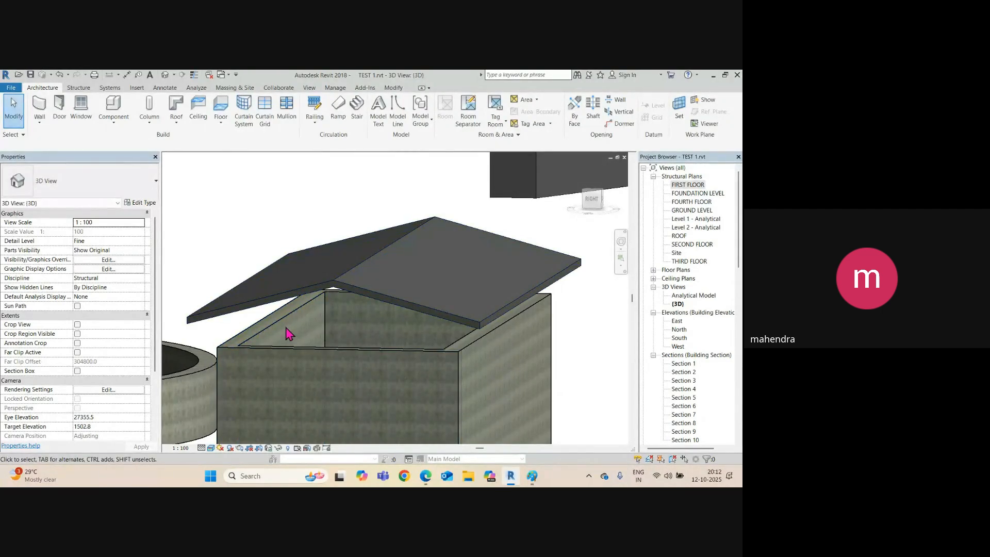
Attach the tops of all four connected walls to the roof.
{"action": "key", "text": "Tab"}
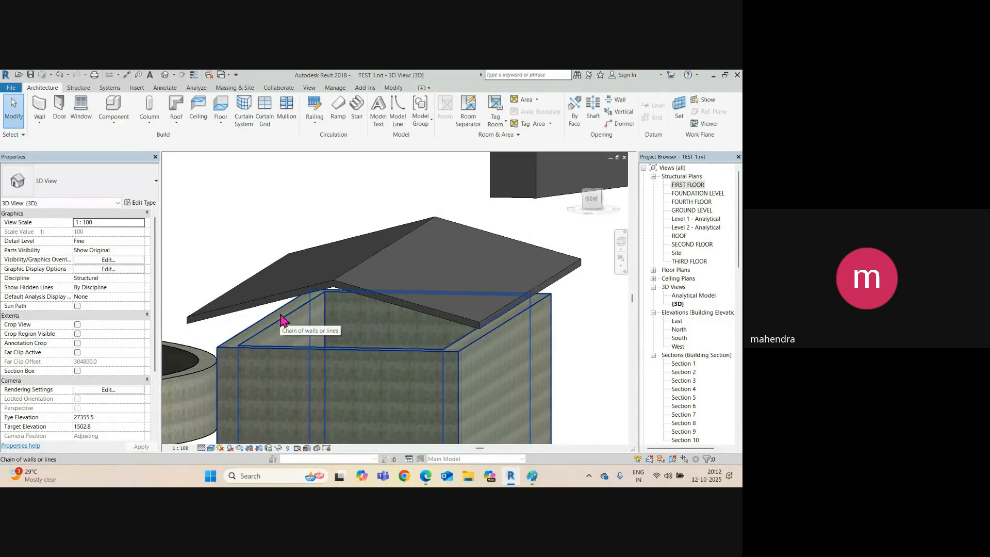
{"action": "left_click", "coordinate": [282, 323]}
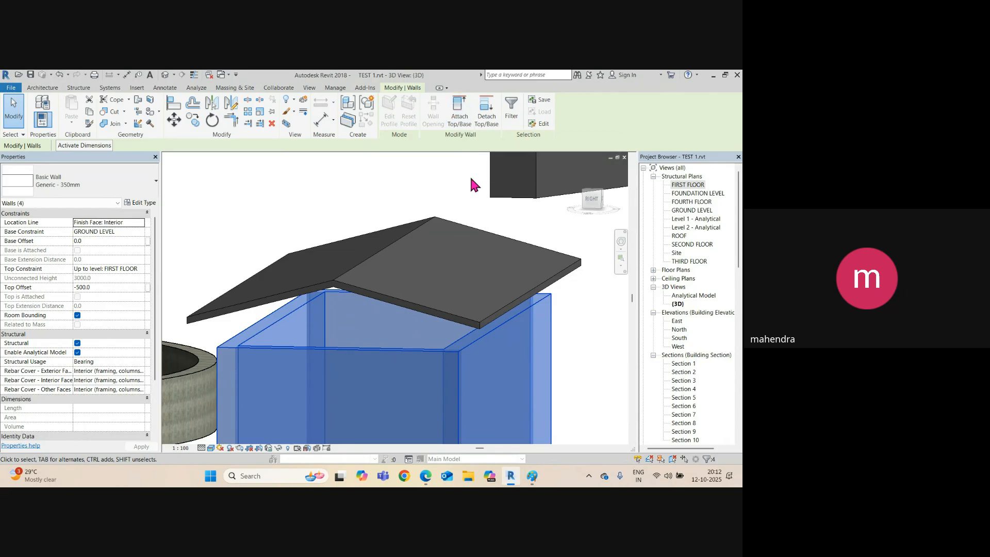
{"action": "left_click", "coordinate": [459, 113]}
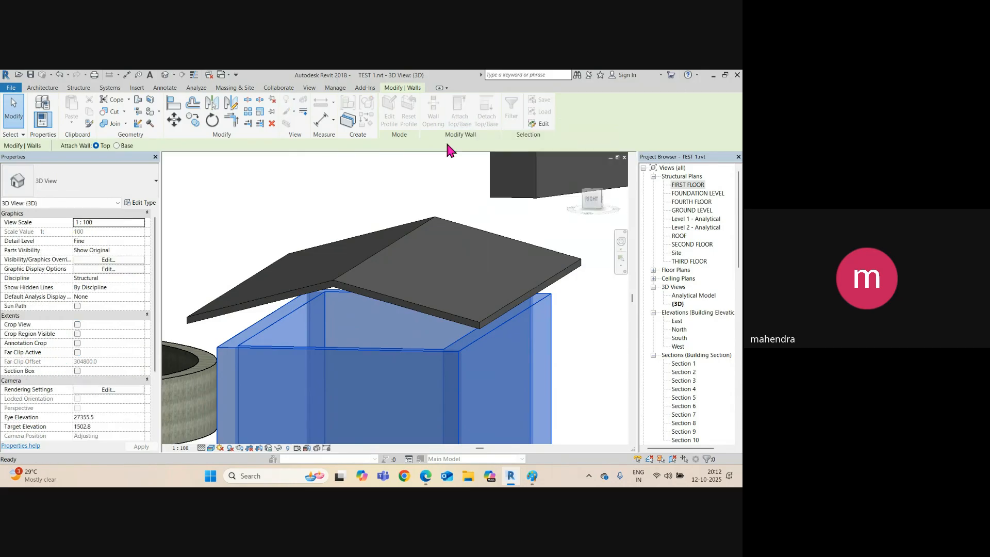
{"action": "left_click", "coordinate": [370, 294]}
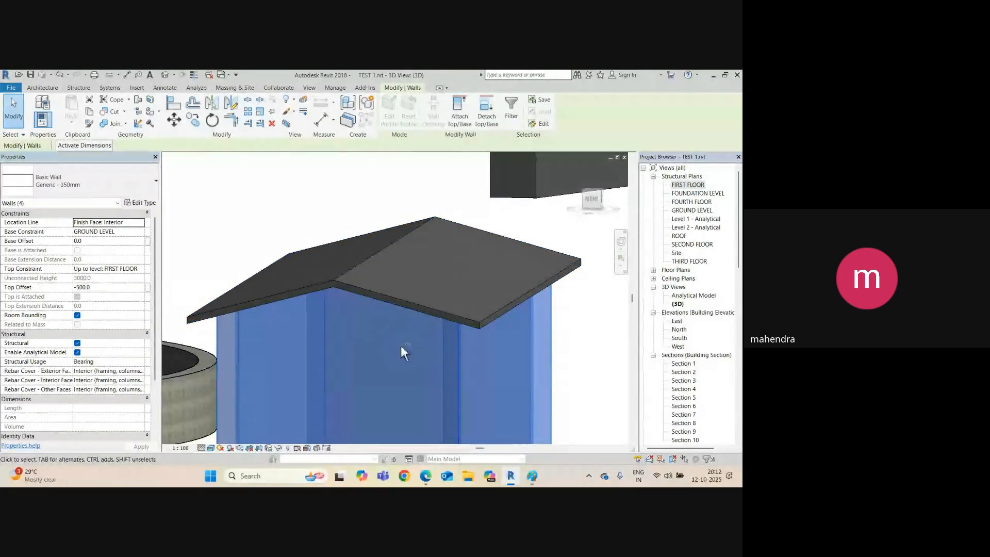
{"action": "middle_click_drag", "start_coordinate": [403, 349], "coordinate": [407, 322], "text": "shift"}
{"action": "key", "text": "Escape"}
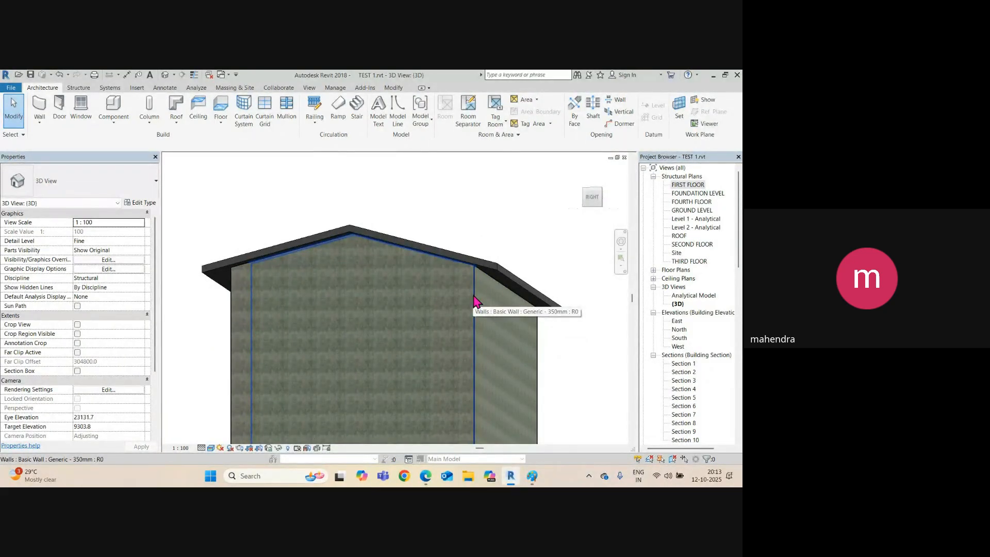
{"action": "key", "text": "Tab"}
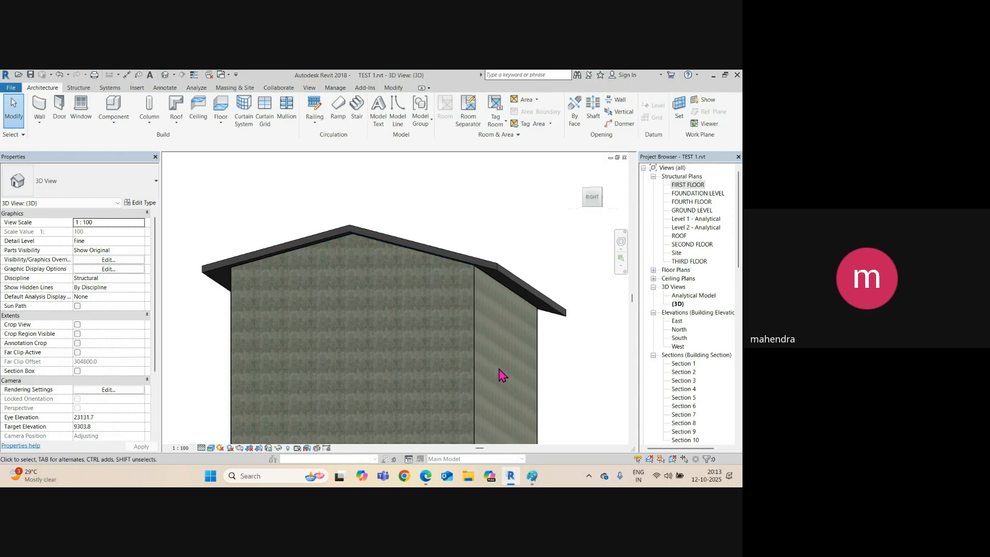
{"action": "key", "text": "Tab"}
Detach the four house walls from the gable roof.
{"action": "left_click", "coordinate": [475, 331]}
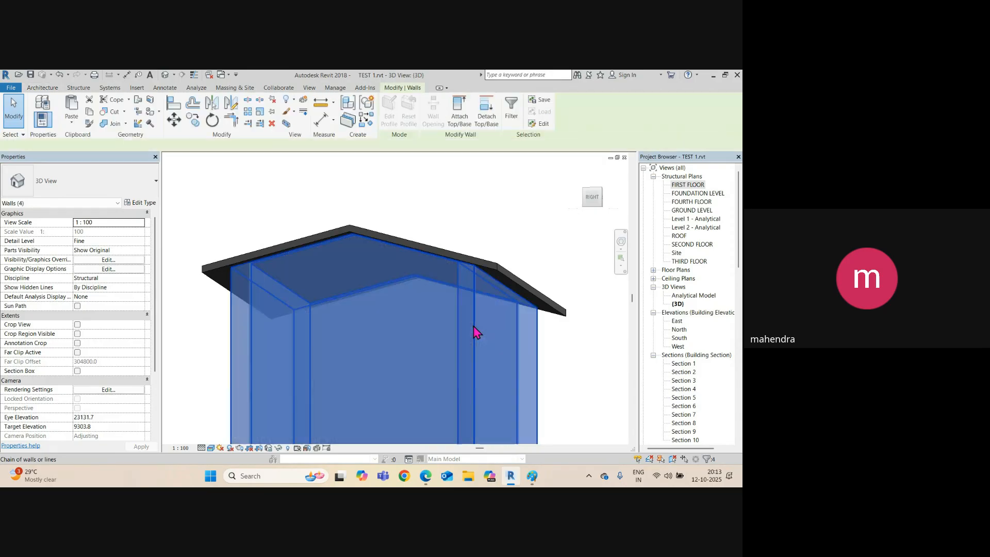
{"action": "left_click", "coordinate": [486, 118]}
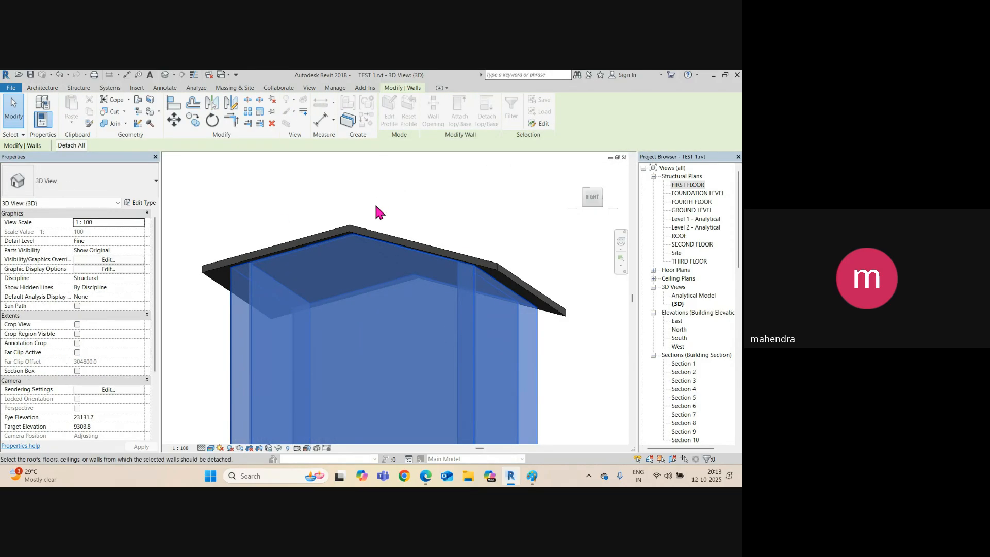
{"action": "left_click", "coordinate": [497, 272]}
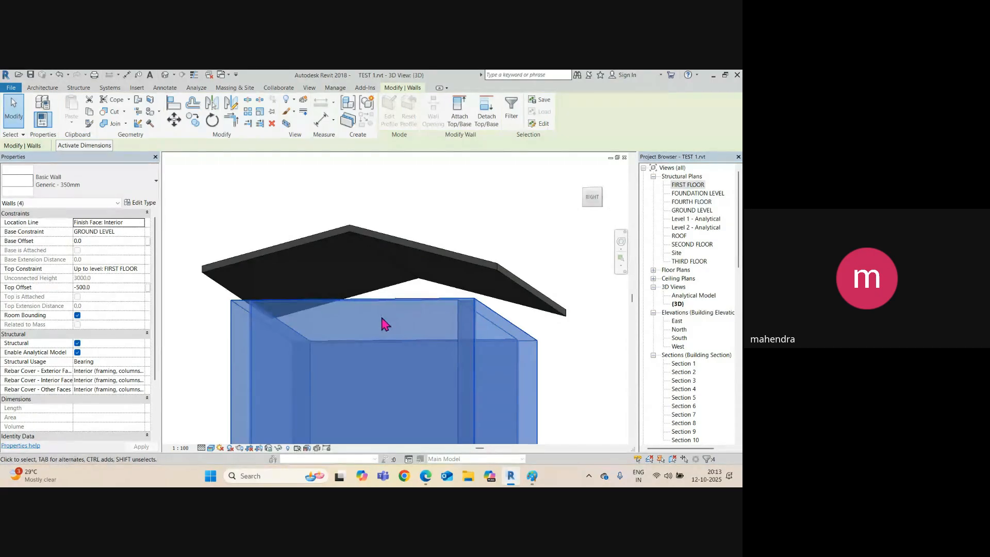
{"action": "key", "text": "Escape"}
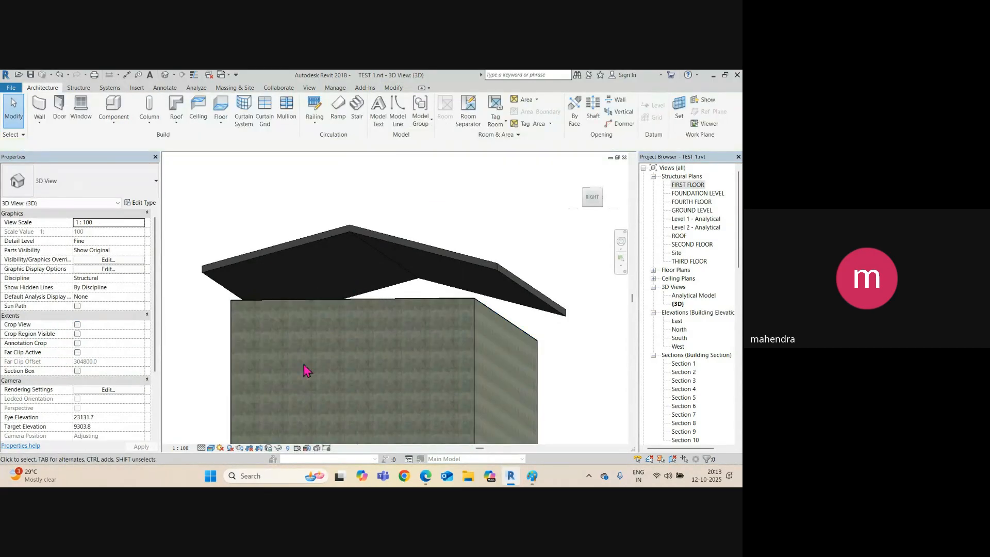
Reattach the four walls to the gable roof, check them in 3D, and return to the FIRST FLOOR plan.
{"action": "key", "text": "Tab"}
{"action": "left_click", "coordinate": [234, 313]}
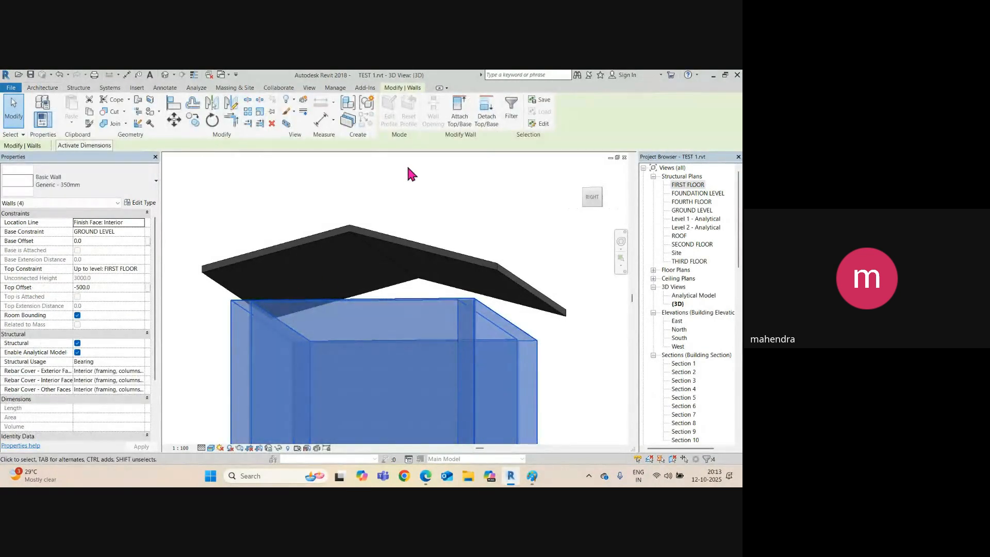
{"action": "left_click", "coordinate": [456, 123]}
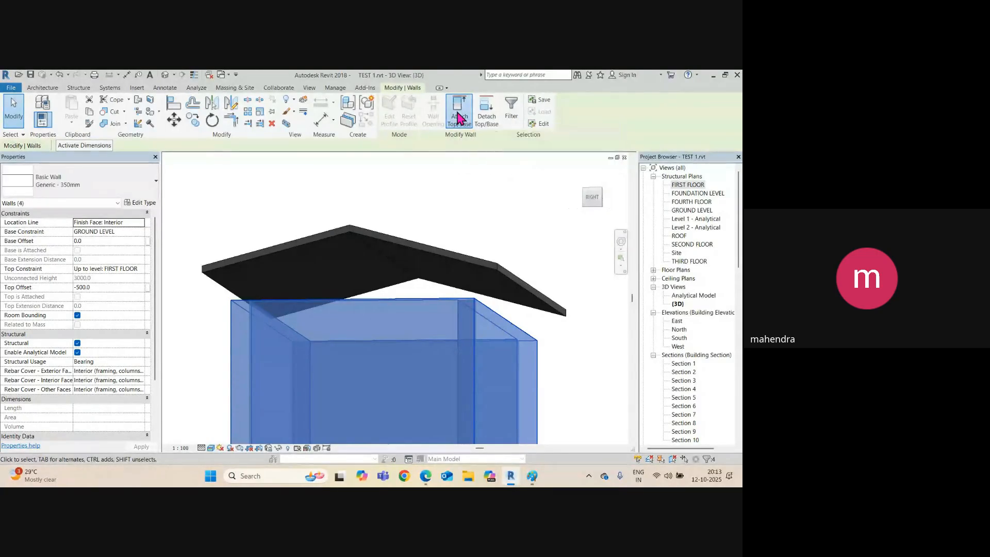
{"action": "left_click", "coordinate": [368, 288]}
{"action": "middle_click_drag", "start_coordinate": [343, 309], "coordinate": [400, 416], "text": "shift"}
{"action": "scroll", "coordinate": [356, 329], "scroll_direction": "up", "scroll_amount": 3}
{"action": "middle_click_drag", "start_coordinate": [356, 329], "coordinate": [502, 349], "text": "shift"}
{"action": "left_click", "coordinate": [550, 355]}
{"action": "key", "text": "ctrl+Tab"}
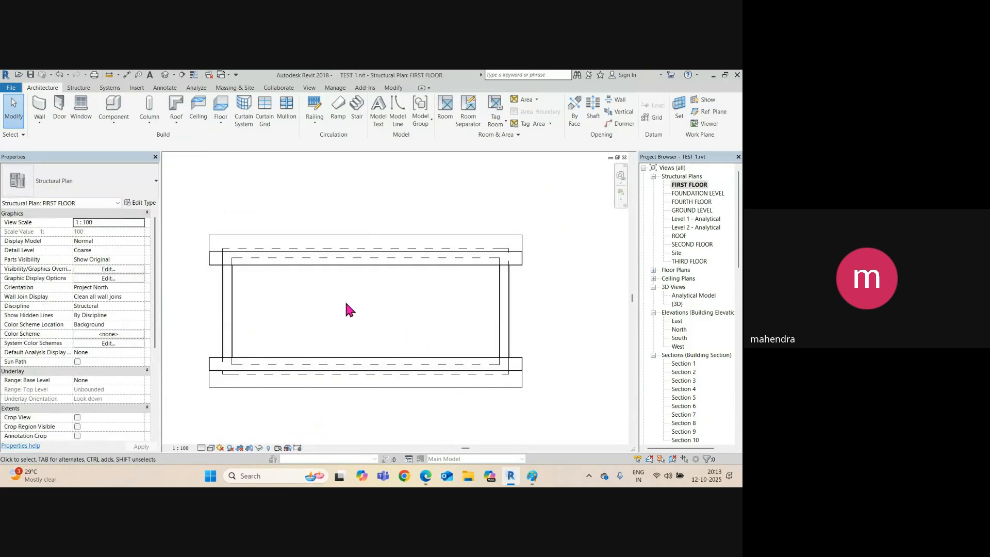
Draw Section 11 across the house, flipped, with its far clip extended slightly.
{"action": "left_click", "coordinate": [182, 75]}
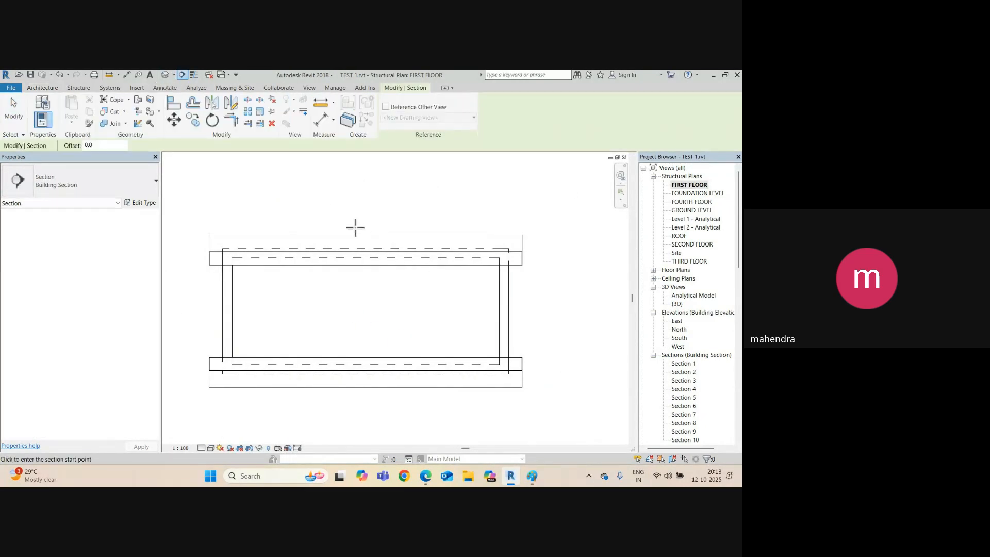
{"action": "left_click", "coordinate": [348, 219]}
{"action": "left_click", "coordinate": [349, 411]}
{"action": "scroll", "coordinate": [460, 295], "scroll_direction": "down", "scroll_amount": 2}
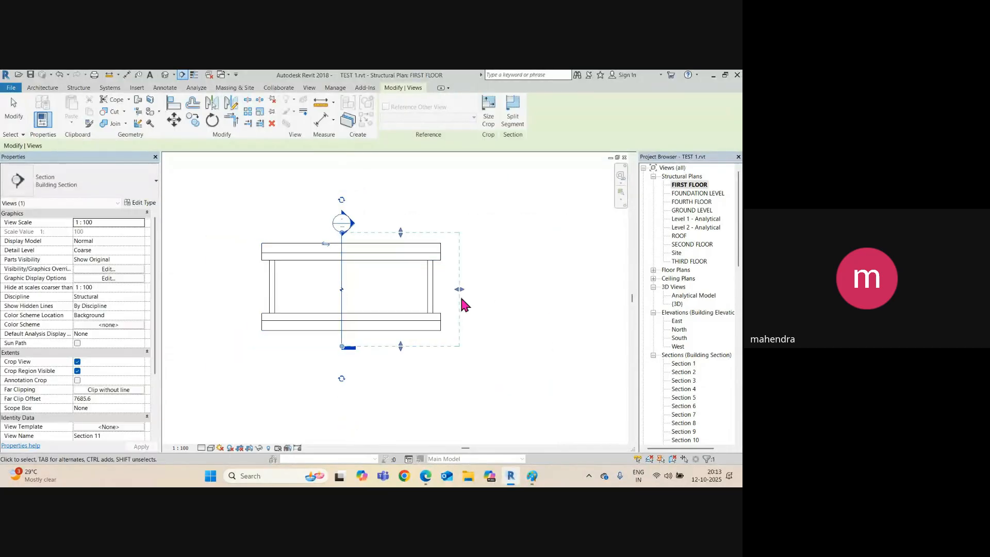
{"action": "left_click_drag", "start_coordinate": [459, 289], "coordinate": [338, 247]}
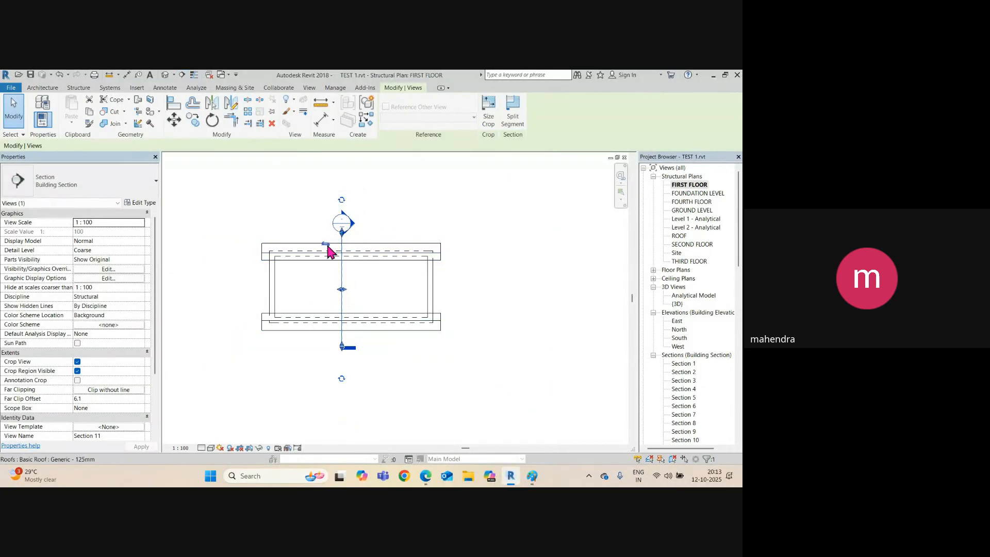
{"action": "left_click", "coordinate": [325, 244]}
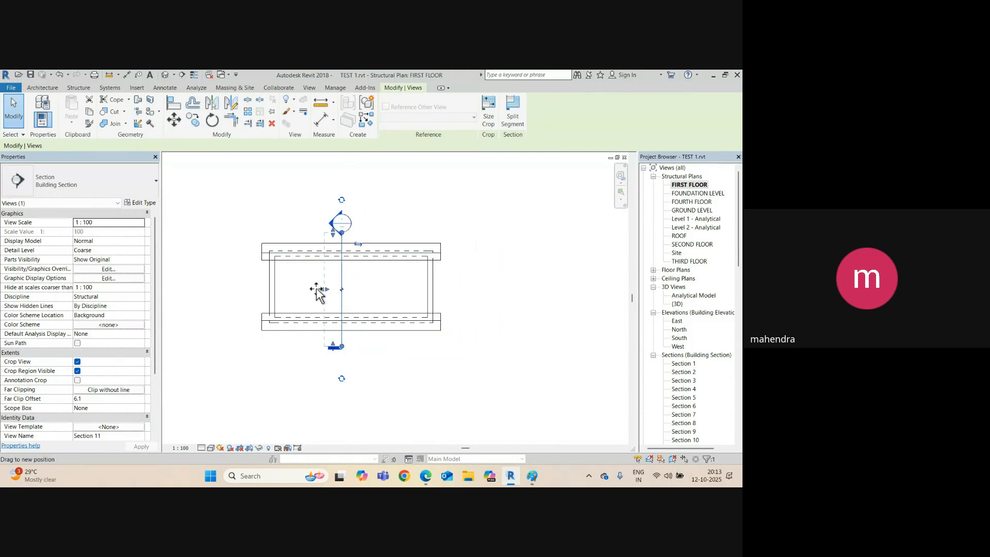
{"action": "left_click_drag", "start_coordinate": [317, 294], "coordinate": [335, 281]}
Open the Section 11 view with the roof in frame.
{"action": "right_click", "coordinate": [340, 276]}
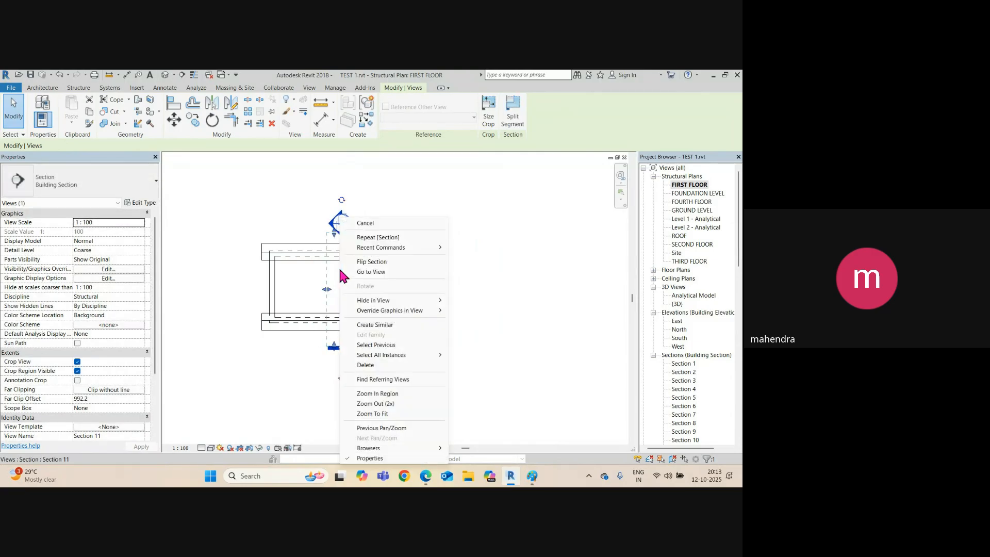
{"action": "left_click", "coordinate": [362, 271]}
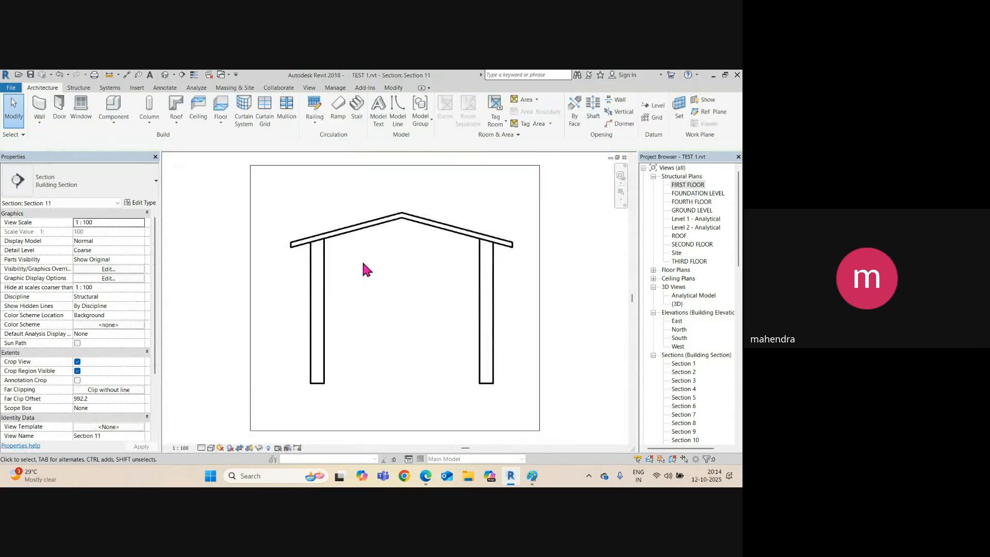
{"action": "scroll", "coordinate": [392, 222], "scroll_direction": "up", "scroll_amount": 3}
{"action": "middle_click_drag", "start_coordinate": [340, 245], "coordinate": [374, 253]}
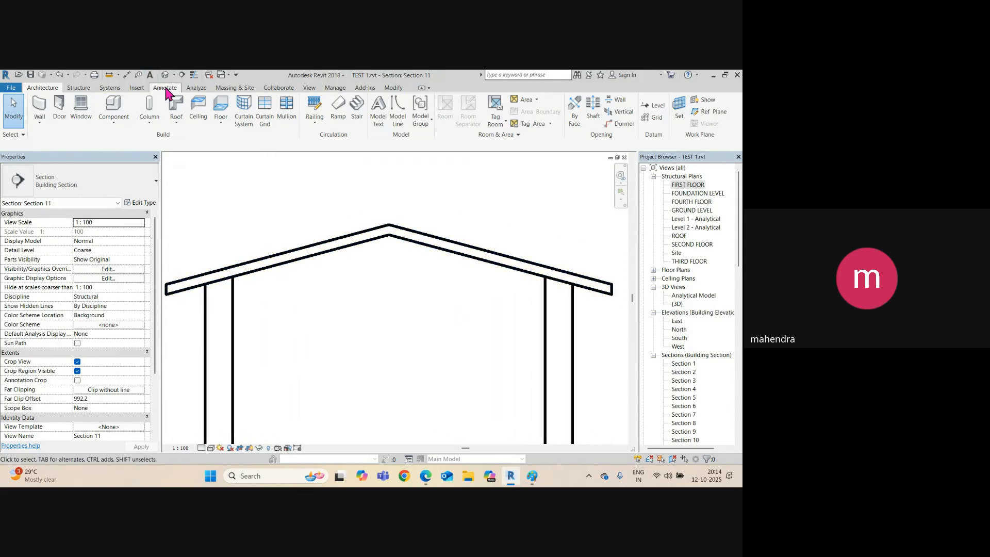
Add Spot Slope labels showing 15.00° on both roof edges, then return to the FIRST FLOOR plan.
{"action": "left_click", "coordinate": [165, 88]}
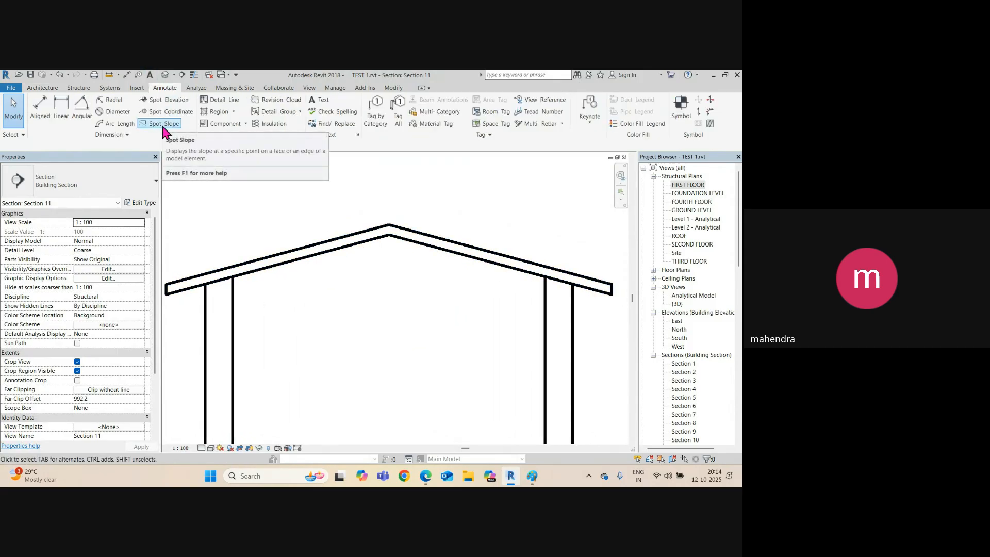
{"action": "left_click", "coordinate": [164, 124]}
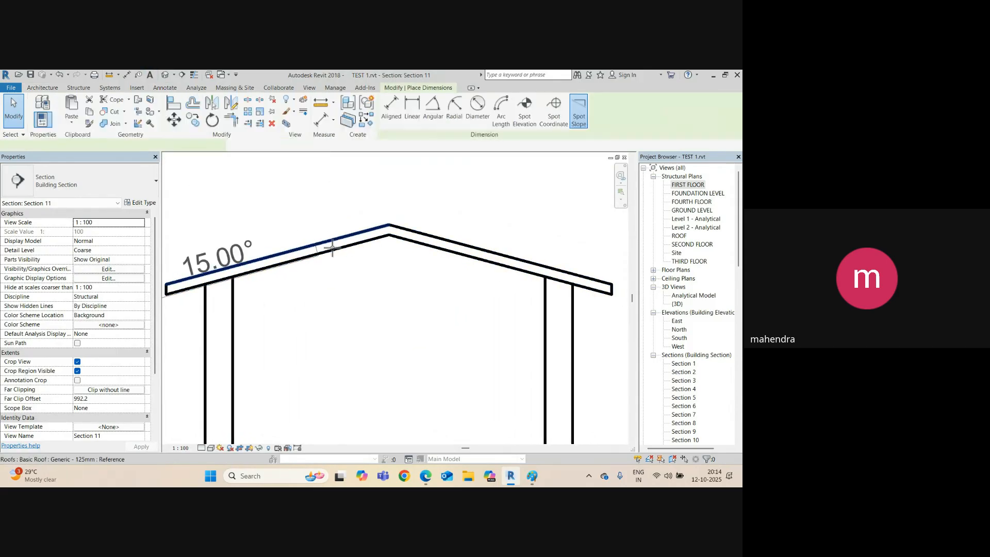
{"action": "left_click", "coordinate": [317, 209]}
{"action": "scroll", "coordinate": [440, 223], "scroll_direction": "down", "scroll_amount": 2}
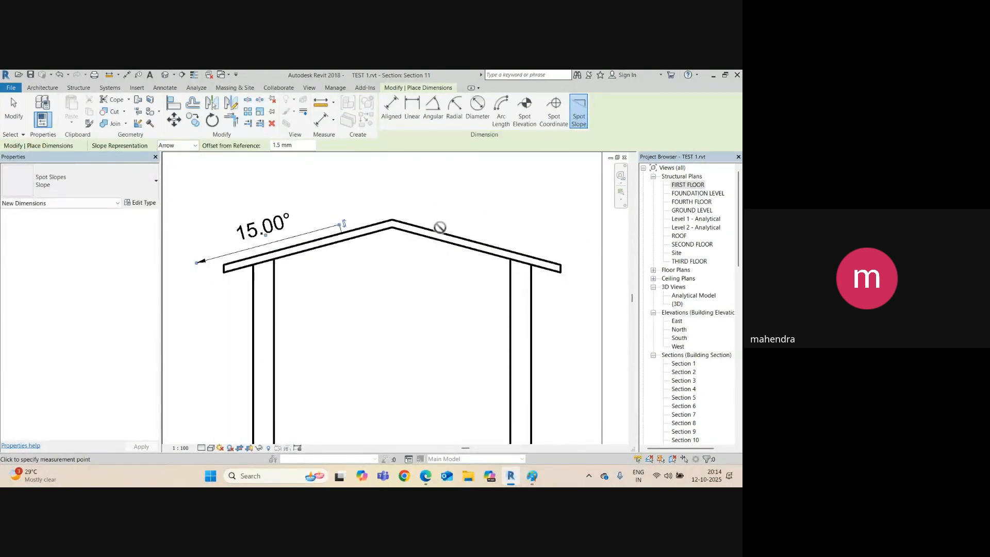
{"action": "left_click", "coordinate": [440, 227]}
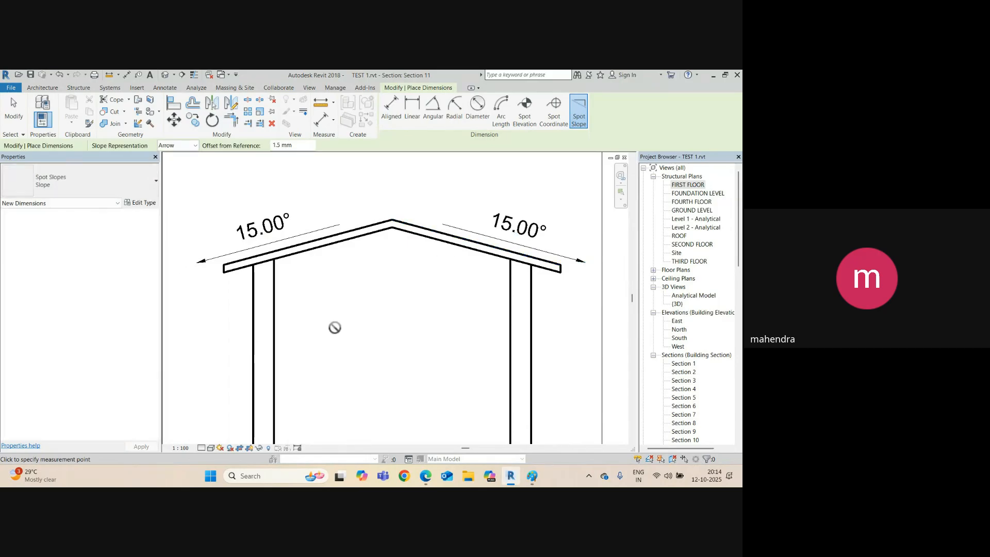
{"action": "key", "text": "Escape"}
{"action": "key", "text": "Escape"}
{"action": "key", "text": "ctrl+Tab"}
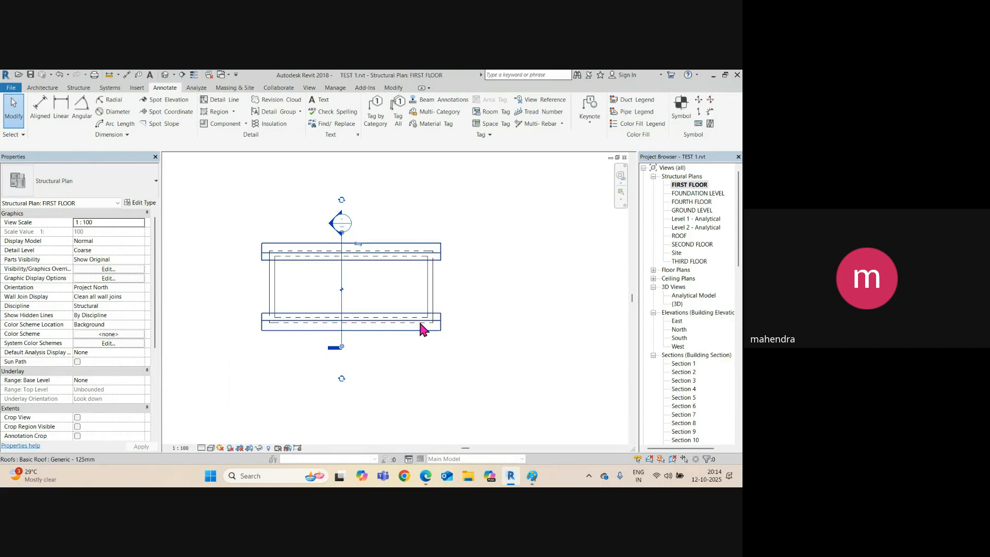
Set the roof footprint's top and bottom edge slopes to 30° and delete the orphaned slope labels.
{"action": "left_click", "coordinate": [362, 330]}
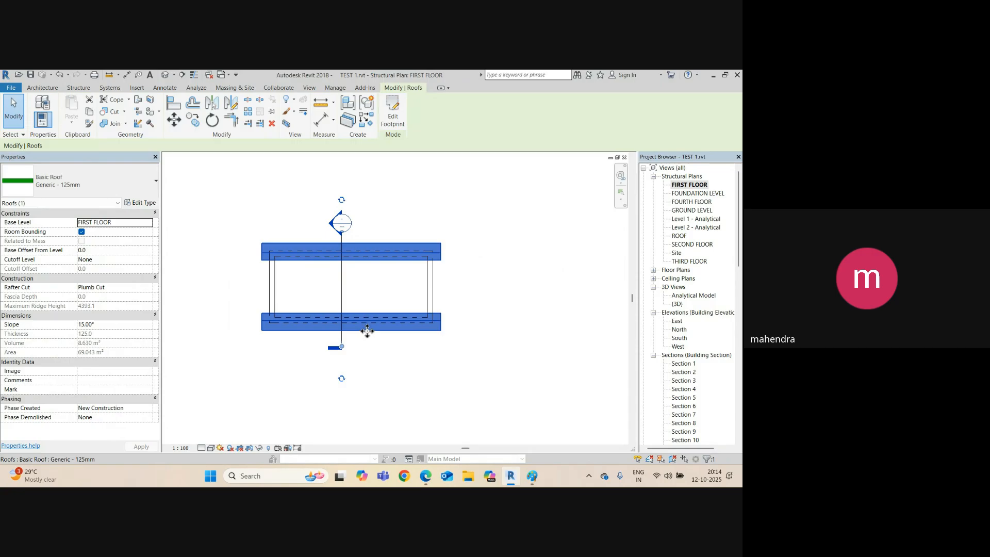
{"action": "left_click", "coordinate": [394, 119]}
{"action": "left_click", "coordinate": [382, 242]}
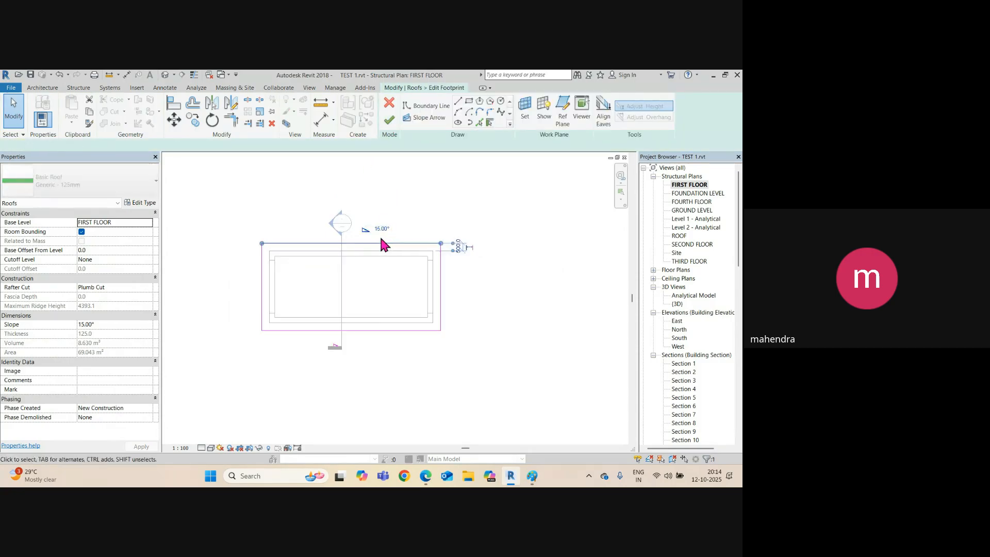
{"action": "left_click", "coordinate": [381, 228]}
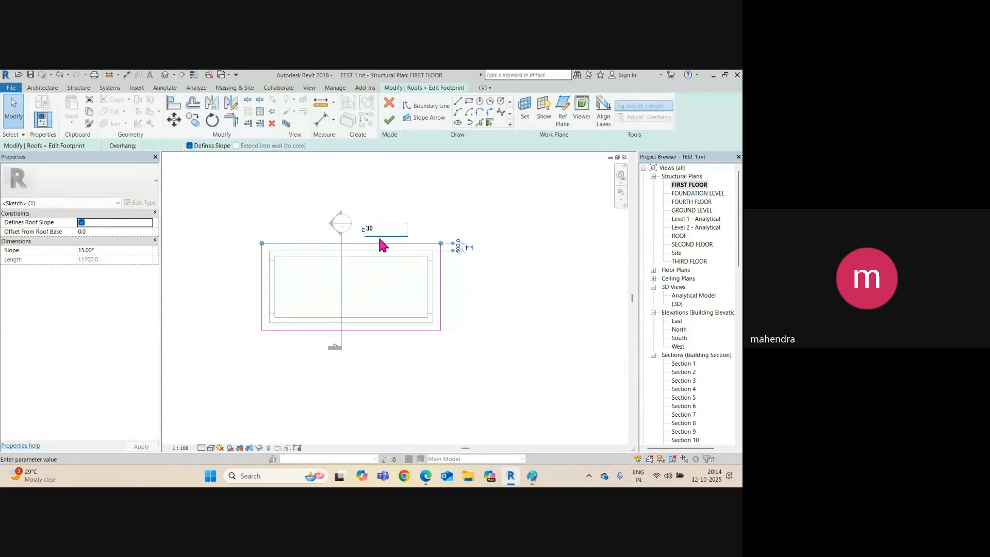
{"action": "left_click", "coordinate": [371, 330]}
{"action": "left_click", "coordinate": [341, 345]}
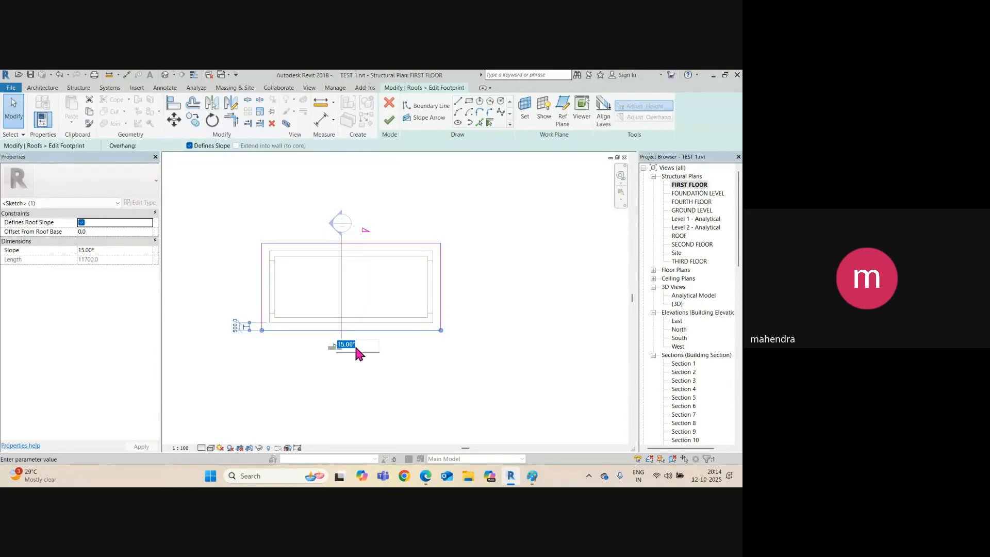
{"action": "key", "text": "Return"}
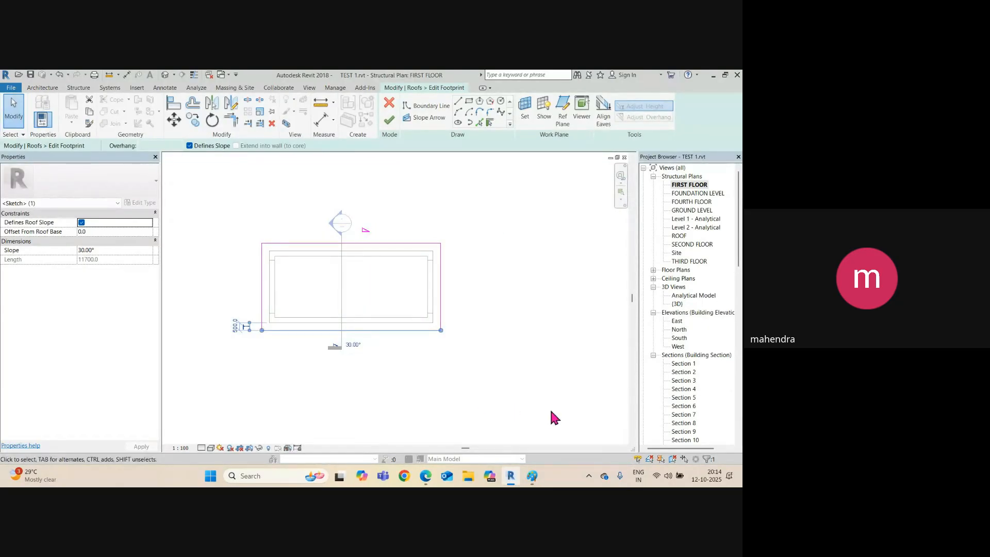
{"action": "left_click", "coordinate": [388, 120]}
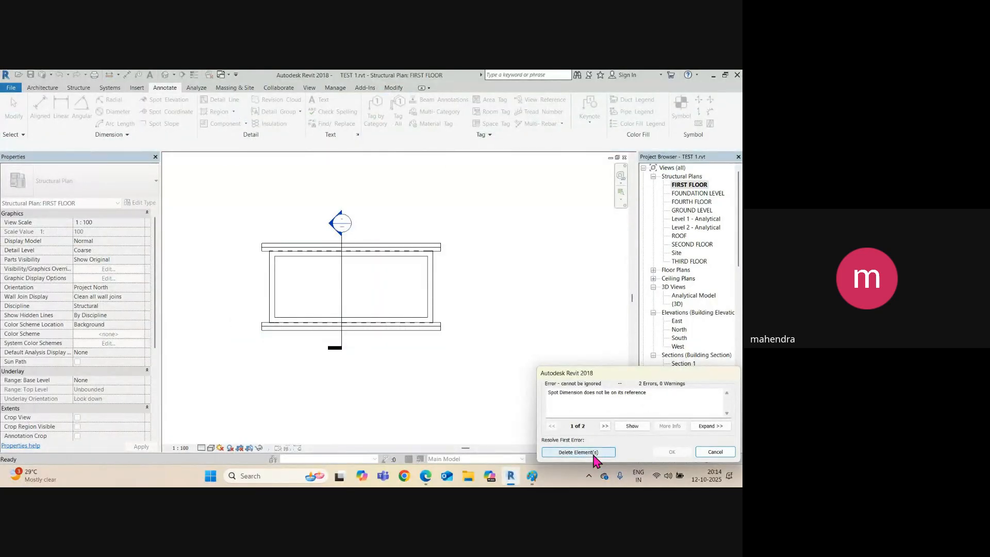
{"action": "left_click", "coordinate": [578, 452]}
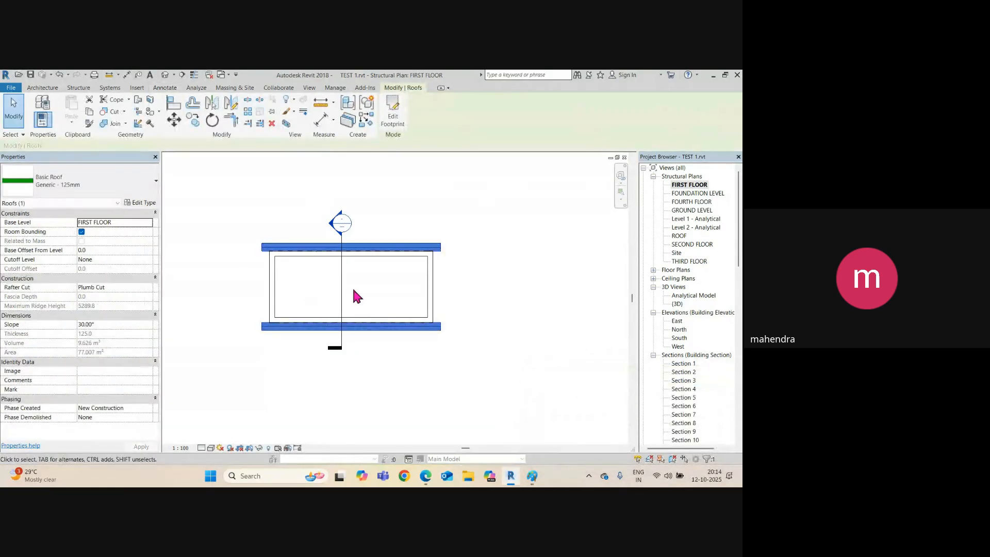
{"action": "left_click", "coordinate": [340, 282]}
Open the Section 11 view from the section line.
{"action": "right_click", "coordinate": [343, 289]}
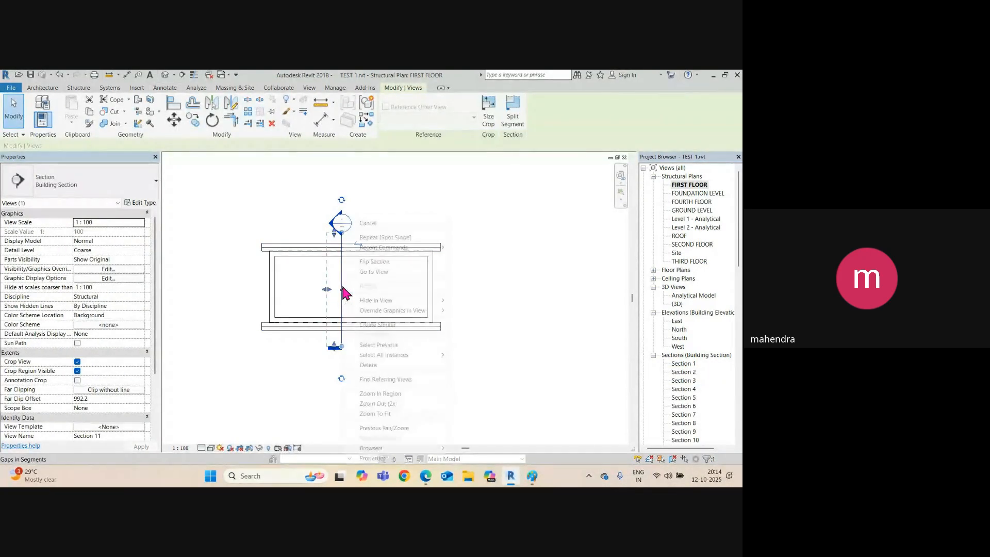
{"action": "left_click", "coordinate": [380, 274]}
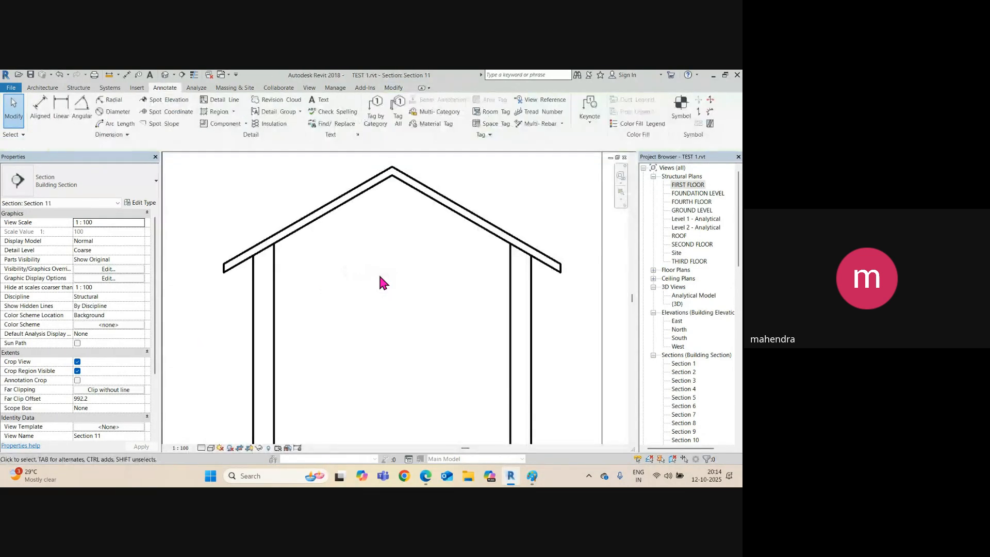
{"action": "scroll", "coordinate": [322, 283], "scroll_direction": "down", "scroll_amount": 3}
{"action": "scroll", "coordinate": [330, 253], "scroll_direction": "up", "scroll_amount": 3}
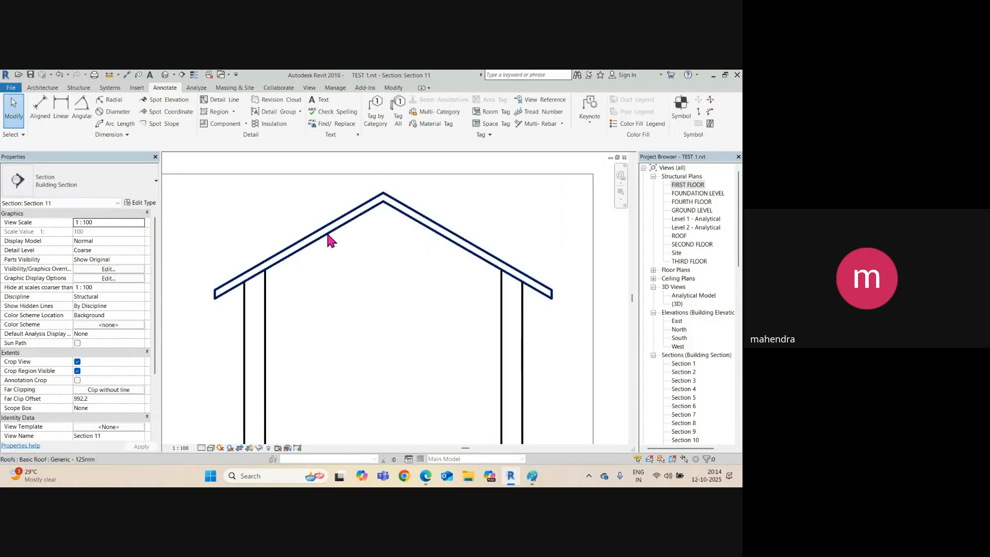
Add Spot Slope labels of 30.00° on both roof sides, then return to the FIRST FLOOR plan.
{"action": "left_click", "coordinate": [165, 123]}
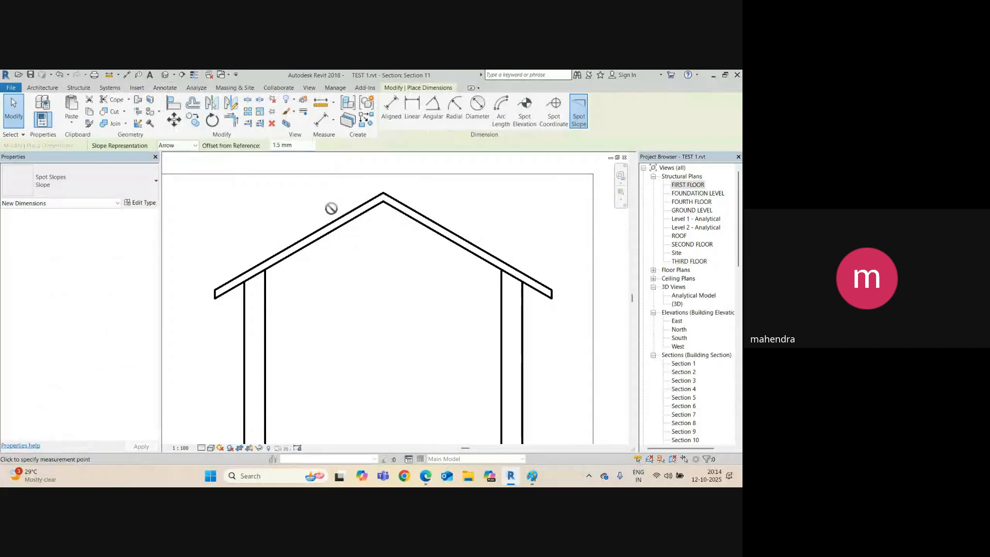
{"action": "left_click", "coordinate": [305, 204]}
{"action": "left_click", "coordinate": [439, 212]}
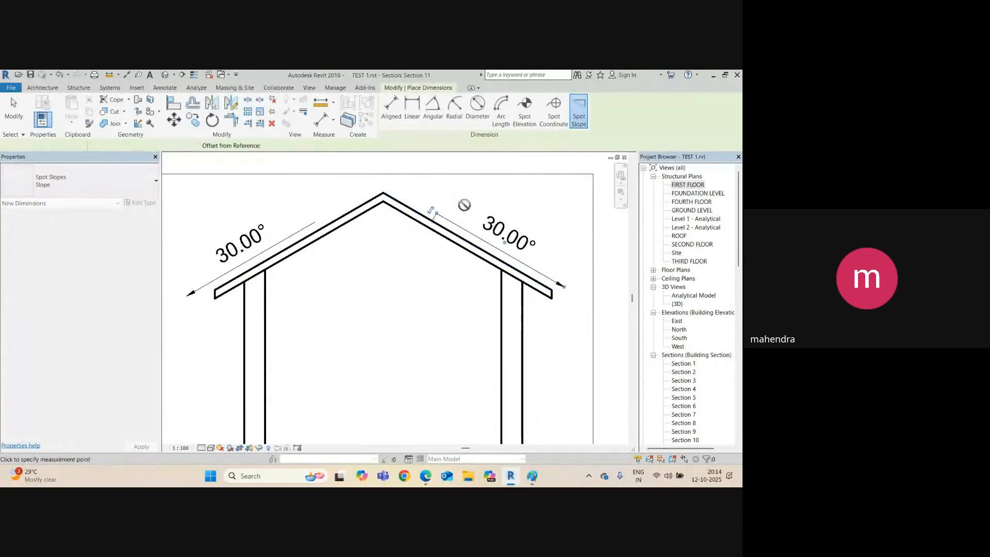
{"action": "scroll", "coordinate": [304, 335], "scroll_direction": "down", "scroll_amount": 3}
{"action": "scroll", "coordinate": [309, 327], "scroll_direction": "down", "scroll_amount": 2}
{"action": "scroll", "coordinate": [317, 312], "scroll_direction": "up", "scroll_amount": 4}
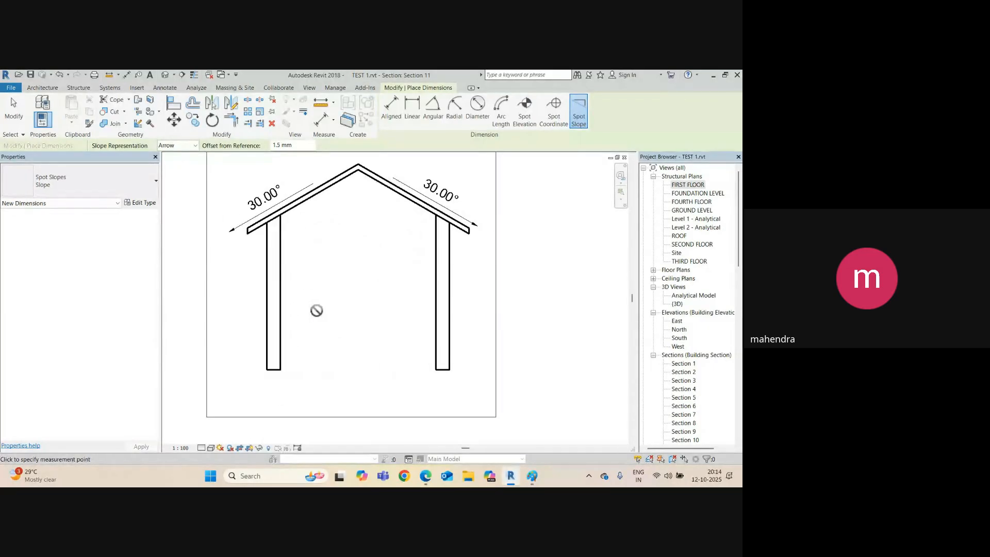
{"action": "key", "text": "Escape"}
{"action": "key", "text": "Escape"}
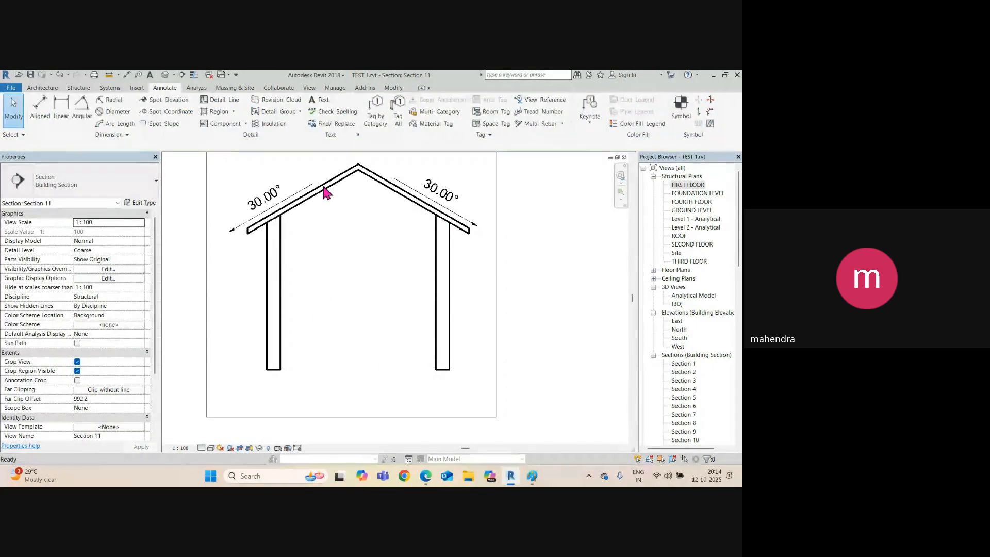
{"action": "key", "text": "ctrl+Tab"}
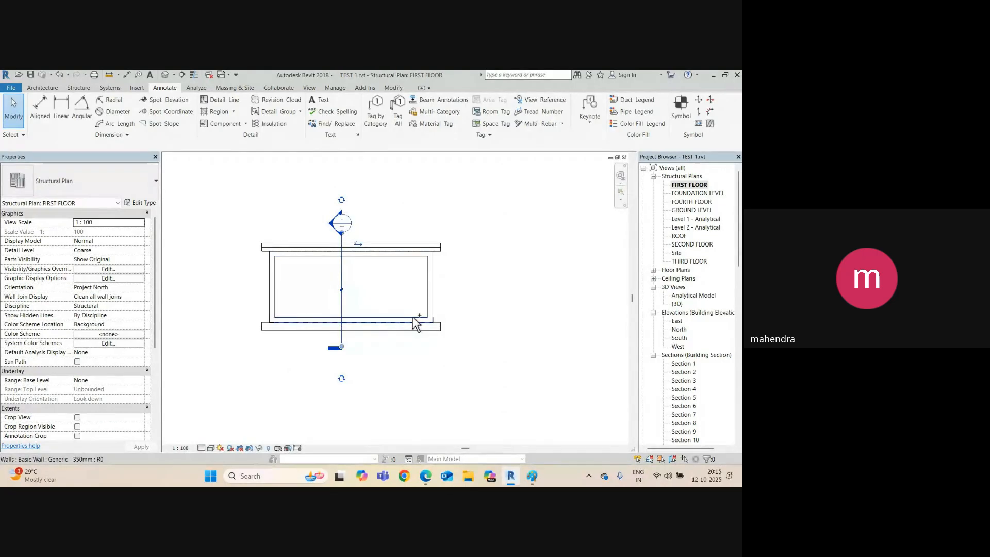
Copy the four-wall rectangle to the right on the FIRST FLOOR plan using CO.
{"action": "double_click", "coordinate": [691, 210]}
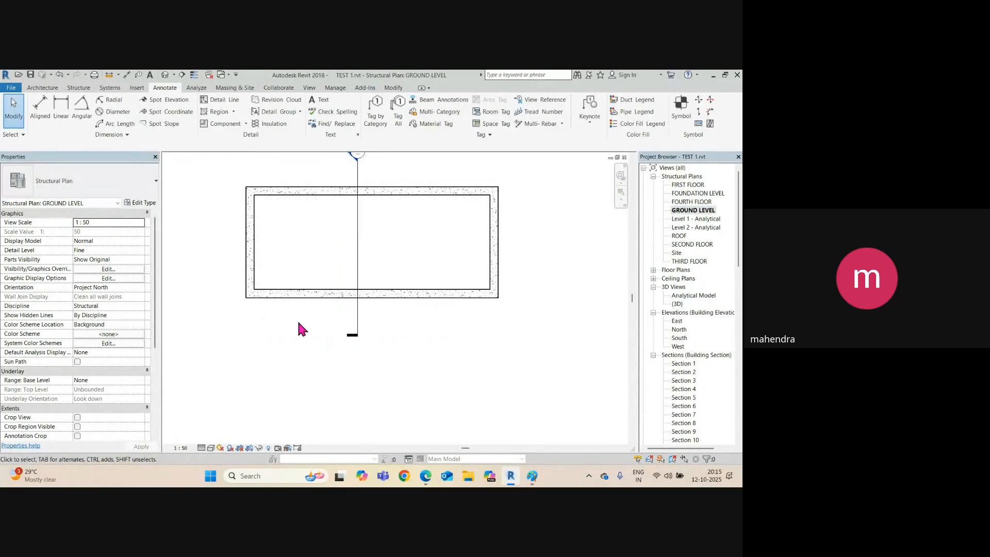
{"action": "double_click", "coordinate": [691, 185]}
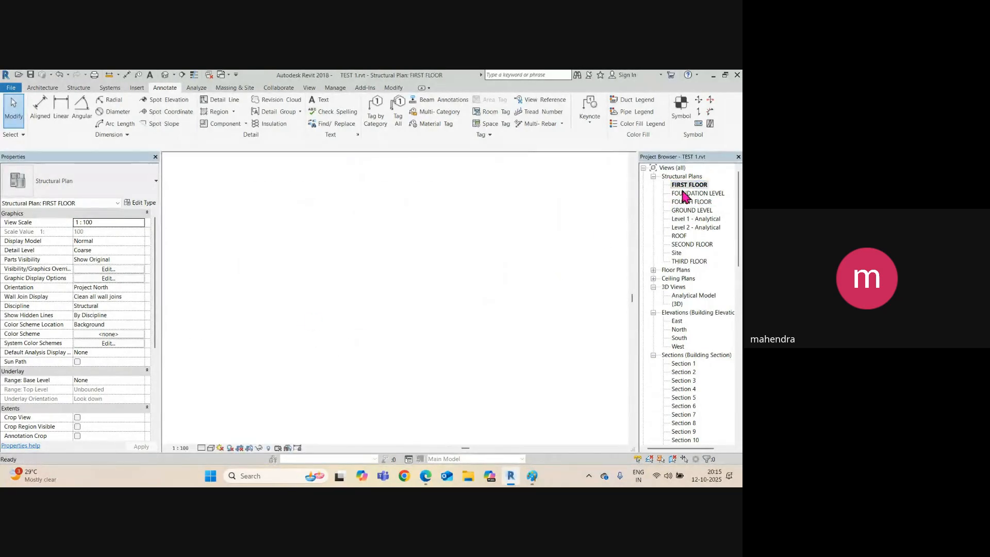
{"action": "key", "text": "Tab"}
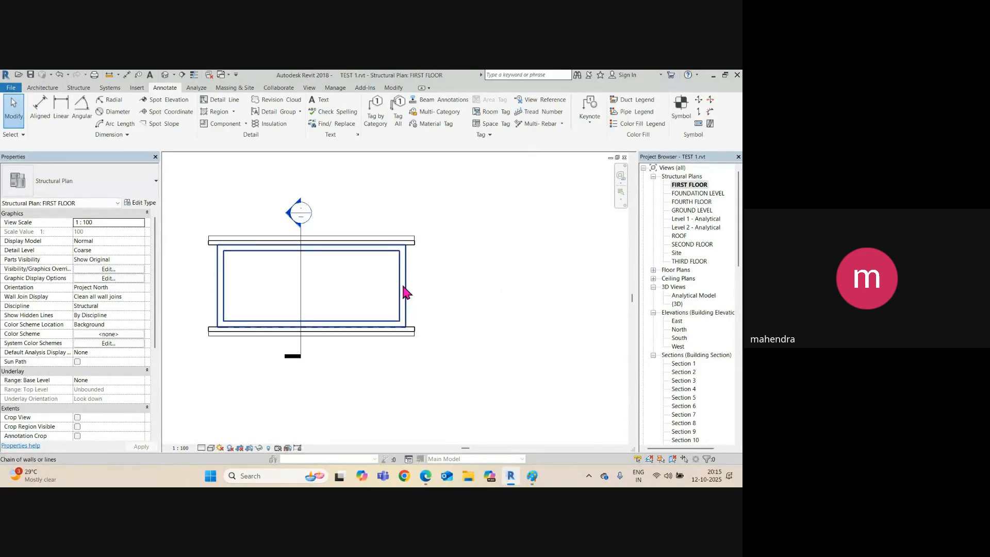
{"action": "left_click", "coordinate": [403, 288]}
{"action": "scroll", "coordinate": [338, 301], "scroll_direction": "down", "scroll_amount": 2}
{"action": "middle_click_drag", "start_coordinate": [338, 304], "coordinate": [284, 297]}
{"action": "key", "text": "c"}
{"action": "key", "text": "o"}
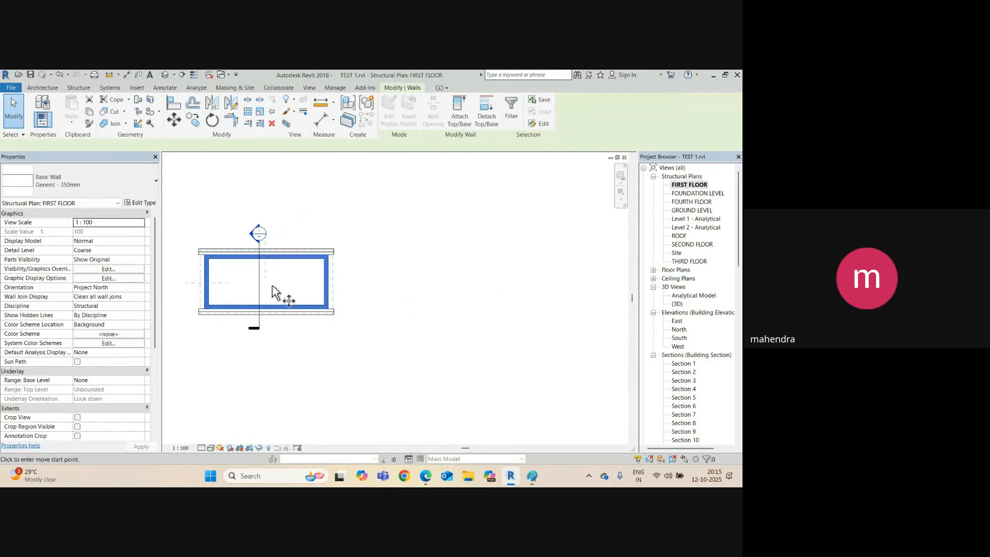
{"action": "left_click", "coordinate": [272, 285]}
{"action": "left_click", "coordinate": [506, 285]}
{"action": "middle_click_drag", "start_coordinate": [503, 340], "coordinate": [423, 321]}
{"action": "key", "text": "Escape"}
Draw a similar wall down and across from the copy's bottom wall, joined into a corner.
{"action": "left_click", "coordinate": [409, 294]}
{"action": "right_click", "coordinate": [408, 294]}
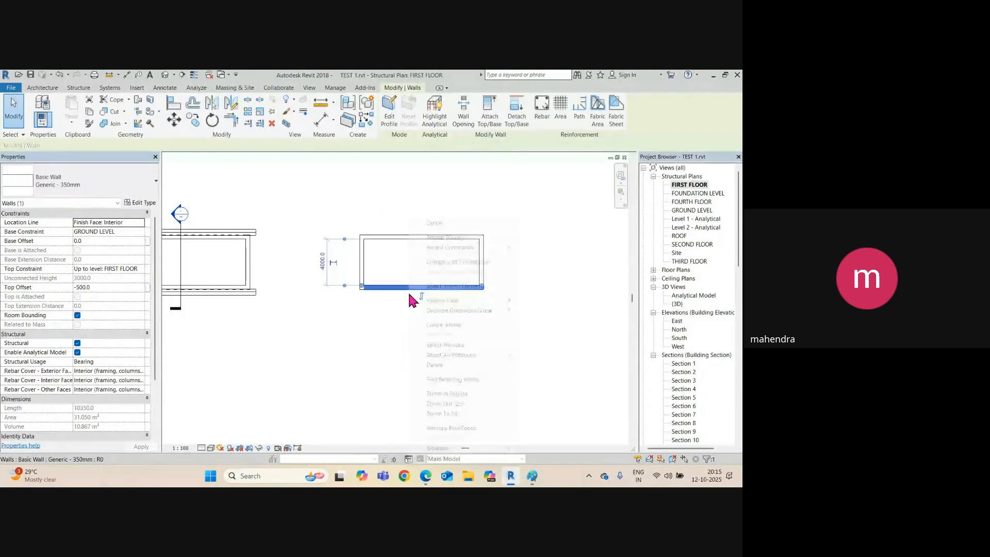
{"action": "left_click", "coordinate": [441, 324]}
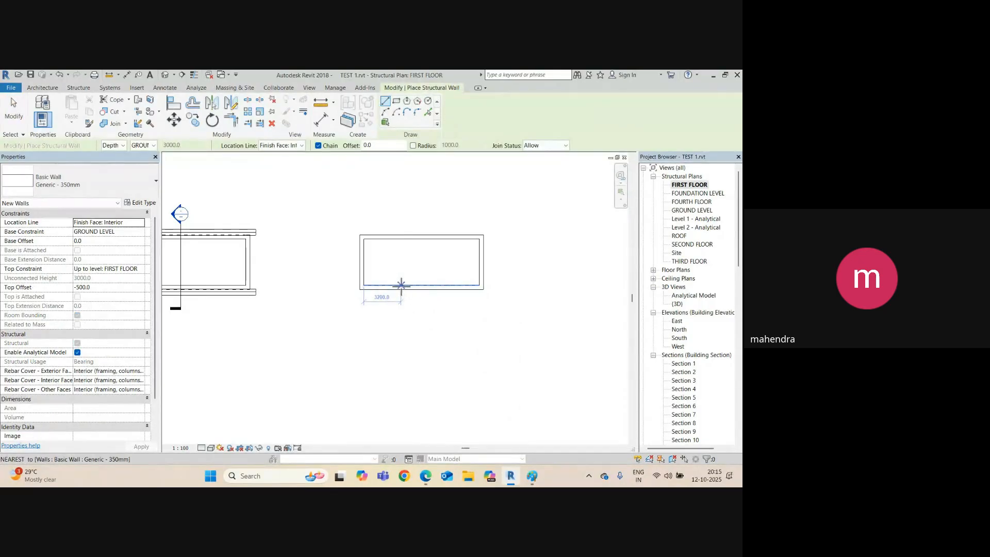
{"action": "left_click", "coordinate": [401, 285]}
{"action": "left_click", "coordinate": [401, 381]}
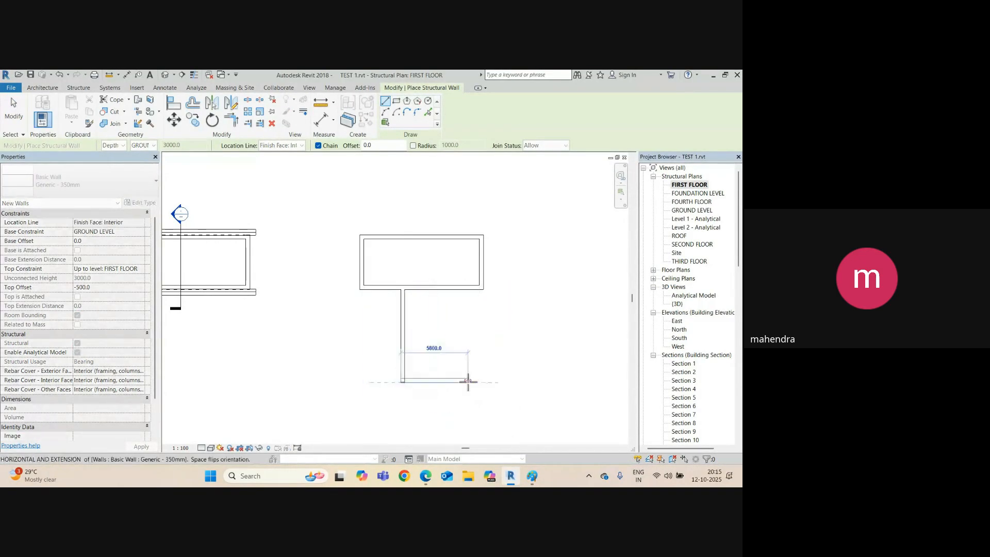
{"action": "left_click", "coordinate": [478, 381]}
{"action": "key", "text": "Escape"}
{"action": "key", "text": "Escape"}
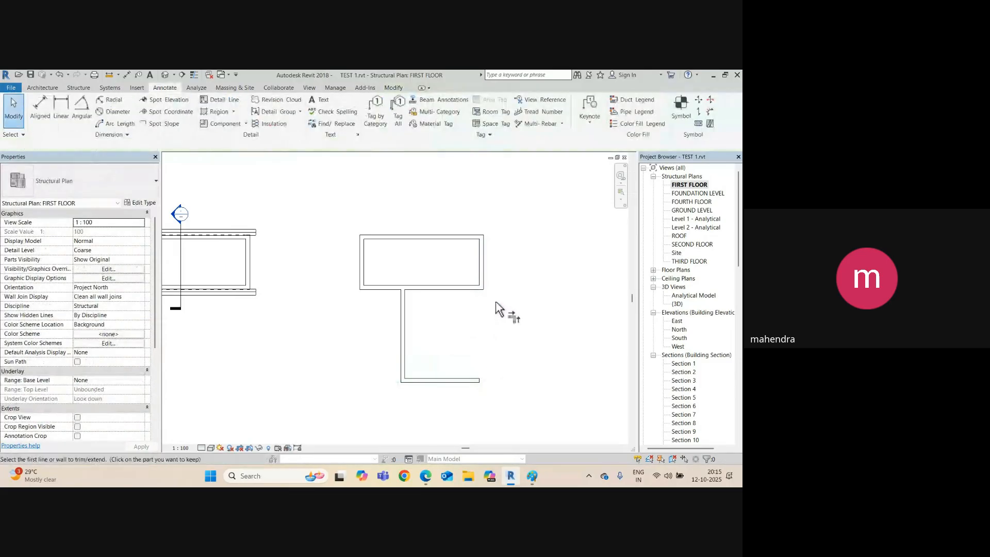
{"action": "left_click", "coordinate": [463, 380]}
{"action": "key", "text": "Escape"}
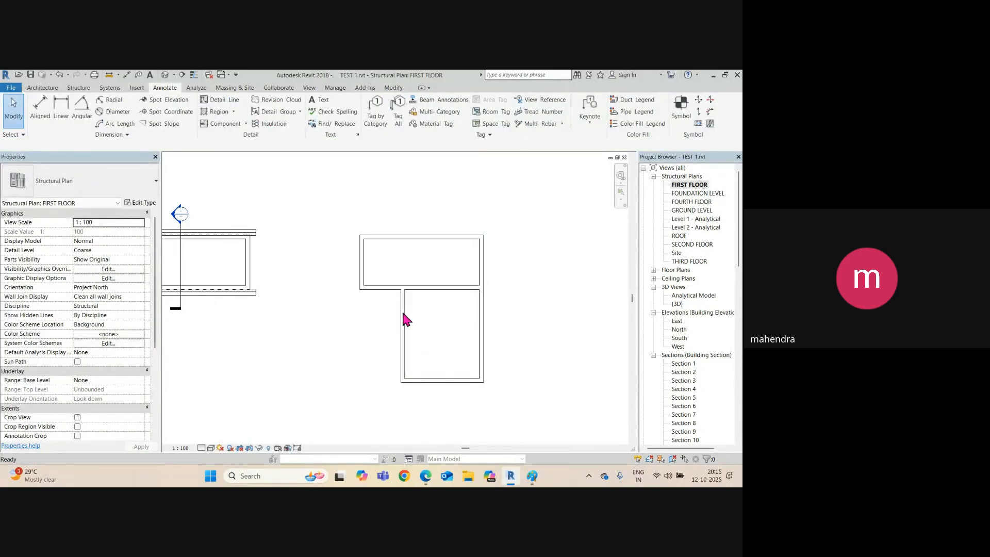
Shift the new vertical wall slightly right into place.
{"action": "left_click", "coordinate": [403, 318]}
{"action": "left_click_drag", "start_coordinate": [401, 305], "coordinate": [413, 331]}
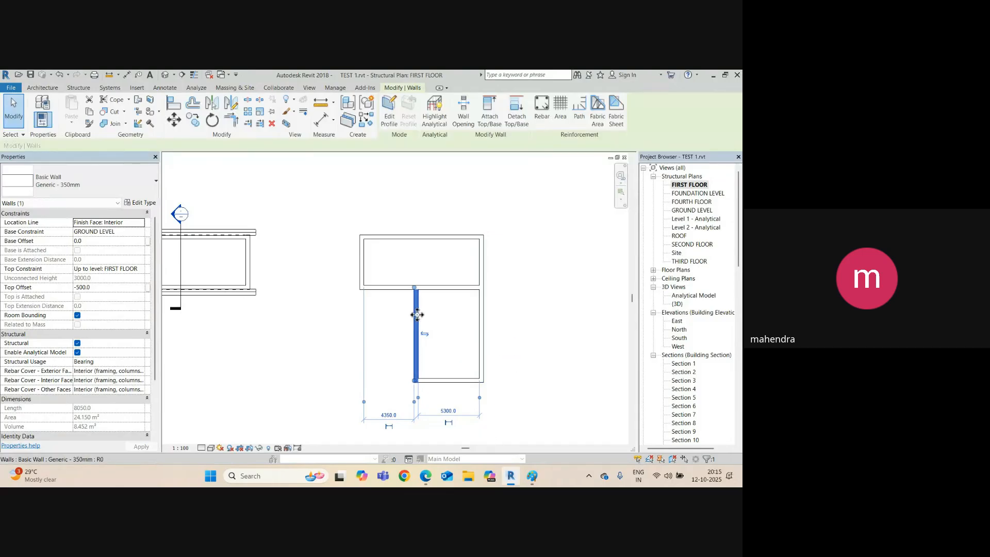
{"action": "left_click_drag", "start_coordinate": [419, 312], "coordinate": [419, 311]}
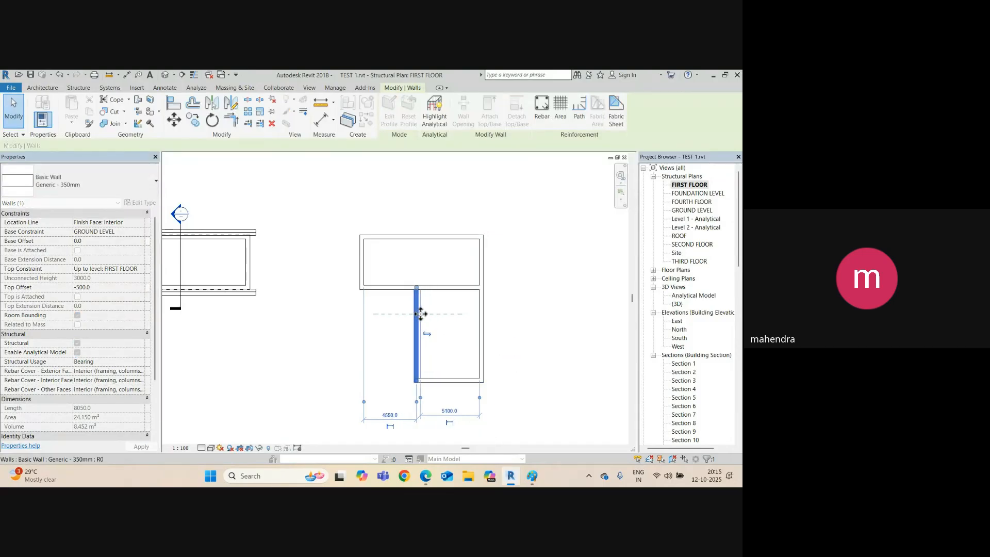
{"action": "left_click", "coordinate": [473, 298]}
{"action": "left_click", "coordinate": [165, 75]}
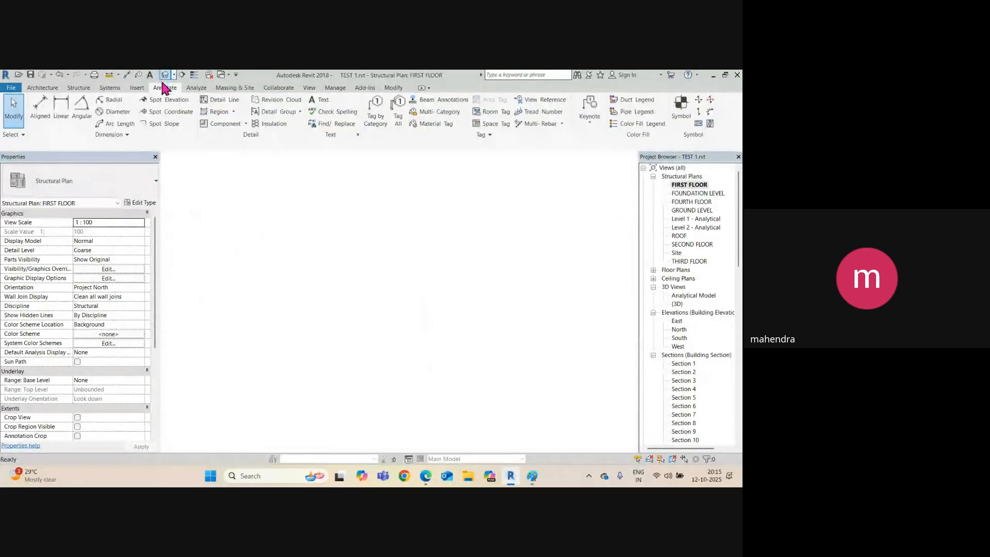
{"action": "scroll", "coordinate": [390, 280], "scroll_direction": "down", "scroll_amount": 5}
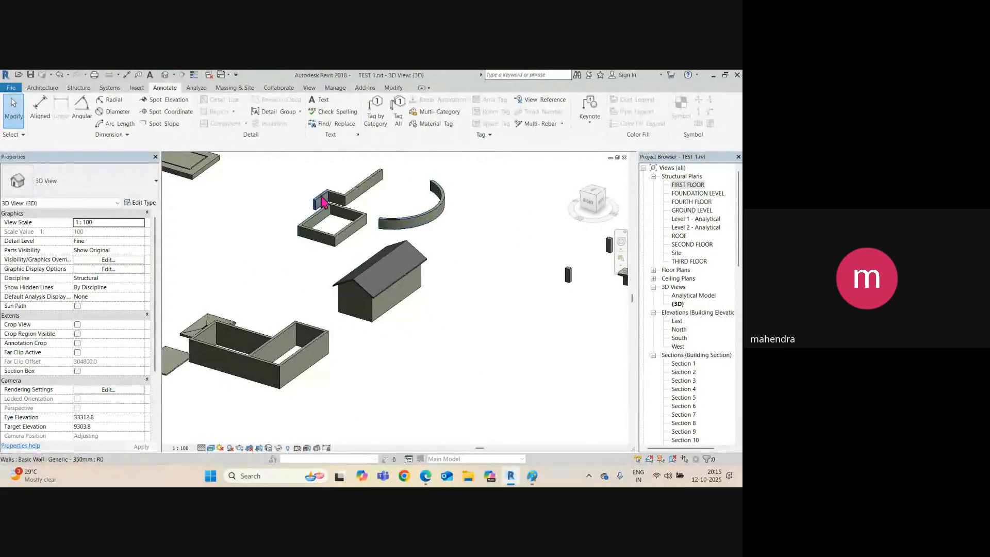
{"action": "scroll", "coordinate": [283, 325], "scroll_direction": "up", "scroll_amount": 5}
{"action": "left_click", "coordinate": [284, 323]}
{"action": "middle_click_drag", "start_coordinate": [285, 323], "coordinate": [194, 254], "text": "shift"}
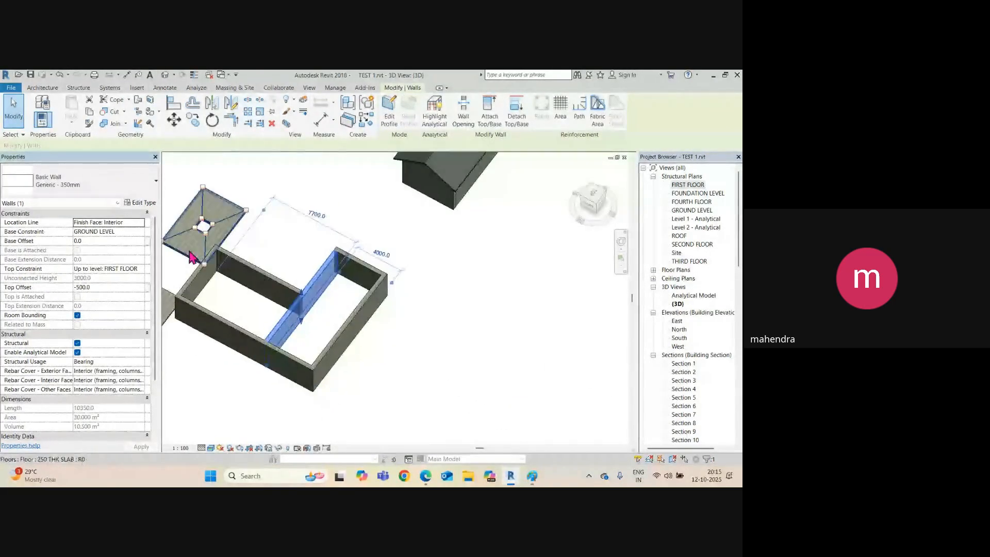
{"action": "key", "text": "ctrl+Tab"}
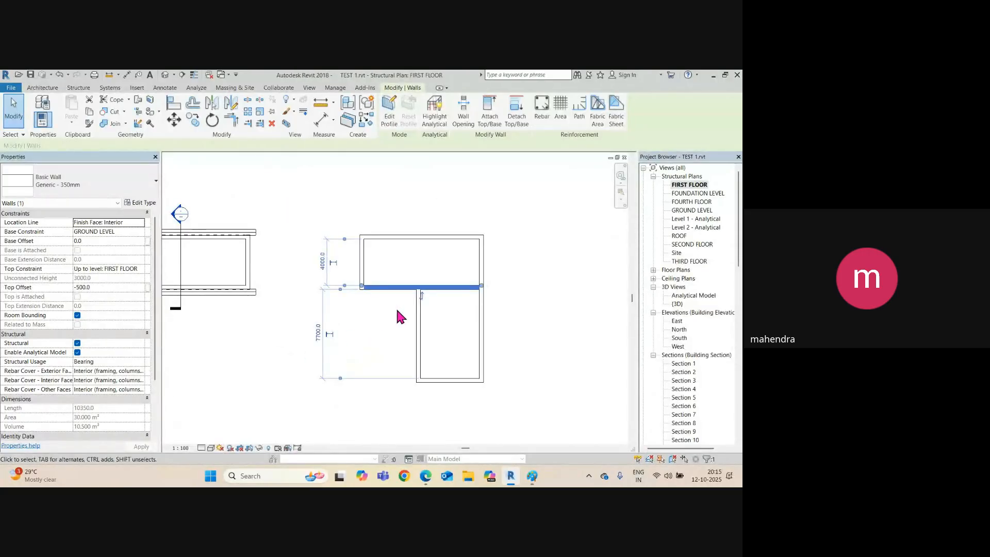
{"action": "key", "text": "Escape"}
{"action": "scroll", "coordinate": [388, 286], "scroll_direction": "up", "scroll_amount": 1}
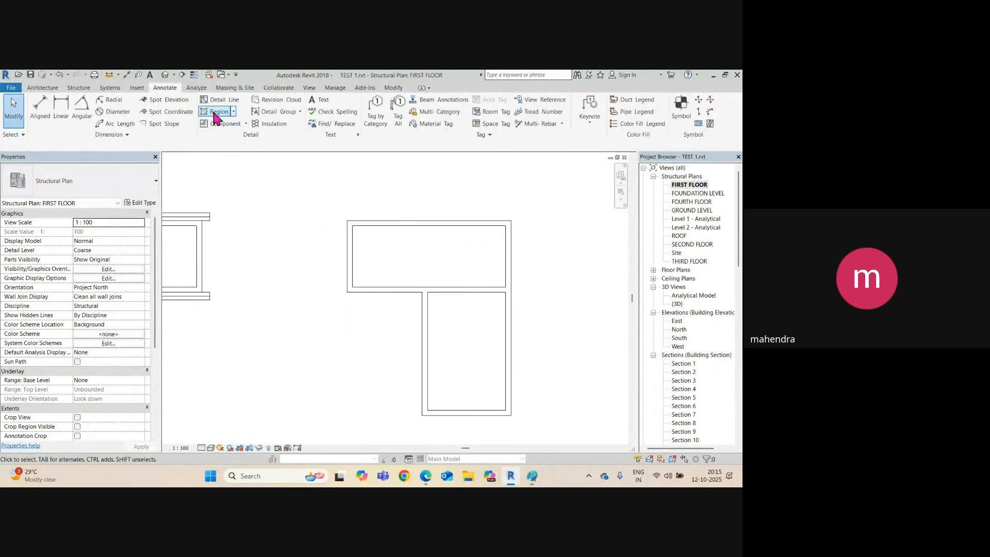
Sketch a rectangular Roof by Footprint around the upper room with a 500 mm offset and finish it.
{"action": "left_click", "coordinate": [43, 88]}
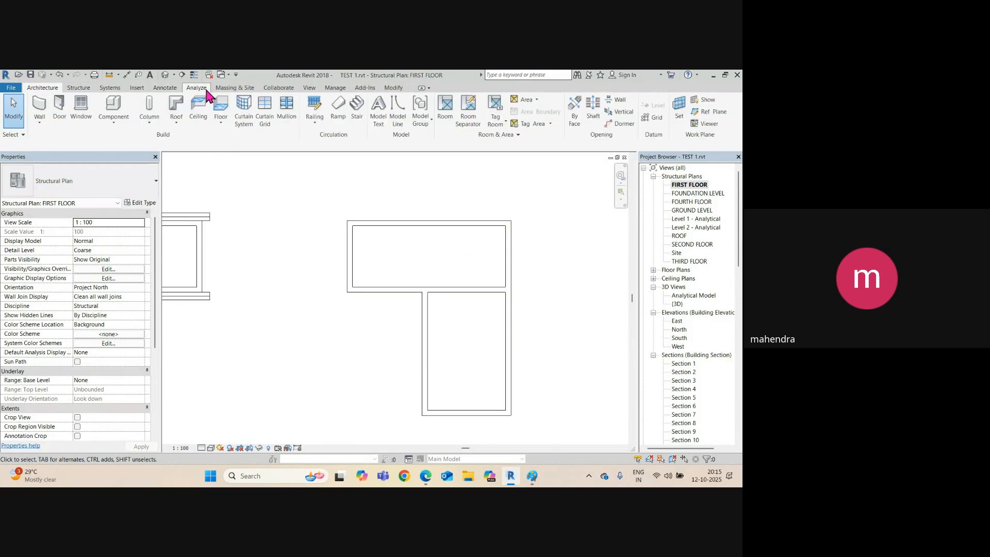
{"action": "left_click", "coordinate": [182, 122]}
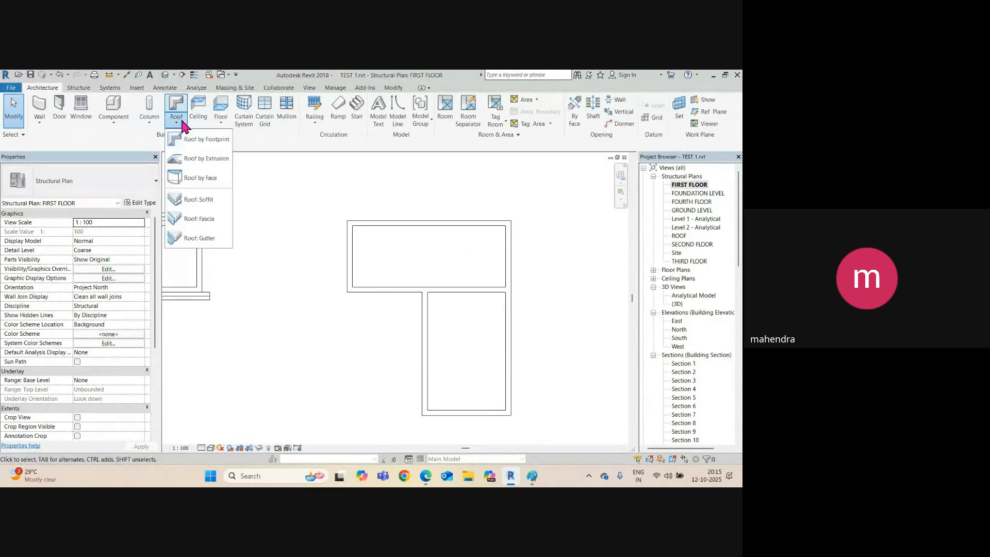
{"action": "left_click", "coordinate": [196, 146]}
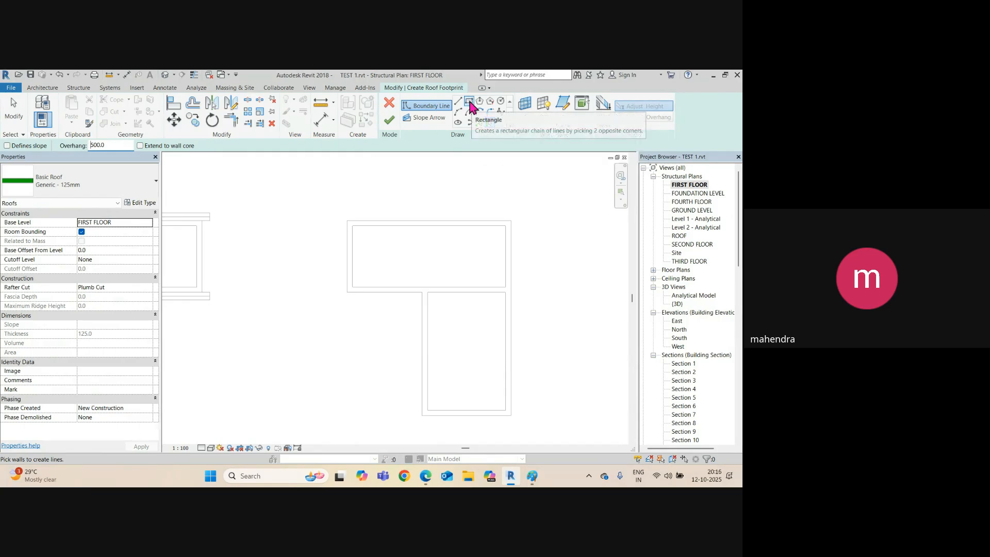
{"action": "left_click", "coordinate": [469, 101]}
{"action": "left_click", "coordinate": [348, 221]}
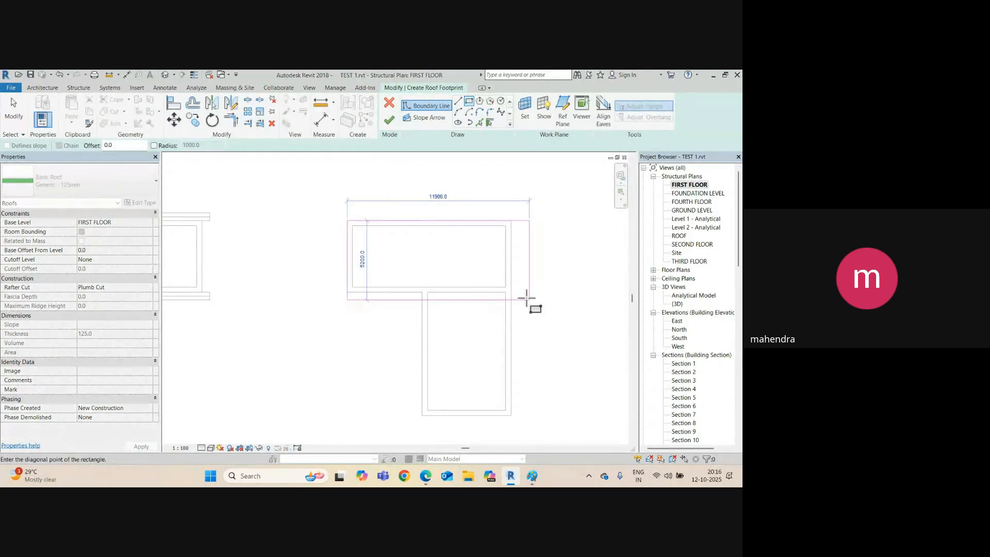
{"action": "left_click", "coordinate": [511, 292]}
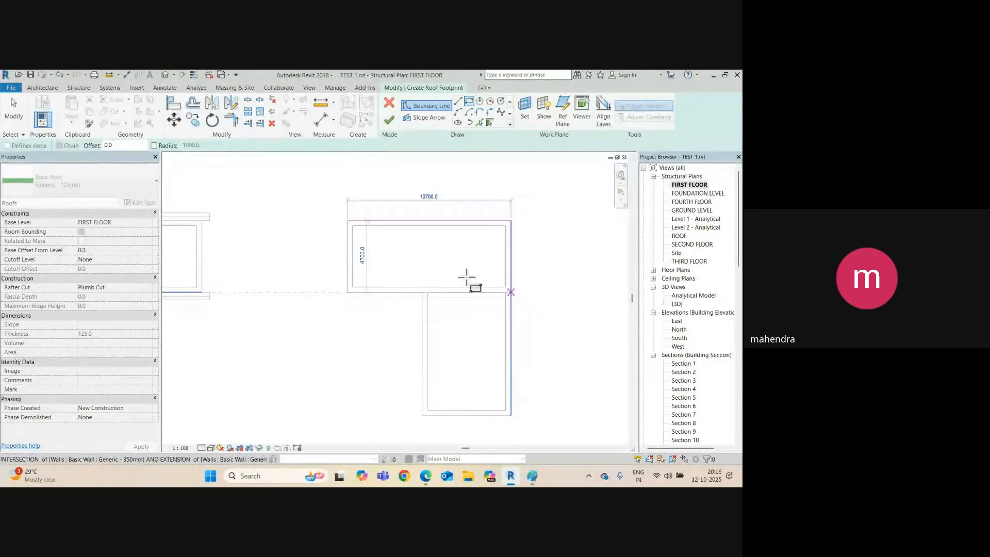
{"action": "key", "text": "Escape"}
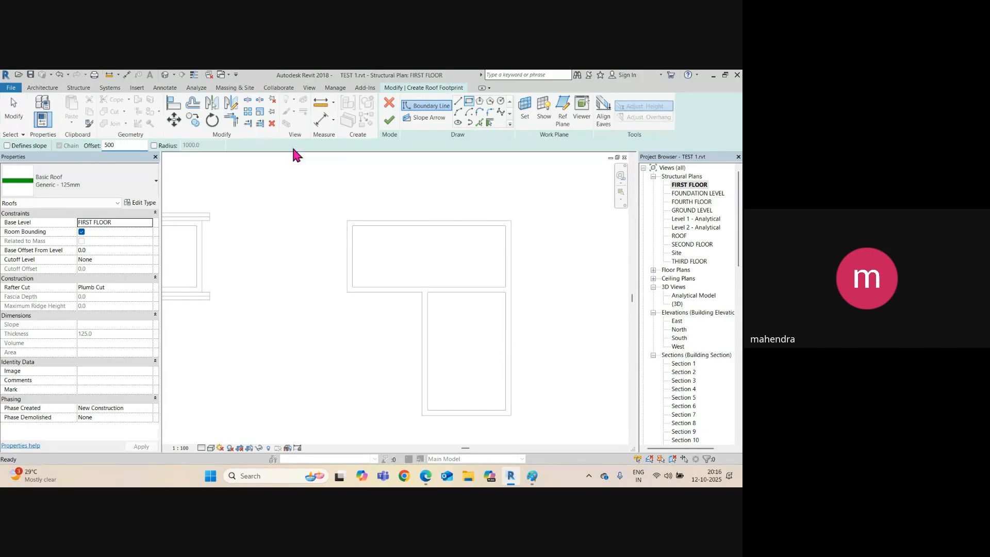
{"action": "left_click", "coordinate": [347, 221]}
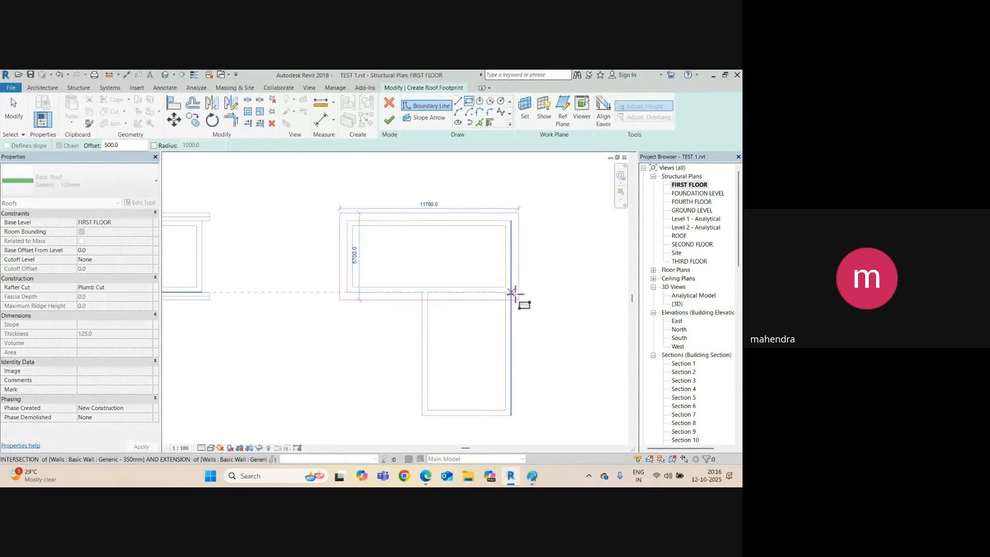
{"action": "left_click", "coordinate": [511, 293]}
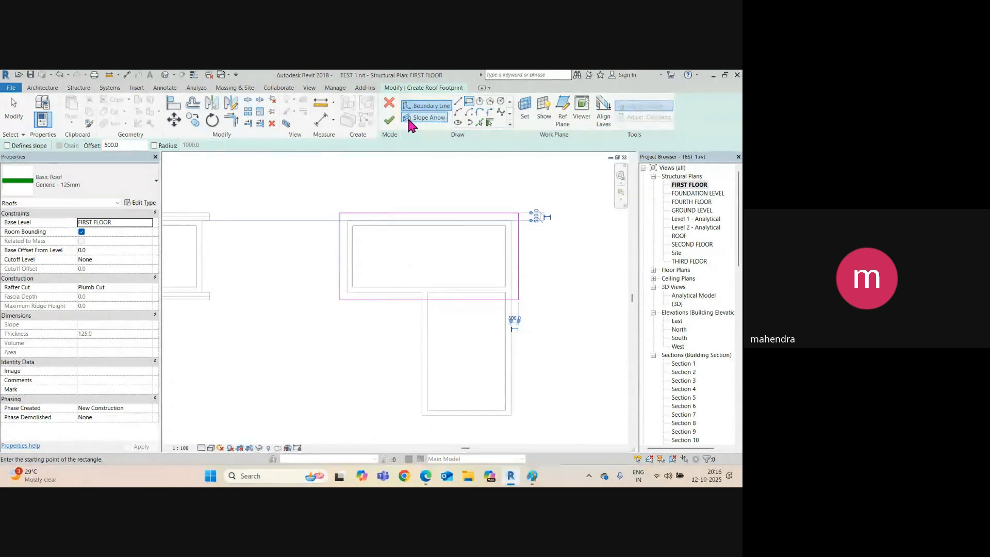
{"action": "scroll", "coordinate": [428, 221], "scroll_direction": "down", "scroll_amount": 1}
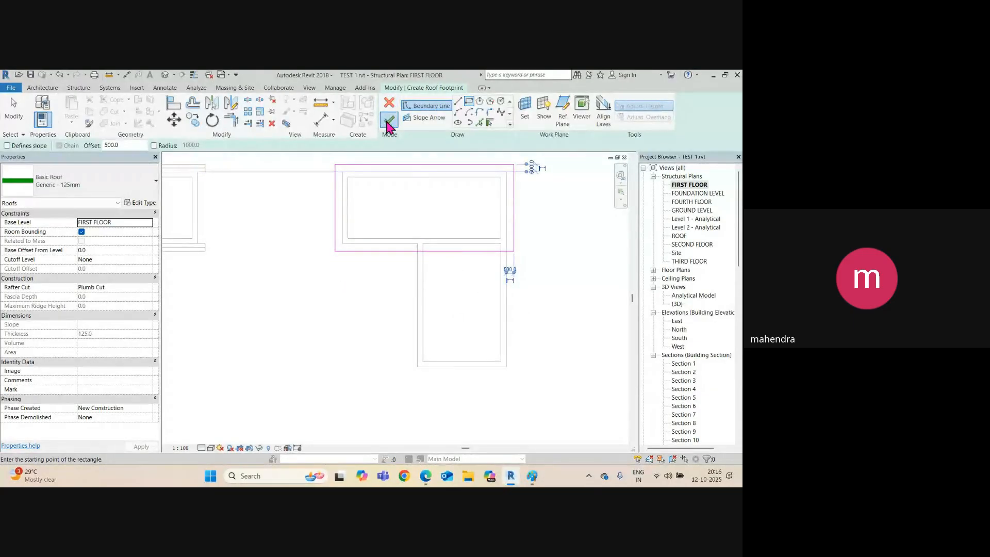
{"action": "left_click", "coordinate": [389, 120]}
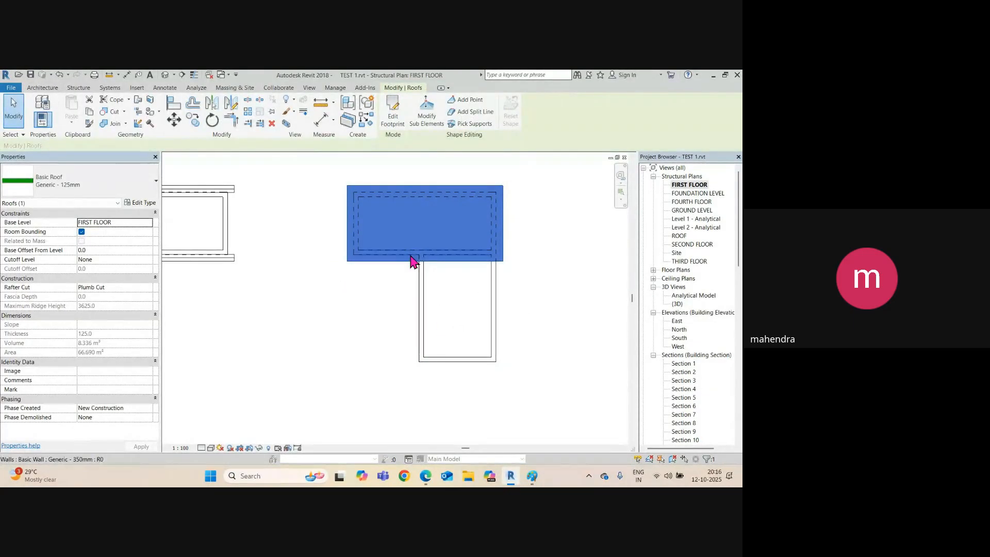
Inspect the new roof in the default 3D view, then return to the first-floor plan.
{"action": "left_click", "coordinate": [448, 334]}
{"action": "middle_click_drag", "start_coordinate": [390, 301], "coordinate": [385, 325]}
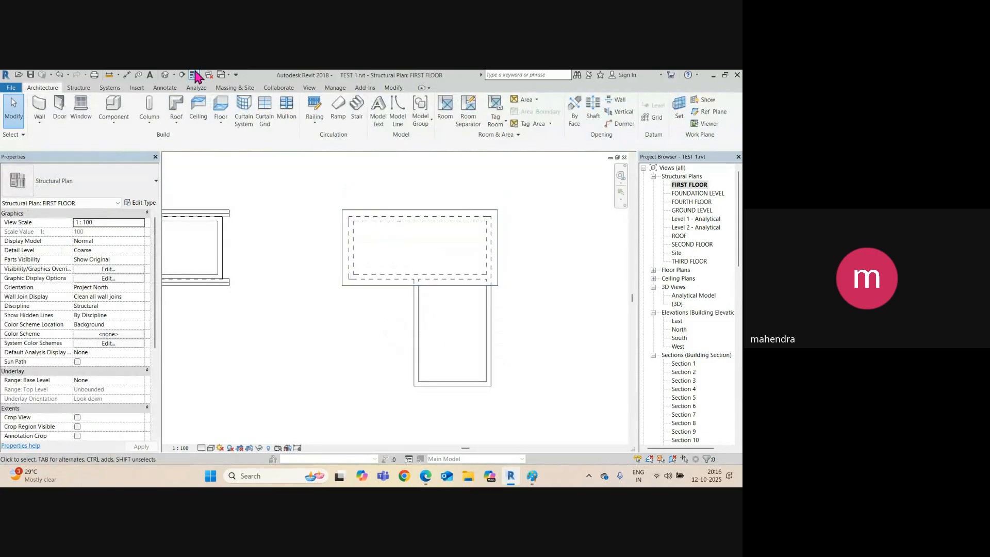
{"action": "left_click", "coordinate": [165, 75]}
{"action": "middle_click_drag", "start_coordinate": [442, 304], "coordinate": [410, 283], "text": "shift"}
{"action": "key", "text": "ctrl+Tab"}
In the roof's footprint sketch, make the top and bottom edges define slope.
{"action": "left_click", "coordinate": [380, 285]}
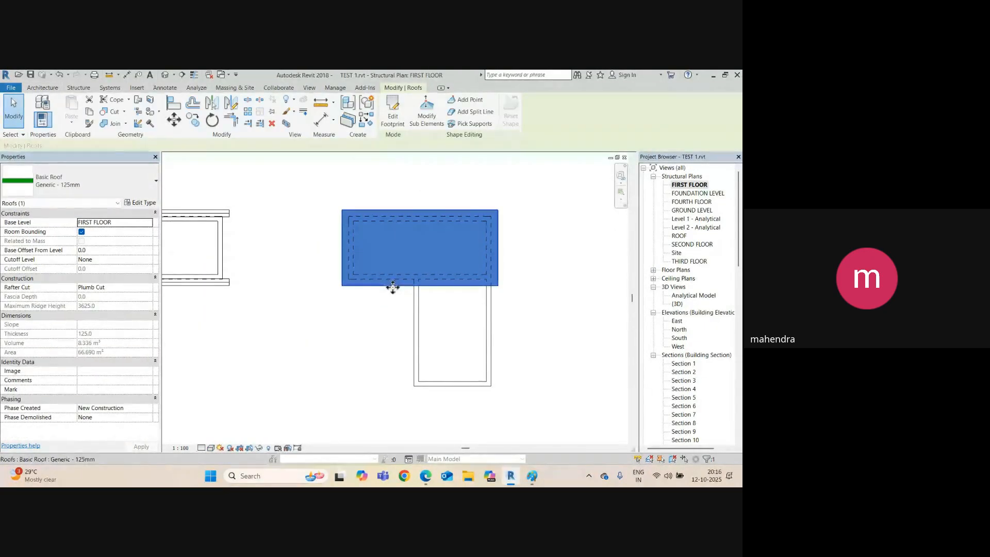
{"action": "left_click", "coordinate": [396, 113]}
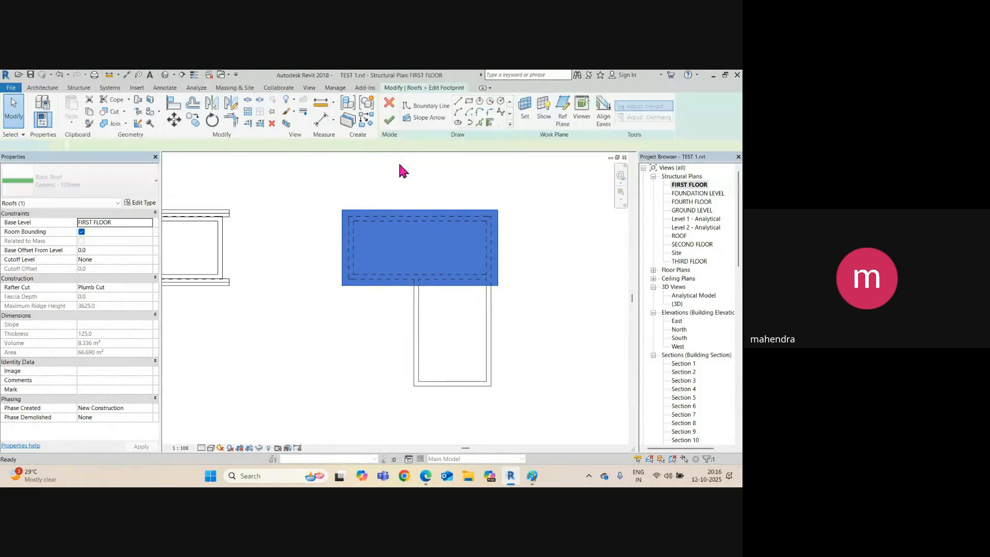
{"action": "left_click", "coordinate": [412, 211]}
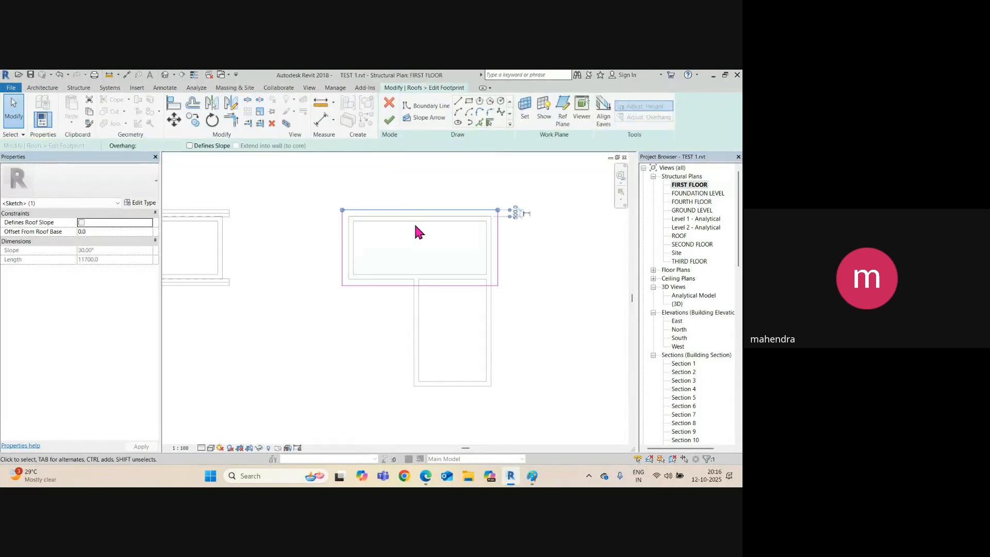
{"action": "left_click", "coordinate": [406, 286], "text": "ctrl"}
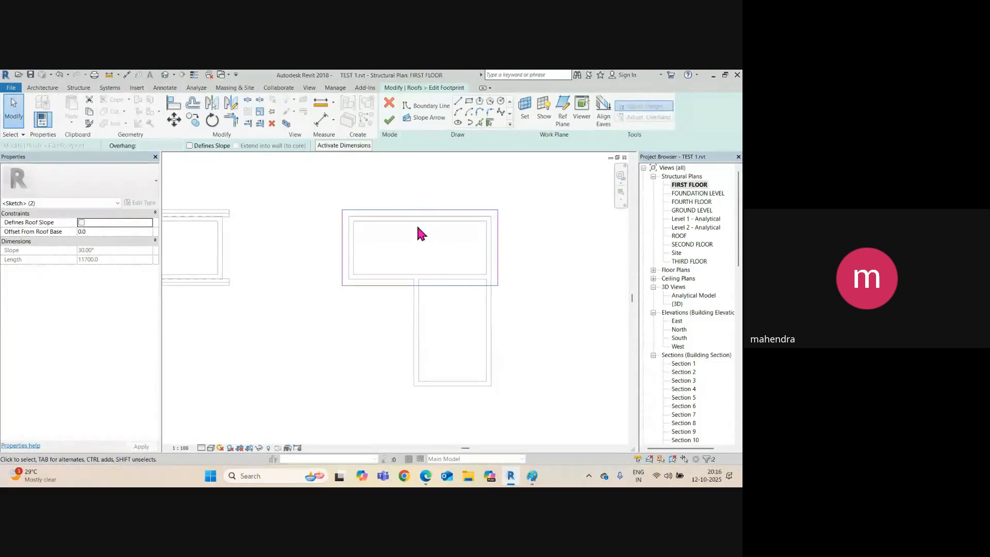
{"action": "left_click", "coordinate": [189, 146]}
{"action": "left_click", "coordinate": [481, 222]}
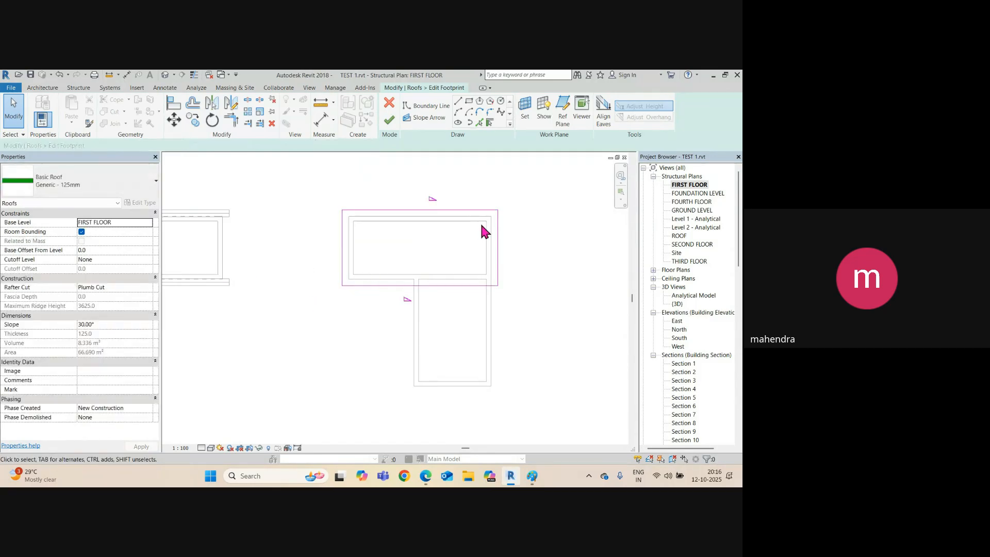
Set both long edges' slopes to 15° and finish the roof sketch.
{"action": "left_click", "coordinate": [469, 210]}
{"action": "left_click", "coordinate": [444, 199]}
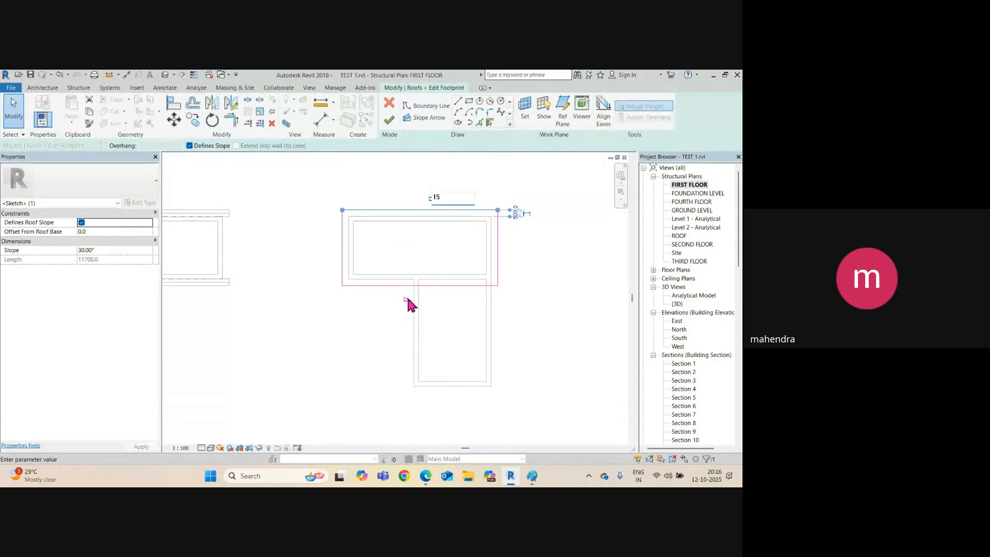
{"action": "type", "text": "15"}
{"action": "left_click", "coordinate": [422, 285]}
{"action": "left_click", "coordinate": [418, 297]}
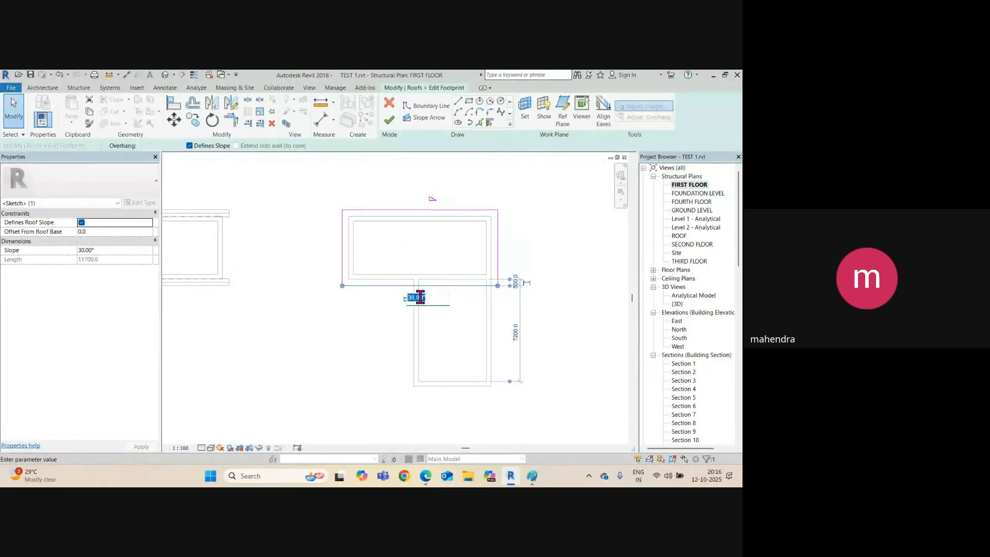
{"action": "key", "text": "Return"}
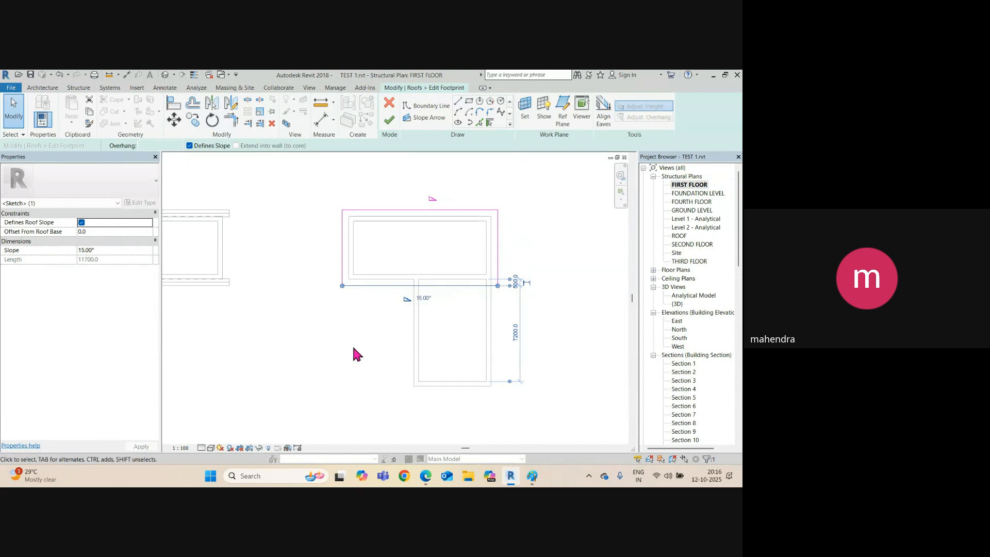
{"action": "left_click", "coordinate": [390, 120]}
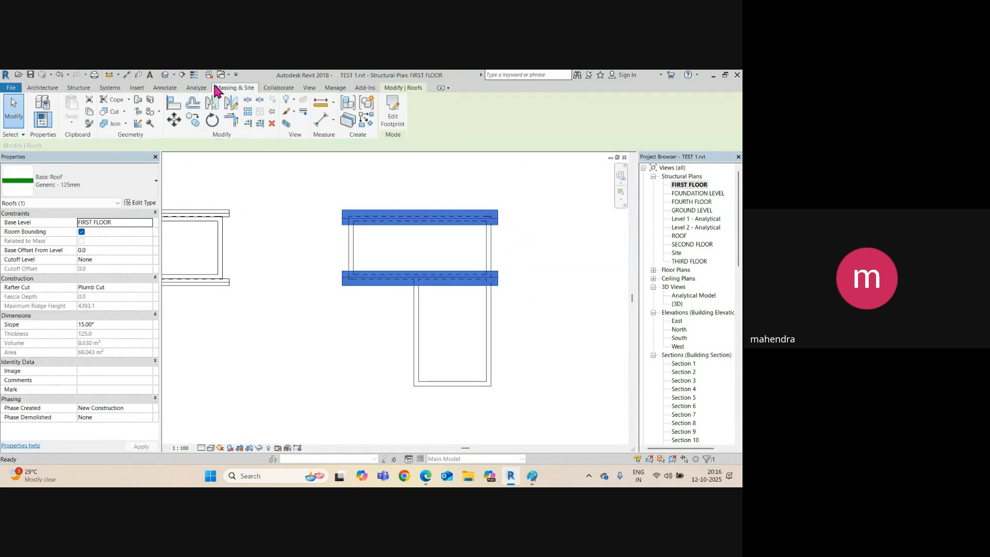
{"action": "left_click", "coordinate": [165, 75]}
{"action": "middle_click_drag", "start_coordinate": [419, 254], "coordinate": [394, 325], "text": "shift"}
{"action": "left_click", "coordinate": [386, 288]}
{"action": "middle_click_drag", "start_coordinate": [386, 289], "coordinate": [407, 366], "text": "shift"}
{"action": "middle_click_drag", "start_coordinate": [340, 309], "coordinate": [416, 376], "text": "shift"}
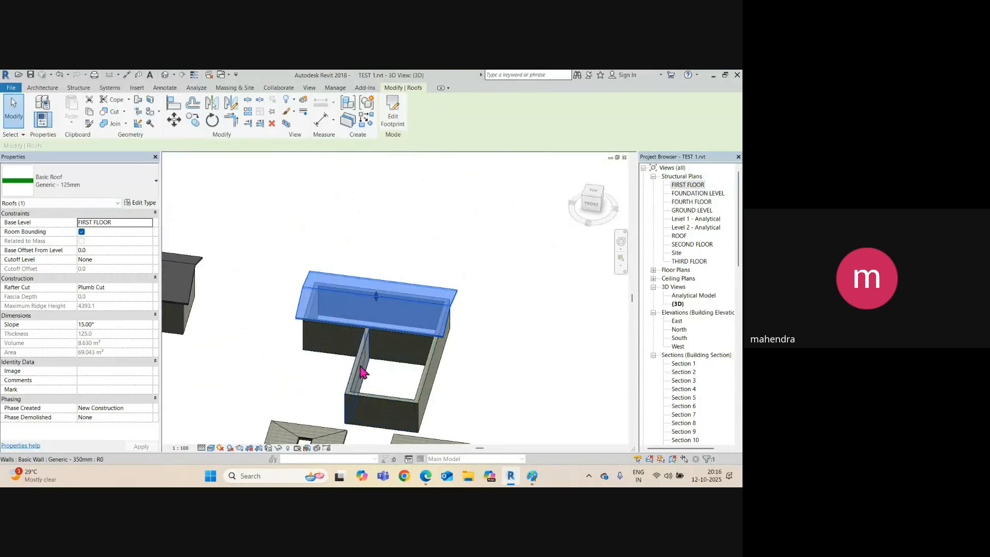
{"action": "left_click", "coordinate": [505, 354]}
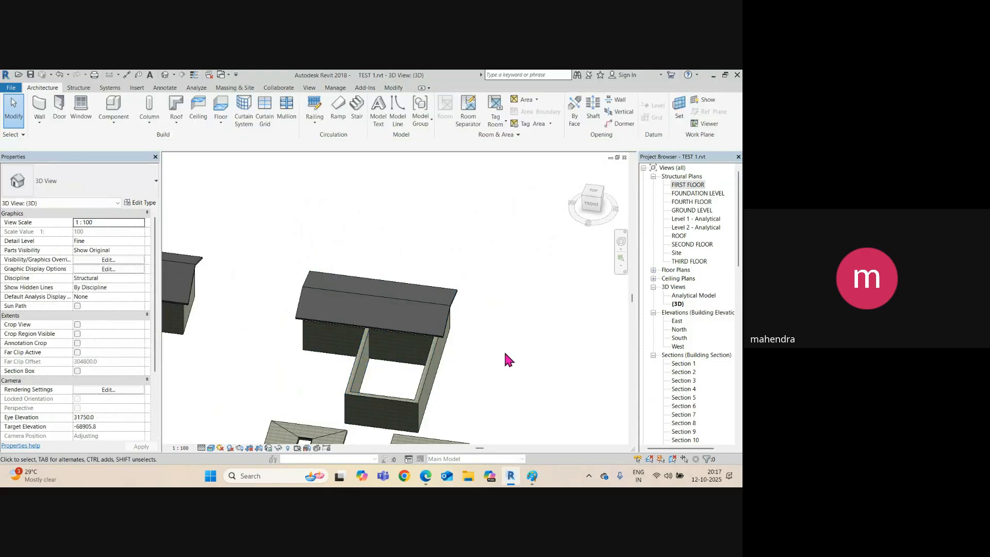
{"action": "key", "text": "ctrl+Tab"}
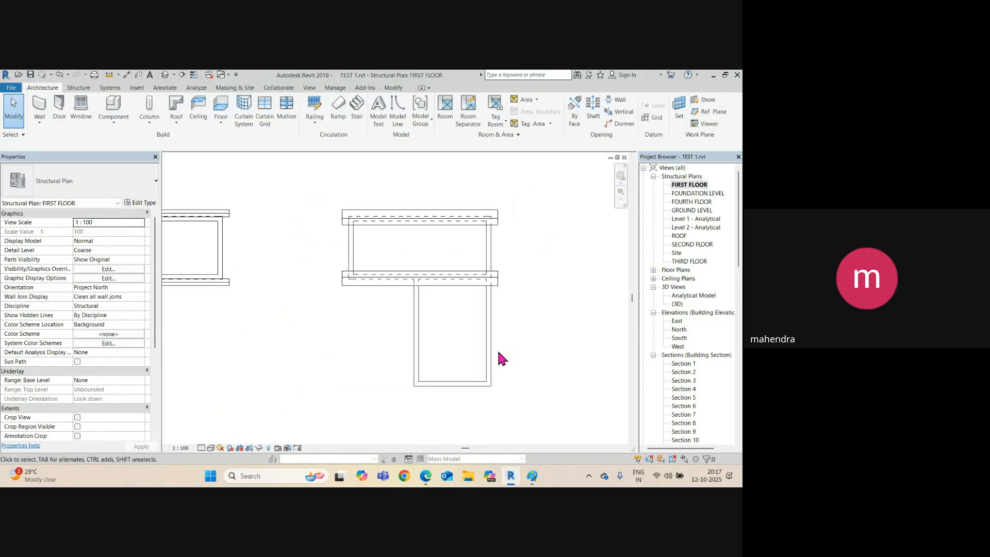
{"action": "left_click", "coordinate": [369, 287]}
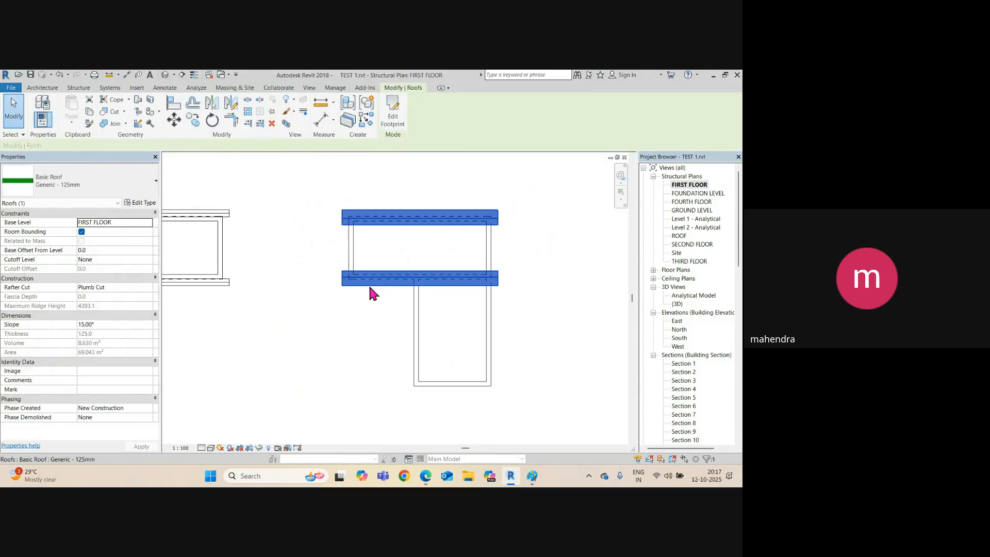
Edit the roof footprint and draw a rectangle with 500 offset around the lower wing.
{"action": "left_click", "coordinate": [393, 120]}
{"action": "middle_click_drag", "start_coordinate": [486, 299], "coordinate": [453, 256]}
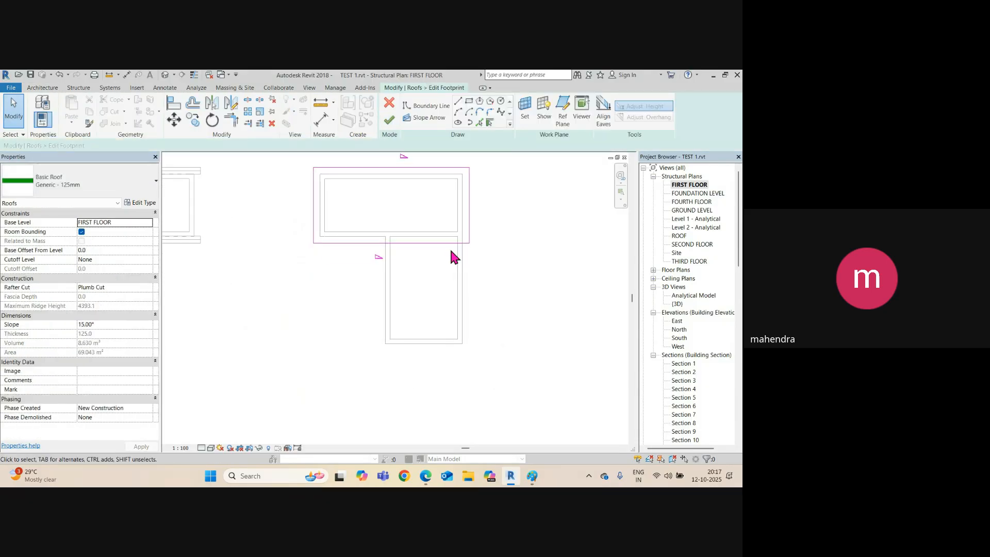
{"action": "left_click", "coordinate": [469, 102]}
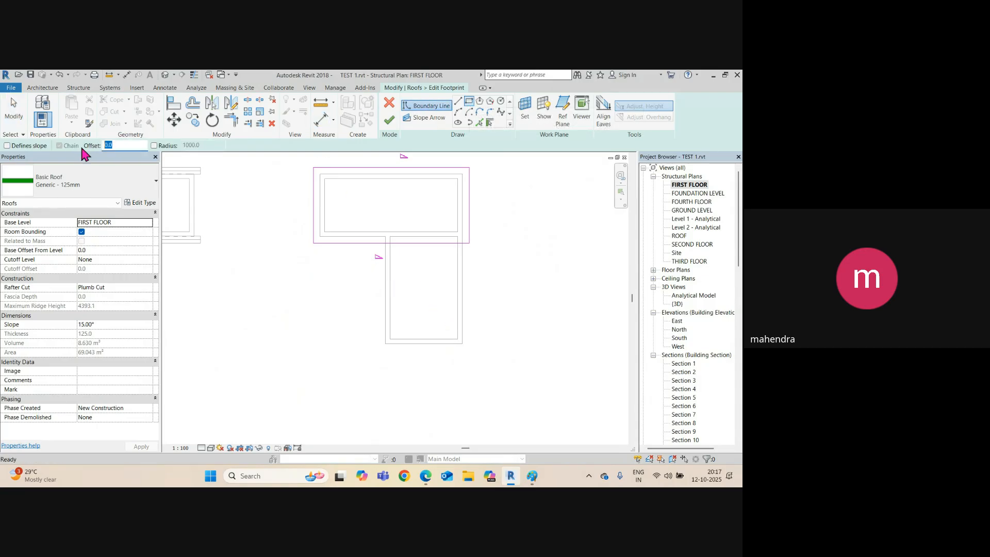
{"action": "type", "text": "500"}
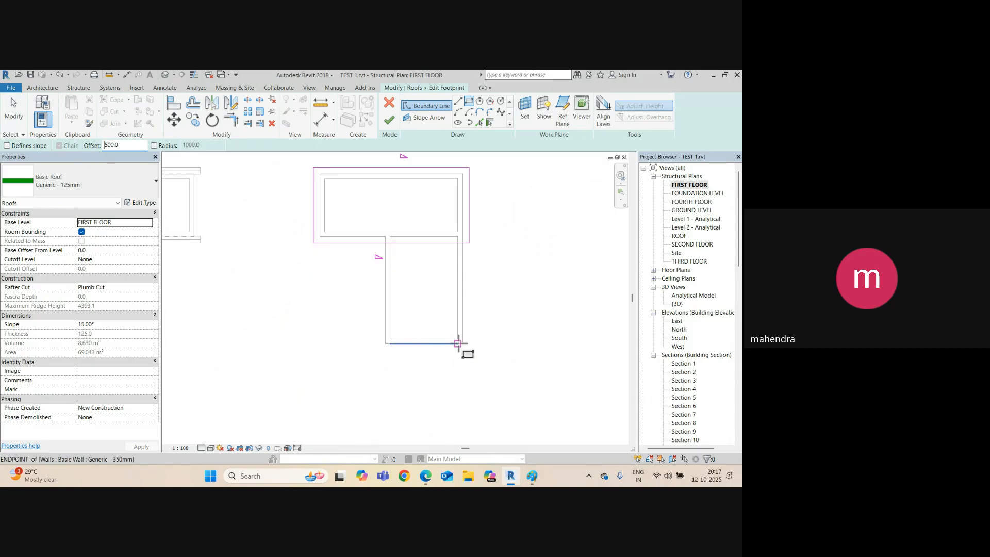
{"action": "left_click", "coordinate": [459, 343]}
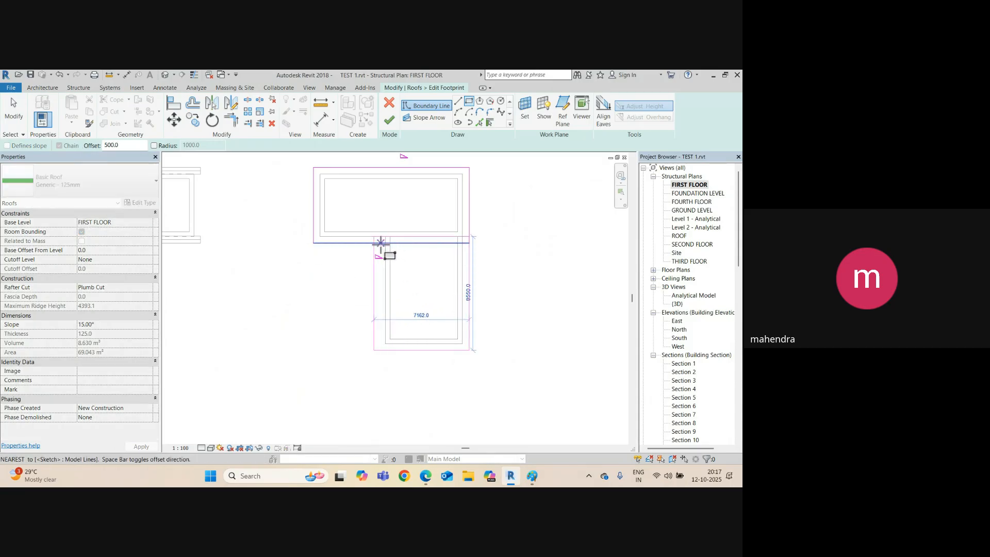
{"action": "left_click", "coordinate": [385, 249]}
{"action": "scroll", "coordinate": [394, 261], "scroll_direction": "up", "scroll_amount": 3}
{"action": "key", "text": "Escape"}
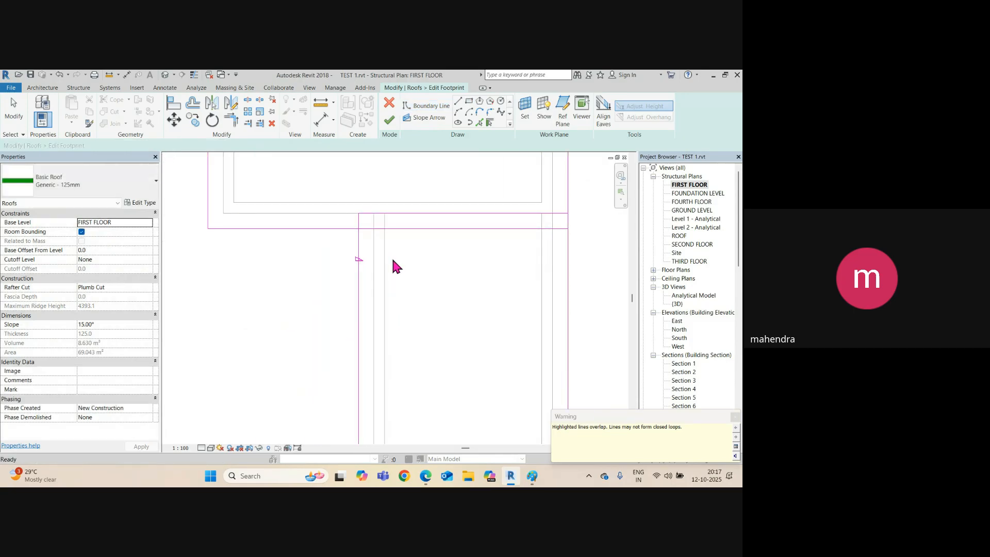
{"action": "scroll", "coordinate": [393, 259], "scroll_direction": "down", "scroll_amount": 1}
{"action": "middle_click_drag", "start_coordinate": [461, 266], "coordinate": [439, 268]}
Trim the horizontal boundary into a corner and delete the extra top and overlapping right lines.
{"action": "key", "text": "t"}
{"action": "key", "text": "r"}
{"action": "left_click", "coordinate": [336, 238]}
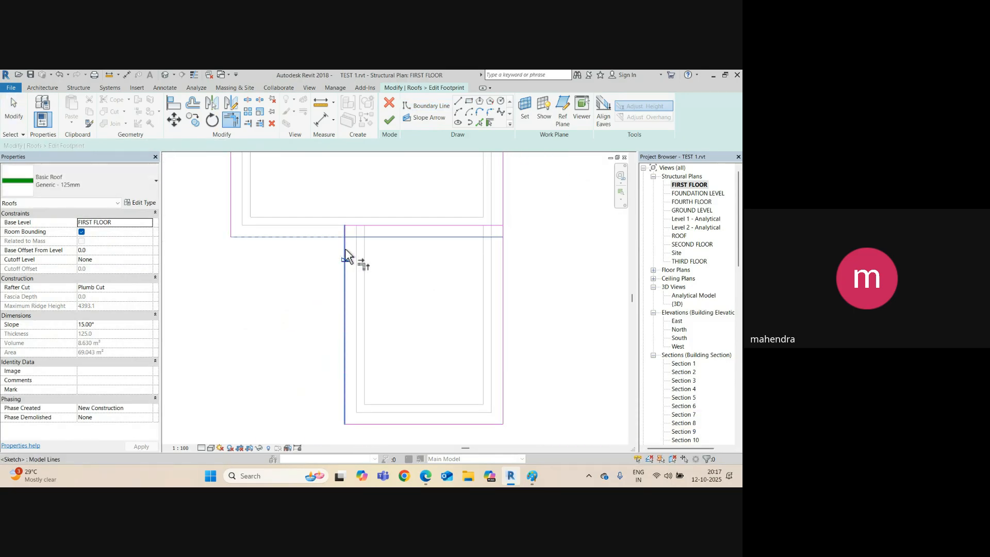
{"action": "left_click", "coordinate": [345, 248]}
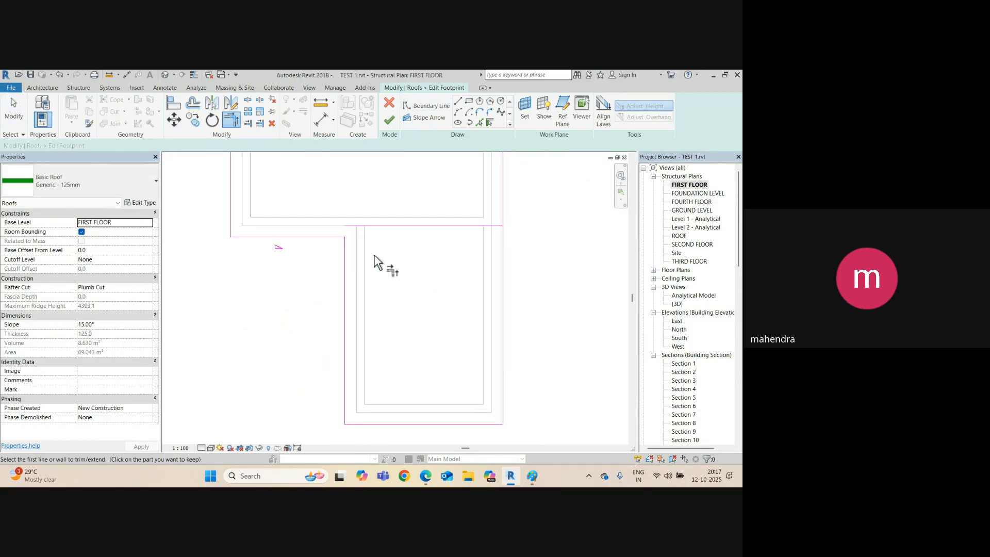
{"action": "key", "text": "Escape"}
{"action": "left_click", "coordinate": [495, 225]}
{"action": "key", "text": "Delete"}
{"action": "scroll", "coordinate": [454, 232], "scroll_direction": "down", "scroll_amount": 2}
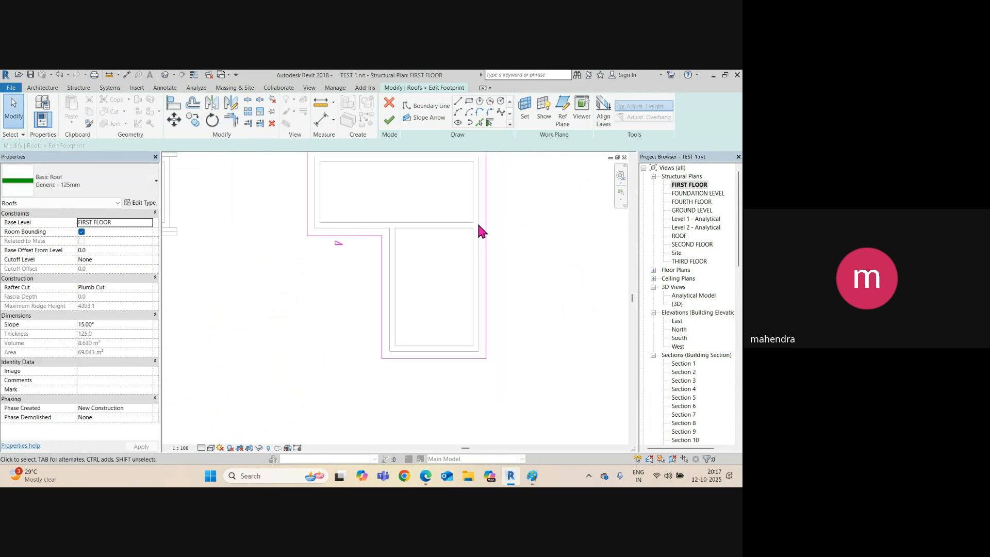
{"action": "left_click", "coordinate": [485, 202]}
{"action": "middle_click_drag", "start_coordinate": [495, 253], "coordinate": [468, 334]}
{"action": "key", "text": "Delete"}
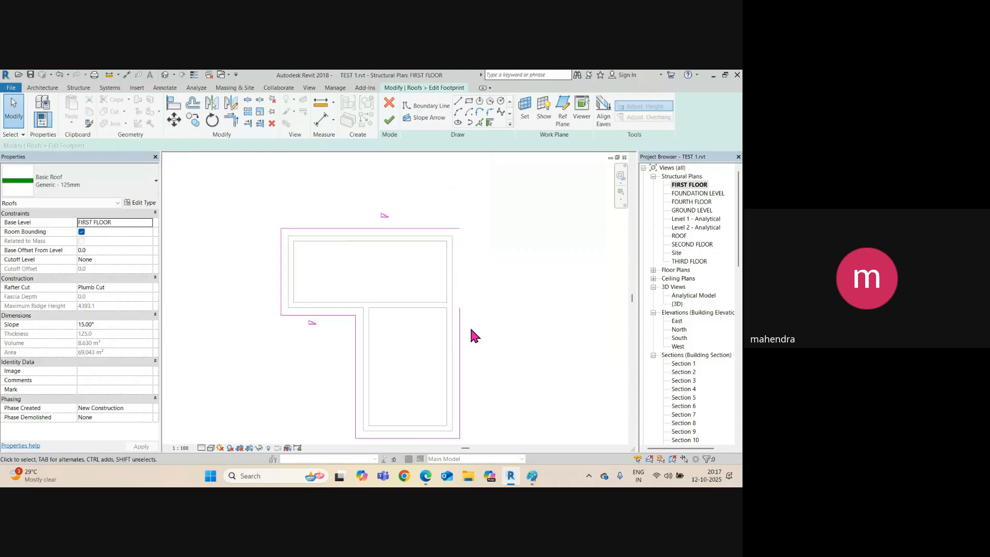
Trim the right vertical and top lines to close the L-shaped outline's corner.
{"action": "key", "text": "t"}
{"action": "key", "text": "r"}
{"action": "left_click", "coordinate": [461, 330]}
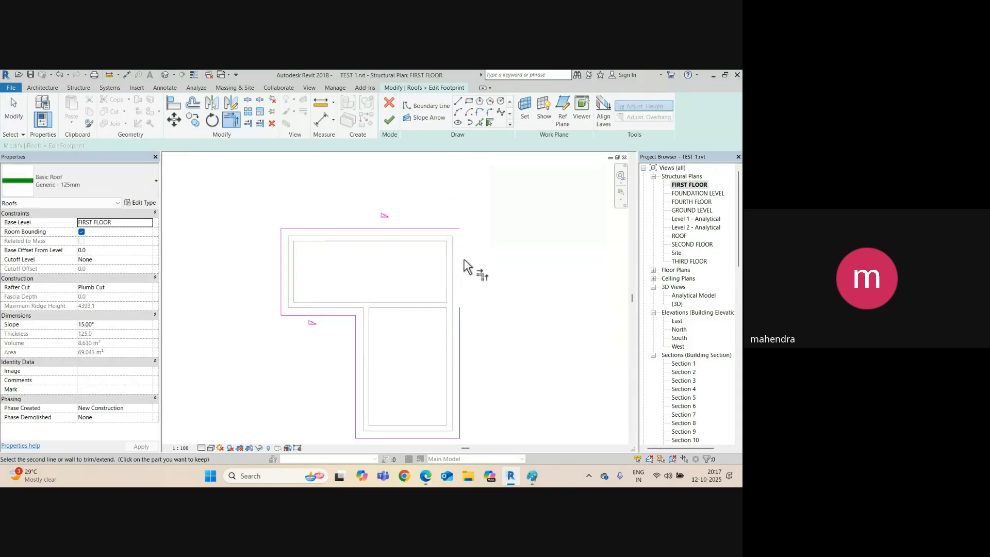
{"action": "left_click", "coordinate": [454, 231]}
{"action": "key", "text": "Escape"}
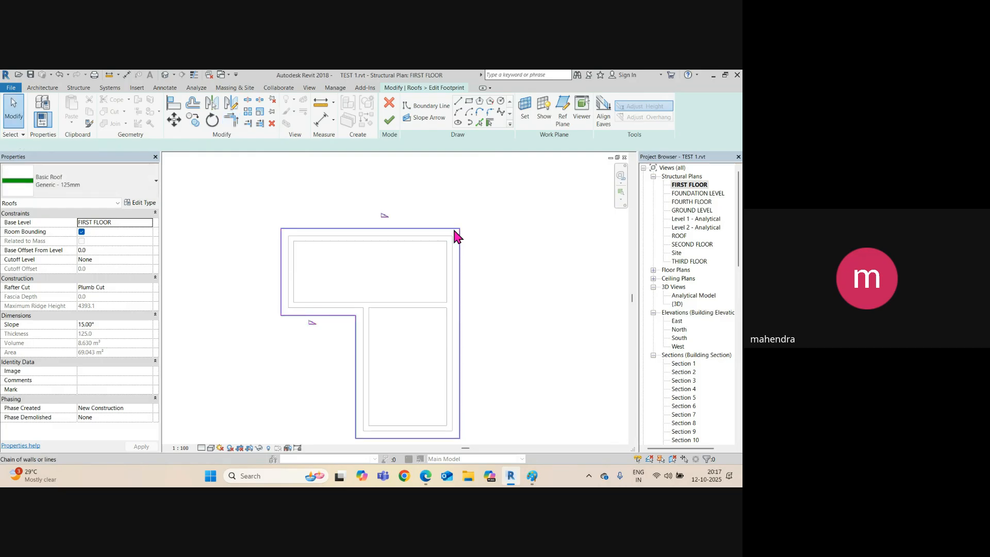
{"action": "left_click", "coordinate": [455, 234]}
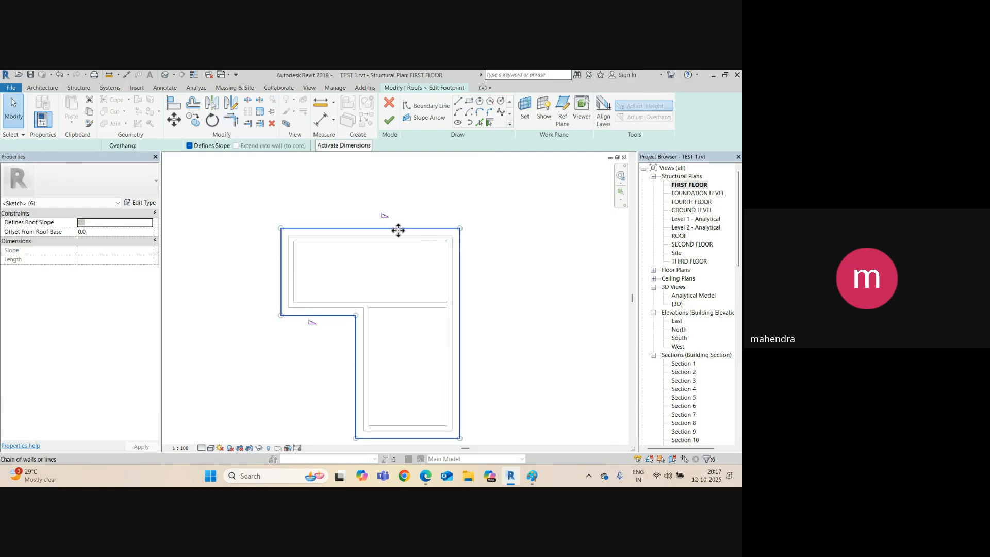
{"action": "middle_click_drag", "start_coordinate": [494, 311], "coordinate": [481, 283]}
{"action": "left_click", "coordinate": [480, 302]}
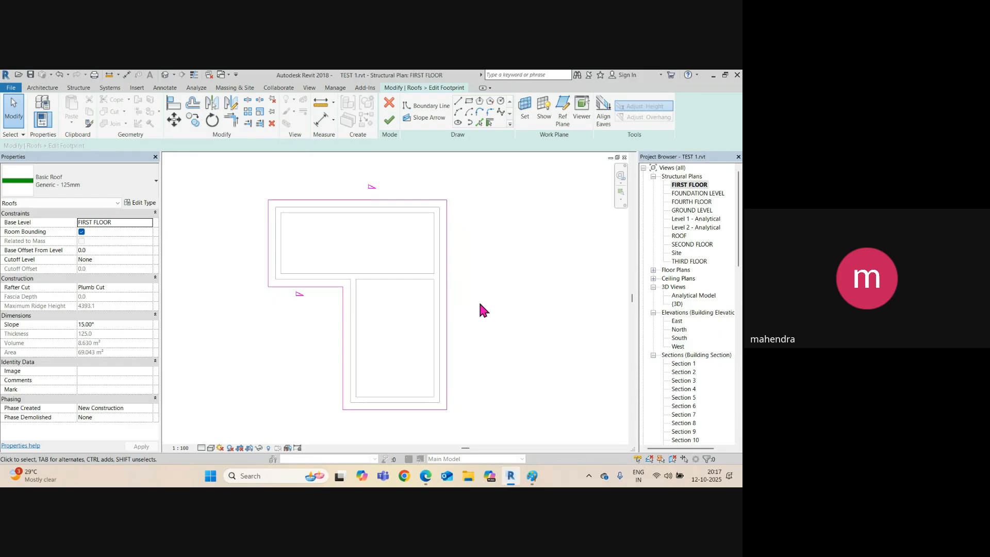
Make the lower wing's left and right boundary lines define the roof slope.
{"action": "left_click", "coordinate": [328, 287]}
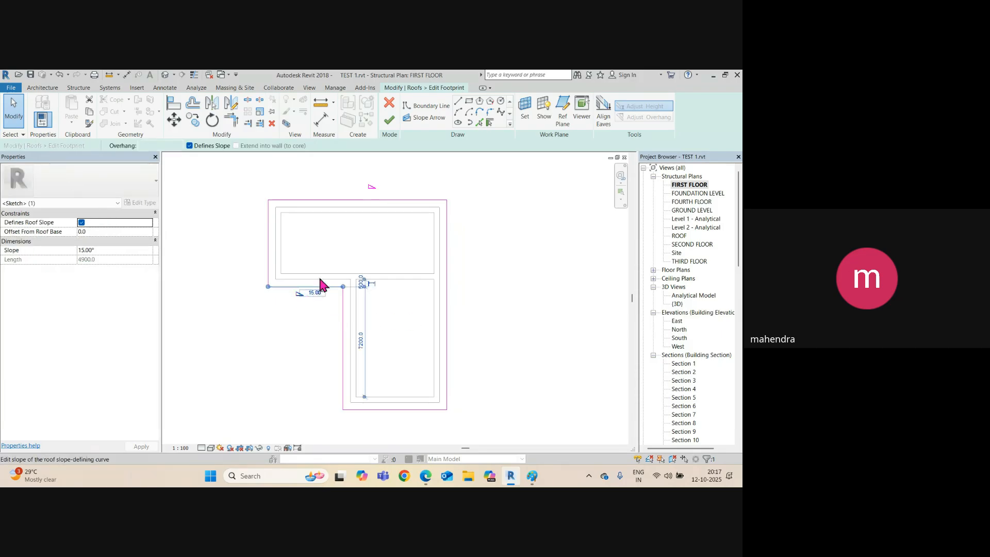
{"action": "left_click", "coordinate": [351, 200]}
{"action": "key", "text": "Escape"}
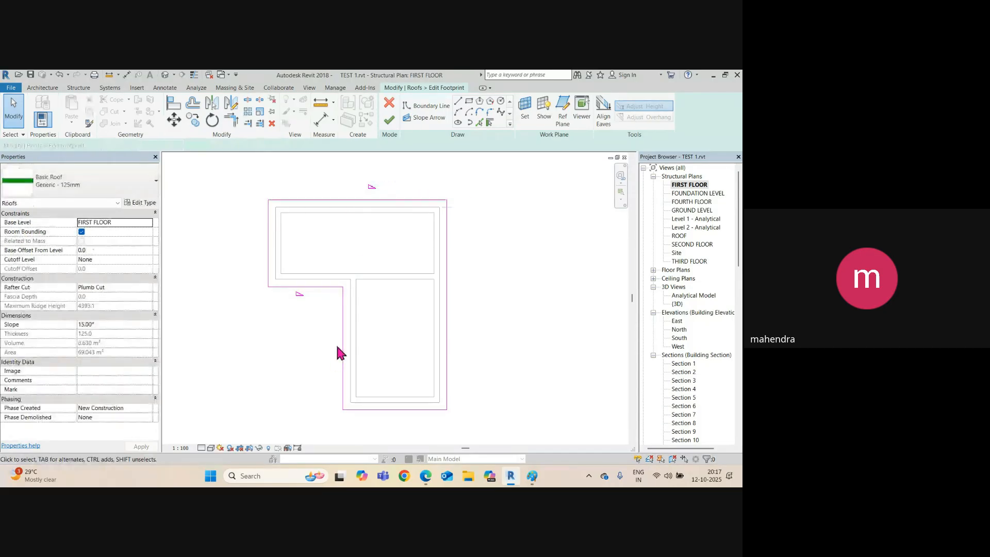
{"action": "left_click", "coordinate": [341, 345]}
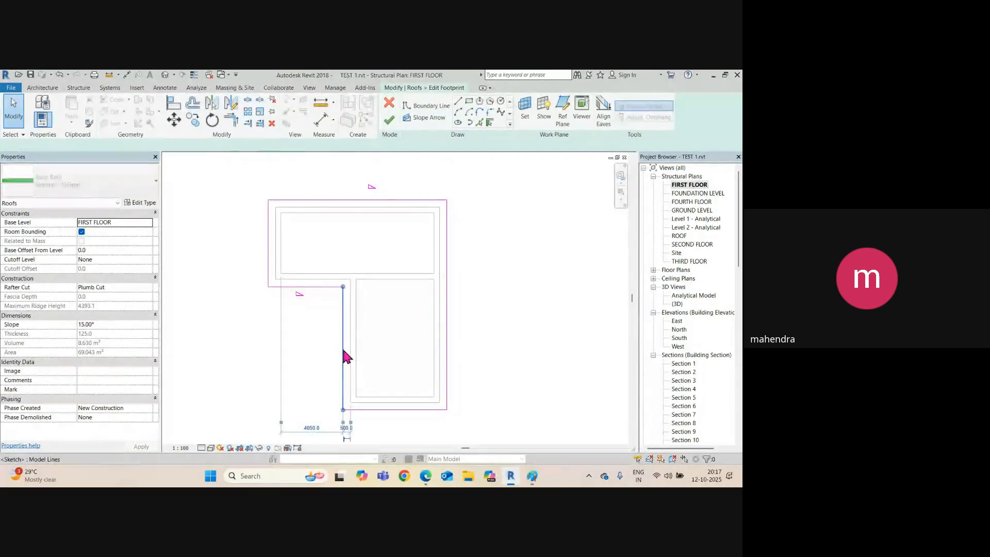
{"action": "left_click", "coordinate": [447, 346], "text": "ctrl"}
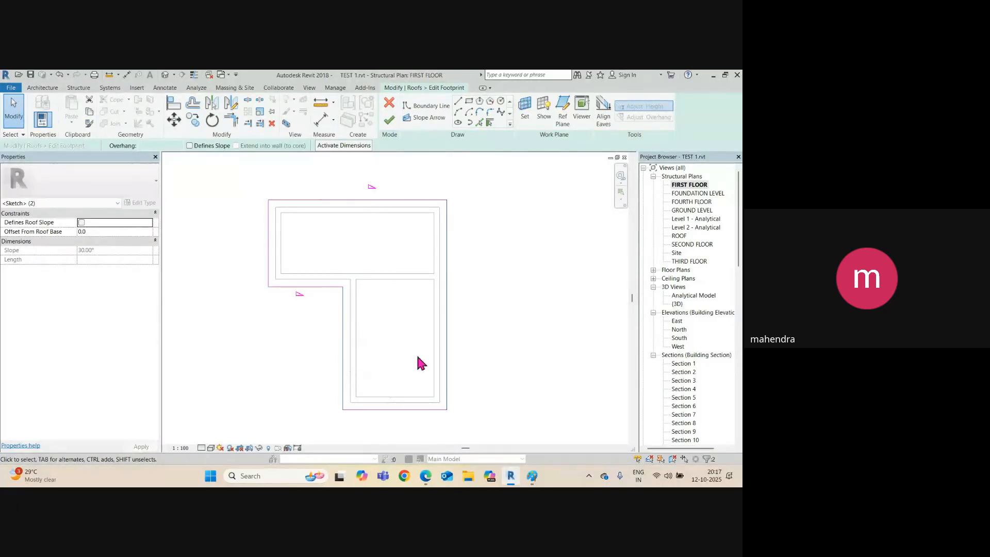
{"action": "left_click", "coordinate": [190, 146]}
{"action": "key", "text": "Escape"}
Give both sloping boundary lines a 15° slope, then cancel the footprint edit mode.
{"action": "left_click", "coordinate": [313, 286]}
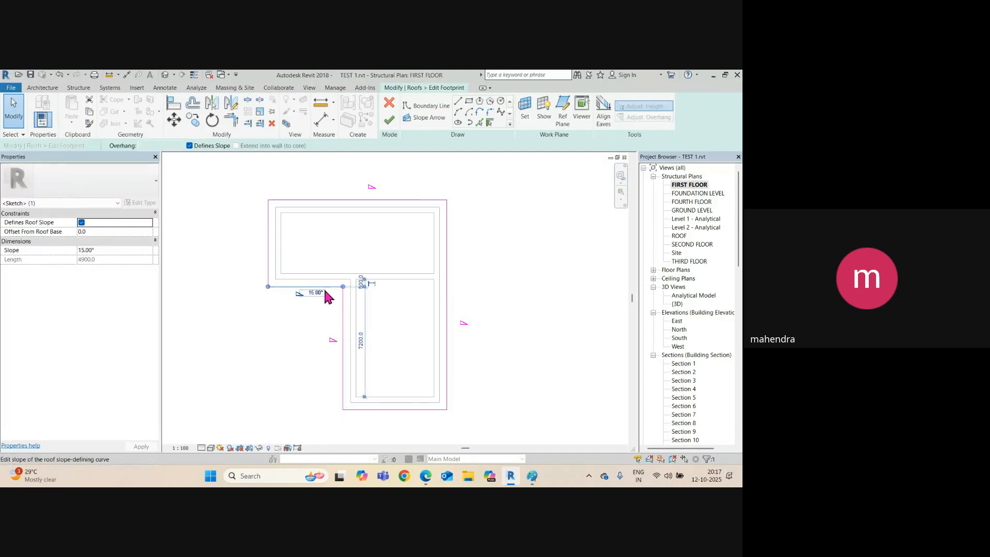
{"action": "left_click", "coordinate": [347, 334]}
{"action": "left_click", "coordinate": [343, 336]}
{"action": "left_click", "coordinate": [346, 338]}
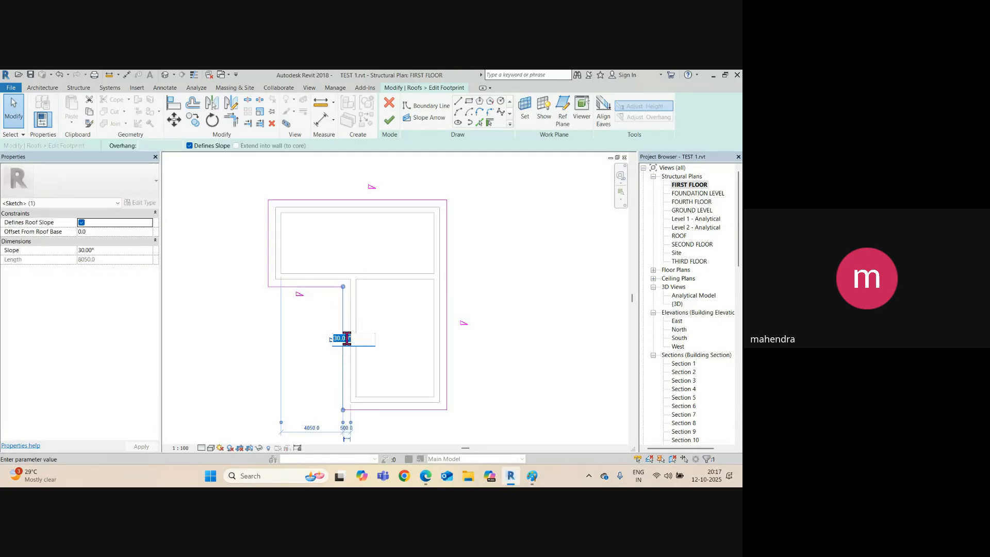
{"action": "type", "text": "15"}
{"action": "left_click", "coordinate": [447, 337]}
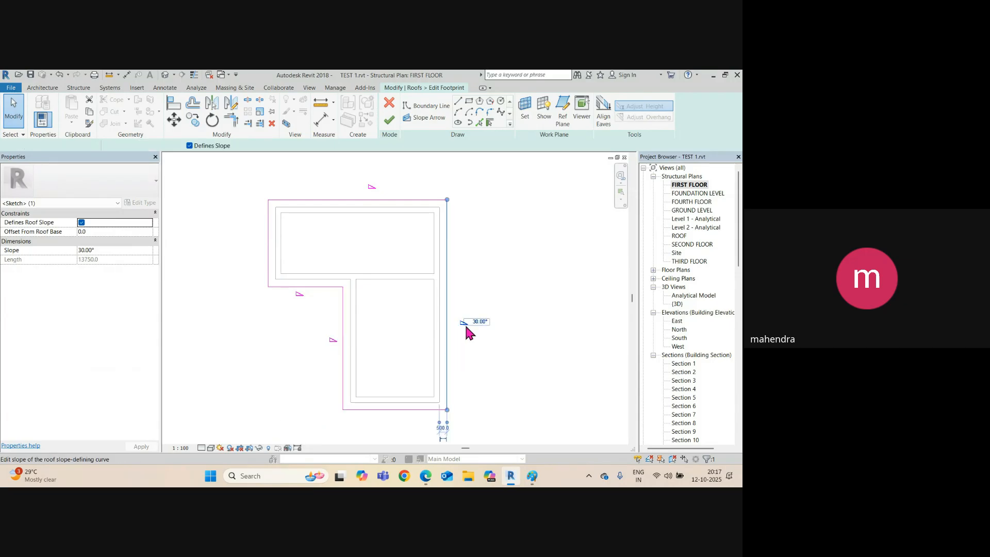
{"action": "left_click", "coordinate": [483, 320]}
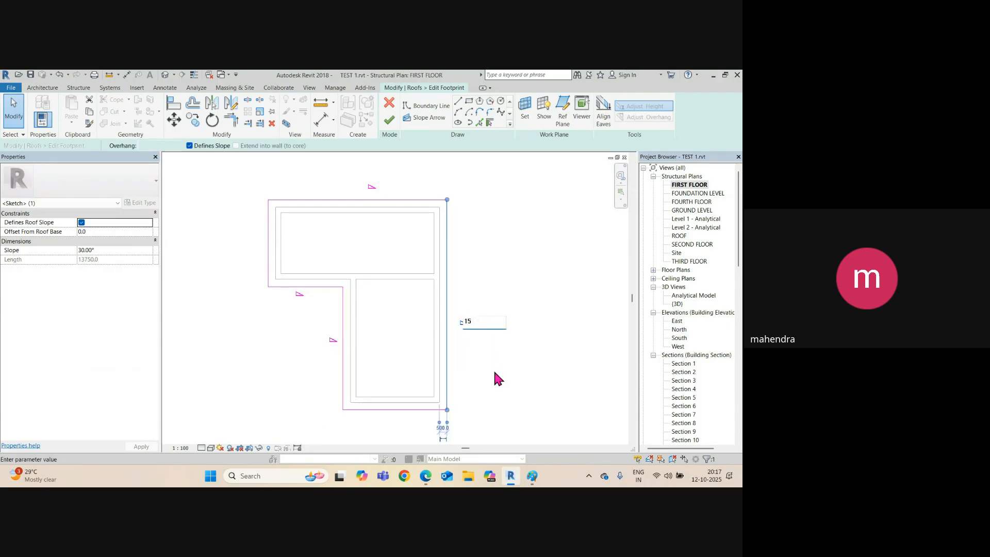
{"action": "key", "text": "Return"}
{"action": "left_click", "coordinate": [388, 107]}
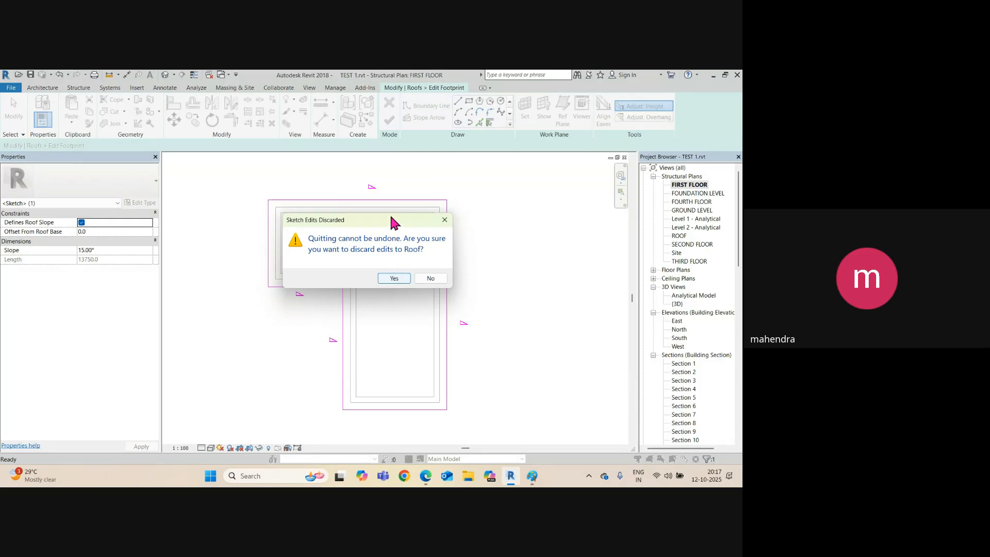
Discard the roof footprint edits, keeping the original gable roof.
{"action": "mouse_move", "coordinate": [391, 217]}
{"action": "left_mouse_down"}
{"action": "mouse_move", "coordinate": [464, 218]}
{"action": "mouse_move", "coordinate": [515, 199]}
{"action": "left_mouse_up"}
{"action": "left_click", "coordinate": [519, 263]}
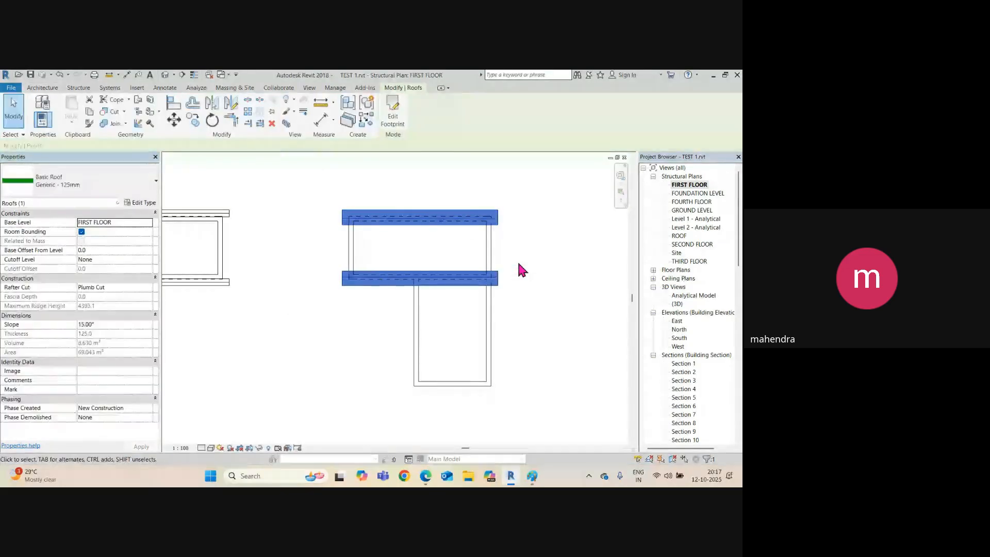
{"action": "left_click", "coordinate": [373, 330]}
{"action": "middle_click_drag", "start_coordinate": [335, 312], "coordinate": [330, 311]}
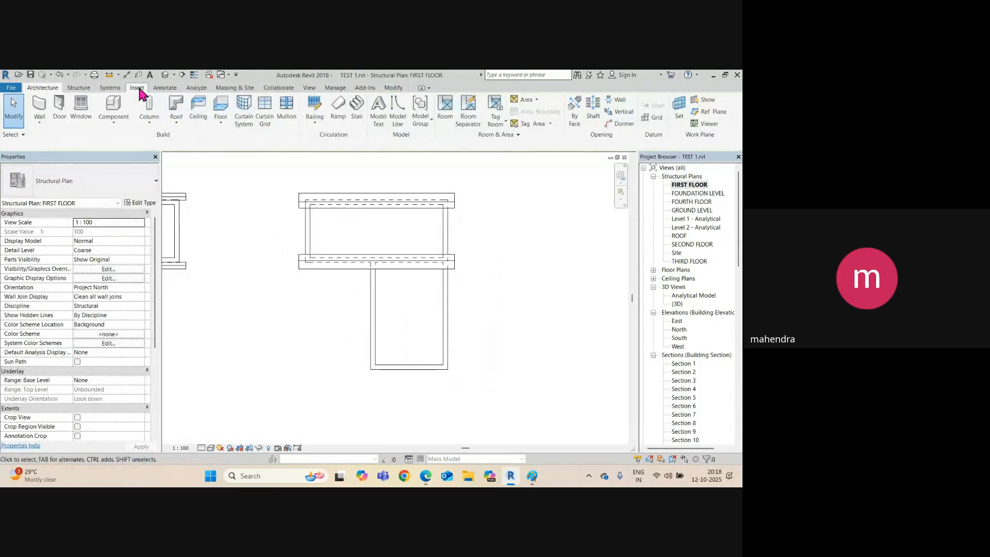
Check the 3D view, then return to the FIRST FLOOR plan and list the Roof options.
{"action": "left_click", "coordinate": [165, 75]}
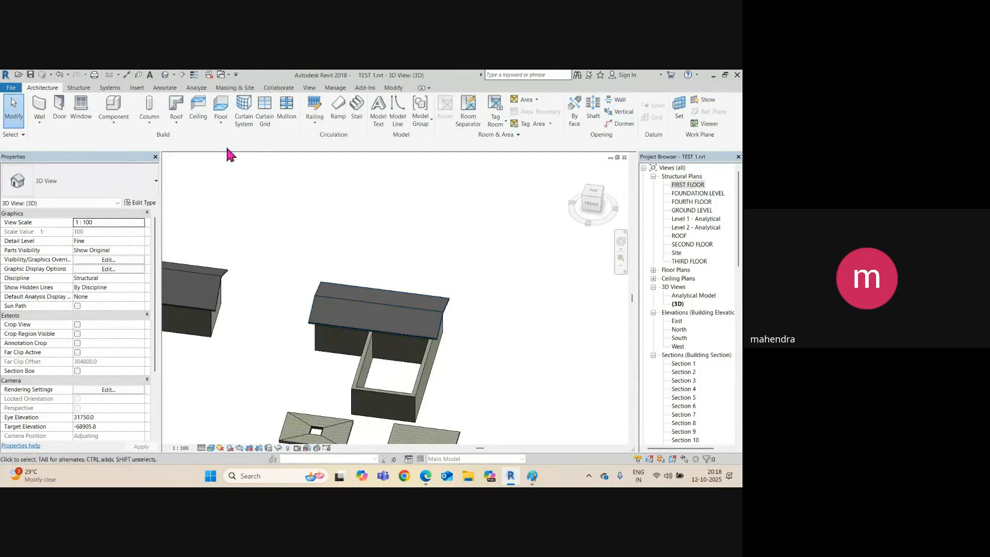
{"action": "key", "text": "ctrl+Tab"}
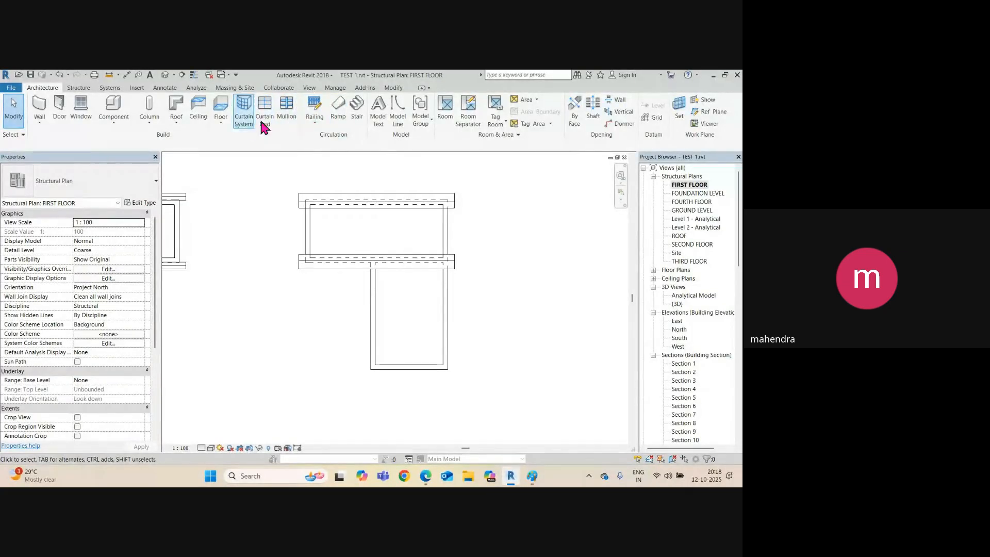
{"action": "left_click", "coordinate": [176, 122]}
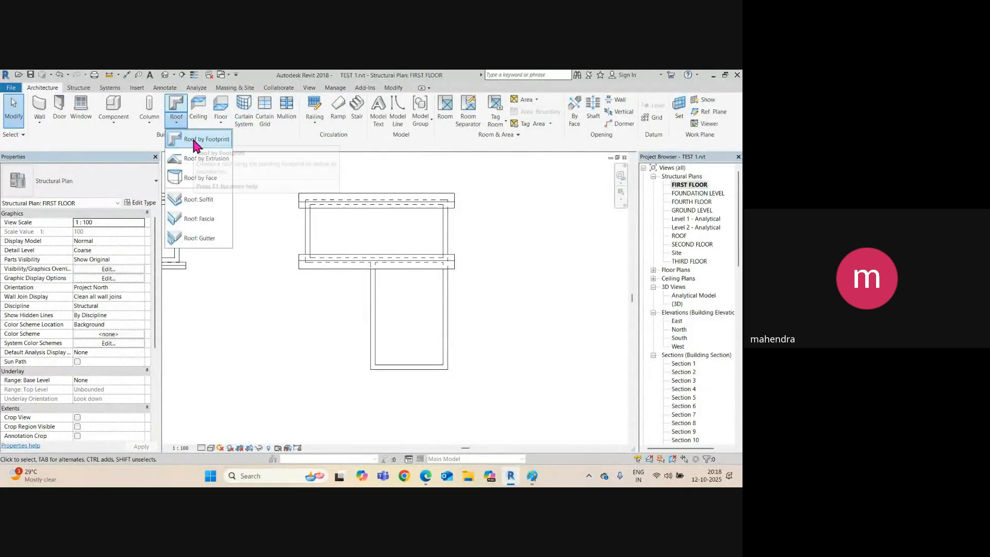
Create a roof by footprint from a 500-offset rectangle around the lower wing.
{"action": "left_click", "coordinate": [196, 138]}
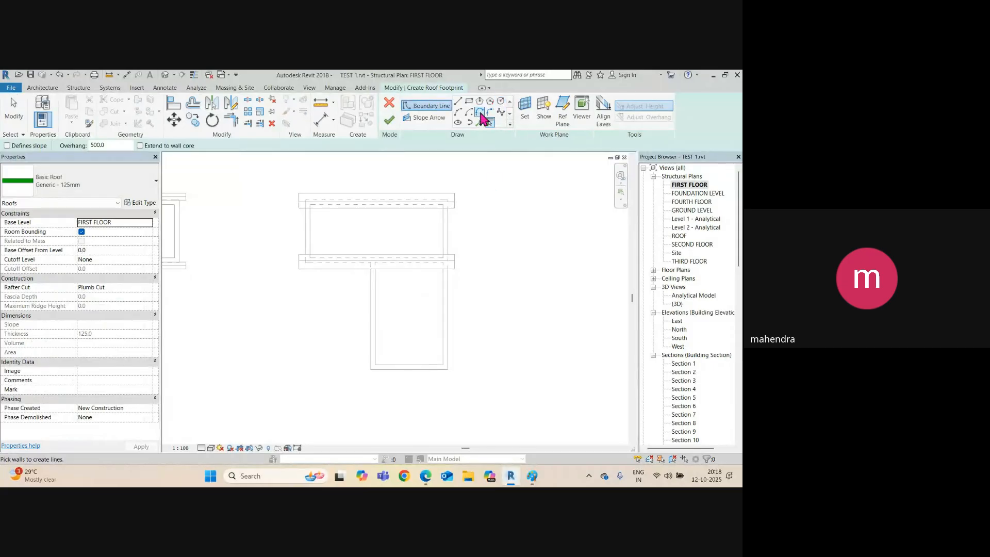
{"action": "left_click", "coordinate": [468, 101]}
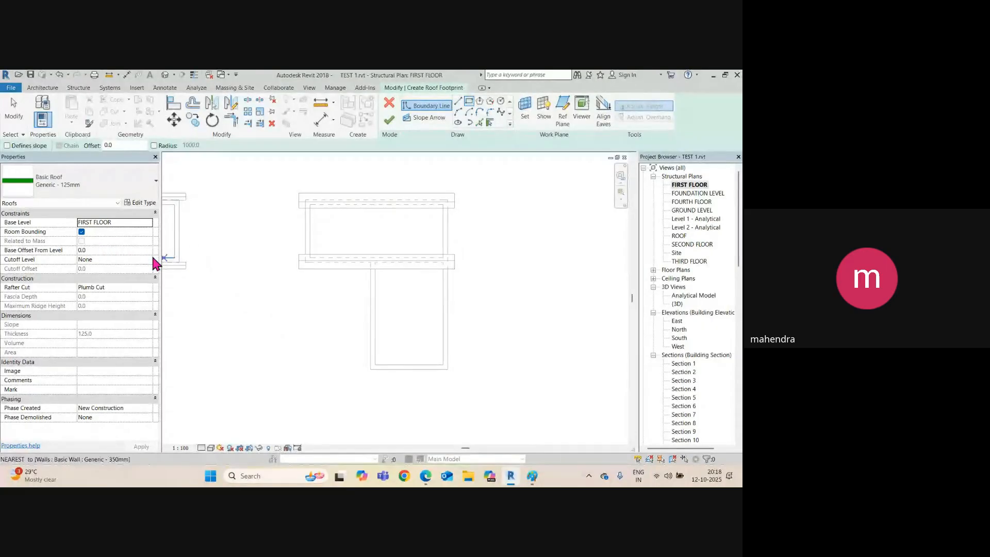
{"action": "left_click_drag", "start_coordinate": [125, 146], "coordinate": [97, 148]}
{"action": "type", "text": "500"}
{"action": "key", "text": "Return"}
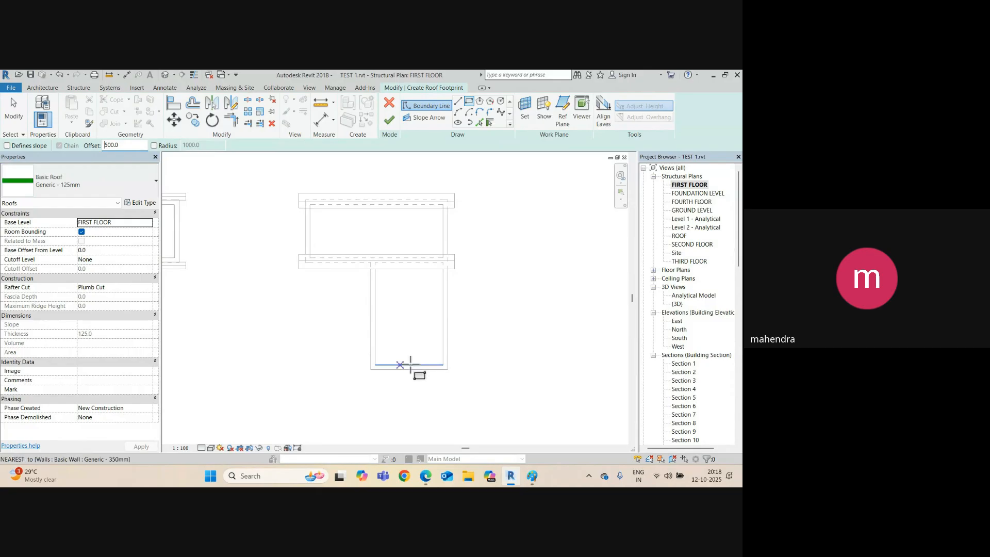
{"action": "left_click", "coordinate": [448, 370]}
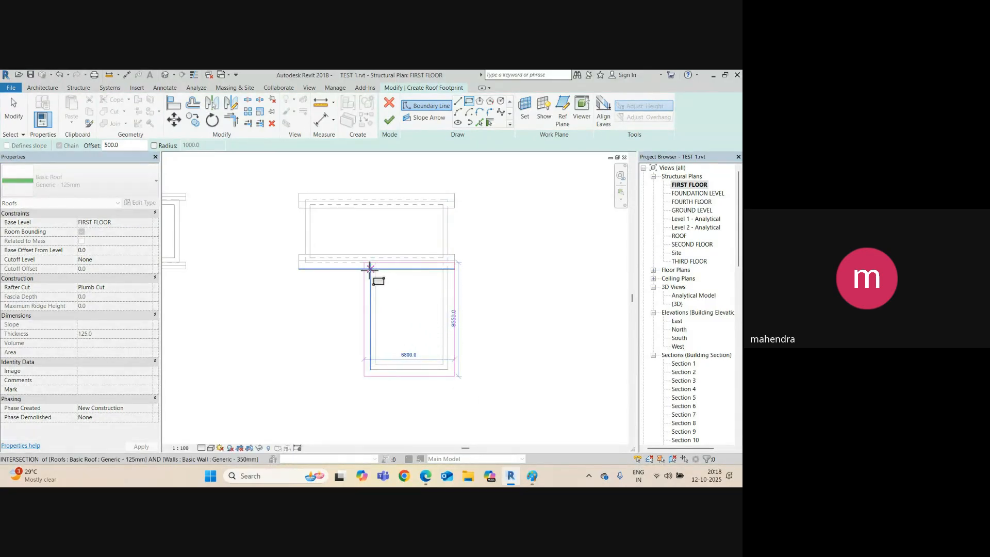
{"action": "left_click", "coordinate": [370, 268]}
{"action": "scroll", "coordinate": [404, 270], "scroll_direction": "up", "scroll_amount": 2}
{"action": "key", "text": "Escape"}
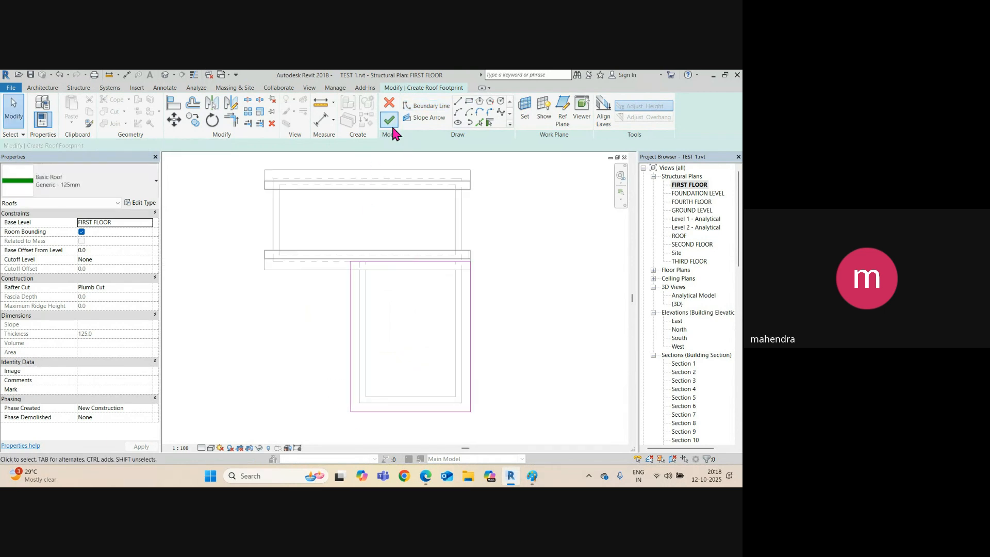
{"action": "left_click", "coordinate": [391, 123]}
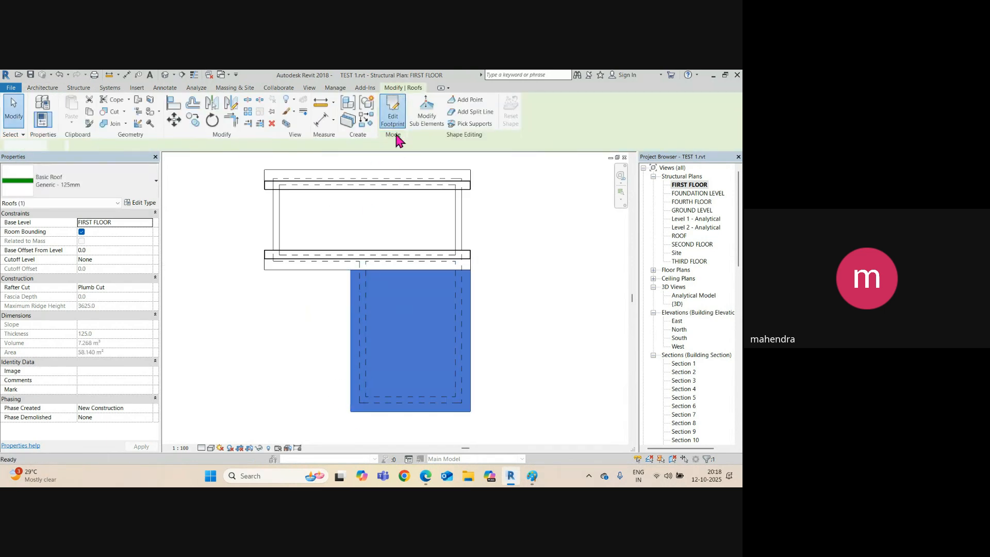
Make the roof's two long sides define slope at 15° each.
{"action": "left_click", "coordinate": [393, 123]}
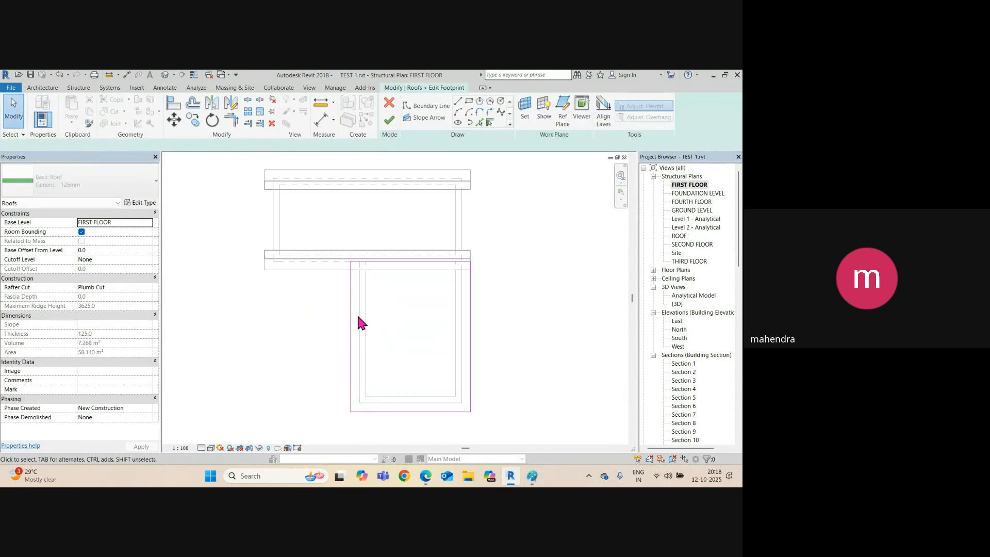
{"action": "left_click", "coordinate": [473, 342], "text": "ctrl"}
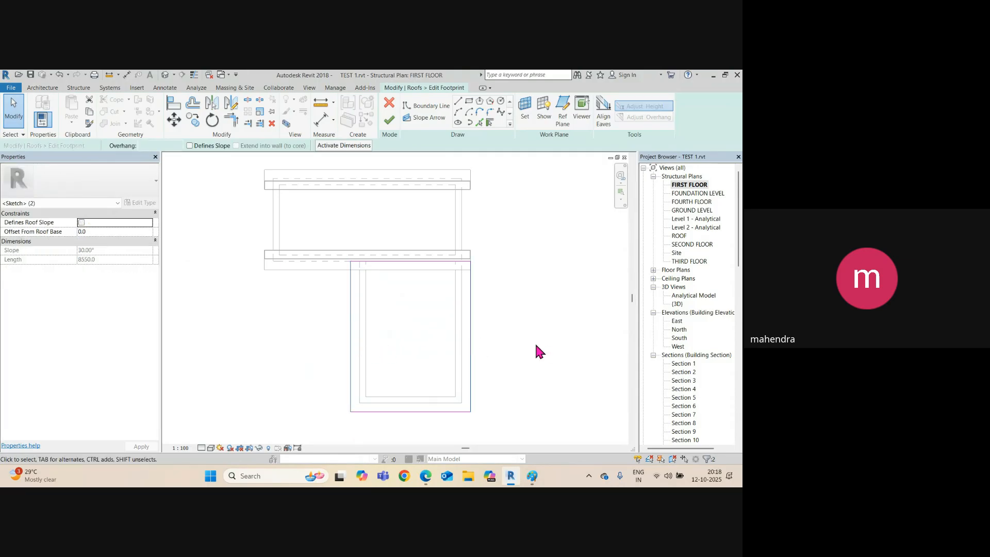
{"action": "left_click", "coordinate": [189, 146]}
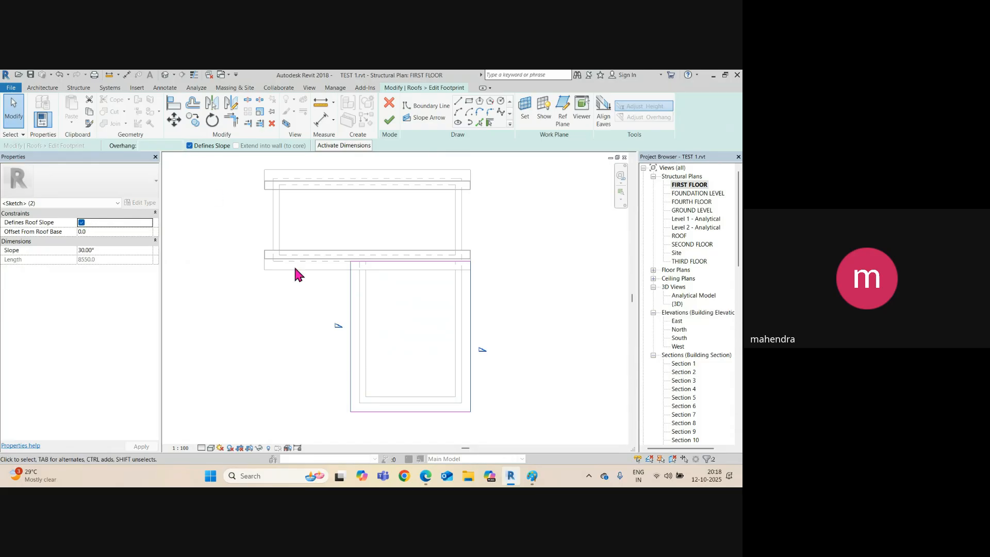
{"action": "left_click", "coordinate": [387, 343]}
{"action": "left_click", "coordinate": [351, 342]}
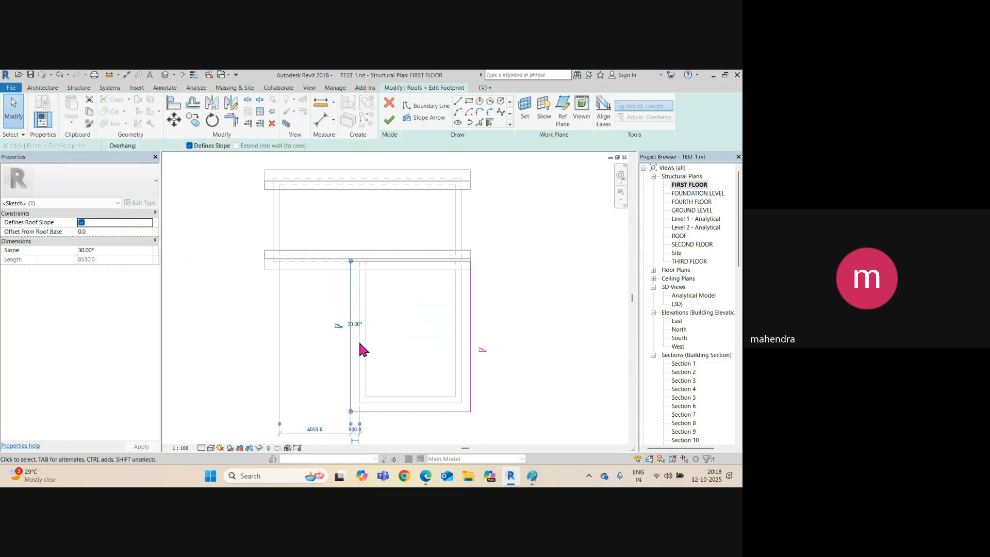
{"action": "left_click", "coordinate": [354, 324]}
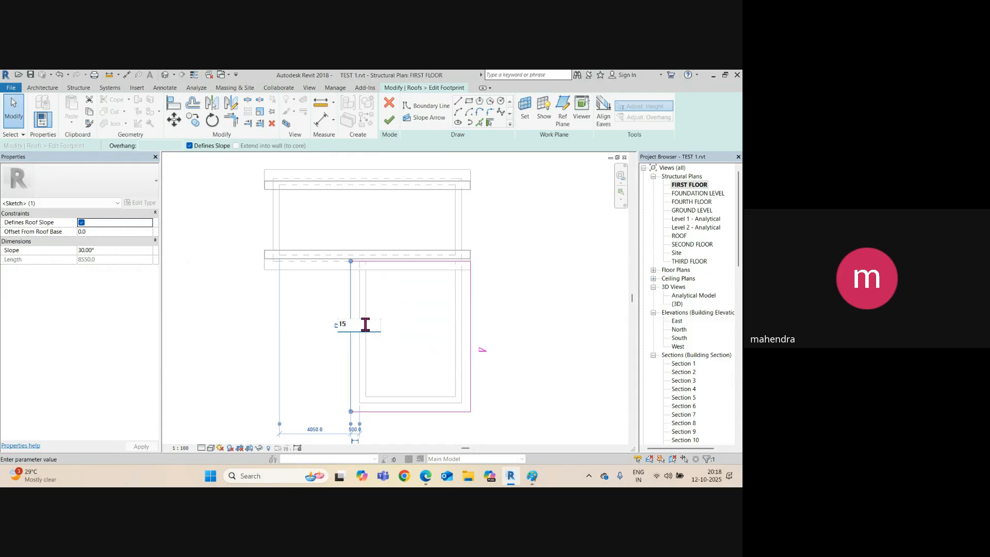
{"action": "key", "text": "Return"}
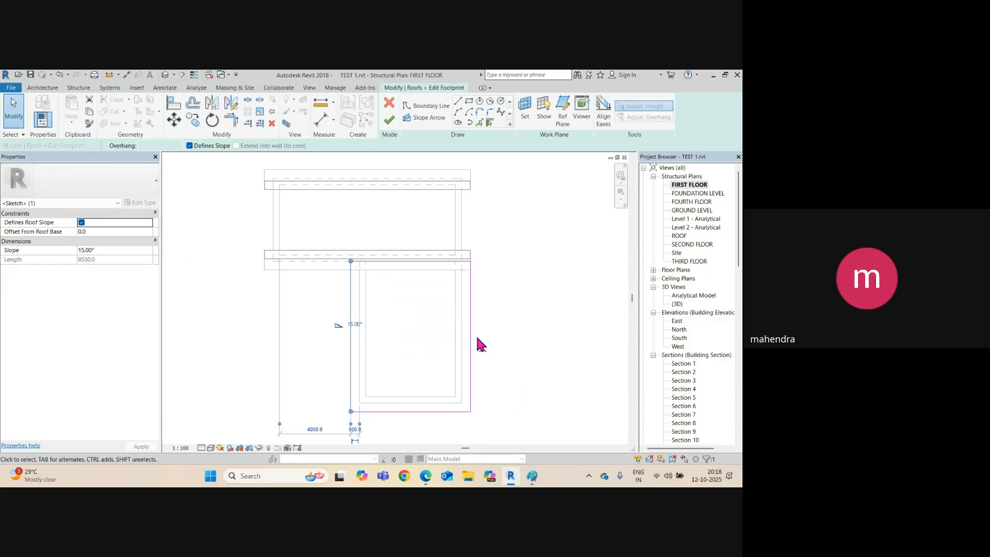
{"action": "left_click", "coordinate": [470, 342]}
{"action": "left_click", "coordinate": [491, 348]}
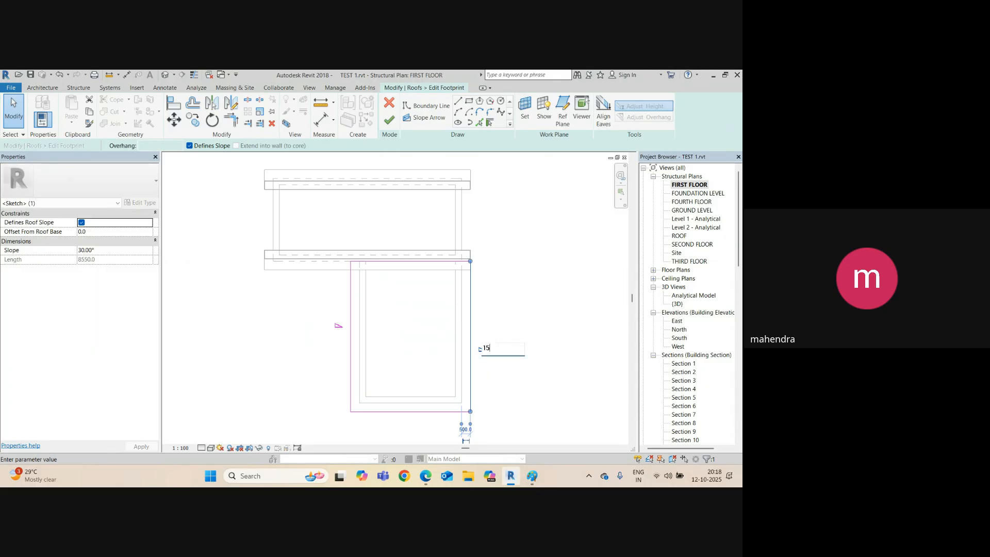
{"action": "key", "text": "Return"}
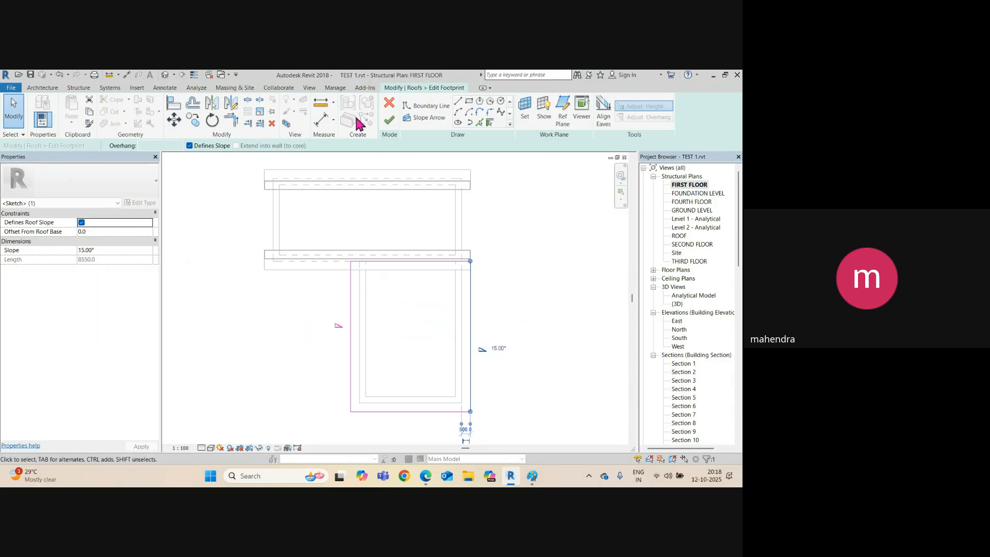
{"action": "left_click", "coordinate": [391, 120]}
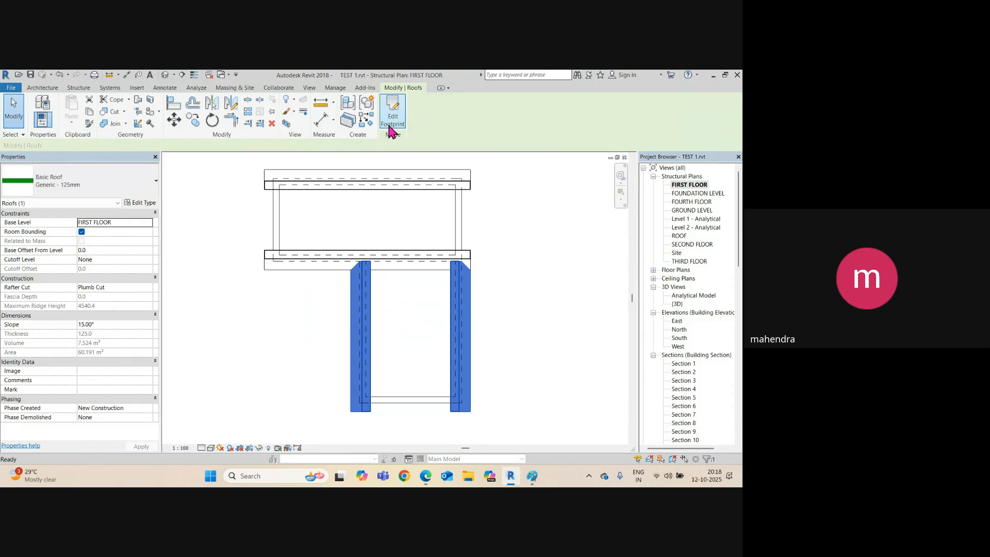
Orbit the default 3D view to inspect the new wing roof beside the gable roof.
{"action": "left_click", "coordinate": [164, 75]}
{"action": "middle_click_drag", "start_coordinate": [342, 294], "coordinate": [456, 375], "text": "shift"}
{"action": "middle_click_drag", "start_coordinate": [330, 361], "coordinate": [456, 360], "text": "shift"}
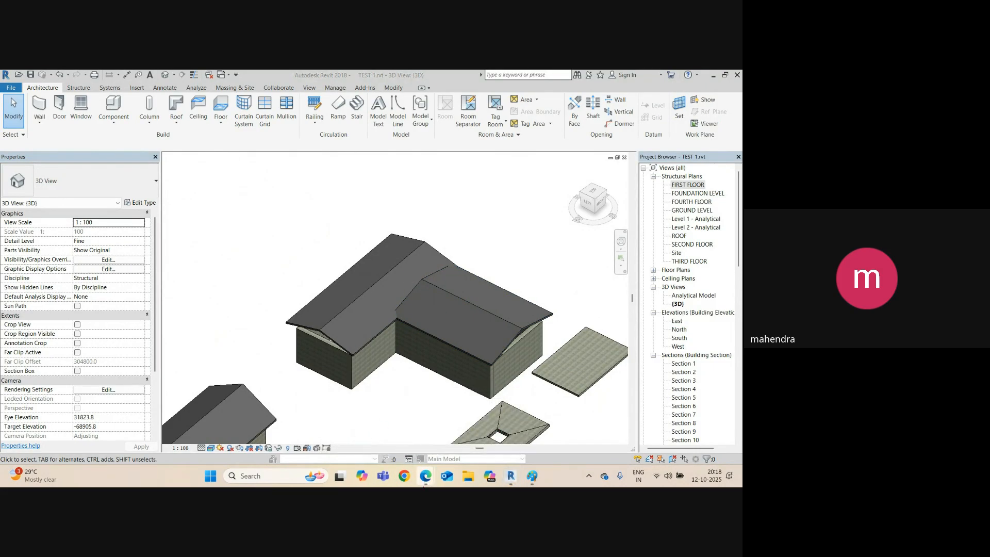
Minimize Revit, check the Google Meet call, minimize it, and bring Revit back.
{"action": "mouse_move", "coordinate": [426, 482]}
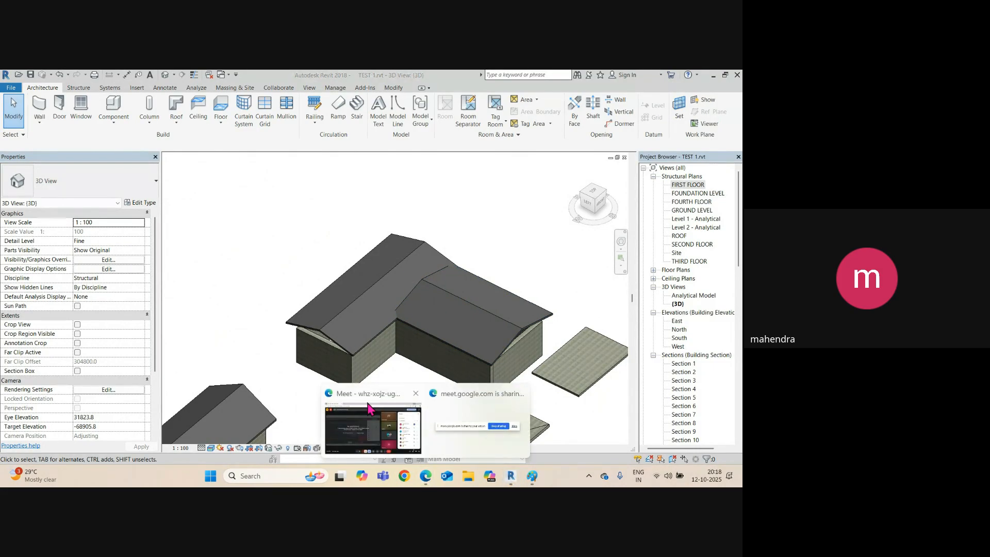
{"action": "left_click", "coordinate": [713, 75]}
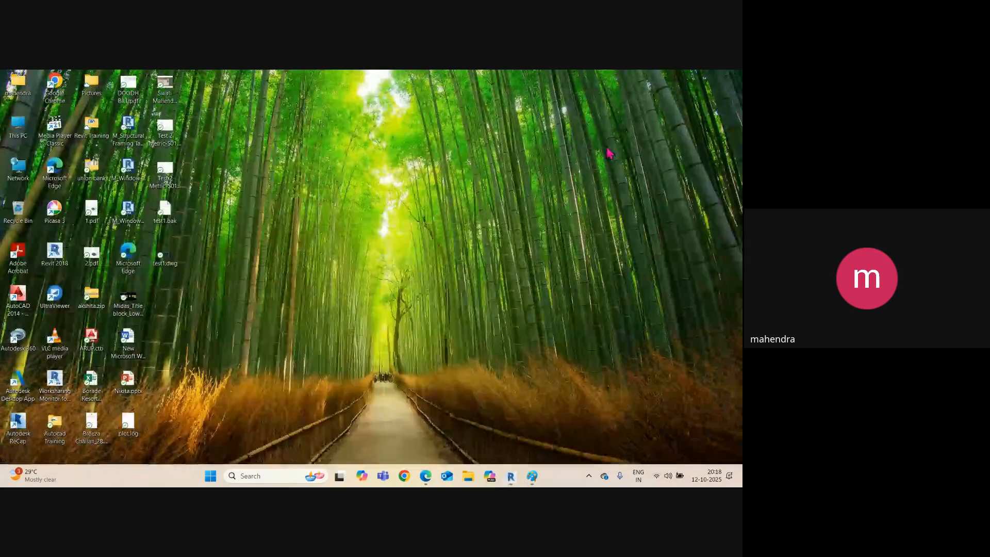
{"action": "left_click", "coordinate": [426, 476]}
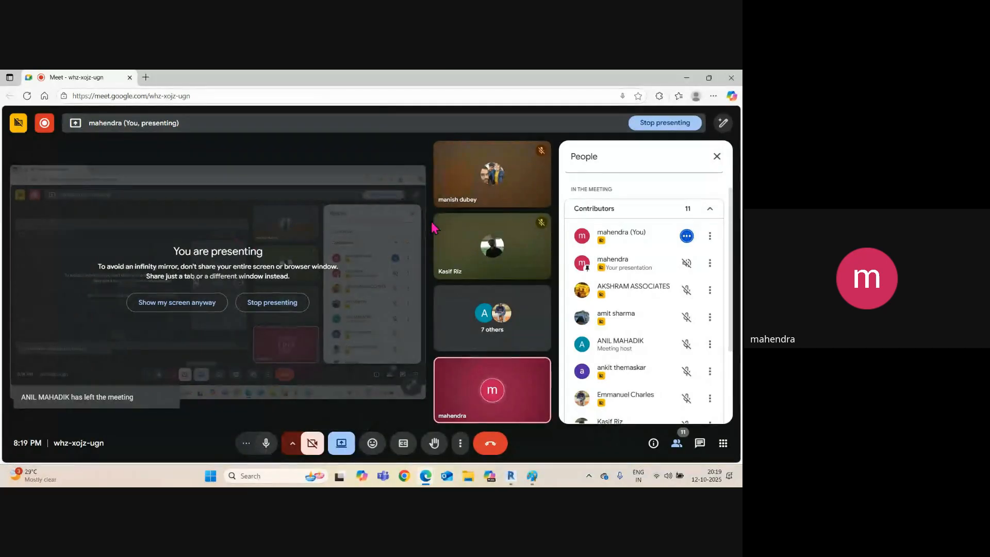
{"action": "left_click", "coordinate": [686, 77]}
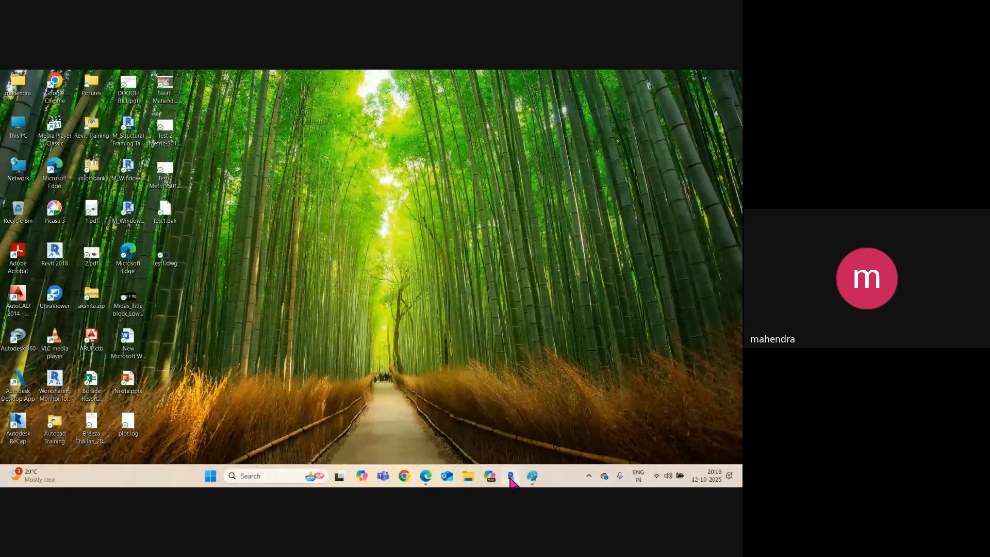
{"action": "left_click", "coordinate": [510, 477]}
Join the 15° wing roof's end edge into the main gable roof with Join/Unjoin Roof.
{"action": "scroll", "coordinate": [415, 294], "scroll_direction": "up", "scroll_amount": 2}
{"action": "left_click", "coordinate": [415, 316]}
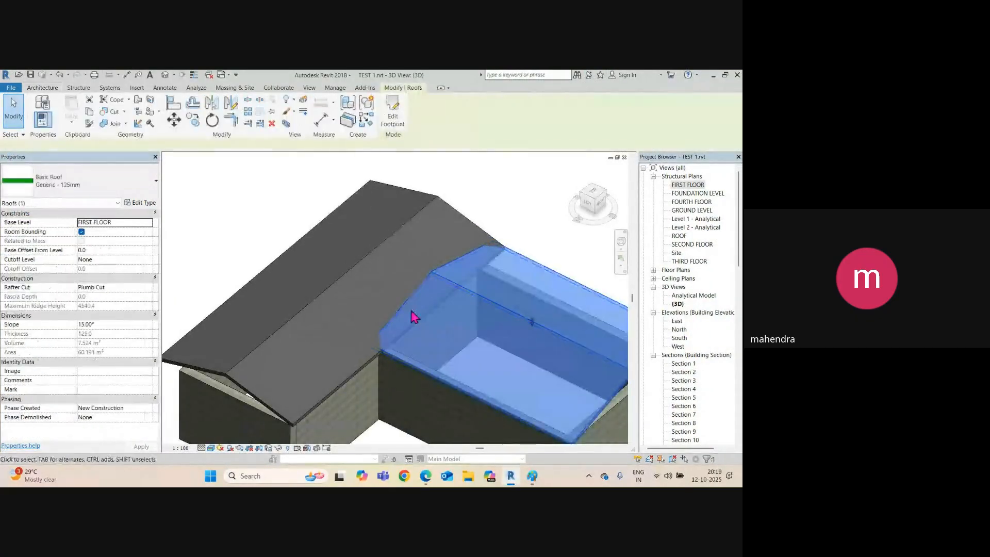
{"action": "middle_click_drag", "start_coordinate": [415, 316], "coordinate": [444, 303], "text": "shift"}
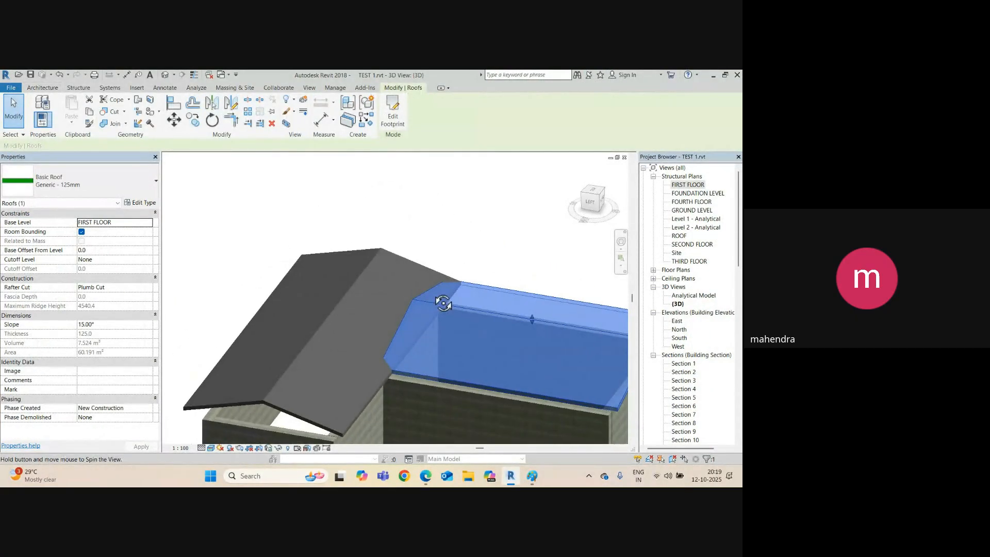
{"action": "left_click", "coordinate": [418, 224]}
{"action": "left_click", "coordinate": [438, 310]}
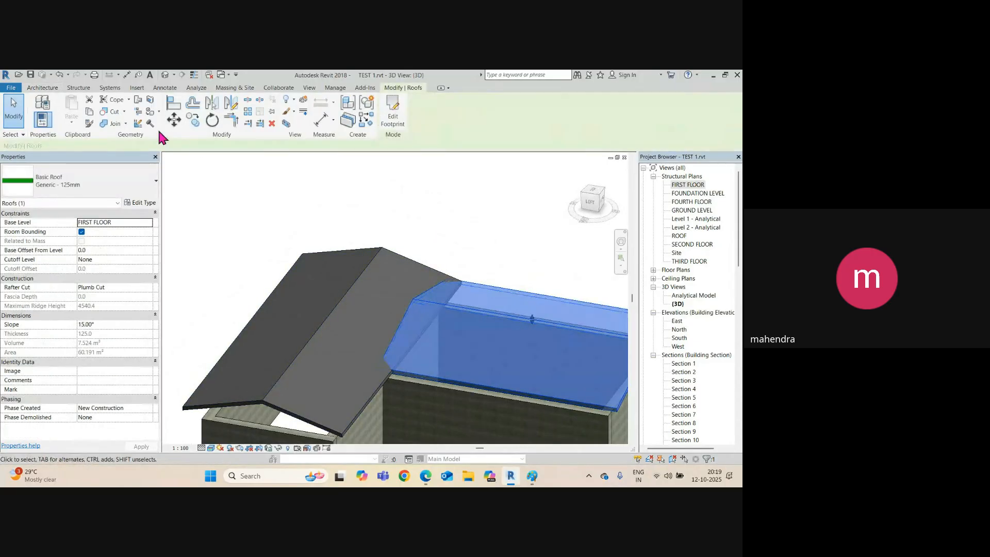
{"action": "left_click", "coordinate": [137, 101]}
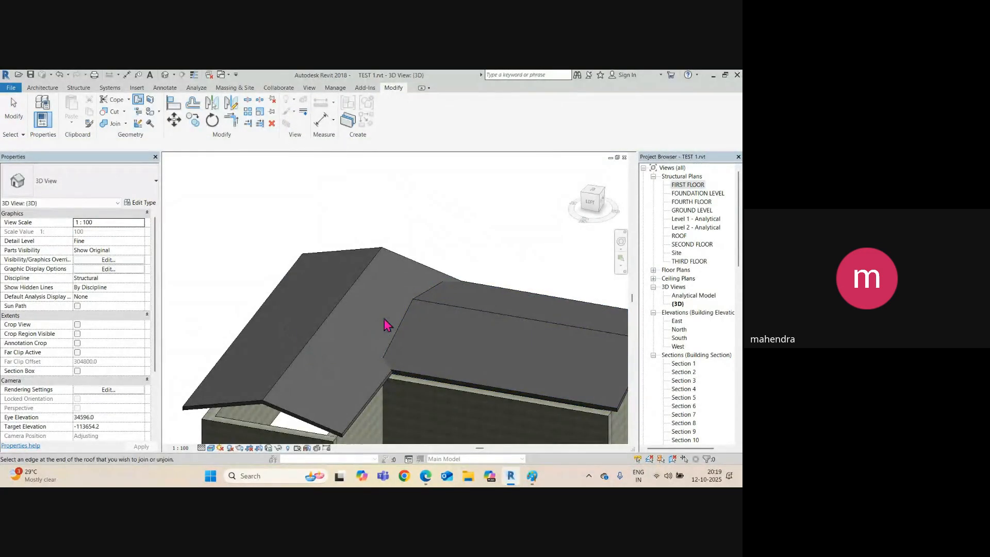
{"action": "scroll", "coordinate": [397, 316], "scroll_direction": "down", "scroll_amount": 2}
{"action": "left_click", "coordinate": [407, 308]}
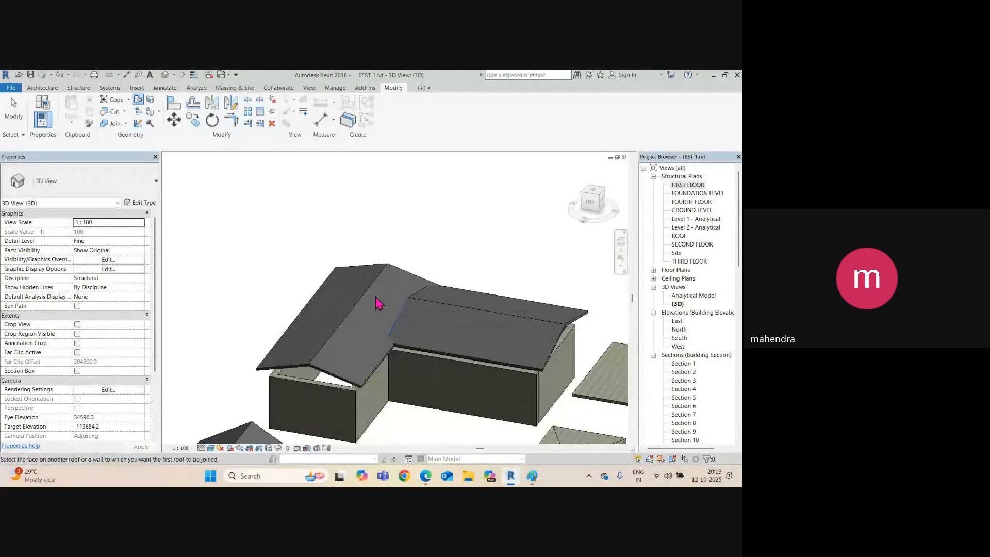
{"action": "left_click", "coordinate": [374, 295]}
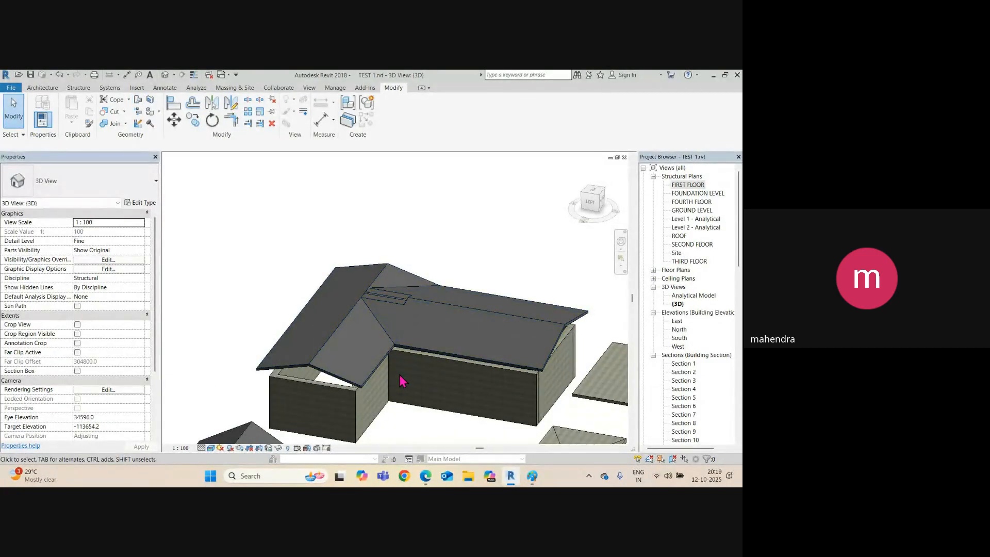
Orbit around the joined roofs to inspect the valley junction.
{"action": "middle_click_drag", "start_coordinate": [402, 380], "coordinate": [390, 417], "text": "shift"}
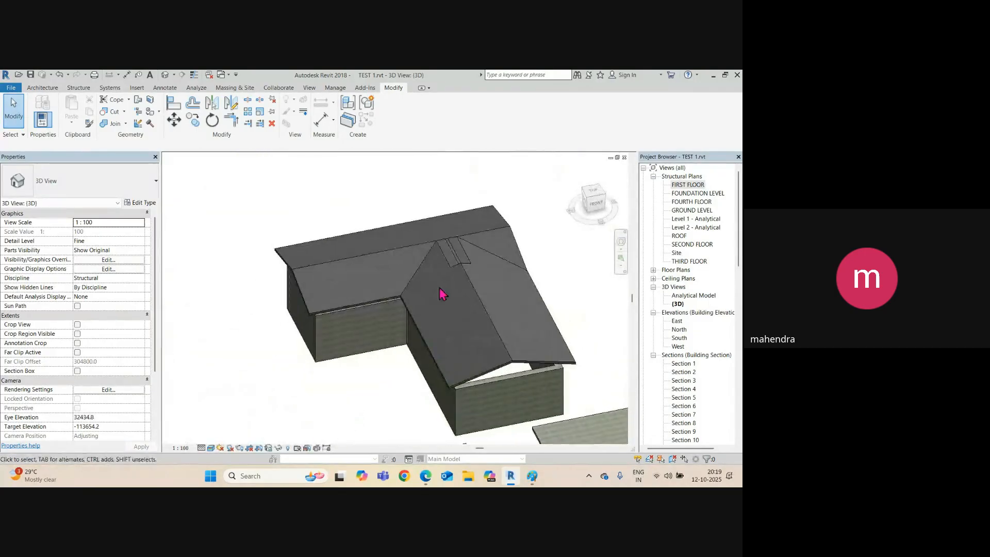
{"action": "scroll", "coordinate": [444, 270], "scroll_direction": "up", "scroll_amount": 4}
{"action": "scroll", "coordinate": [480, 283], "scroll_direction": "down", "scroll_amount": 3}
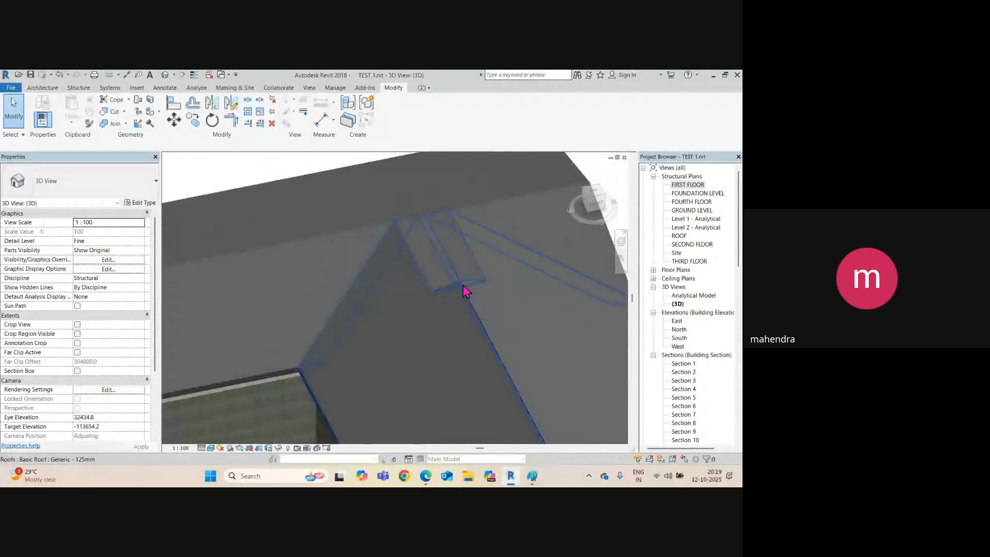
{"action": "left_click", "coordinate": [465, 289]}
{"action": "scroll", "coordinate": [408, 319], "scroll_direction": "down", "scroll_amount": 2}
{"action": "middle_click_drag", "start_coordinate": [408, 318], "coordinate": [436, 354], "text": "shift"}
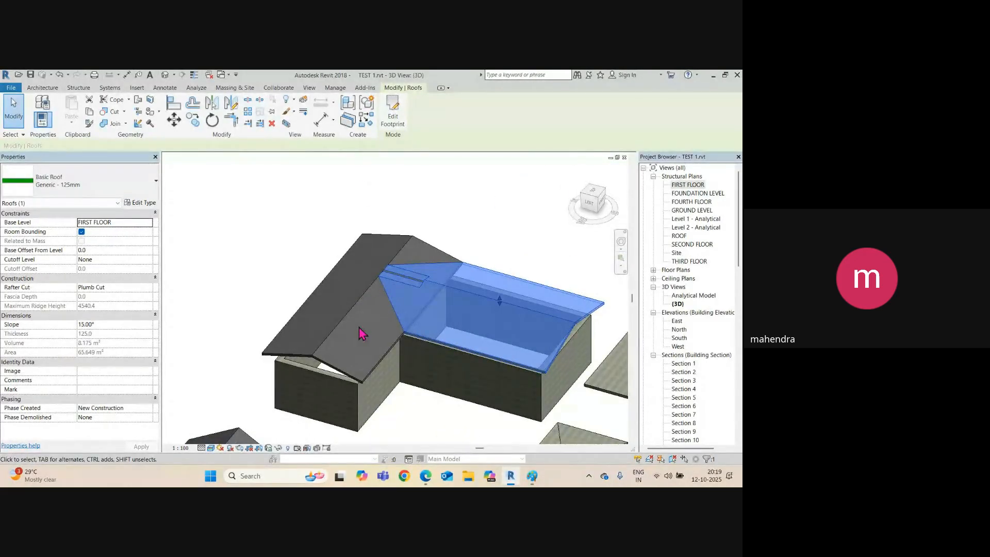
Change both wing roof footprint slopes from 15° to 10° and finish the sketch.
{"action": "key", "text": "ctrl+Tab"}
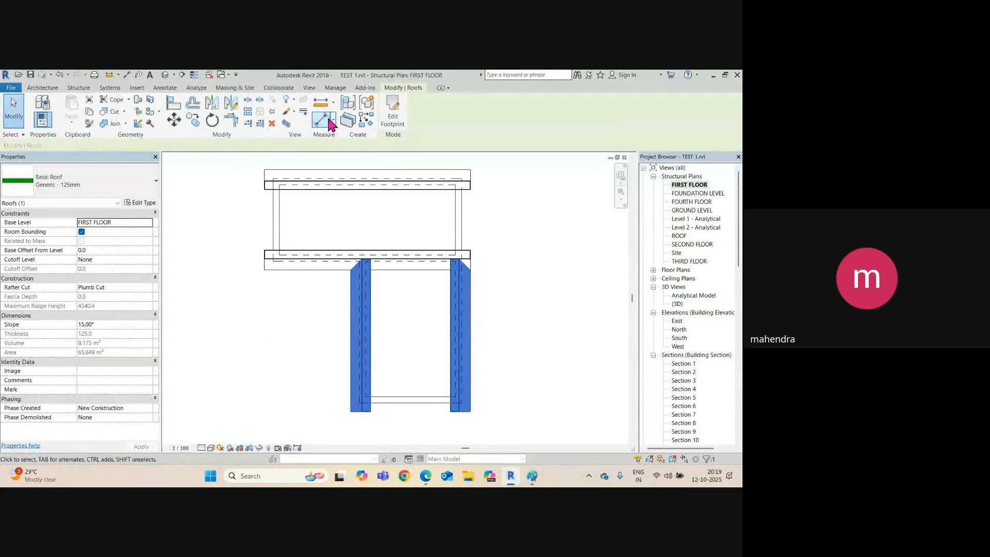
{"action": "left_click", "coordinate": [392, 114]}
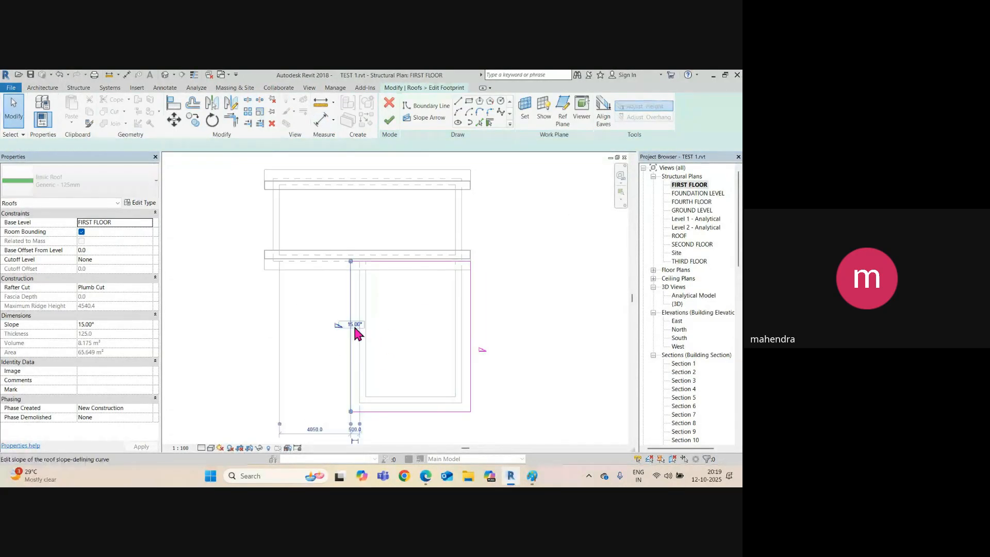
{"action": "left_click", "coordinate": [355, 324]}
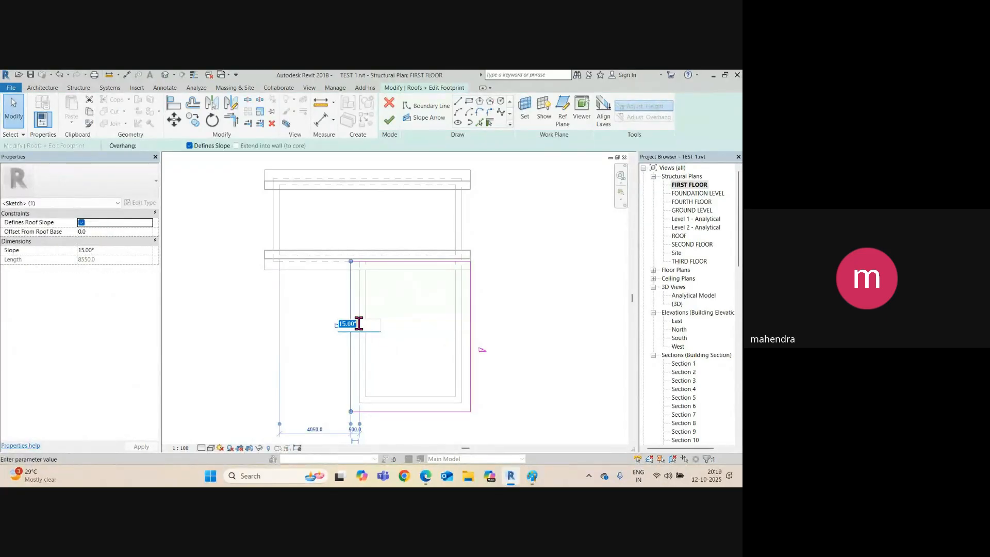
{"action": "type", "text": "10"}
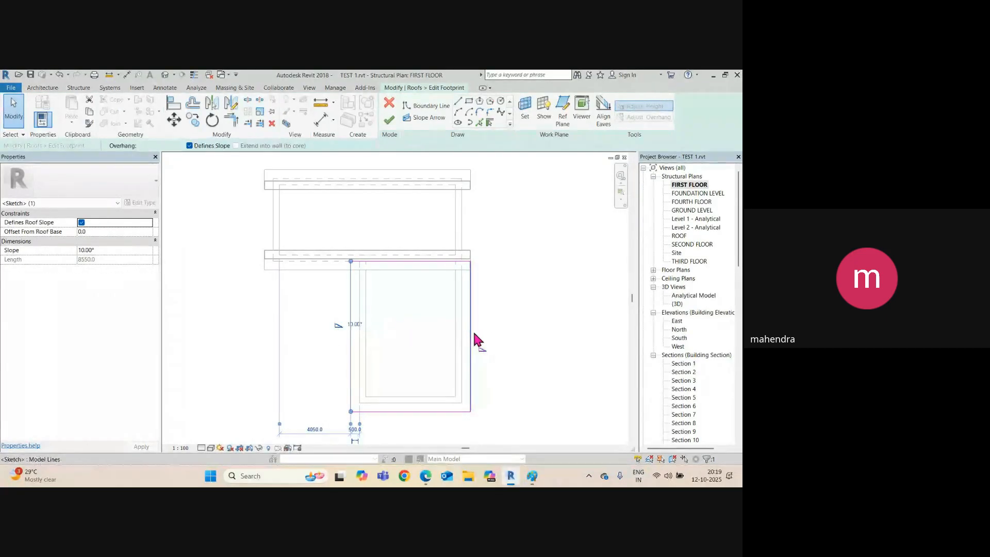
{"action": "left_click", "coordinate": [469, 333]}
{"action": "left_click", "coordinate": [470, 335]}
{"action": "left_click", "coordinate": [497, 347]}
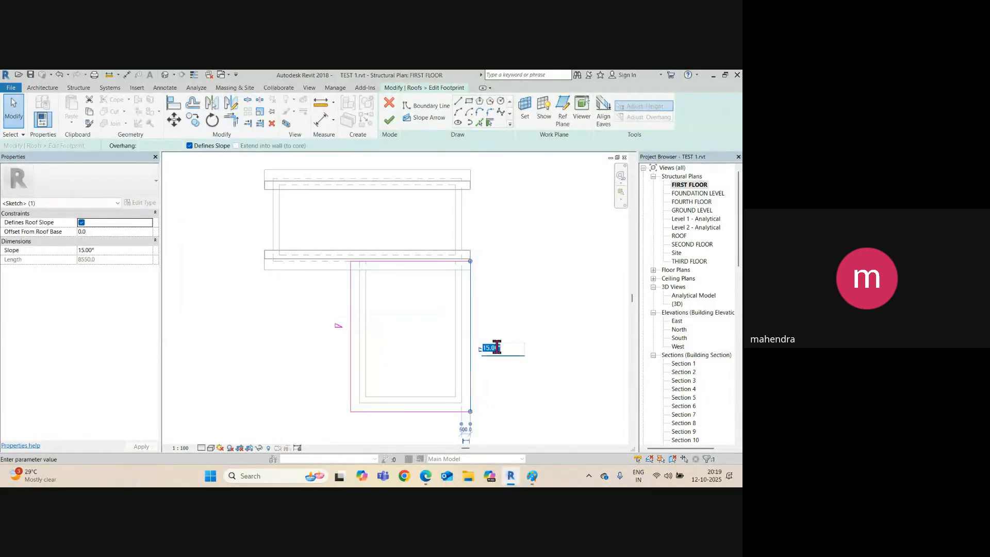
{"action": "left_click", "coordinate": [389, 120]}
Orbit the 3D view to inspect the flatter 10° wing roof.
{"action": "left_click", "coordinate": [165, 75]}
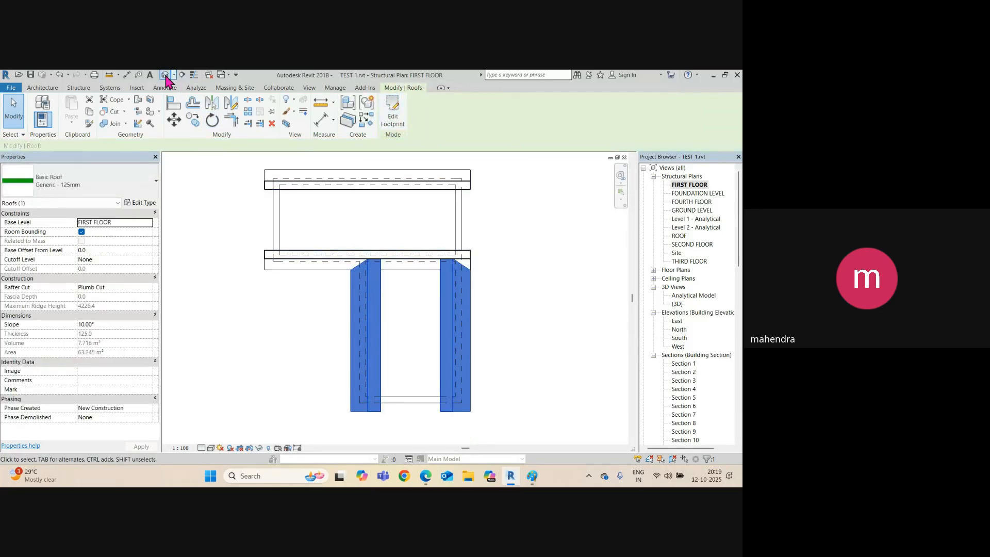
{"action": "middle_click_drag", "start_coordinate": [422, 346], "coordinate": [403, 320], "text": "shift"}
{"action": "scroll", "coordinate": [402, 320], "scroll_direction": "up", "scroll_amount": 2}
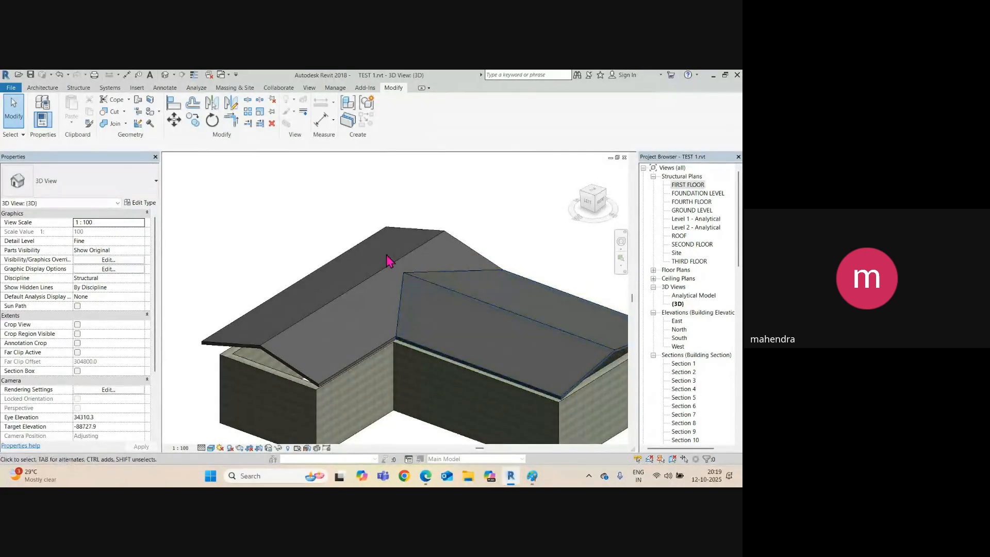
Attach the tops of the six-wall chain to the rear roof.
{"action": "middle_click_drag", "start_coordinate": [401, 279], "coordinate": [215, 311], "text": "shift"}
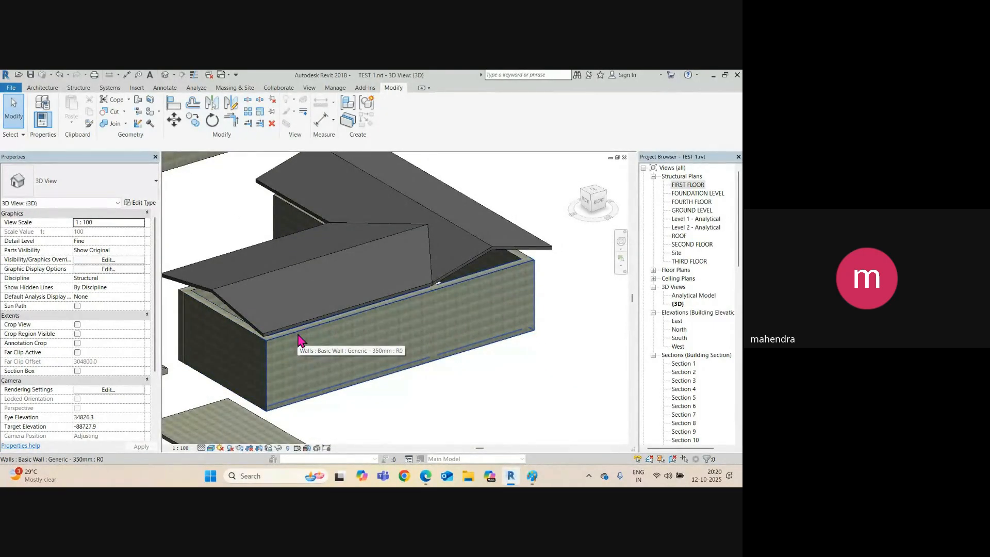
{"action": "key", "text": "Tab"}
{"action": "left_click", "coordinate": [299, 340]}
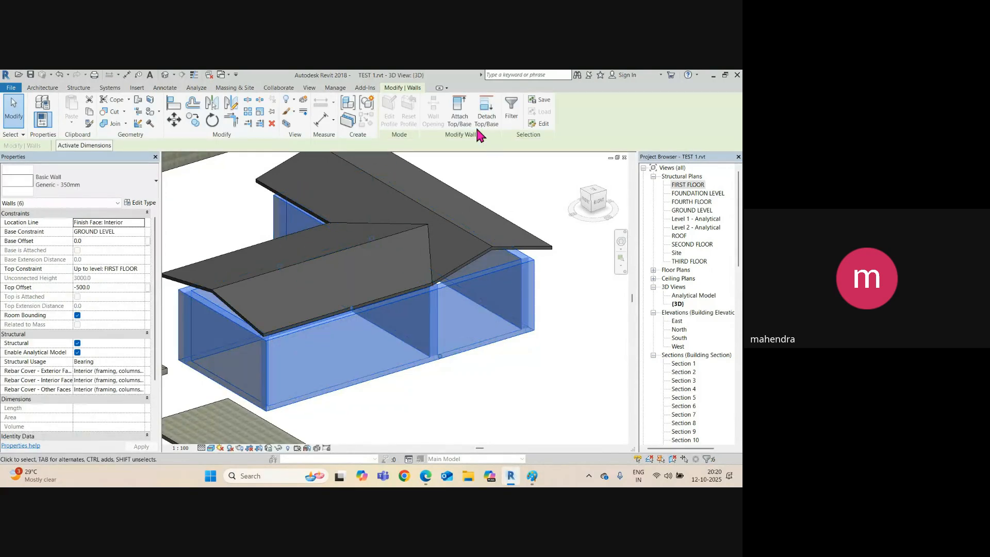
{"action": "left_click", "coordinate": [459, 120]}
{"action": "left_click", "coordinate": [470, 262]}
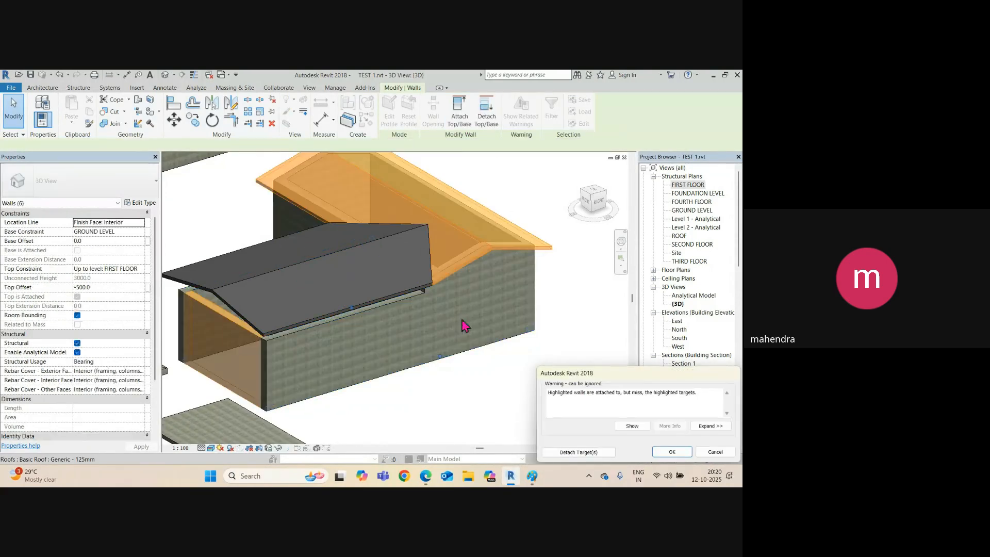
{"action": "left_click", "coordinate": [672, 451]}
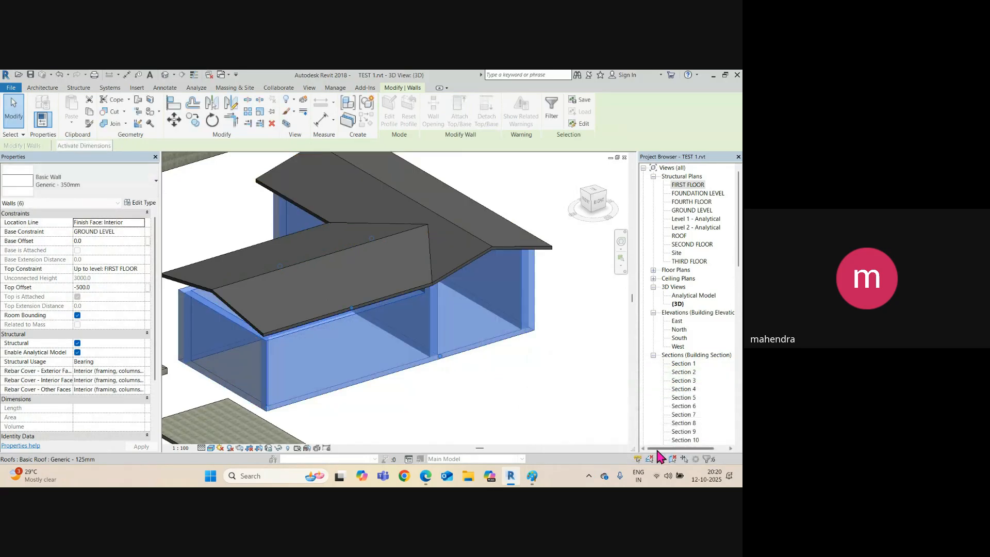
{"action": "left_click", "coordinate": [469, 366]}
Attach the three front walls' tops to the front 10° roof.
{"action": "middle_click_drag", "start_coordinate": [444, 365], "coordinate": [302, 285], "text": "shift"}
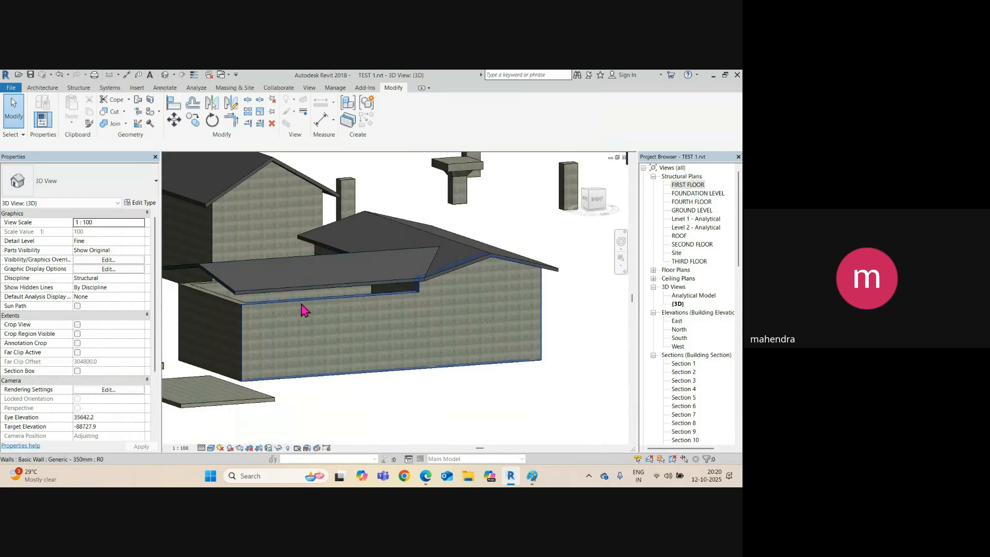
{"action": "left_click", "coordinate": [301, 305]}
{"action": "middle_click_drag", "start_coordinate": [221, 300], "coordinate": [418, 320]}
{"action": "left_click", "coordinate": [296, 290], "text": "ctrl"}
{"action": "left_click", "coordinate": [419, 305], "text": "ctrl"}
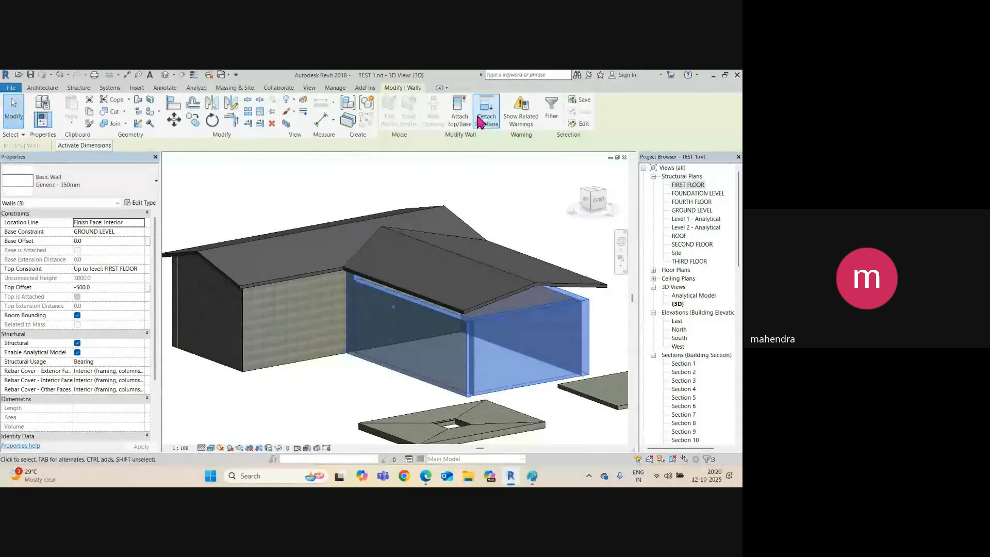
{"action": "left_click", "coordinate": [462, 116]}
{"action": "left_click", "coordinate": [486, 305]}
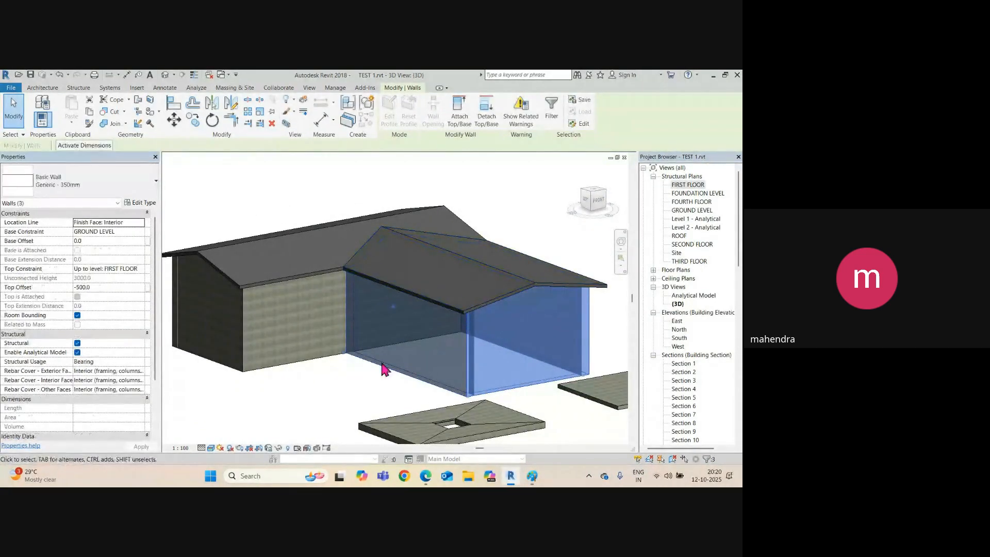
{"action": "middle_click_drag", "start_coordinate": [435, 296], "coordinate": [320, 385], "text": "shift"}
{"action": "key", "text": "Escape"}
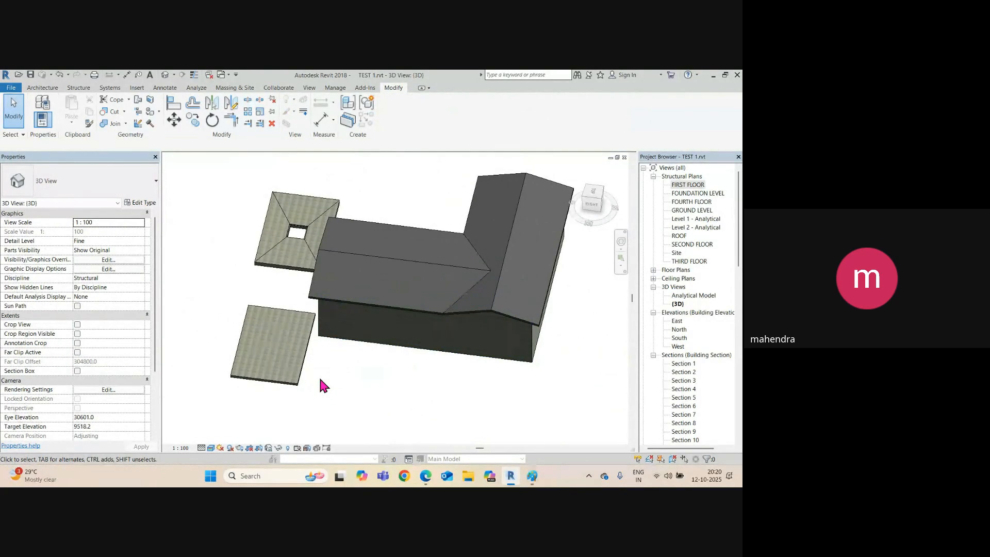
Place three M_Window-Bay-Casement-10_Degree_Angle windows on walls on both sides of the house.
{"action": "middle_click_drag", "start_coordinate": [336, 285], "coordinate": [516, 309], "text": "shift"}
{"action": "left_click", "coordinate": [42, 89]}
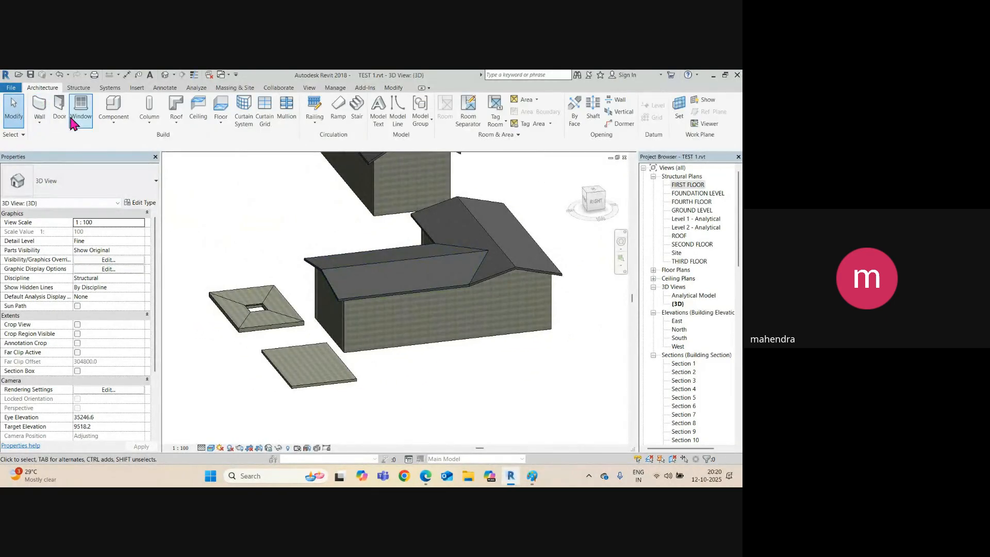
{"action": "left_click", "coordinate": [80, 109]}
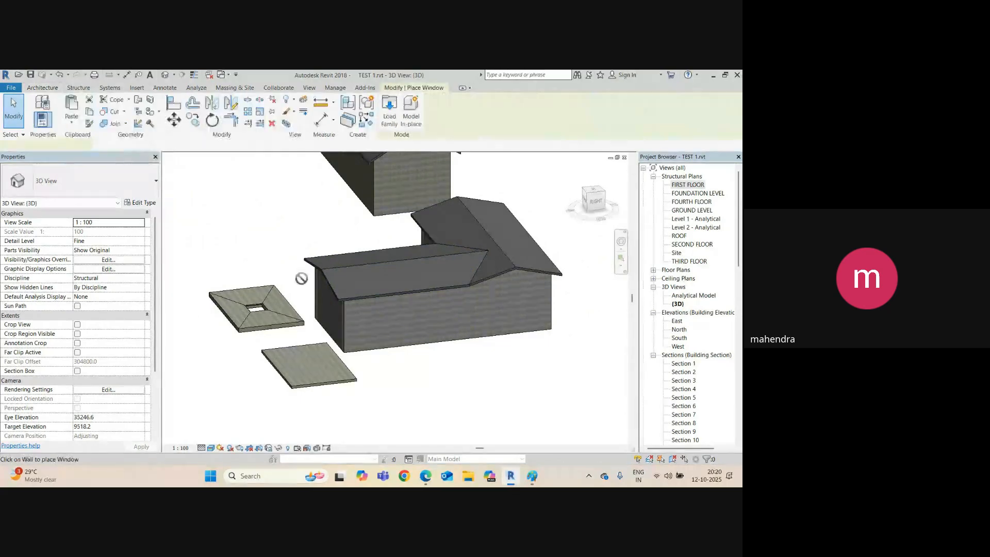
{"action": "left_click", "coordinate": [382, 320]}
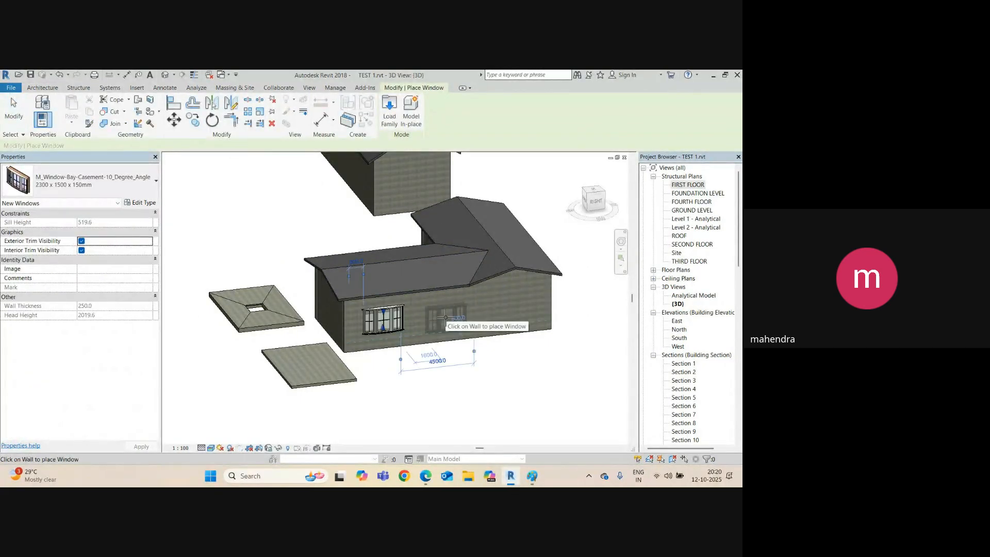
{"action": "left_click", "coordinate": [501, 307]}
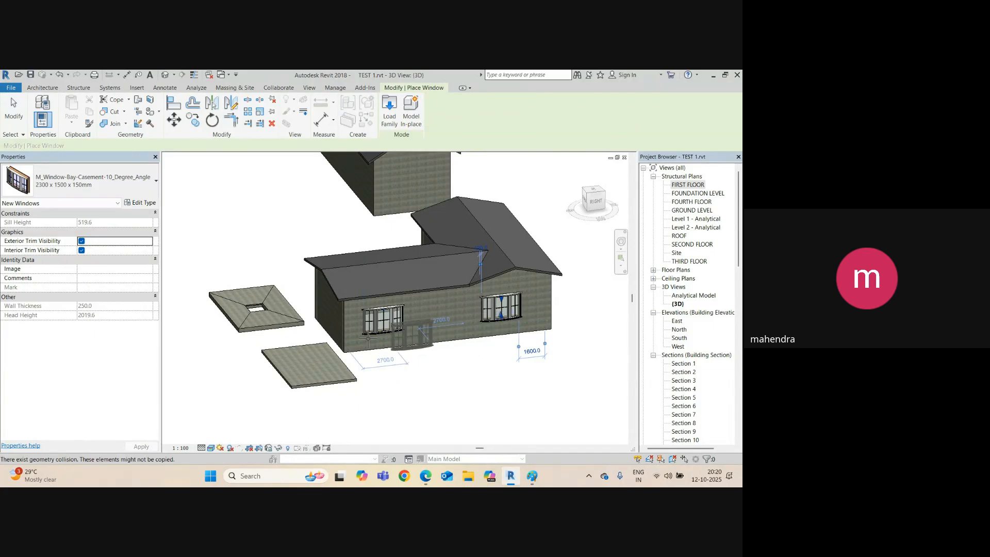
{"action": "middle_click_drag", "start_coordinate": [417, 335], "coordinate": [444, 256], "text": "shift"}
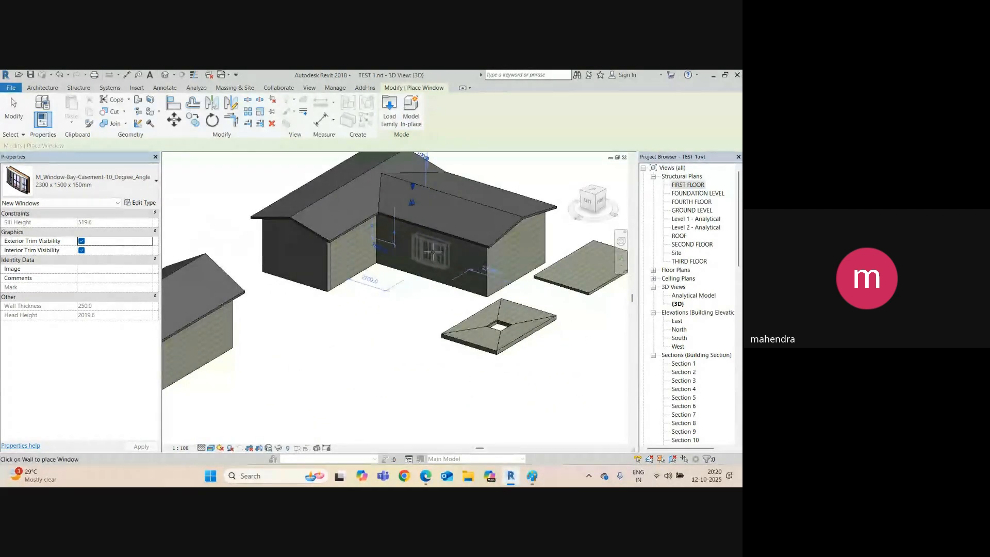
{"action": "left_click", "coordinate": [295, 256]}
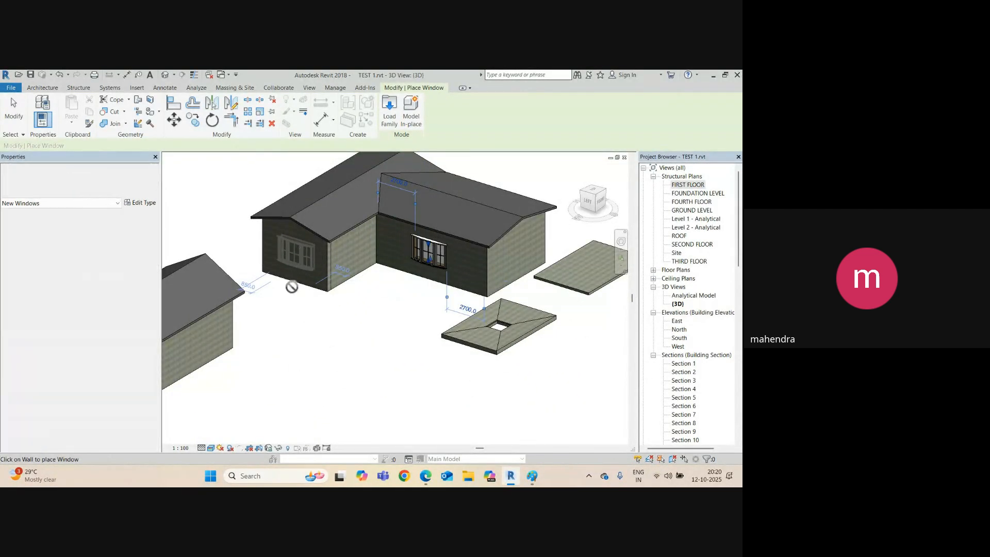
{"action": "key", "text": "Escape"}
{"action": "key", "text": "Escape"}
{"action": "scroll", "coordinate": [466, 298], "scroll_direction": "up", "scroll_amount": 3}
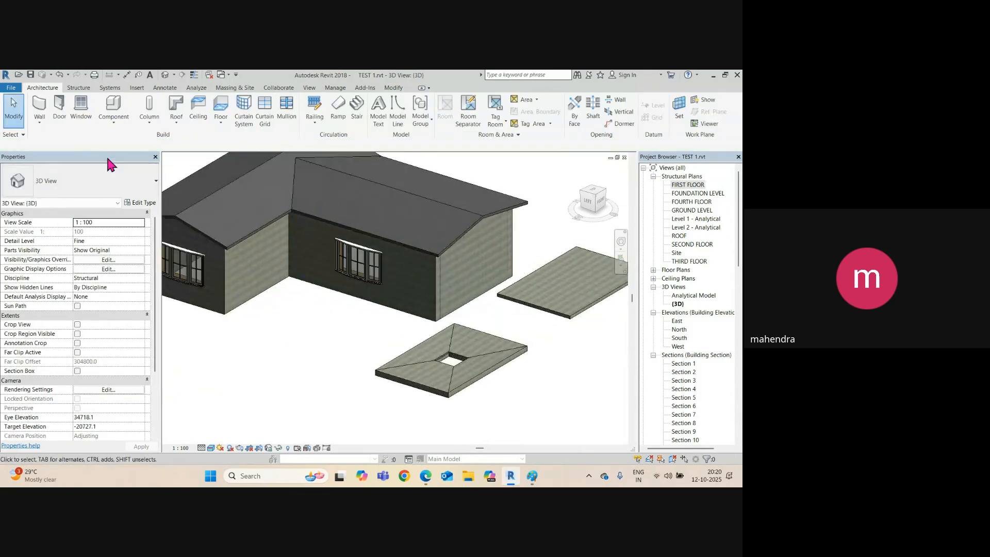
Place an M_Door-Passage-Single-Full_Lite 900 x 2000mm door in a house wall and orbit to review it.
{"action": "left_click", "coordinate": [59, 111]}
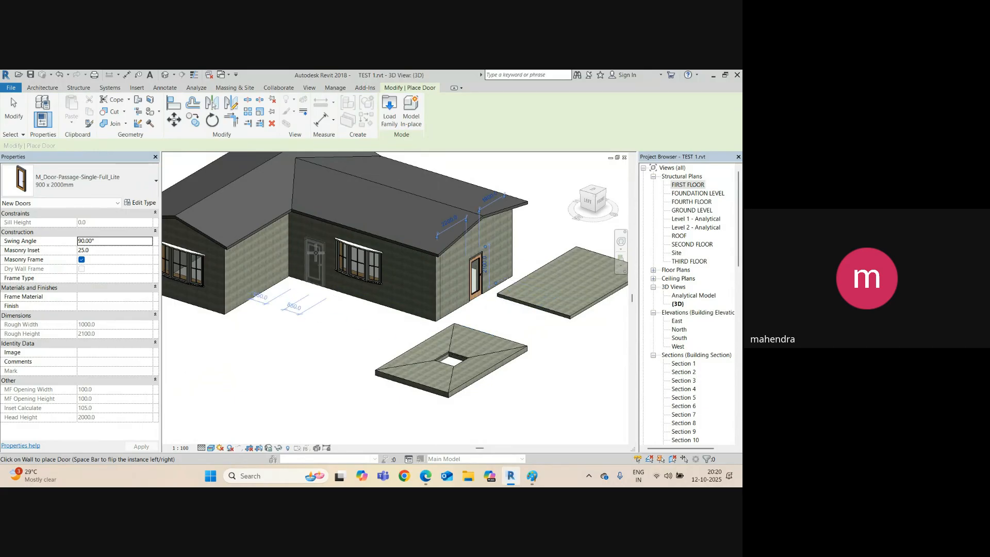
{"action": "middle_click_drag", "start_coordinate": [446, 330], "coordinate": [363, 330], "text": "shift"}
{"action": "key", "text": "Escape"}
{"action": "key", "text": "Escape"}
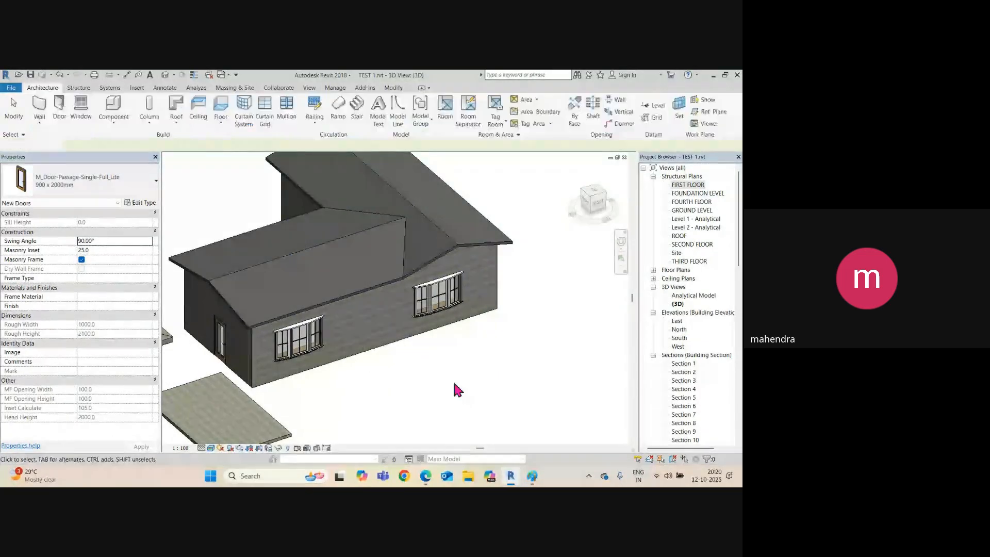
{"action": "scroll", "coordinate": [401, 324], "scroll_direction": "down", "scroll_amount": 3}
{"action": "middle_click_drag", "start_coordinate": [341, 354], "coordinate": [442, 343], "text": "shift"}
{"action": "middle_click_drag", "start_coordinate": [388, 283], "coordinate": [375, 302]}
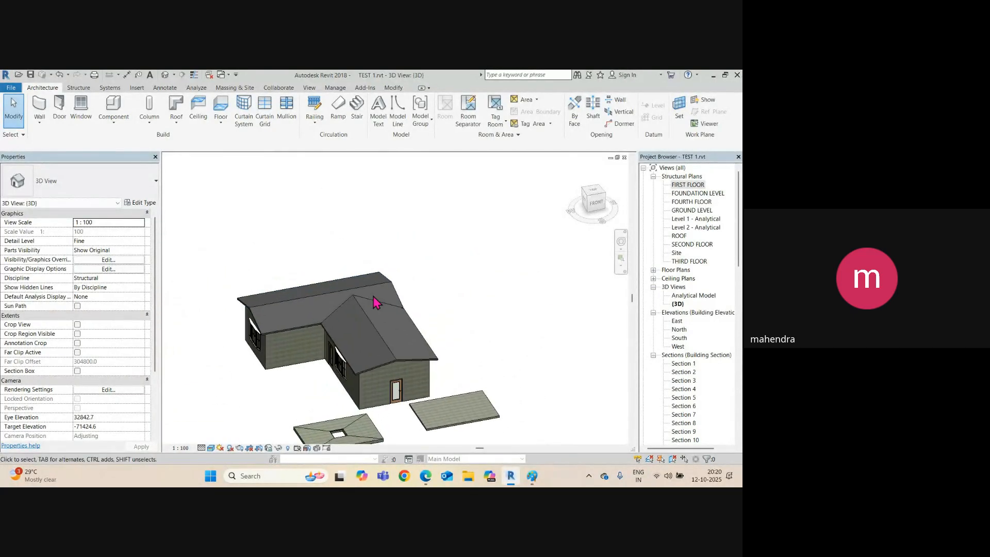
{"action": "middle_click_drag", "start_coordinate": [361, 372], "coordinate": [389, 355], "text": "shift"}
Open the FIRST FLOOR plan and select all six connected walls of the house.
{"action": "double_click", "coordinate": [689, 185]}
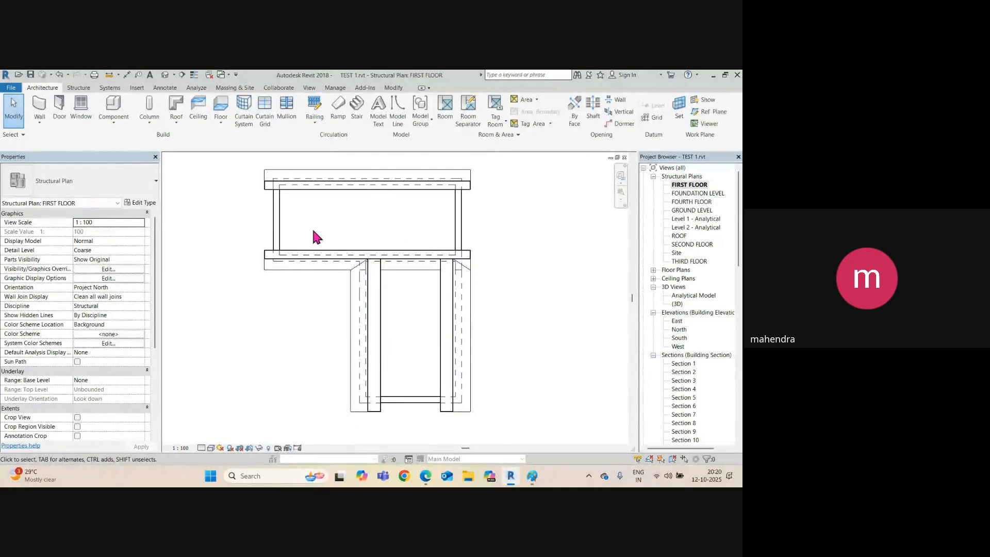
{"action": "left_click", "coordinate": [277, 206]}
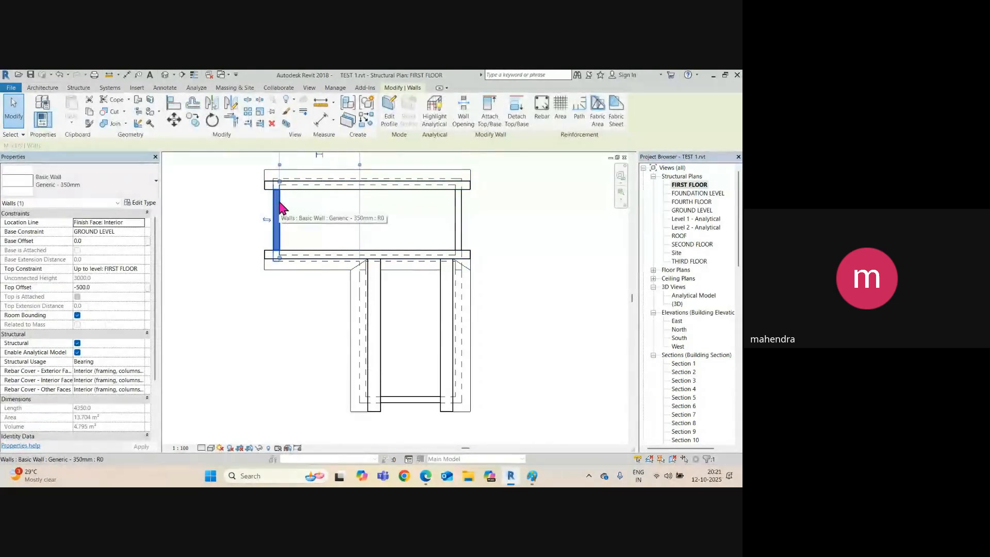
{"action": "key", "text": "Escape"}
{"action": "key", "text": "Tab"}
{"action": "left_click", "coordinate": [279, 202]}
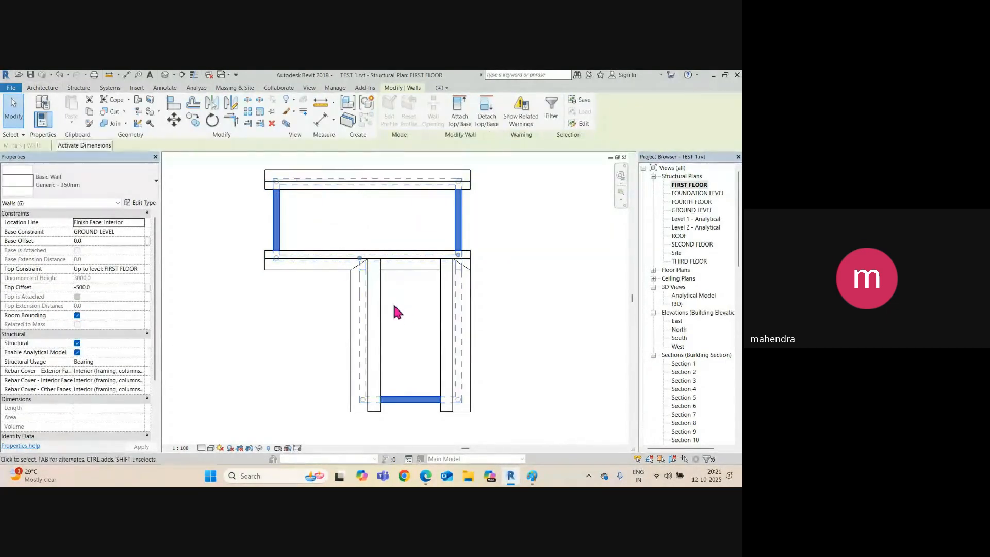
Copy the six walls and place the copy to the right of the original house.
{"action": "key", "text": "c"}
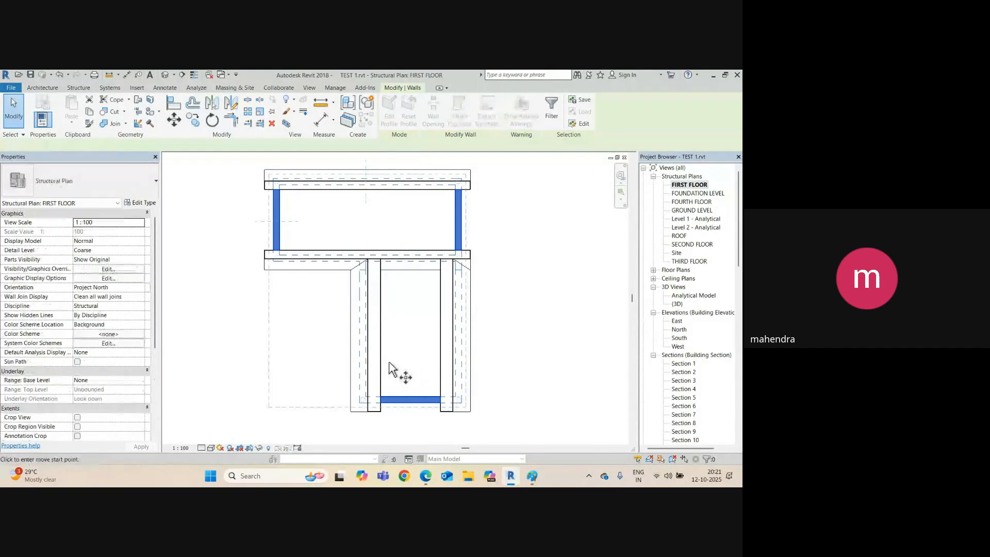
{"action": "scroll", "coordinate": [384, 361], "scroll_direction": "down", "scroll_amount": 3}
{"action": "left_click", "coordinate": [383, 357]}
{"action": "left_click", "coordinate": [521, 357]}
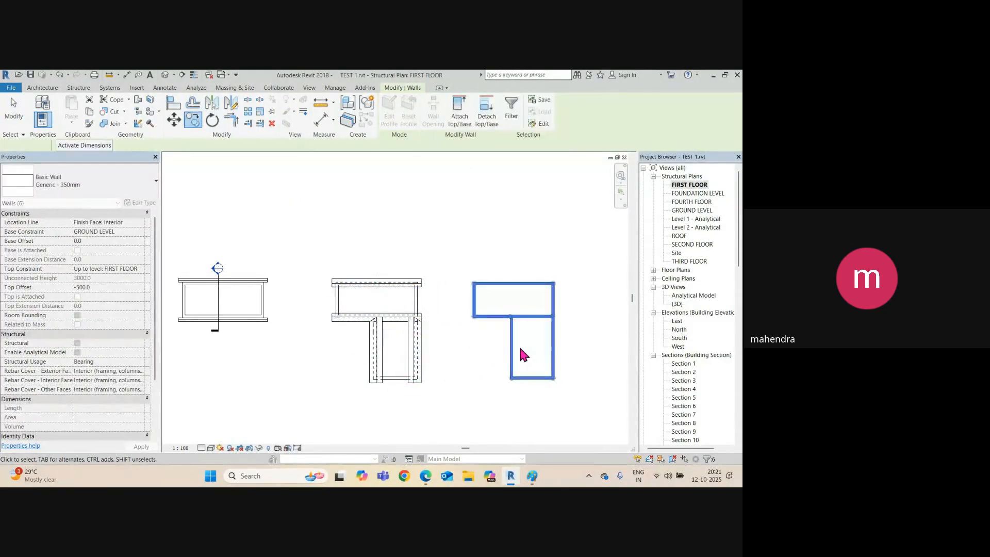
{"action": "middle_click_drag", "start_coordinate": [519, 345], "coordinate": [458, 347]}
{"action": "key", "text": "Escape"}
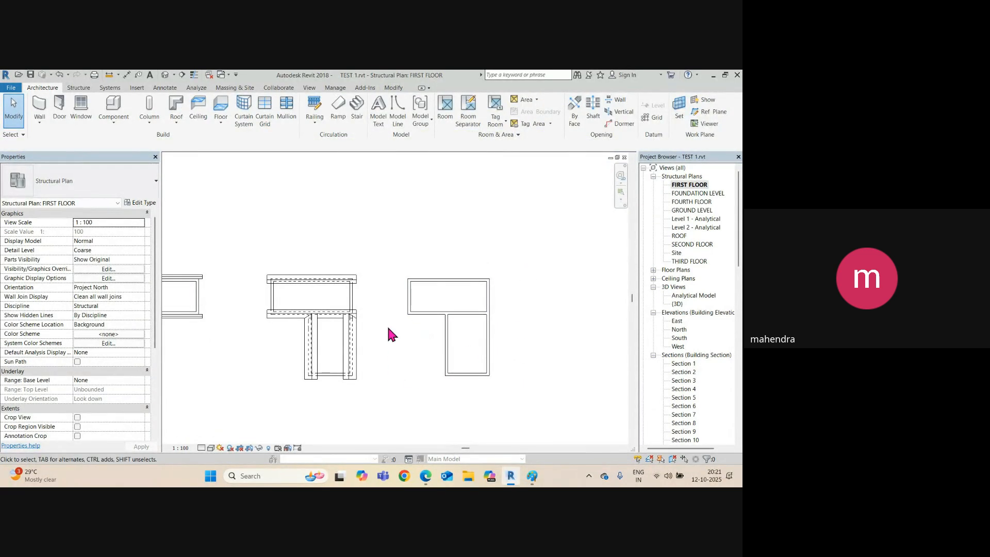
{"action": "middle_click_drag", "start_coordinate": [386, 291], "coordinate": [369, 292]}
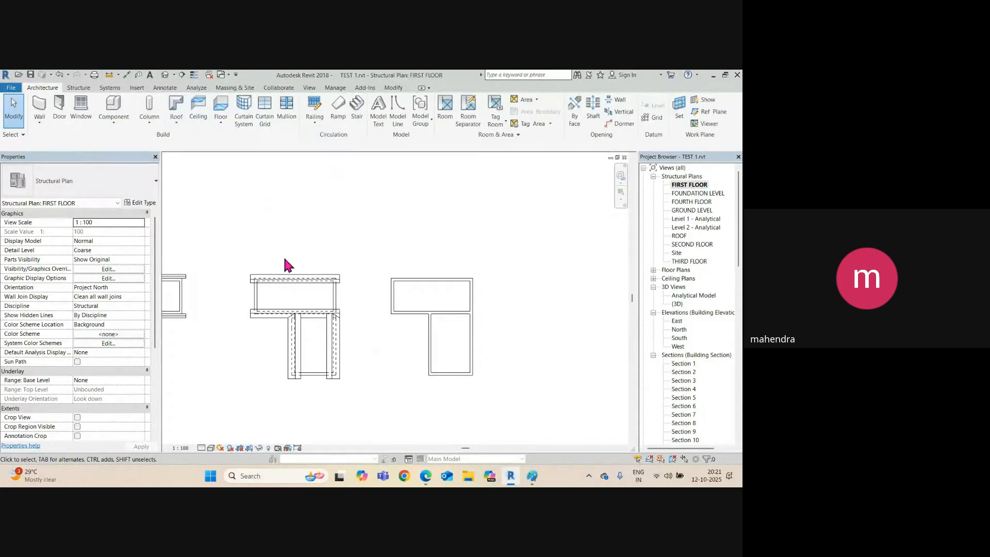
Start a Generic - 125mm Roof by Footprint sketch on FIRST FLOOR using Pick Lines.
{"action": "left_click", "coordinate": [178, 124]}
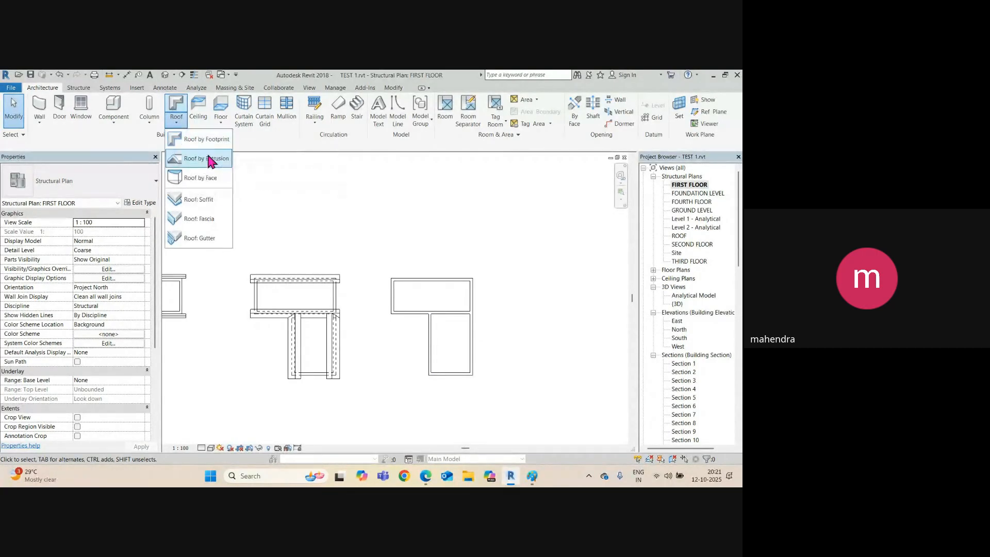
{"action": "left_click", "coordinate": [201, 139]}
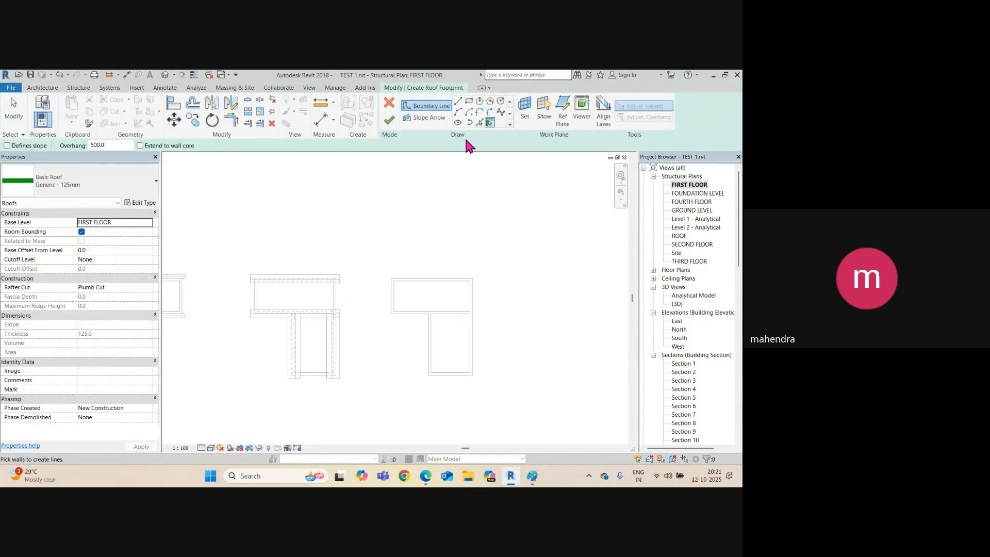
{"action": "left_click", "coordinate": [480, 123]}
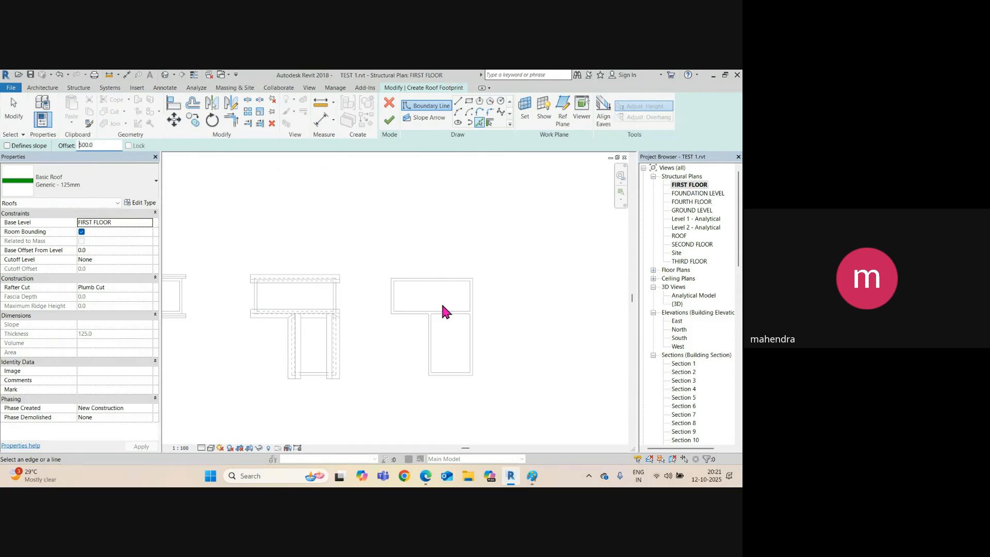
Trace roof boundary lines 500 mm outside the top, lower, inner, bottom and right walls.
{"action": "left_click", "coordinate": [435, 277]}
{"action": "scroll", "coordinate": [392, 294], "scroll_direction": "up", "scroll_amount": 3}
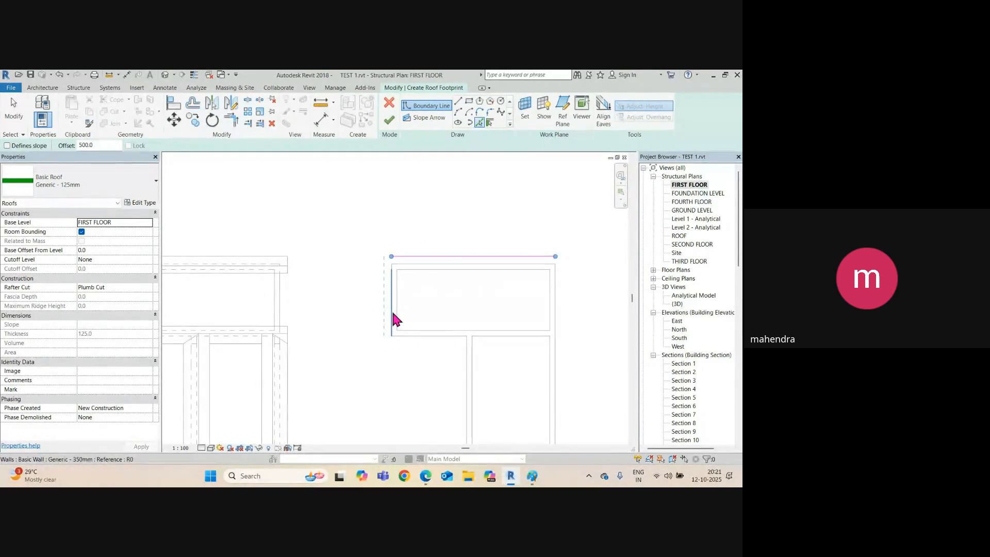
{"action": "left_click", "coordinate": [450, 342]}
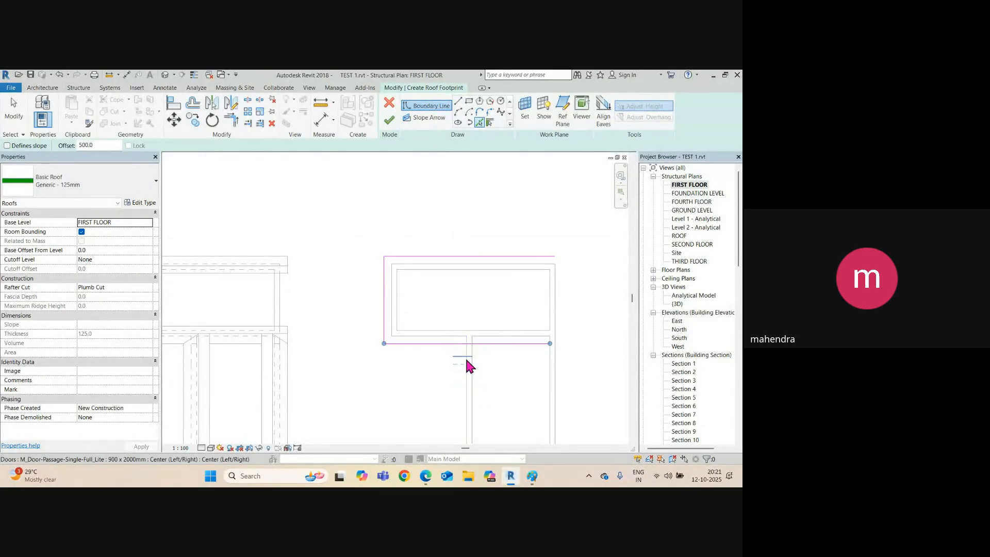
{"action": "middle_click_drag", "start_coordinate": [467, 365], "coordinate": [419, 271]}
{"action": "left_click", "coordinate": [417, 267]}
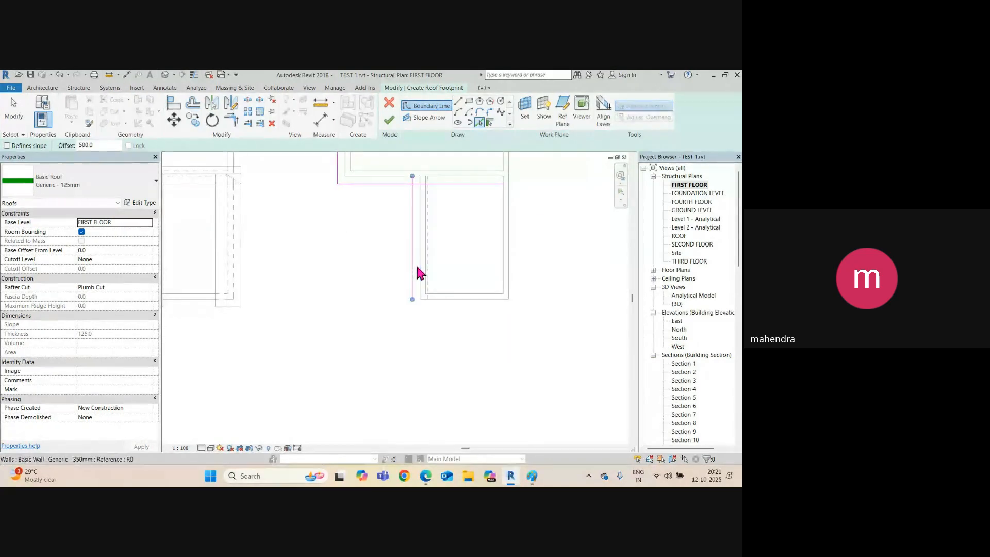
{"action": "left_click", "coordinate": [459, 300]}
{"action": "left_click", "coordinate": [510, 297]}
{"action": "scroll", "coordinate": [510, 292], "scroll_direction": "down", "scroll_amount": 4}
{"action": "middle_click_drag", "start_coordinate": [504, 255], "coordinate": [488, 297]}
{"action": "scroll", "coordinate": [493, 242], "scroll_direction": "up", "scroll_amount": 3}
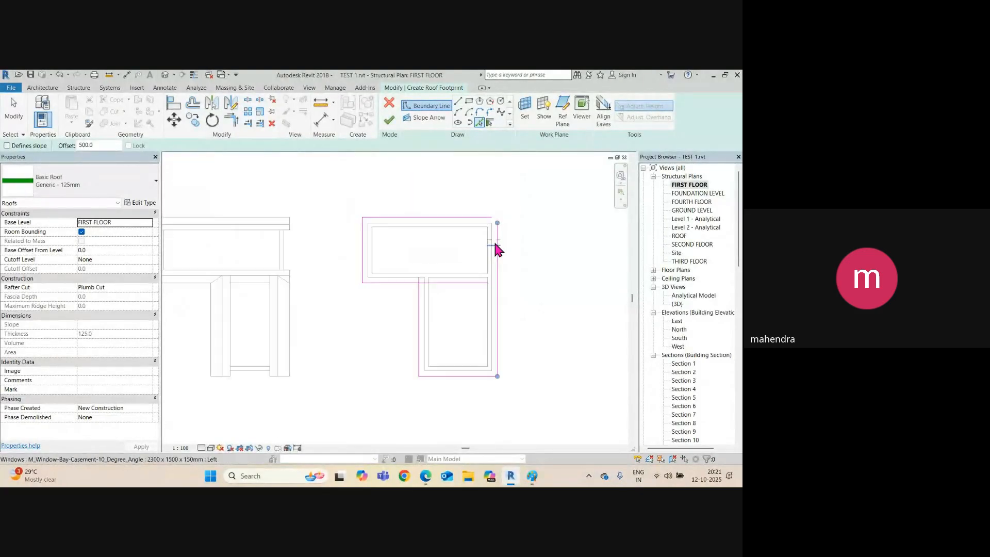
Join the top/right and horizontal/vertical boundary lines into clean corners with Trim/Extend (TR).
{"action": "key", "text": "t"}
{"action": "key", "text": "r"}
{"action": "left_click", "coordinate": [494, 214]}
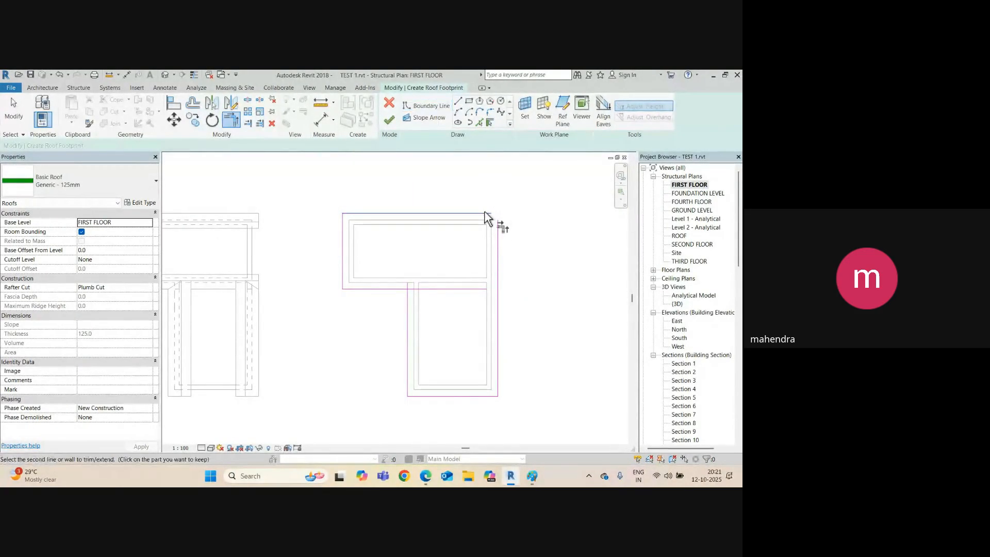
{"action": "left_click", "coordinate": [497, 238]}
{"action": "left_click", "coordinate": [402, 289]}
{"action": "left_click", "coordinate": [407, 309]}
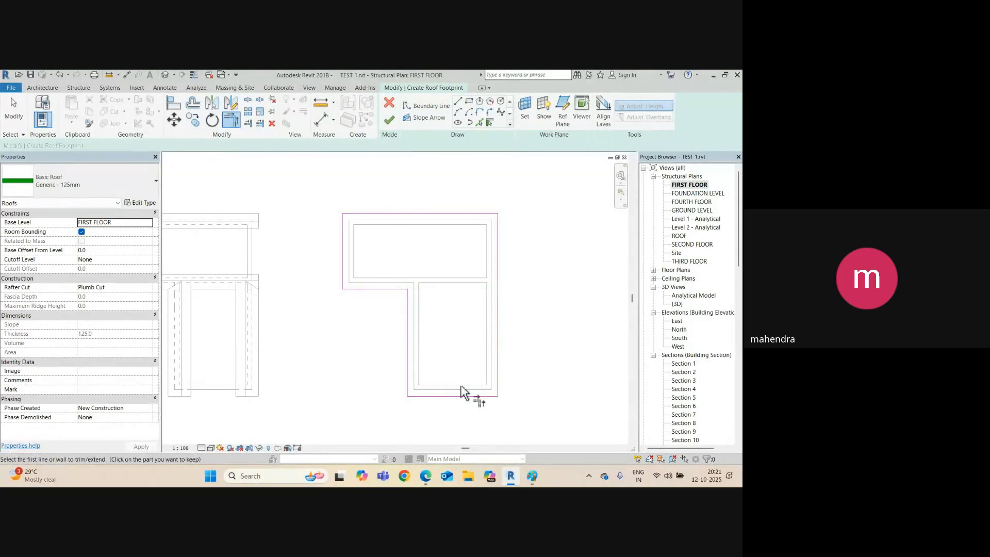
{"action": "key", "text": "Escape"}
{"action": "key", "text": "Tab"}
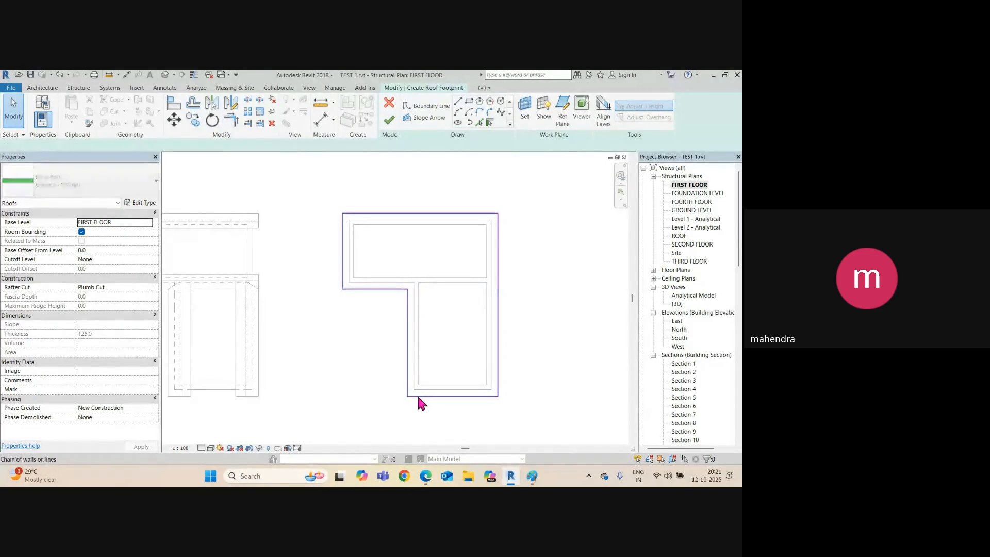
Make the inner horizontal, inner vertical, right and top boundary lines define slope.
{"action": "left_click", "coordinate": [418, 396]}
{"action": "key", "text": "Escape"}
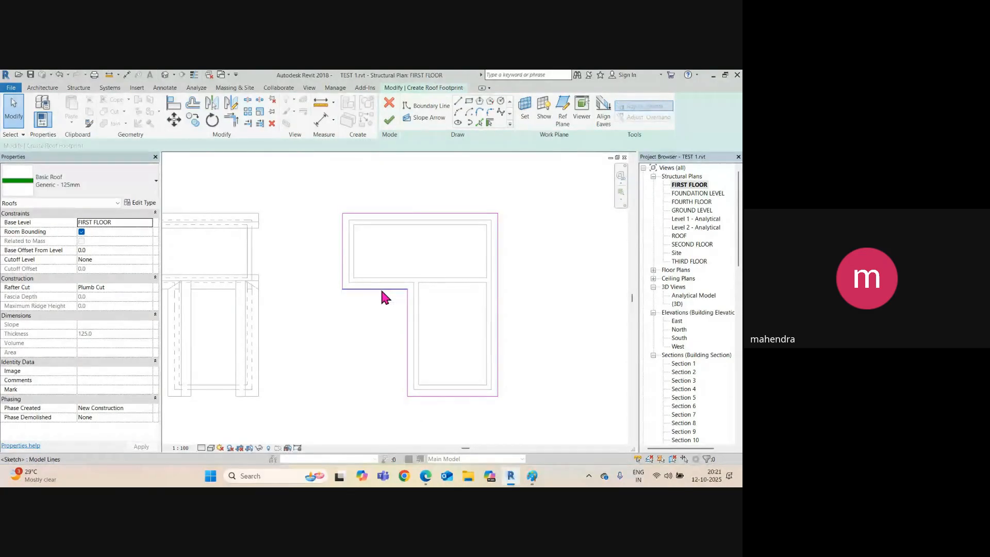
{"action": "left_click", "coordinate": [382, 289]}
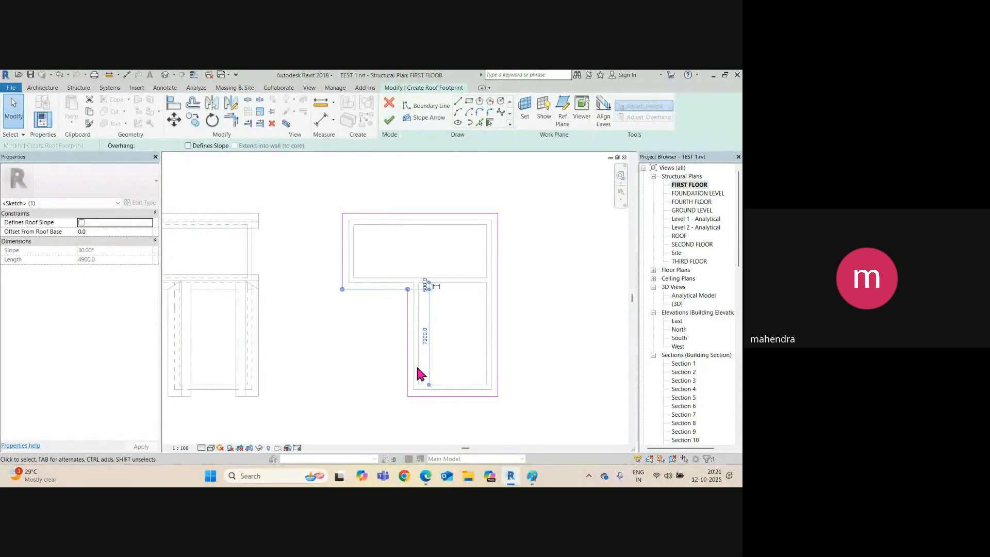
{"action": "left_click", "coordinate": [408, 351]}
{"action": "left_click", "coordinate": [491, 343]}
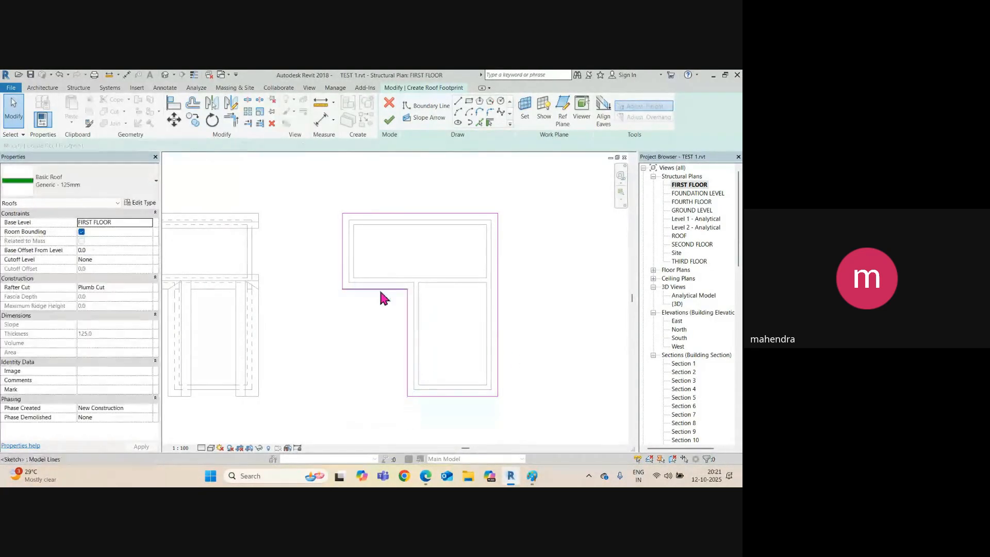
{"action": "left_click", "coordinate": [379, 289]}
{"action": "left_click", "coordinate": [408, 333], "text": "ctrl"}
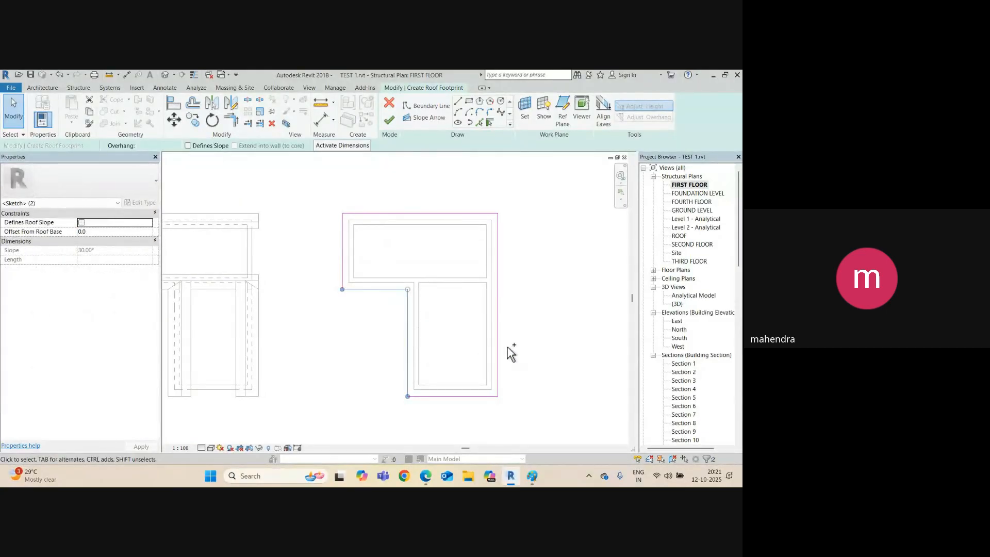
{"action": "left_click", "coordinate": [498, 281], "text": "ctrl"}
{"action": "left_click", "coordinate": [450, 214], "text": "ctrl"}
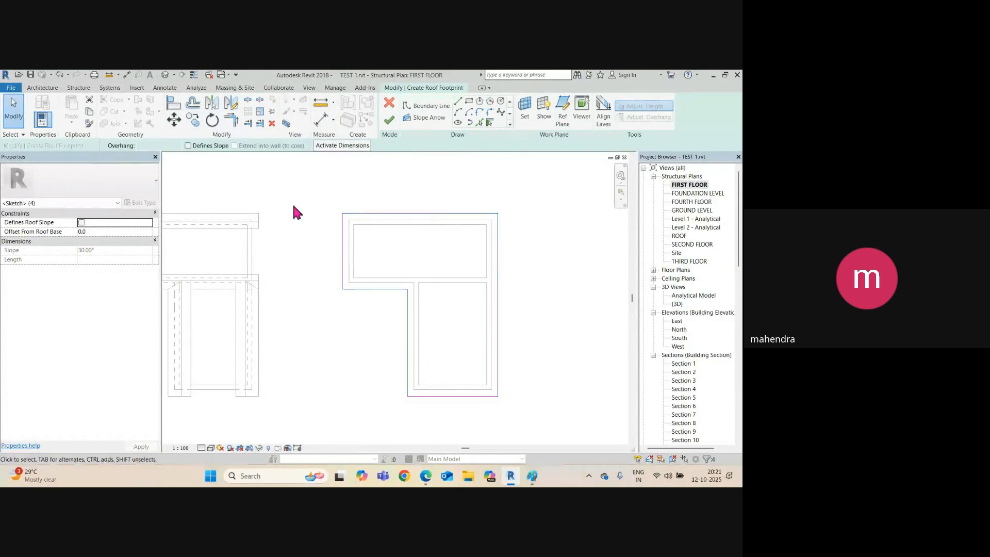
{"action": "left_click", "coordinate": [188, 146]}
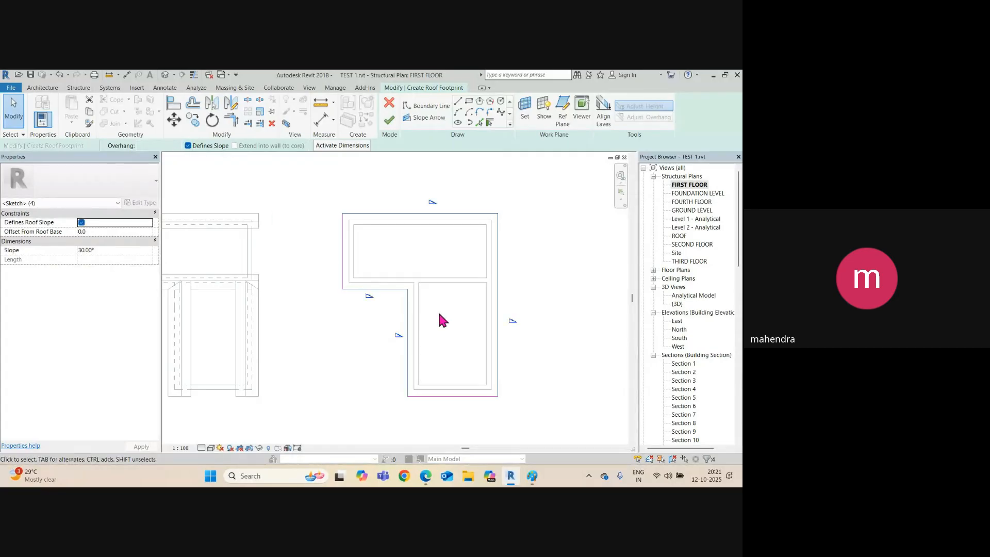
{"action": "left_click", "coordinate": [529, 287]}
Set all four sloped lines to 15° and finish the roof.
{"action": "left_click", "coordinate": [498, 326]}
{"action": "left_click", "coordinate": [520, 320]}
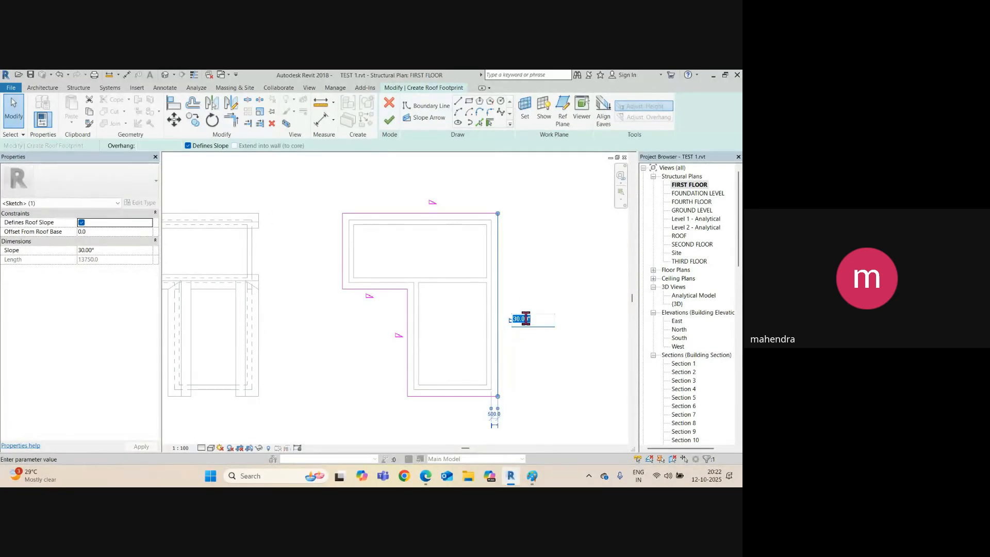
{"action": "type", "text": "15"}
{"action": "left_click", "coordinate": [408, 346]}
{"action": "left_click", "coordinate": [411, 334]}
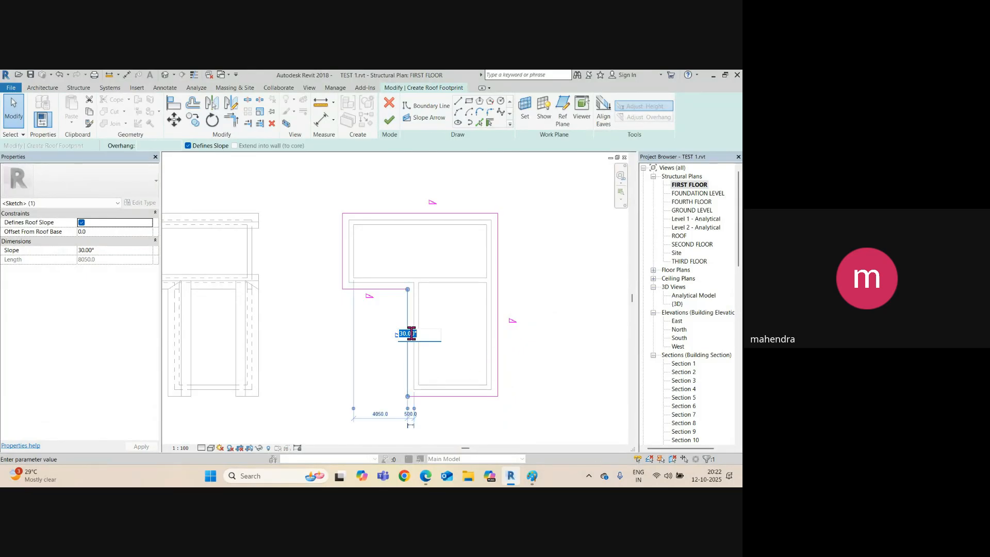
{"action": "left_click", "coordinate": [387, 290]}
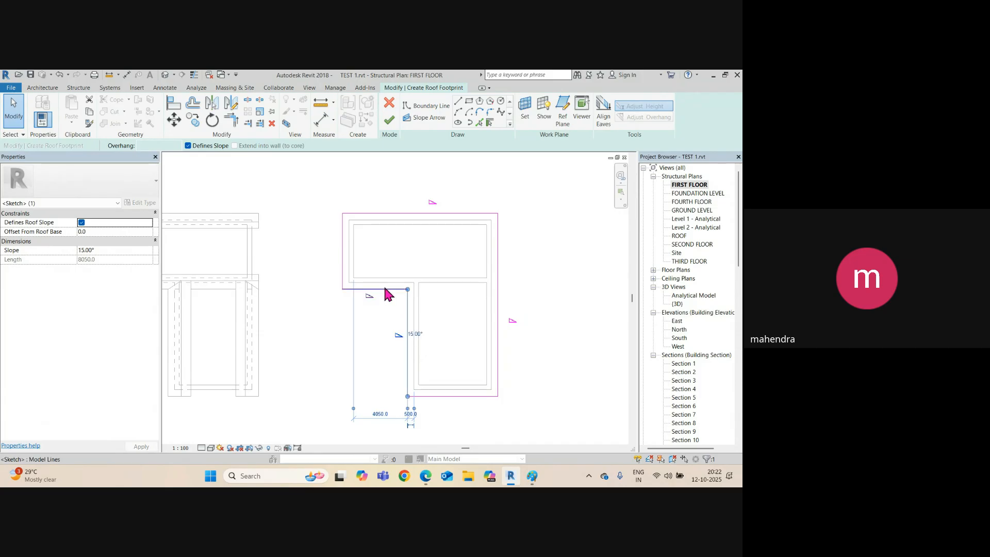
{"action": "left_click", "coordinate": [378, 294]}
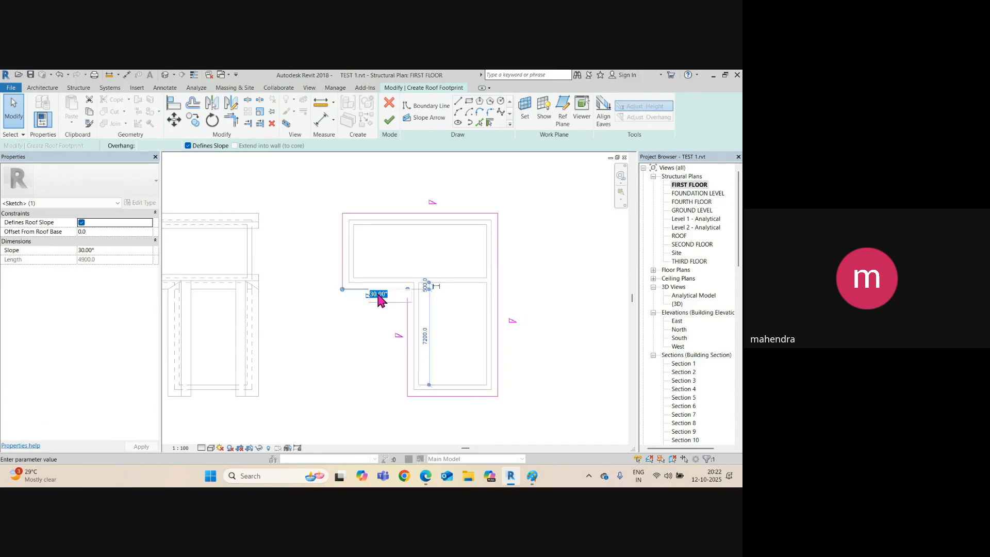
{"action": "type", "text": "15"}
{"action": "left_click", "coordinate": [360, 343]}
{"action": "left_click", "coordinate": [458, 213]}
{"action": "left_click", "coordinate": [442, 200]}
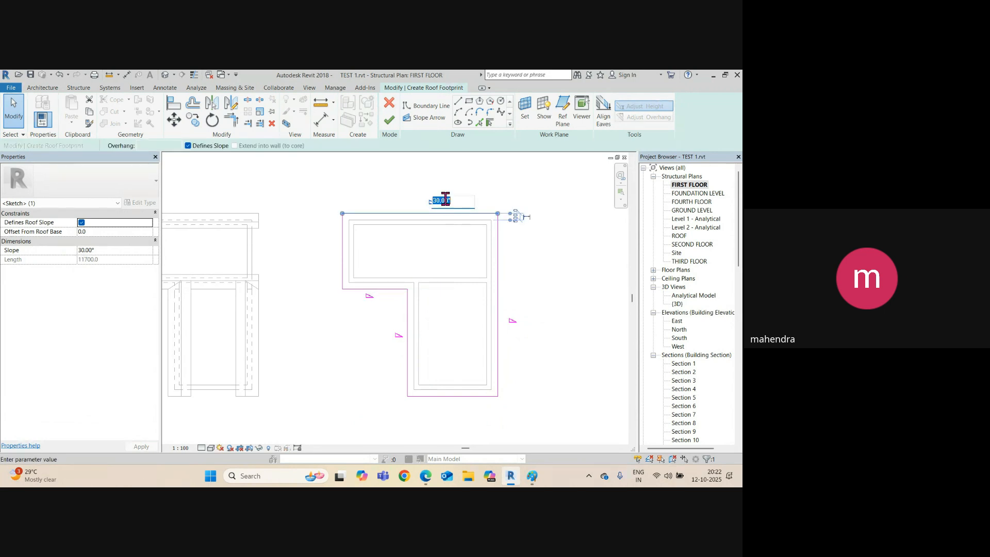
{"action": "key", "text": "Return"}
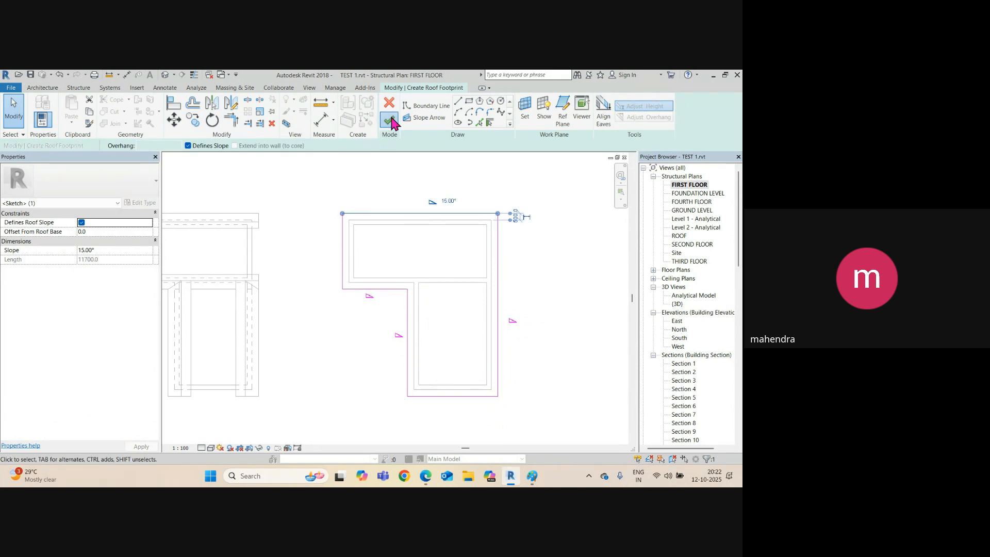
{"action": "left_click", "coordinate": [389, 121]}
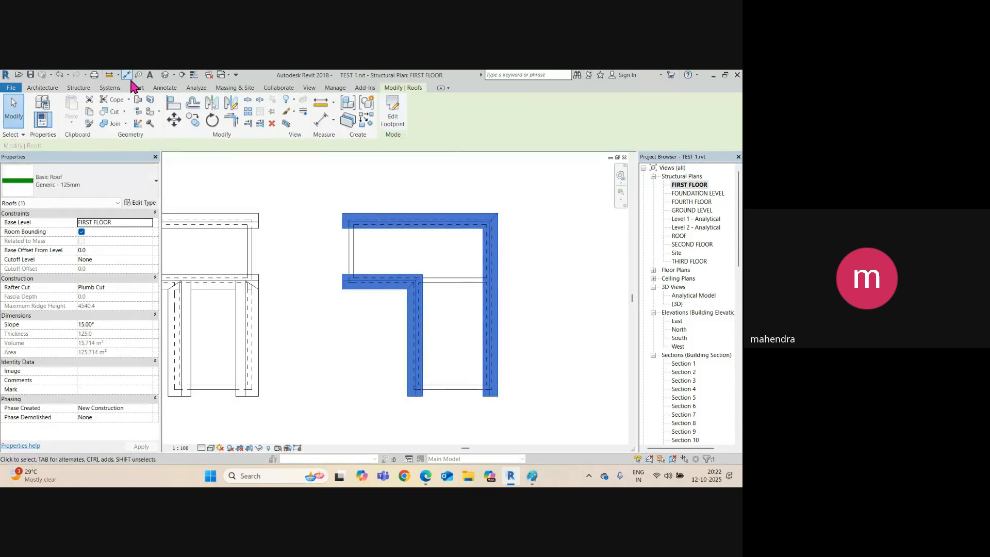
{"action": "left_click", "coordinate": [165, 75]}
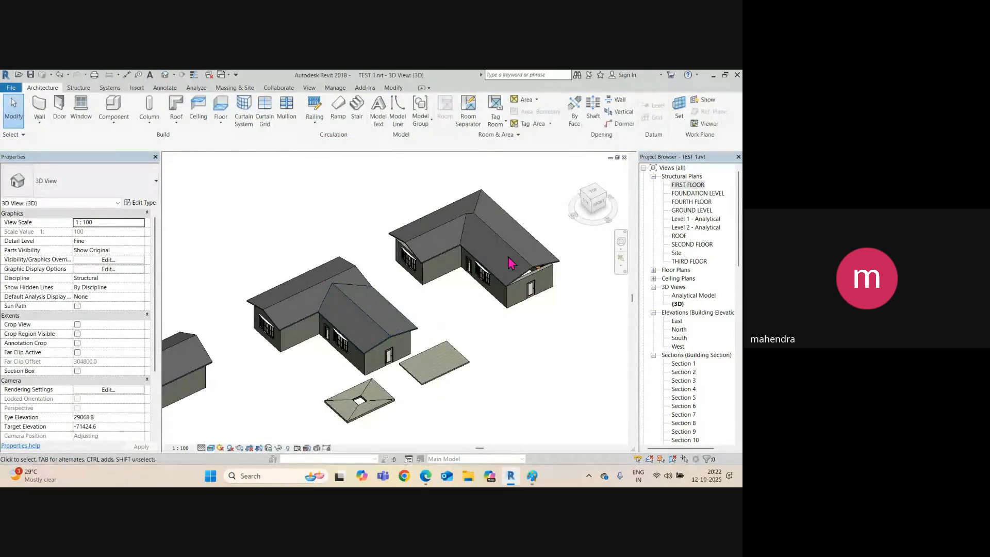
{"action": "scroll", "coordinate": [510, 263], "scroll_direction": "up", "scroll_amount": 2}
{"action": "middle_click_drag", "start_coordinate": [504, 311], "coordinate": [510, 283], "text": "shift"}
{"action": "scroll", "coordinate": [442, 240], "scroll_direction": "up", "scroll_amount": 5}
{"action": "scroll", "coordinate": [459, 268], "scroll_direction": "down", "scroll_amount": 5}
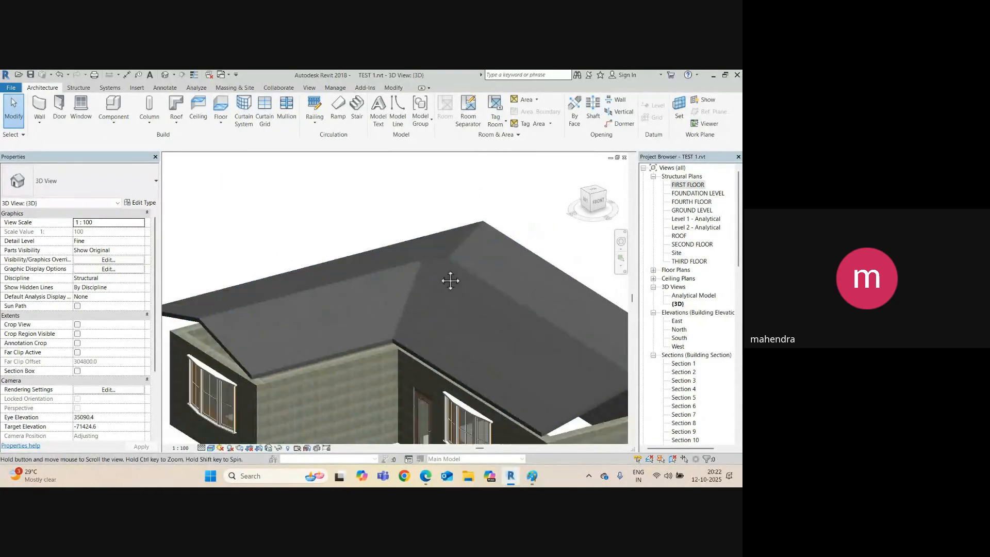
{"action": "scroll", "coordinate": [423, 223], "scroll_direction": "up", "scroll_amount": 2}
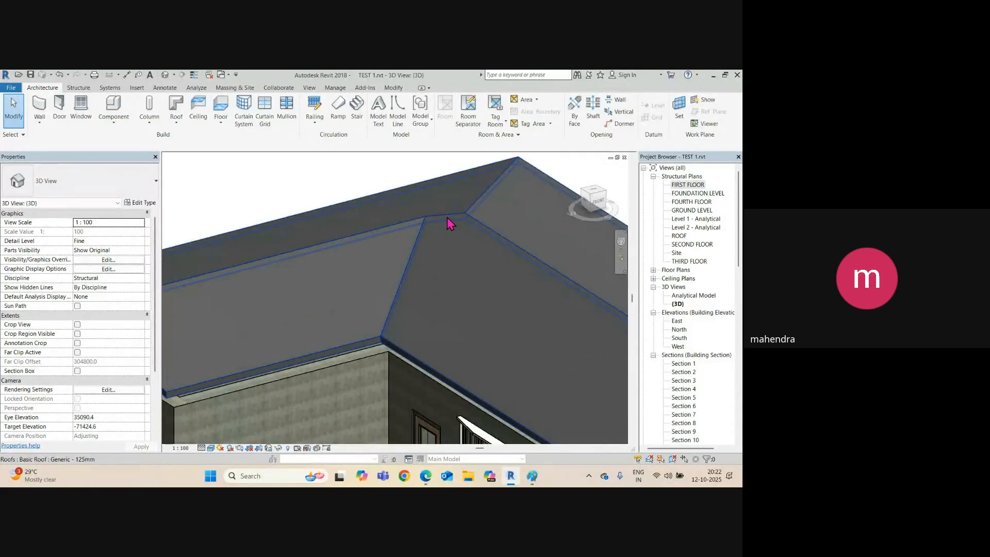
{"action": "scroll", "coordinate": [435, 230], "scroll_direction": "down", "scroll_amount": 4}
{"action": "middle_click_drag", "start_coordinate": [434, 251], "coordinate": [562, 361], "text": "shift"}
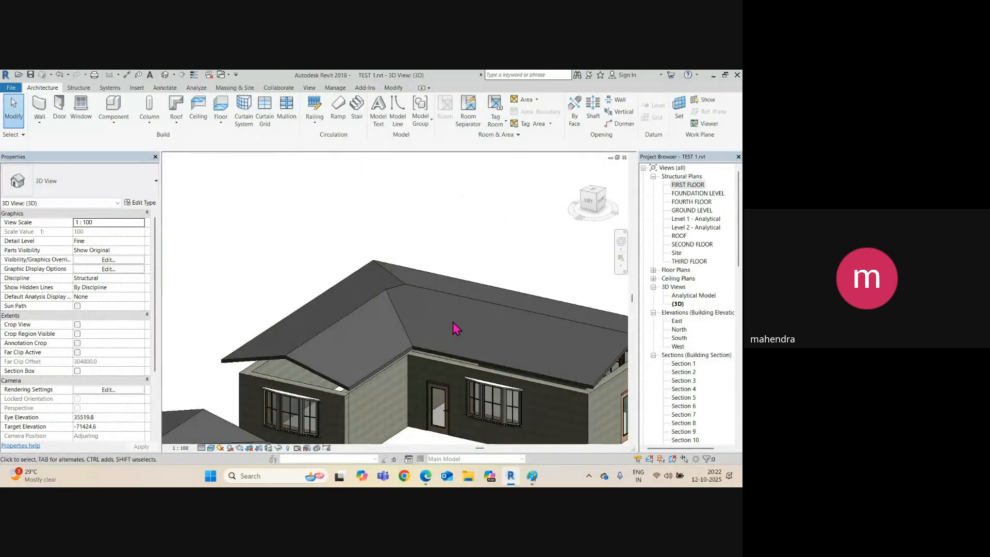
{"action": "scroll", "coordinate": [444, 322], "scroll_direction": "up", "scroll_amount": 4}
{"action": "middle_click_drag", "start_coordinate": [413, 305], "coordinate": [407, 289], "text": "shift"}
{"action": "middle_click_drag", "start_coordinate": [379, 376], "coordinate": [405, 227]}
{"action": "scroll", "coordinate": [402, 263], "scroll_direction": "down", "scroll_amount": 3}
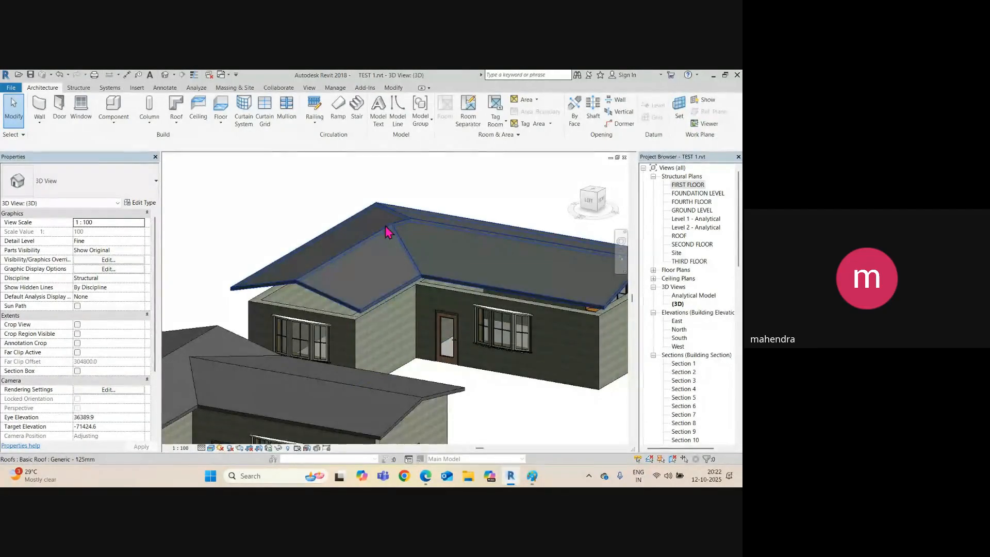
{"action": "scroll", "coordinate": [415, 227], "scroll_direction": "up", "scroll_amount": 3}
{"action": "middle_click_drag", "start_coordinate": [424, 235], "coordinate": [402, 252], "text": "shift"}
{"action": "key", "text": "ctrl+Tab"}
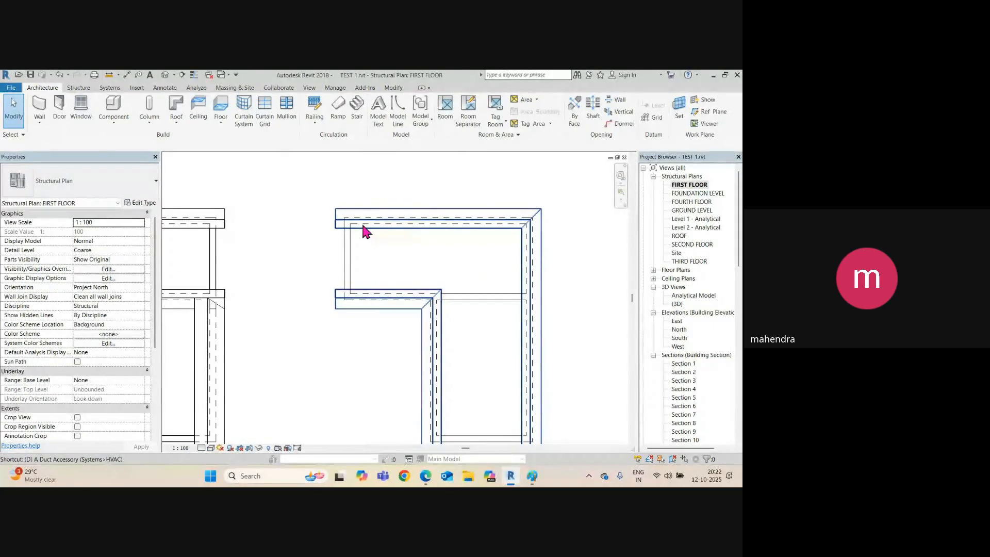
Add 4000 and 5100 aligned dimensions (DI) across the building's wings.
{"action": "key", "text": "d"}
{"action": "key", "text": "i"}
{"action": "left_click", "coordinate": [375, 226]}
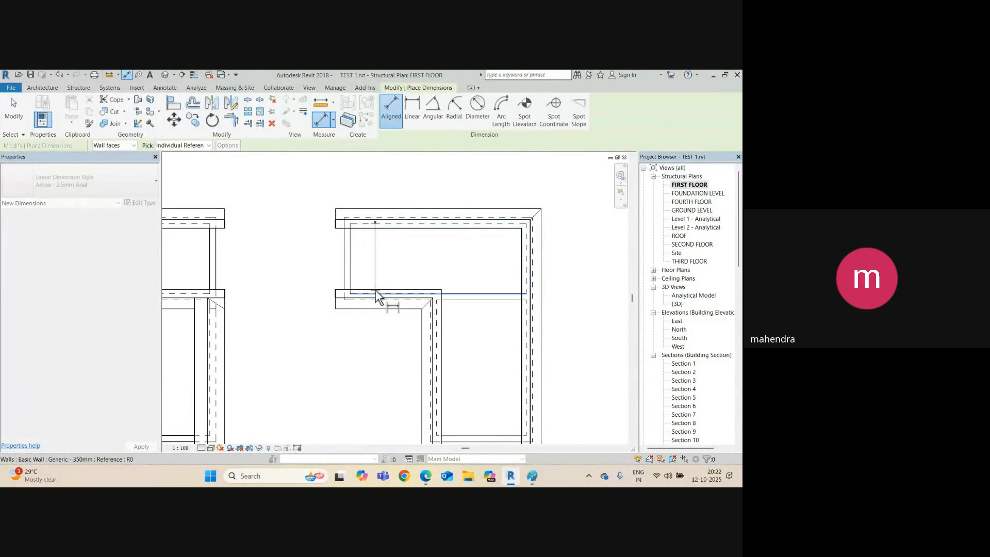
{"action": "left_click", "coordinate": [379, 298]}
{"action": "left_click", "coordinate": [287, 261]}
{"action": "middle_click_drag", "start_coordinate": [459, 390], "coordinate": [416, 325]}
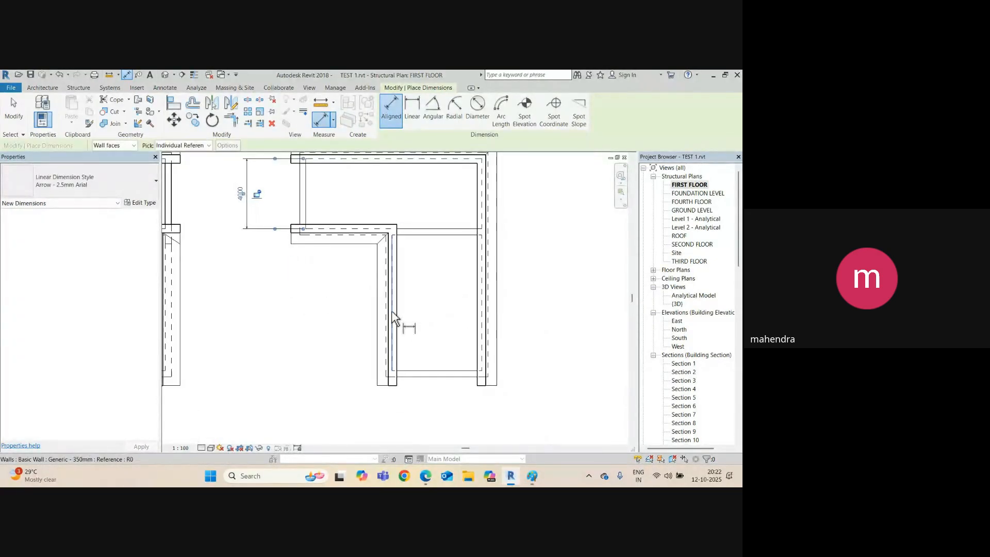
{"action": "left_click", "coordinate": [393, 323]}
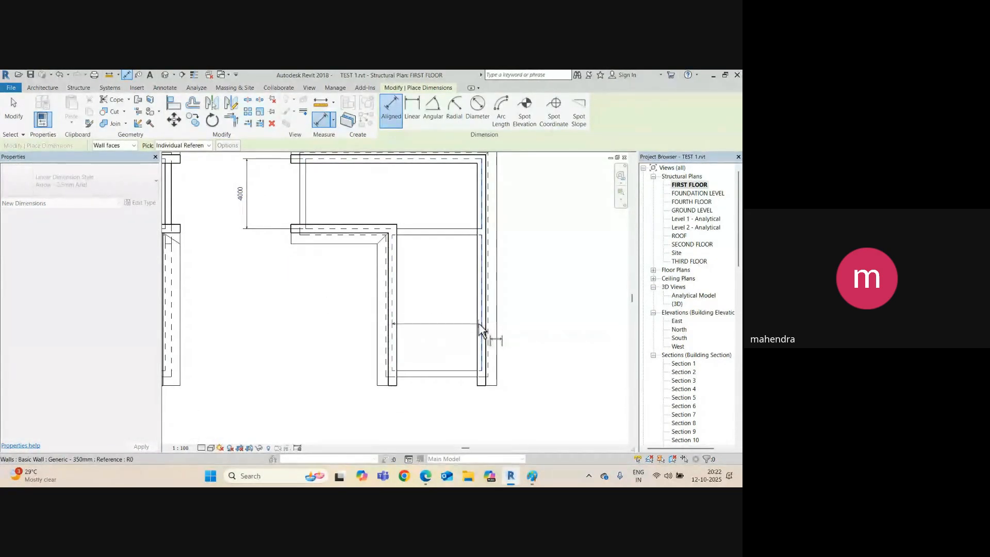
{"action": "left_click", "coordinate": [480, 328]}
{"action": "left_click", "coordinate": [444, 330]}
{"action": "scroll", "coordinate": [444, 330], "scroll_direction": "down", "scroll_amount": 2}
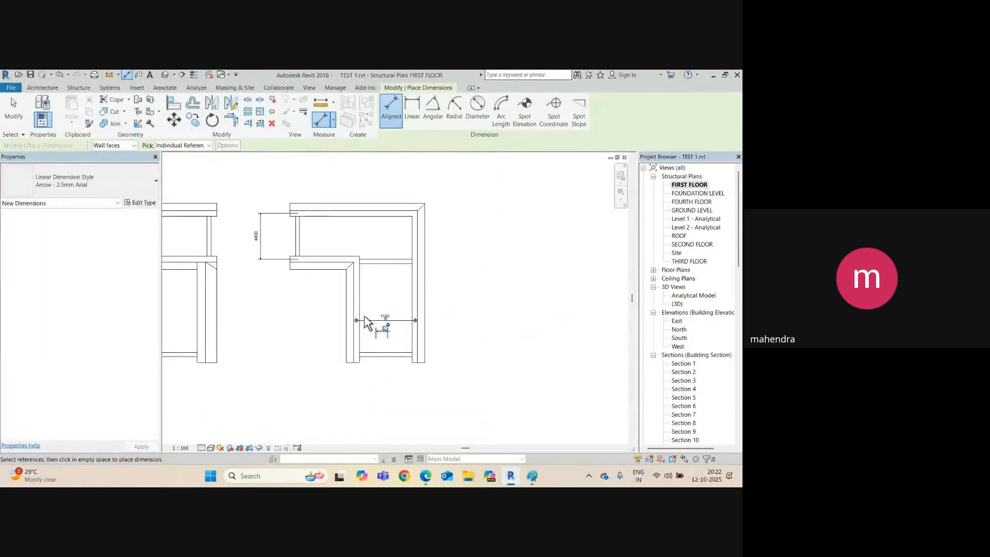
{"action": "key", "text": "Escape"}
{"action": "key", "text": "Tab"}
Select the six-wall chain of the left building and start a copy from a base point.
{"action": "left_click", "coordinate": [371, 352]}
{"action": "scroll", "coordinate": [365, 312], "scroll_direction": "down", "scroll_amount": 2}
{"action": "middle_click_drag", "start_coordinate": [365, 312], "coordinate": [317, 305]}
{"action": "left_click", "coordinate": [319, 306]}
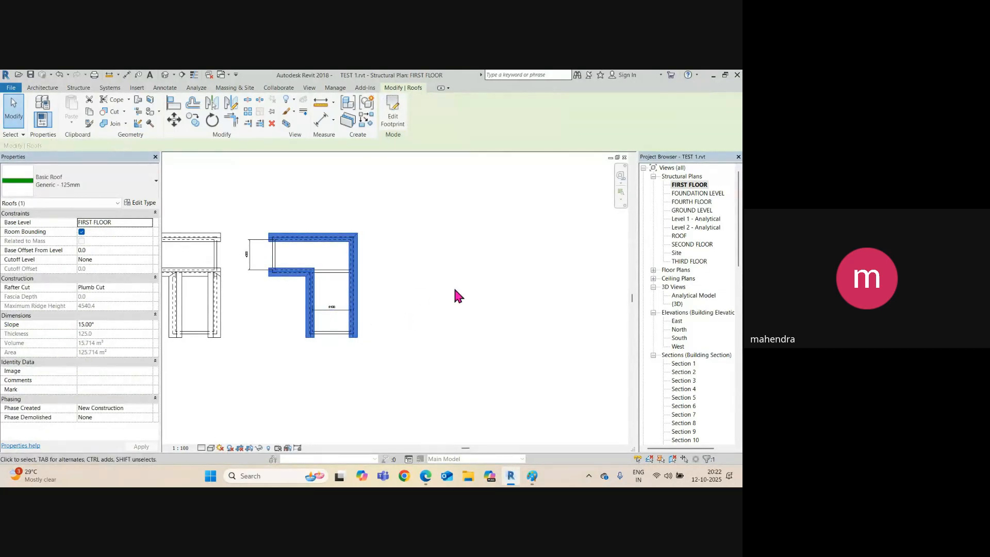
{"action": "key", "text": "Tab"}
{"action": "left_click", "coordinate": [341, 333]}
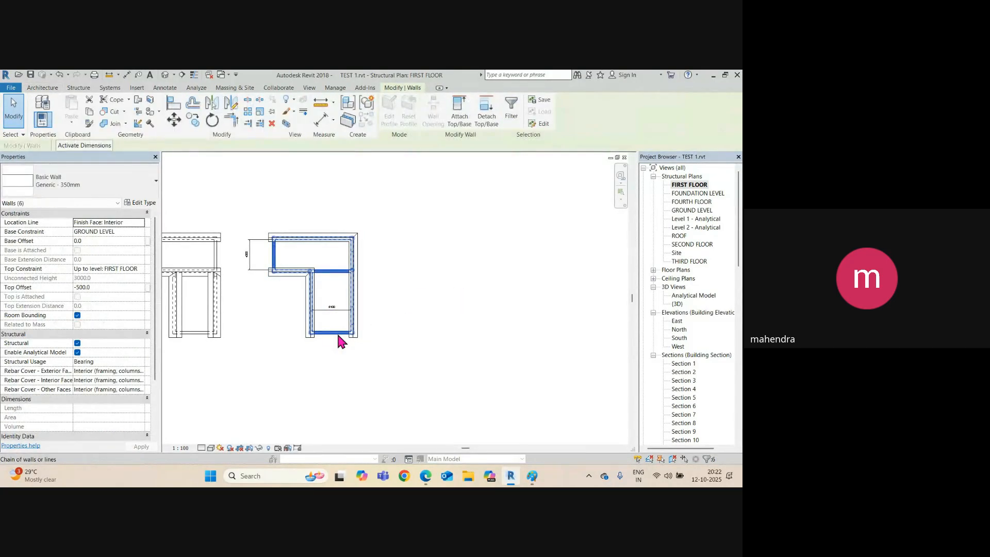
{"action": "key", "text": "c"}
{"action": "left_click", "coordinate": [337, 335]}
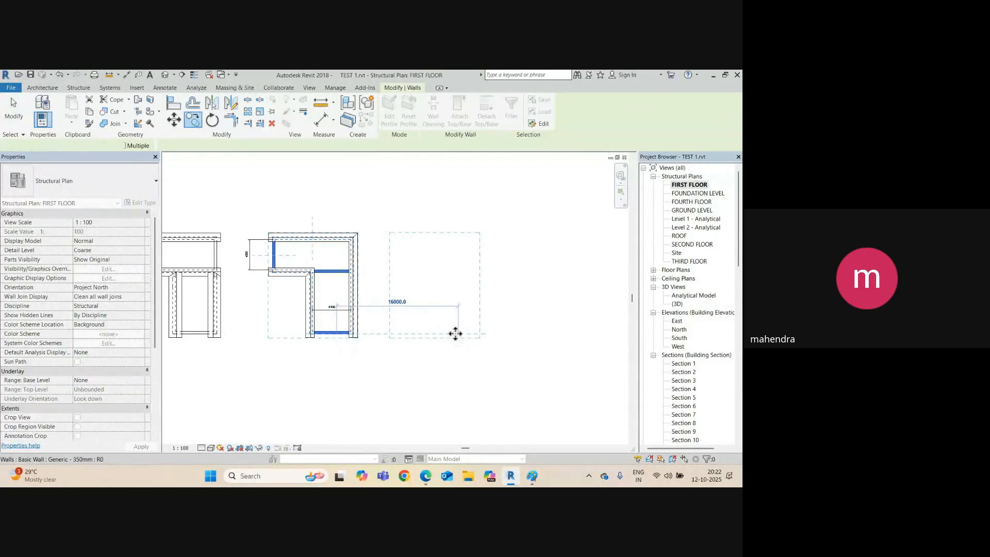
Place the wall copy 16000 mm to the right of the original.
{"action": "left_click", "coordinate": [455, 334]}
{"action": "scroll", "coordinate": [454, 283], "scroll_direction": "up", "scroll_amount": 3}
{"action": "key", "text": "Escape"}
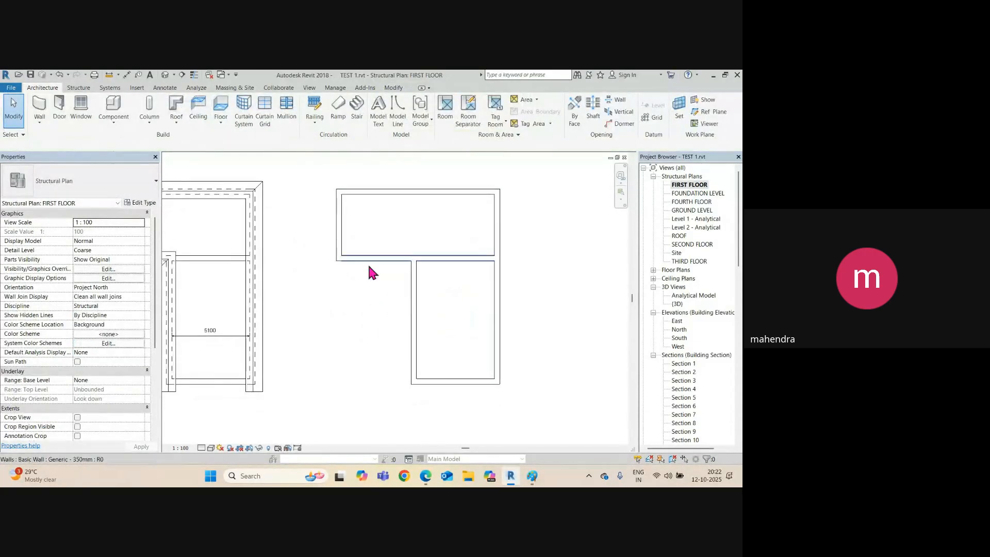
Move the lower wing's inner wall so the wing is 4000 mm wide instead of 5100.
{"action": "left_click", "coordinate": [369, 194]}
{"action": "left_click", "coordinate": [502, 305]}
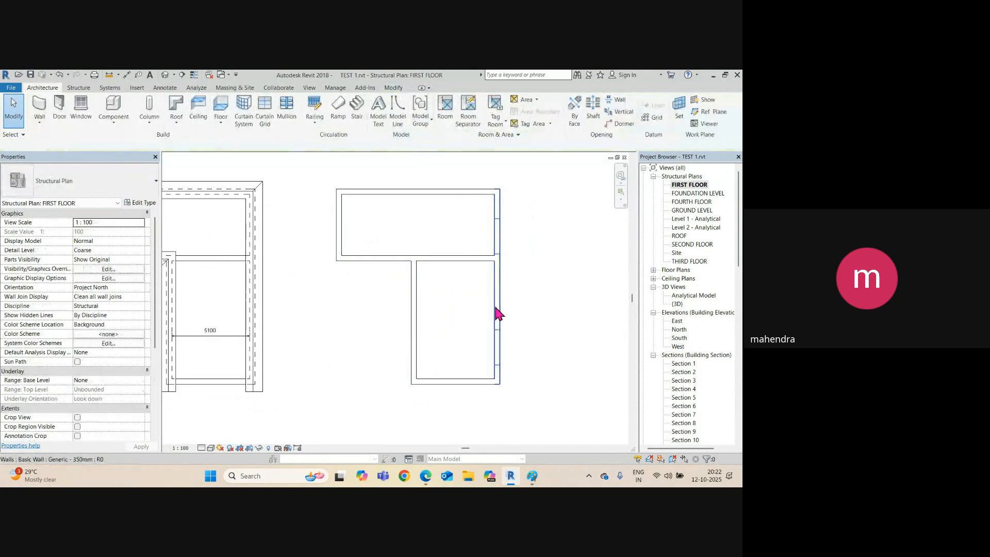
{"action": "left_click", "coordinate": [495, 303]}
{"action": "left_click", "coordinate": [456, 412]}
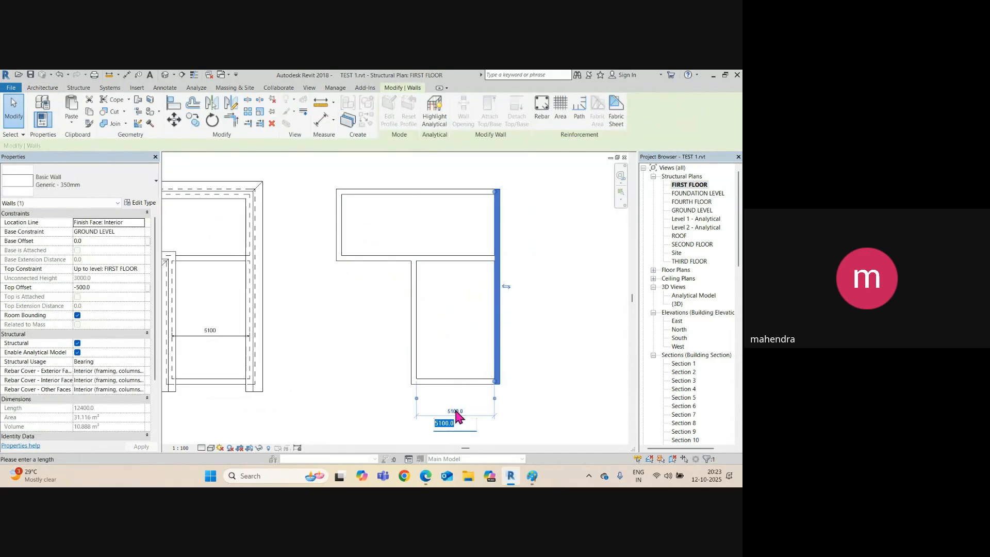
{"action": "left_click", "coordinate": [415, 339]}
{"action": "left_click", "coordinate": [462, 409]}
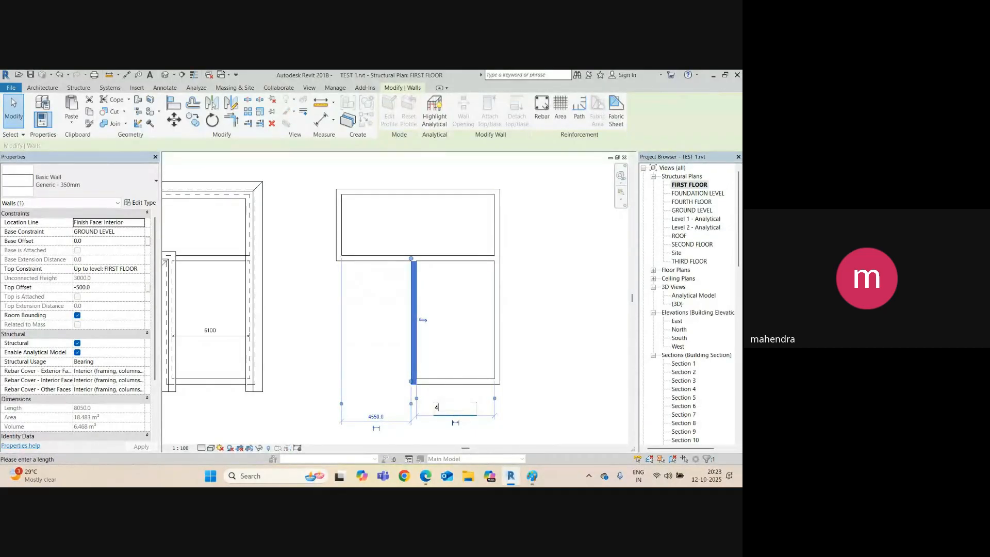
{"action": "key", "text": "Return"}
{"action": "left_click", "coordinate": [479, 330]}
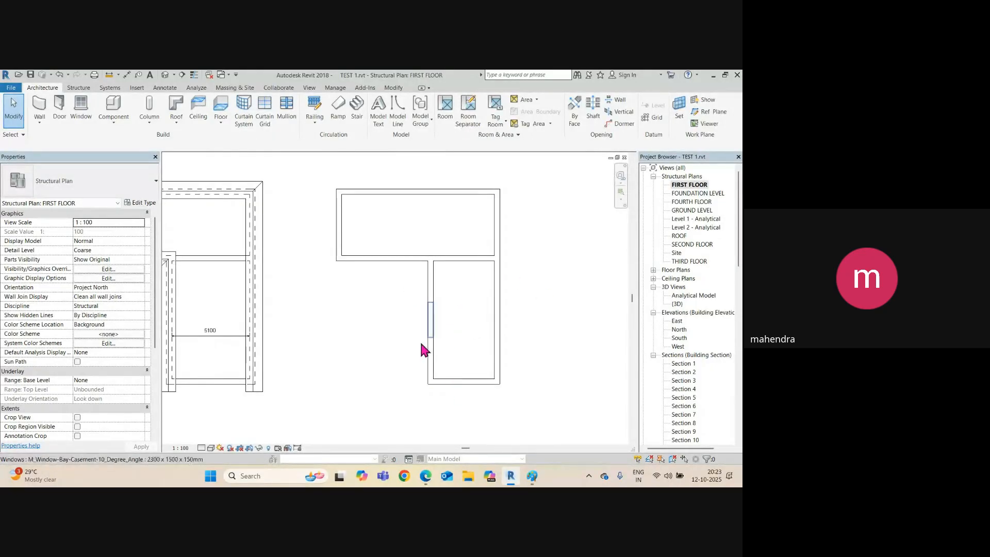
Add 4000 aligned dimensions across the upper room and the lower wing.
{"action": "key", "text": "i"}
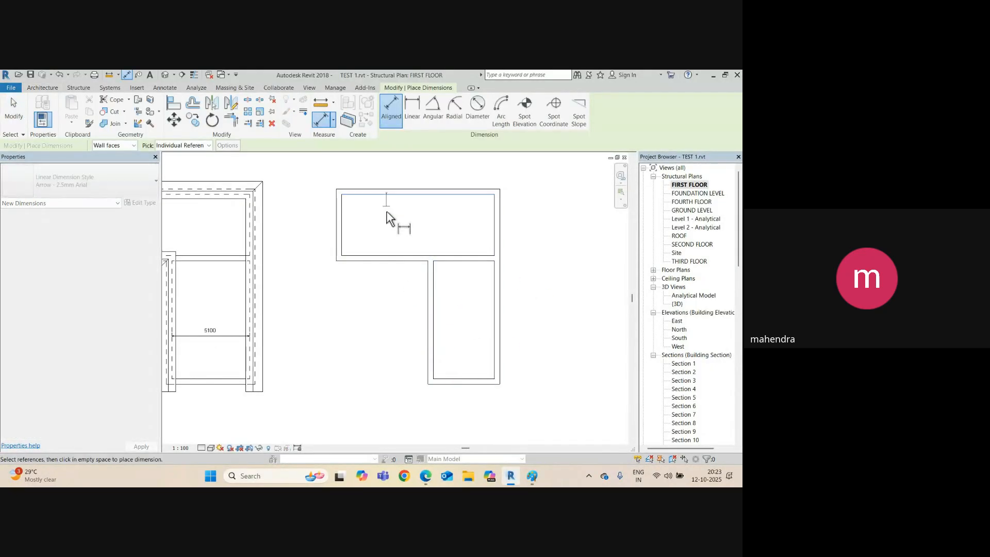
{"action": "left_click", "coordinate": [389, 255]}
{"action": "left_click", "coordinate": [382, 241]}
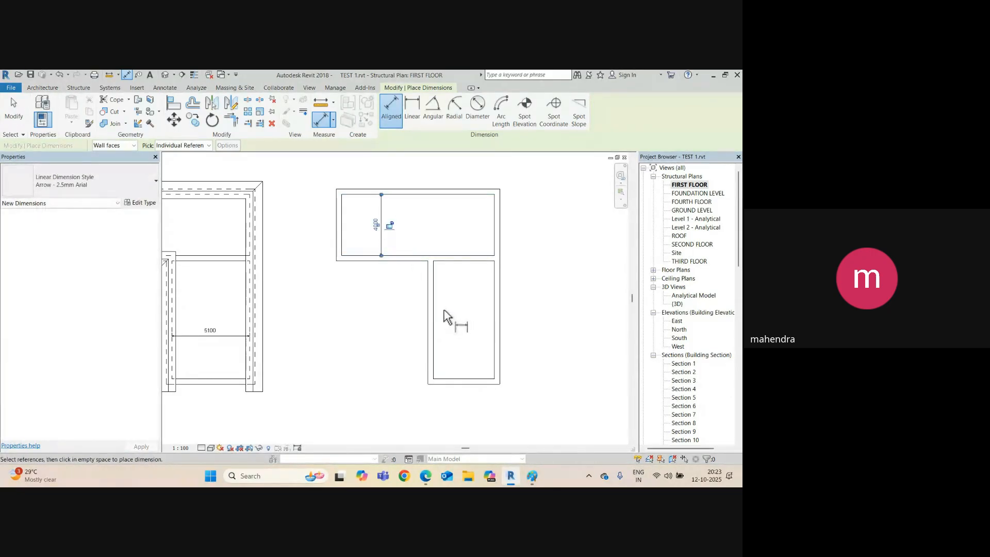
{"action": "left_click", "coordinate": [435, 367]}
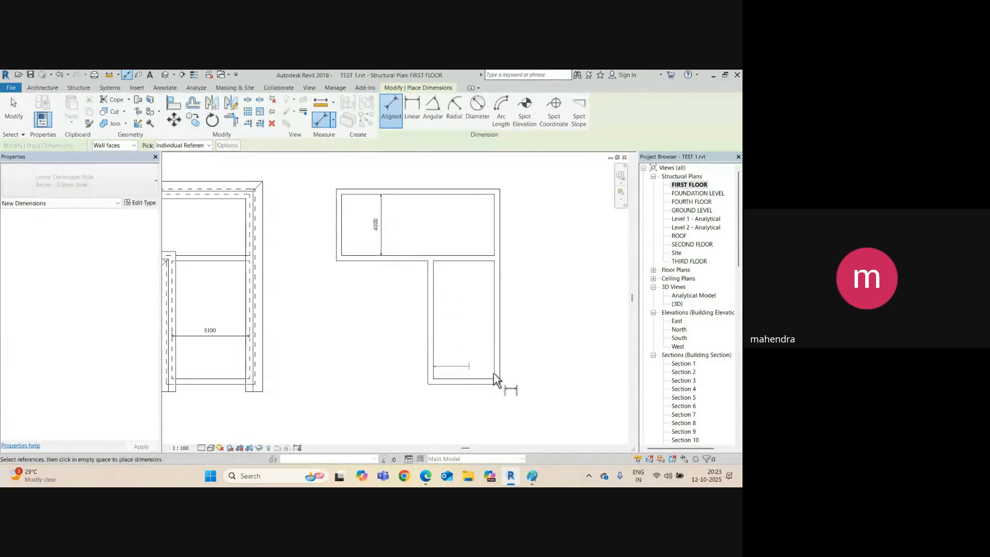
{"action": "left_click", "coordinate": [492, 370]}
{"action": "left_click", "coordinate": [464, 361]}
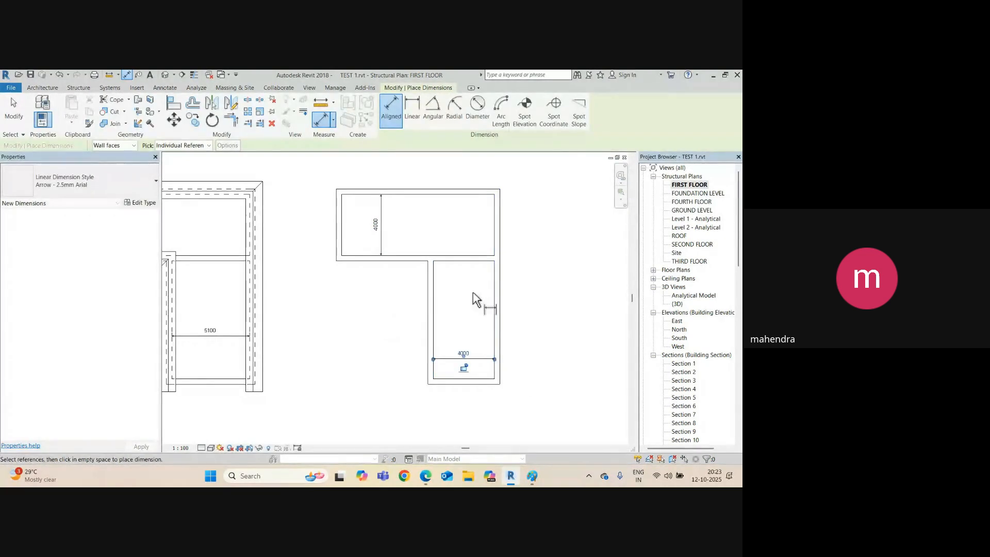
{"action": "key", "text": "Escape"}
{"action": "key", "text": "Escape"}
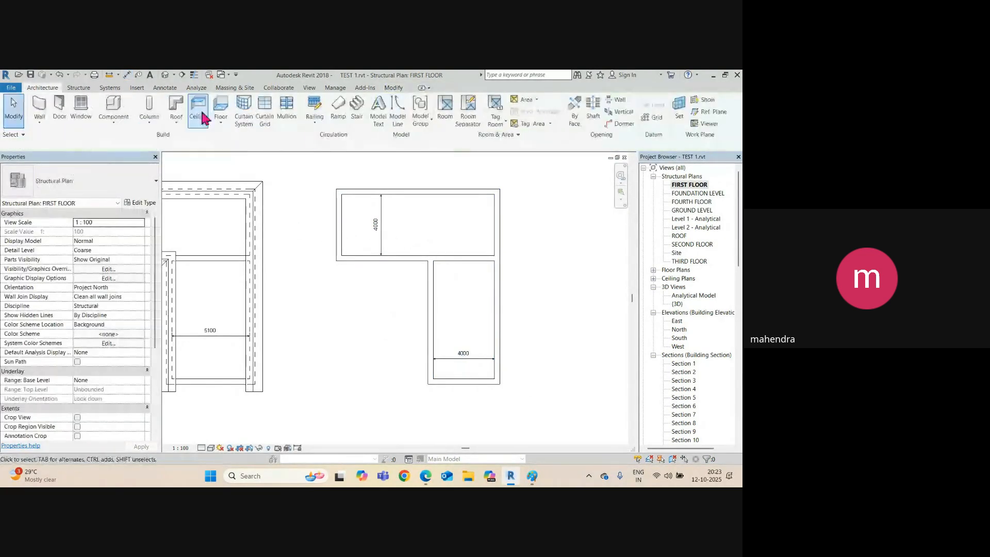
Start a Roof by Footprint and pick boundary lines 500 mm outside all the walls.
{"action": "left_click", "coordinate": [177, 125]}
{"action": "left_click", "coordinate": [196, 140]}
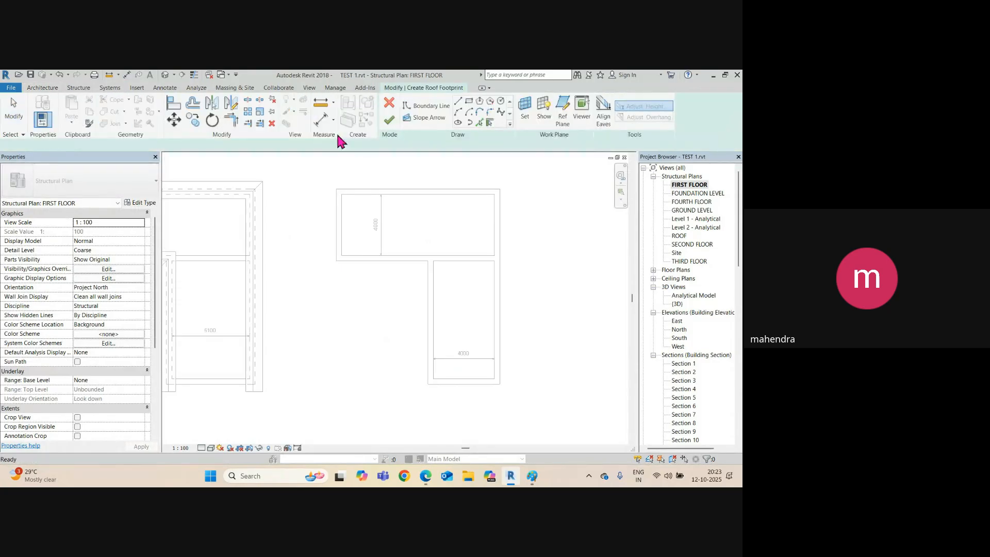
{"action": "left_click", "coordinate": [479, 123]}
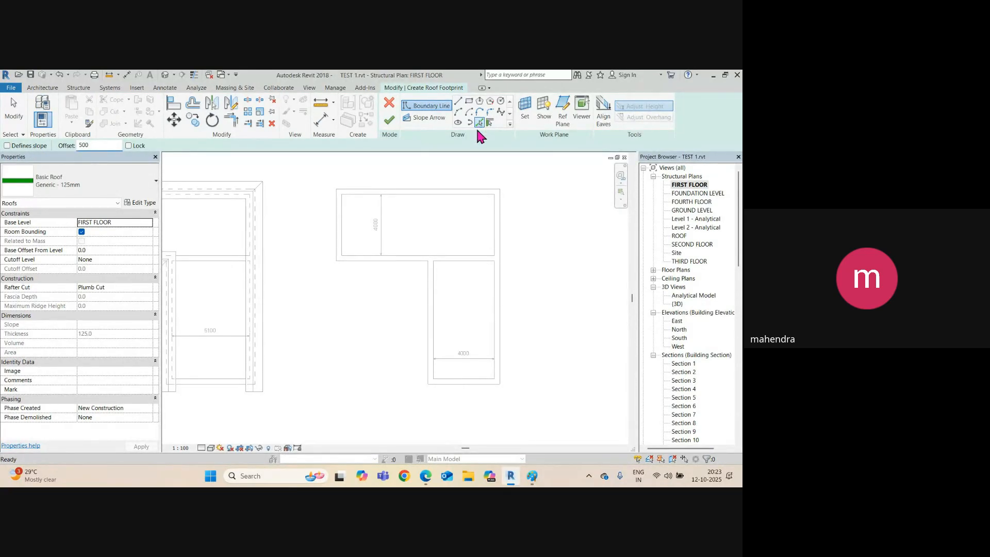
{"action": "left_click", "coordinate": [445, 184]}
{"action": "left_click", "coordinate": [335, 223]}
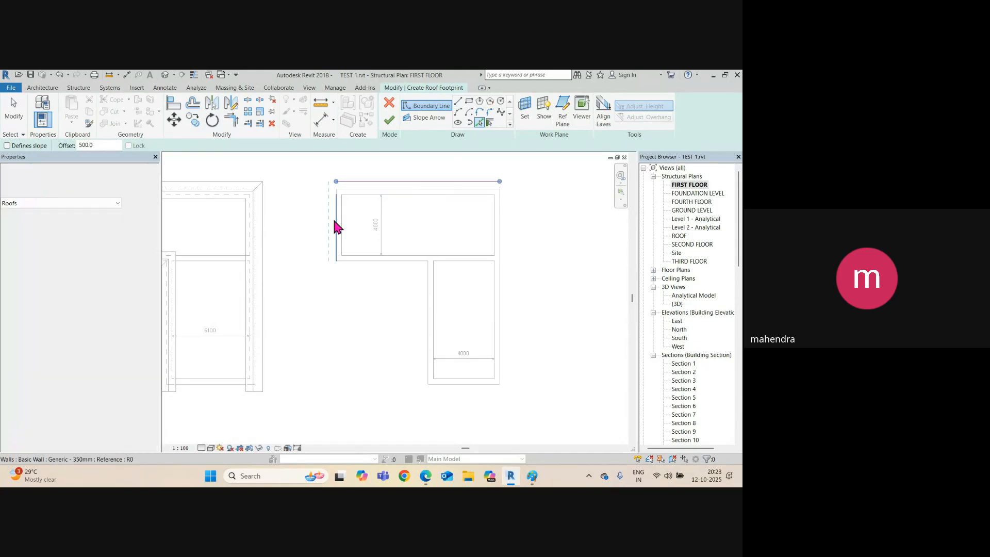
{"action": "left_click", "coordinate": [356, 260]}
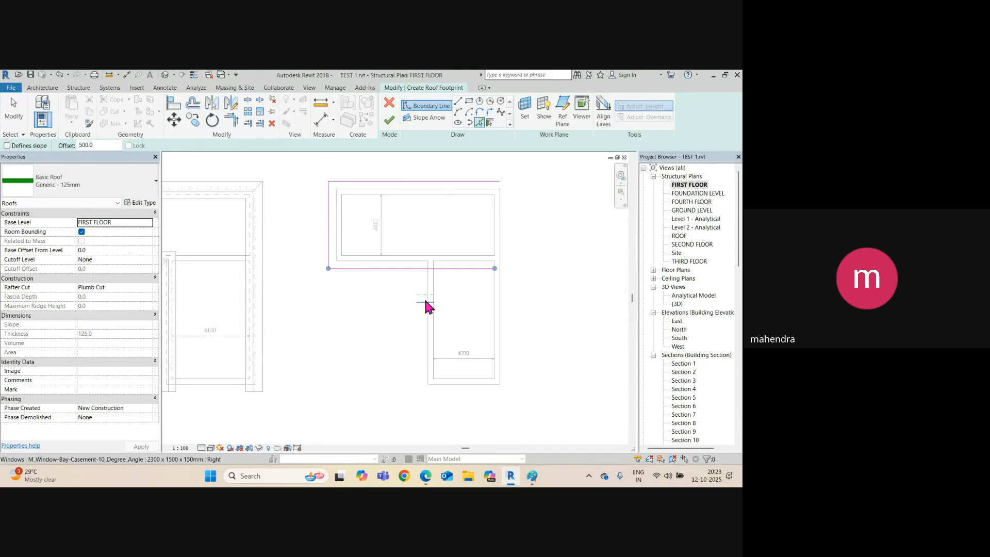
{"action": "left_click", "coordinate": [428, 309]}
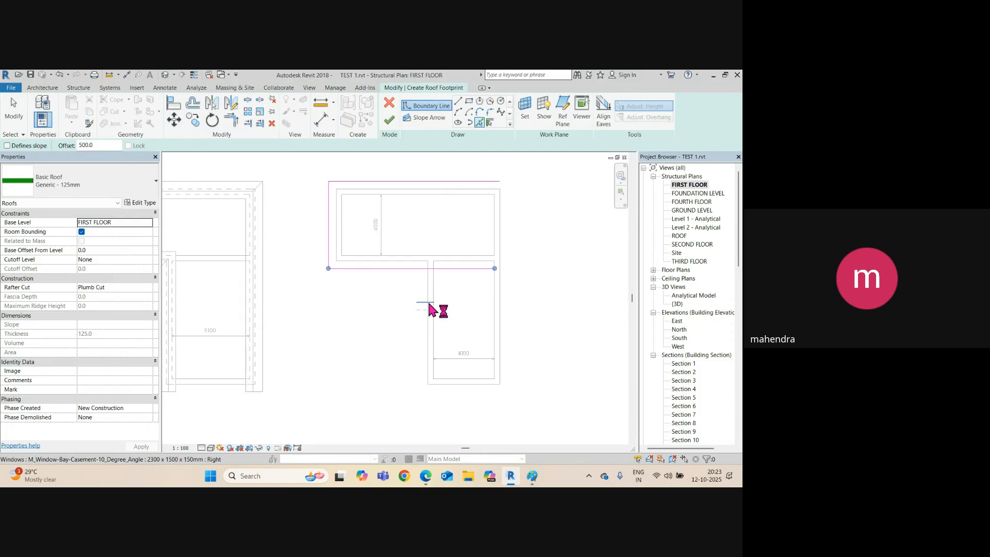
{"action": "left_click", "coordinate": [428, 334]}
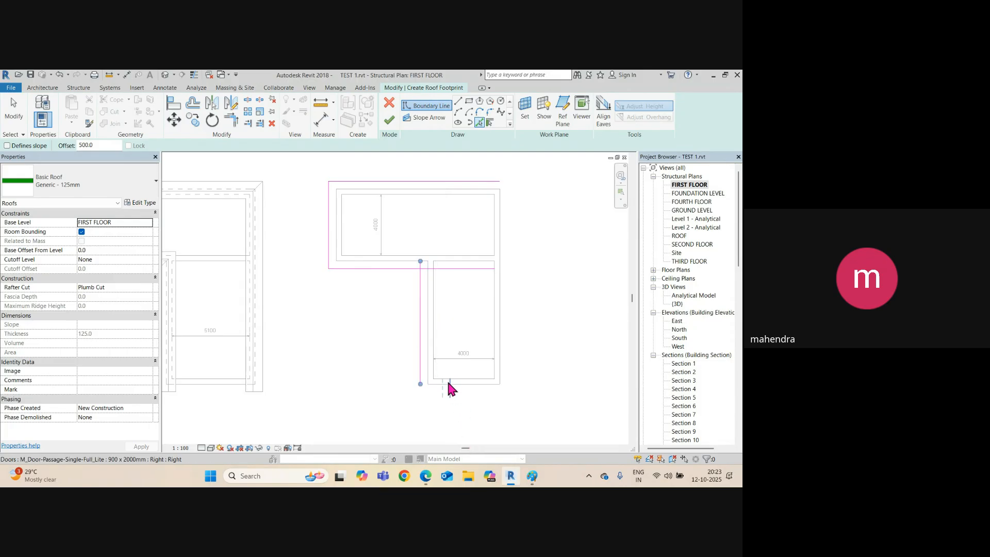
{"action": "left_click", "coordinate": [473, 385]}
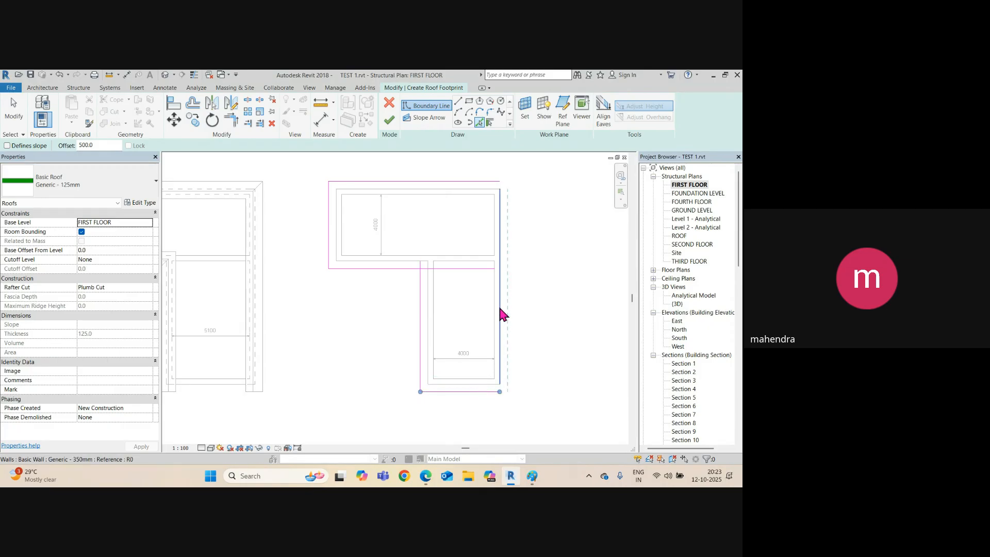
{"action": "left_click", "coordinate": [498, 209]}
{"action": "key", "text": "Escape"}
{"action": "key", "text": "Escape"}
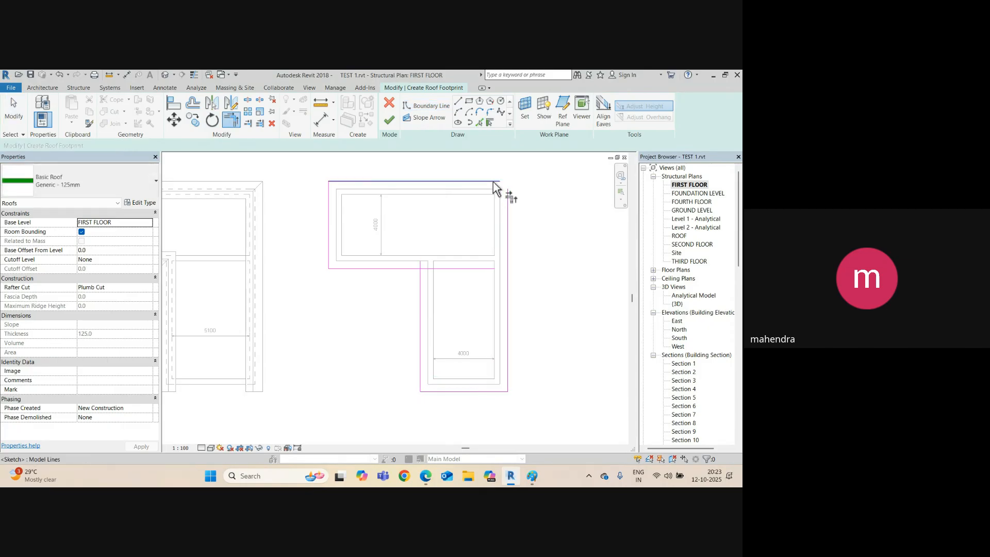
Trim the roof outline into clean corners, including the inner corner.
{"action": "left_click", "coordinate": [510, 197]}
{"action": "left_click", "coordinate": [409, 269]}
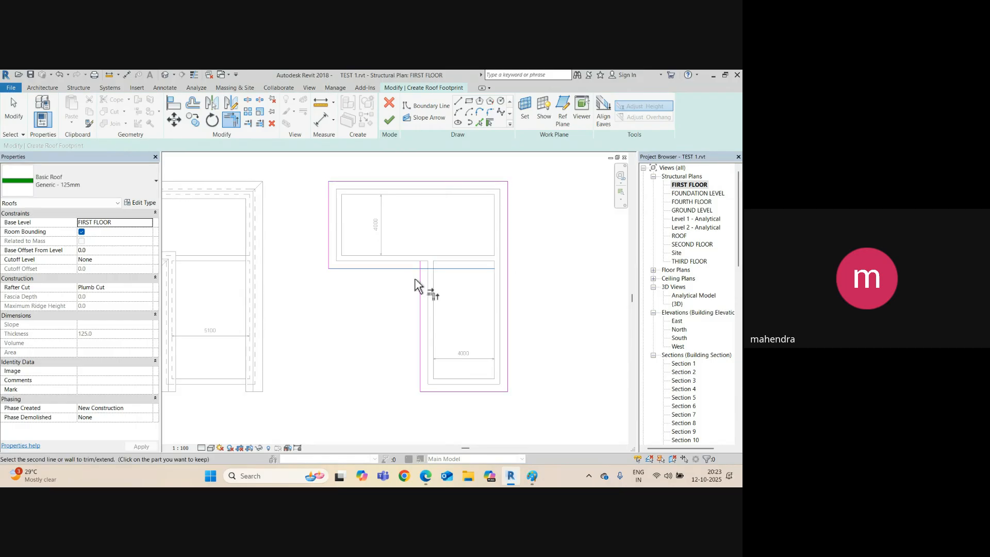
{"action": "left_click", "coordinate": [419, 290]}
{"action": "key", "text": "Escape"}
{"action": "key", "text": "Escape"}
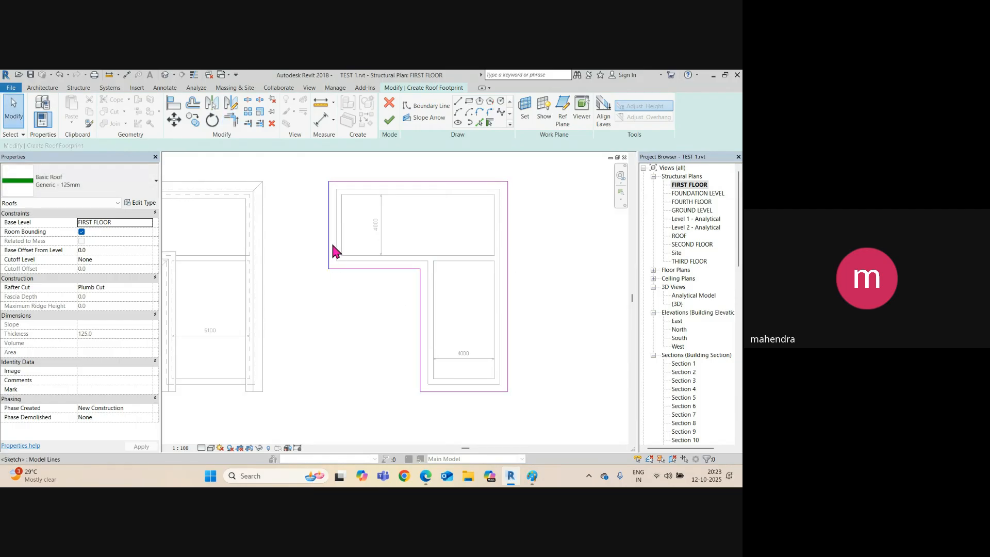
Make the chosen roof edges, including the right edge, define slope.
{"action": "left_click", "coordinate": [351, 268]}
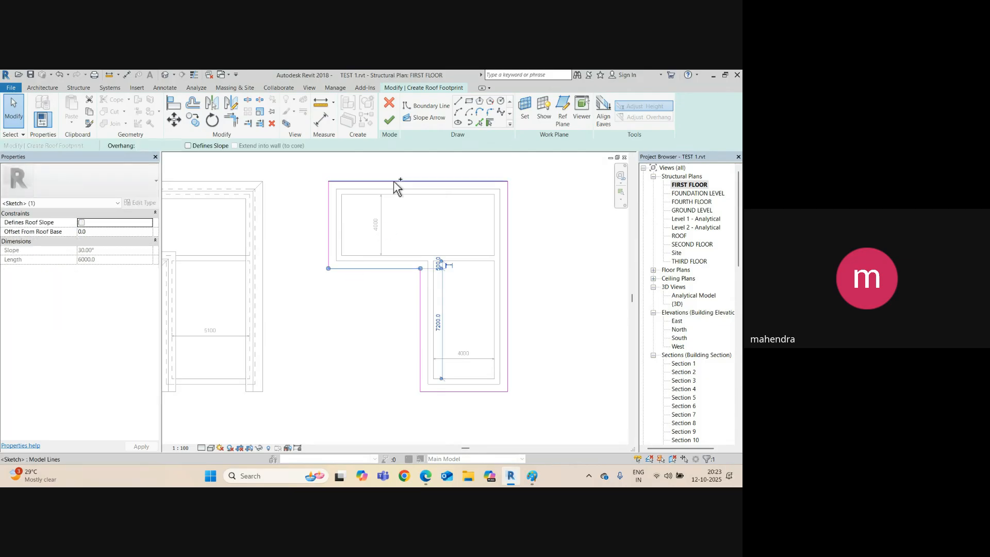
{"action": "left_click", "coordinate": [508, 333], "text": "ctrl"}
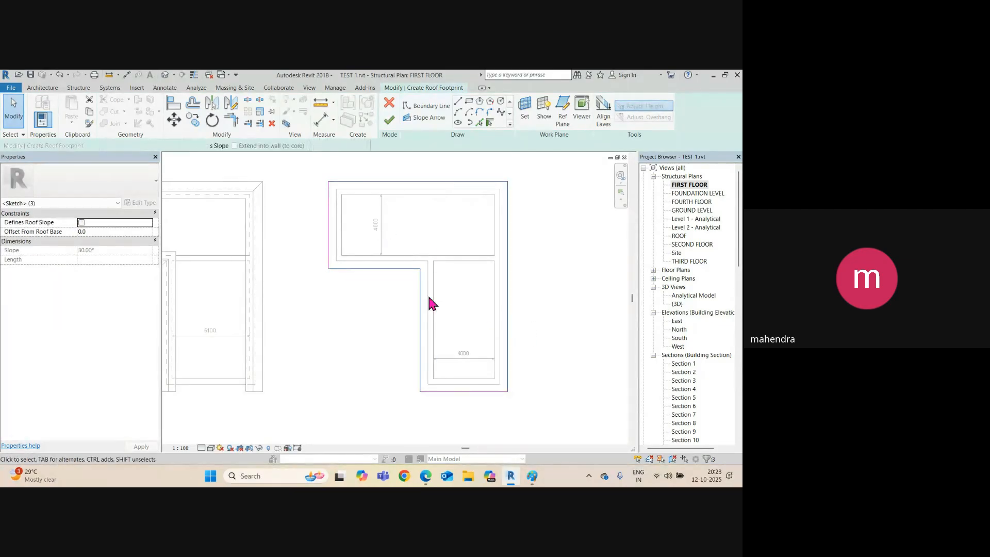
{"action": "left_click", "coordinate": [188, 145]}
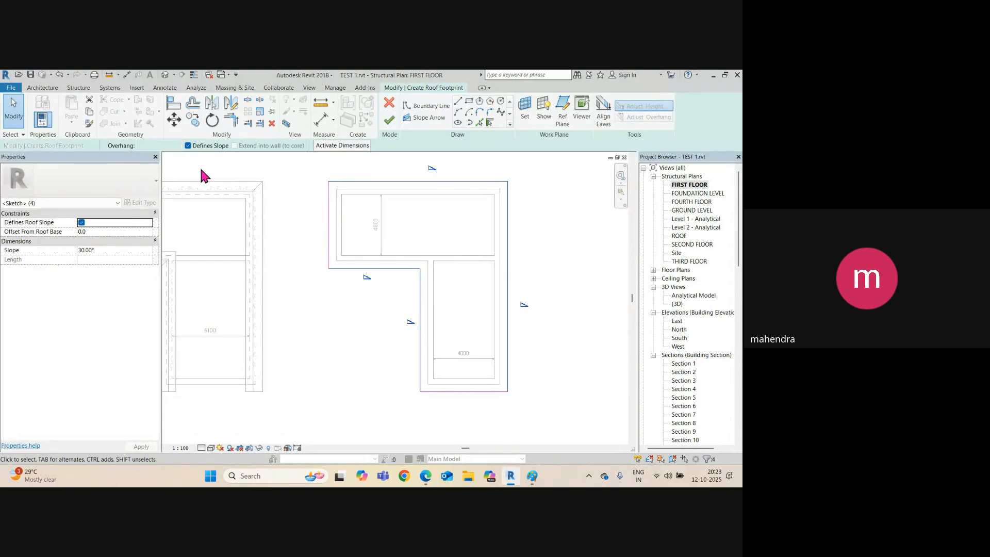
{"action": "left_click", "coordinate": [381, 305]}
Change the sloped edges from 30° to 15° and finish the roof.
{"action": "left_click", "coordinate": [380, 278]}
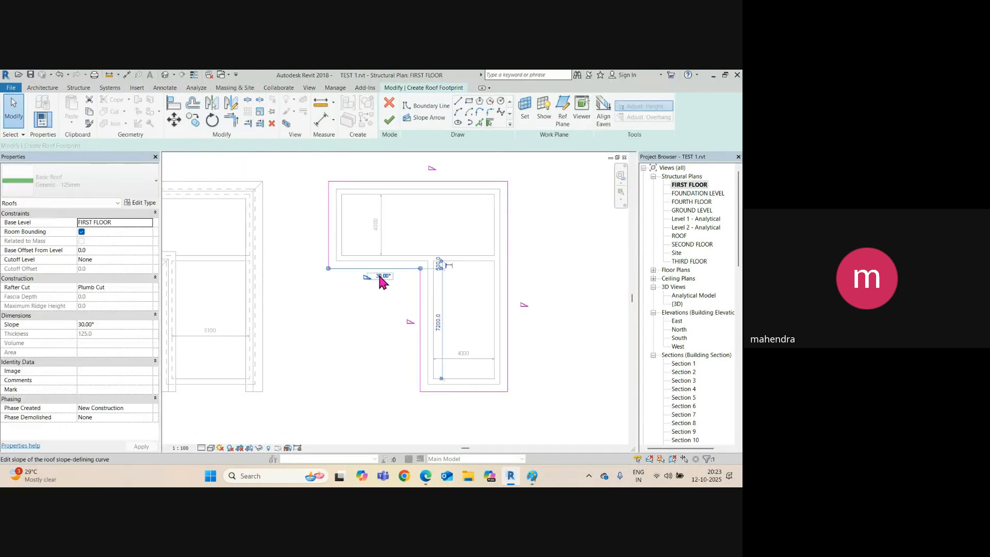
{"action": "left_click", "coordinate": [377, 275]}
{"action": "type", "text": "15"}
{"action": "key", "text": "Return"}
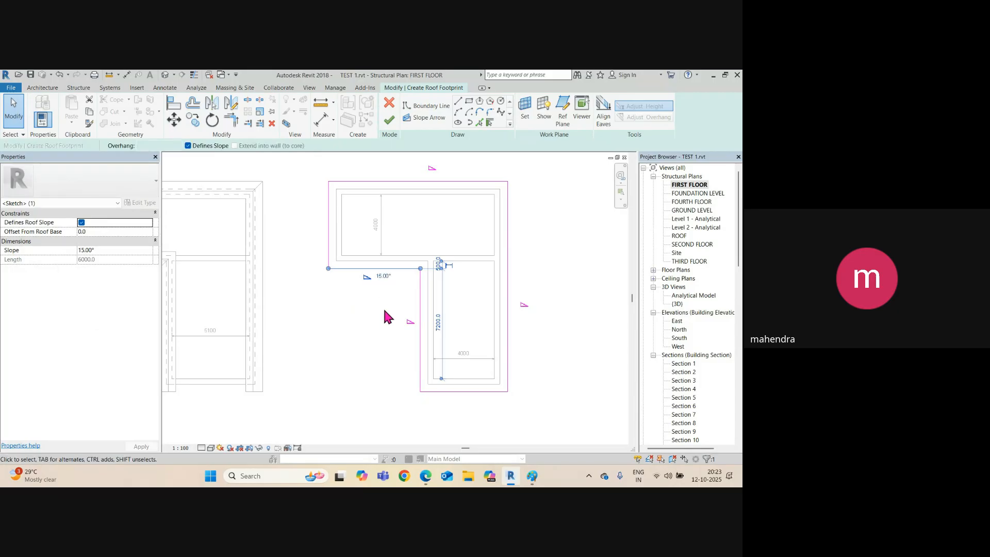
{"action": "left_click", "coordinate": [429, 181]}
{"action": "left_click", "coordinate": [447, 167]}
{"action": "type", "text": "15.00"}
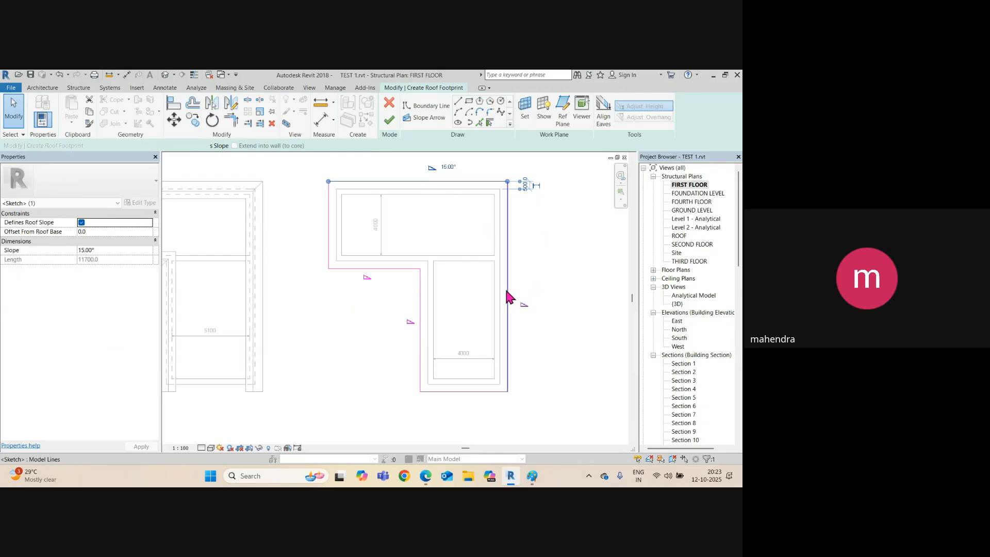
{"action": "left_click", "coordinate": [507, 288]}
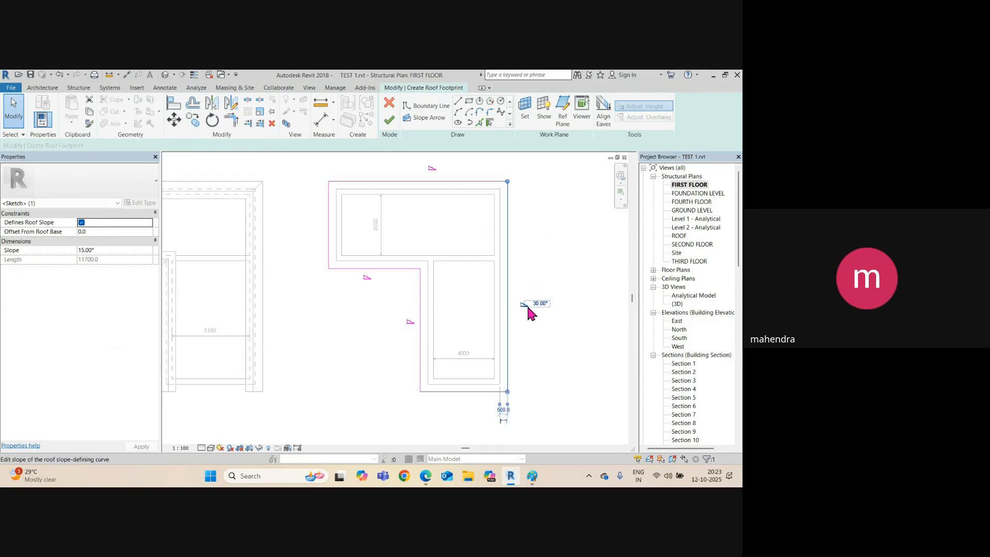
{"action": "left_click", "coordinate": [420, 331]}
{"action": "left_click", "coordinate": [418, 320]}
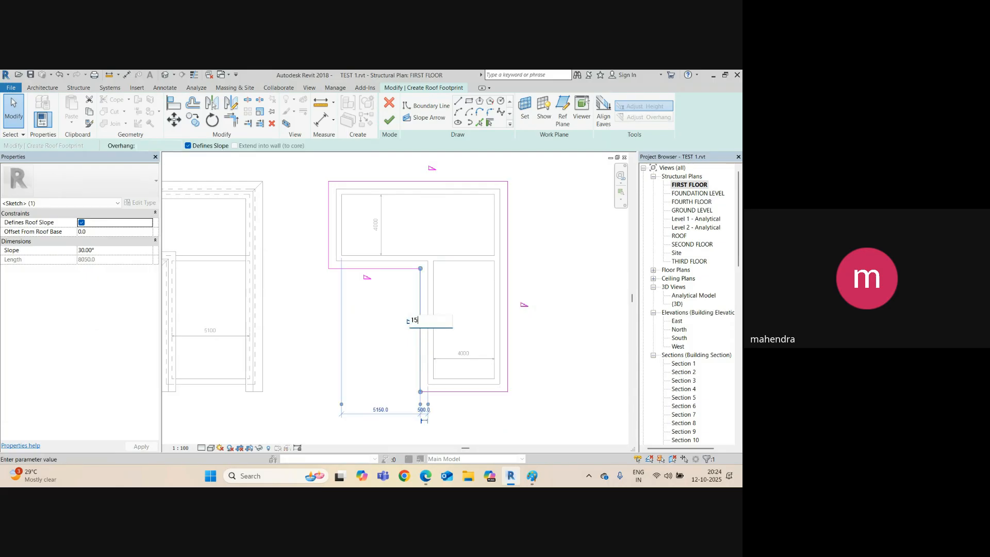
{"action": "left_click", "coordinate": [389, 120]}
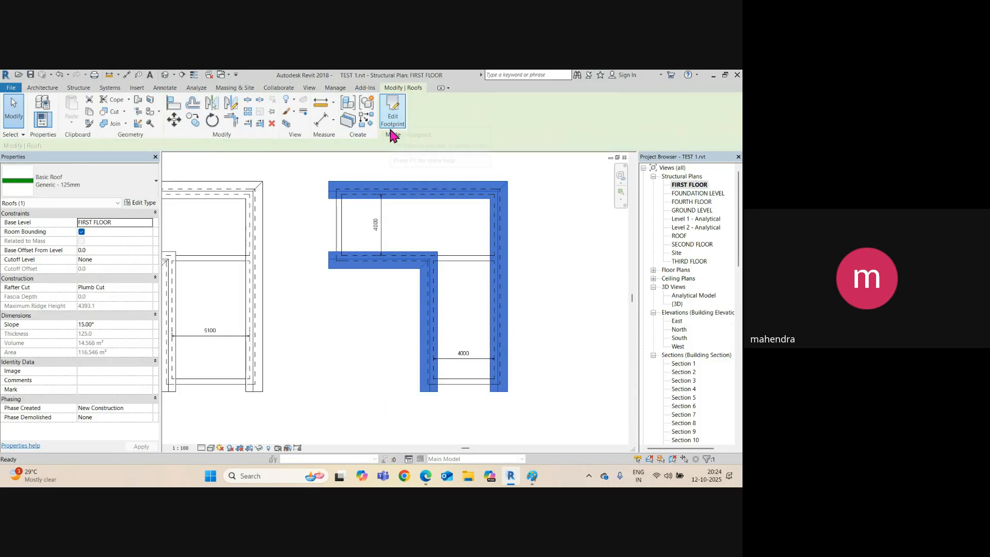
{"action": "left_click", "coordinate": [375, 312]}
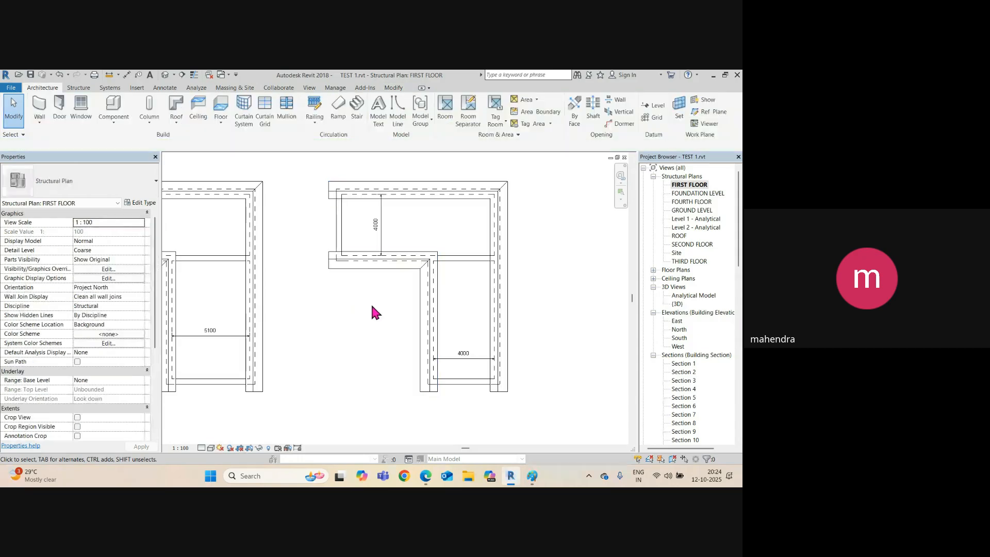
{"action": "left_click", "coordinate": [165, 75]}
{"action": "scroll", "coordinate": [428, 254], "scroll_direction": "down", "scroll_amount": 3}
{"action": "middle_click_drag", "start_coordinate": [442, 254], "coordinate": [397, 320]}
{"action": "scroll", "coordinate": [397, 320], "scroll_direction": "down", "scroll_amount": 2}
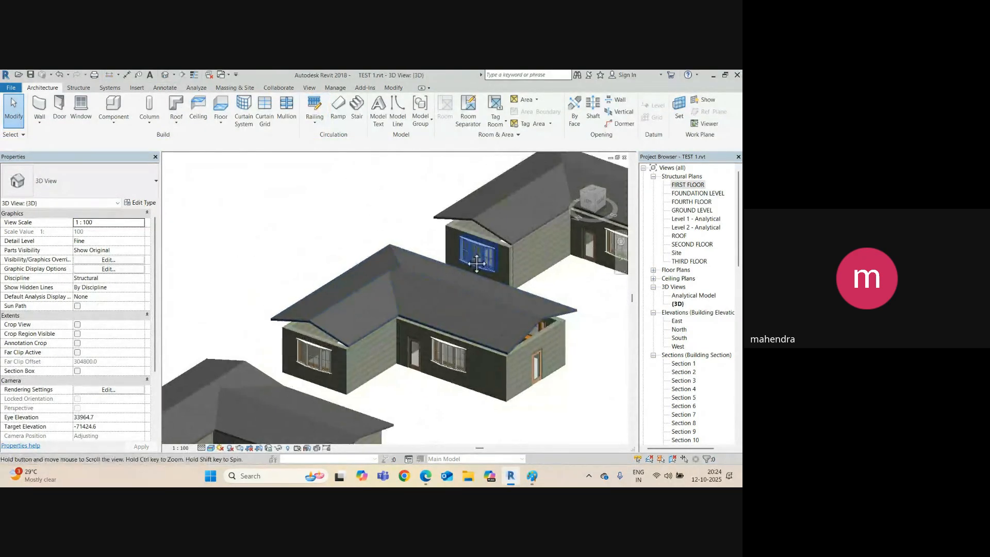
{"action": "middle_click_drag", "start_coordinate": [476, 264], "coordinate": [481, 265]}
{"action": "scroll", "coordinate": [427, 230], "scroll_direction": "up", "scroll_amount": 6}
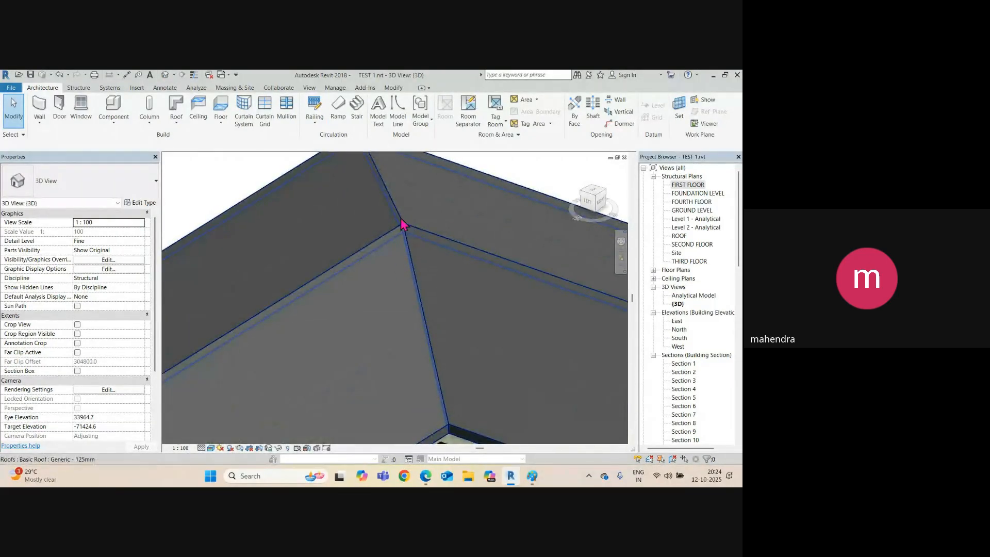
{"action": "scroll", "coordinate": [397, 220], "scroll_direction": "down", "scroll_amount": 5}
{"action": "middle_click_drag", "start_coordinate": [415, 243], "coordinate": [232, 248]}
{"action": "scroll", "coordinate": [283, 215], "scroll_direction": "up", "scroll_amount": 3}
{"action": "middle_click_drag", "start_coordinate": [296, 227], "coordinate": [425, 256]}
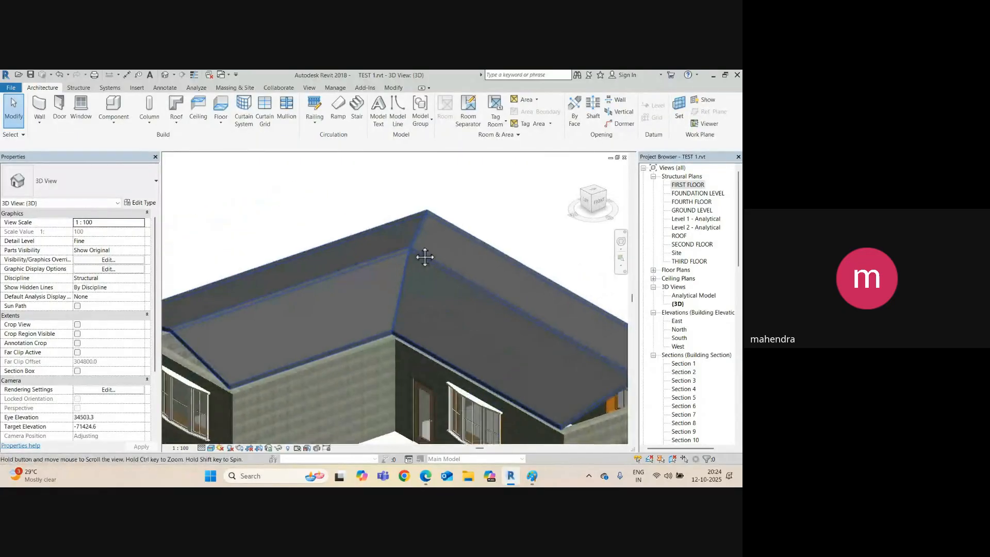
{"action": "scroll", "coordinate": [394, 257], "scroll_direction": "down", "scroll_amount": 6}
{"action": "middle_click_drag", "start_coordinate": [376, 316], "coordinate": [394, 285], "text": "shift"}
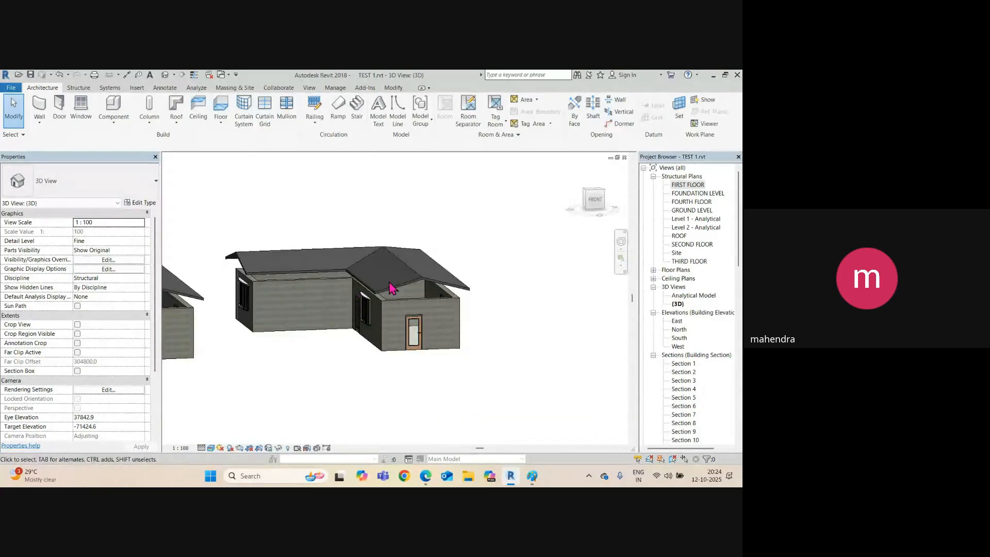
{"action": "left_click", "coordinate": [405, 283]}
{"action": "middle_click_drag", "start_coordinate": [435, 333], "coordinate": [367, 355], "text": "shift"}
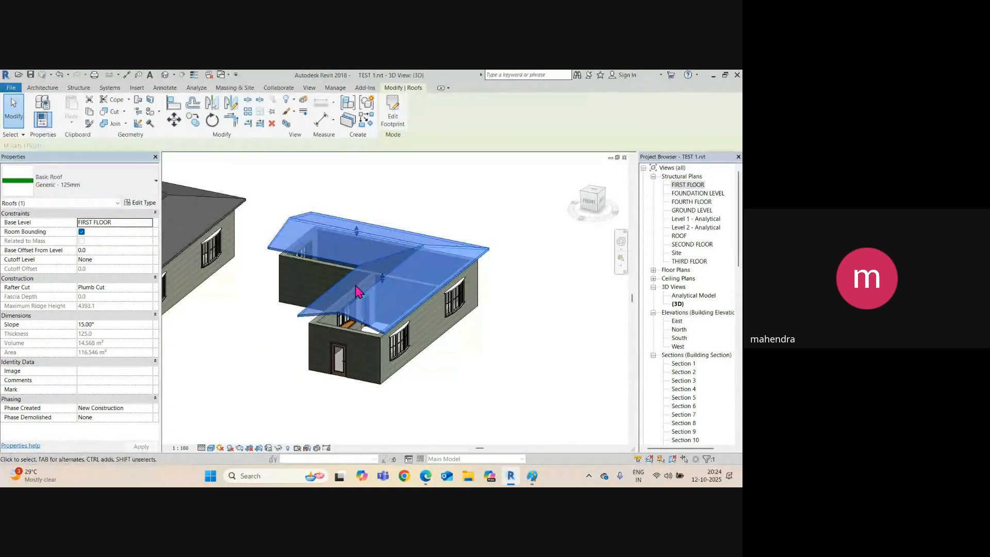
{"action": "key", "text": "ctrl+Tab"}
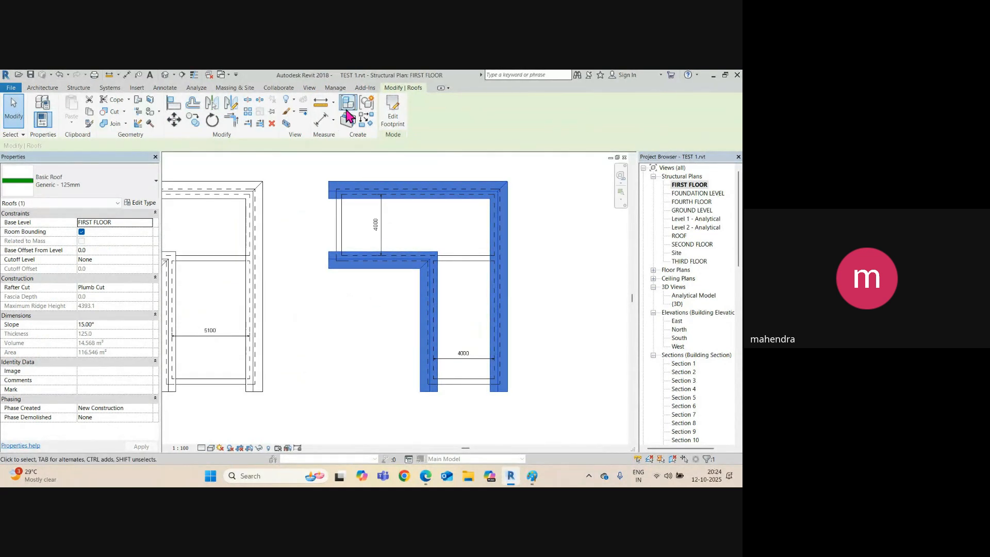
Set the inner horizontal, inner vertical and right boundary lines' slope to 30°.
{"action": "left_click", "coordinate": [392, 115]}
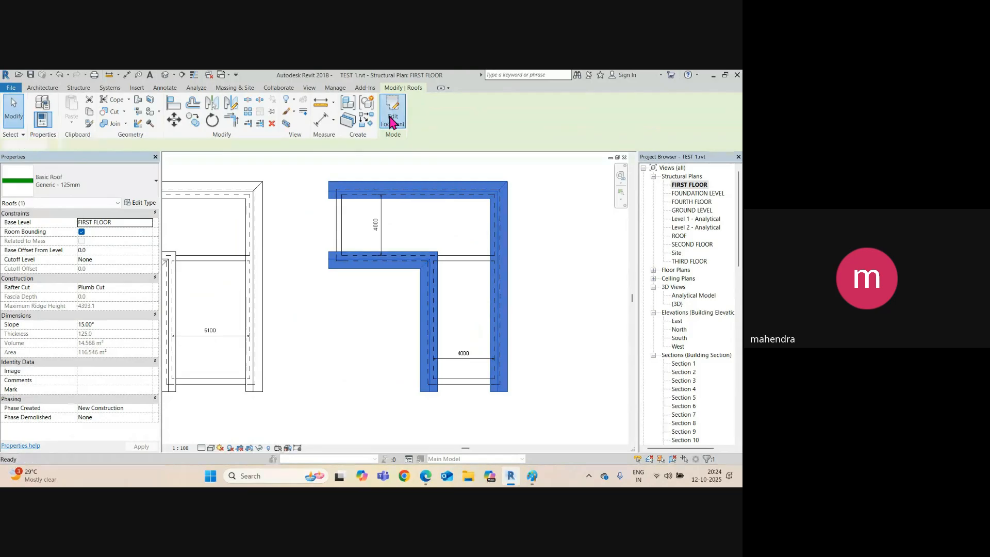
{"action": "left_click", "coordinate": [383, 270]}
{"action": "left_click", "coordinate": [420, 342], "text": "ctrl"}
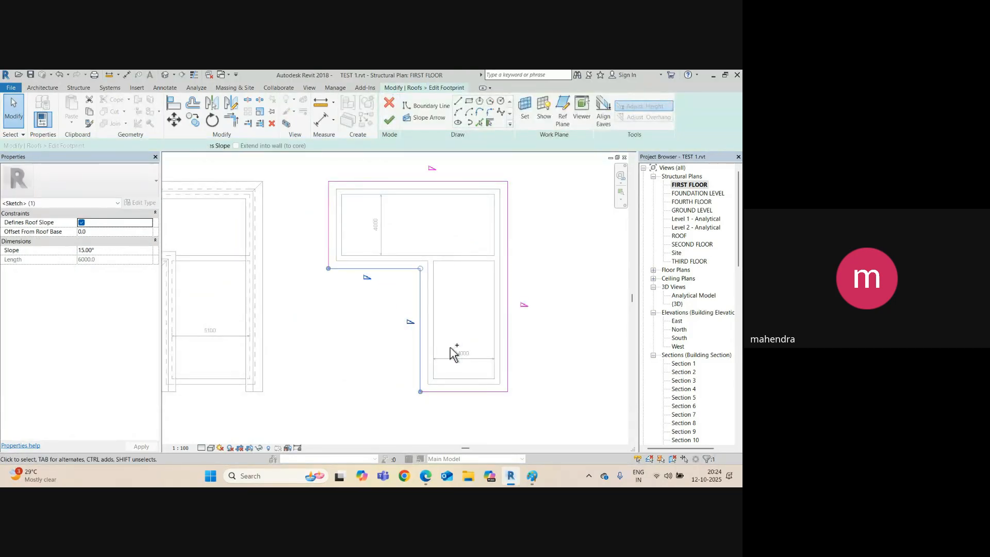
{"action": "left_click", "coordinate": [508, 349], "text": "ctrl"}
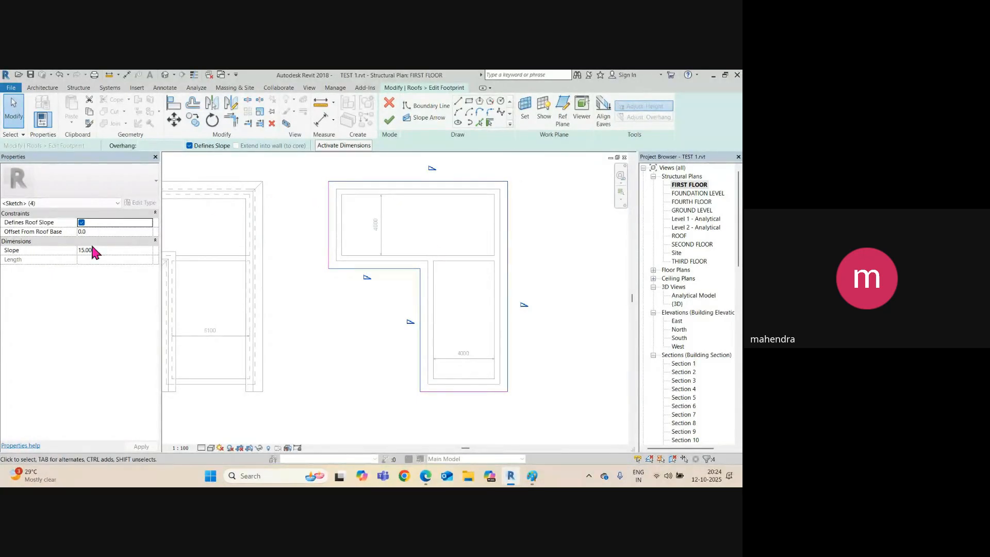
{"action": "left_click", "coordinate": [104, 249]}
{"action": "left_click", "coordinate": [109, 251]}
{"action": "left_click", "coordinate": [408, 299]}
Check the remaining boundary lines' slopes and finish the footprint edit.
{"action": "left_click", "coordinate": [397, 268]}
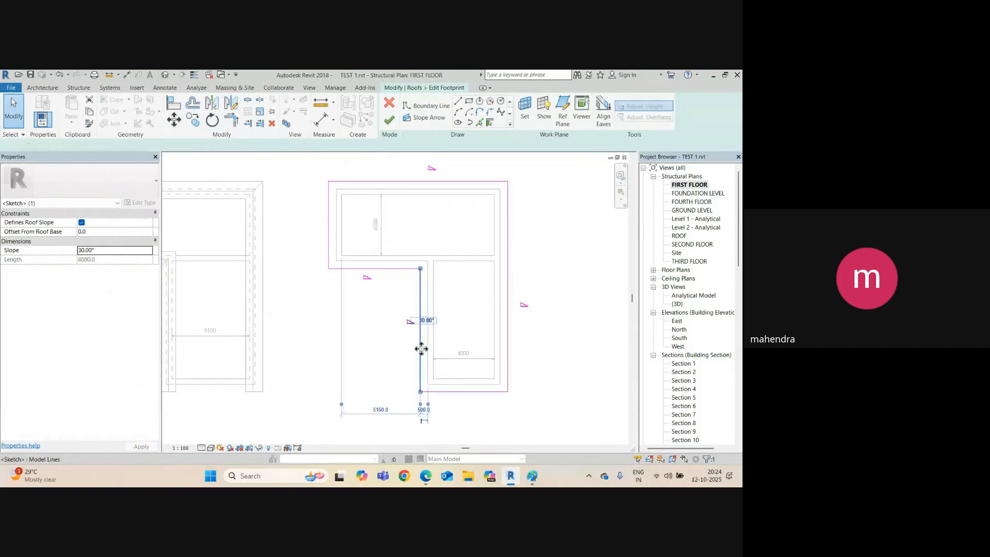
{"action": "left_click", "coordinate": [507, 320]}
{"action": "left_click", "coordinate": [454, 178]}
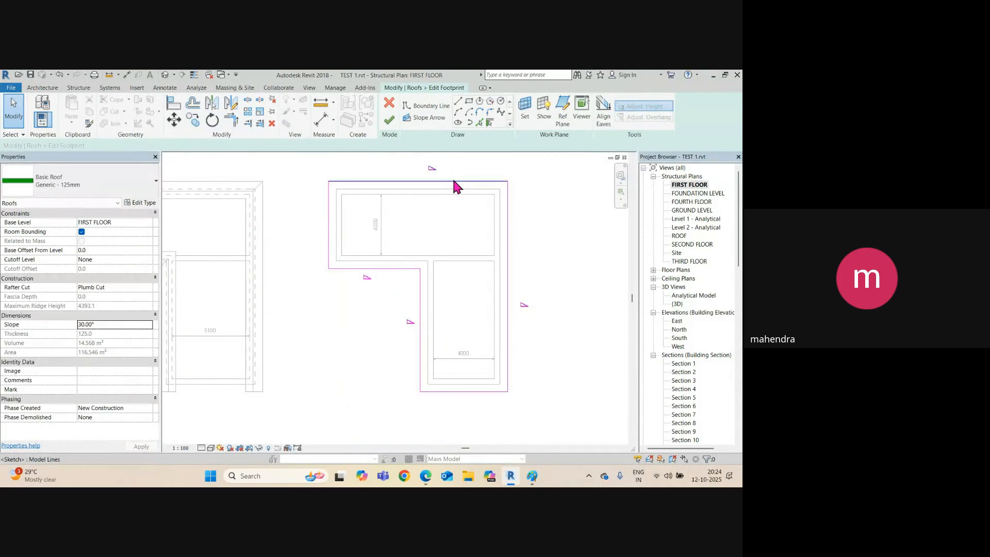
{"action": "left_click", "coordinate": [453, 179]}
{"action": "left_click", "coordinate": [388, 126]}
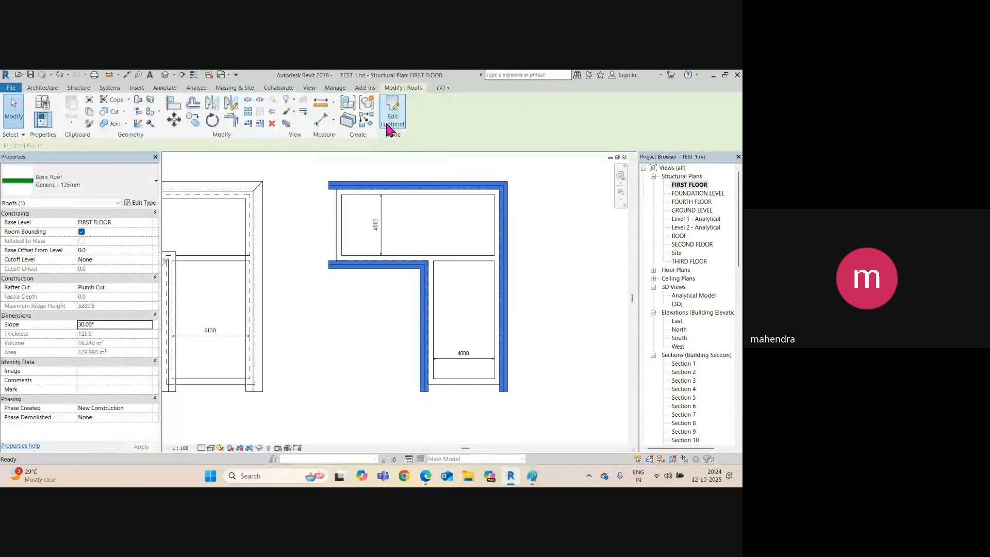
{"action": "left_click", "coordinate": [305, 322]}
In the default 3D view, attach the tops of all six walls to the 30° roof.
{"action": "left_click", "coordinate": [165, 74]}
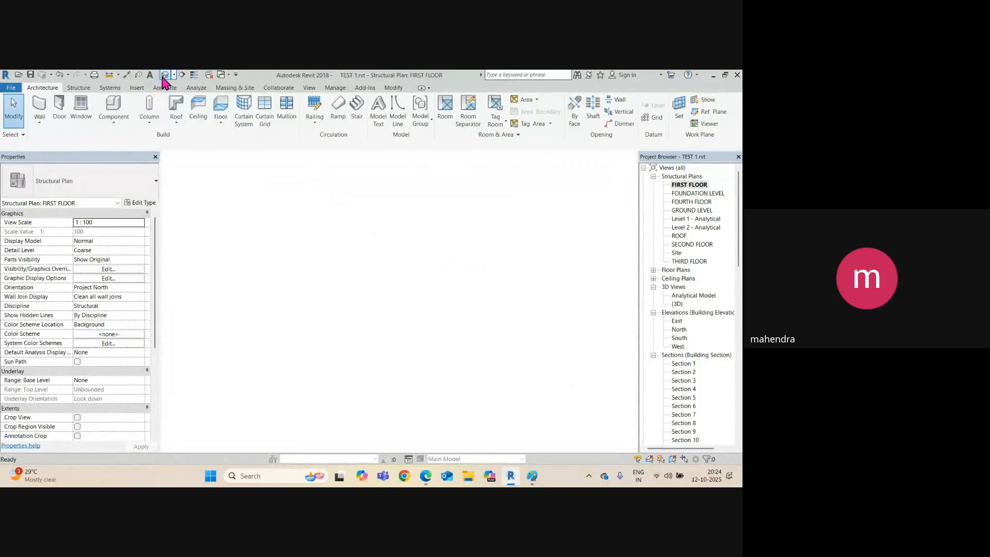
{"action": "middle_click_drag", "start_coordinate": [380, 325], "coordinate": [335, 342], "text": "shift"}
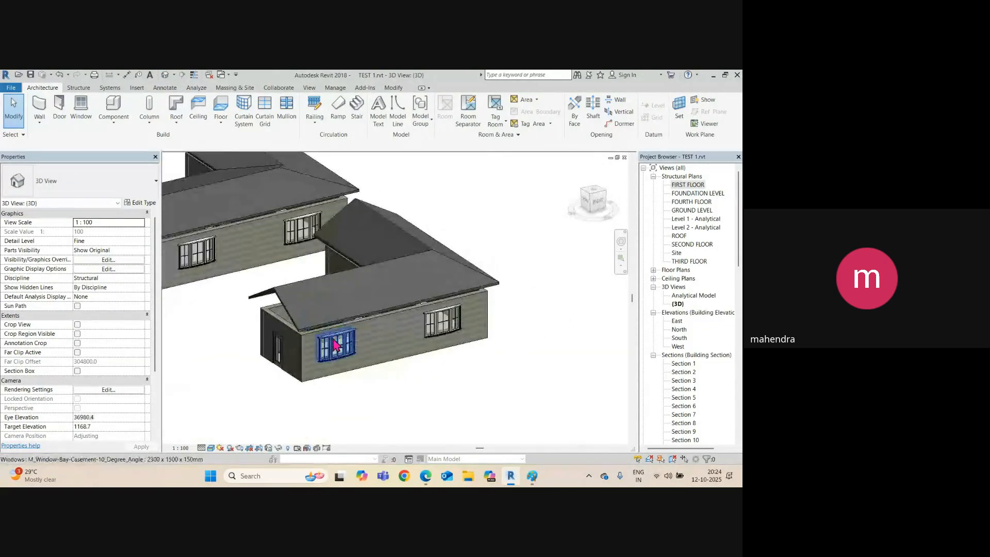
{"action": "scroll", "coordinate": [336, 343], "scroll_direction": "up", "scroll_amount": 3}
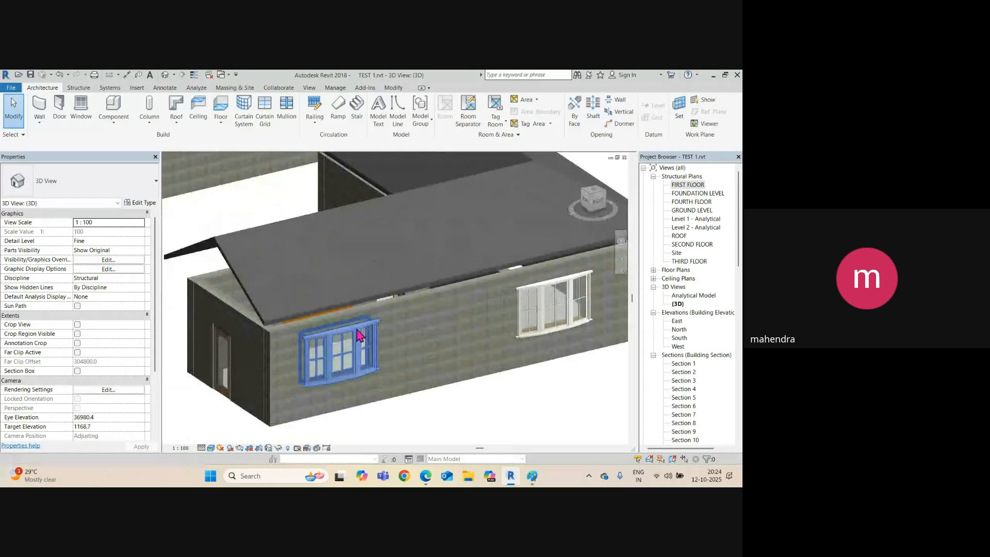
{"action": "key", "text": "Tab"}
{"action": "left_click", "coordinate": [396, 311]}
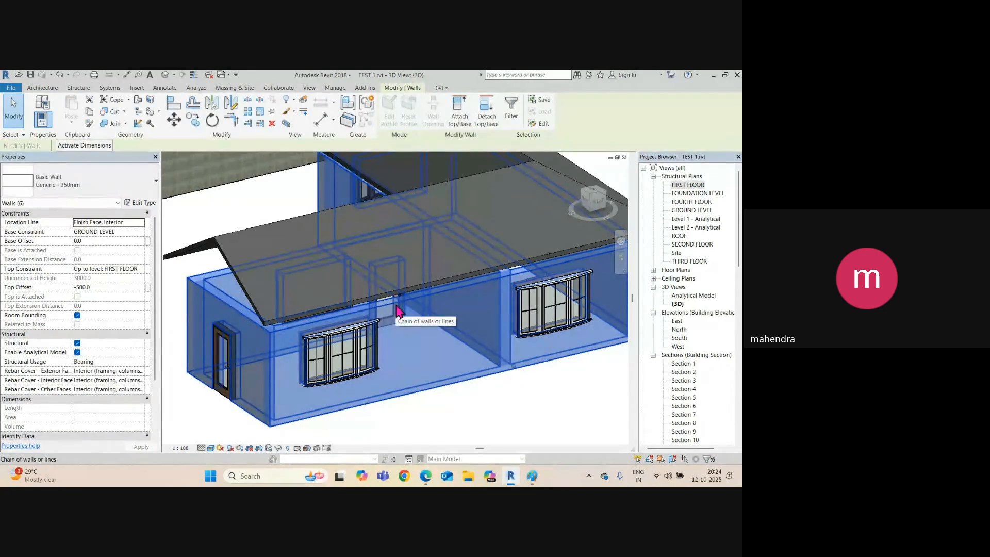
{"action": "left_click", "coordinate": [459, 111]}
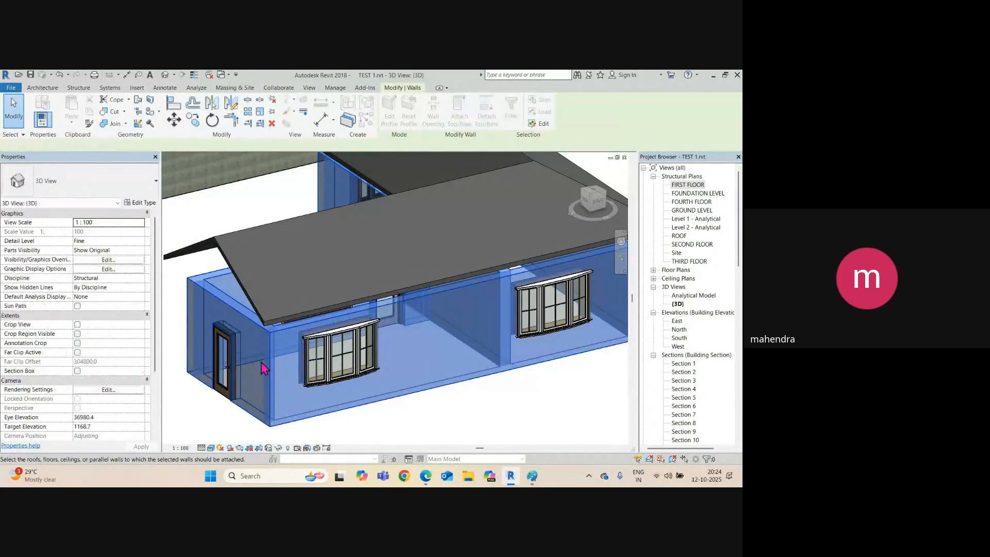
{"action": "left_click", "coordinate": [260, 319]}
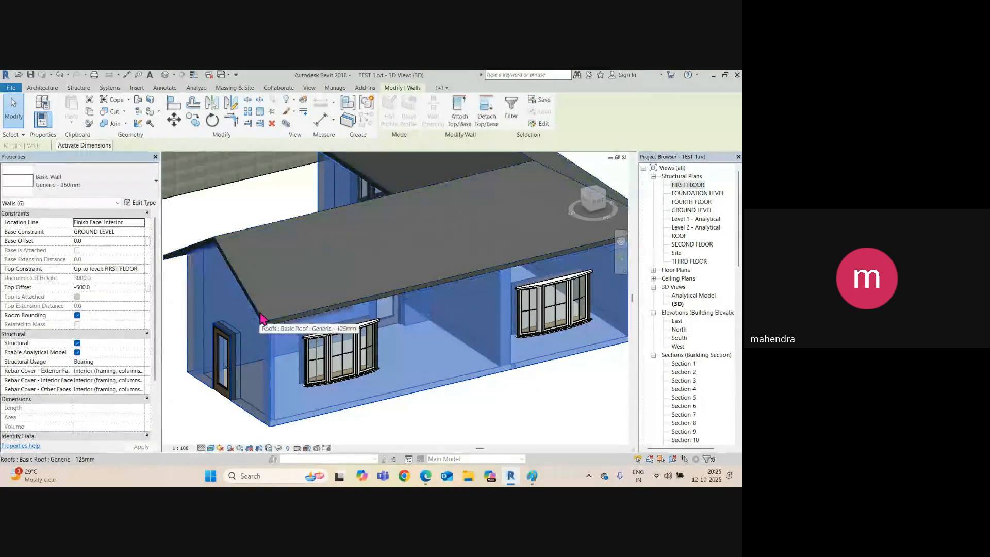
{"action": "middle_click_drag", "start_coordinate": [261, 324], "coordinate": [324, 337], "text": "shift"}
{"action": "left_click", "coordinate": [427, 333]}
{"action": "scroll", "coordinate": [413, 324], "scroll_direction": "down", "scroll_amount": 1}
{"action": "scroll", "coordinate": [417, 330], "scroll_direction": "down", "scroll_amount": 2}
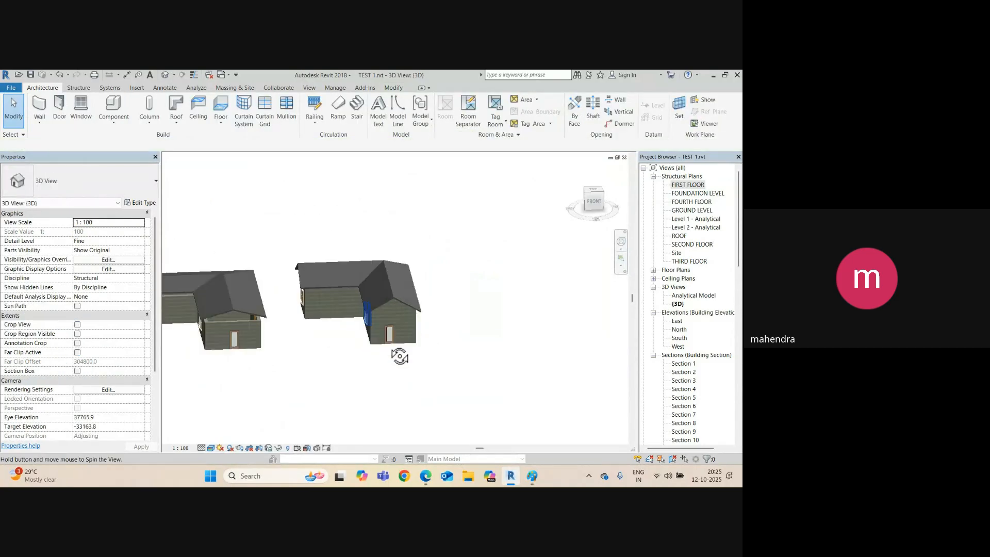
{"action": "middle_click_drag", "start_coordinate": [401, 354], "coordinate": [406, 378], "text": "shift"}
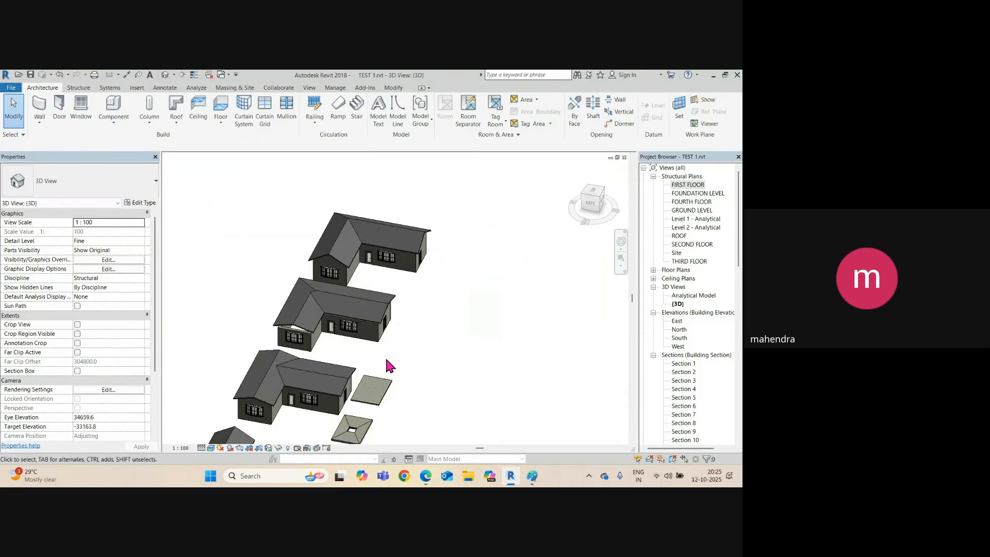
{"action": "scroll", "coordinate": [293, 343], "scroll_direction": "up", "scroll_amount": 2}
{"action": "scroll", "coordinate": [293, 343], "scroll_direction": "down", "scroll_amount": 3}
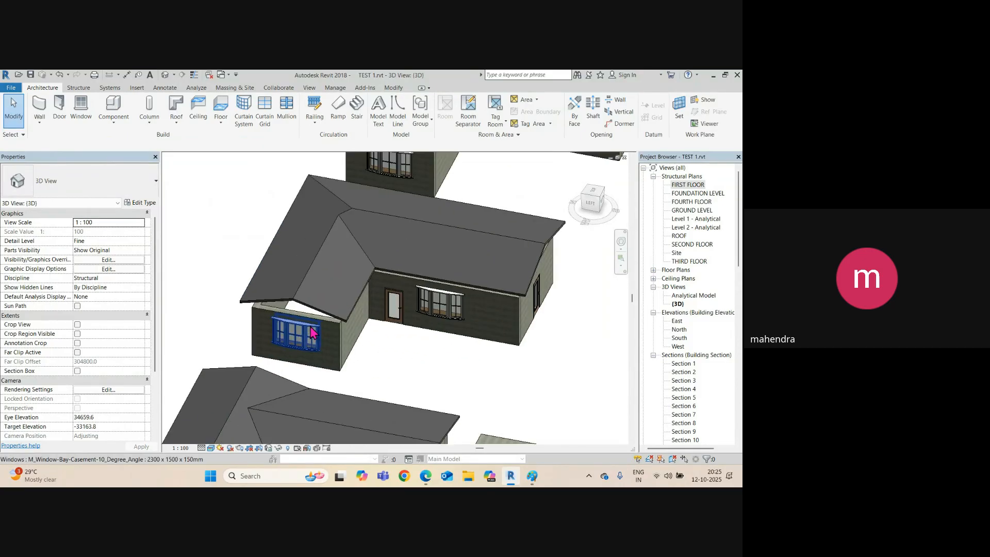
{"action": "middle_click_drag", "start_coordinate": [445, 361], "coordinate": [373, 301], "text": "shift"}
{"action": "key", "text": "Tab"}
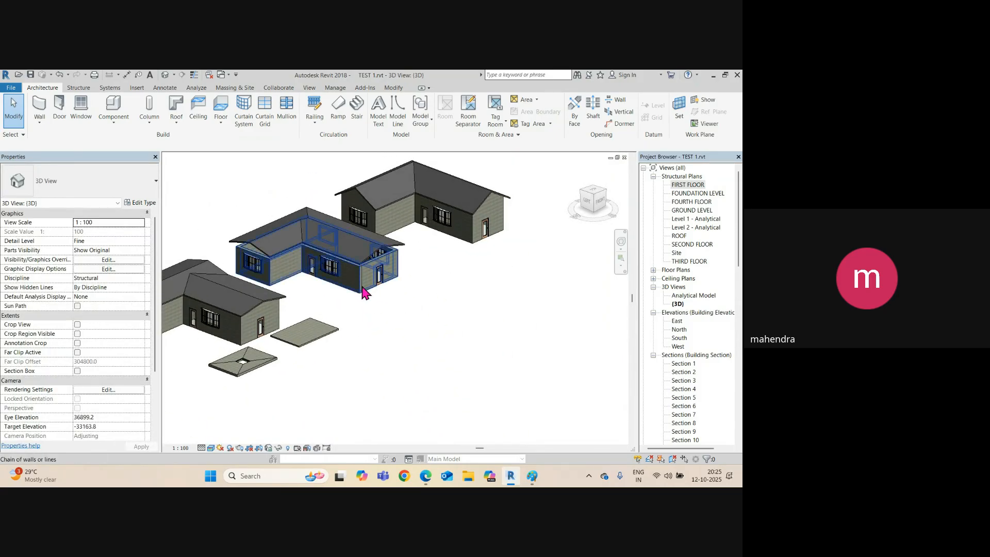
{"action": "left_click", "coordinate": [365, 293]}
{"action": "left_click", "coordinate": [461, 119]}
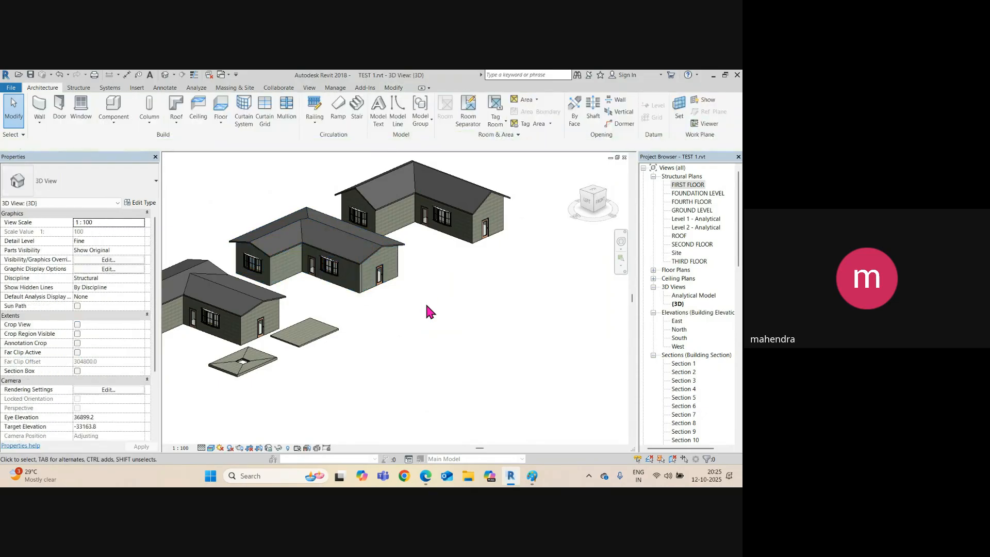
{"action": "key", "text": "Escape"}
{"action": "key", "text": "Escape"}
{"action": "middle_click_drag", "start_coordinate": [356, 303], "coordinate": [466, 333]}
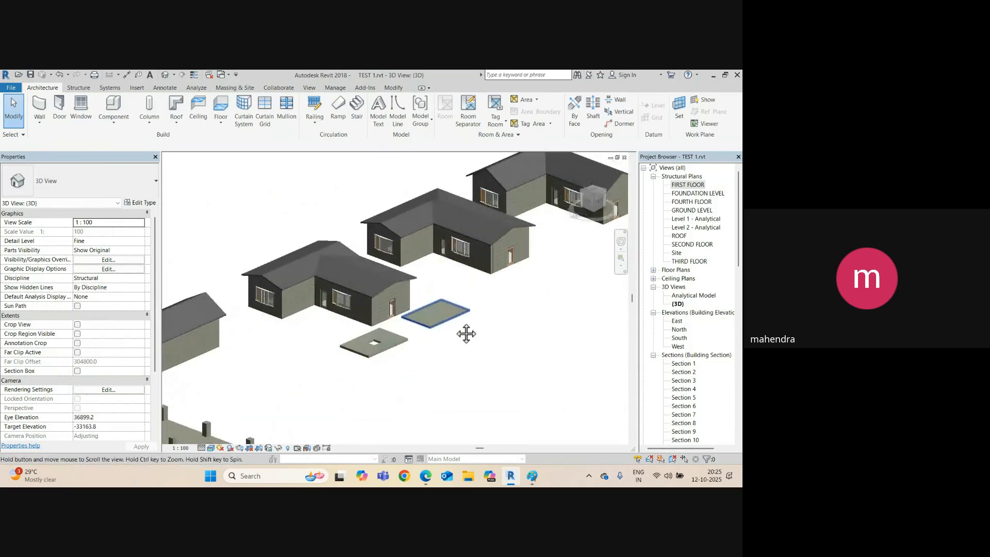
{"action": "scroll", "coordinate": [380, 411], "scroll_direction": "down", "scroll_amount": 3}
{"action": "scroll", "coordinate": [325, 335], "scroll_direction": "up", "scroll_amount": 3}
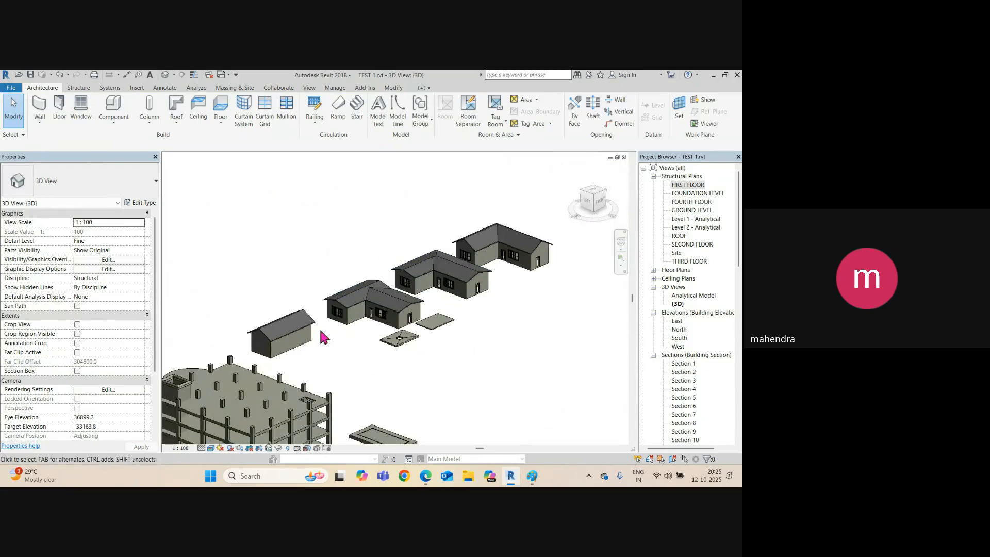
{"action": "left_click", "coordinate": [304, 329]}
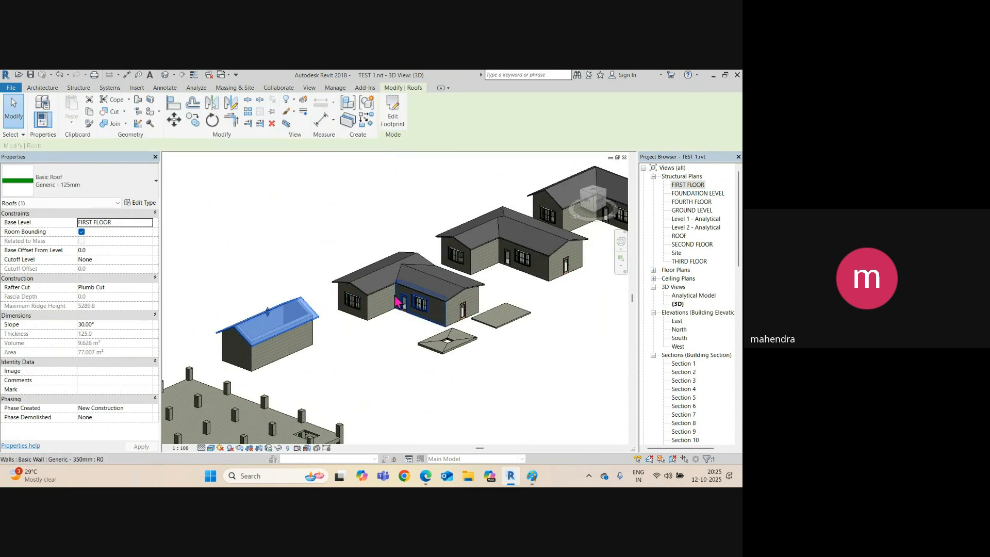
{"action": "left_click", "coordinate": [397, 274]}
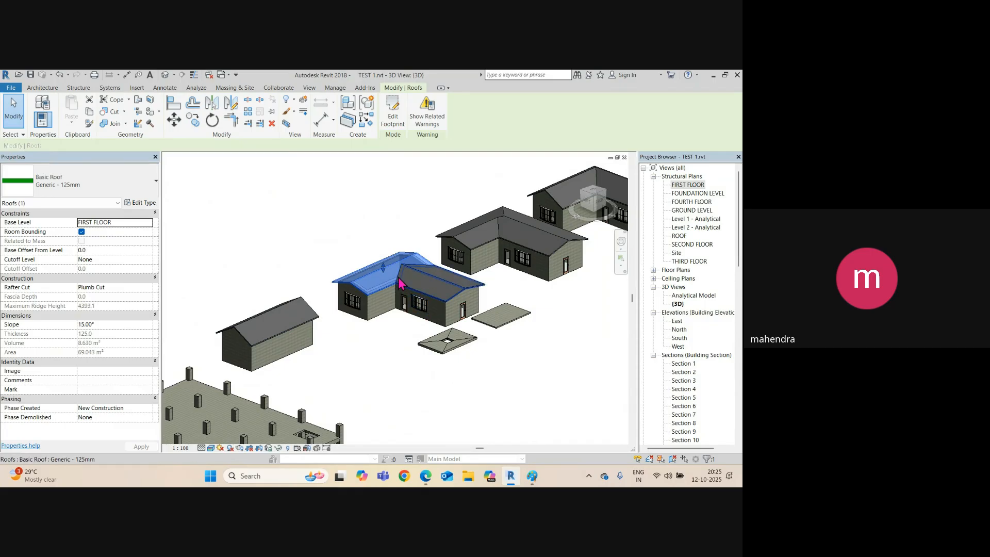
{"action": "scroll", "coordinate": [407, 279], "scroll_direction": "up", "scroll_amount": 3}
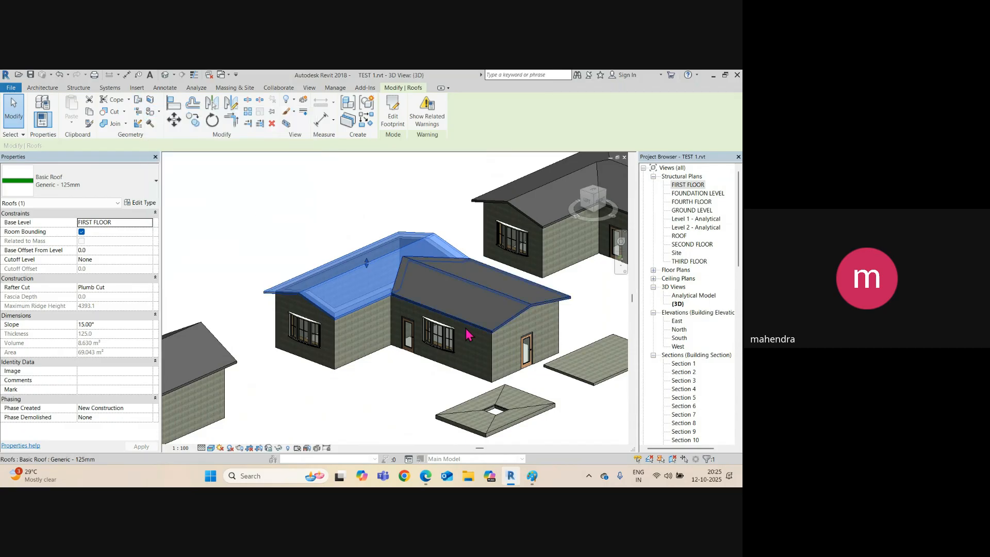
{"action": "key", "text": "Escape"}
{"action": "scroll", "coordinate": [465, 334], "scroll_direction": "down", "scroll_amount": 3}
{"action": "scroll", "coordinate": [425, 308], "scroll_direction": "up", "scroll_amount": 4}
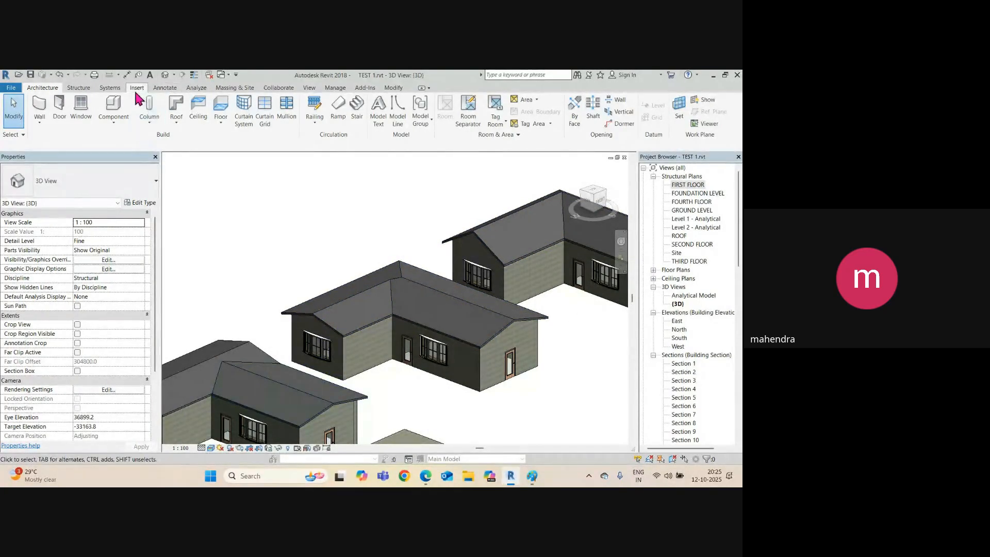
Show the Roof dropdown listing Roof by Footprint, Soffit, Fascia and Gutter.
{"action": "left_click", "coordinate": [176, 111]}
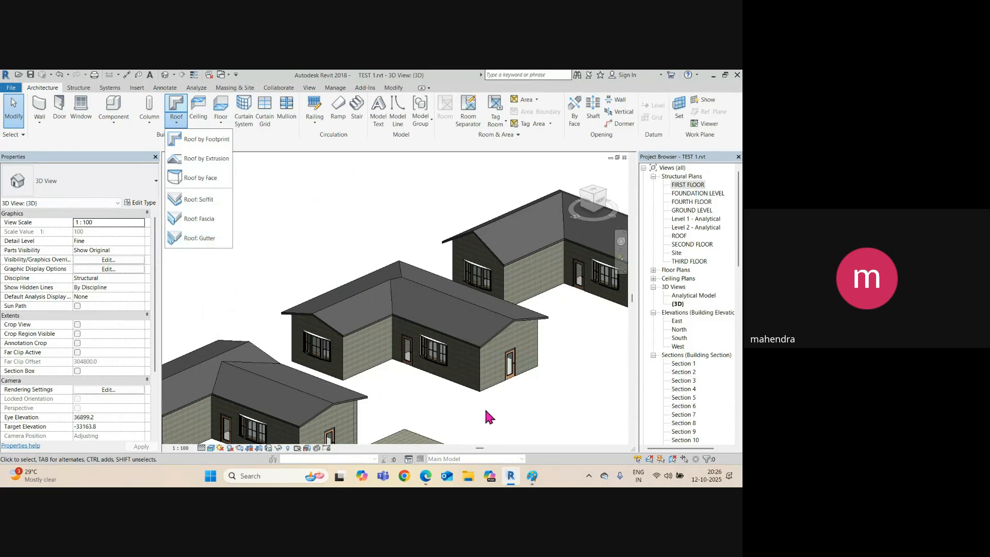
{"action": "scroll", "coordinate": [470, 403], "scroll_direction": "up", "scroll_amount": 3}
Switch to Paint to sketch the pitched roof section with eave gutters.
{"action": "left_click", "coordinate": [533, 477]}
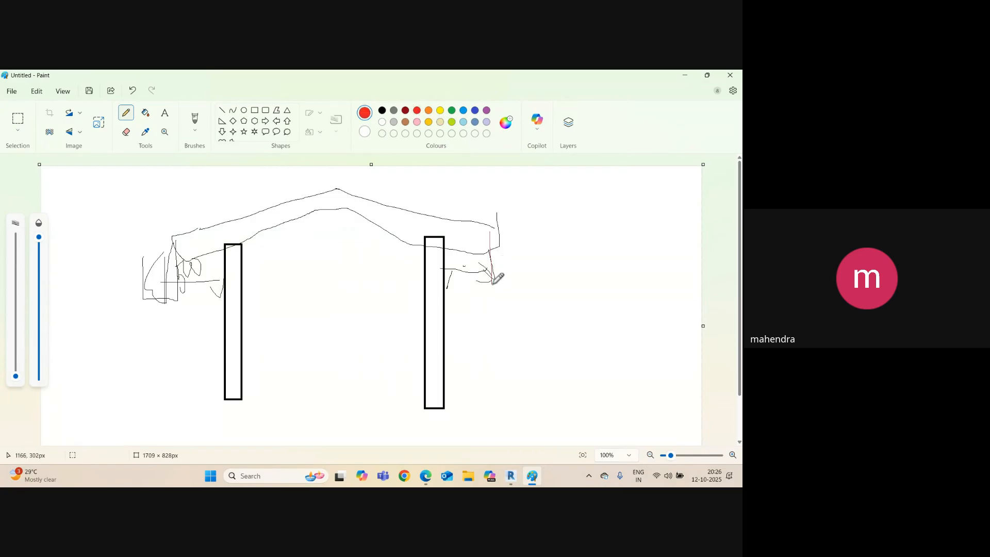
Back in Revit, add a Roof: Gutter along the near eave of the small gable-roof house.
{"action": "left_click", "coordinate": [690, 75]}
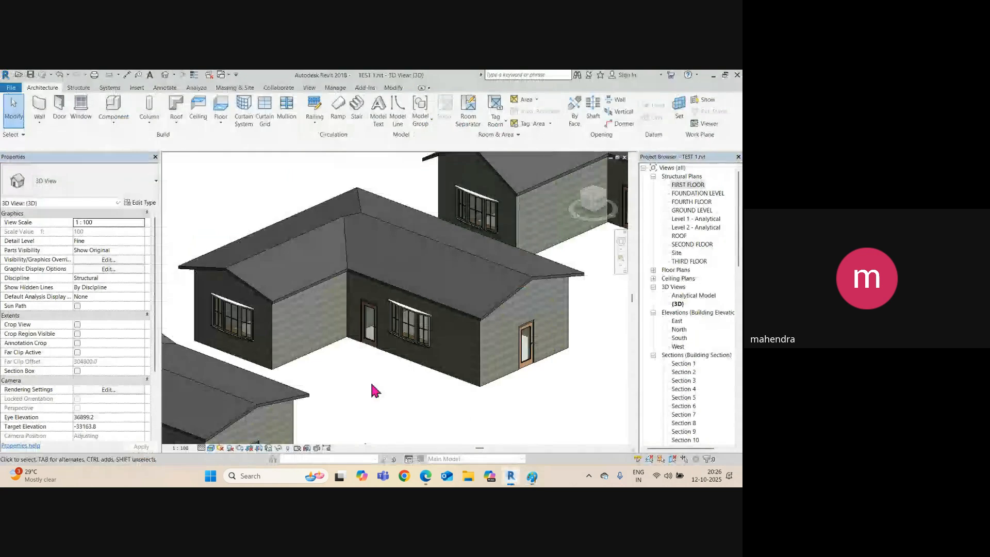
{"action": "middle_click_drag", "start_coordinate": [389, 376], "coordinate": [498, 279]}
{"action": "scroll", "coordinate": [389, 296], "scroll_direction": "down", "scroll_amount": 3}
{"action": "scroll", "coordinate": [332, 304], "scroll_direction": "down", "scroll_amount": 2}
{"action": "middle_click_drag", "start_coordinate": [263, 338], "coordinate": [386, 311]}
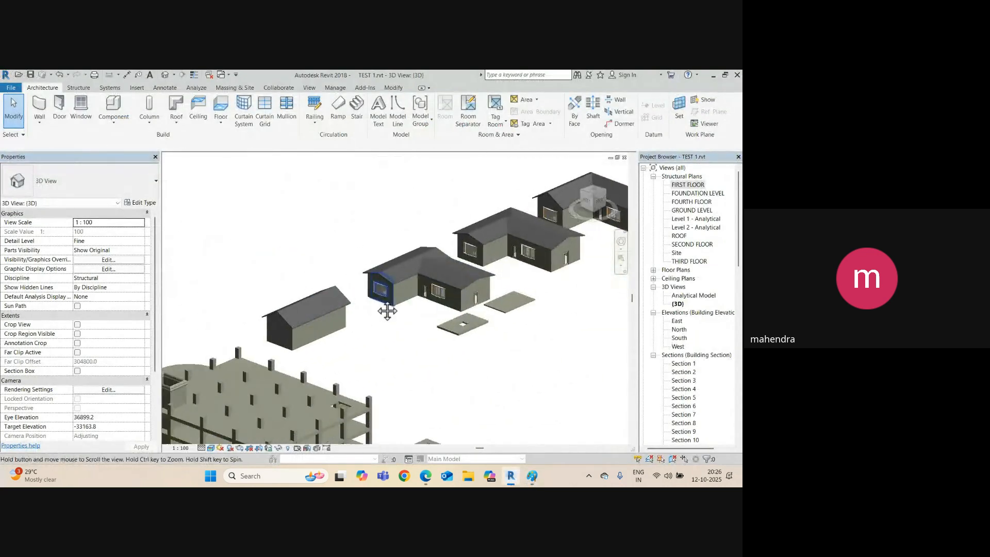
{"action": "scroll", "coordinate": [312, 326], "scroll_direction": "up", "scroll_amount": 4}
{"action": "scroll", "coordinate": [238, 364], "scroll_direction": "up", "scroll_amount": 2}
{"action": "middle_click_drag", "start_coordinate": [254, 344], "coordinate": [338, 347]}
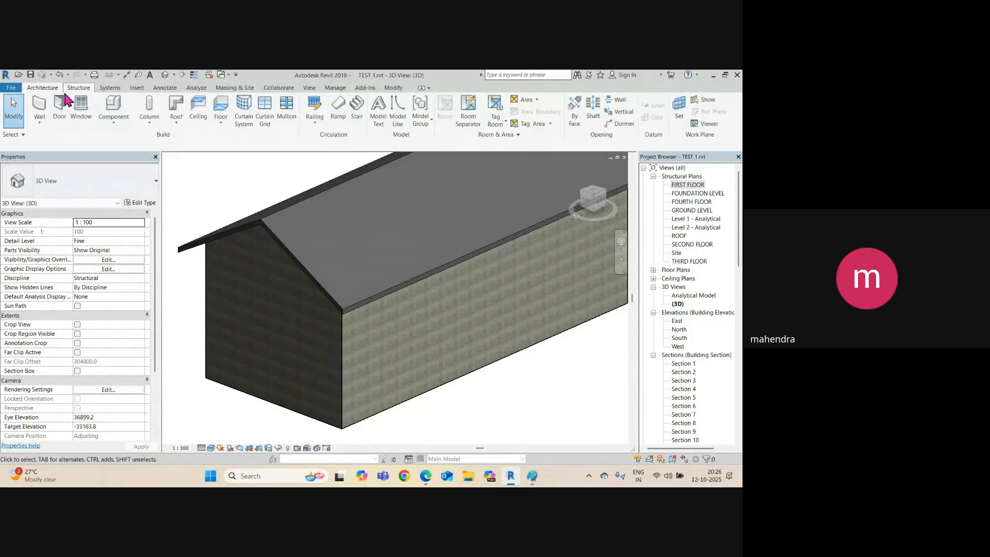
{"action": "left_click", "coordinate": [177, 120]}
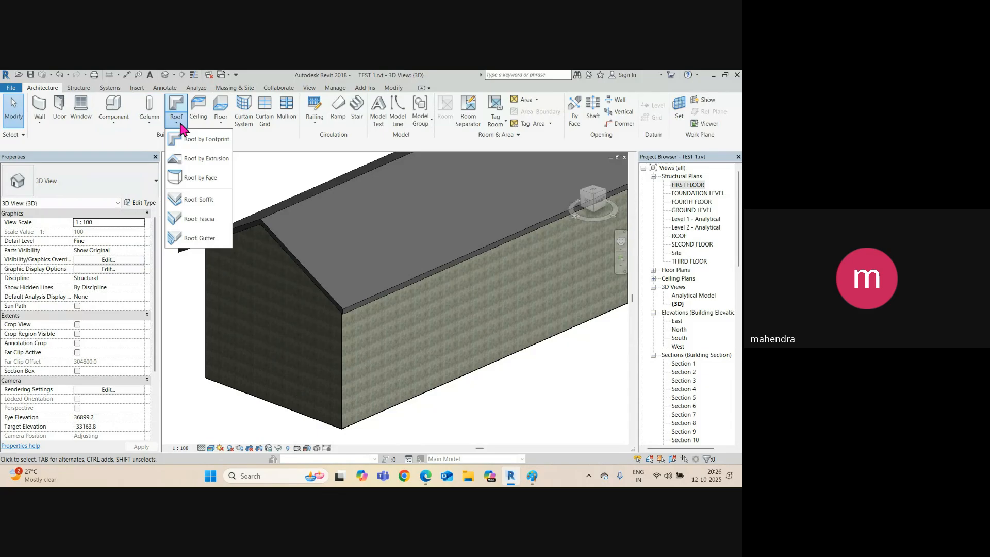
{"action": "left_click", "coordinate": [200, 237]}
{"action": "scroll", "coordinate": [358, 343], "scroll_direction": "up", "scroll_amount": 3}
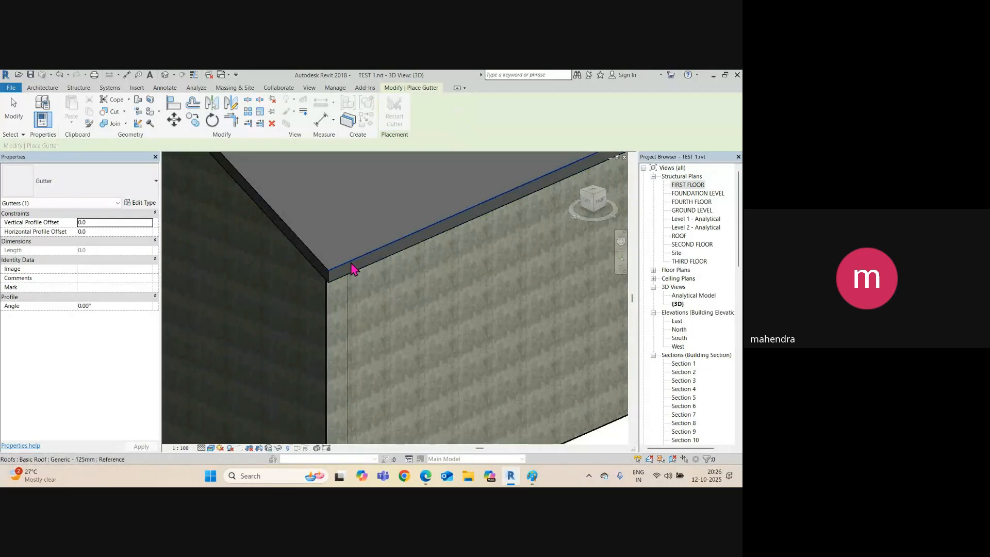
{"action": "scroll", "coordinate": [352, 267], "scroll_direction": "down", "scroll_amount": 3}
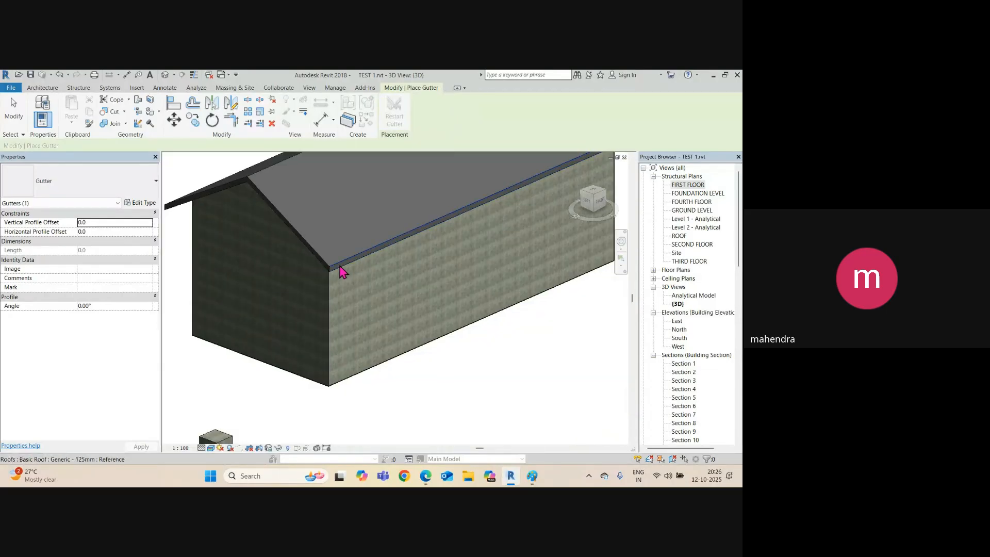
{"action": "scroll", "coordinate": [346, 276], "scroll_direction": "up", "scroll_amount": 3}
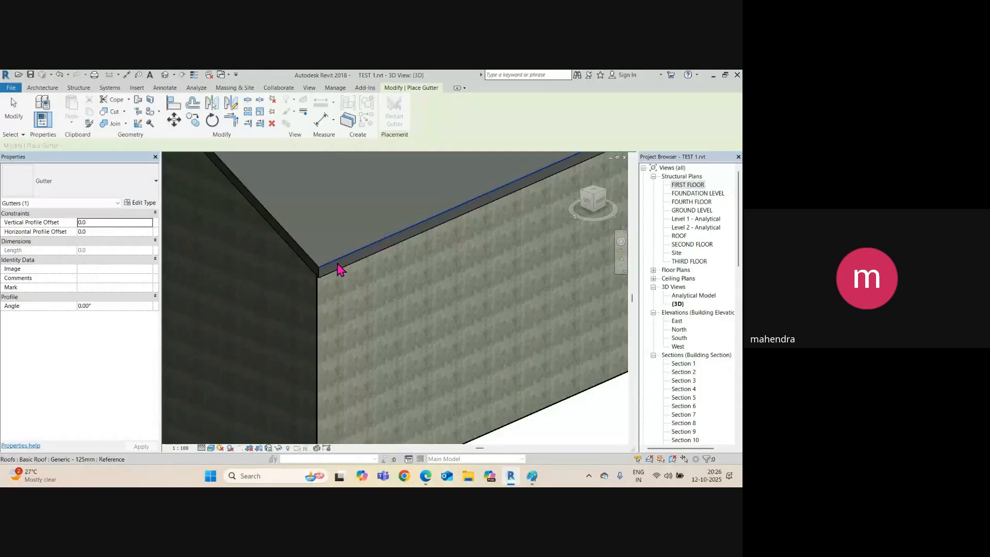
{"action": "left_click", "coordinate": [338, 270]}
{"action": "scroll", "coordinate": [320, 271], "scroll_direction": "up", "scroll_amount": 3}
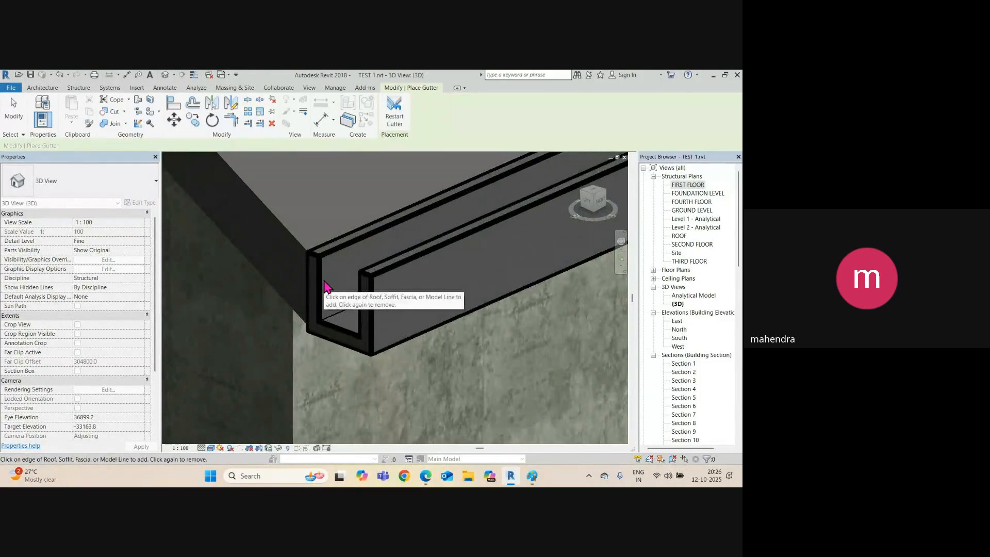
{"action": "scroll", "coordinate": [344, 308], "scroll_direction": "down", "scroll_amount": 3}
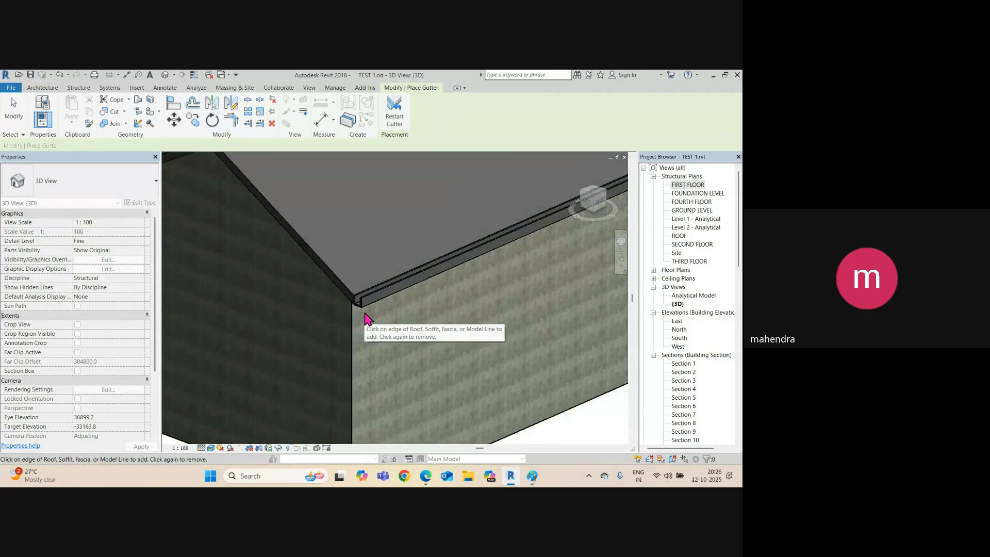
{"action": "key", "text": "Escape"}
Add a second gutter along the opposite eave, then switch to the FIRST FLOOR plan.
{"action": "scroll", "coordinate": [365, 319], "scroll_direction": "down", "scroll_amount": 5}
{"action": "middle_click_drag", "start_coordinate": [369, 316], "coordinate": [327, 305], "text": "shift"}
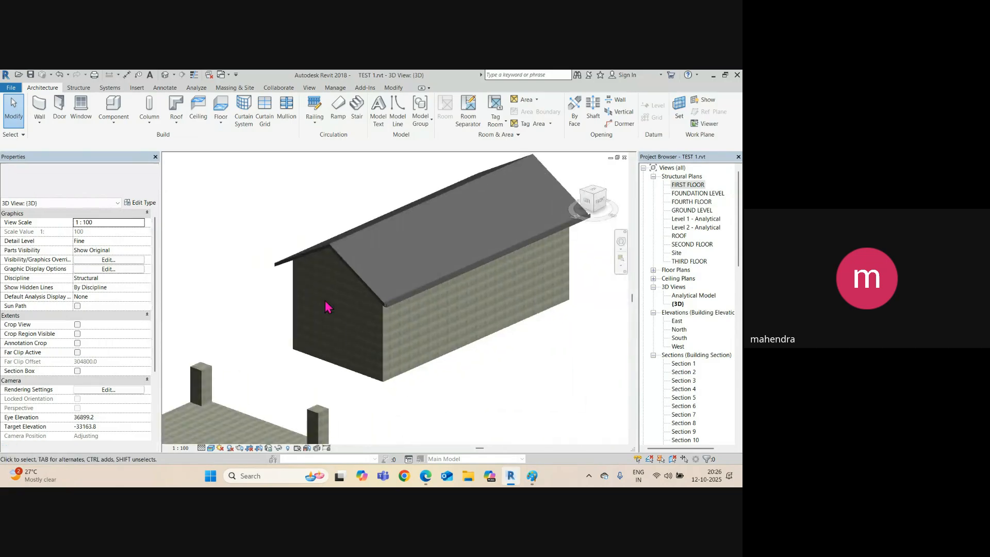
{"action": "left_click", "coordinate": [360, 277]}
{"action": "middle_click_drag", "start_coordinate": [360, 276], "coordinate": [371, 305], "text": "shift"}
{"action": "middle_click_drag", "start_coordinate": [496, 324], "coordinate": [485, 321], "text": "shift"}
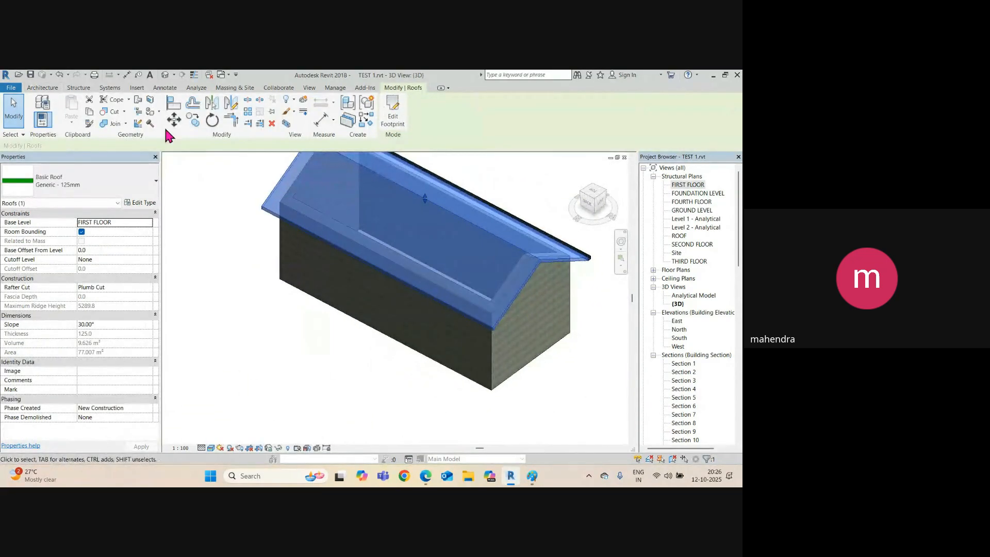
{"action": "left_click", "coordinate": [43, 88]}
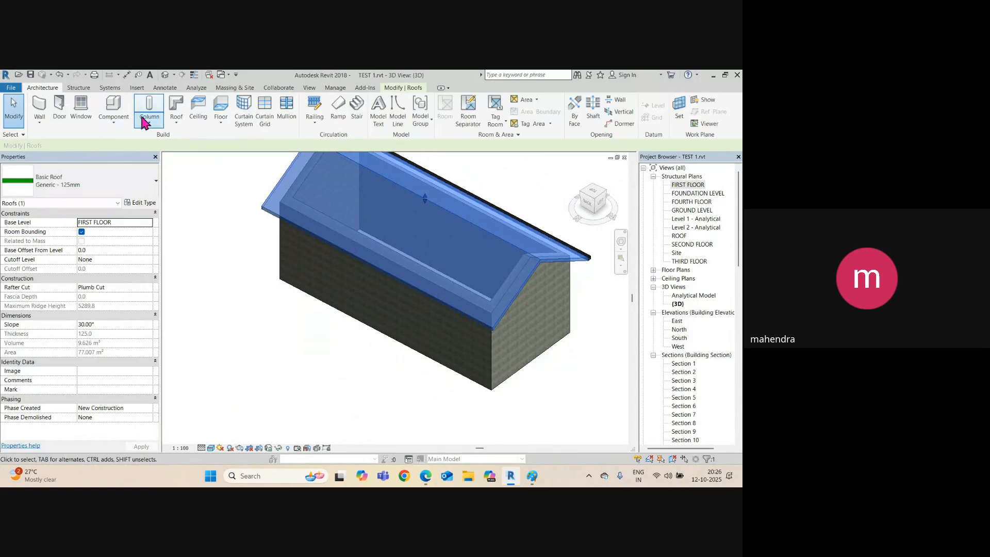
{"action": "left_click", "coordinate": [176, 124]}
{"action": "left_click", "coordinate": [200, 237]}
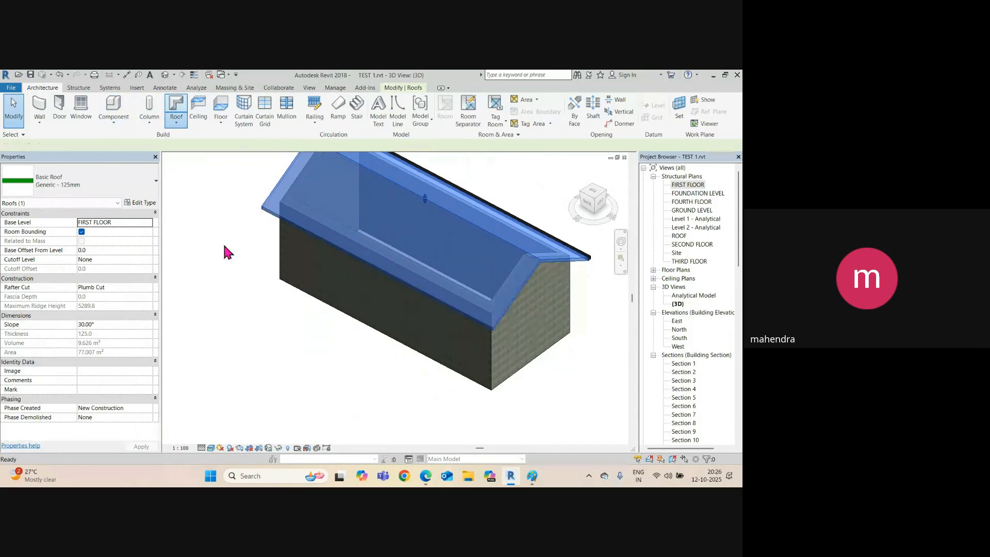
{"action": "scroll", "coordinate": [497, 325], "scroll_direction": "up", "scroll_amount": 5}
{"action": "left_click", "coordinate": [451, 324]}
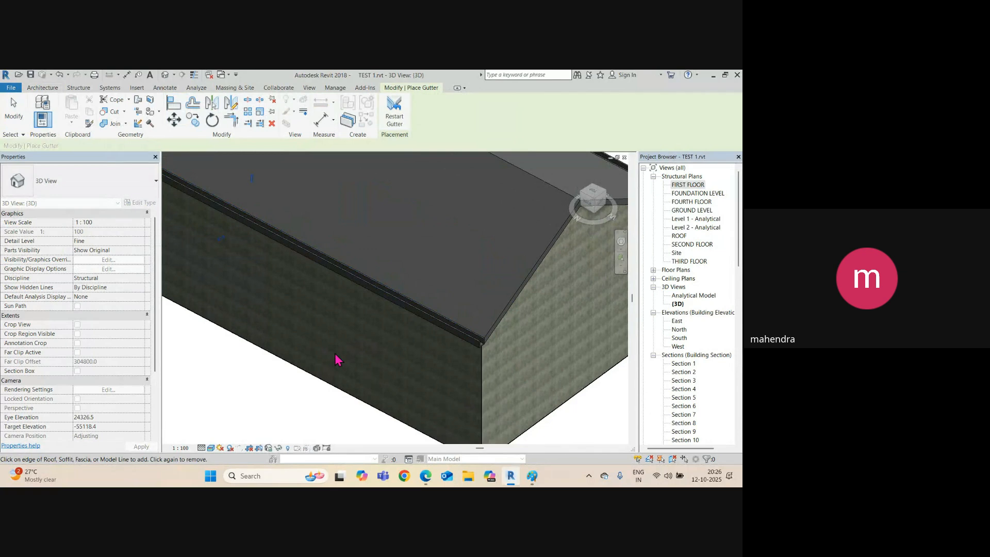
{"action": "scroll", "coordinate": [322, 338], "scroll_direction": "down", "scroll_amount": 4}
{"action": "key", "text": "Escape"}
{"action": "key", "text": "Escape"}
{"action": "key", "text": "ctrl+Tab"}
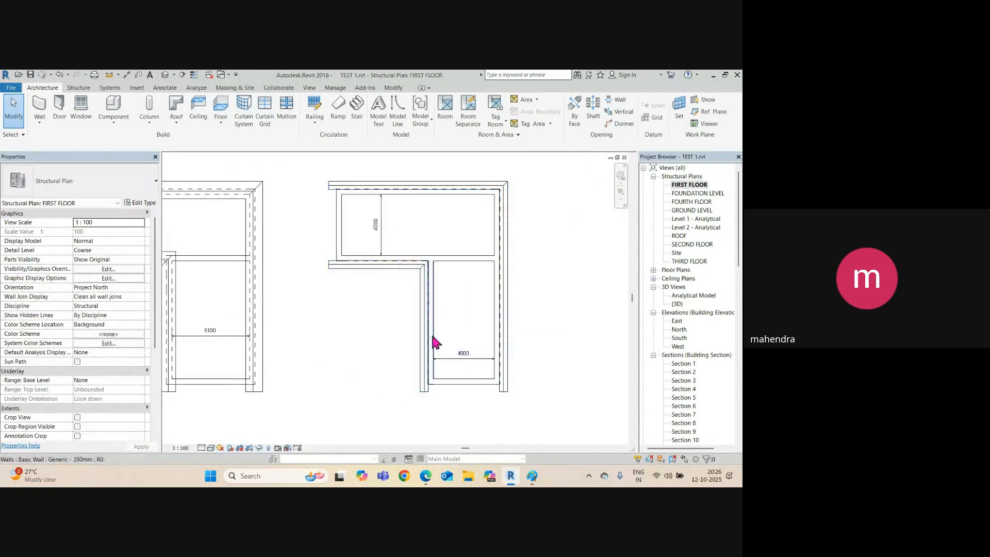
Open Section 11 from the section line through the house using Go to View.
{"action": "scroll", "coordinate": [433, 341], "scroll_direction": "down", "scroll_amount": 5}
{"action": "middle_click_drag", "start_coordinate": [367, 327], "coordinate": [563, 269]}
{"action": "scroll", "coordinate": [342, 249], "scroll_direction": "down", "scroll_amount": 1}
{"action": "left_click", "coordinate": [328, 252]}
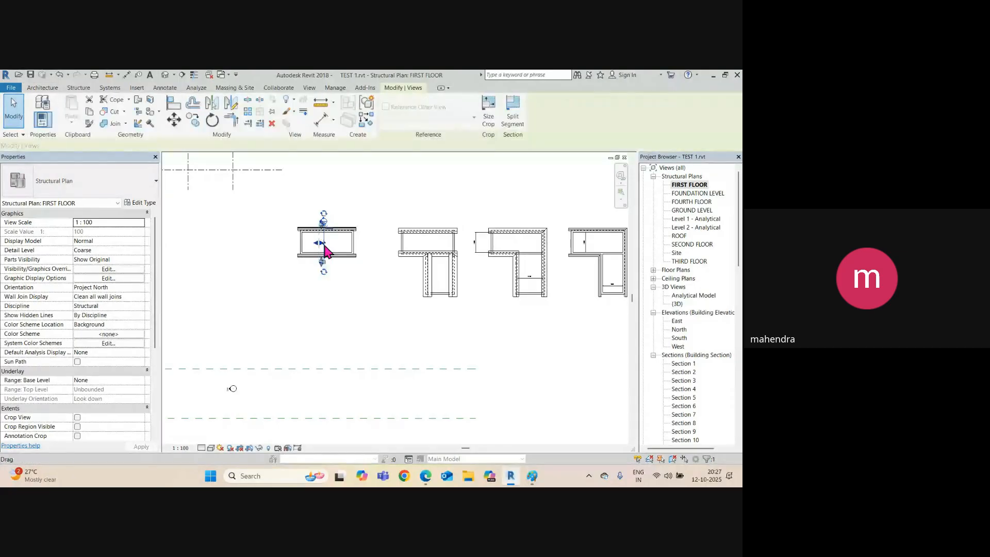
{"action": "right_click", "coordinate": [328, 252]}
{"action": "left_click", "coordinate": [380, 271]}
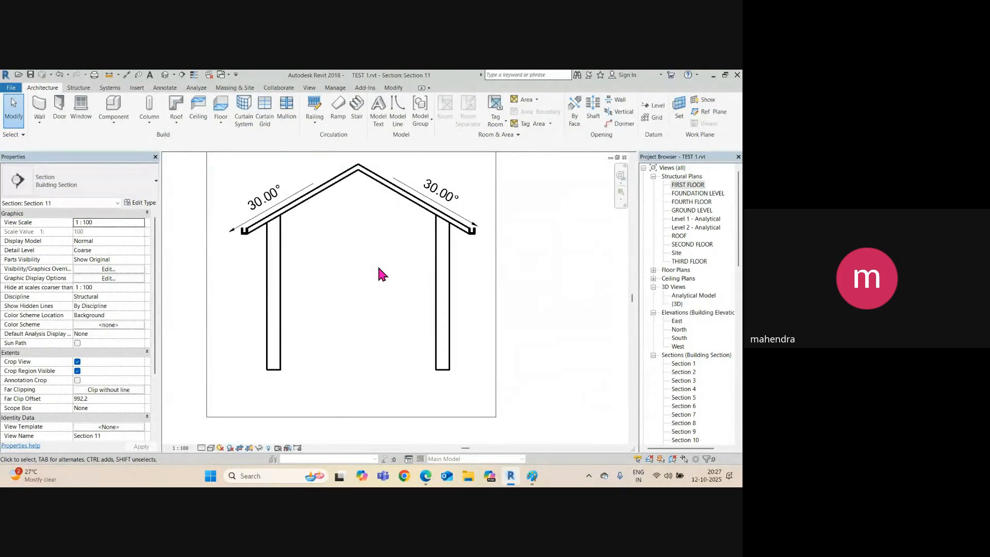
Set the Section 11 view scale to 1 : 25, then return to the 3D view.
{"action": "scroll", "coordinate": [459, 235], "scroll_direction": "up", "scroll_amount": 3}
{"action": "scroll", "coordinate": [462, 233], "scroll_direction": "up", "scroll_amount": 3}
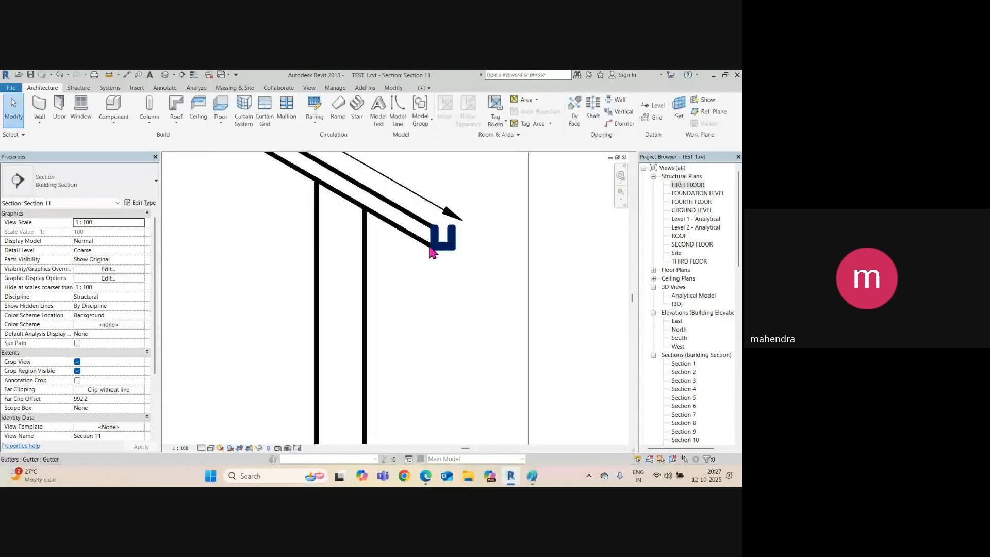
{"action": "left_click", "coordinate": [179, 447]}
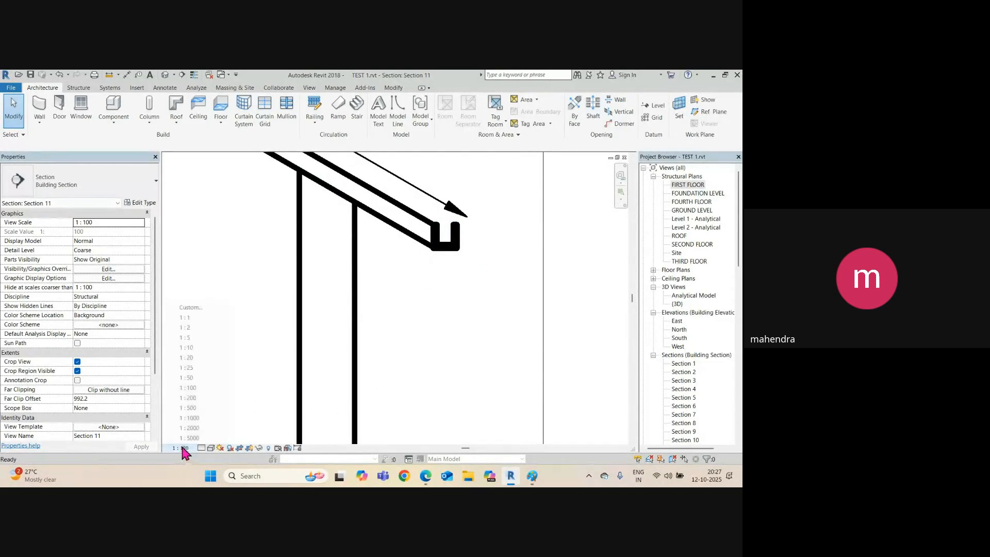
{"action": "left_click", "coordinate": [193, 368]}
{"action": "scroll", "coordinate": [446, 257], "scroll_direction": "up", "scroll_amount": 3}
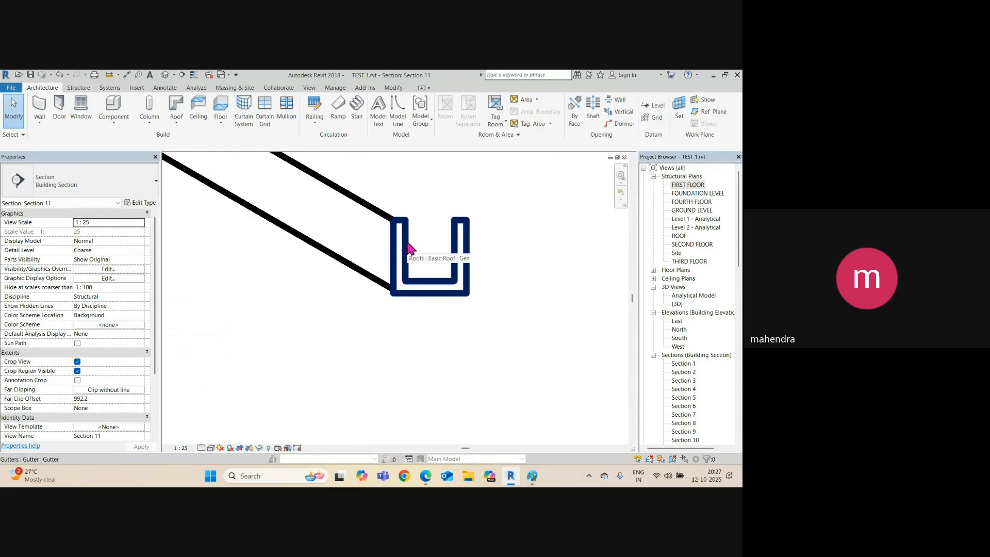
{"action": "scroll", "coordinate": [356, 346], "scroll_direction": "down", "scroll_amount": 4}
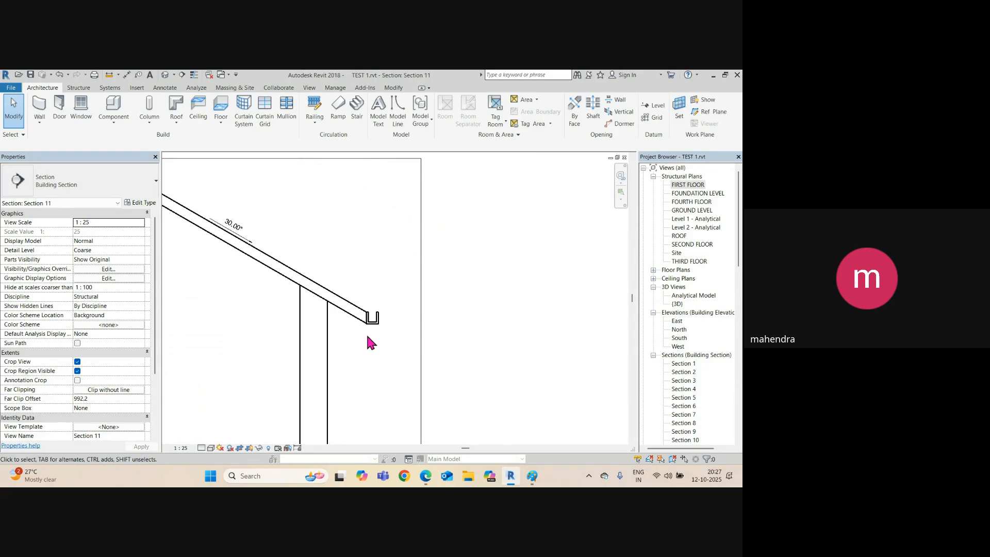
{"action": "left_click", "coordinate": [164, 76]}
Frame the L-shaped house and add a Roof: Gutter along its inner eave edge.
{"action": "scroll", "coordinate": [393, 356], "scroll_direction": "down", "scroll_amount": 5}
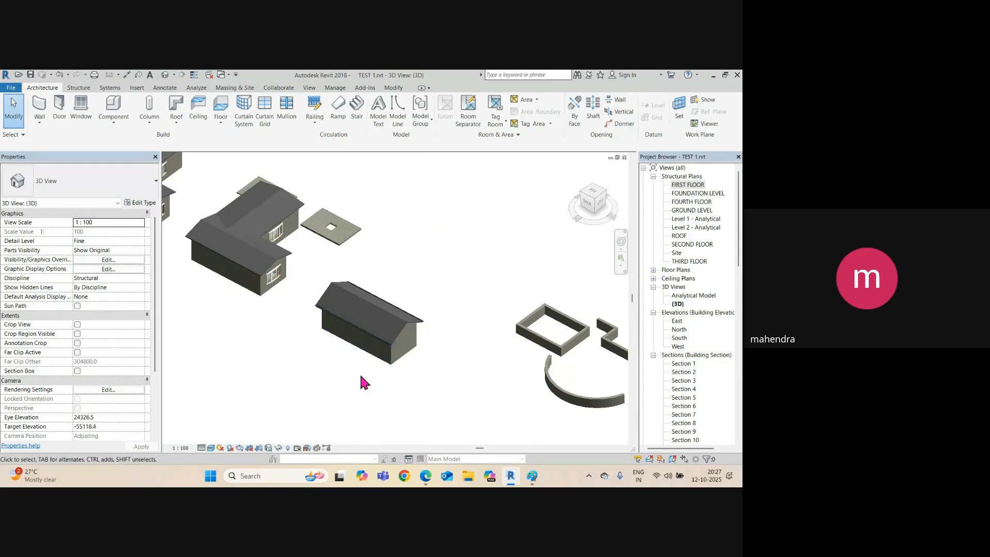
{"action": "scroll", "coordinate": [398, 368], "scroll_direction": "up", "scroll_amount": 2}
{"action": "middle_click_drag", "start_coordinate": [418, 364], "coordinate": [309, 387], "text": "shift"}
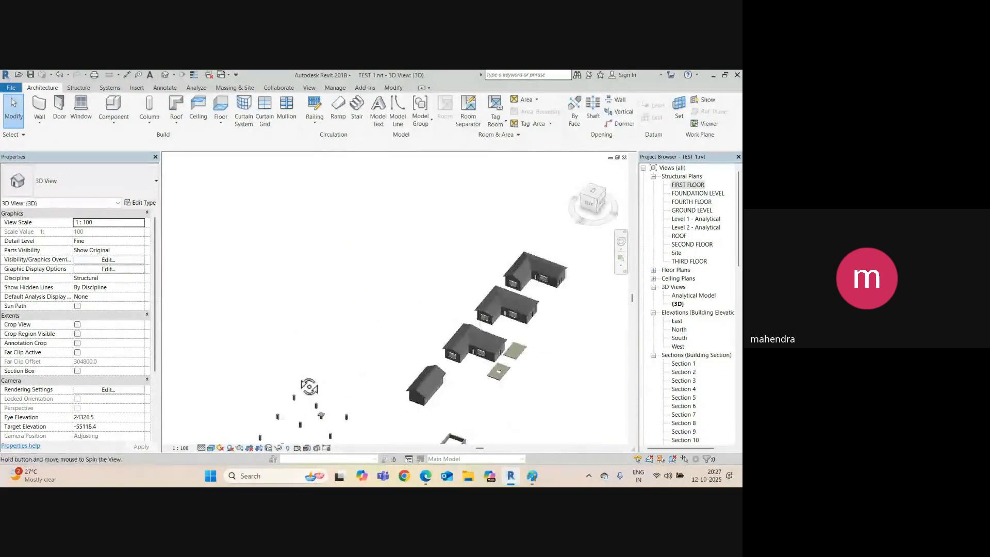
{"action": "scroll", "coordinate": [468, 345], "scroll_direction": "up", "scroll_amount": 2}
{"action": "middle_click_drag", "start_coordinate": [468, 344], "coordinate": [287, 335]}
{"action": "scroll", "coordinate": [352, 236], "scroll_direction": "up", "scroll_amount": 1}
{"action": "scroll", "coordinate": [353, 240], "scroll_direction": "up", "scroll_amount": 3}
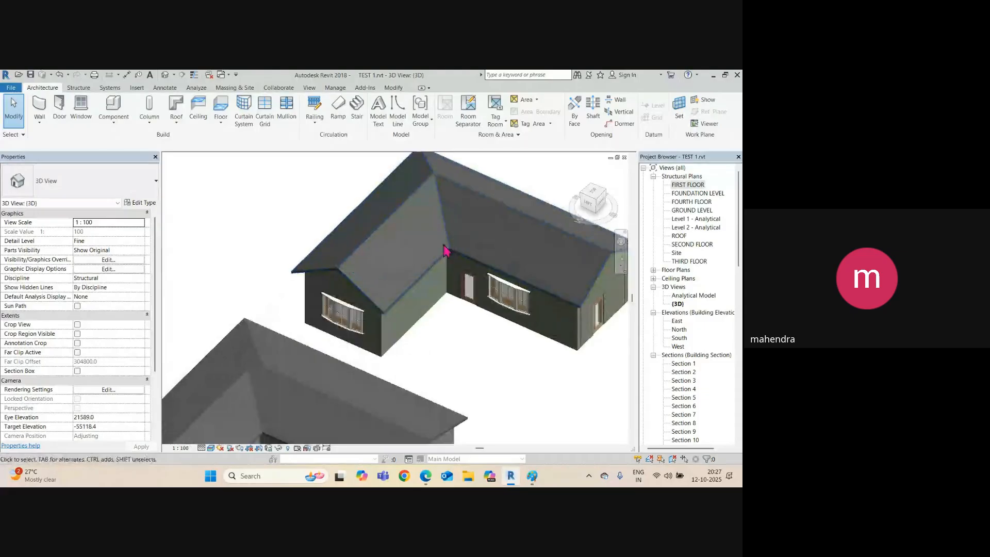
{"action": "middle_click_drag", "start_coordinate": [436, 291], "coordinate": [356, 311]}
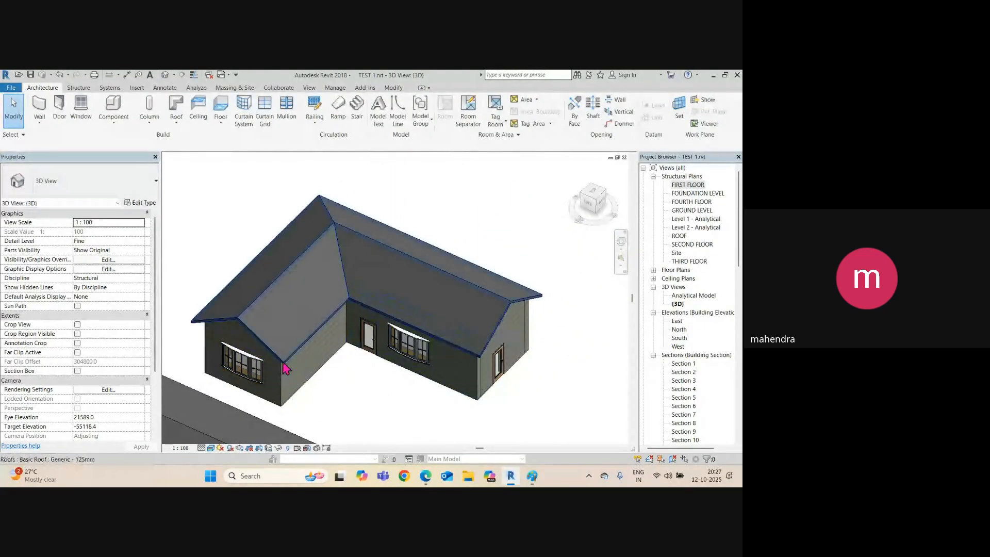
{"action": "scroll", "coordinate": [319, 351], "scroll_direction": "up", "scroll_amount": 4}
{"action": "scroll", "coordinate": [278, 365], "scroll_direction": "up", "scroll_amount": 3}
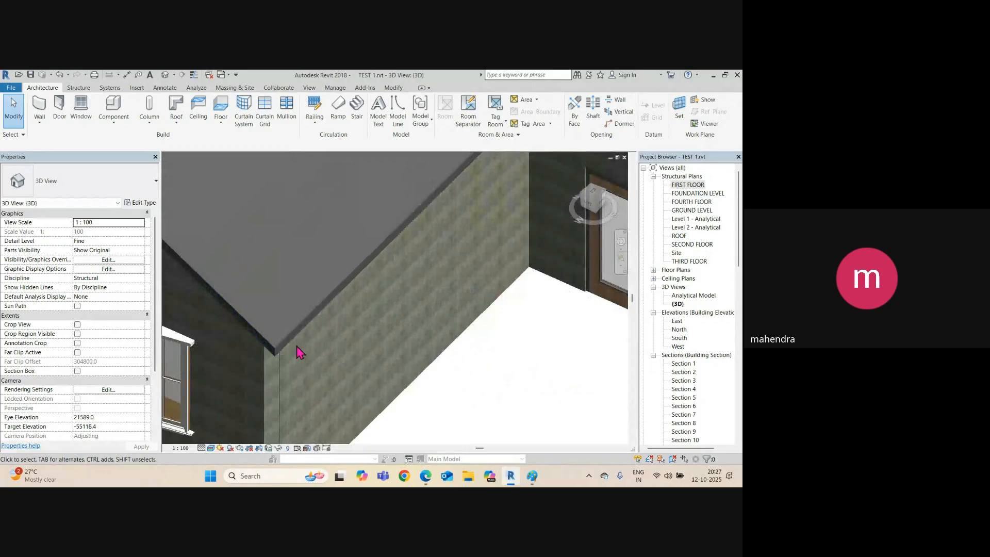
{"action": "left_click", "coordinate": [176, 121]}
{"action": "left_click", "coordinate": [199, 238]}
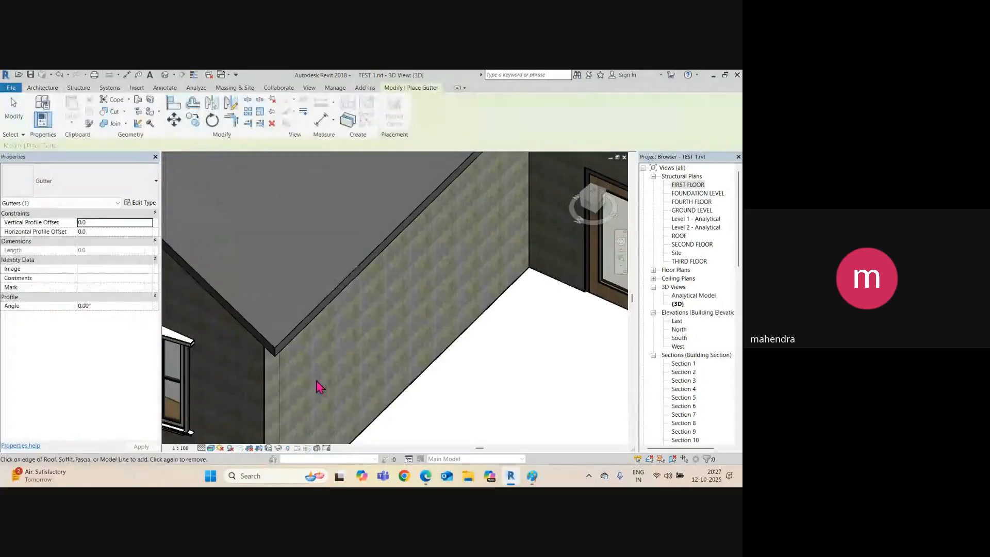
{"action": "scroll", "coordinate": [309, 377], "scroll_direction": "up", "scroll_amount": 5}
{"action": "left_click", "coordinate": [249, 245]}
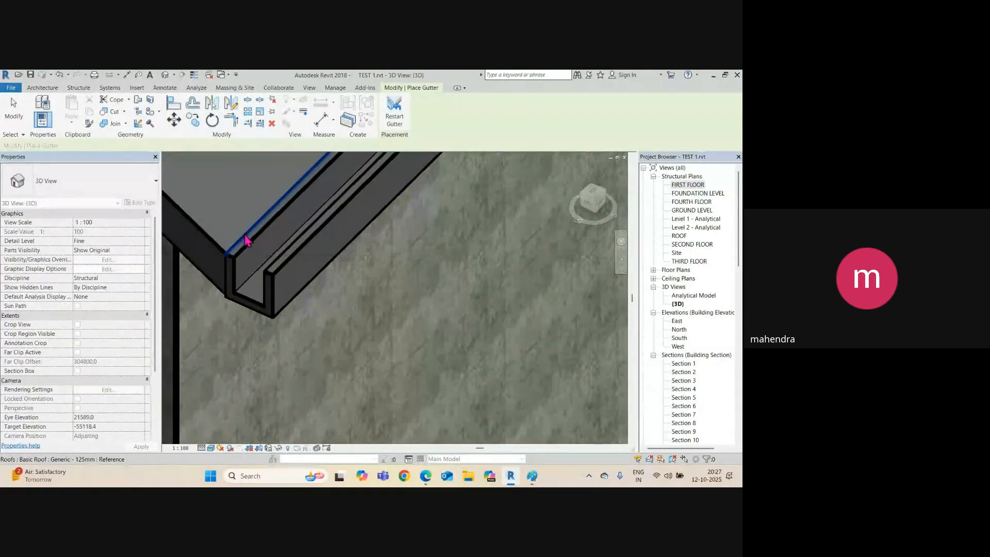
Add a gutter along the adjoining eave at the inner roof corner and end placement.
{"action": "scroll", "coordinate": [271, 289], "scroll_direction": "up", "scroll_amount": 2}
{"action": "scroll", "coordinate": [274, 305], "scroll_direction": "down", "scroll_amount": 8}
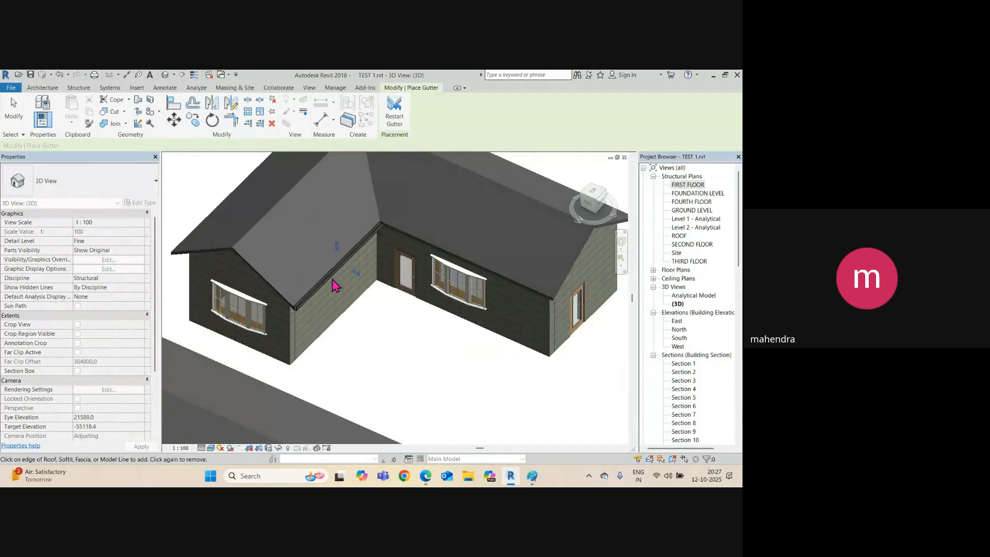
{"action": "scroll", "coordinate": [389, 212], "scroll_direction": "up", "scroll_amount": 5}
{"action": "middle_click_drag", "start_coordinate": [412, 211], "coordinate": [321, 259]}
{"action": "left_click", "coordinate": [358, 220]}
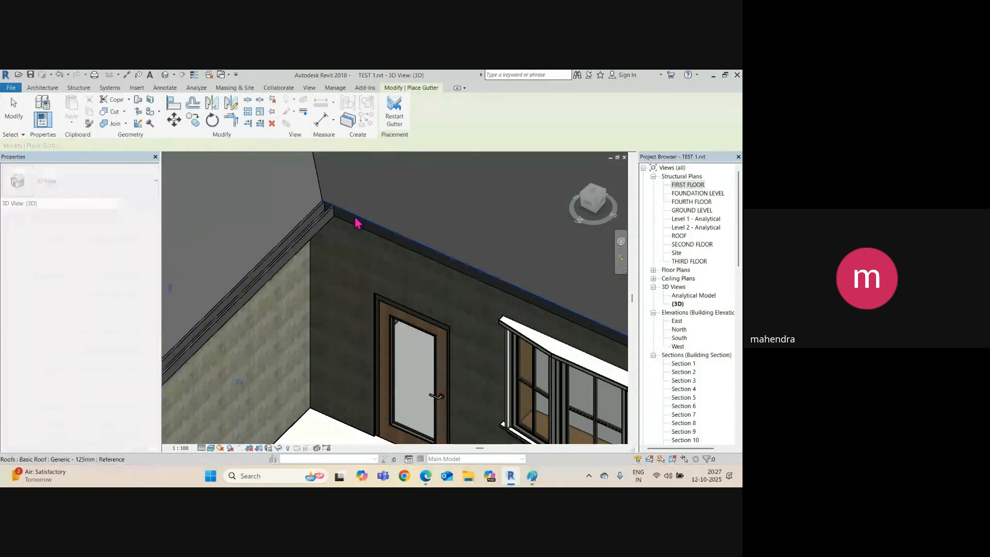
{"action": "scroll", "coordinate": [320, 217], "scroll_direction": "up", "scroll_amount": 3}
{"action": "scroll", "coordinate": [356, 249], "scroll_direction": "down", "scroll_amount": 6}
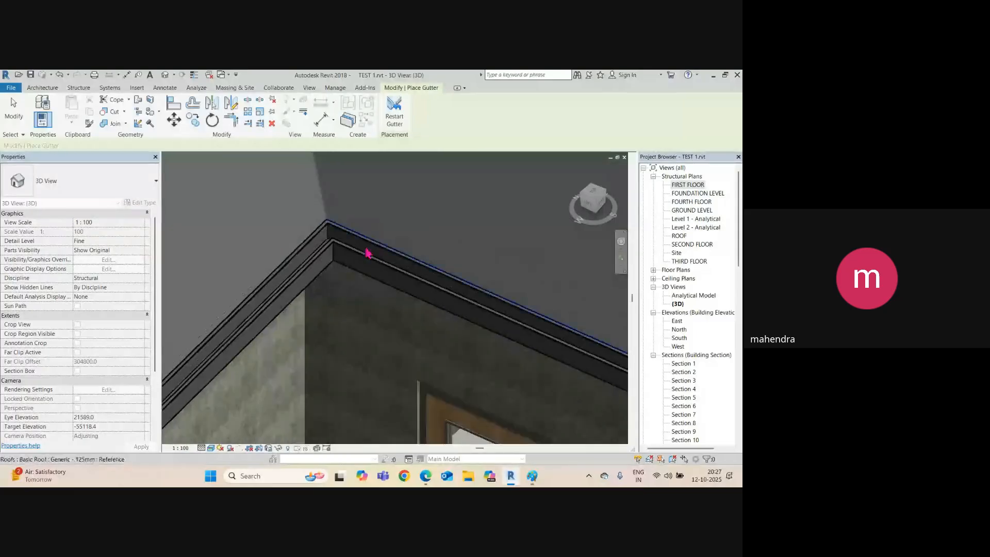
{"action": "middle_click_drag", "start_coordinate": [447, 325], "coordinate": [364, 348], "text": "shift"}
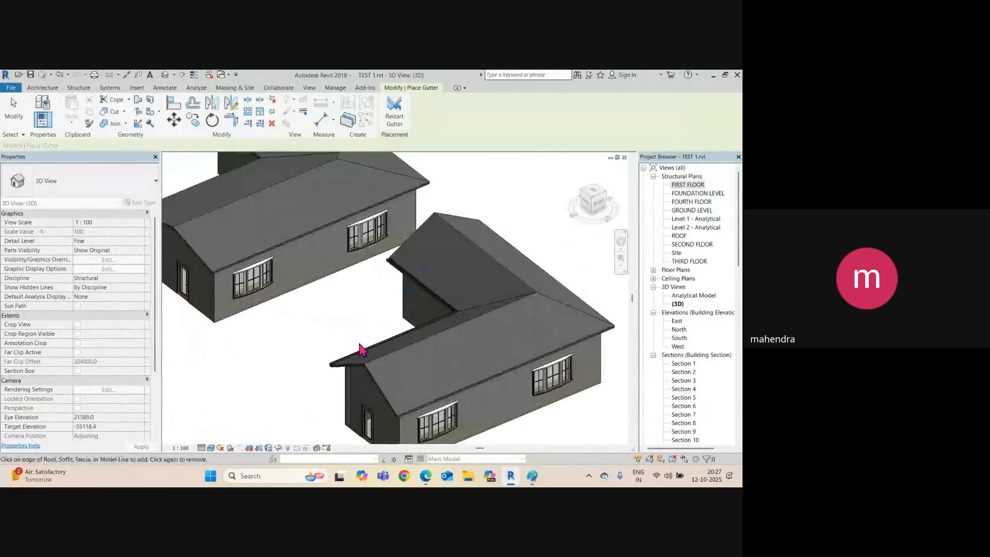
{"action": "scroll", "coordinate": [457, 384], "scroll_direction": "up", "scroll_amount": 2}
{"action": "scroll", "coordinate": [449, 392], "scroll_direction": "down", "scroll_amount": 3}
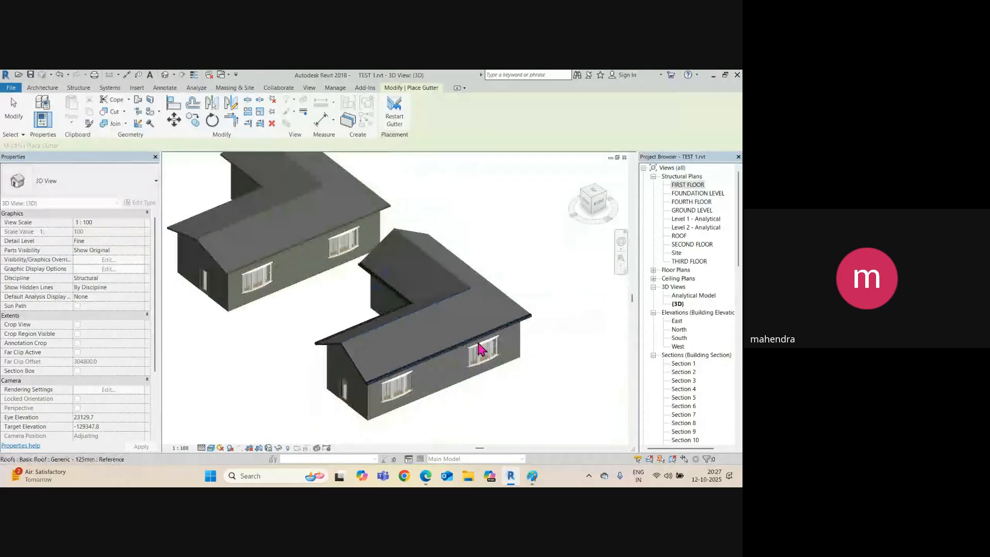
{"action": "middle_click_drag", "start_coordinate": [475, 354], "coordinate": [385, 426], "text": "shift"}
{"action": "scroll", "coordinate": [376, 421], "scroll_direction": "up", "scroll_amount": 6}
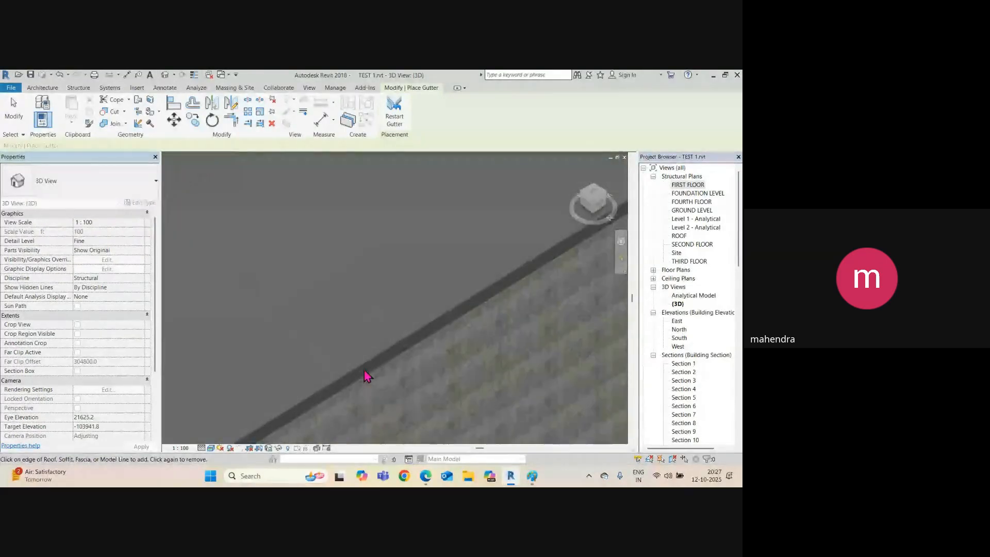
{"action": "scroll", "coordinate": [380, 312], "scroll_direction": "down", "scroll_amount": 5}
{"action": "scroll", "coordinate": [377, 324], "scroll_direction": "up", "scroll_amount": 4}
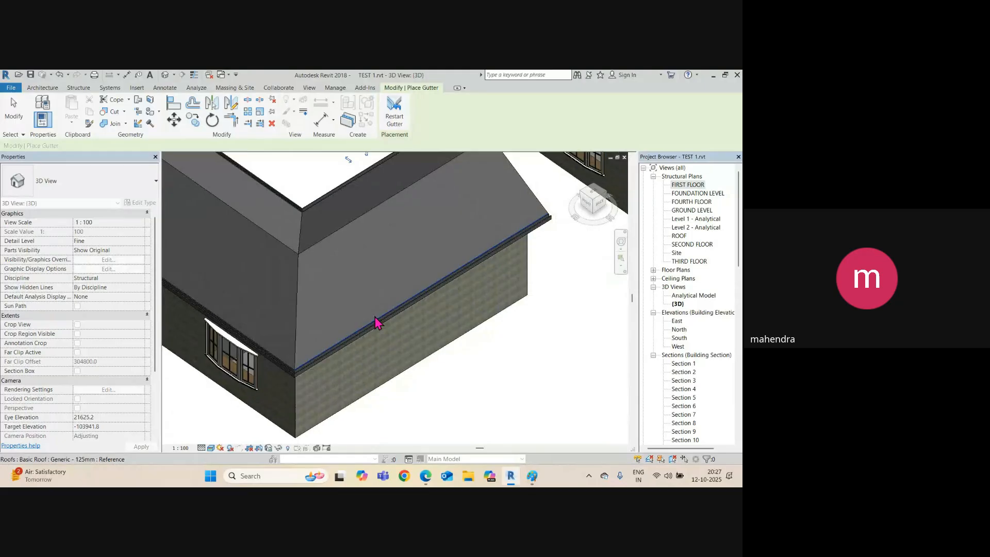
{"action": "key", "text": "Escape"}
Orbit around the roof to inspect the new eave gutter.
{"action": "scroll", "coordinate": [425, 366], "scroll_direction": "down", "scroll_amount": 3}
{"action": "middle_click_drag", "start_coordinate": [424, 367], "coordinate": [334, 329], "text": "shift"}
{"action": "scroll", "coordinate": [263, 271], "scroll_direction": "up", "scroll_amount": 3}
{"action": "middle_click_drag", "start_coordinate": [263, 272], "coordinate": [348, 397], "text": "shift"}
Duplicate the selected roof's type as METAL SHEET 25 THK.
{"action": "left_click", "coordinate": [330, 359]}
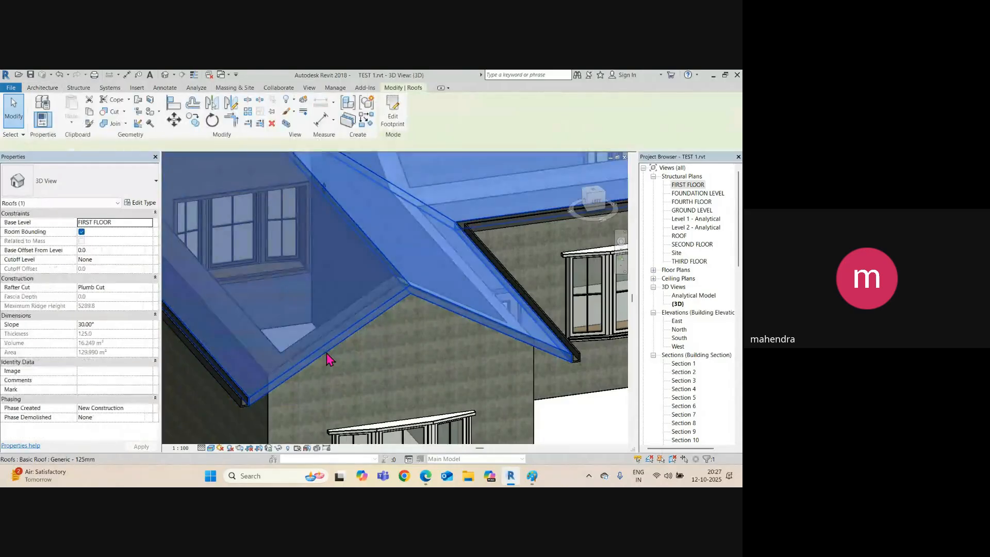
{"action": "left_click", "coordinate": [137, 203]}
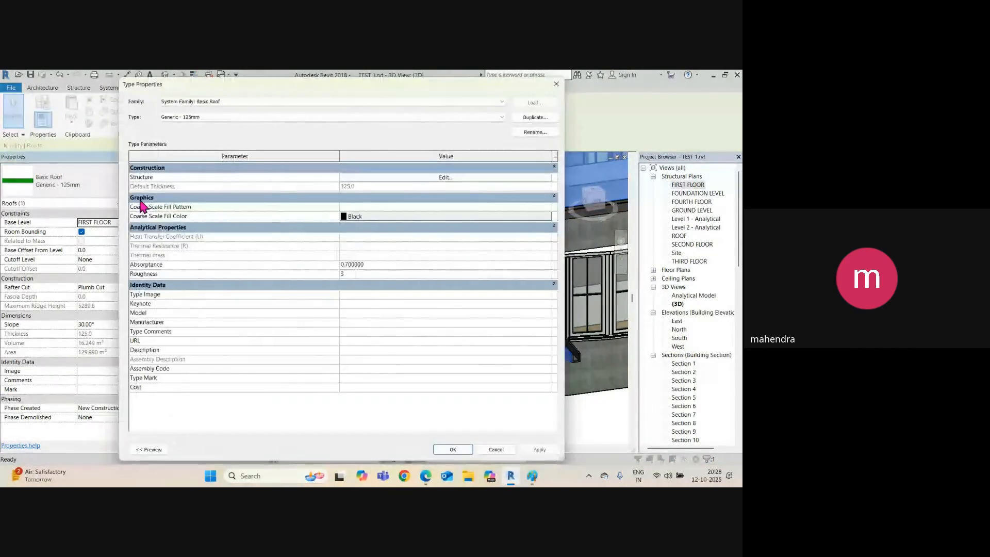
{"action": "left_click", "coordinate": [531, 118]}
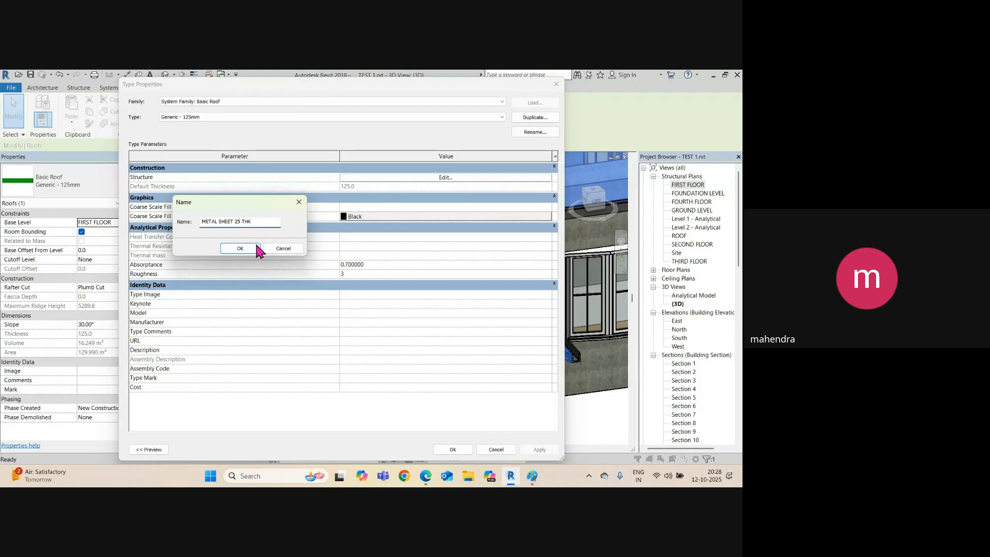
{"action": "left_click", "coordinate": [240, 248]}
Open the new type's layer structure and enter a thickness of 25.
{"action": "left_click", "coordinate": [393, 168]}
{"action": "left_click", "coordinate": [392, 180]}
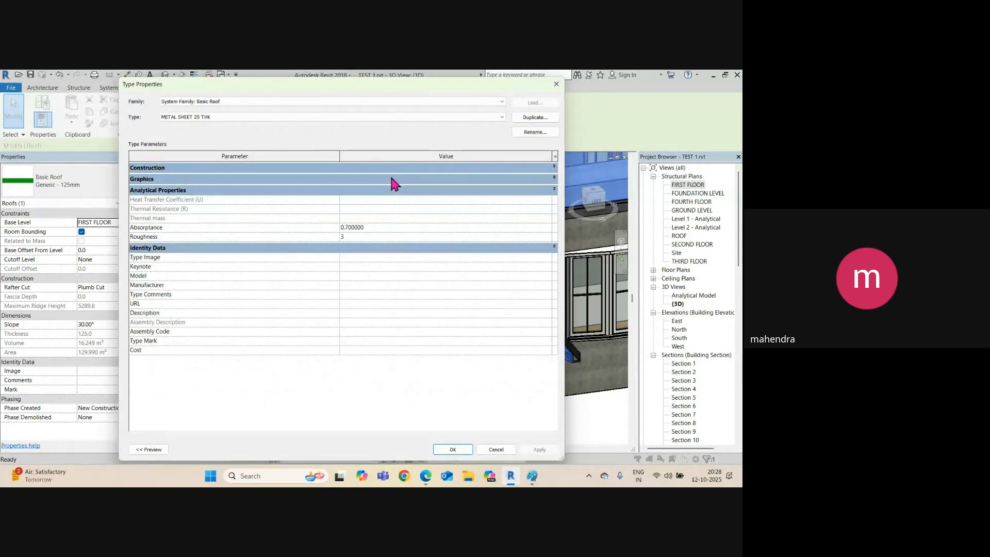
{"action": "left_click", "coordinate": [554, 168]}
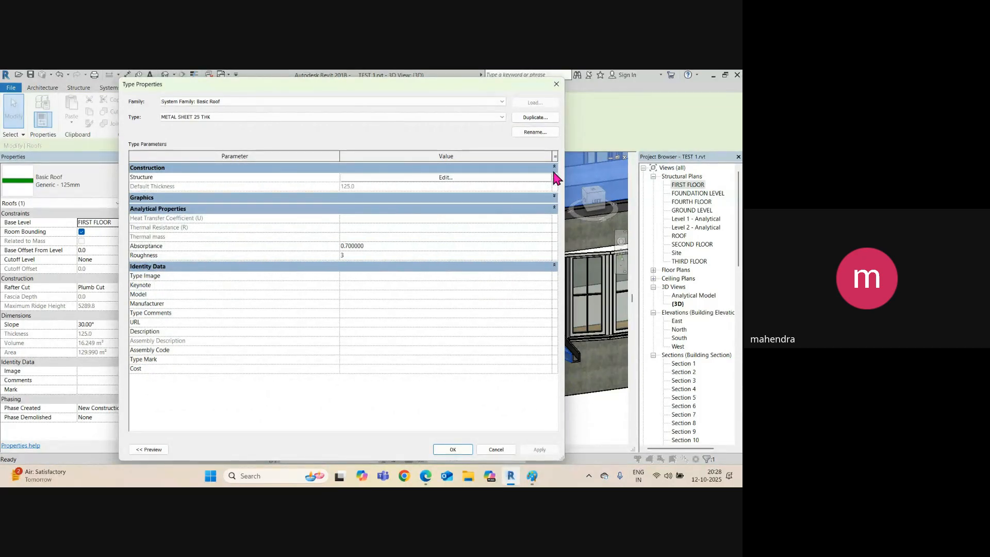
{"action": "left_click", "coordinate": [466, 177]}
{"action": "left_click", "coordinate": [378, 175]}
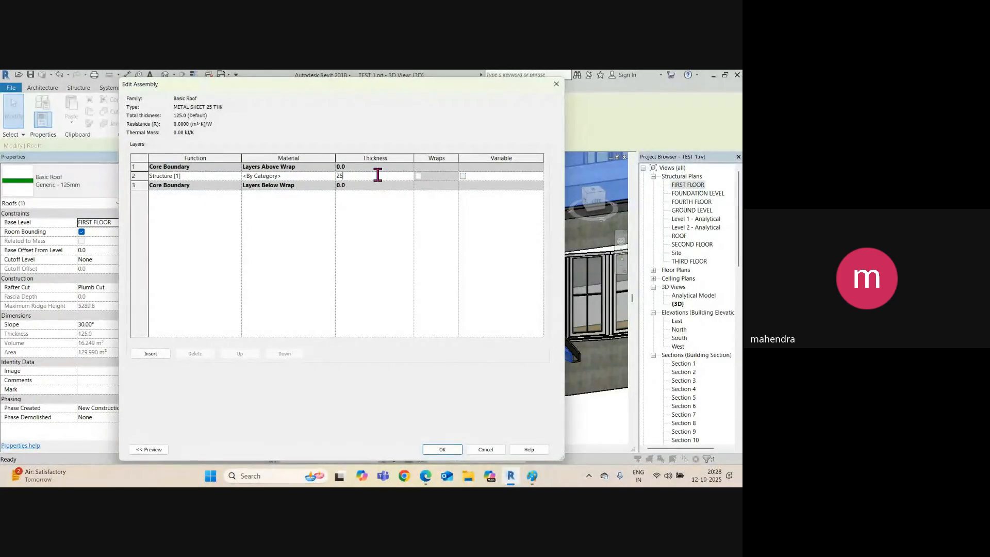
Make the 25 mm structure layer Metal Deck and apply METAL SHEET 25 THK to the roof.
{"action": "left_click", "coordinate": [331, 175]}
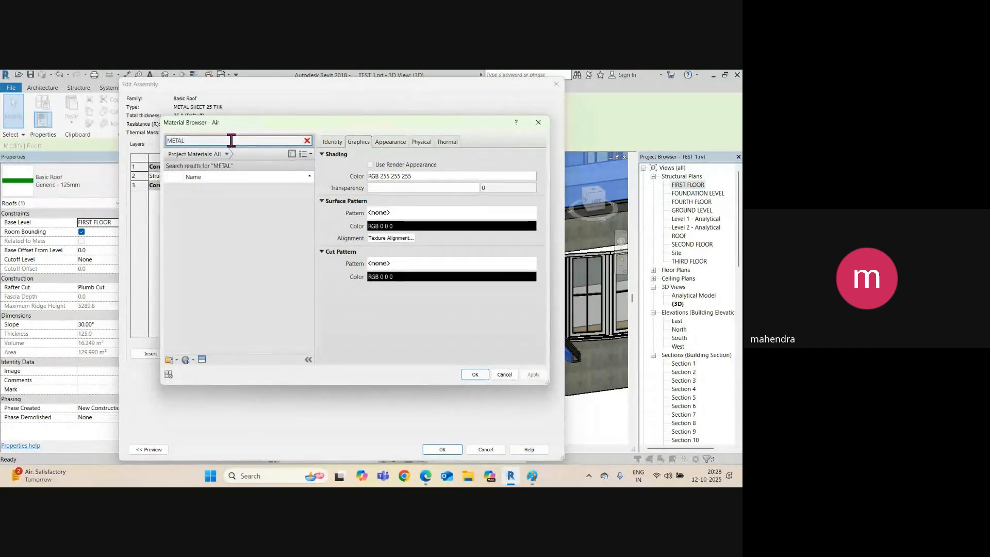
{"action": "scroll", "coordinate": [225, 253], "scroll_direction": "down", "scroll_amount": 5}
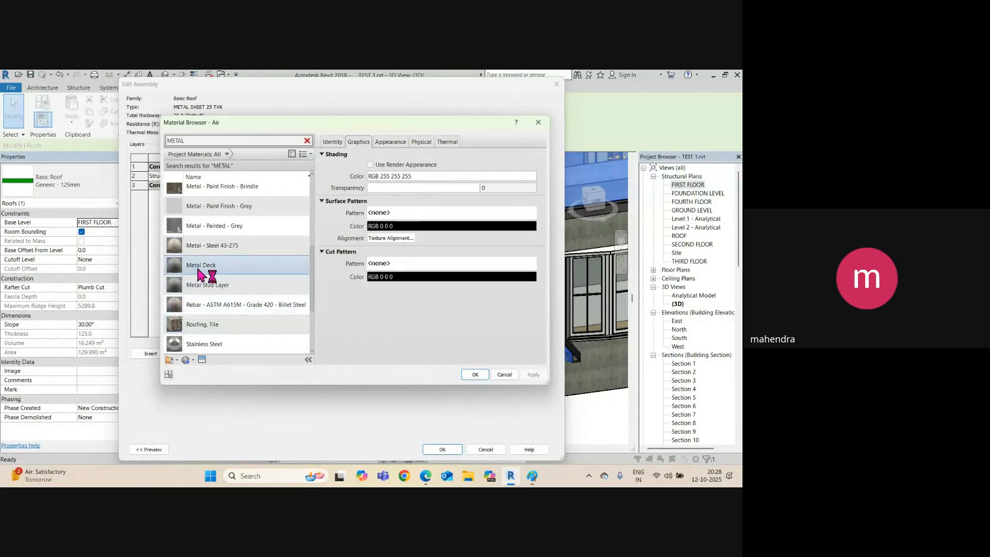
{"action": "left_click", "coordinate": [196, 265]}
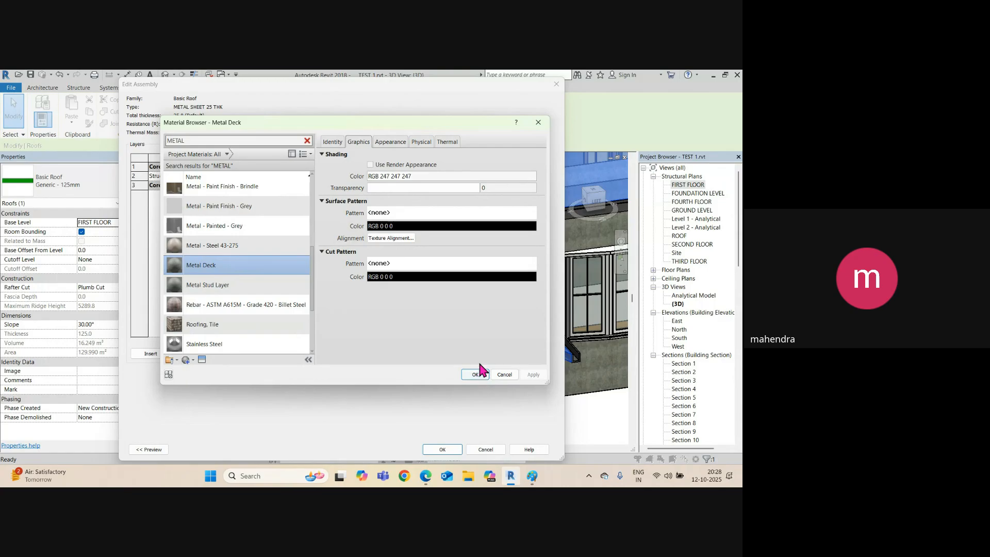
{"action": "left_click", "coordinate": [475, 375]}
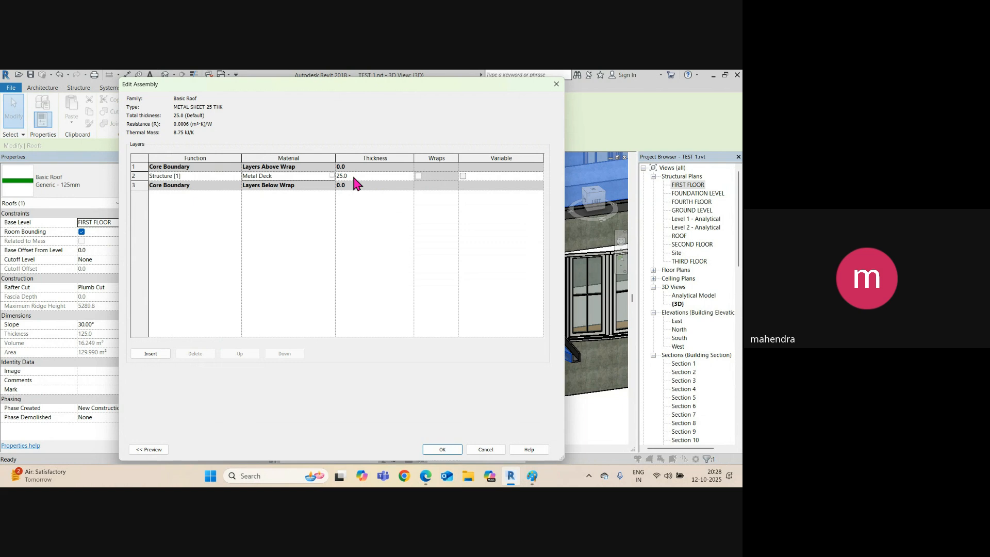
{"action": "left_click", "coordinate": [460, 450]}
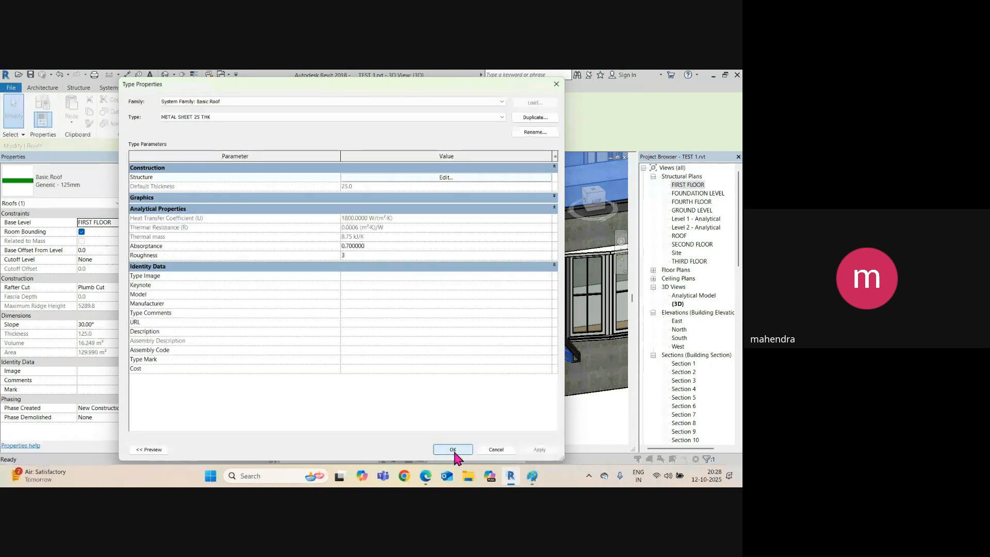
{"action": "left_click", "coordinate": [452, 449]}
Leave the 3D view for the FIRST FLOOR plan with nothing selected.
{"action": "scroll", "coordinate": [394, 260], "scroll_direction": "down", "scroll_amount": 3}
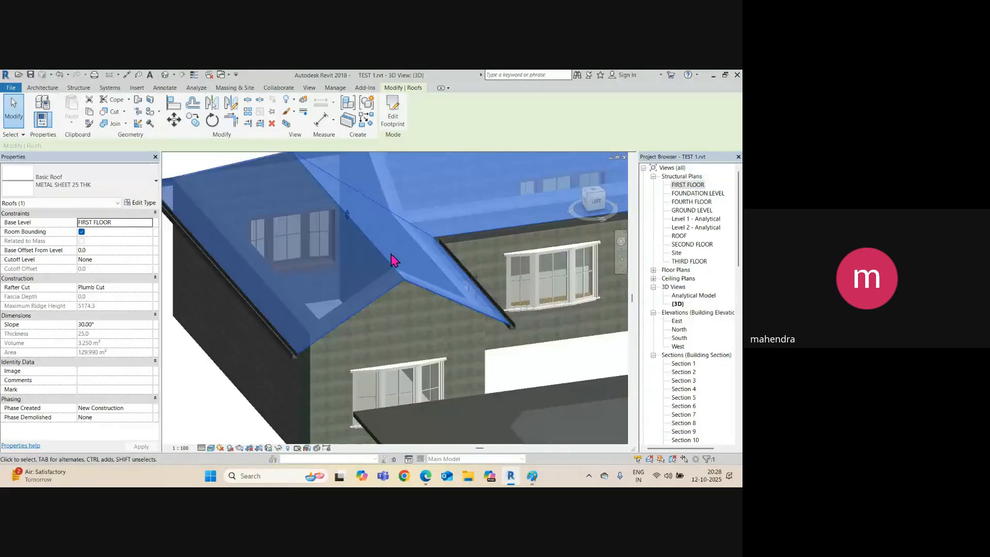
{"action": "left_click", "coordinate": [507, 363]}
{"action": "scroll", "coordinate": [400, 289], "scroll_direction": "up", "scroll_amount": 3}
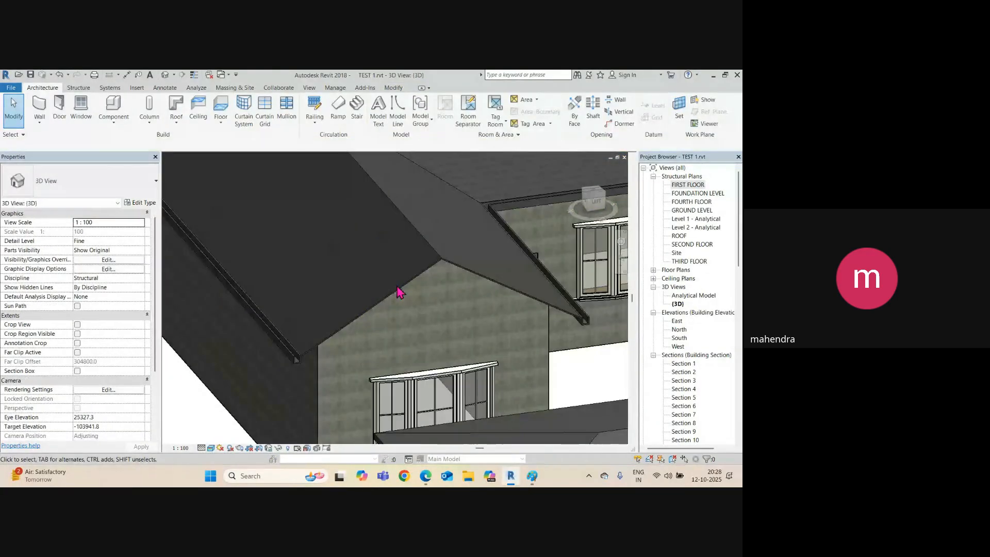
{"action": "left_click", "coordinate": [402, 292]}
{"action": "middle_click_drag", "start_coordinate": [399, 306], "coordinate": [460, 377], "text": "shift"}
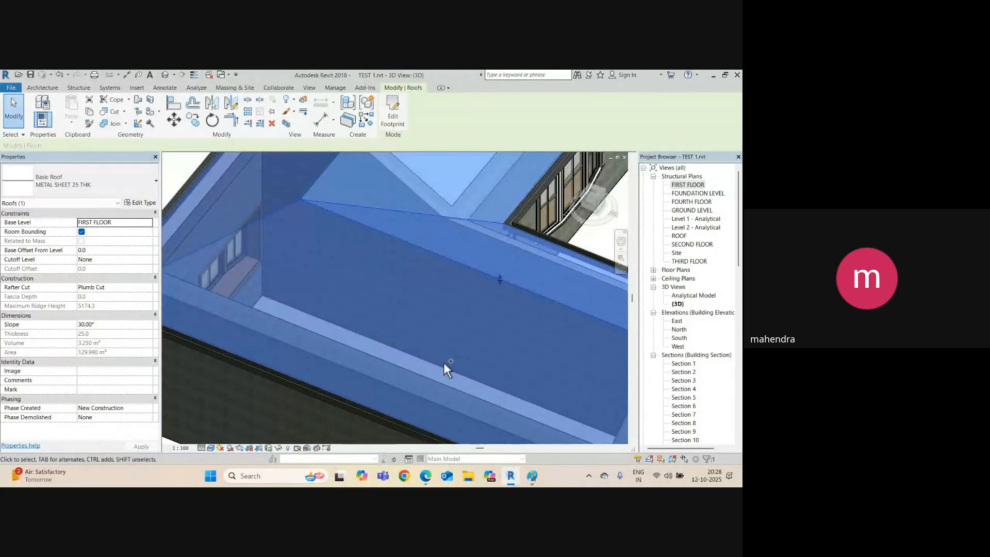
{"action": "key", "text": "ctrl+Tab"}
{"action": "scroll", "coordinate": [362, 312], "scroll_direction": "down", "scroll_amount": 3}
{"action": "key", "text": "ctrl+Tab"}
{"action": "scroll", "coordinate": [358, 309], "scroll_direction": "down", "scroll_amount": 2}
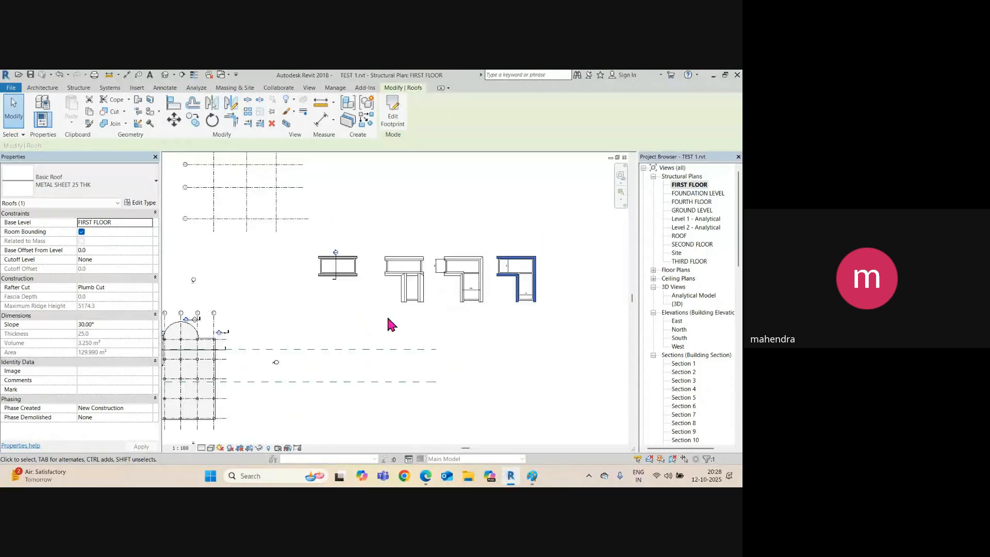
{"action": "scroll", "coordinate": [391, 324], "scroll_direction": "up", "scroll_amount": 5}
{"action": "key", "text": "Escape"}
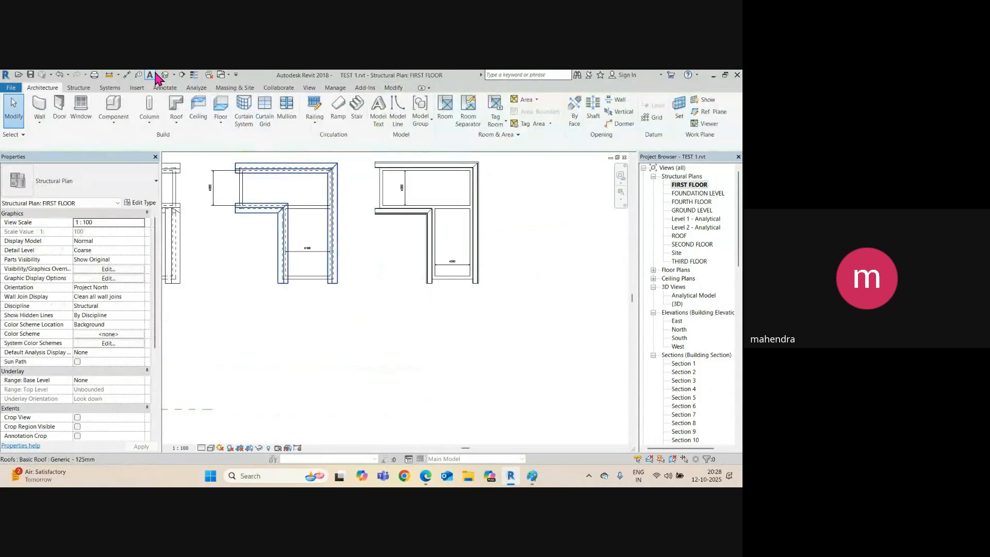
Draw a new section line across the house and open it as Section 12.
{"action": "left_click", "coordinate": [183, 75]}
{"action": "scroll", "coordinate": [442, 236], "scroll_direction": "up", "scroll_amount": 3}
{"action": "left_click", "coordinate": [382, 245]}
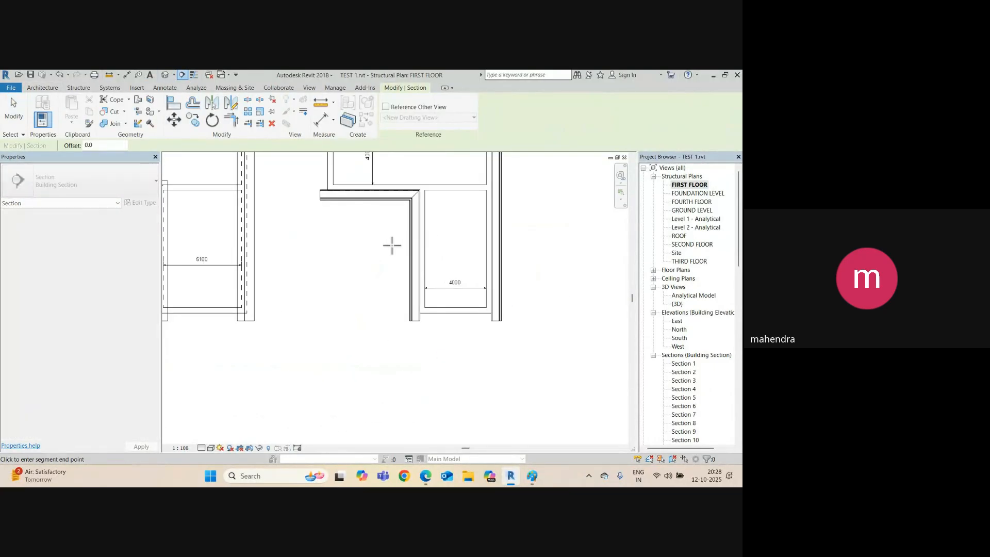
{"action": "left_click", "coordinate": [510, 245]}
{"action": "scroll", "coordinate": [430, 266], "scroll_direction": "down", "scroll_amount": 2}
{"action": "key", "text": "Escape"}
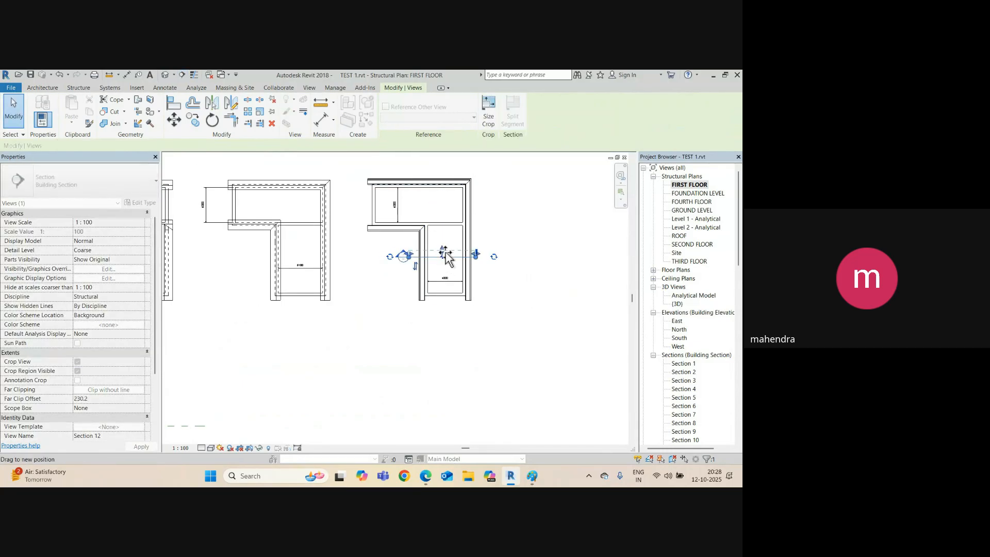
{"action": "right_click", "coordinate": [454, 255]}
{"action": "left_click", "coordinate": [490, 272]}
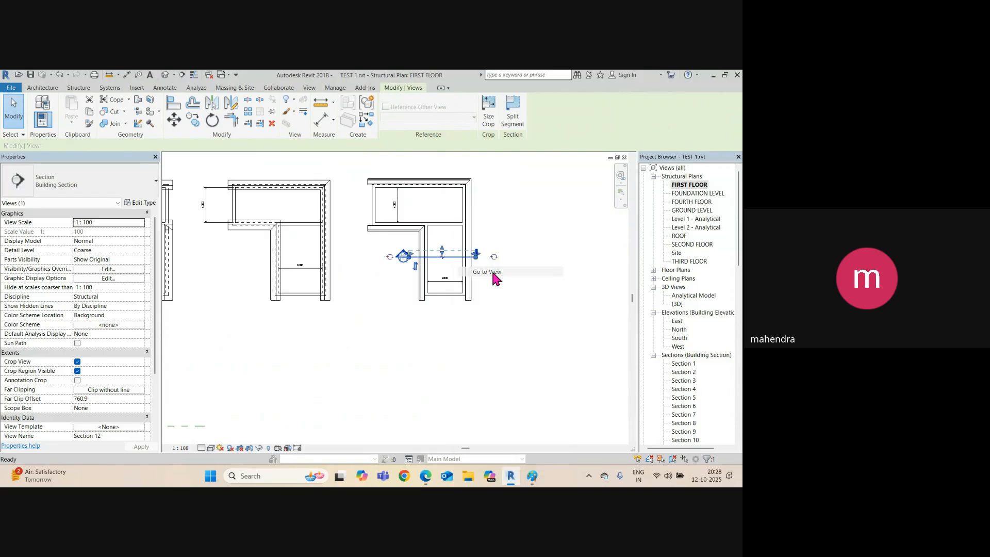
{"action": "scroll", "coordinate": [276, 234], "scroll_direction": "up", "scroll_amount": 5}
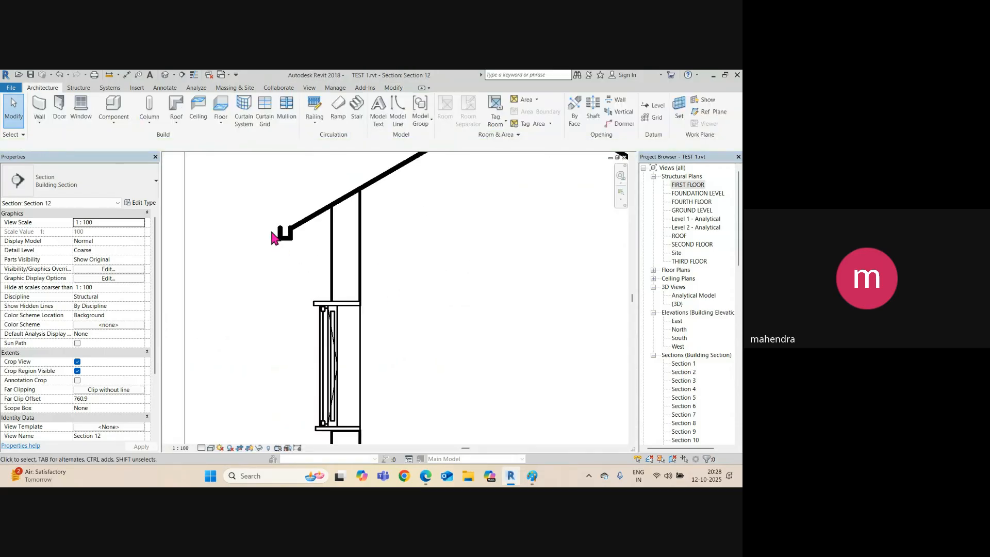
Turn on Thin Lines and delete the gutter selected in Section 12.
{"action": "left_click", "coordinate": [194, 75]}
{"action": "scroll", "coordinate": [310, 247], "scroll_direction": "down", "scroll_amount": 2}
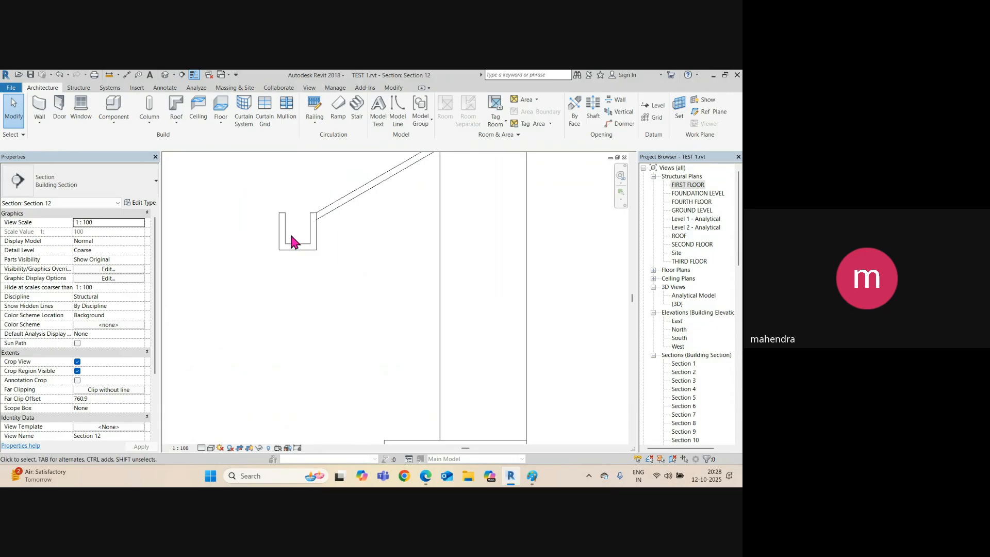
{"action": "scroll", "coordinate": [295, 237], "scroll_direction": "down", "scroll_amount": 2}
{"action": "scroll", "coordinate": [304, 232], "scroll_direction": "up", "scroll_amount": 5}
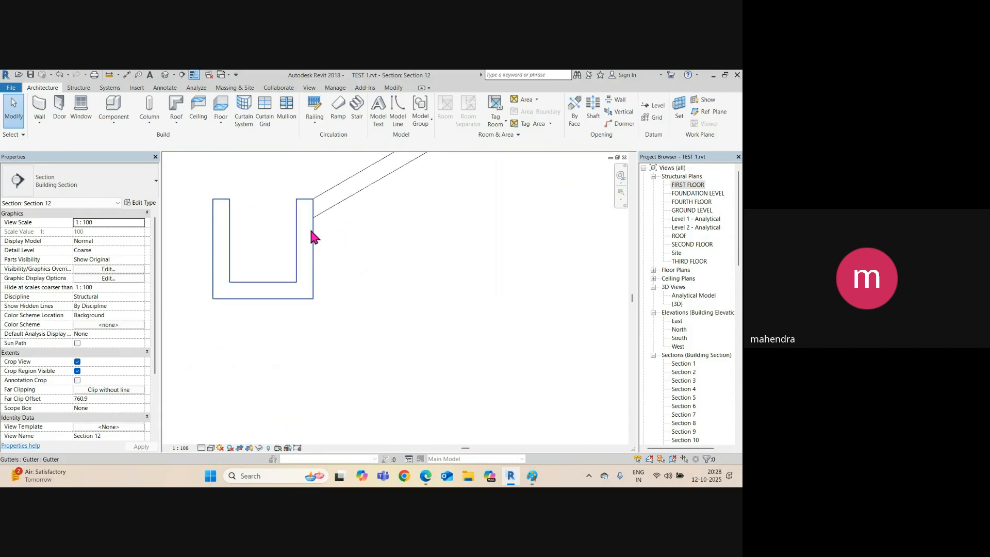
{"action": "scroll", "coordinate": [314, 216], "scroll_direction": "up", "scroll_amount": 2}
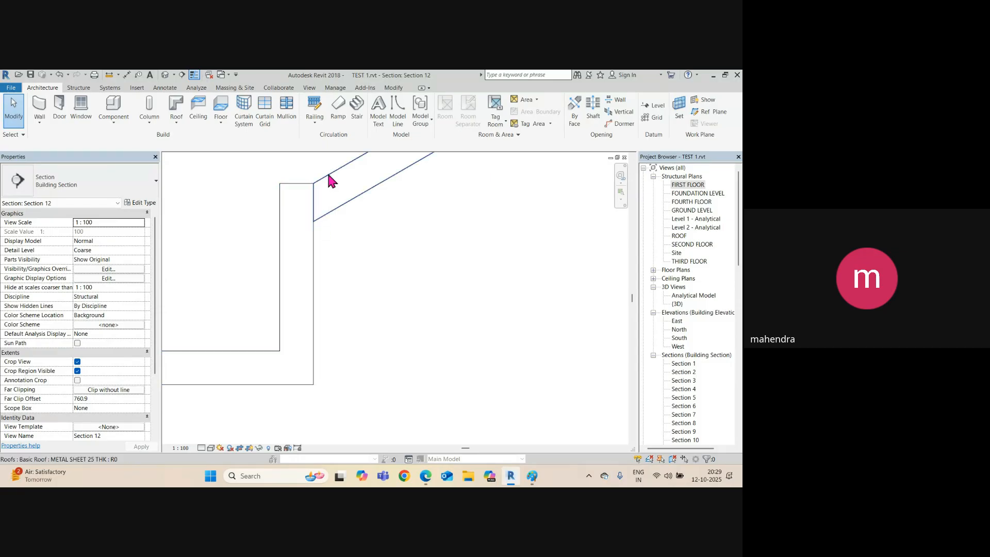
{"action": "scroll", "coordinate": [288, 272], "scroll_direction": "down", "scroll_amount": 2}
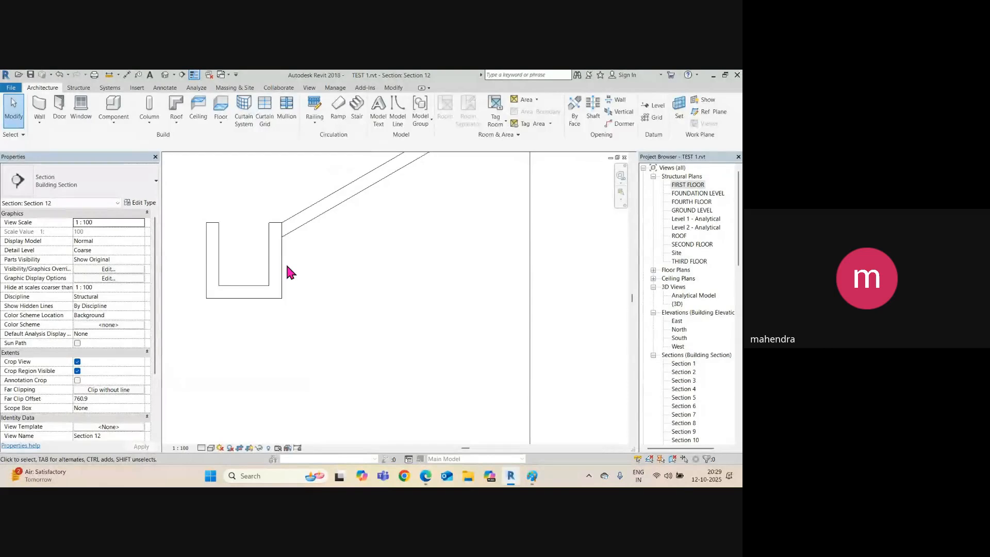
{"action": "left_click", "coordinate": [283, 270]}
{"action": "scroll", "coordinate": [266, 266], "scroll_direction": "down", "scroll_amount": 2}
{"action": "scroll", "coordinate": [266, 267], "scroll_direction": "down", "scroll_amount": 3}
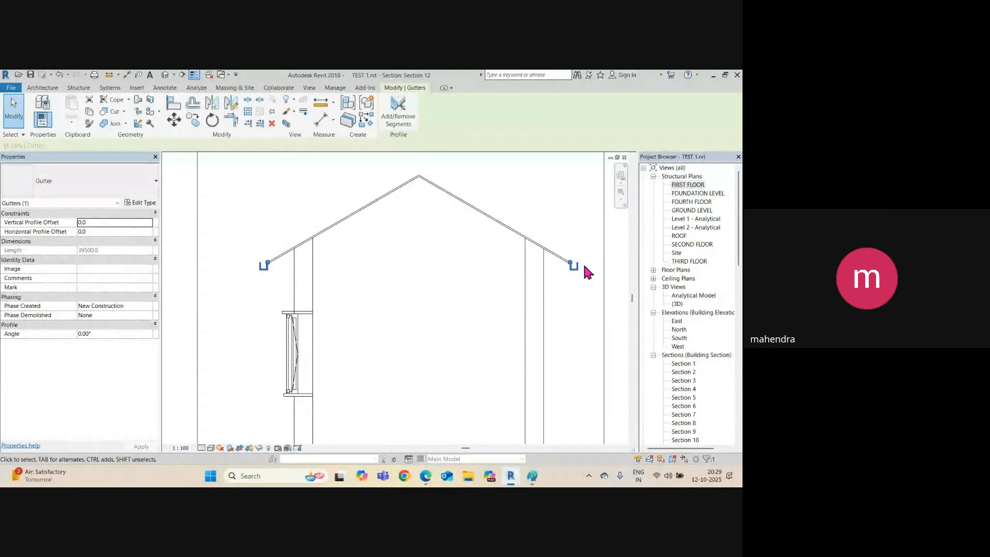
{"action": "key", "text": "Delete"}
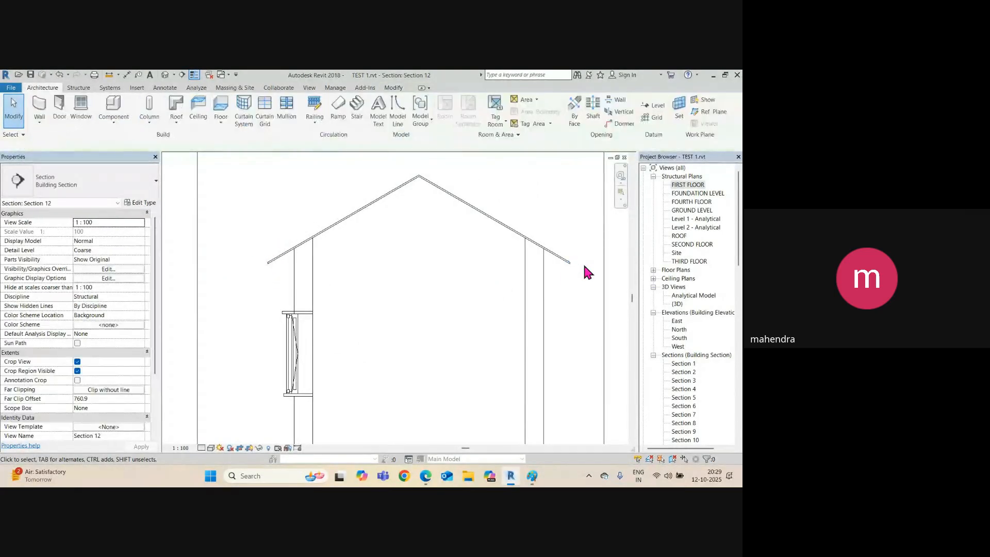
Return to the default 3D view of the house.
{"action": "left_click", "coordinate": [174, 78]}
{"action": "scroll", "coordinate": [331, 265], "scroll_direction": "down", "scroll_amount": 4}
{"action": "scroll", "coordinate": [396, 332], "scroll_direction": "up", "scroll_amount": 3}
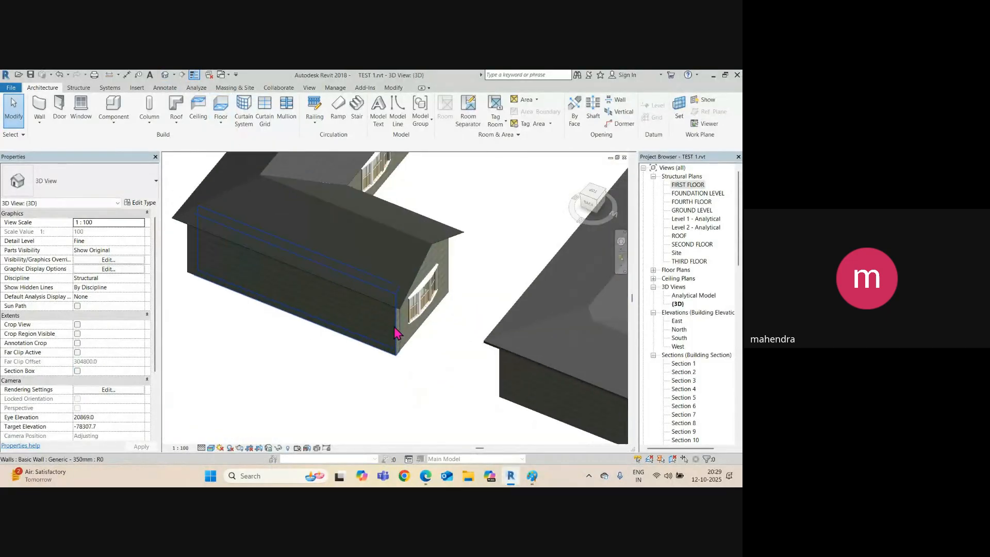
{"action": "scroll", "coordinate": [396, 333], "scroll_direction": "up", "scroll_amount": 8}
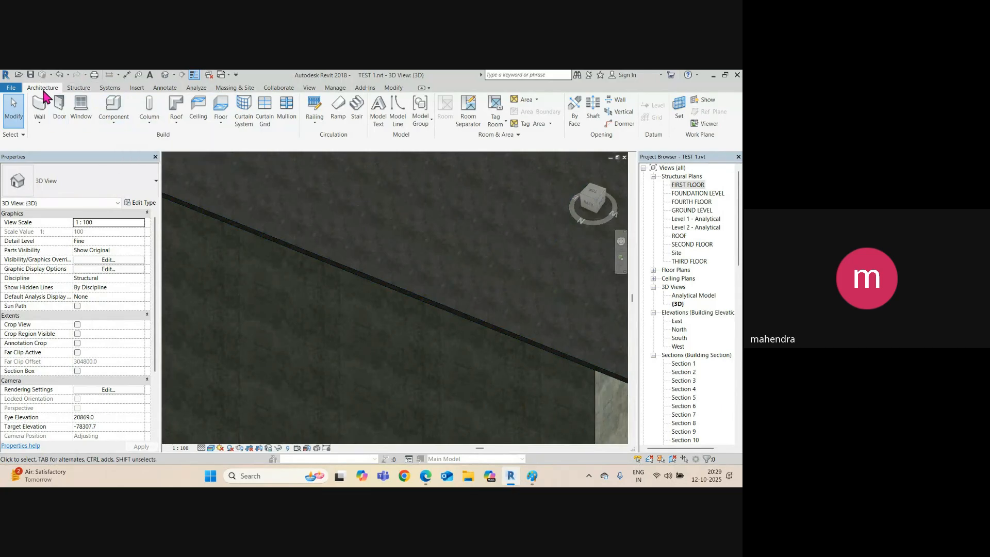
Add a roof gutter along the first remaining eave edge in the 3D view.
{"action": "left_click", "coordinate": [174, 125]}
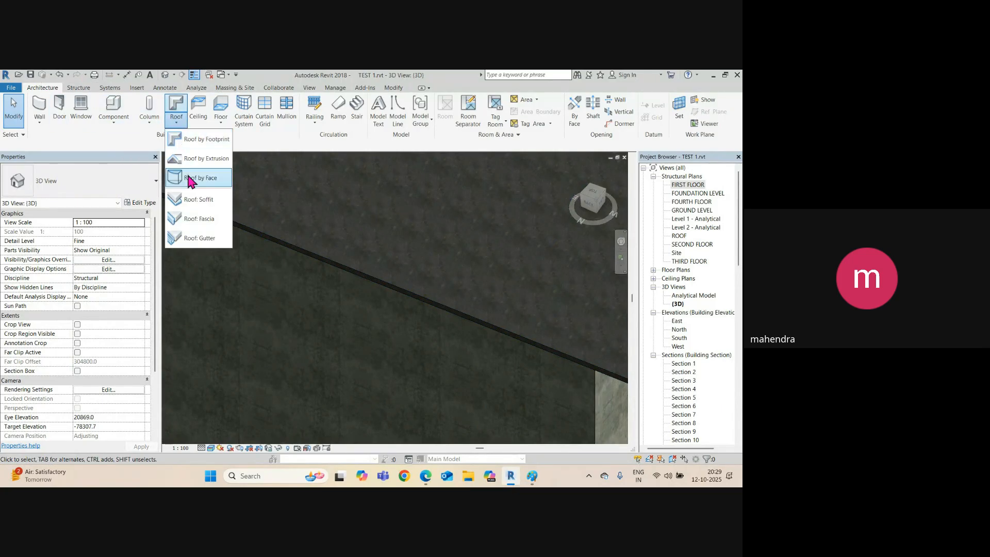
{"action": "left_click", "coordinate": [202, 239]}
{"action": "middle_click_drag", "start_coordinate": [396, 300], "coordinate": [183, 272]}
{"action": "scroll", "coordinate": [364, 342], "scroll_direction": "up", "scroll_amount": 2}
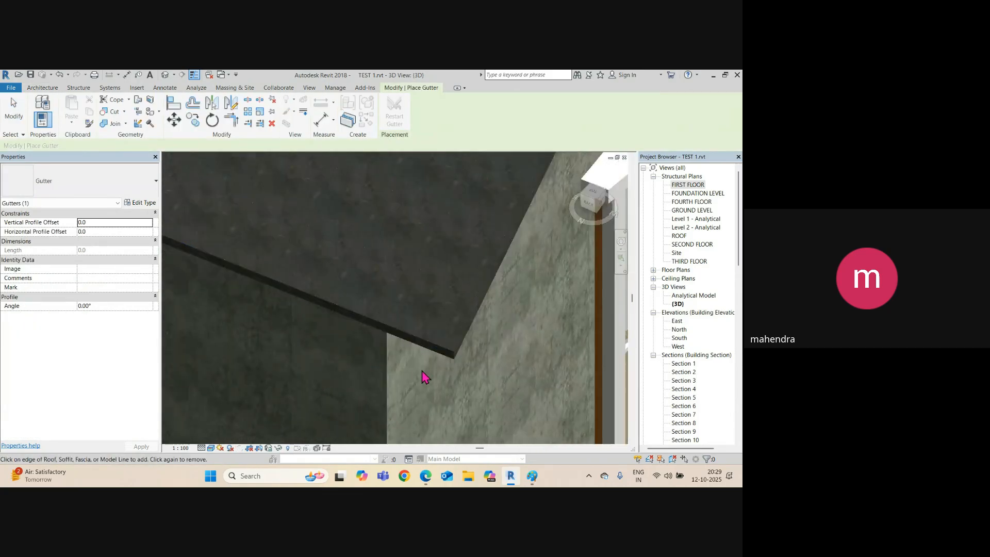
{"action": "scroll", "coordinate": [432, 365], "scroll_direction": "up", "scroll_amount": 3}
{"action": "left_click", "coordinate": [475, 337]}
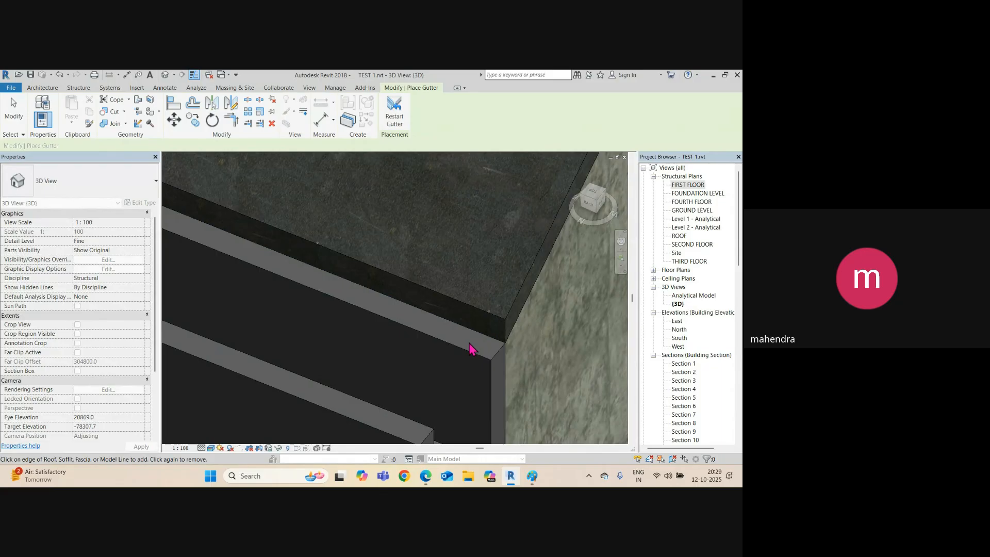
{"action": "scroll", "coordinate": [400, 338], "scroll_direction": "down", "scroll_amount": 5}
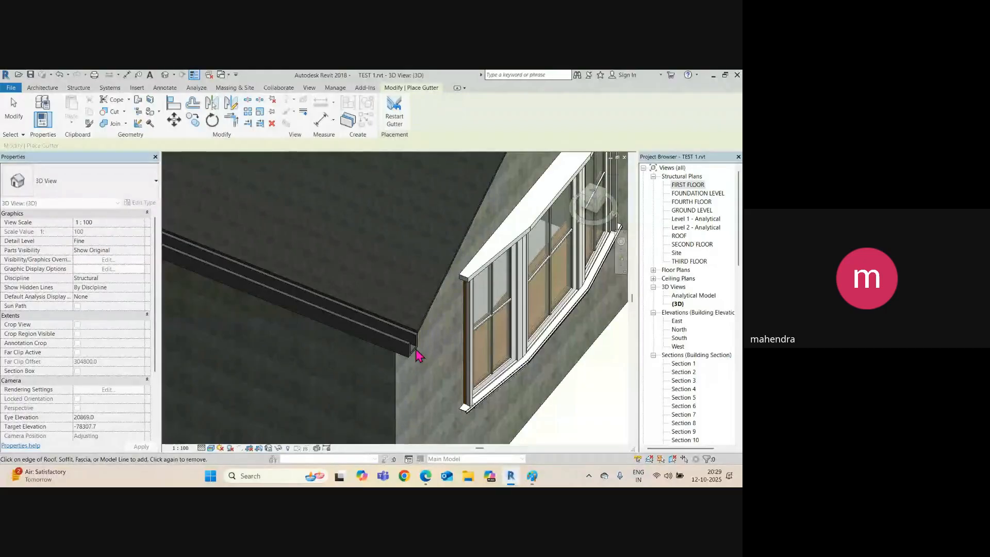
Stop gutter placement and look at Section 12, then return to the first-floor plan.
{"action": "key", "text": "ctrl+Tab"}
{"action": "key", "text": "ctrl+Tab"}
{"action": "key", "text": "ctrl+Tab"}
{"action": "key", "text": "ctrl+Tab"}
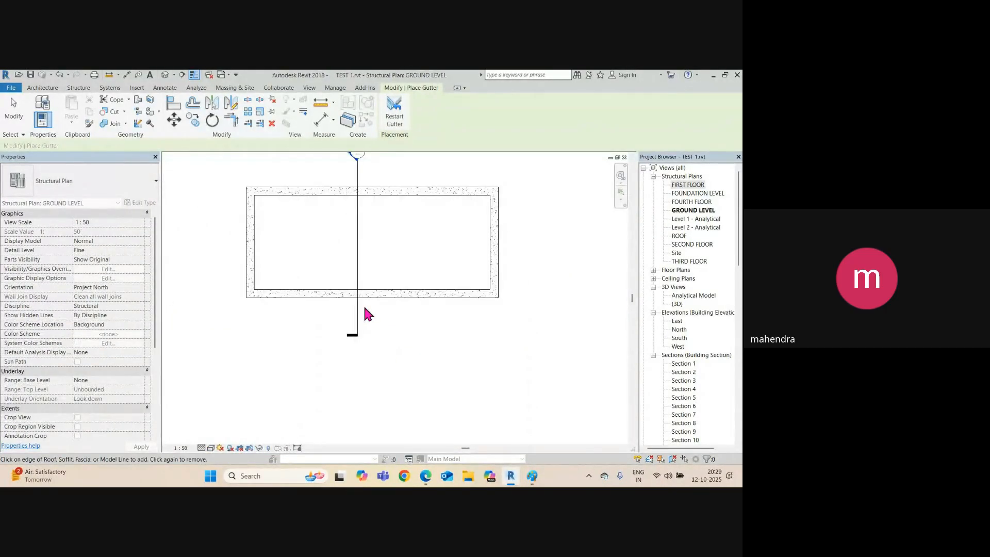
{"action": "key", "text": "ctrl+Tab"}
{"action": "key", "text": "ctrl+Tab"}
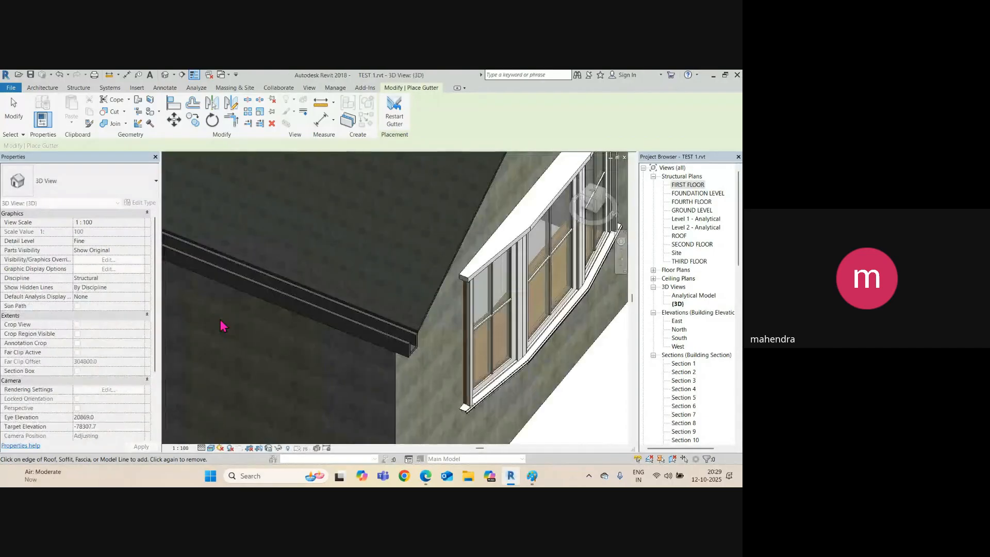
{"action": "key", "text": "ctrl+Tab"}
{"action": "key", "text": "ctrl+Tab"}
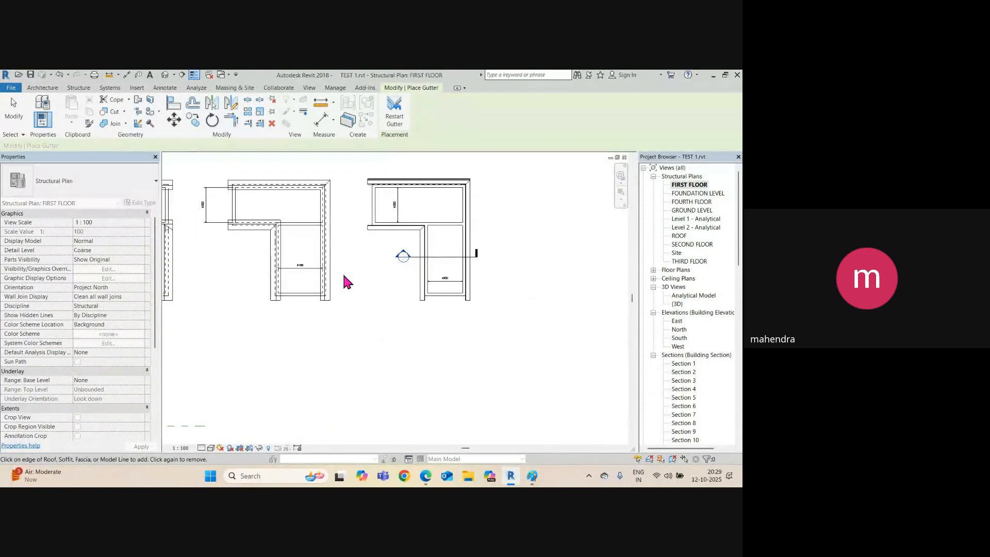
{"action": "key", "text": "Escape"}
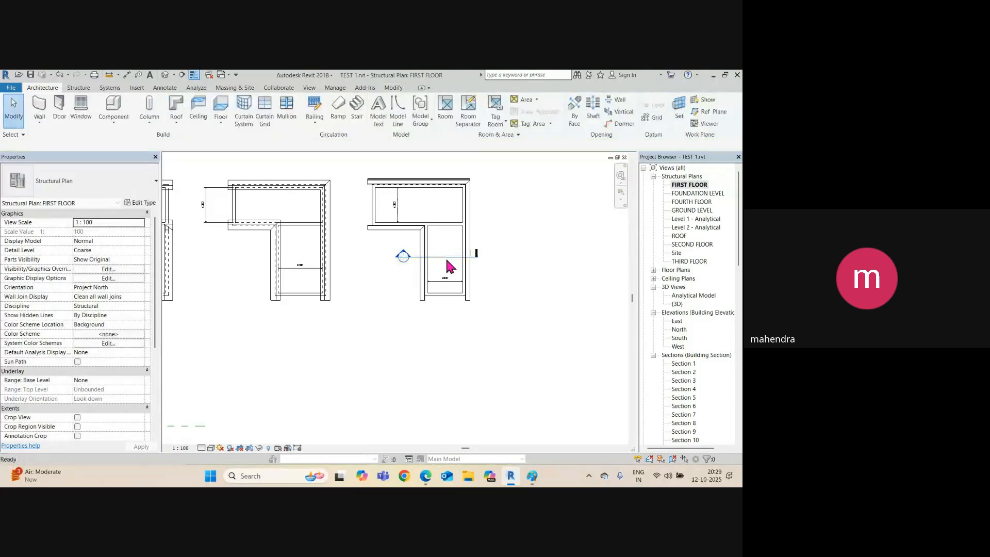
{"action": "left_click", "coordinate": [443, 256]}
{"action": "right_click", "coordinate": [447, 258]}
{"action": "left_click", "coordinate": [485, 272]}
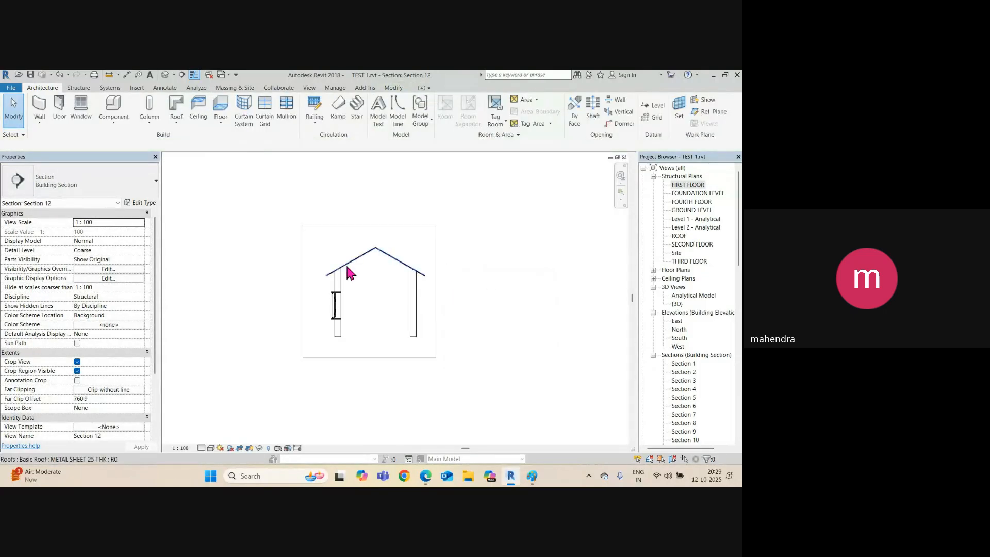
{"action": "scroll", "coordinate": [335, 273], "scroll_direction": "up", "scroll_amount": 5}
{"action": "scroll", "coordinate": [337, 271], "scroll_direction": "down", "scroll_amount": 5}
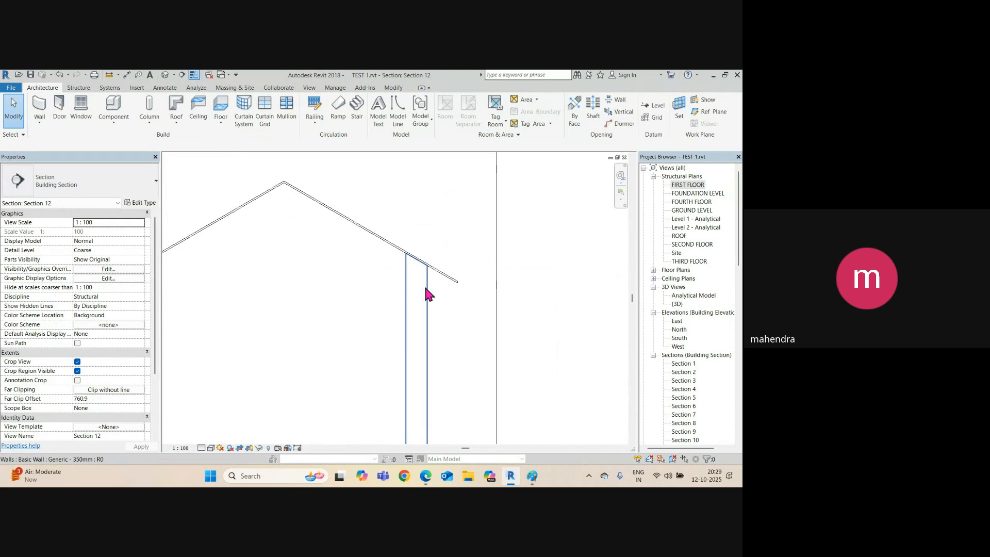
{"action": "key", "text": "ctrl+Tab"}
{"action": "scroll", "coordinate": [433, 281], "scroll_direction": "up", "scroll_amount": 4}
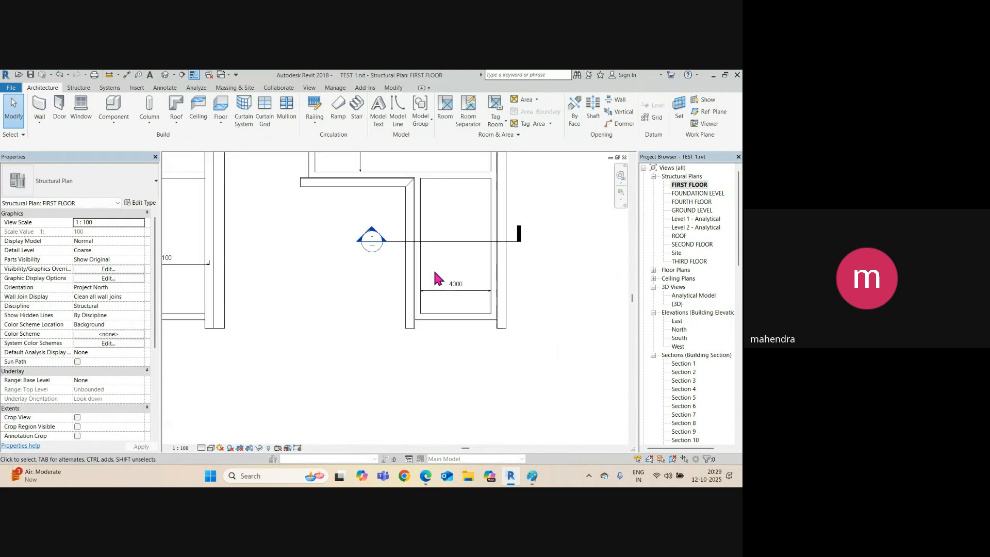
In the 3D view, orbit to another side and add a gutter along that eave edge.
{"action": "left_click", "coordinate": [165, 75]}
{"action": "scroll", "coordinate": [424, 349], "scroll_direction": "down", "scroll_amount": 5}
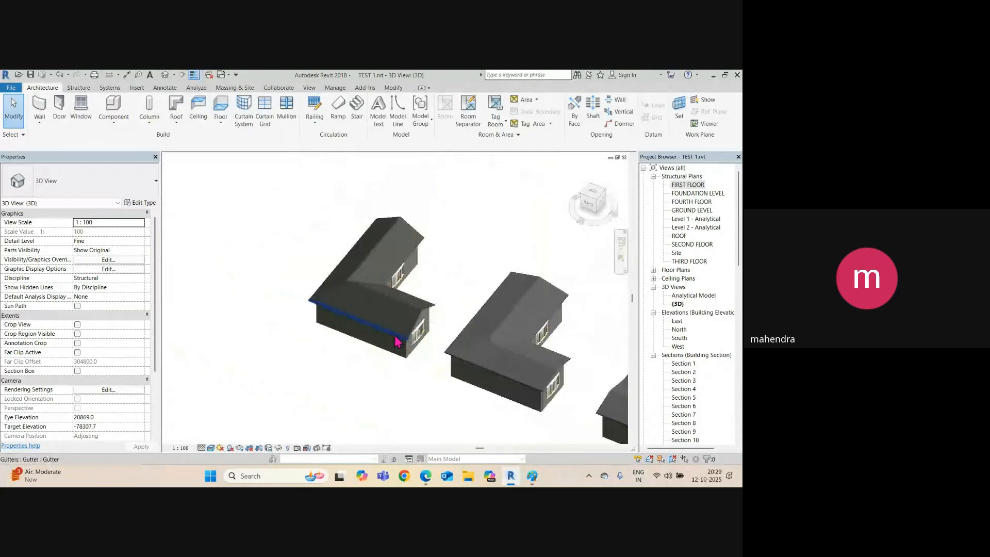
{"action": "scroll", "coordinate": [395, 339], "scroll_direction": "up", "scroll_amount": 3}
{"action": "middle_click_drag", "start_coordinate": [409, 354], "coordinate": [506, 323], "text": "shift"}
{"action": "scroll", "coordinate": [519, 326], "scroll_direction": "up", "scroll_amount": 6}
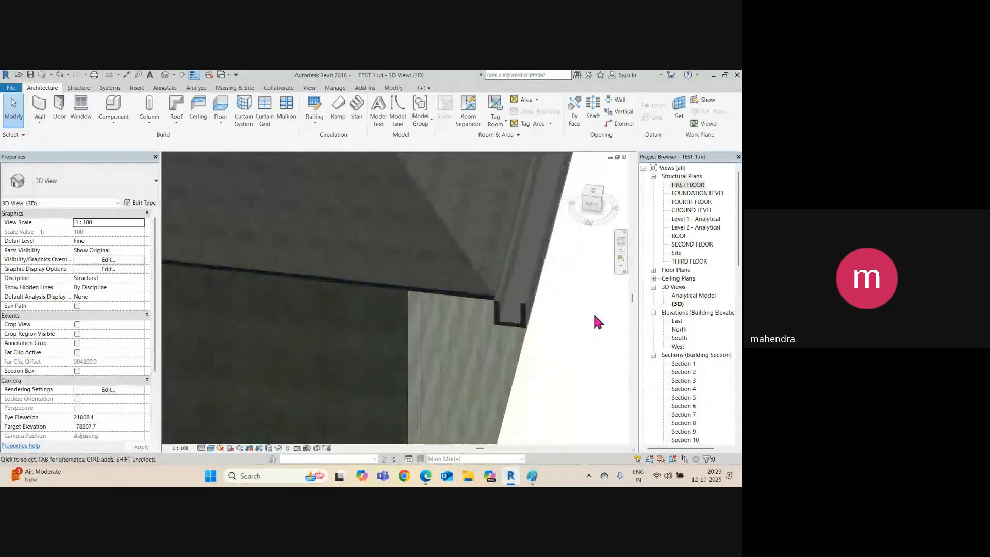
{"action": "scroll", "coordinate": [515, 313], "scroll_direction": "up", "scroll_amount": 3}
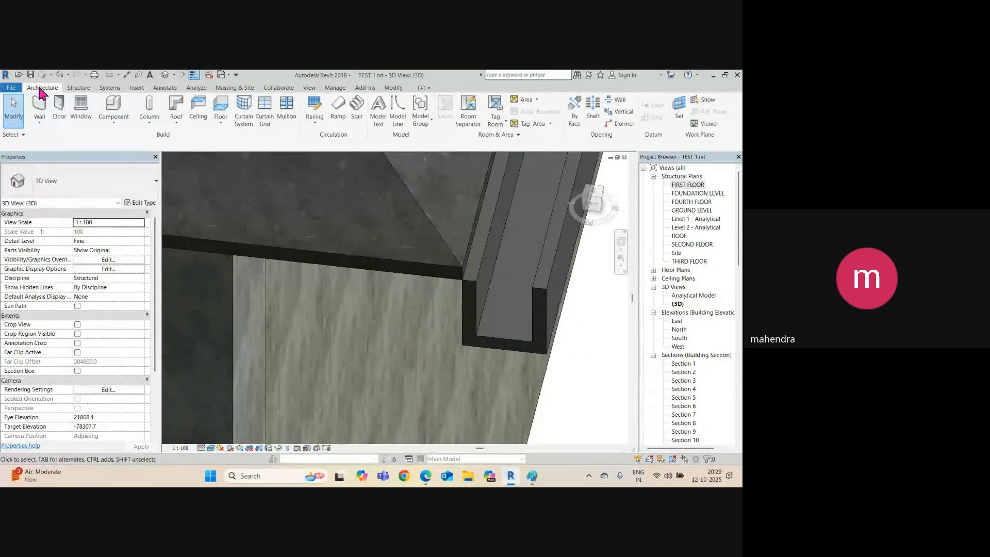
{"action": "left_click", "coordinate": [175, 124]}
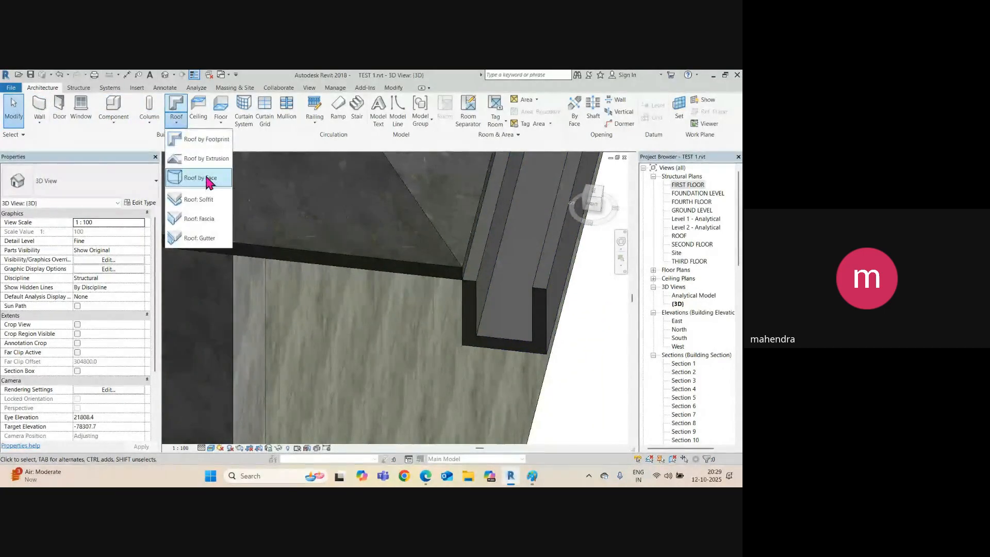
{"action": "left_click", "coordinate": [209, 237]}
{"action": "left_click", "coordinate": [384, 278]}
{"action": "scroll", "coordinate": [454, 330], "scroll_direction": "down", "scroll_amount": 8}
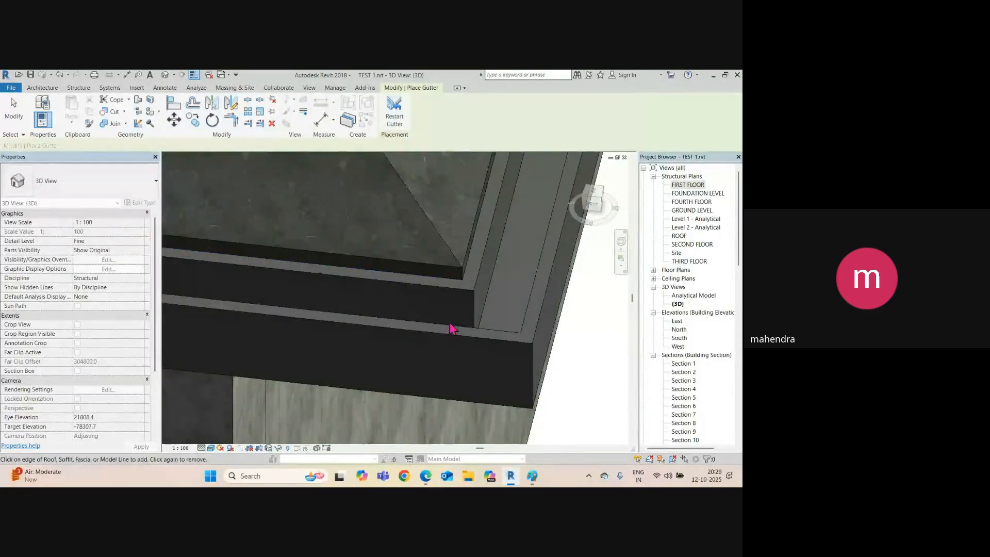
Add a gutter along the eave above the bay-window wall and return to the first-floor plan.
{"action": "middle_click_drag", "start_coordinate": [304, 315], "coordinate": [455, 305], "text": "shift"}
{"action": "scroll", "coordinate": [384, 236], "scroll_direction": "up", "scroll_amount": 4}
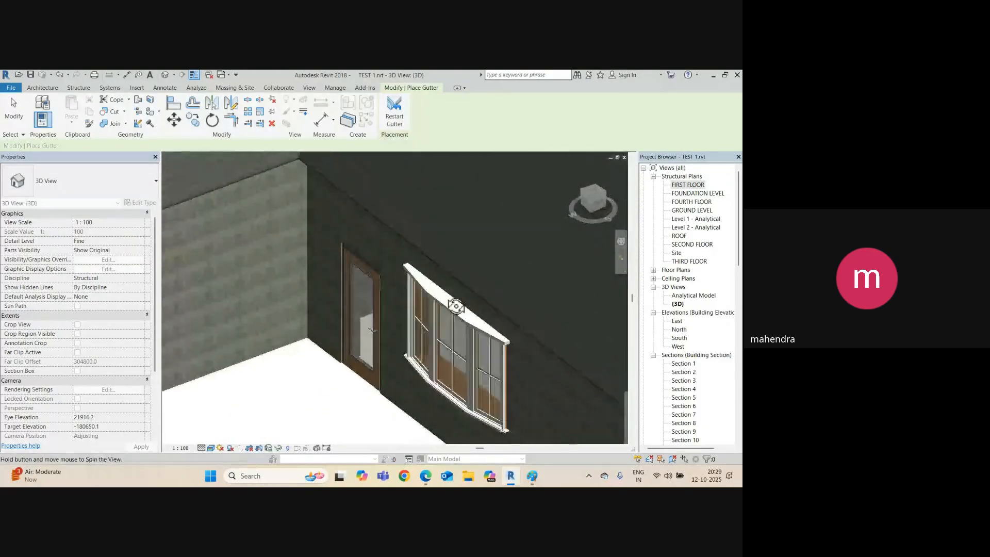
{"action": "middle_click_drag", "start_coordinate": [290, 159], "coordinate": [328, 267]}
{"action": "scroll", "coordinate": [328, 267], "scroll_direction": "up", "scroll_amount": 3}
{"action": "scroll", "coordinate": [308, 283], "scroll_direction": "up", "scroll_amount": 3}
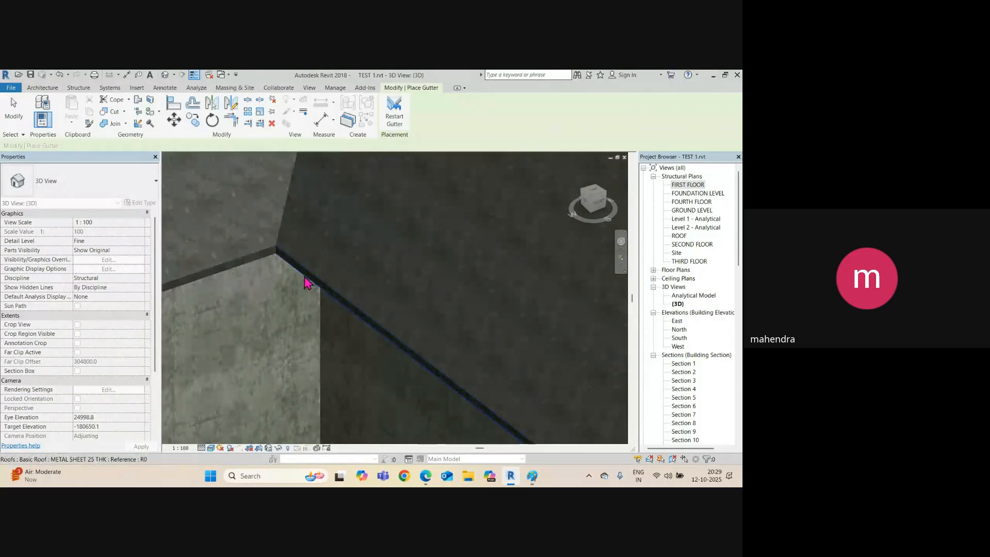
{"action": "left_click", "coordinate": [302, 277]}
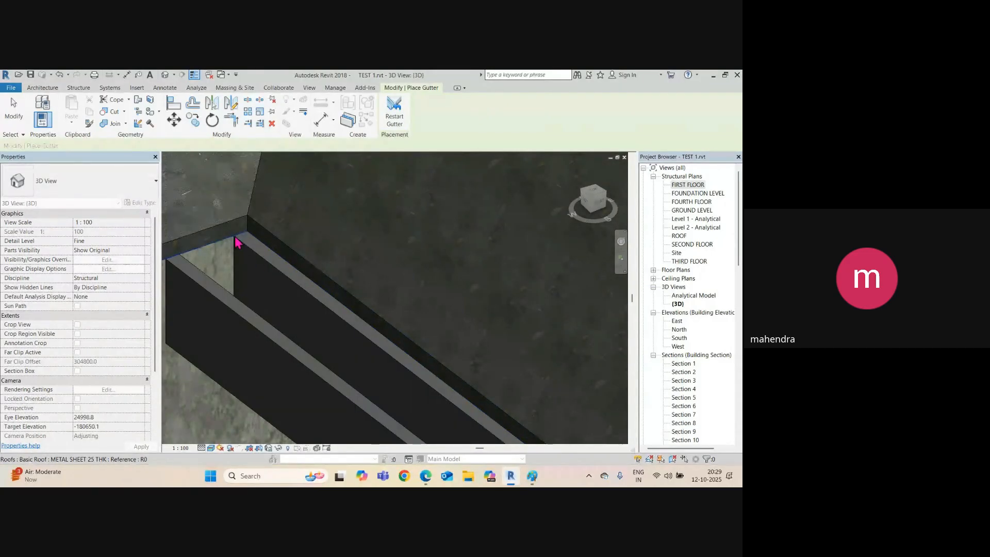
{"action": "scroll", "coordinate": [236, 243], "scroll_direction": "down", "scroll_amount": 5}
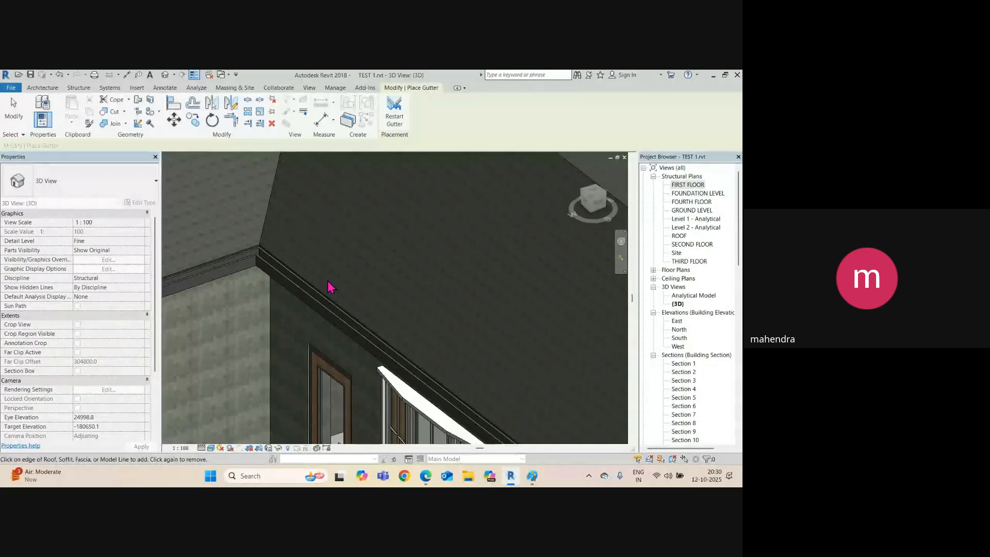
{"action": "key", "text": "ctrl+Tab"}
Open Section 12 from the section line and inspect the gutter profile at the eave.
{"action": "key", "text": "Escape"}
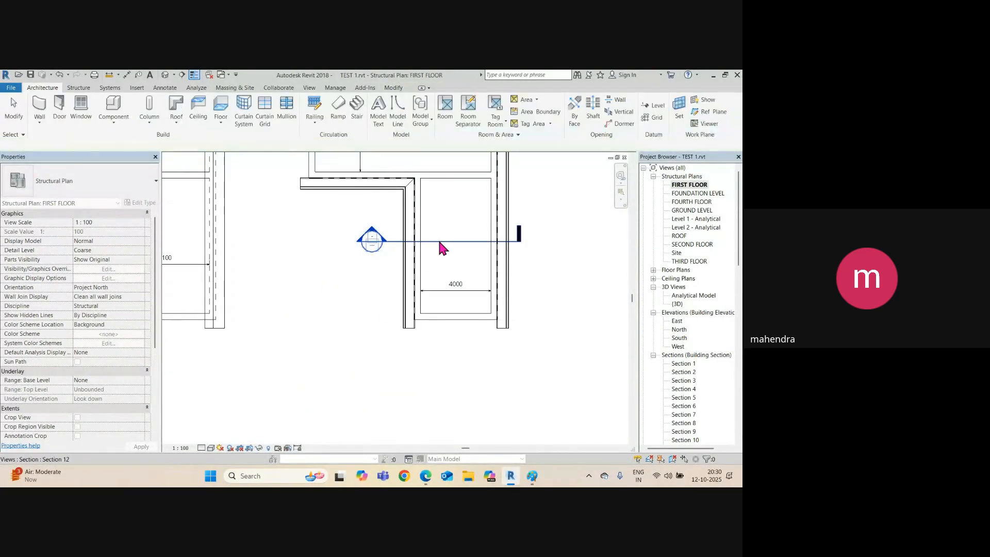
{"action": "left_click", "coordinate": [438, 241]}
{"action": "right_click", "coordinate": [446, 243]}
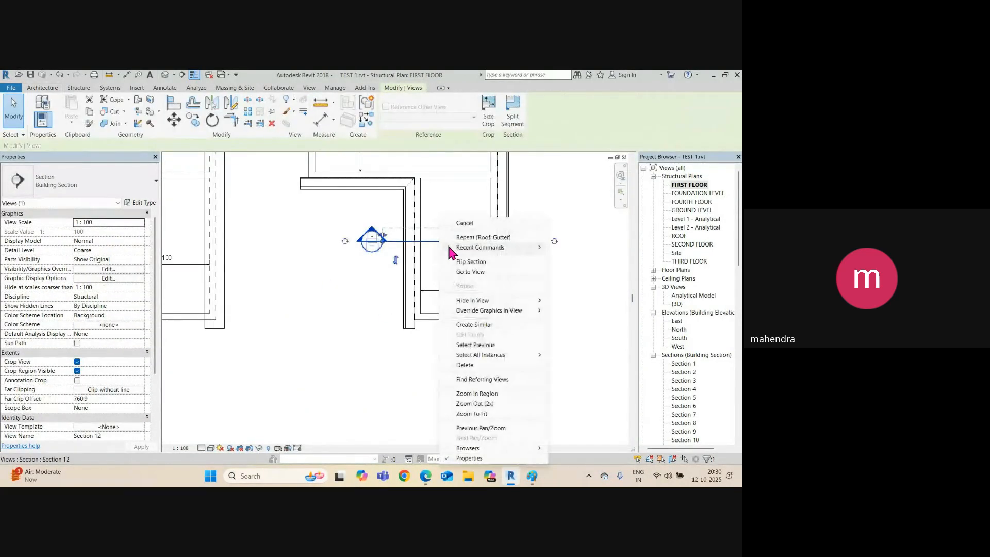
{"action": "left_click", "coordinate": [467, 272]}
{"action": "scroll", "coordinate": [462, 288], "scroll_direction": "up", "scroll_amount": 4}
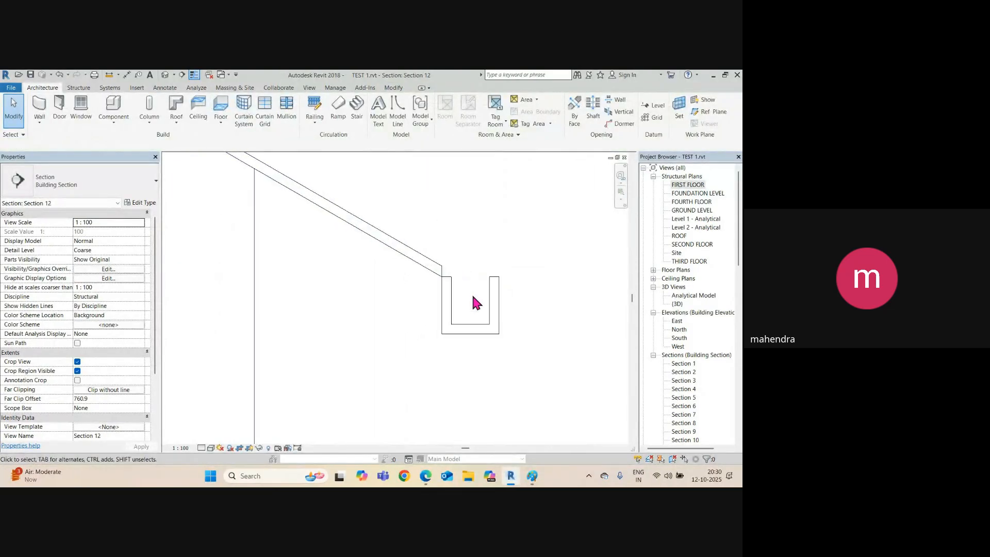
{"action": "scroll", "coordinate": [439, 262], "scroll_direction": "up", "scroll_amount": 2}
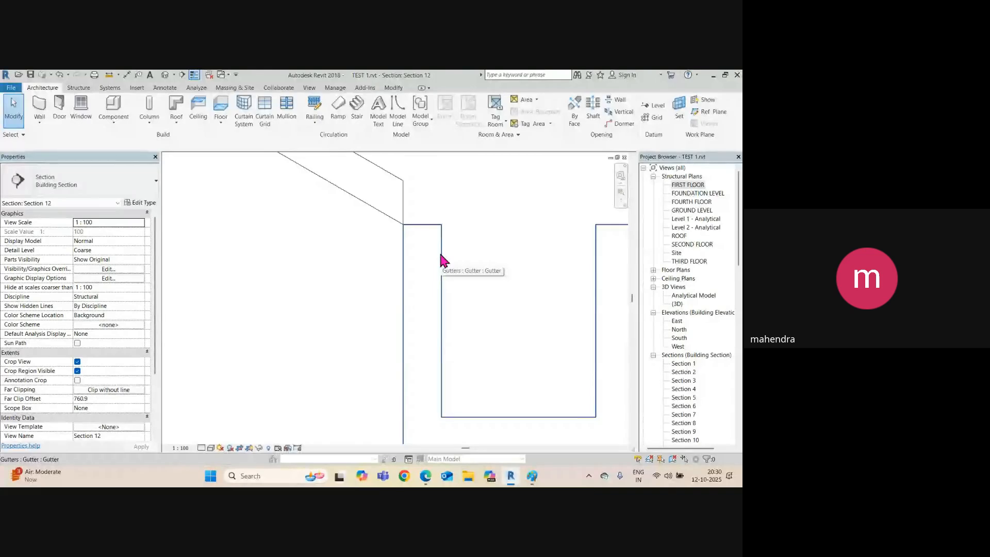
{"action": "left_click", "coordinate": [440, 255]}
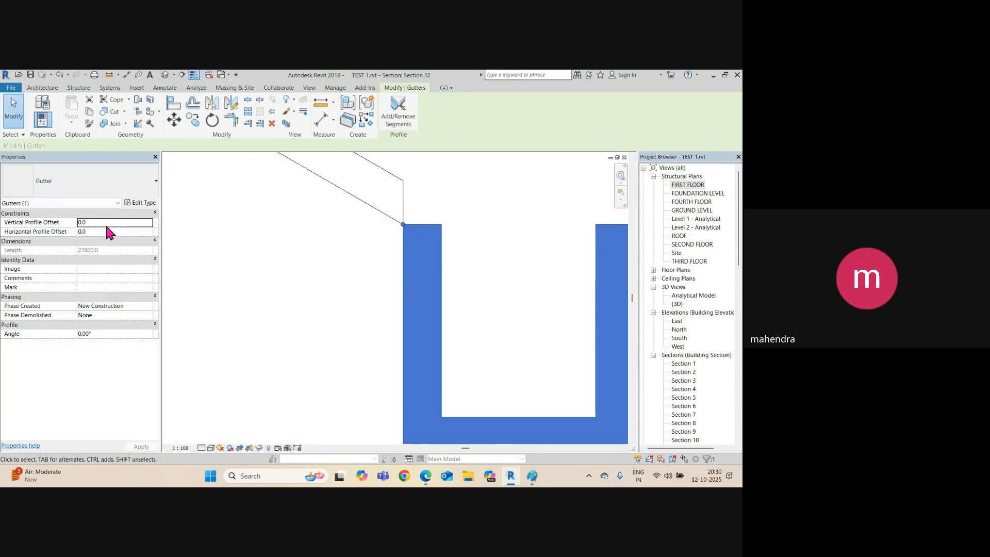
{"action": "left_click", "coordinate": [514, 266]}
Briefly start an aligned dimension (DI) in Section 12, then cancel it.
{"action": "key", "text": "d"}
{"action": "key", "text": "i"}
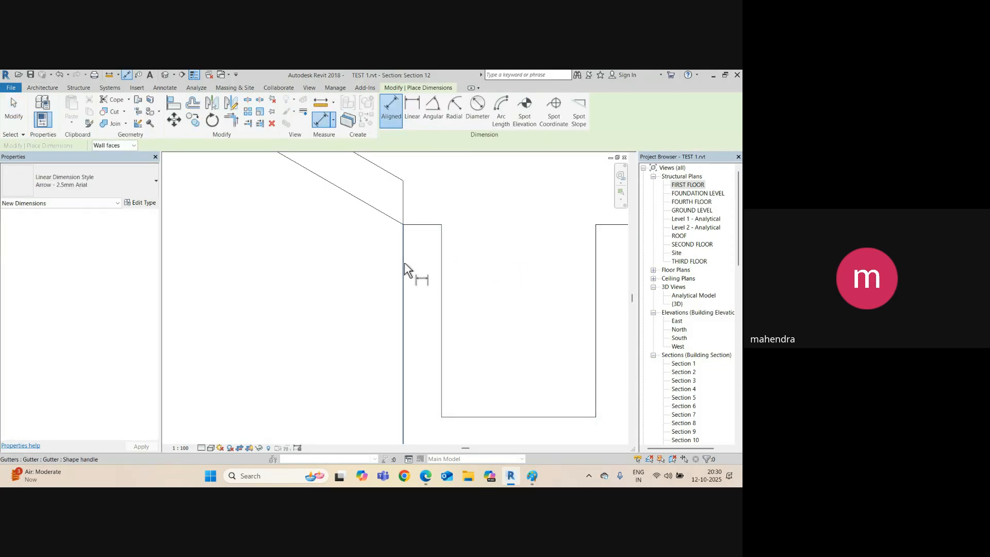
{"action": "scroll", "coordinate": [412, 289], "scroll_direction": "down", "scroll_amount": 3}
{"action": "scroll", "coordinate": [411, 291], "scroll_direction": "down", "scroll_amount": 3}
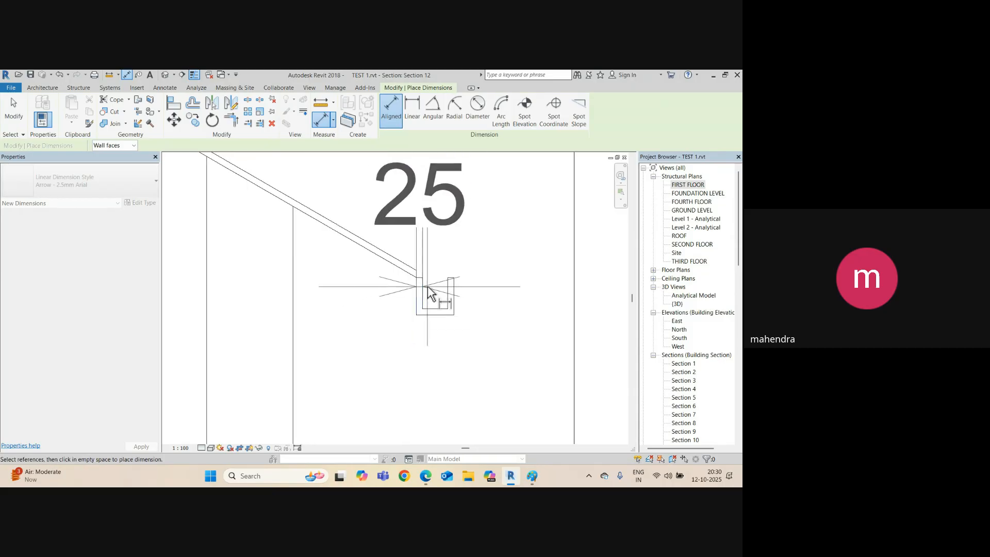
{"action": "scroll", "coordinate": [425, 292], "scroll_direction": "up", "scroll_amount": 5}
{"action": "key", "text": "Escape"}
Set the gutter's Horizontal Profile Offset to -25.0 to tuck it under the roof edge.
{"action": "left_click", "coordinate": [441, 282]}
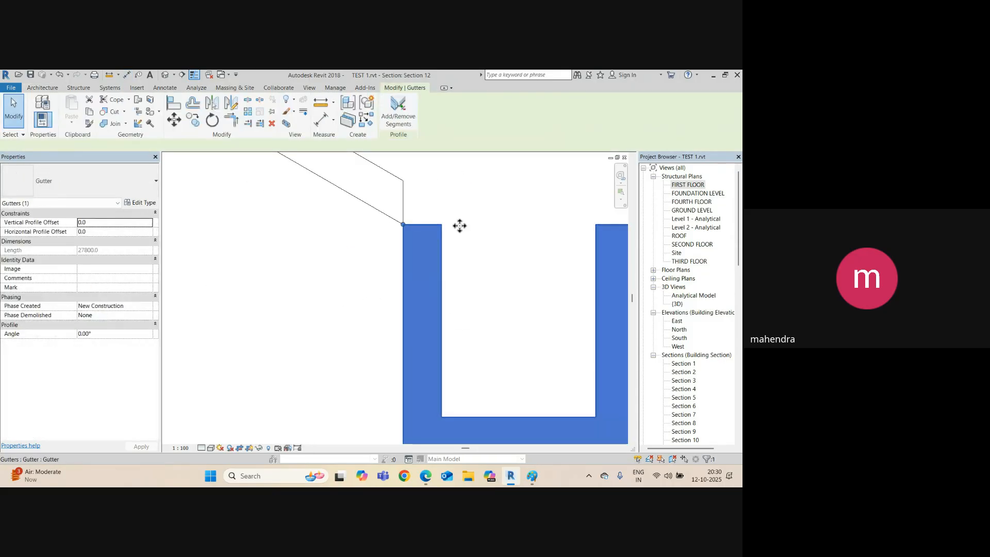
{"action": "left_click", "coordinate": [112, 230]}
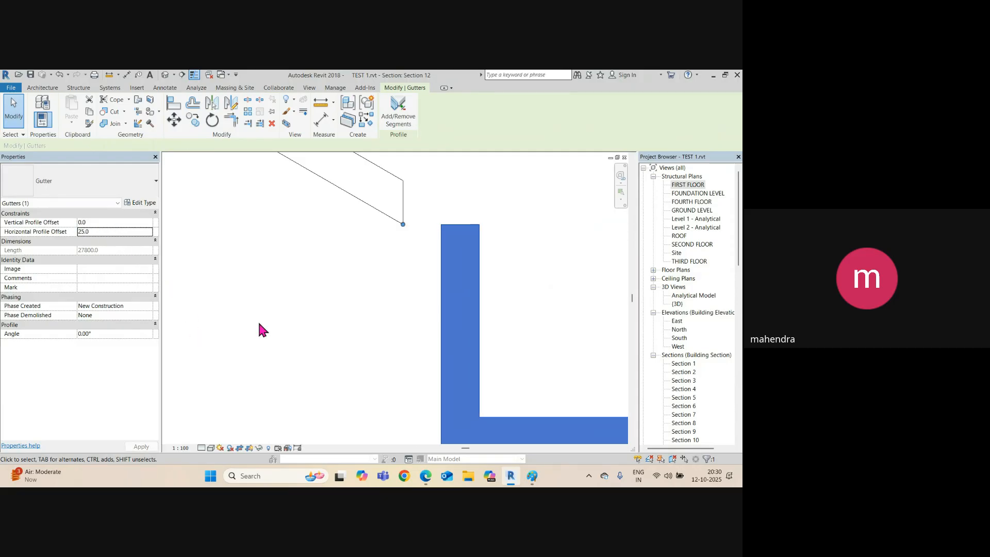
{"action": "left_click", "coordinate": [79, 232]}
{"action": "type", "text": "-"}
{"action": "scroll", "coordinate": [298, 288], "scroll_direction": "down", "scroll_amount": 4}
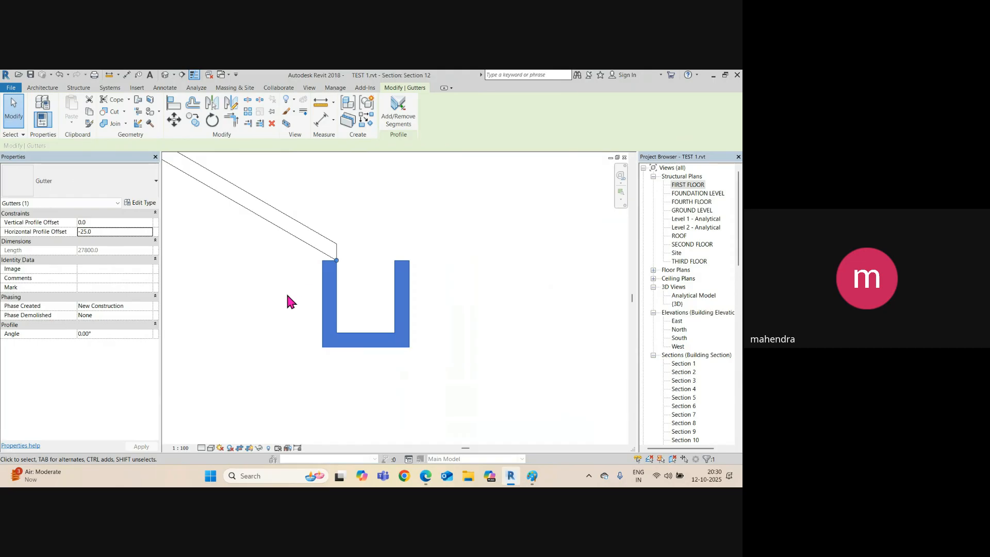
{"action": "left_click", "coordinate": [284, 306]}
{"action": "scroll", "coordinate": [420, 283], "scroll_direction": "down", "scroll_amount": 3}
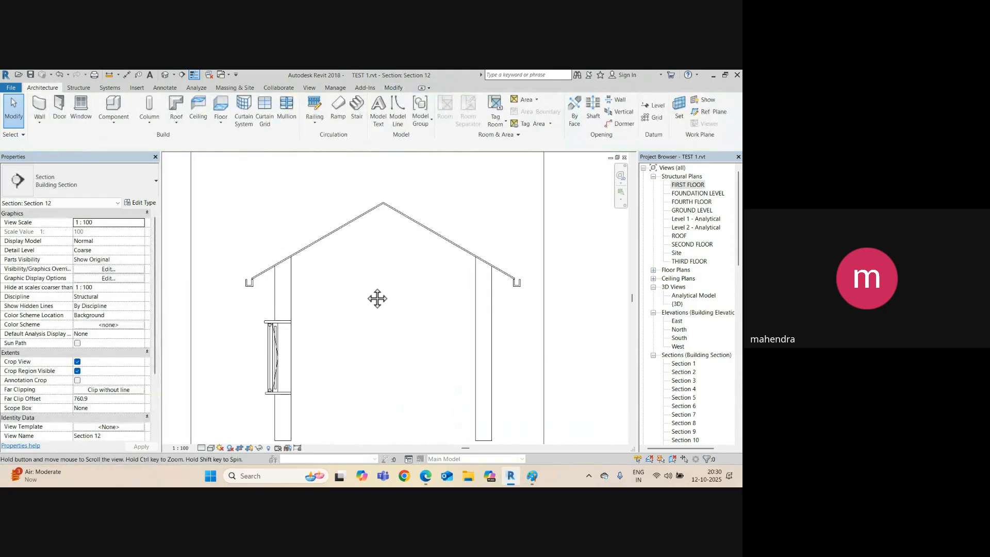
{"action": "scroll", "coordinate": [248, 283], "scroll_direction": "up", "scroll_amount": 5}
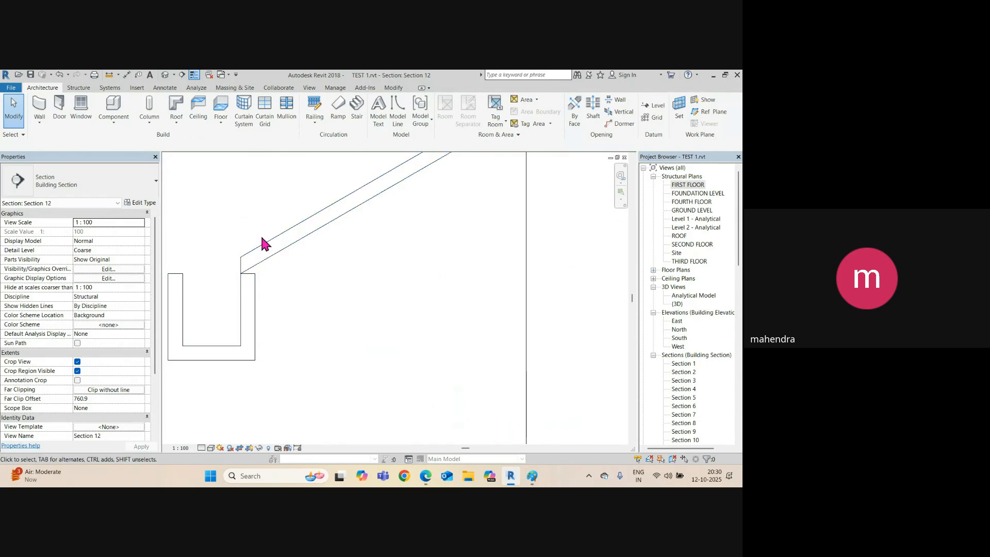
{"action": "scroll", "coordinate": [279, 232], "scroll_direction": "down", "scroll_amount": 3}
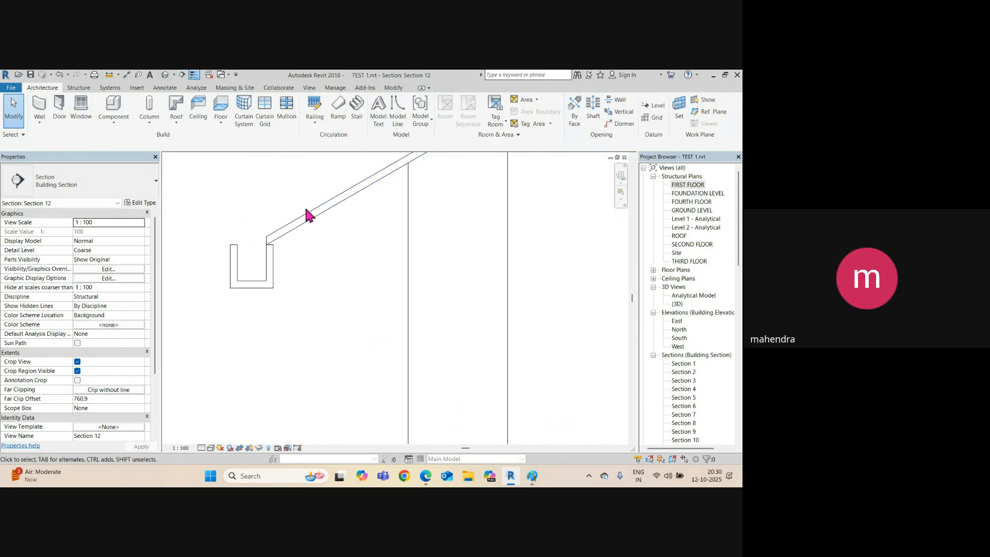
{"action": "scroll", "coordinate": [252, 270], "scroll_direction": "down", "scroll_amount": 3}
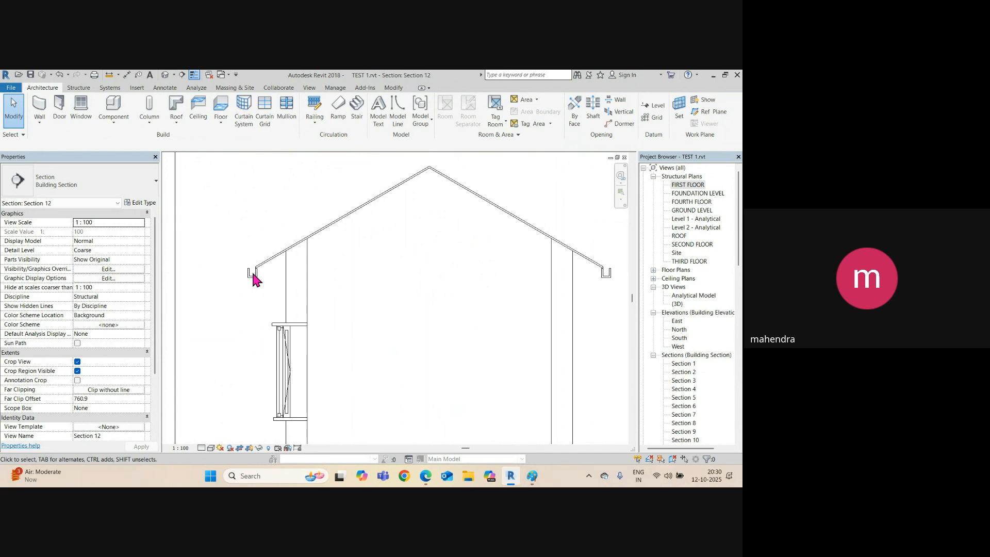
{"action": "left_click", "coordinate": [165, 75]}
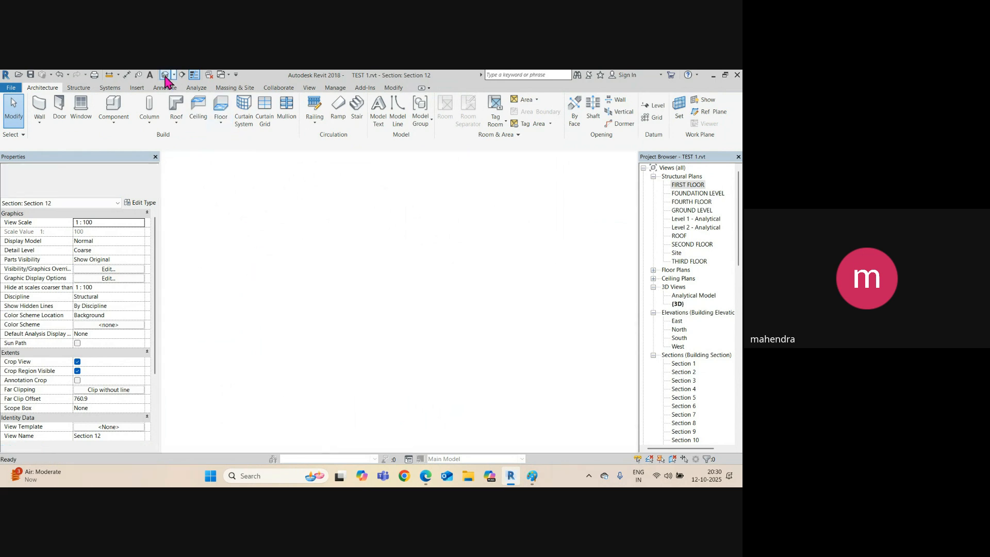
Back in Section 12, select the eave gutter for a first vertical-offset attempt.
{"action": "key", "text": "ctrl+Tab"}
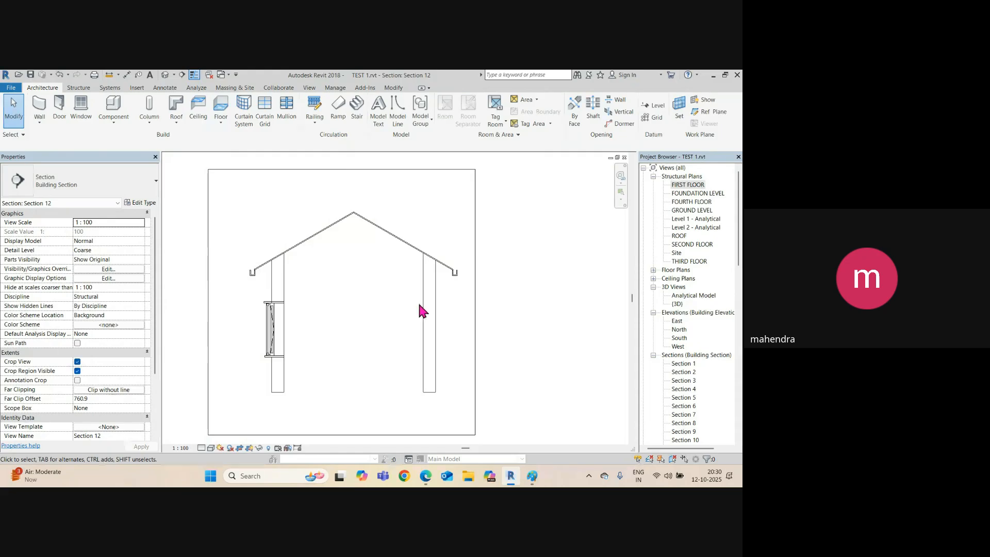
{"action": "scroll", "coordinate": [454, 289], "scroll_direction": "up", "scroll_amount": 5}
{"action": "left_click", "coordinate": [452, 298]}
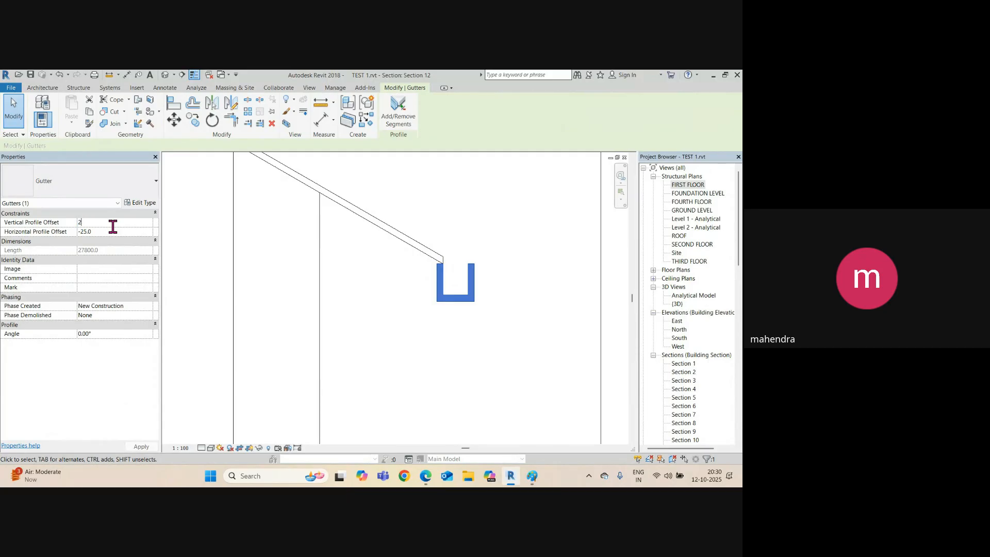
{"action": "key", "text": "Return"}
{"action": "scroll", "coordinate": [442, 256], "scroll_direction": "up", "scroll_amount": 5}
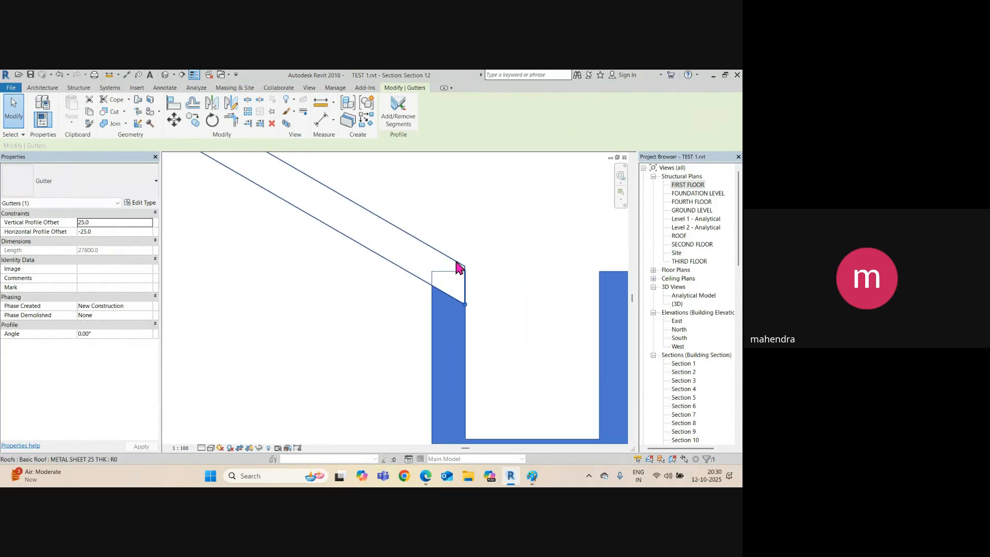
{"action": "left_click", "coordinate": [492, 271]}
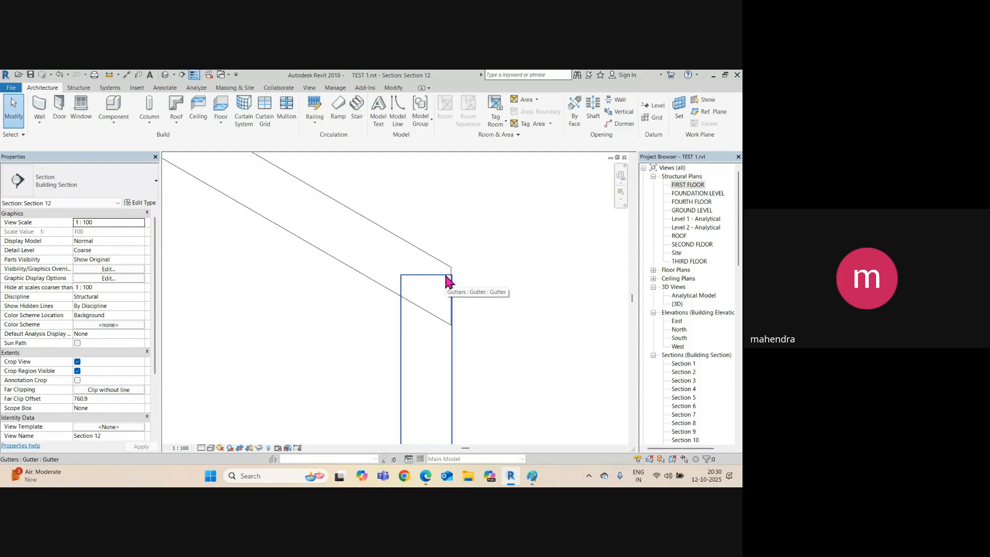
{"action": "scroll", "coordinate": [448, 303], "scroll_direction": "down", "scroll_amount": 2}
Set the gutter's Vertical Profile Offset to -25.0, clearing an invalid-value error along the way.
{"action": "left_click", "coordinate": [448, 321]}
{"action": "left_click", "coordinate": [98, 222]}
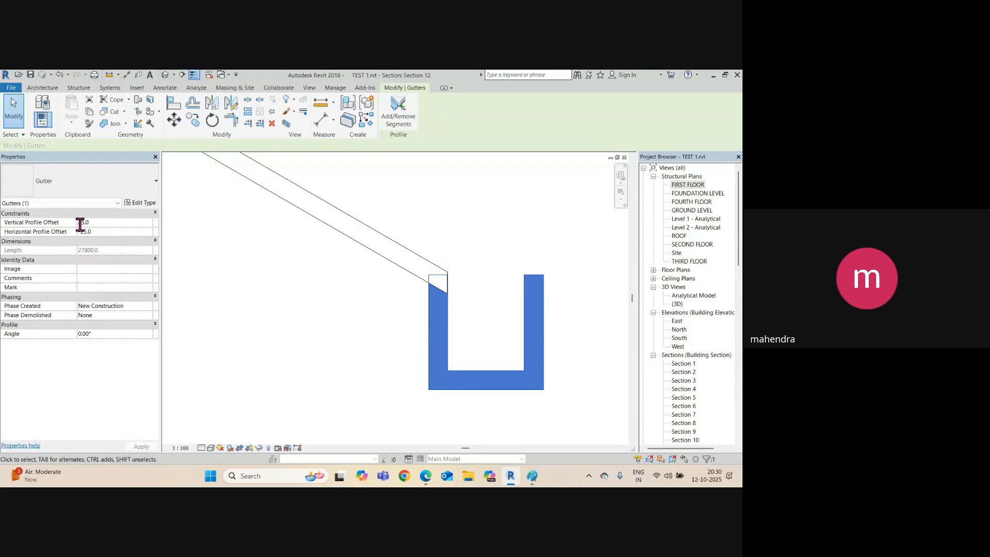
{"action": "left_click", "coordinate": [279, 284]}
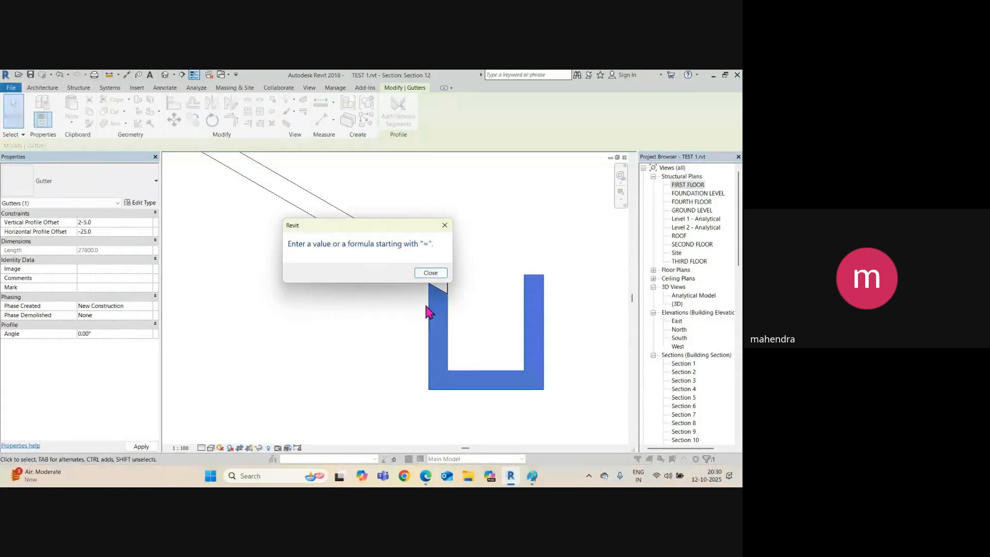
{"action": "left_click", "coordinate": [431, 273]}
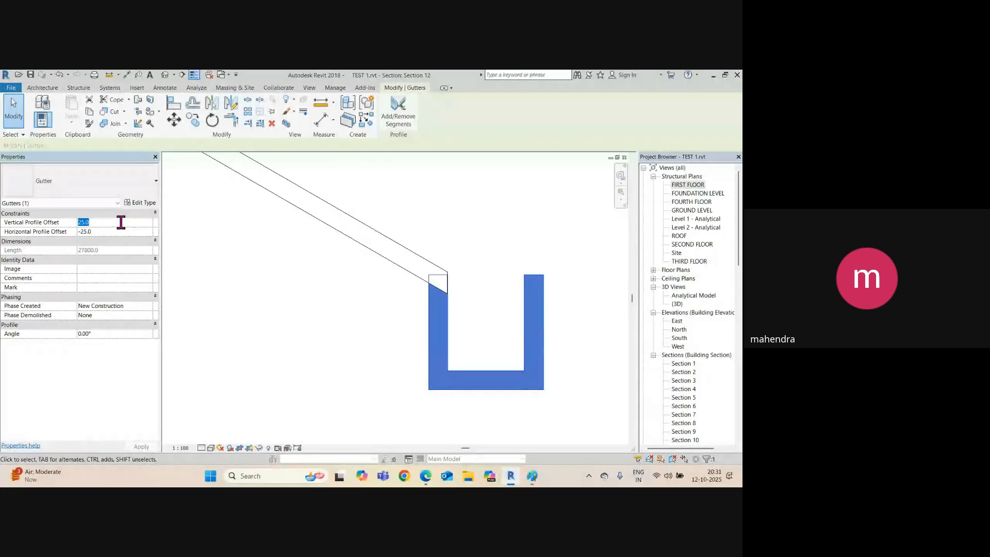
{"action": "key", "text": "Return"}
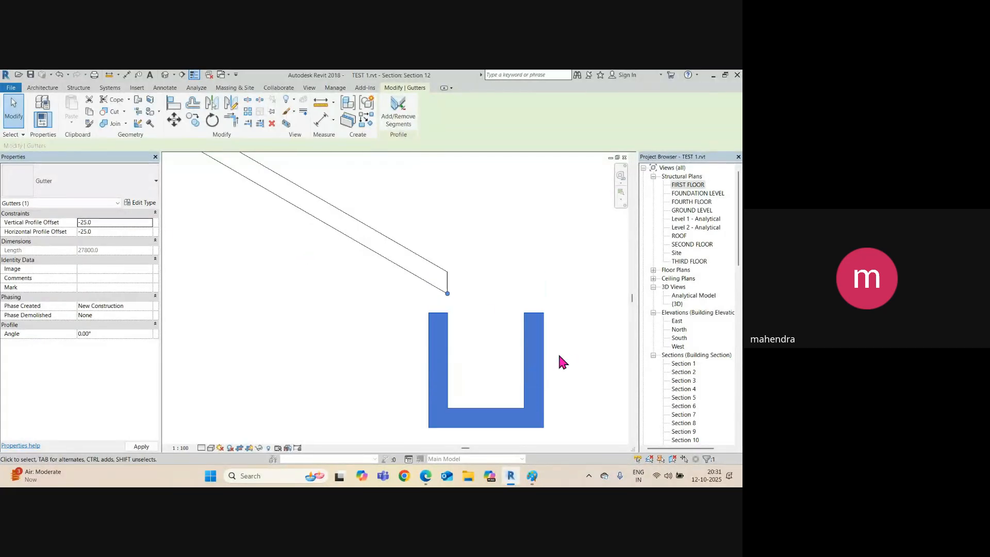
{"action": "left_click", "coordinate": [451, 309]}
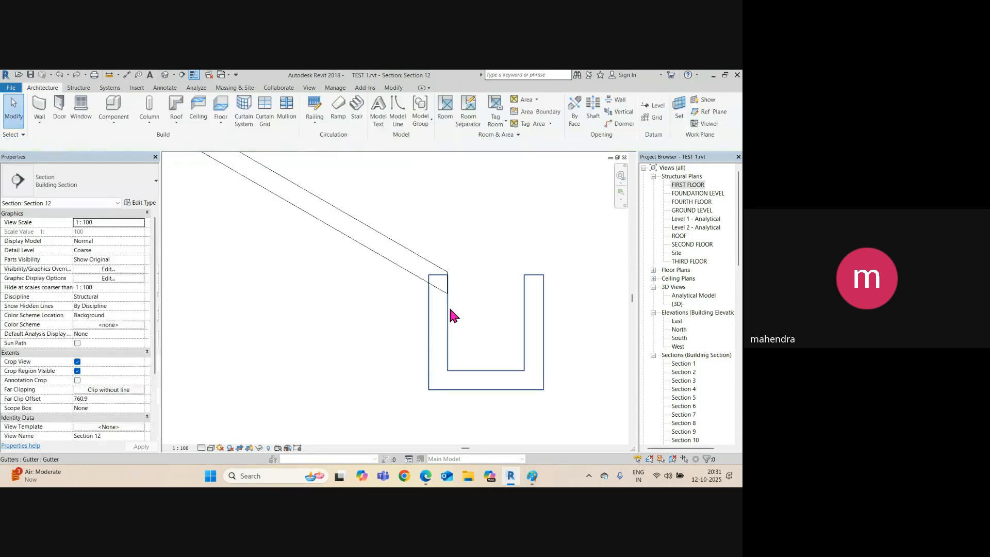
{"action": "scroll", "coordinate": [449, 299], "scroll_direction": "down", "scroll_amount": 4}
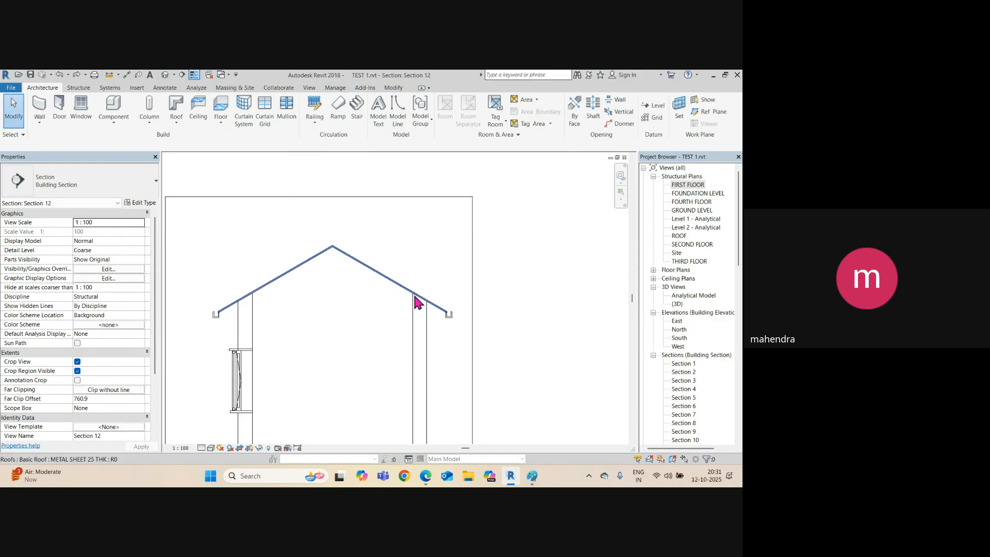
Frame the right eave gutter in Section 12 and start a 150 mm pipe from the Systems tools.
{"action": "scroll", "coordinate": [376, 248], "scroll_direction": "down", "scroll_amount": 3}
{"action": "scroll", "coordinate": [416, 246], "scroll_direction": "up", "scroll_amount": 2}
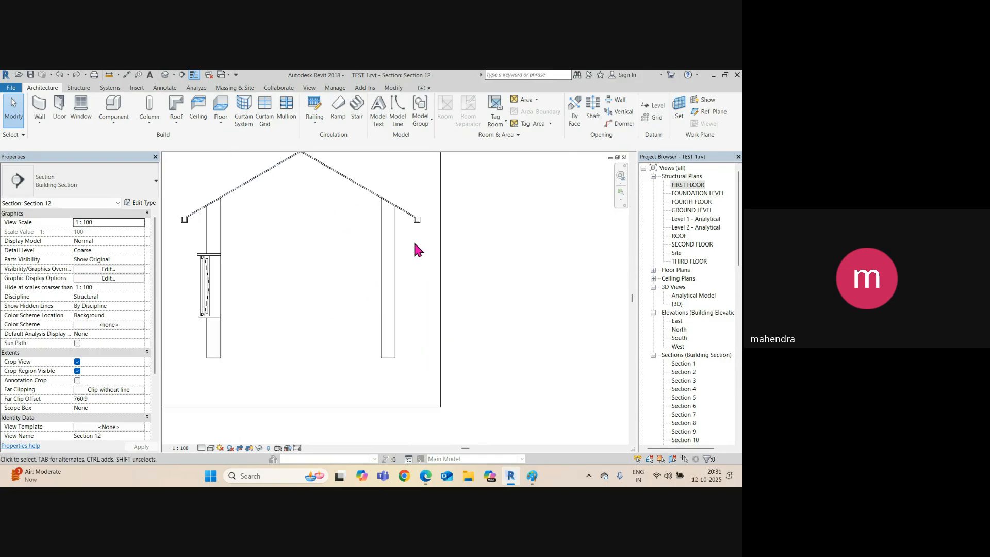
{"action": "scroll", "coordinate": [439, 212], "scroll_direction": "up", "scroll_amount": 3}
{"action": "scroll", "coordinate": [423, 208], "scroll_direction": "down", "scroll_amount": 1}
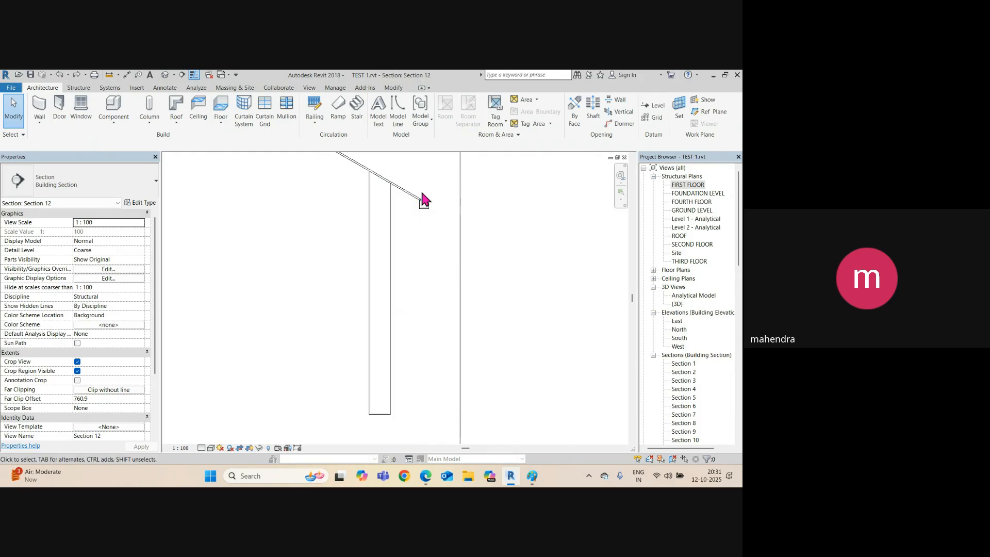
{"action": "scroll", "coordinate": [426, 205], "scroll_direction": "up", "scroll_amount": 5}
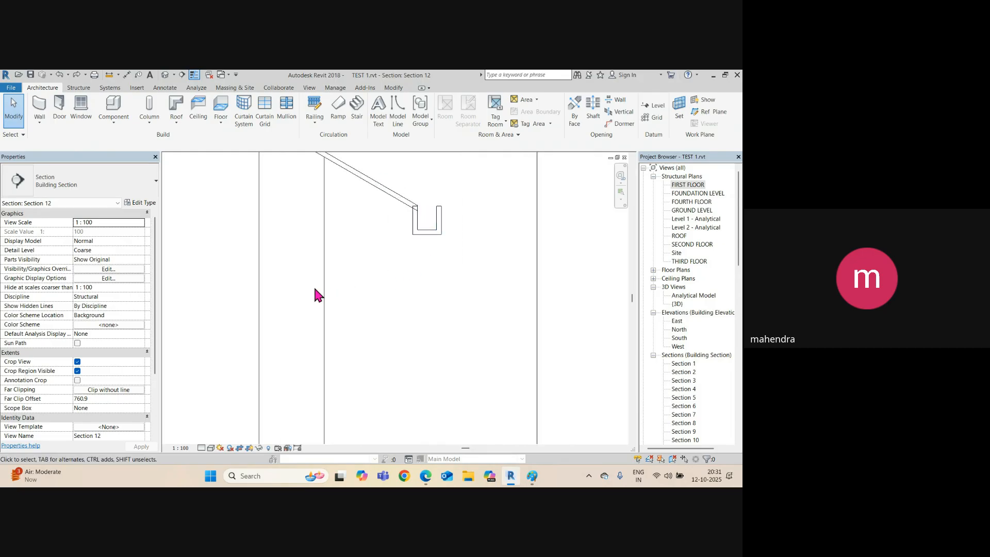
{"action": "scroll", "coordinate": [345, 292], "scroll_direction": "down", "scroll_amount": 3}
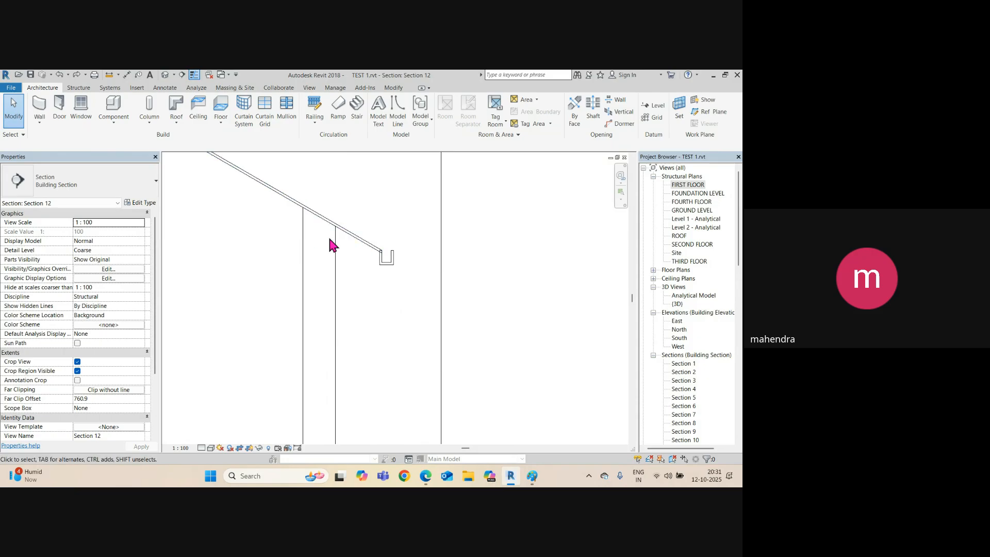
{"action": "scroll", "coordinate": [382, 304], "scroll_direction": "down", "scroll_amount": 3}
{"action": "middle_click_drag", "start_coordinate": [324, 297], "coordinate": [392, 230]}
{"action": "scroll", "coordinate": [428, 273], "scroll_direction": "up", "scroll_amount": 2}
{"action": "scroll", "coordinate": [364, 292], "scroll_direction": "up", "scroll_amount": 2}
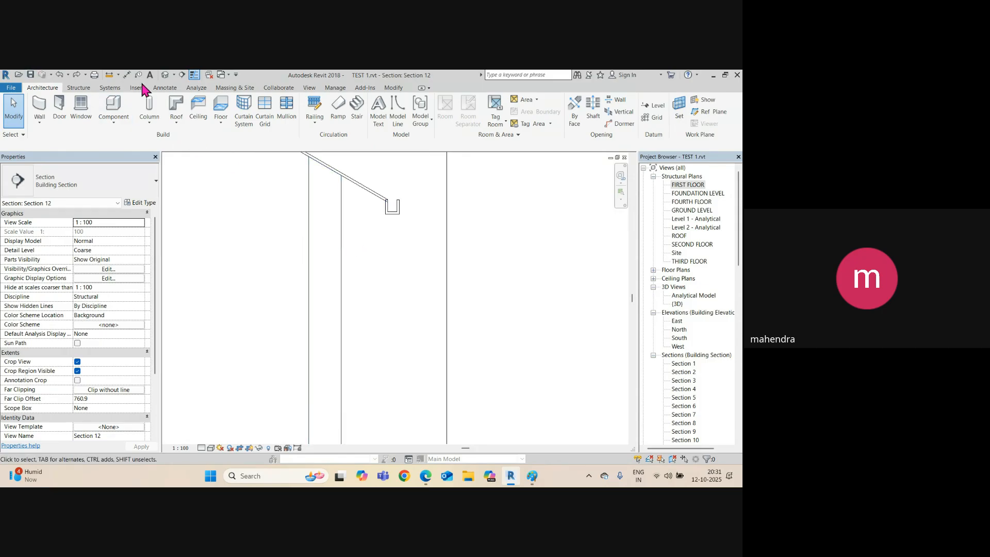
{"action": "left_click", "coordinate": [118, 89]}
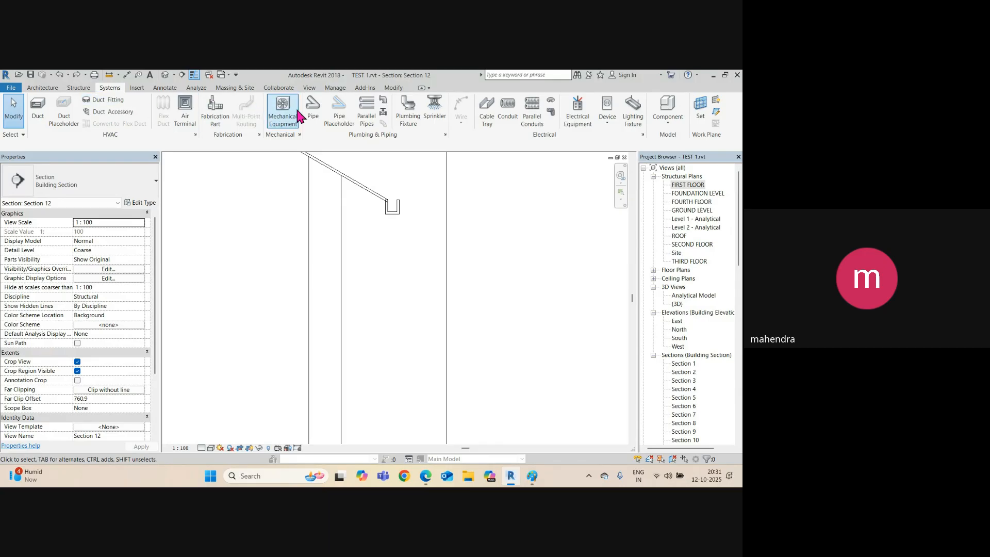
{"action": "left_click", "coordinate": [312, 118]}
Draw the upper vertical pipe down from the bottom of the gutter.
{"action": "scroll", "coordinate": [397, 196], "scroll_direction": "up", "scroll_amount": 3}
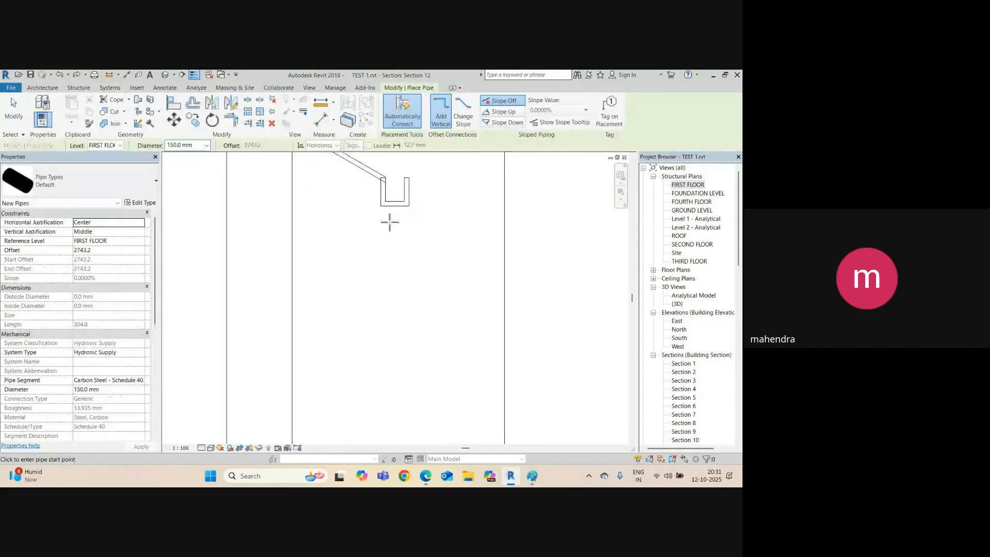
{"action": "left_click", "coordinate": [391, 197]}
{"action": "scroll", "coordinate": [394, 271], "scroll_direction": "down", "scroll_amount": 3}
{"action": "middle_click_drag", "start_coordinate": [406, 289], "coordinate": [368, 261]}
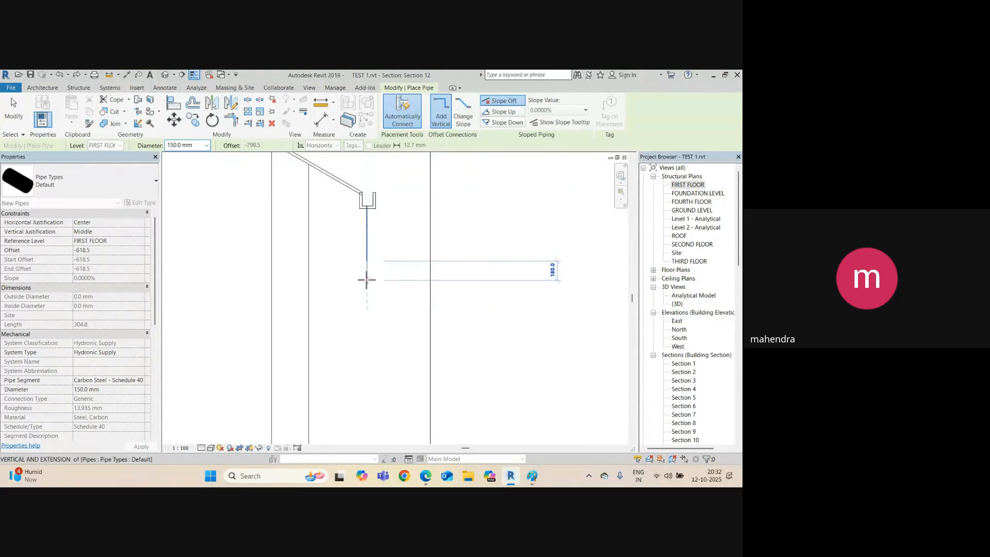
{"action": "middle_click_drag", "start_coordinate": [340, 330], "coordinate": [353, 227]}
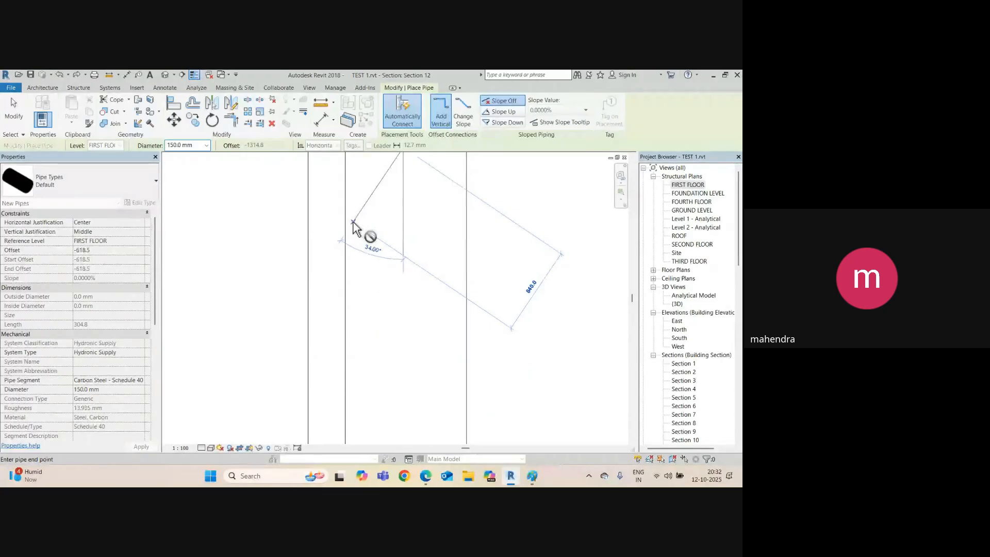
{"action": "scroll", "coordinate": [354, 245], "scroll_direction": "down", "scroll_amount": 3}
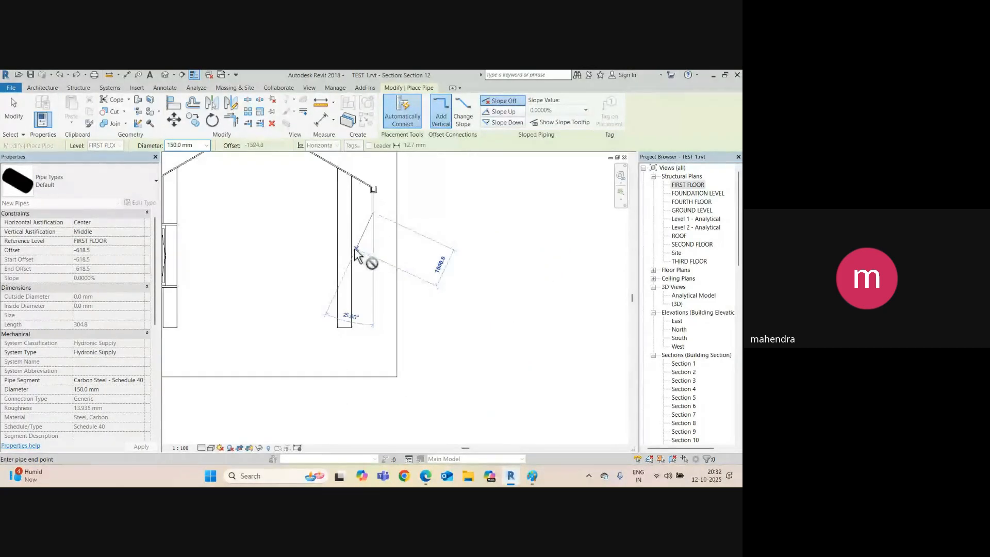
{"action": "scroll", "coordinate": [357, 240], "scroll_direction": "up", "scroll_amount": 3}
{"action": "scroll", "coordinate": [356, 274], "scroll_direction": "down", "scroll_amount": 3}
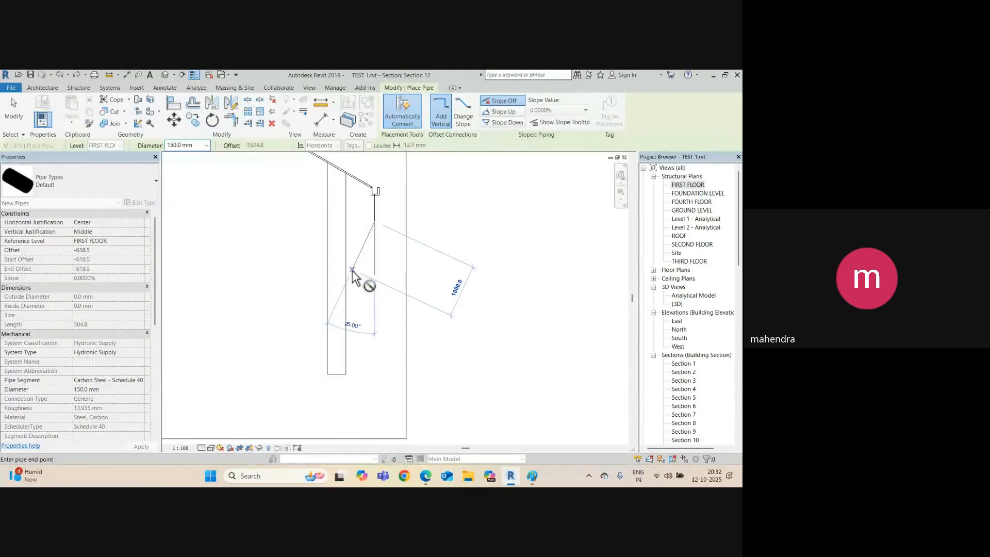
{"action": "scroll", "coordinate": [353, 265], "scroll_direction": "up", "scroll_amount": 3}
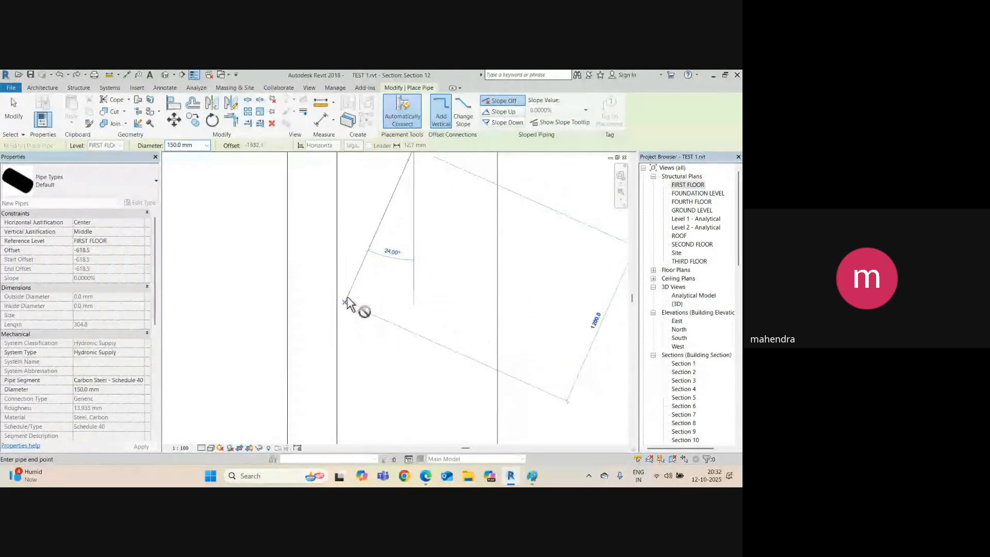
{"action": "scroll", "coordinate": [350, 299], "scroll_direction": "down", "scroll_amount": 3}
{"action": "key", "text": "Escape"}
{"action": "scroll", "coordinate": [377, 227], "scroll_direction": "up", "scroll_amount": 3}
{"action": "key", "text": "Escape"}
Using Create Similar, add a diagonal offset segment and a lower vertical pipe below it.
{"action": "left_click", "coordinate": [367, 240]}
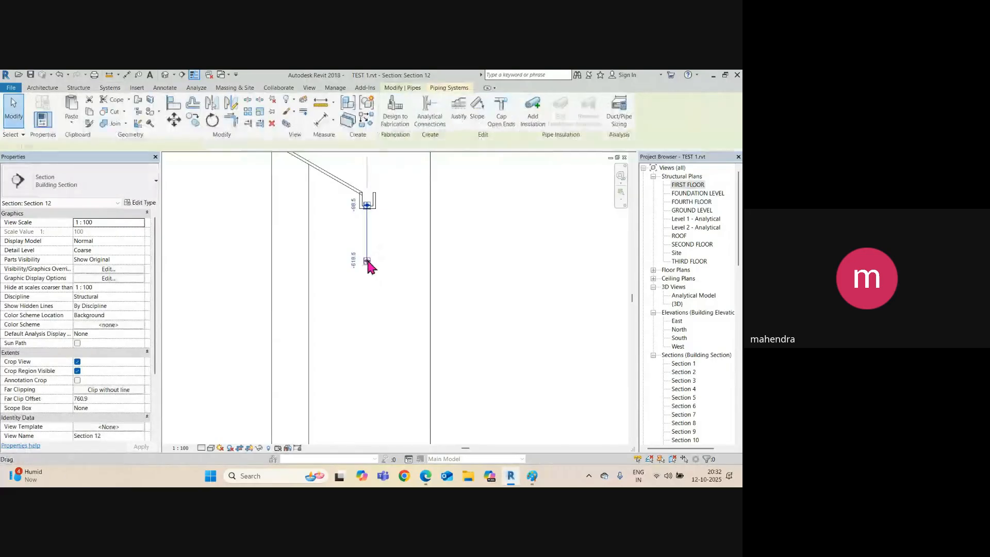
{"action": "scroll", "coordinate": [367, 261], "scroll_direction": "up", "scroll_amount": 3}
{"action": "right_click", "coordinate": [368, 263]}
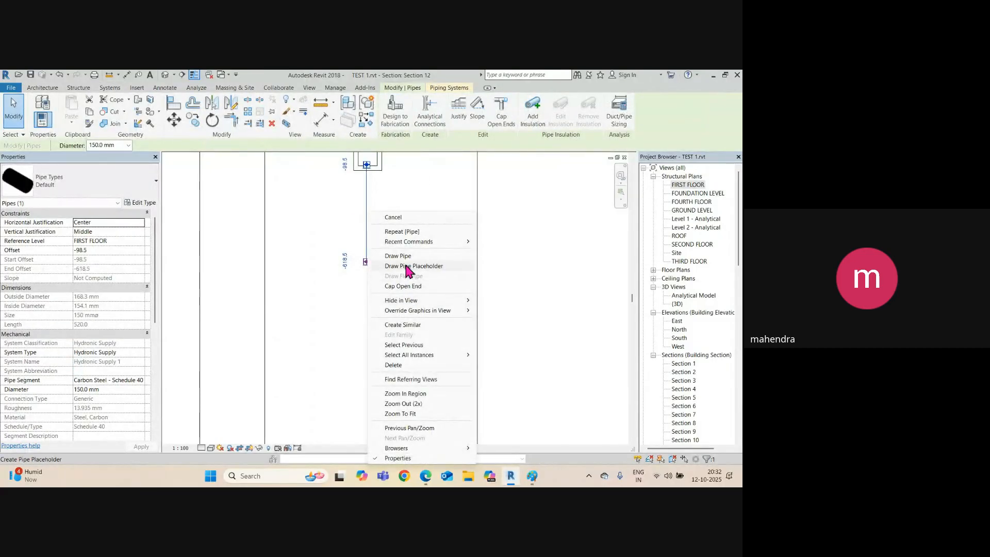
{"action": "left_click", "coordinate": [408, 327]}
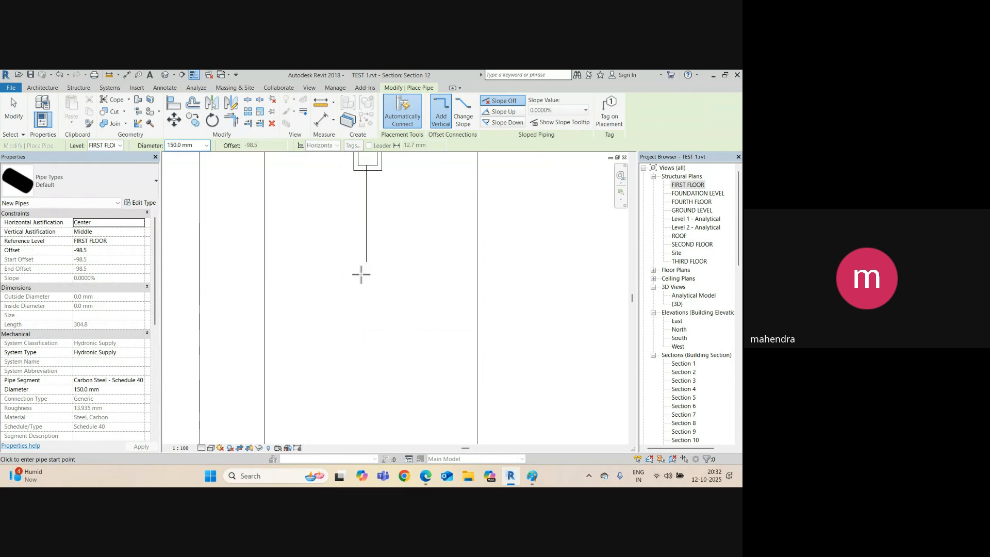
{"action": "left_click", "coordinate": [362, 277]}
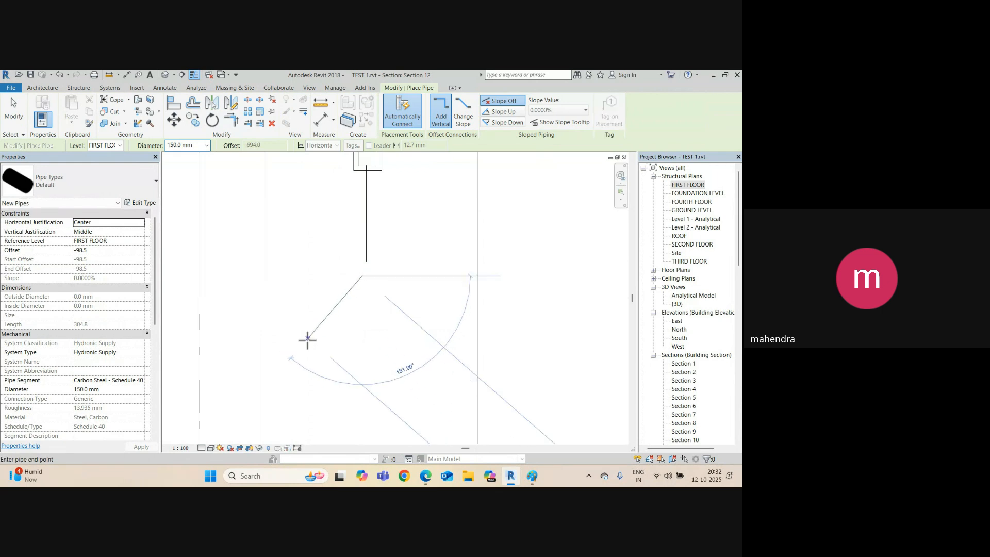
{"action": "left_click", "coordinate": [279, 368]}
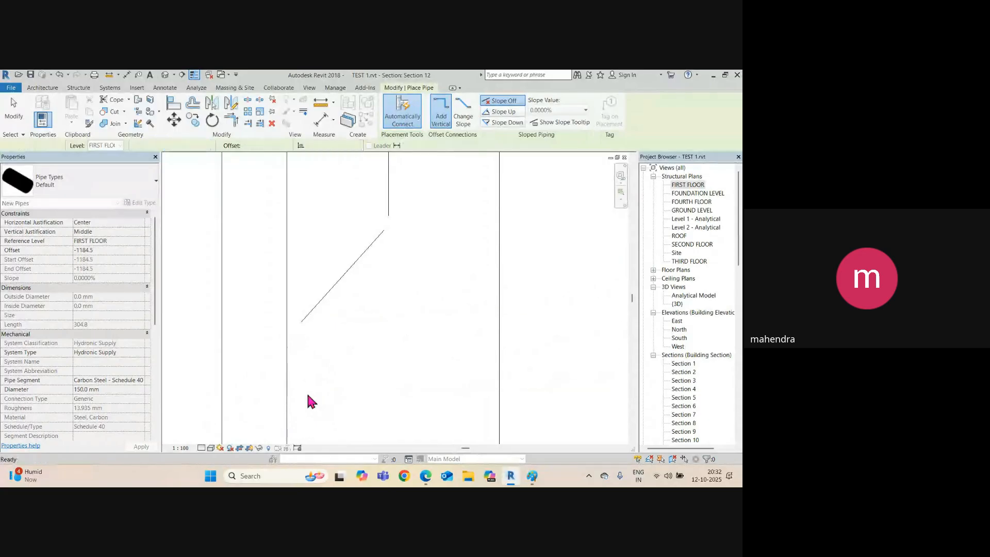
{"action": "middle_click_drag", "start_coordinate": [334, 354], "coordinate": [321, 223]}
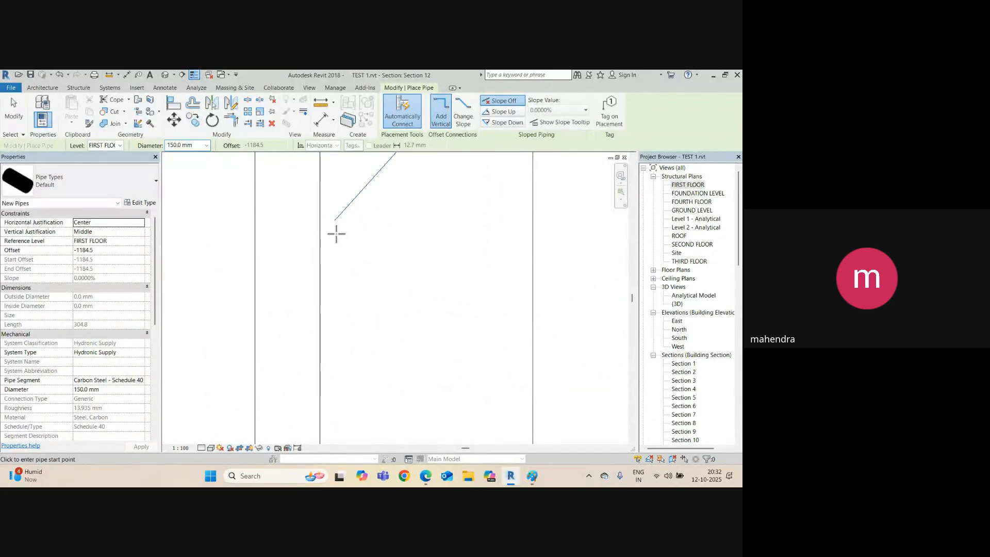
{"action": "left_click", "coordinate": [335, 234]}
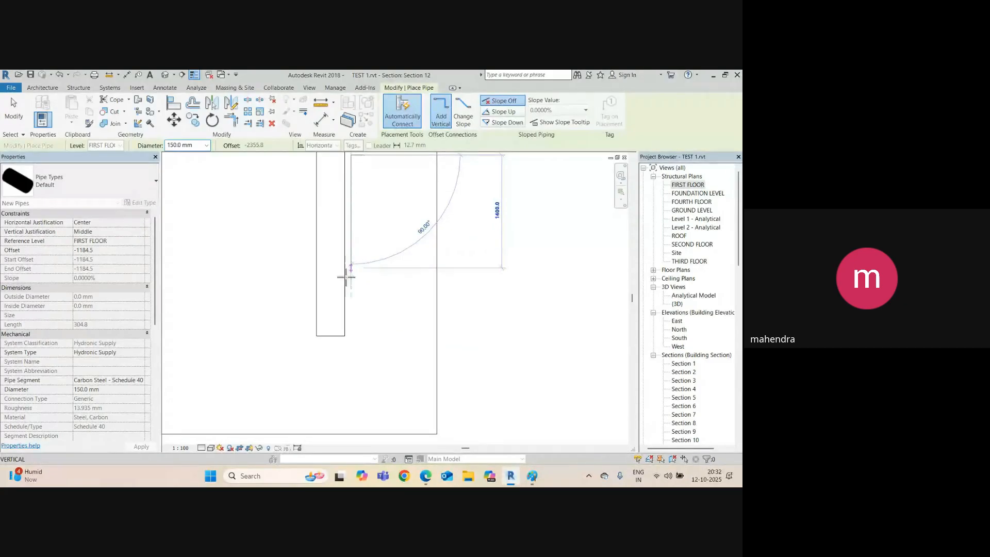
{"action": "left_click", "coordinate": [351, 332]}
{"action": "key", "text": "Escape"}
Finish the pipe run and pan to view the downpipe below the gutter.
{"action": "scroll", "coordinate": [365, 296], "scroll_direction": "down", "scroll_amount": 2}
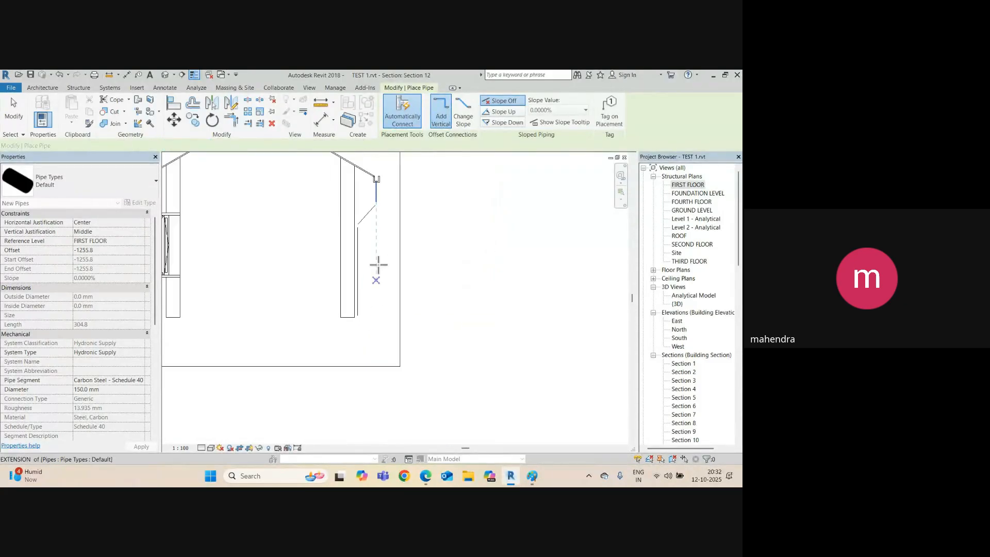
{"action": "middle_click_drag", "start_coordinate": [378, 263], "coordinate": [324, 316]}
{"action": "key", "text": "Escape"}
{"action": "scroll", "coordinate": [325, 236], "scroll_direction": "up", "scroll_amount": 3}
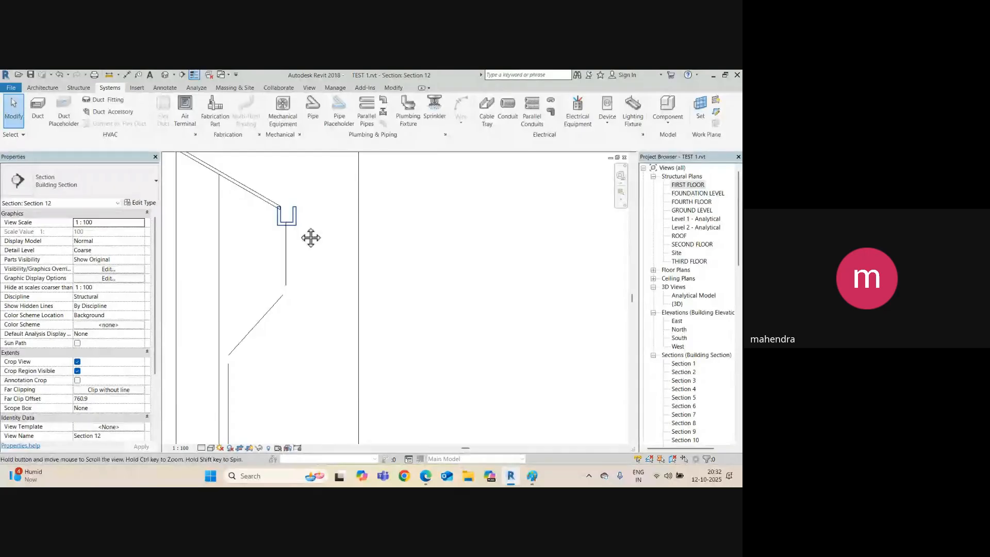
{"action": "middle_click_drag", "start_coordinate": [309, 236], "coordinate": [377, 170]}
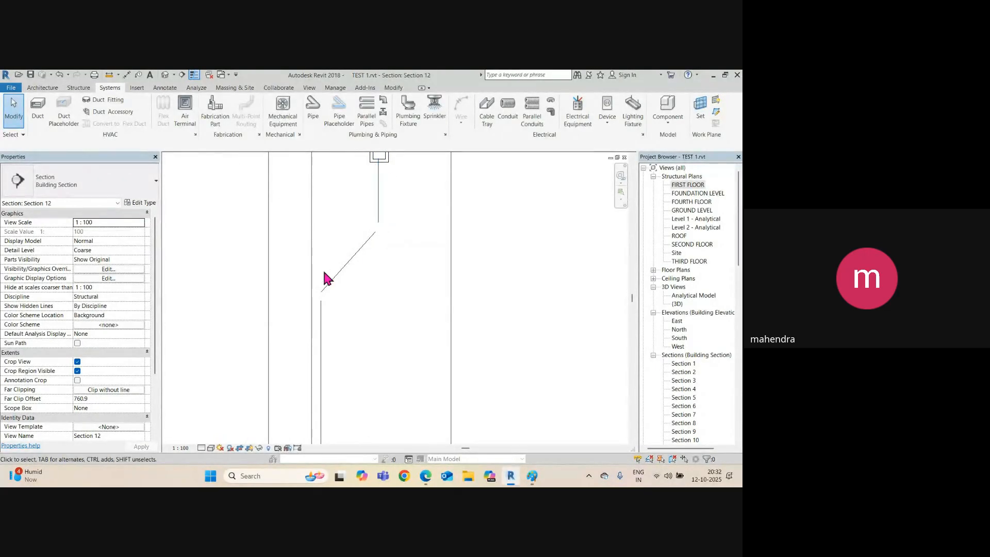
Set Section 12's detail level to Fine so pipes show as double lines.
{"action": "left_click", "coordinate": [202, 448]}
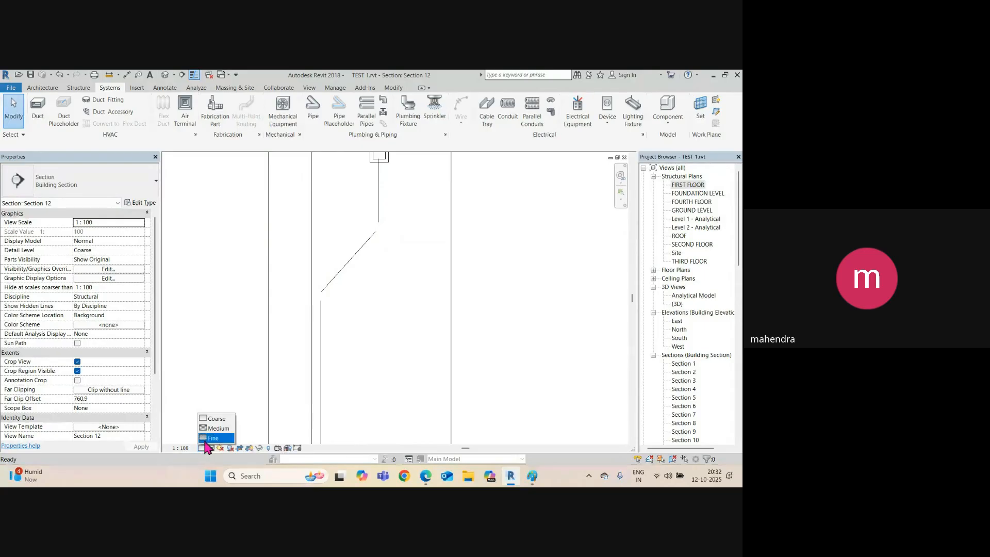
{"action": "left_click", "coordinate": [213, 440]}
{"action": "scroll", "coordinate": [323, 321], "scroll_direction": "up", "scroll_amount": 2}
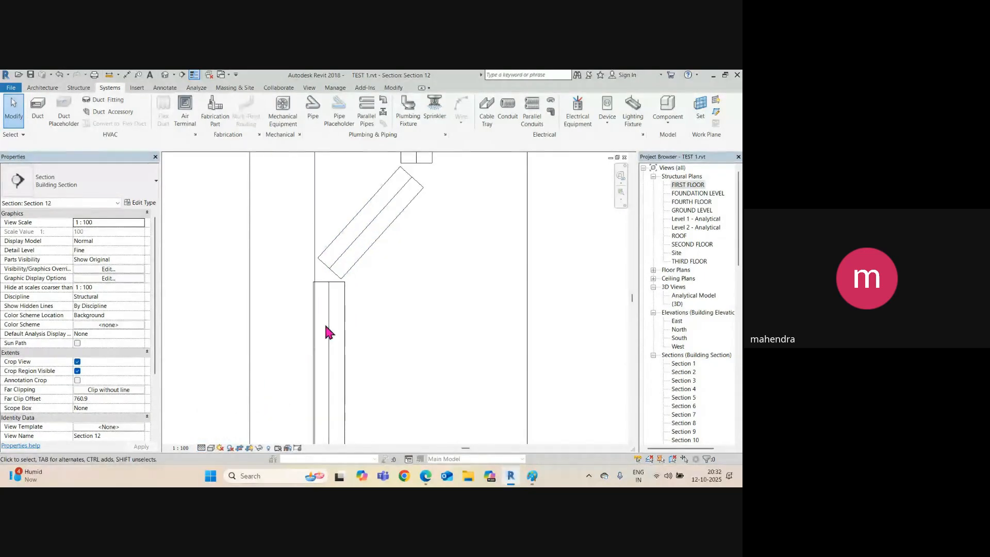
Nudge the lower vertical pipe slightly right, then open the default 3D view.
{"action": "left_click", "coordinate": [342, 323]}
{"action": "key", "text": "Right"}
{"action": "key", "text": "Right"}
{"action": "key", "text": "Right"}
{"action": "key", "text": "Right"}
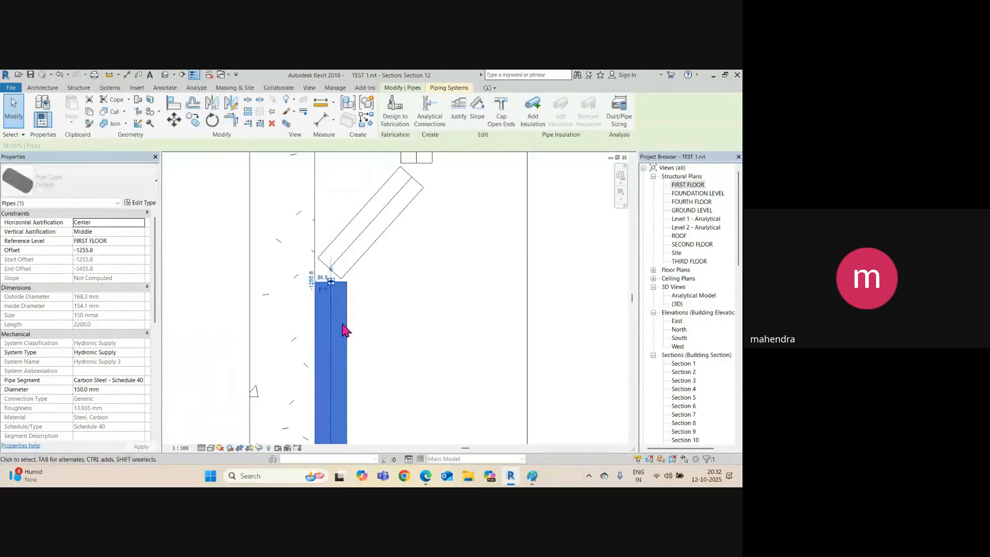
{"action": "middle_click_drag", "start_coordinate": [388, 266], "coordinate": [392, 389]}
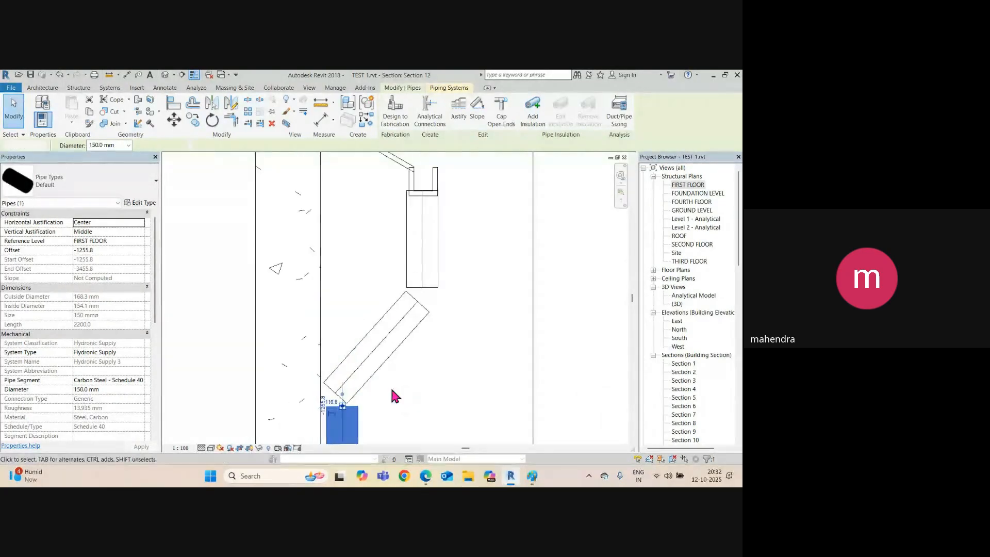
{"action": "left_click", "coordinate": [391, 389]}
{"action": "left_click", "coordinate": [165, 75]}
Orbit to the downspout and select its upper, diagonal and lower pipe pieces together.
{"action": "scroll", "coordinate": [330, 247], "scroll_direction": "down", "scroll_amount": 7}
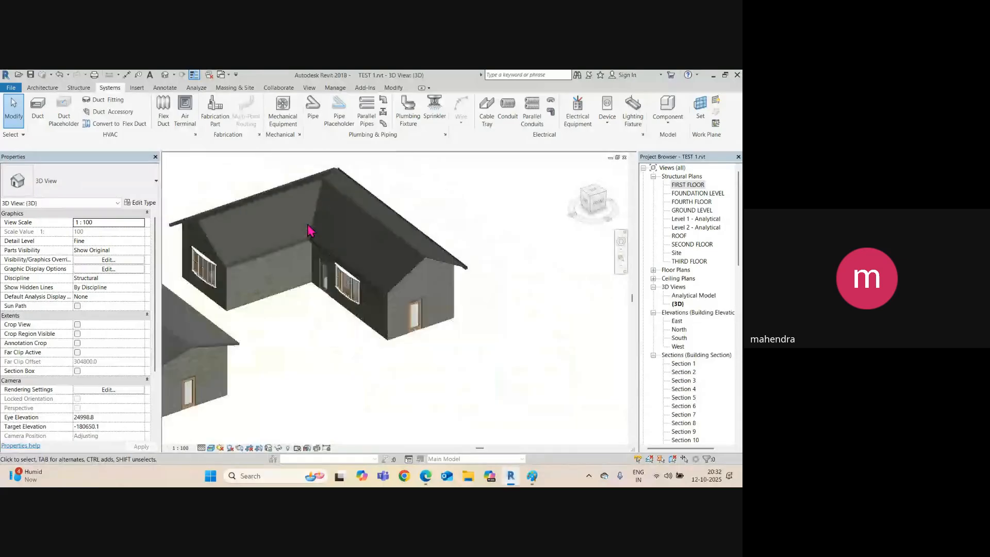
{"action": "middle_click_drag", "start_coordinate": [397, 321], "coordinate": [265, 311], "text": "shift"}
{"action": "scroll", "coordinate": [356, 247], "scroll_direction": "up", "scroll_amount": 4}
{"action": "scroll", "coordinate": [357, 252], "scroll_direction": "up", "scroll_amount": 5}
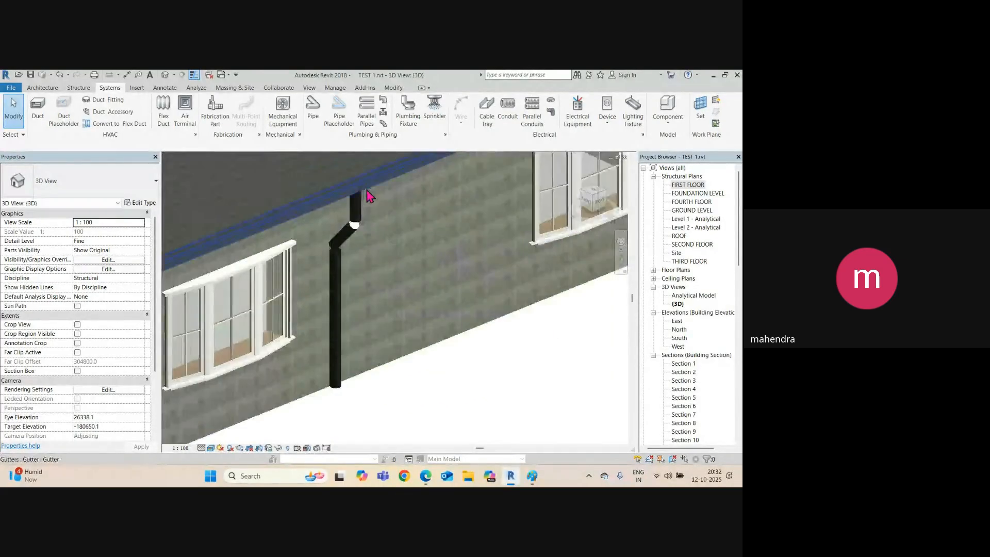
{"action": "left_click", "coordinate": [354, 280]}
{"action": "scroll", "coordinate": [353, 280], "scroll_direction": "down", "scroll_amount": 4}
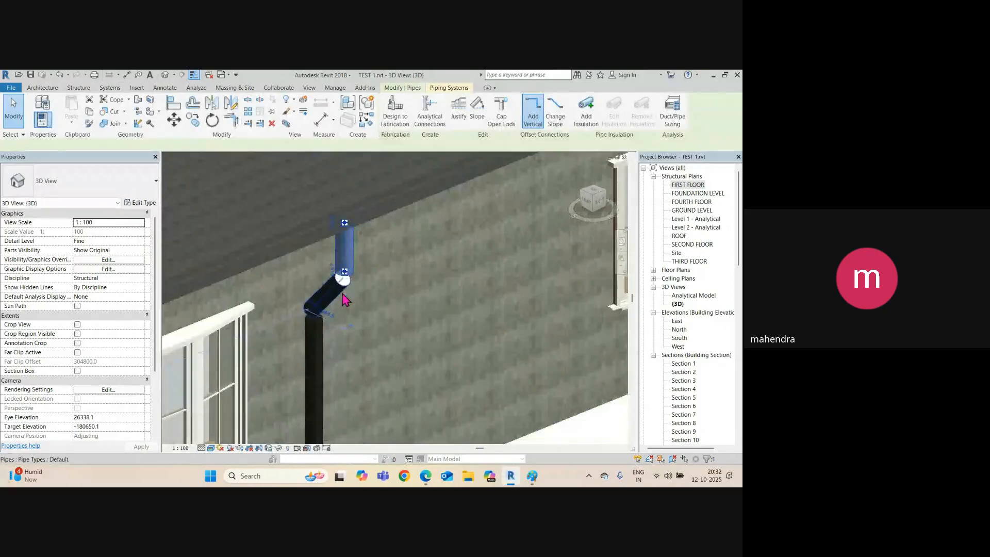
{"action": "mouse_move", "coordinate": [342, 294]}
{"action": "middle_mouse_down", "text": "shift"}
{"action": "mouse_move", "coordinate": [301, 224]}
{"action": "mouse_move", "coordinate": [183, 239]}
{"action": "mouse_move", "coordinate": [275, 333]}
{"action": "mouse_move", "coordinate": [389, 294]}
{"action": "mouse_move", "coordinate": [356, 297]}
{"action": "middle_mouse_up", "text": "shift"}
{"action": "scroll", "coordinate": [331, 303], "scroll_direction": "up", "scroll_amount": 4}
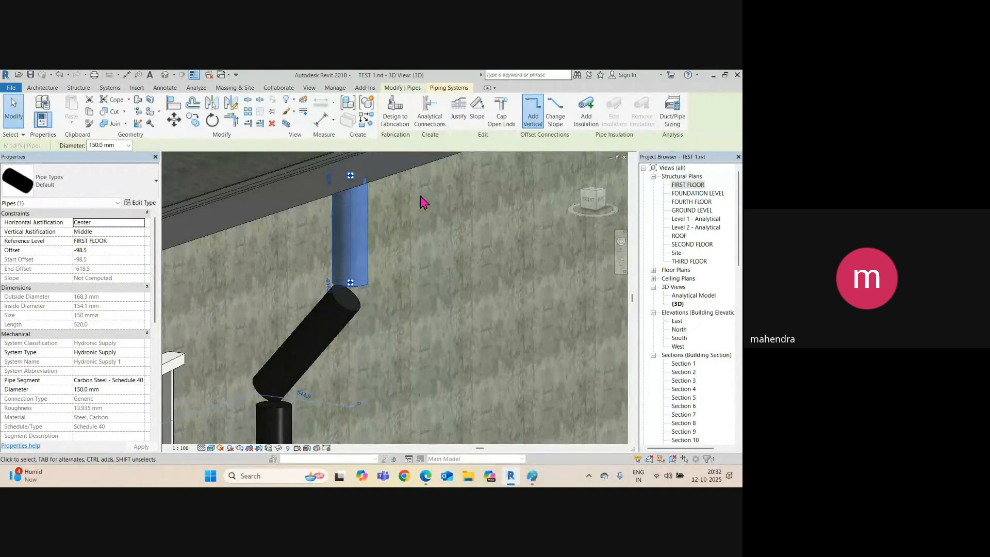
{"action": "scroll", "coordinate": [330, 258], "scroll_direction": "down", "scroll_amount": 4}
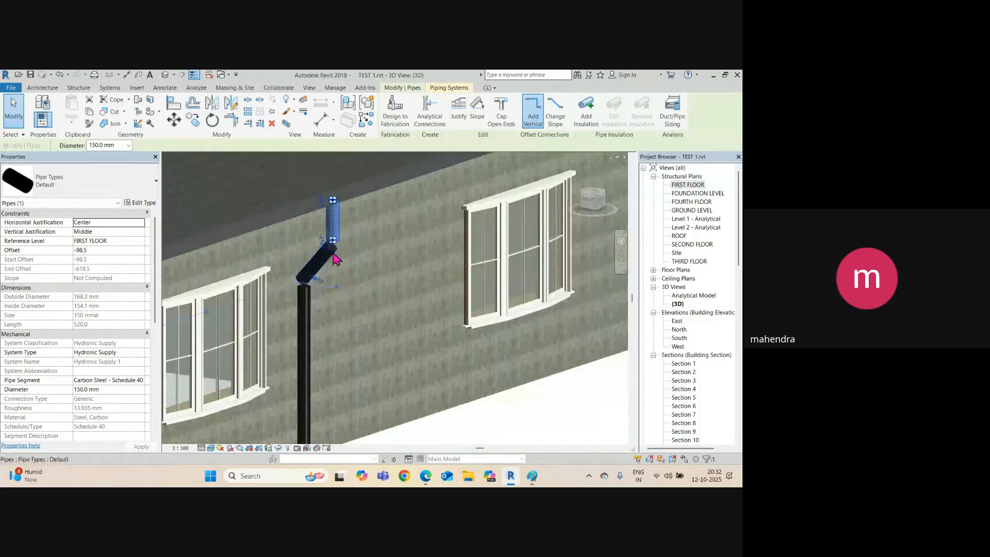
{"action": "left_click", "coordinate": [314, 283], "text": "ctrl"}
{"action": "left_click", "coordinate": [309, 292], "text": "ctrl"}
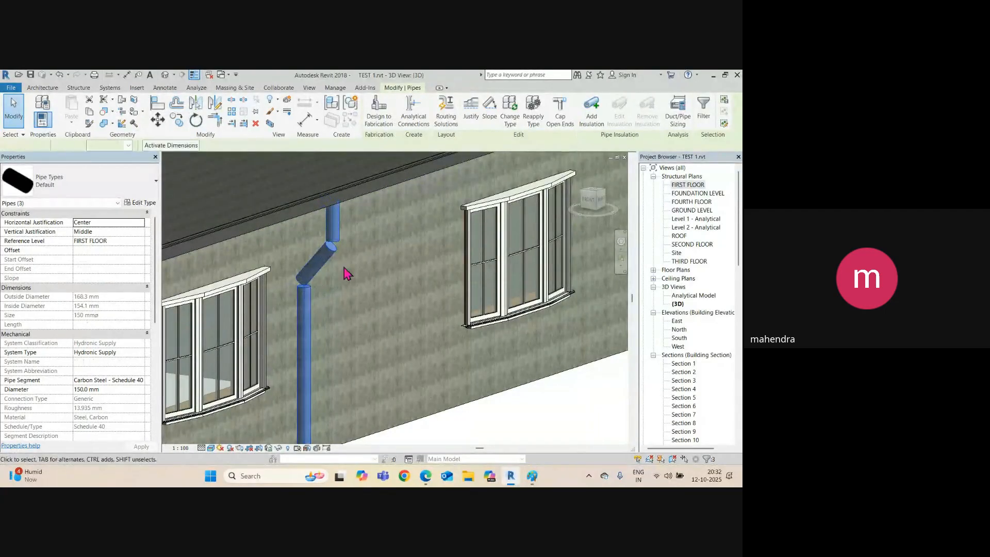
Change the three selected downspout pipes from 150 mm to 100 mm diameter.
{"action": "left_click", "coordinate": [128, 144]}
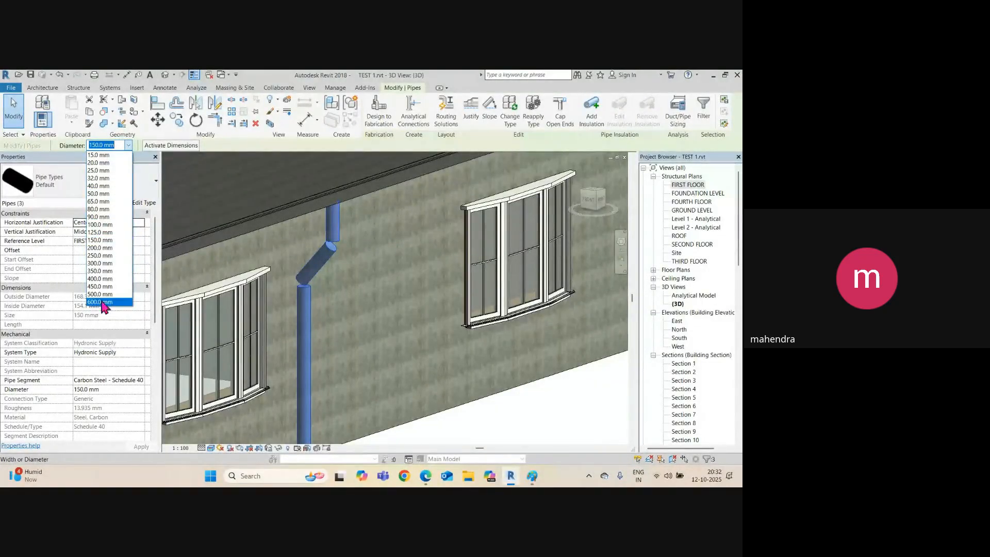
{"action": "left_click", "coordinate": [99, 218]}
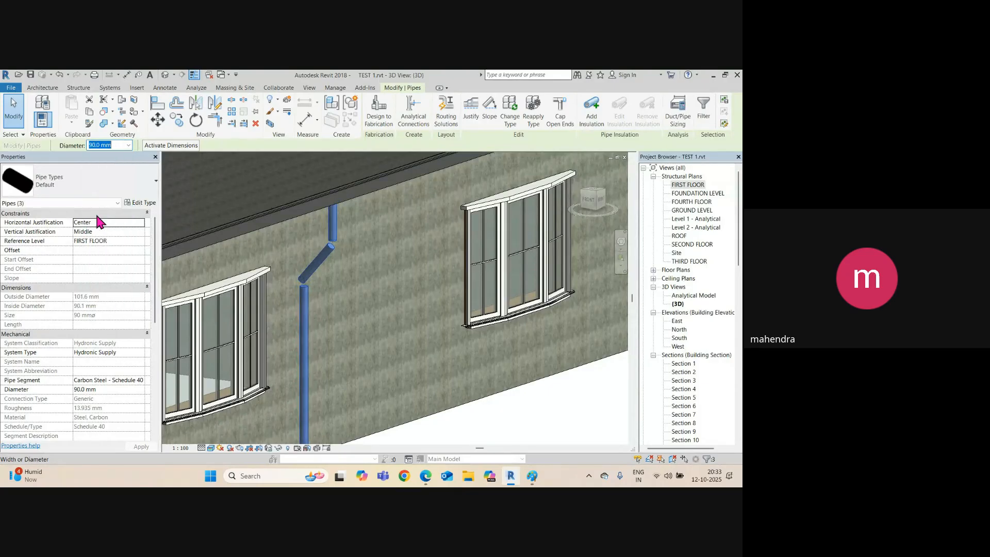
{"action": "left_click", "coordinate": [128, 145]}
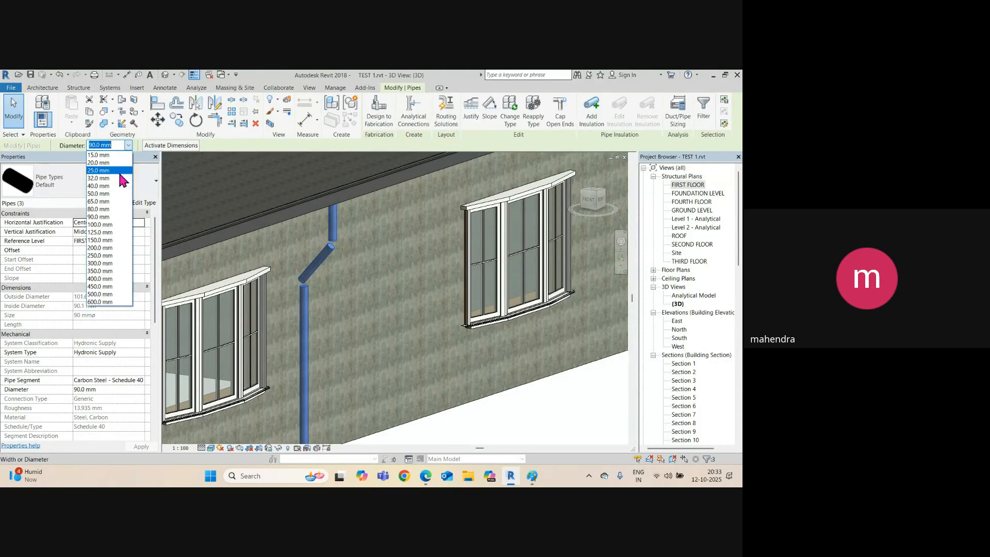
{"action": "left_click", "coordinate": [102, 228]}
{"action": "scroll", "coordinate": [320, 206], "scroll_direction": "down", "scroll_amount": 4}
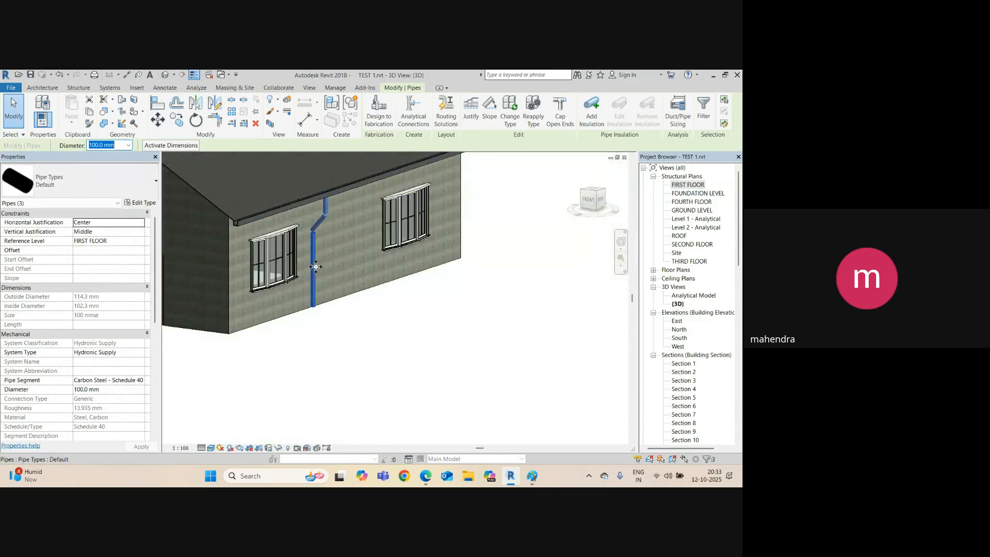
{"action": "middle_click_drag", "start_coordinate": [310, 294], "coordinate": [281, 301], "text": "shift"}
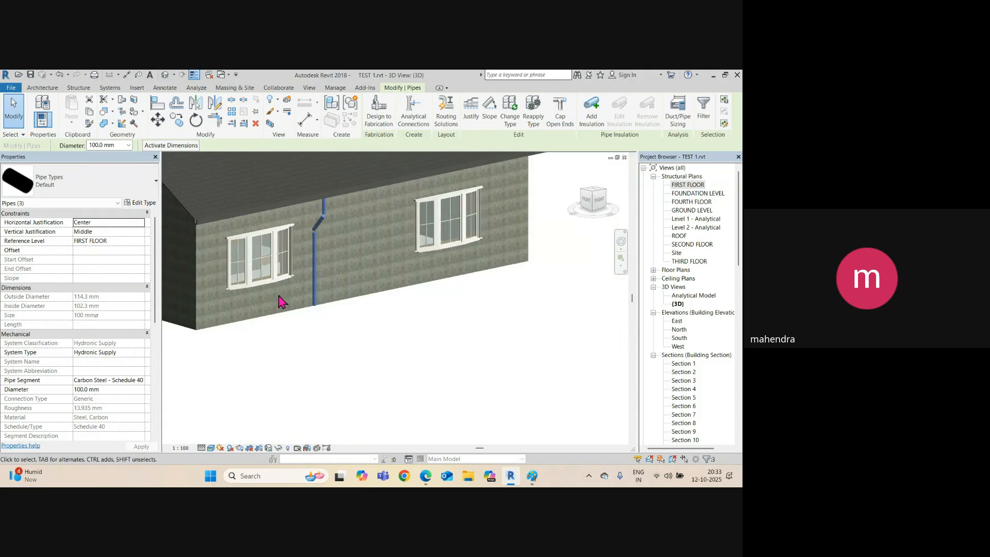
{"action": "left_click", "coordinate": [345, 364]}
{"action": "scroll", "coordinate": [331, 243], "scroll_direction": "up", "scroll_amount": 5}
{"action": "scroll", "coordinate": [327, 181], "scroll_direction": "up", "scroll_amount": 5}
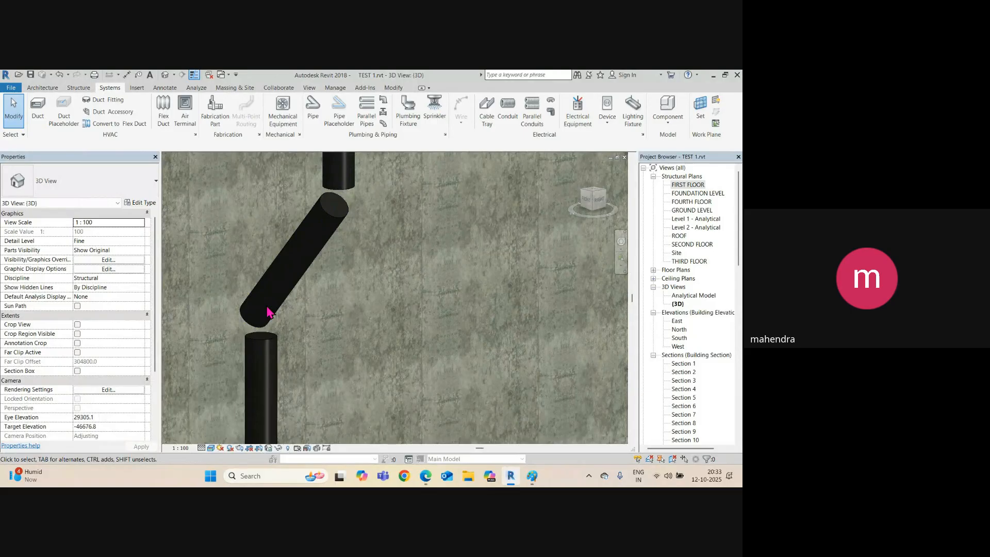
Check the Elbow fitting choice in the diagonal pipe's type routing preferences, then cancel out.
{"action": "left_click", "coordinate": [341, 215]}
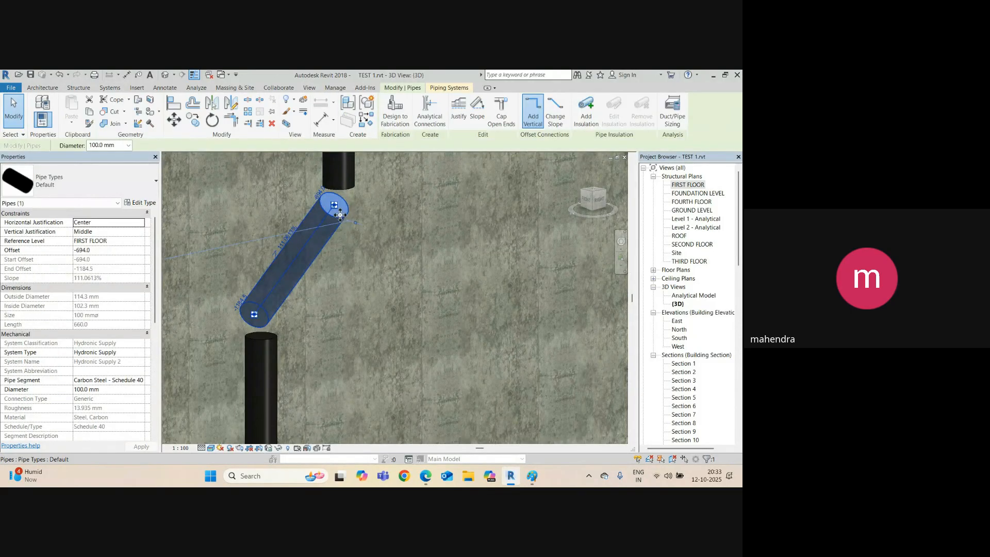
{"action": "left_click", "coordinate": [143, 203]}
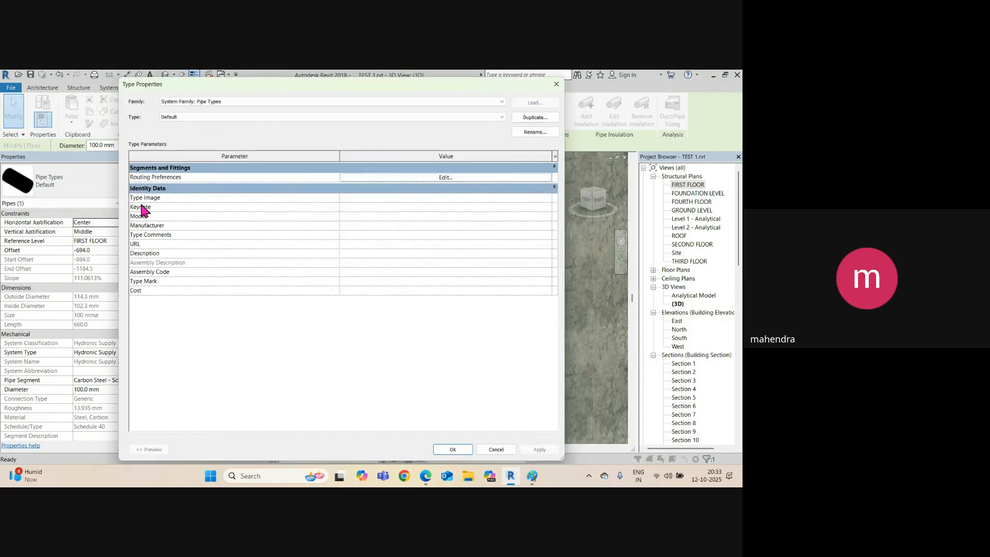
{"action": "left_click", "coordinate": [426, 178]}
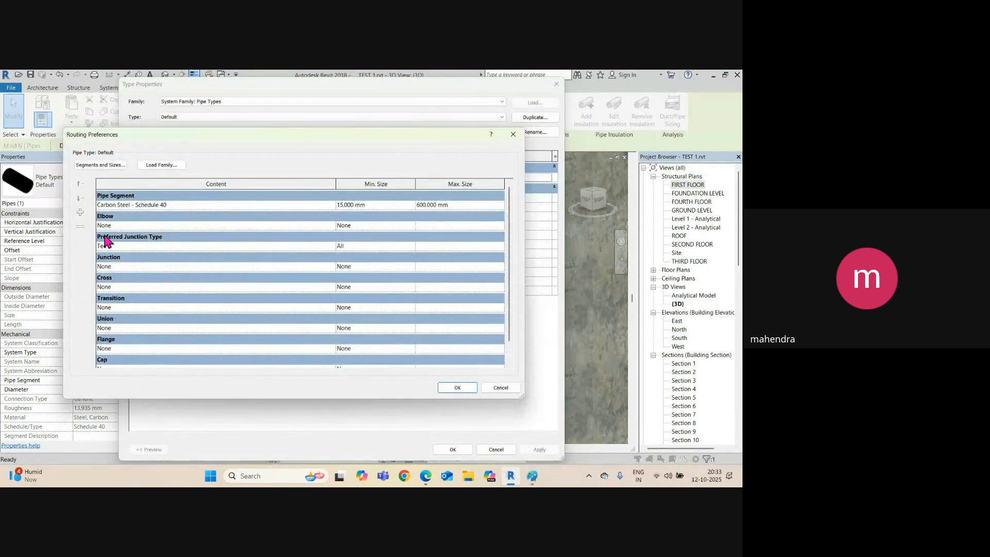
{"action": "left_click", "coordinate": [331, 225]}
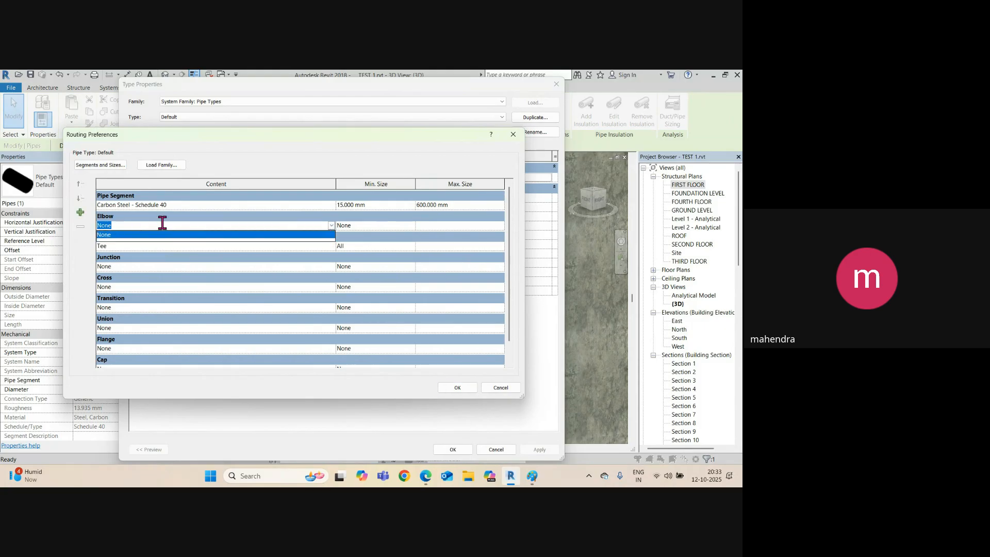
{"action": "key", "text": "Escape"}
{"action": "key", "text": "Escape"}
{"action": "key", "text": "Escape"}
{"action": "key", "text": "Escape"}
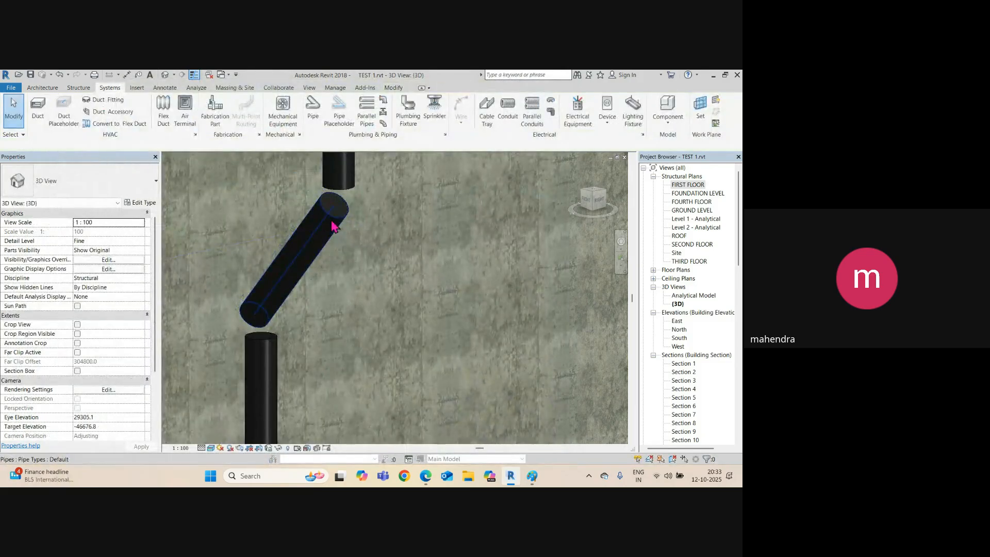
Reopen the Default pipe type's Routing Preferences, showing Carbon Steel - Schedule 40 and no elbow.
{"action": "left_click", "coordinate": [332, 226]}
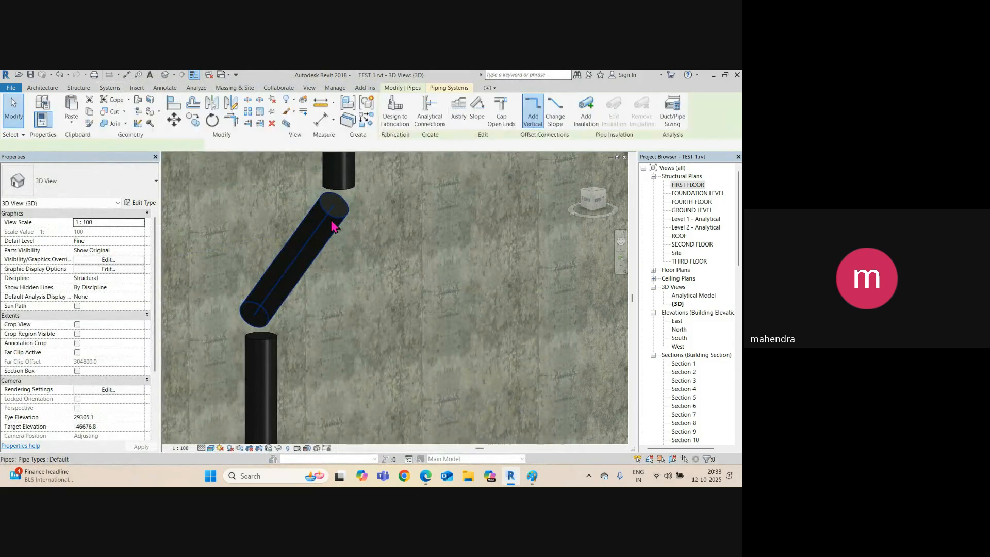
{"action": "left_click", "coordinate": [140, 203]}
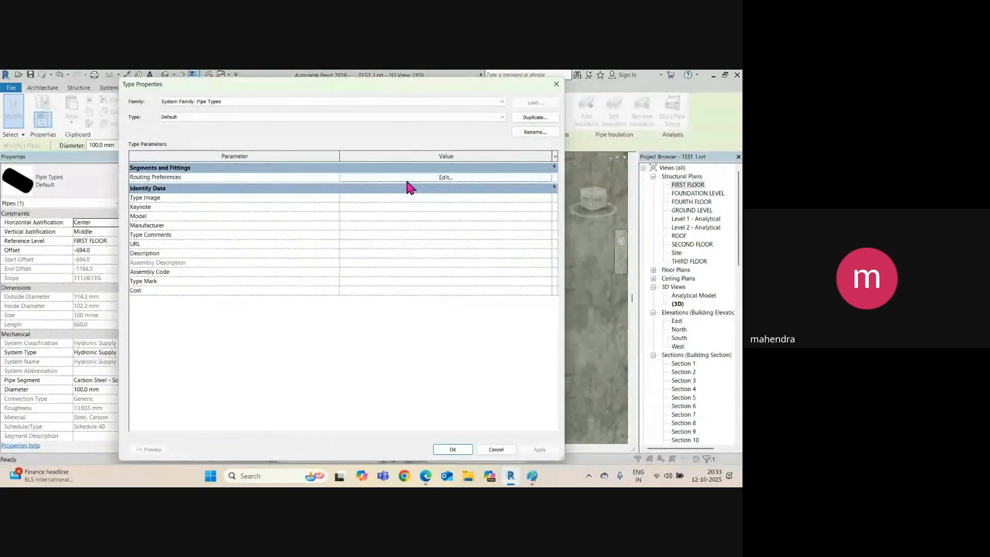
{"action": "left_click", "coordinate": [408, 178]}
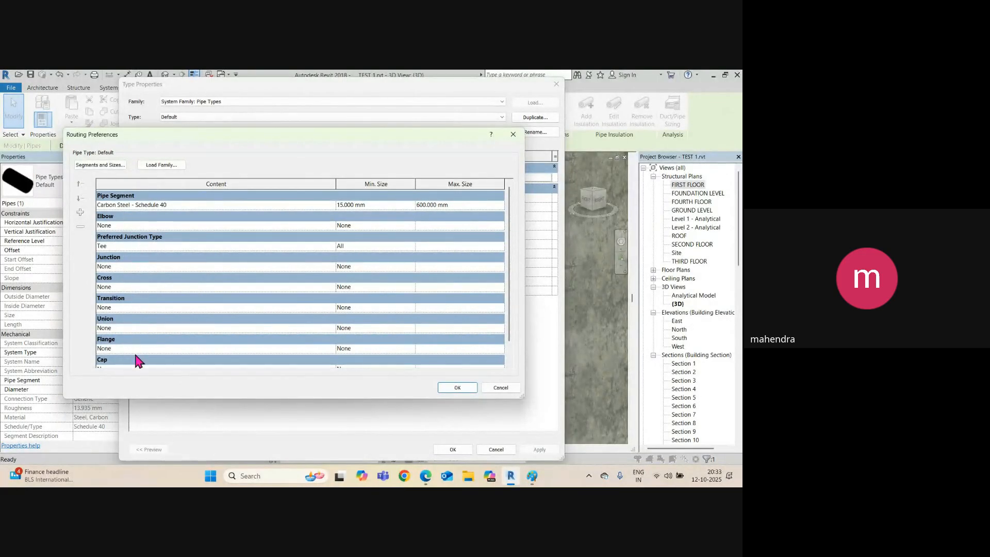
{"action": "scroll", "coordinate": [138, 361], "scroll_direction": "down", "scroll_amount": 1}
{"action": "scroll", "coordinate": [124, 313], "scroll_direction": "up", "scroll_amount": 1}
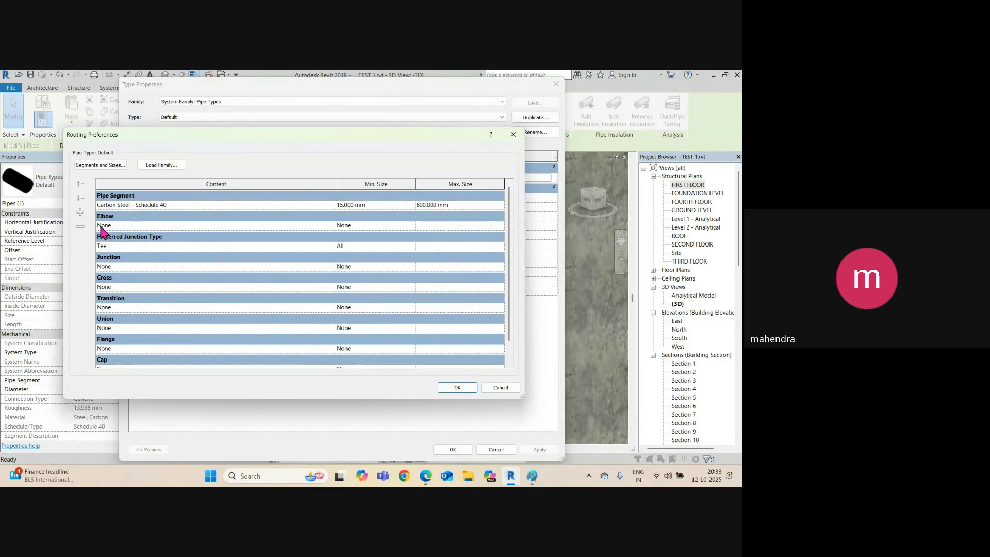
Confirm the Elbow list offers only None, close both pipe type dialogs and deselect the pipe.
{"action": "left_click", "coordinate": [332, 226]}
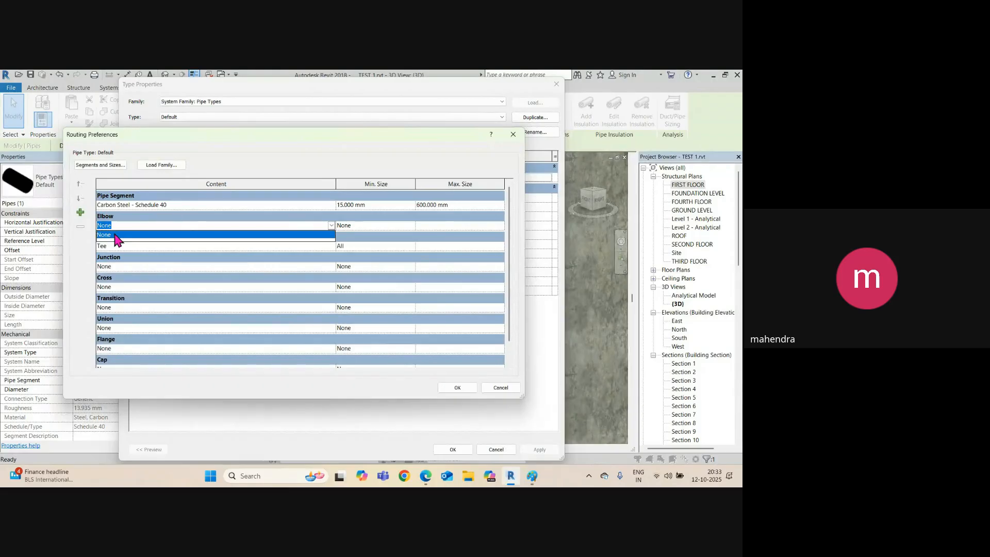
{"action": "left_click", "coordinate": [513, 134]}
{"action": "left_click", "coordinate": [556, 84]}
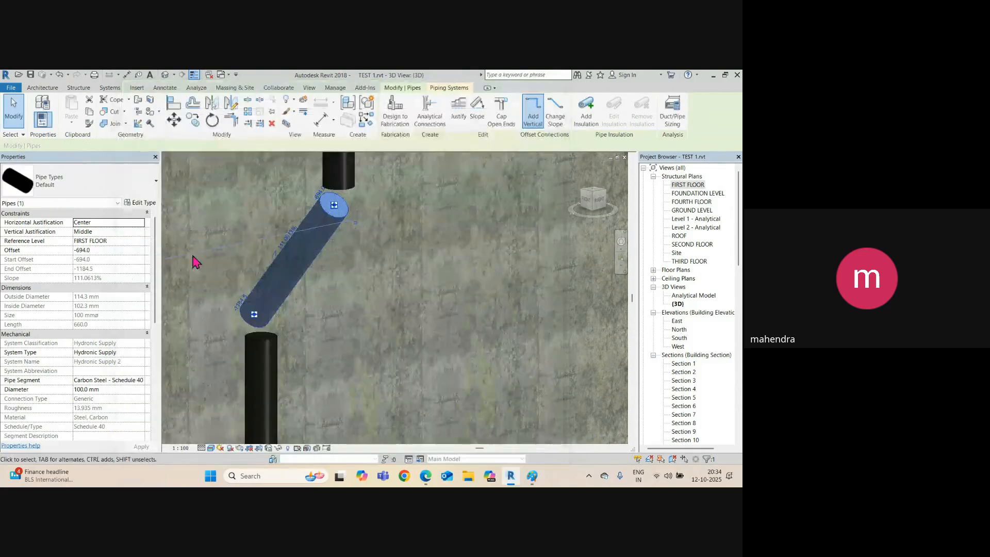
{"action": "left_click", "coordinate": [268, 268]}
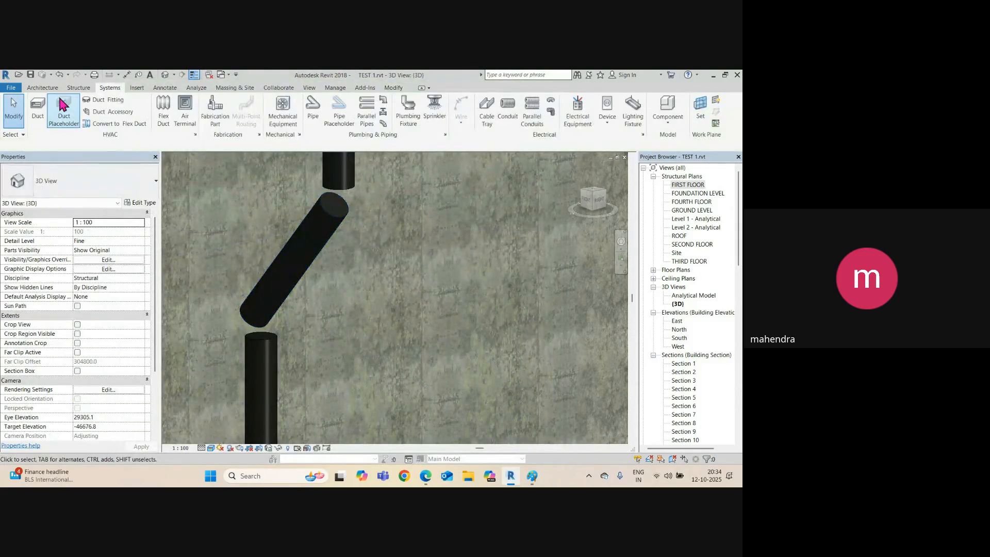
Start Load Family and preview the pipe accessory families in the Pipe library folder.
{"action": "left_click", "coordinate": [135, 89]}
{"action": "left_click", "coordinate": [347, 109]}
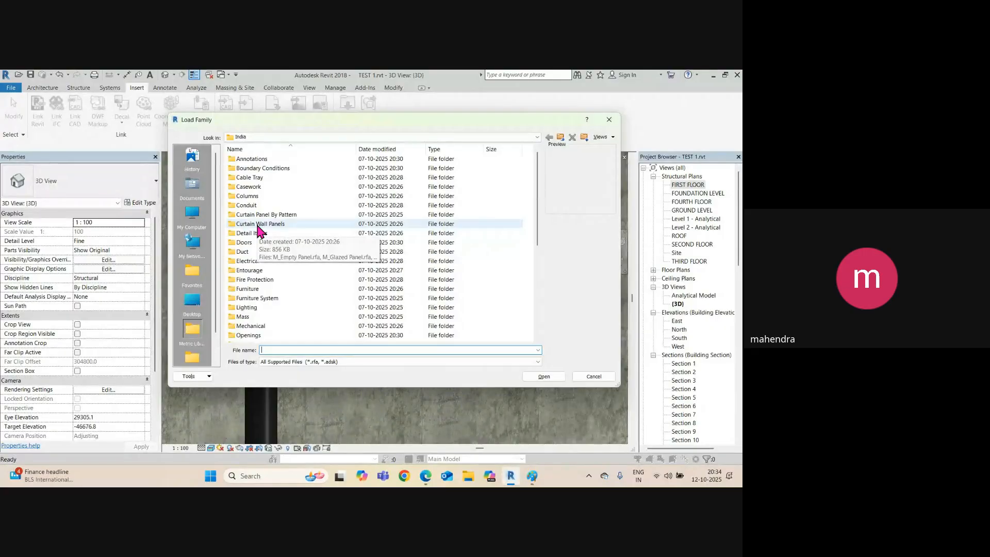
{"action": "left_click", "coordinate": [245, 179]}
{"action": "key", "text": "p"}
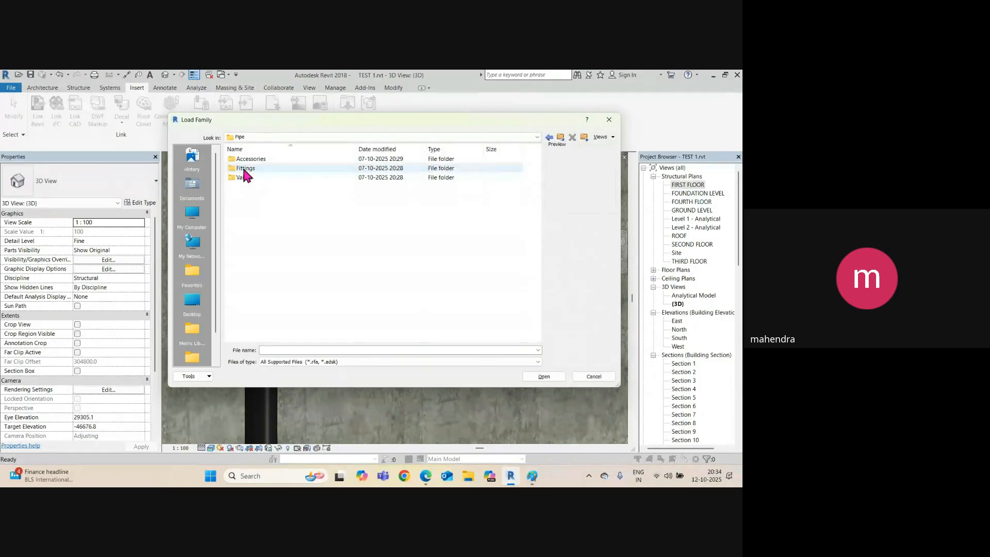
{"action": "double_click", "coordinate": [248, 158]}
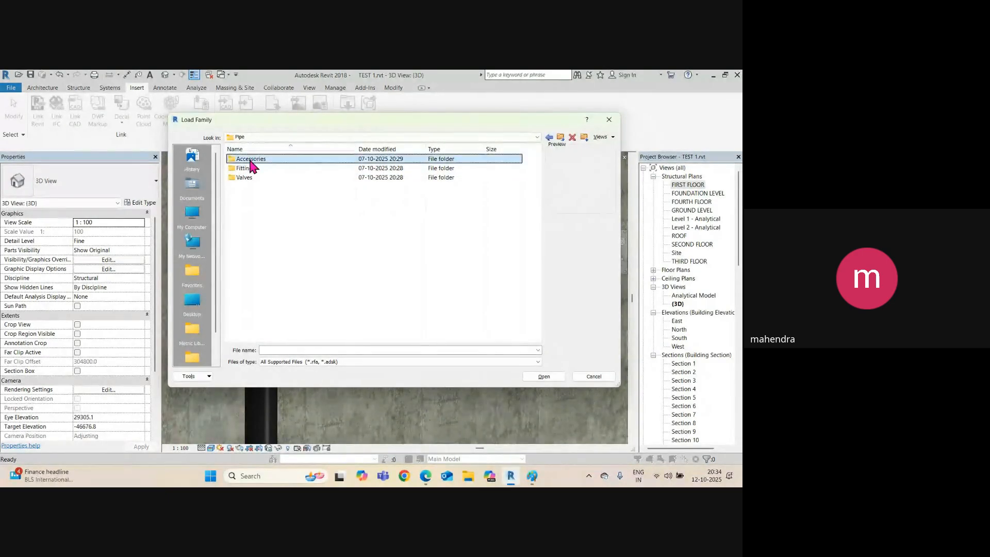
{"action": "left_click", "coordinate": [256, 159]}
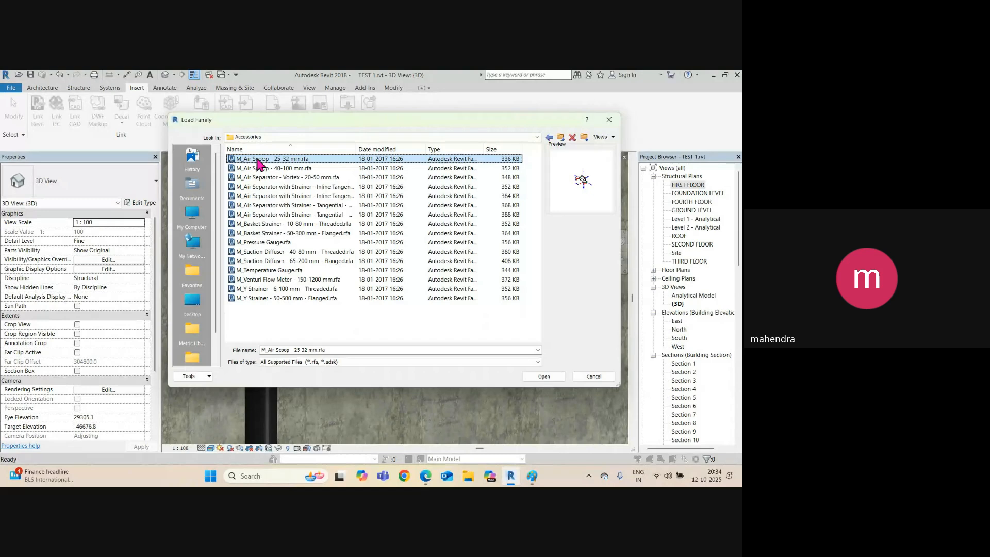
{"action": "key", "text": "Down"}
{"action": "key", "text": "Down"}
{"action": "key", "text": "Down"}
{"action": "key", "text": "Down"}
{"action": "key", "text": "Down"}
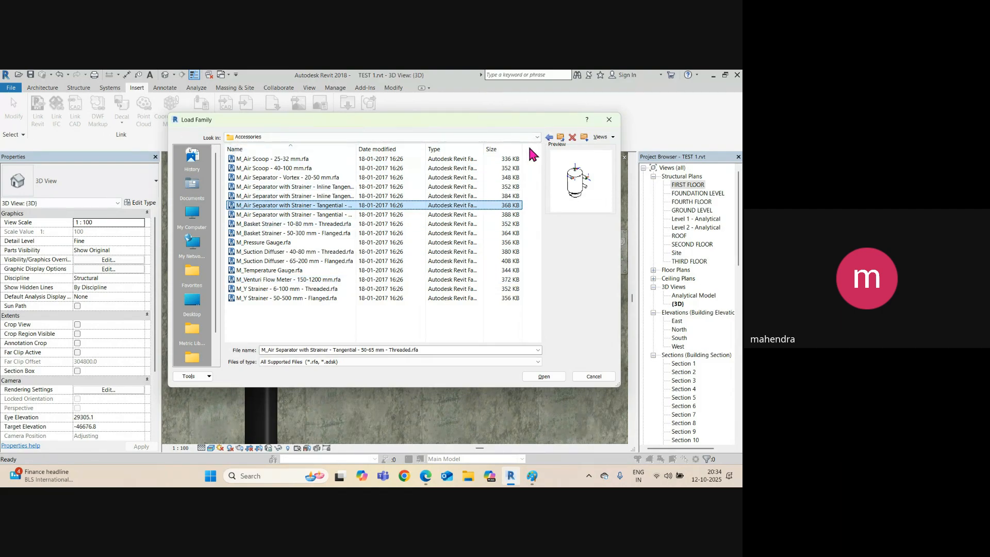
{"action": "left_click", "coordinate": [561, 137]}
Load M_Elbow - PVC - Sch 40.rfa from Pipe > Fittings > PVC > Sch 40 > Socket-Type.
{"action": "left_click", "coordinate": [253, 170]}
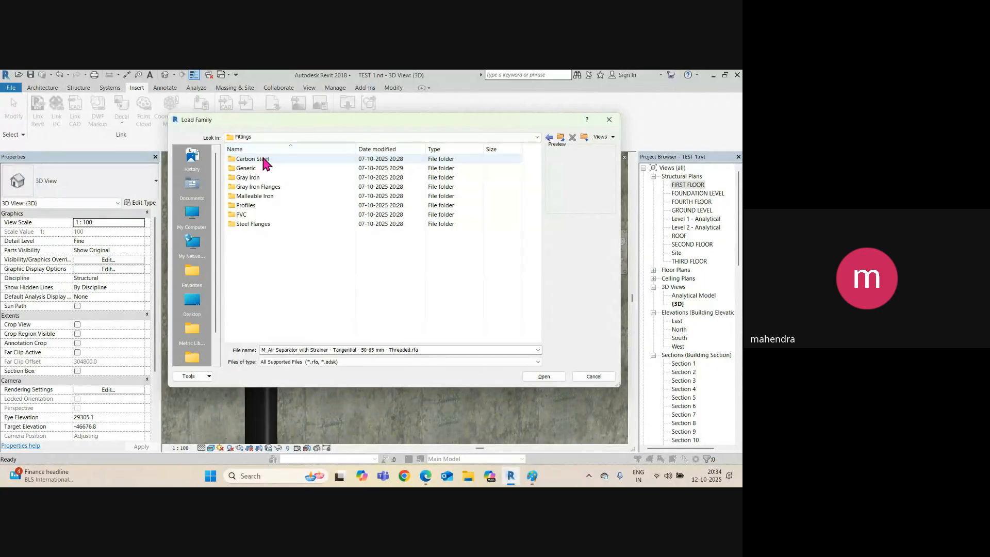
{"action": "double_click", "coordinate": [251, 215]}
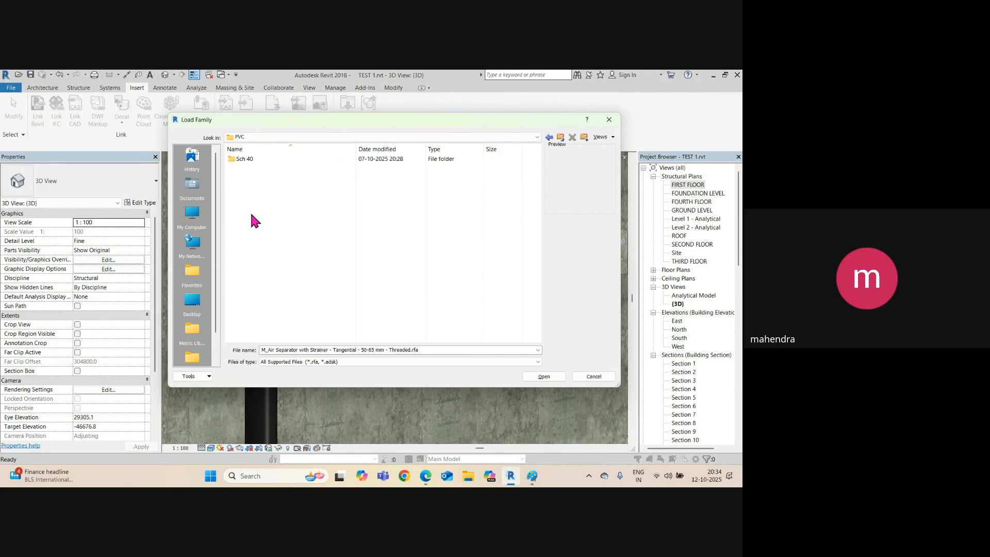
{"action": "double_click", "coordinate": [252, 159]}
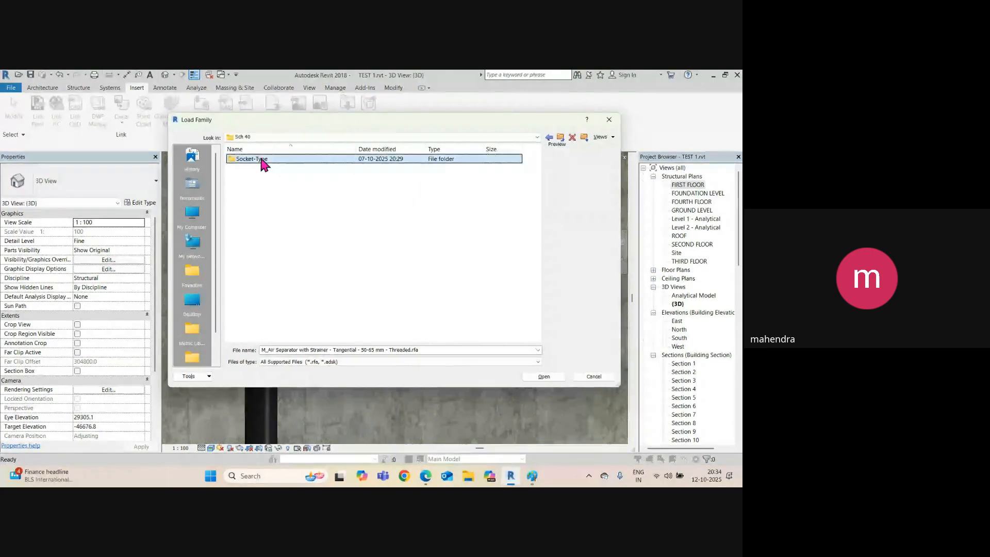
{"action": "double_click", "coordinate": [259, 160]}
{"action": "left_click", "coordinate": [293, 170]}
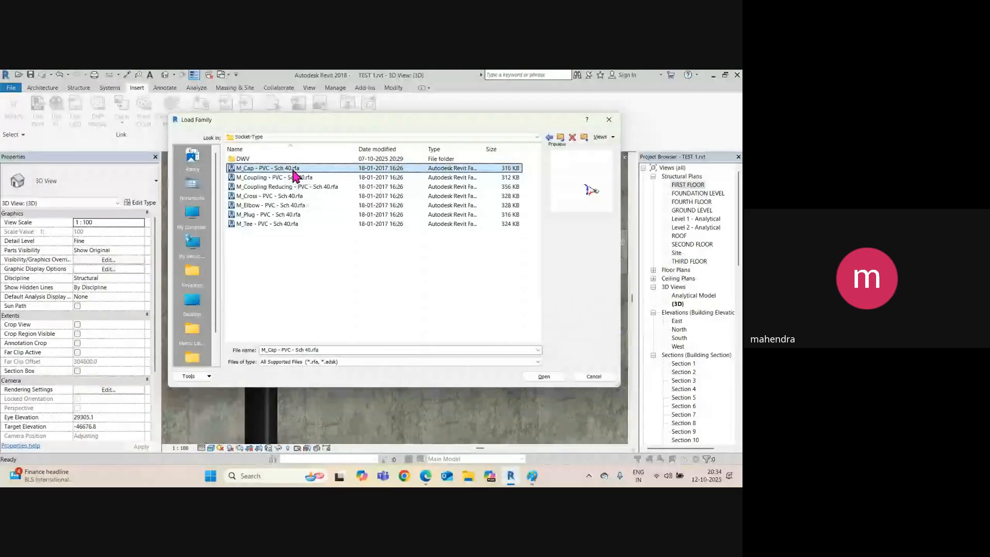
{"action": "key", "text": "Down"}
{"action": "key", "text": "Down"}
{"action": "key", "text": "Down"}
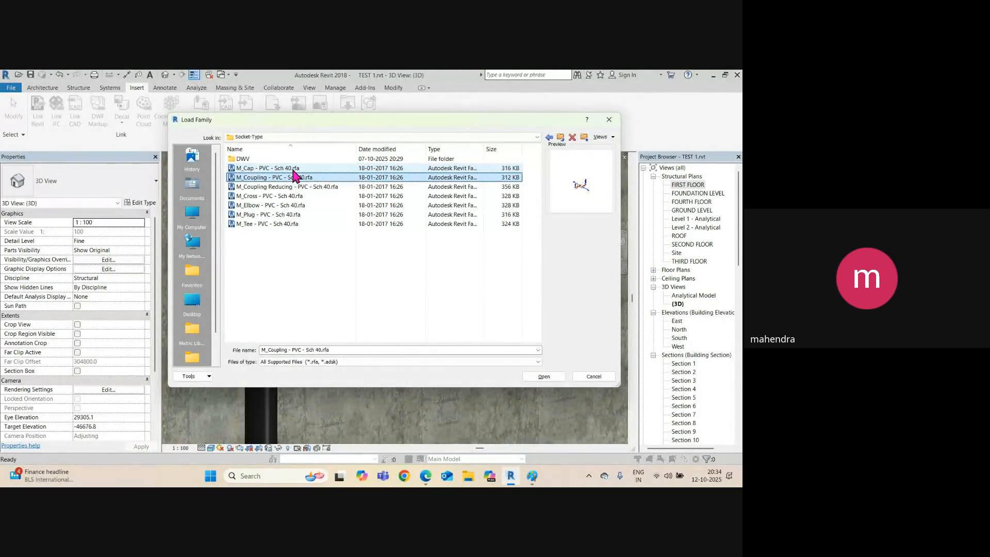
{"action": "key", "text": "Down"}
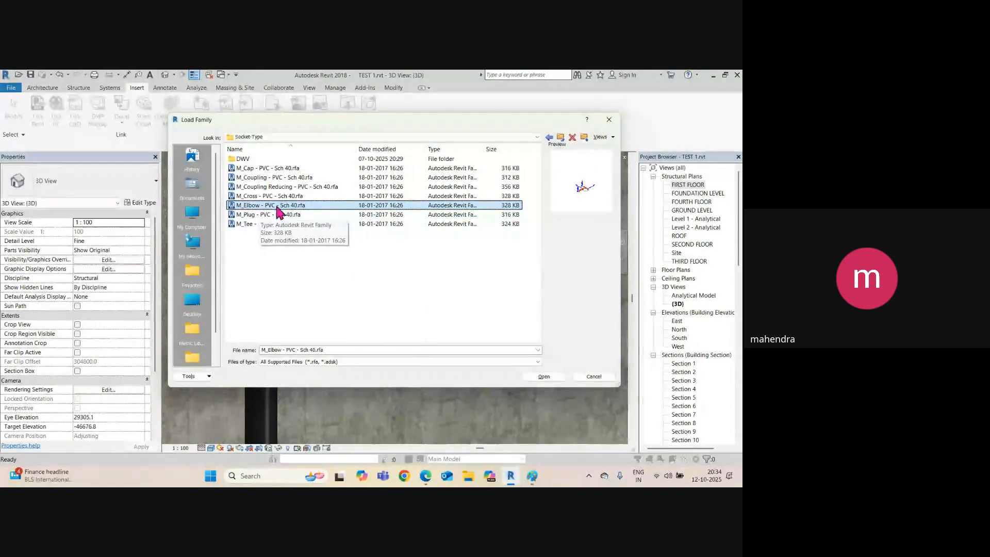
{"action": "left_click", "coordinate": [556, 379]}
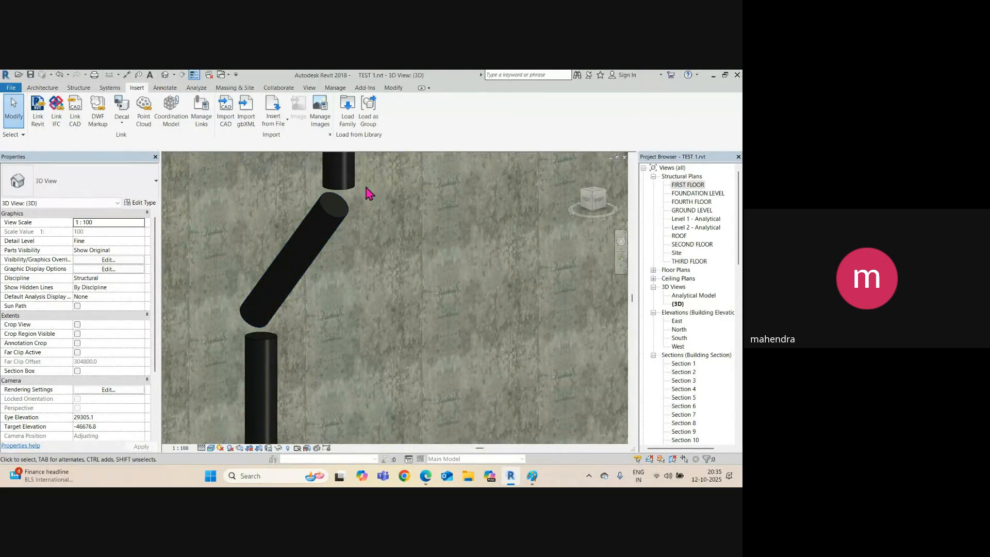
Set the Default pipe type's Elbow to M_Elbow - PVC - Sch 40: Standard from 100 mm.
{"action": "left_click", "coordinate": [346, 185]}
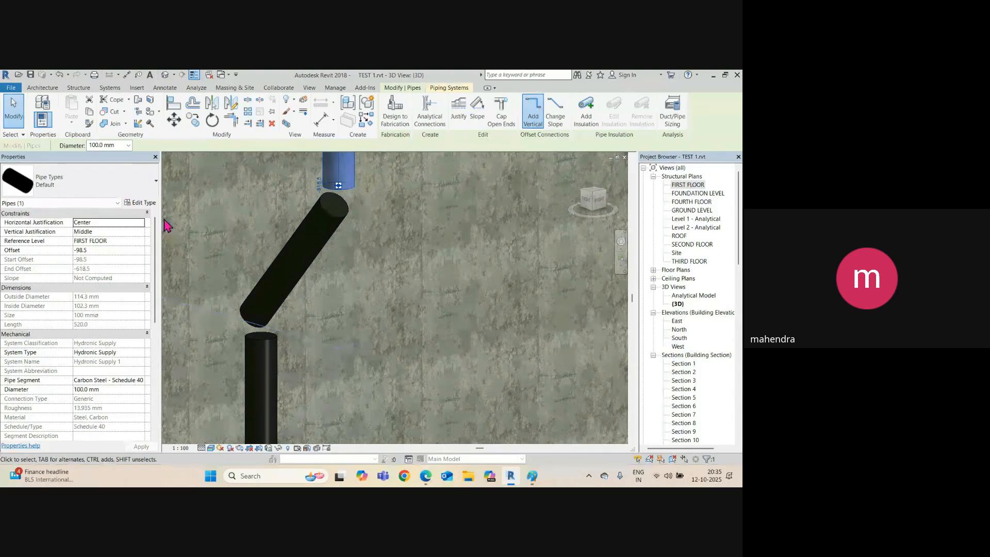
{"action": "left_click", "coordinate": [147, 203]}
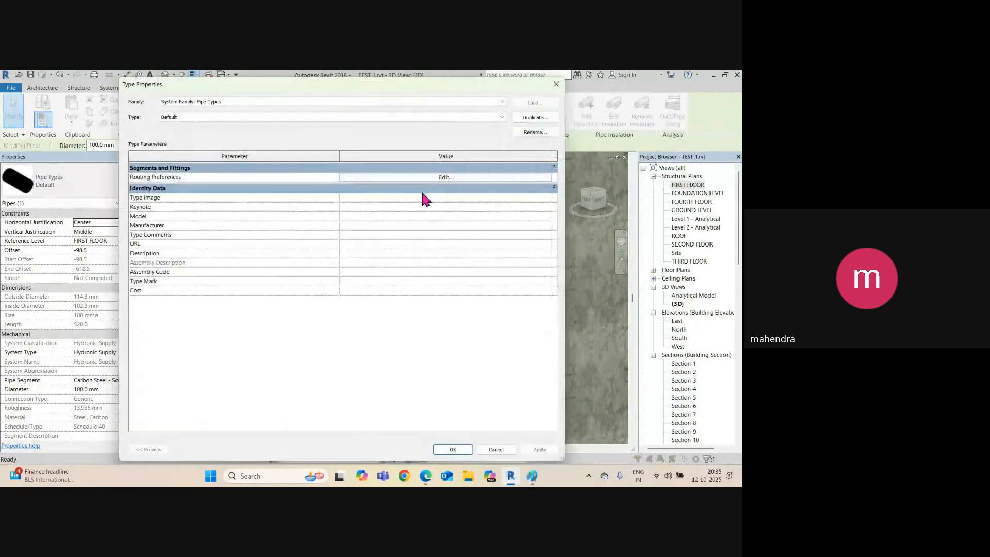
{"action": "left_click", "coordinate": [443, 178]}
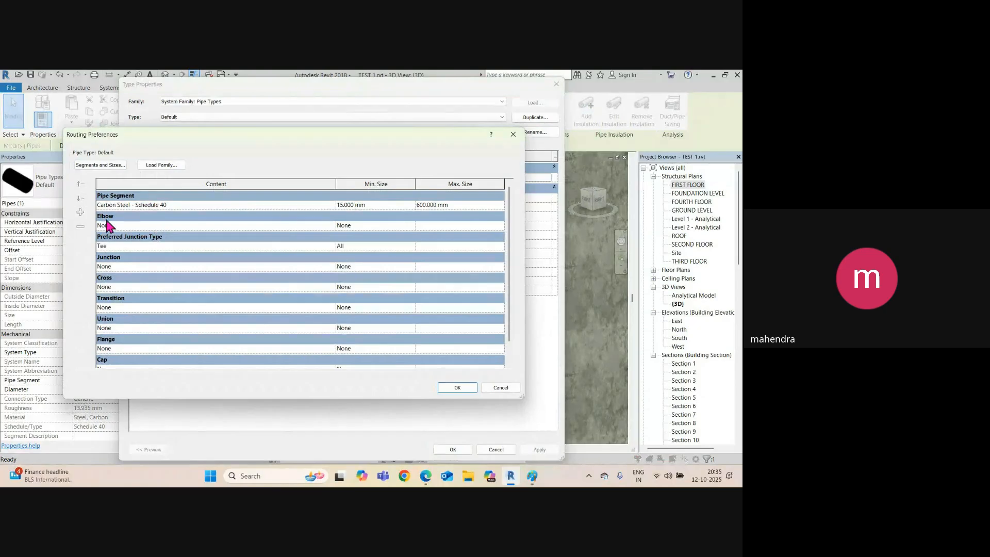
{"action": "left_click", "coordinate": [329, 226]}
{"action": "left_click", "coordinate": [331, 226]}
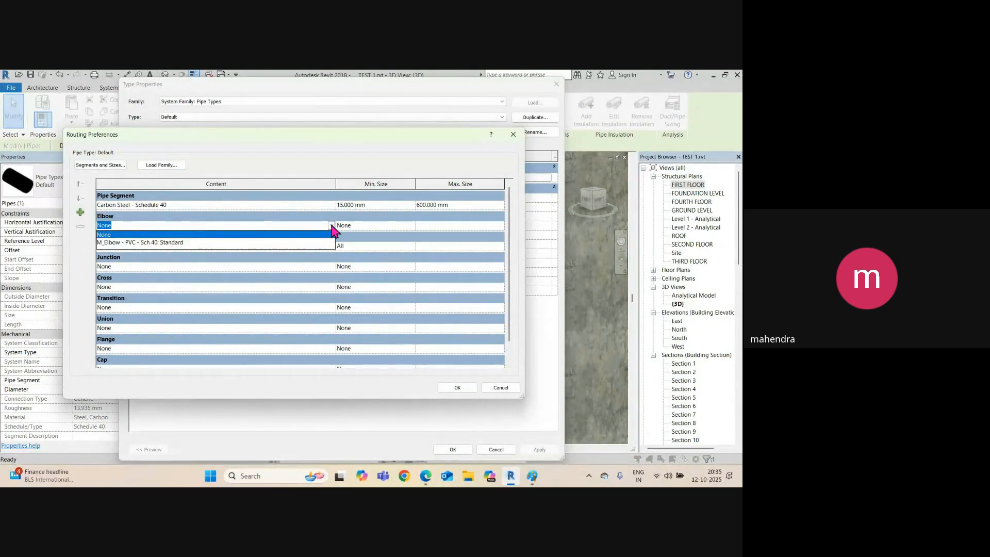
{"action": "left_click", "coordinate": [115, 243]}
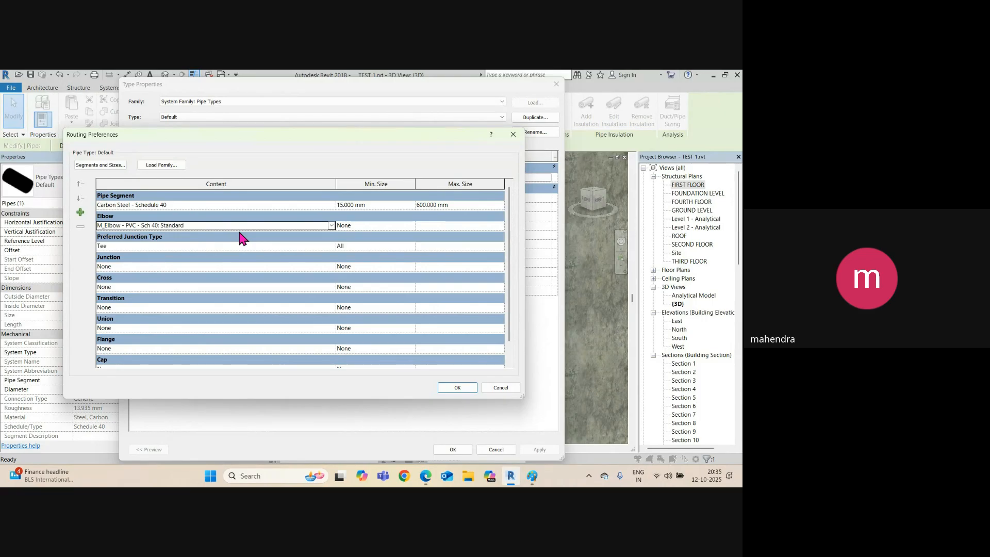
{"action": "left_click", "coordinate": [411, 227]}
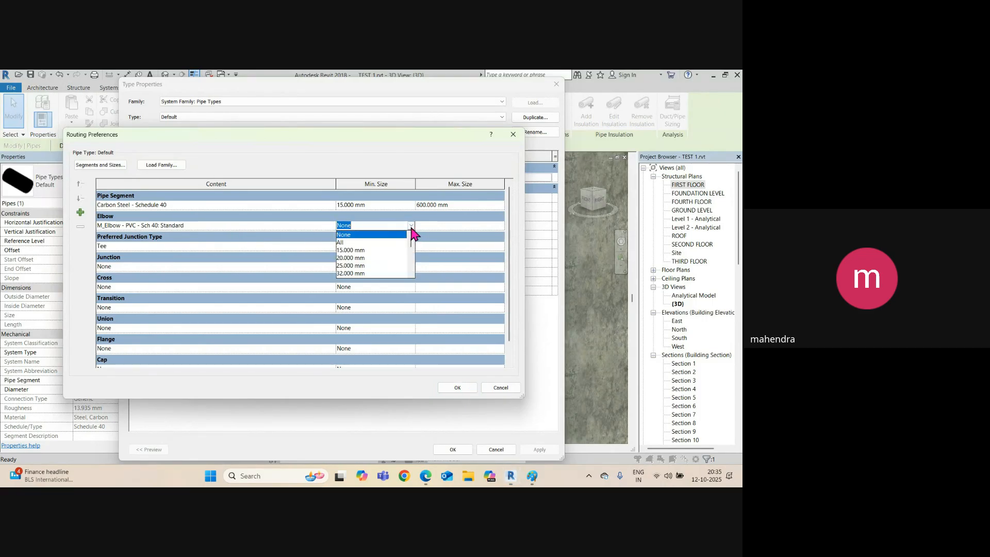
{"action": "scroll", "coordinate": [356, 261], "scroll_direction": "down", "scroll_amount": 3}
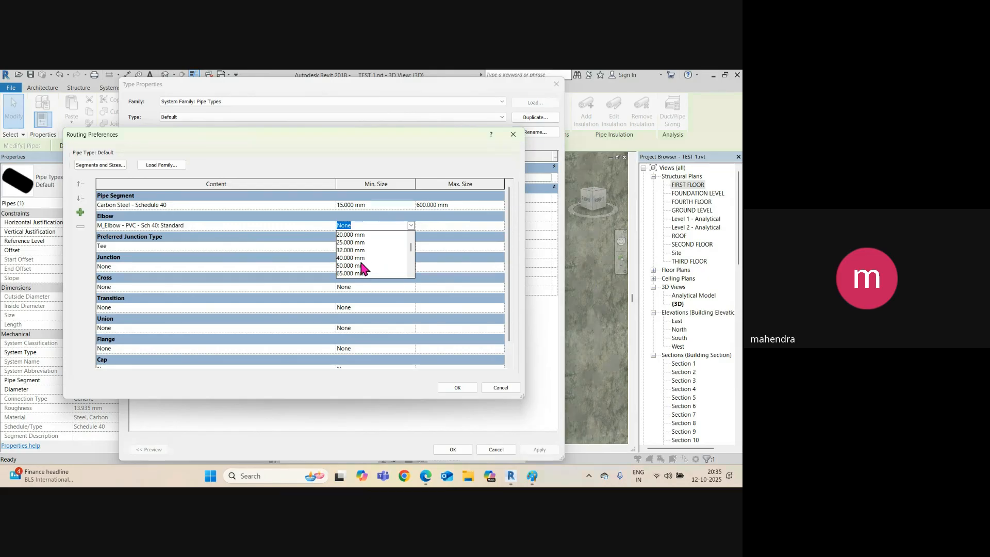
{"action": "left_click", "coordinate": [357, 251]}
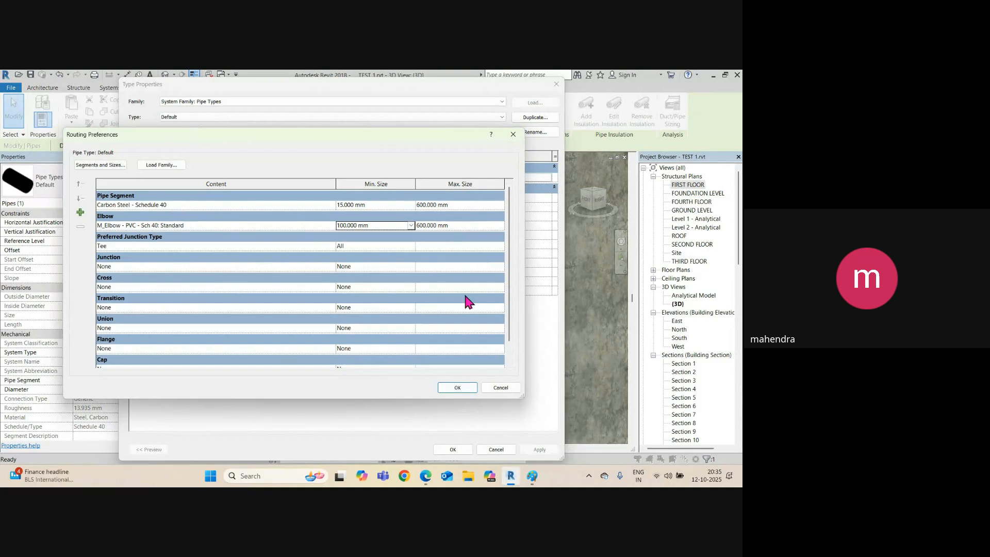
{"action": "left_click", "coordinate": [458, 387]}
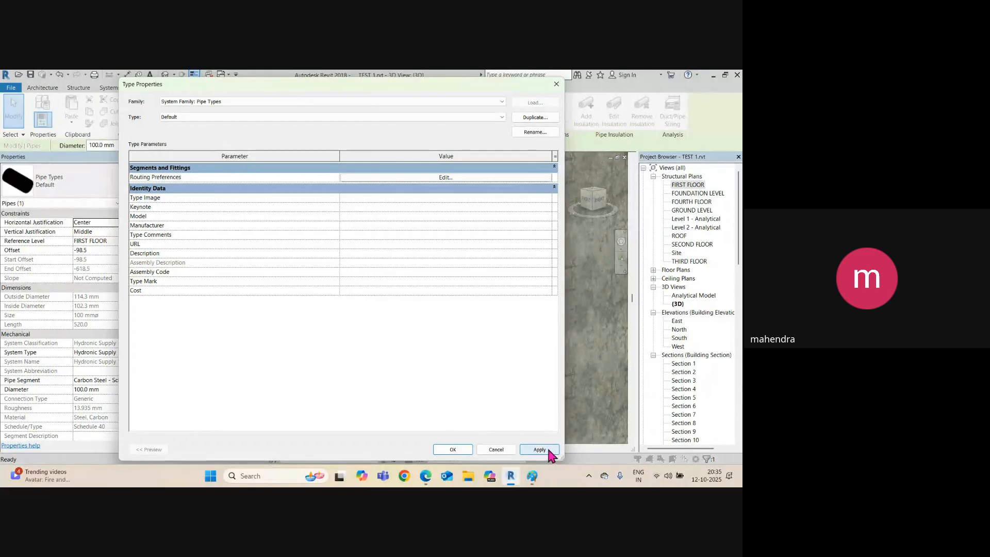
{"action": "left_click", "coordinate": [462, 447]}
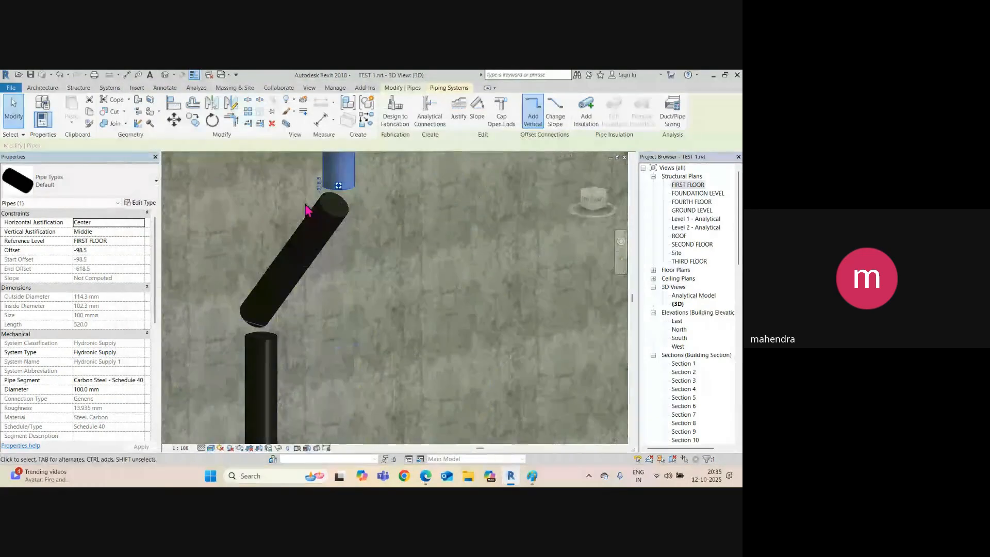
In Section 12, trim the upper vertical pipe and diagonal pipe to a corner.
{"action": "key", "text": "ctrl+Tab"}
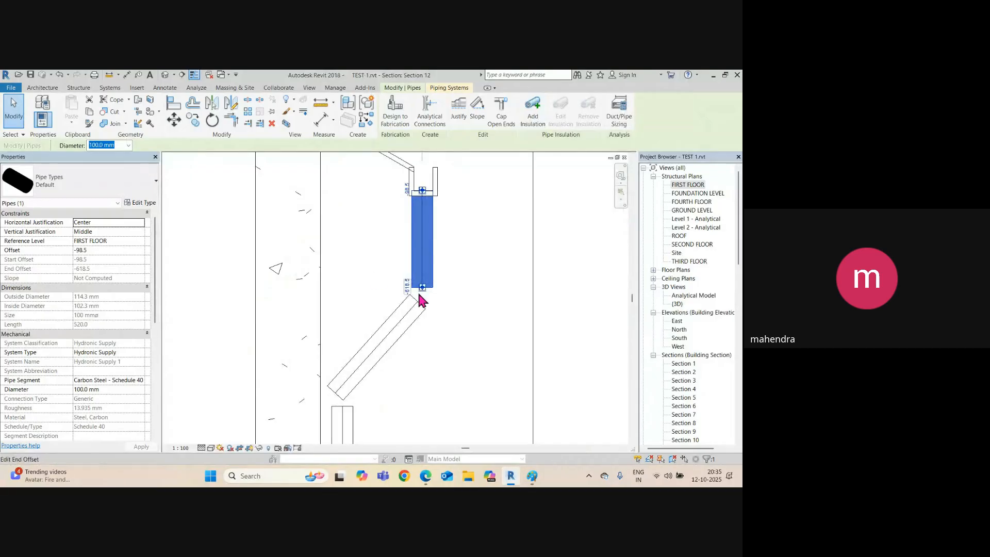
{"action": "left_click", "coordinate": [451, 269]}
{"action": "middle_click_drag", "start_coordinate": [452, 276], "coordinate": [429, 292]}
{"action": "scroll", "coordinate": [395, 272], "scroll_direction": "up", "scroll_amount": 1}
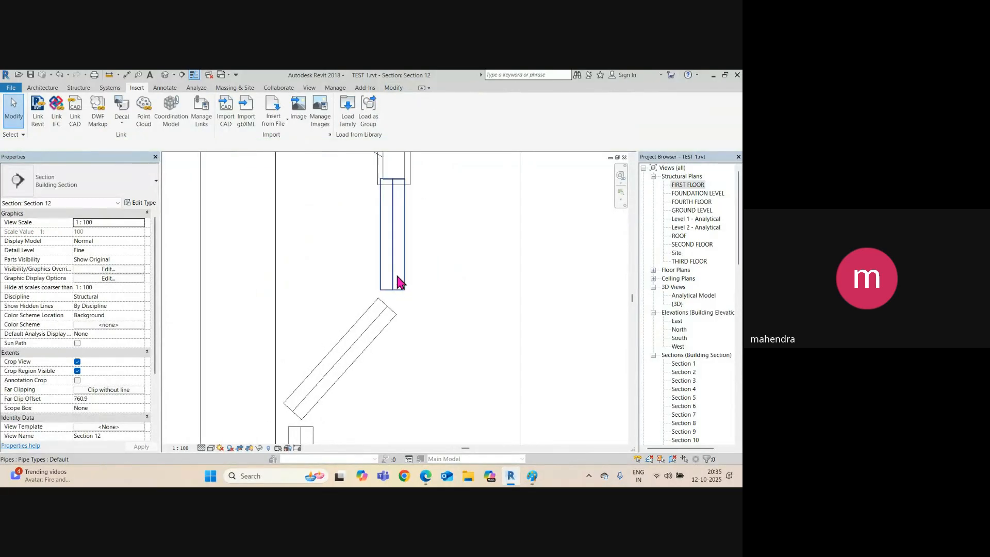
{"action": "left_click", "coordinate": [394, 268]}
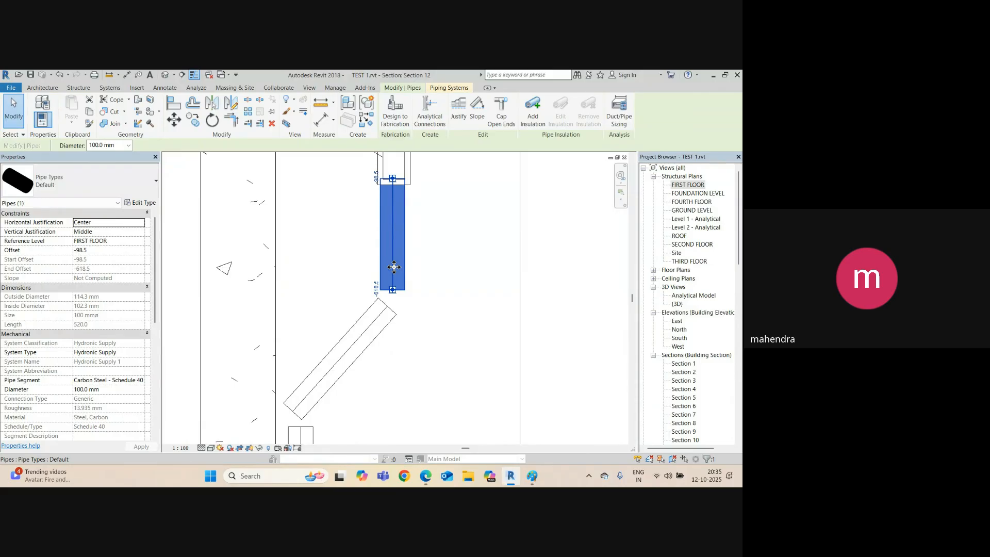
{"action": "key", "text": "Escape"}
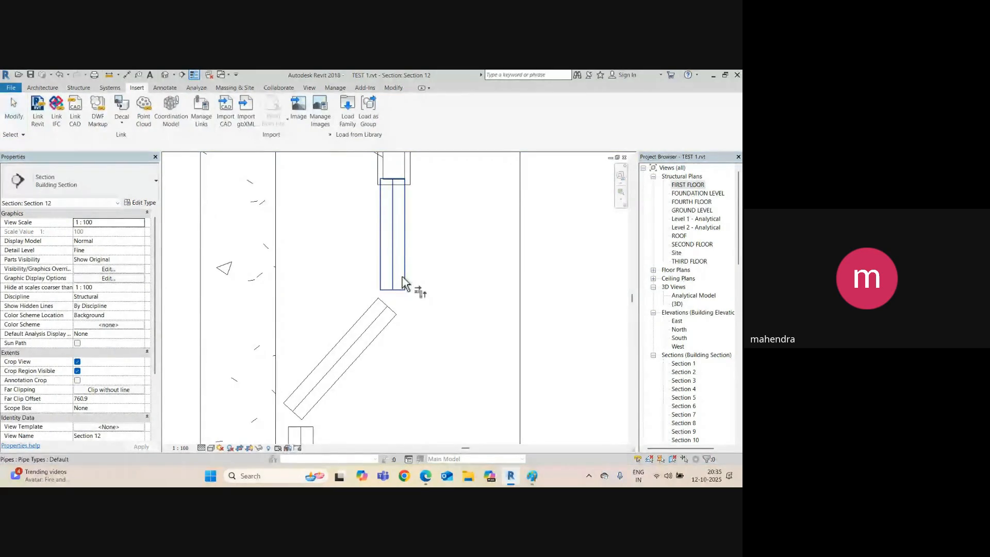
{"action": "left_click", "coordinate": [395, 283]}
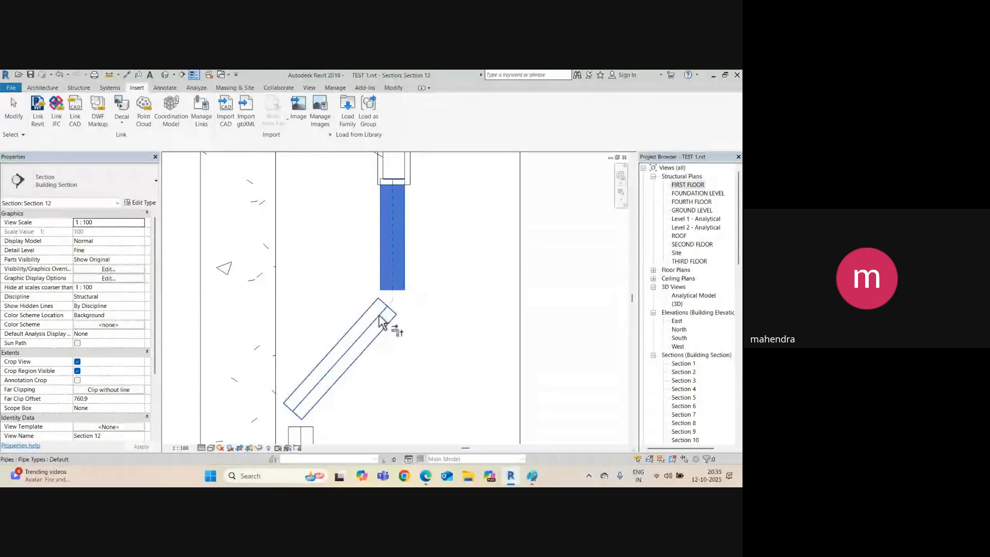
{"action": "left_click", "coordinate": [356, 347]}
Trim the diagonal pipe to the lower vertical pipe, then inspect both elbows in 3D.
{"action": "middle_click_drag", "start_coordinate": [446, 360], "coordinate": [439, 250]}
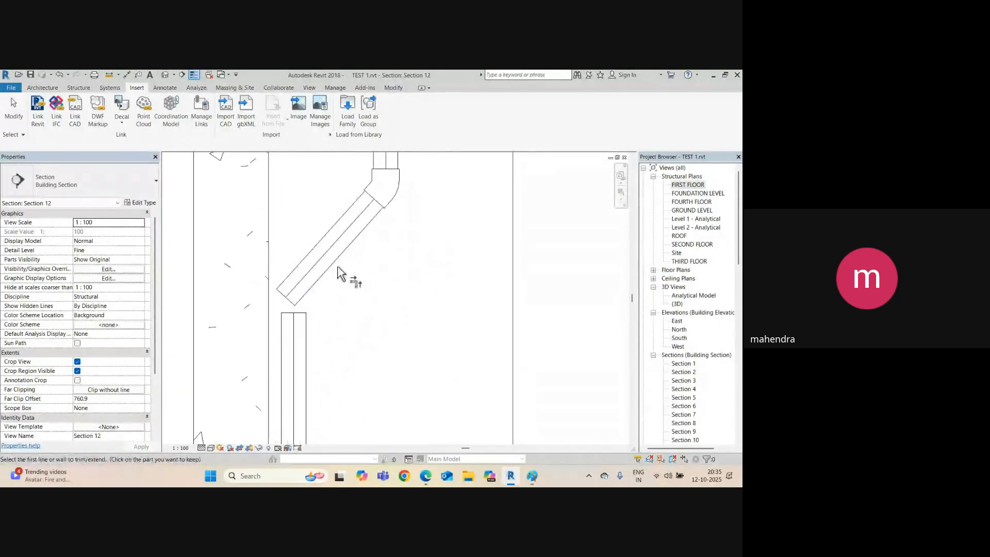
{"action": "left_click", "coordinate": [321, 268]}
{"action": "left_click", "coordinate": [294, 335]}
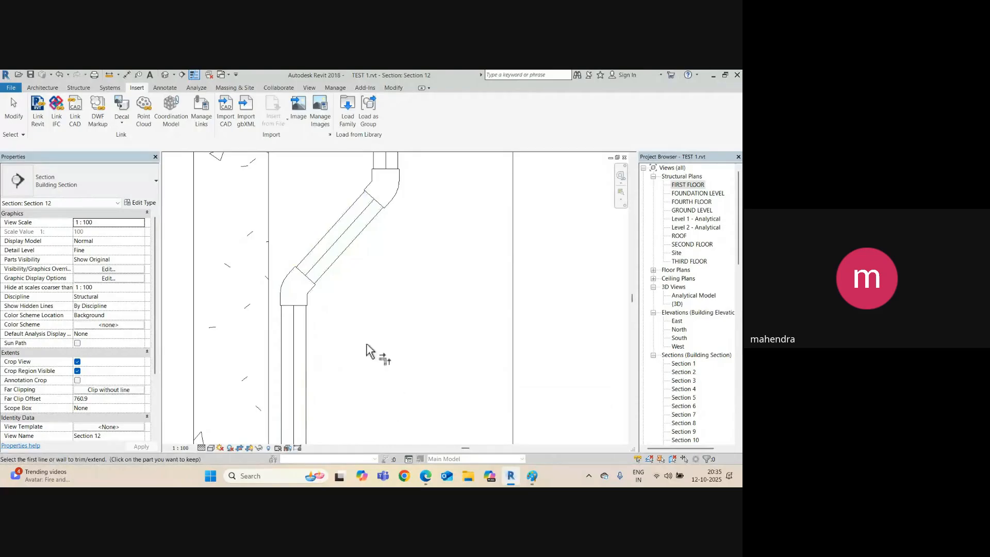
{"action": "scroll", "coordinate": [325, 308], "scroll_direction": "down", "scroll_amount": 4}
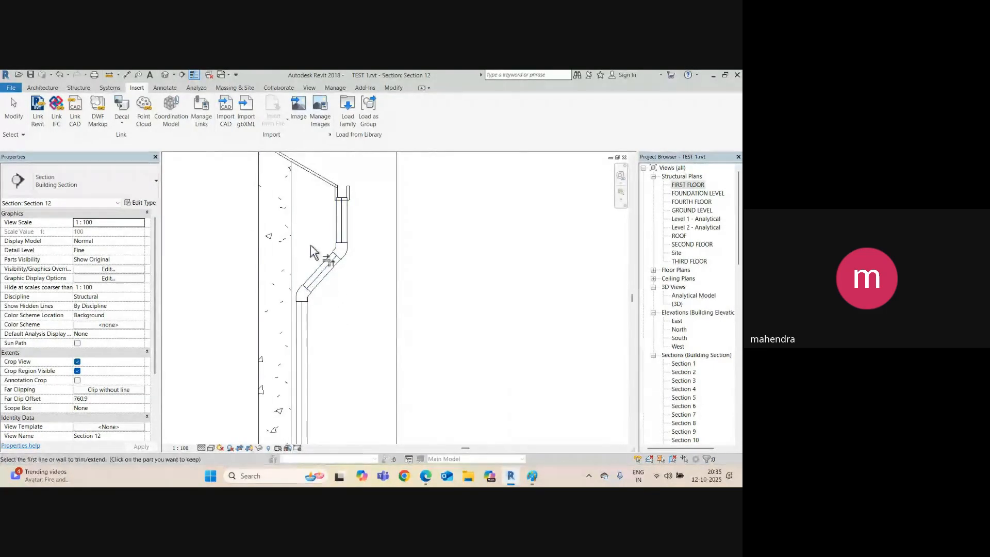
{"action": "key", "text": "Escape"}
{"action": "left_click", "coordinate": [166, 75]}
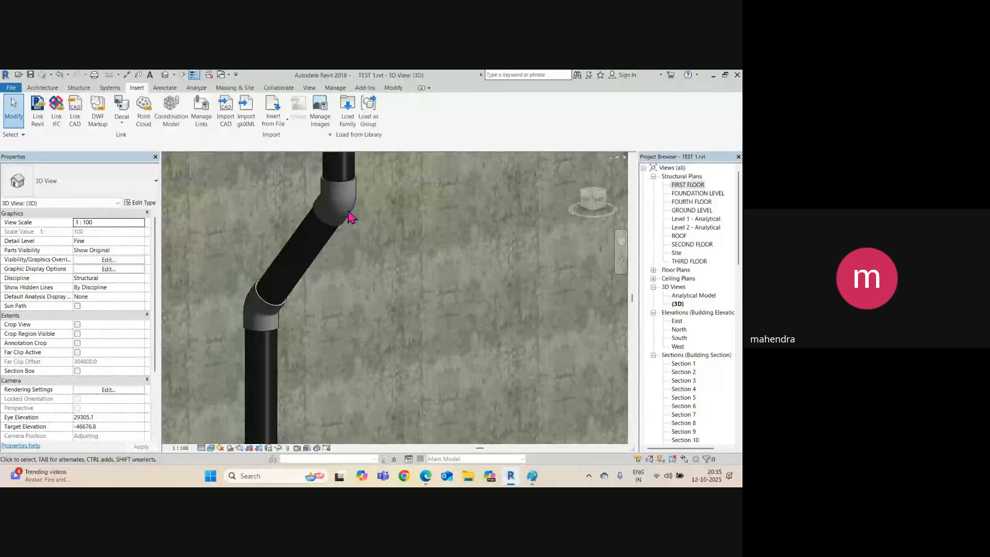
{"action": "left_click", "coordinate": [349, 195]}
{"action": "middle_click_drag", "start_coordinate": [349, 195], "coordinate": [330, 181], "text": "shift"}
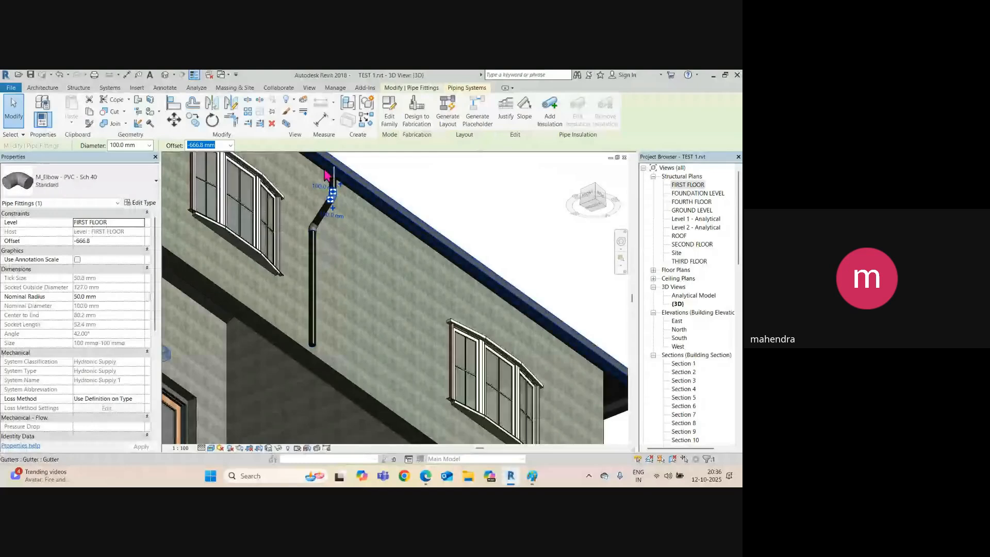
Select the downpipe's three pipes and both elbows in the 3D view.
{"action": "left_click", "coordinate": [334, 176]}
{"action": "scroll", "coordinate": [334, 181], "scroll_direction": "up", "scroll_amount": 3}
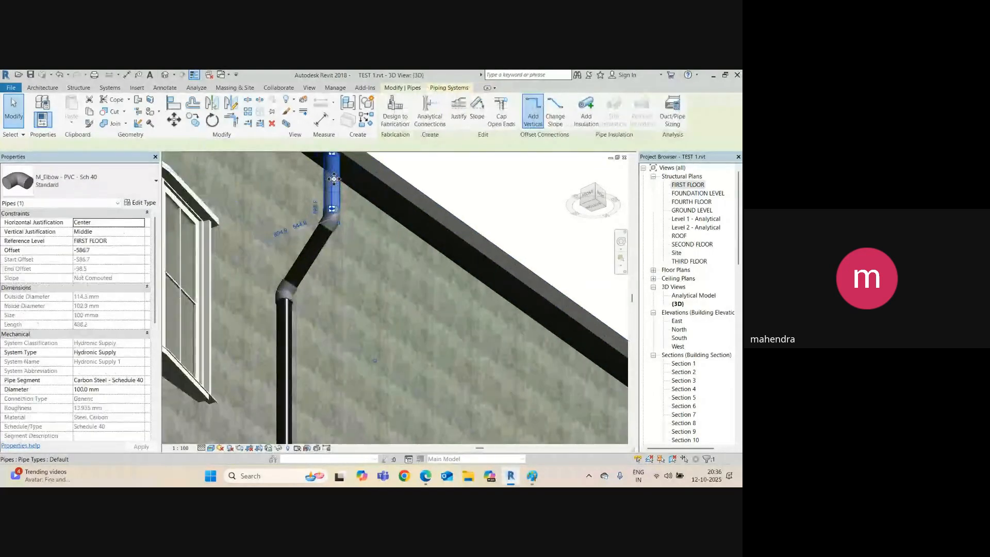
{"action": "left_click", "coordinate": [339, 227], "text": "ctrl"}
{"action": "left_click", "coordinate": [323, 246], "text": "ctrl"}
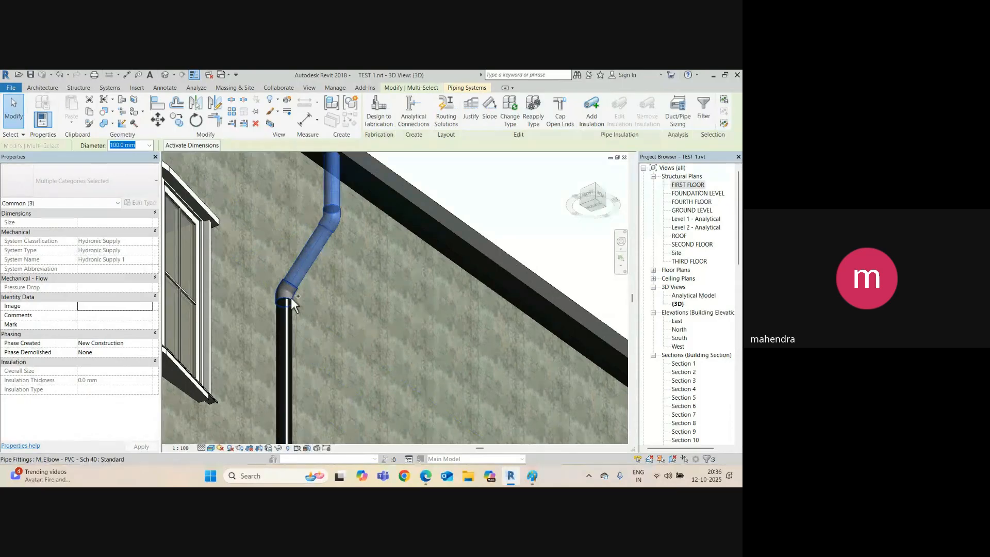
{"action": "left_click", "coordinate": [292, 304], "text": "ctrl"}
{"action": "left_click", "coordinate": [285, 316], "text": "ctrl"}
{"action": "scroll", "coordinate": [294, 303], "scroll_direction": "down", "scroll_amount": 3}
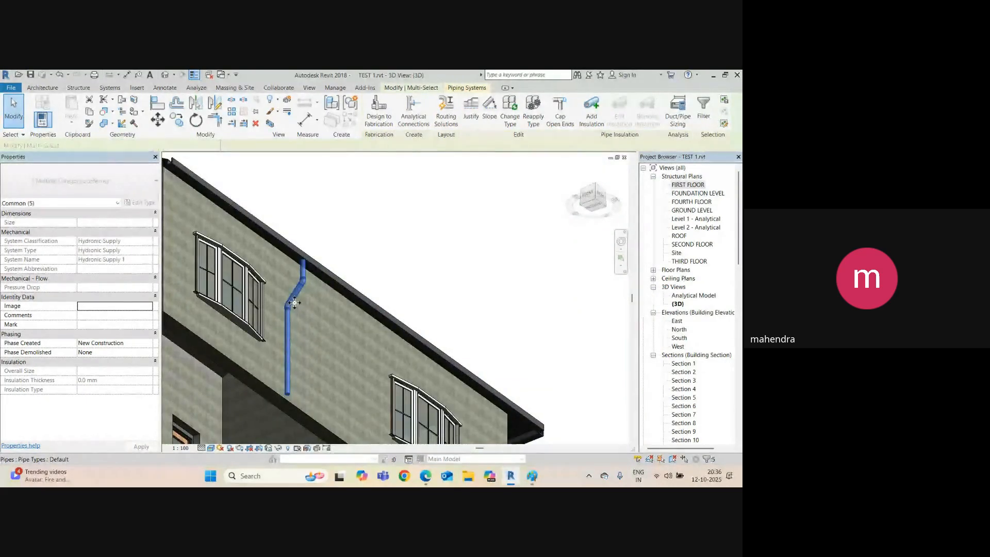
In the FIRST FLOOR plan, move the downpipe assembly to the wall's lower end.
{"action": "key", "text": "ctrl+Tab"}
{"action": "scroll", "coordinate": [366, 281], "scroll_direction": "down", "scroll_amount": 3}
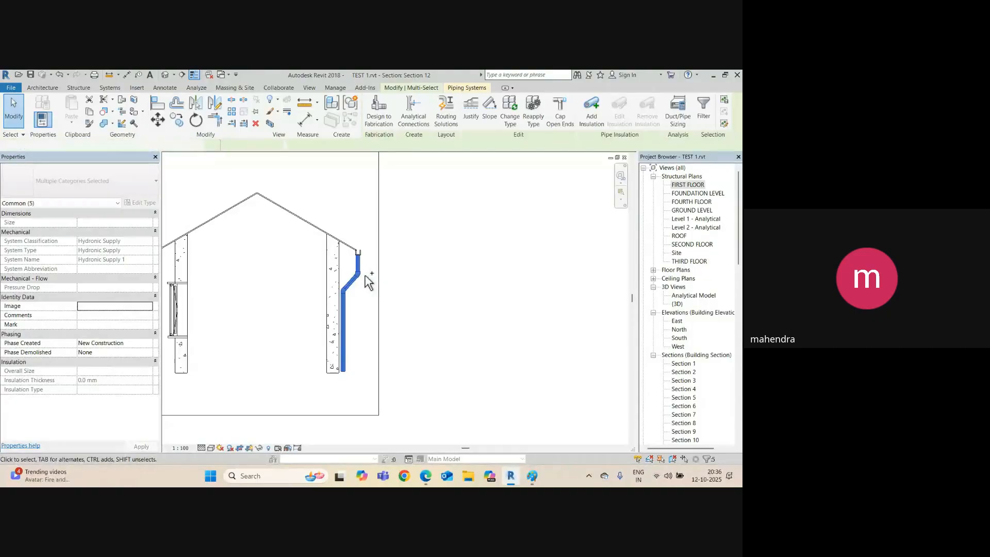
{"action": "key", "text": "ctrl+Tab"}
{"action": "scroll", "coordinate": [364, 277], "scroll_direction": "down", "scroll_amount": 2}
{"action": "scroll", "coordinate": [474, 269], "scroll_direction": "up", "scroll_amount": 2}
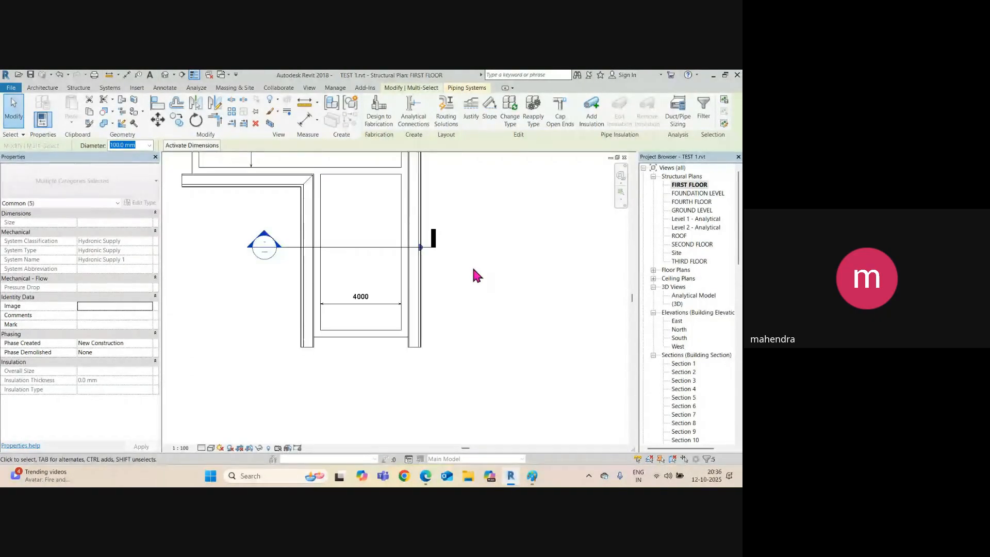
{"action": "scroll", "coordinate": [474, 269], "scroll_direction": "up", "scroll_amount": 3}
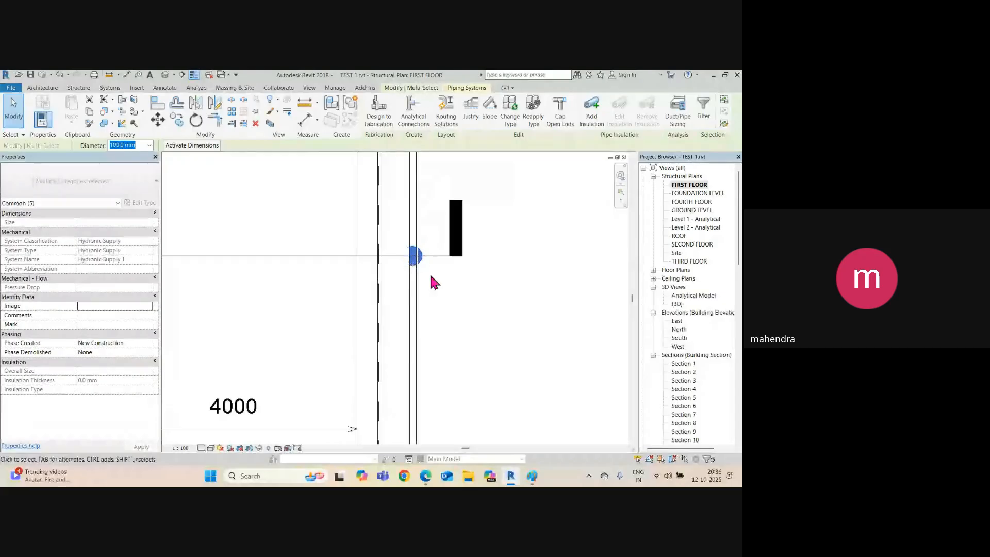
{"action": "scroll", "coordinate": [435, 282], "scroll_direction": "down", "scroll_amount": 1}
{"action": "middle_click_drag", "start_coordinate": [451, 316], "coordinate": [428, 260]}
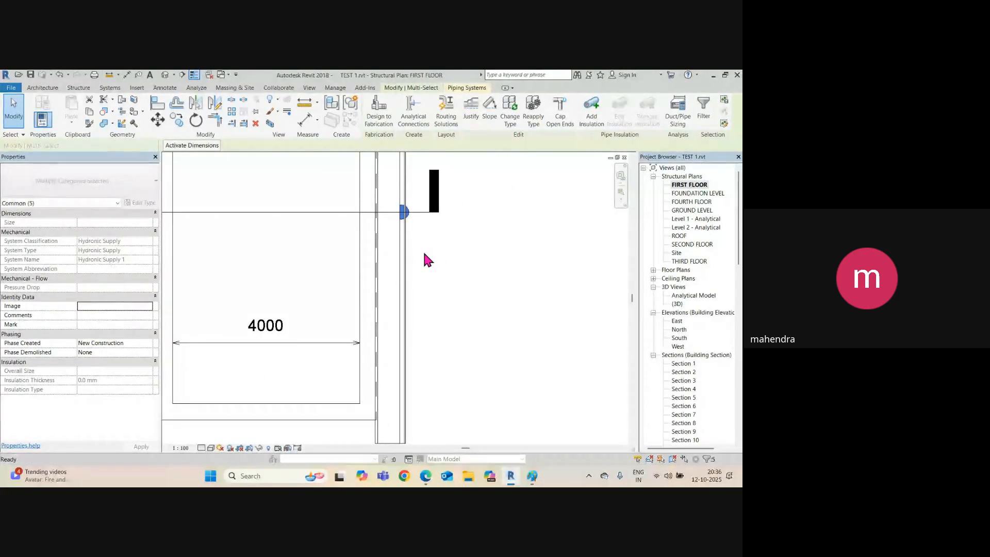
{"action": "key", "text": "m"}
{"action": "key", "text": "v"}
{"action": "left_click", "coordinate": [403, 213]}
{"action": "scroll", "coordinate": [402, 213], "scroll_direction": "down", "scroll_amount": 2}
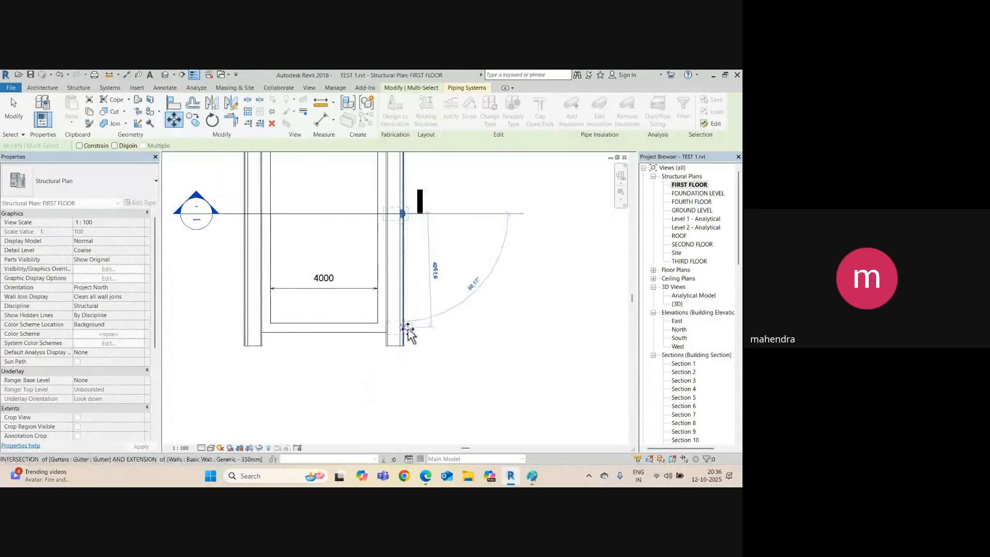
{"action": "scroll", "coordinate": [405, 330], "scroll_direction": "up", "scroll_amount": 2}
{"action": "scroll", "coordinate": [403, 323], "scroll_direction": "up", "scroll_amount": 2}
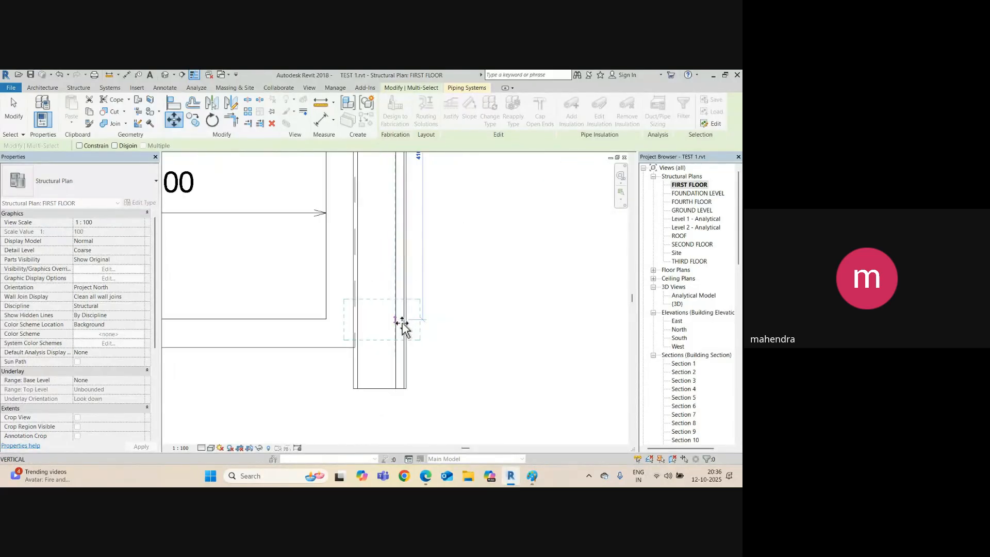
{"action": "left_click", "coordinate": [403, 328]}
{"action": "scroll", "coordinate": [397, 331], "scroll_direction": "down", "scroll_amount": 3}
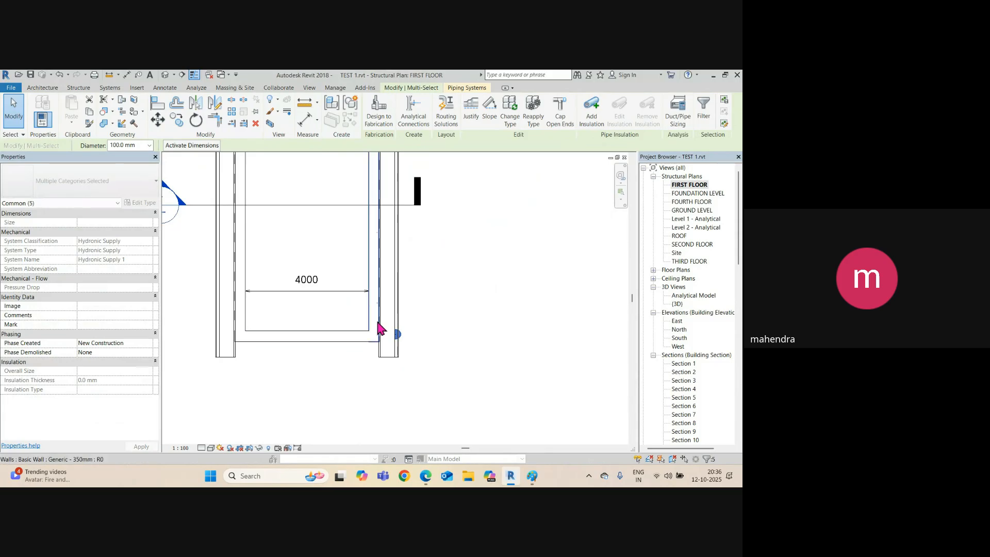
Mirror-copy the downpipe across a vertical axis drawn from the lower wall line.
{"action": "left_click", "coordinate": [214, 103]}
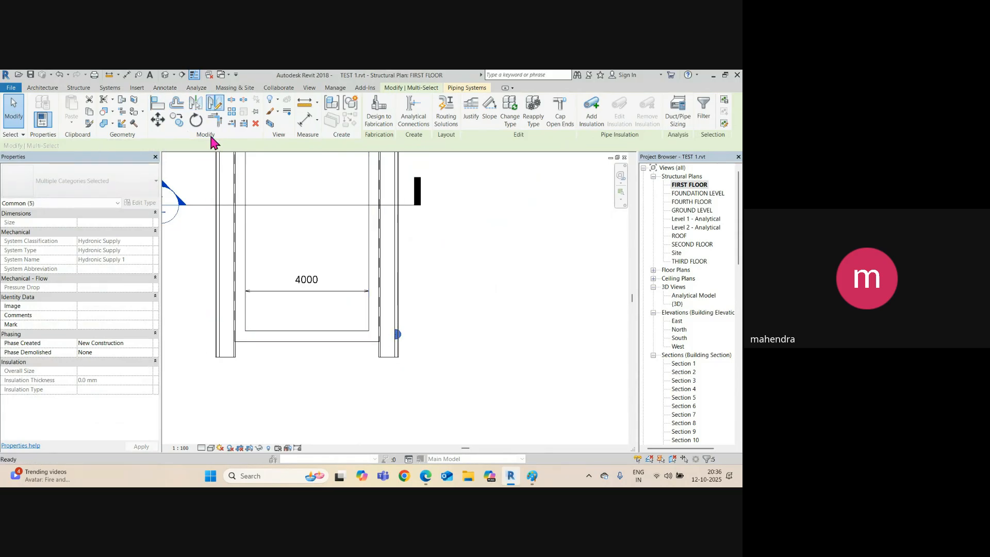
{"action": "left_click", "coordinate": [310, 341]}
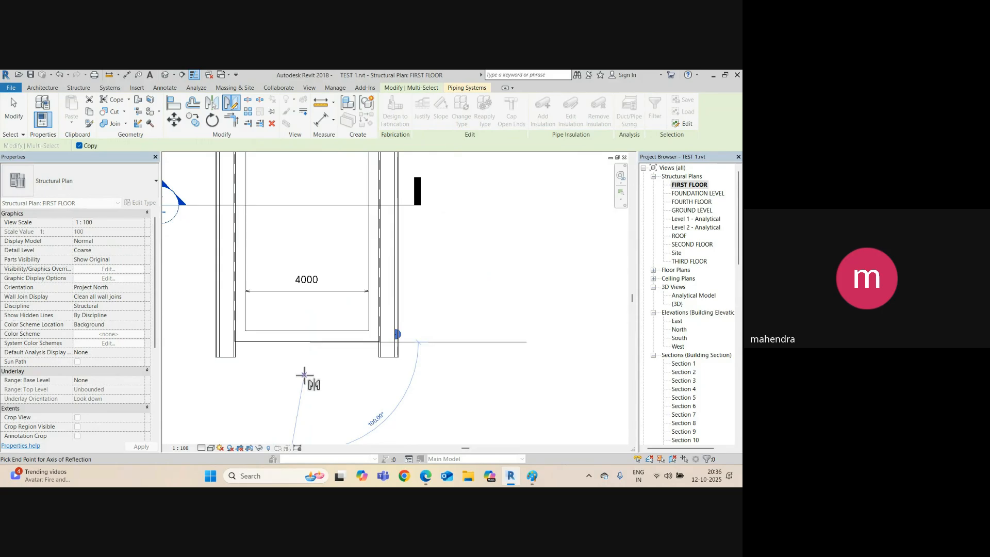
{"action": "left_click", "coordinate": [214, 103]}
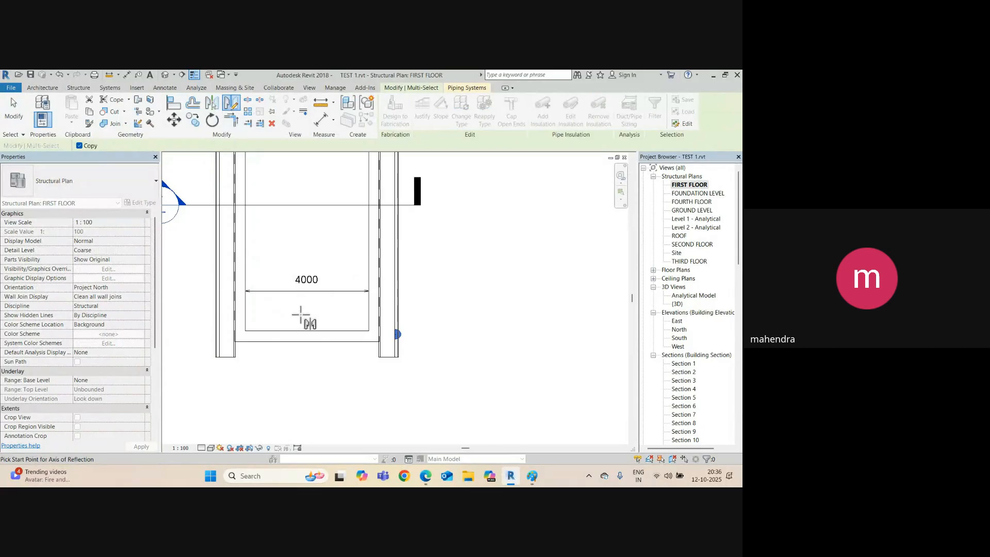
{"action": "left_click", "coordinate": [308, 342]}
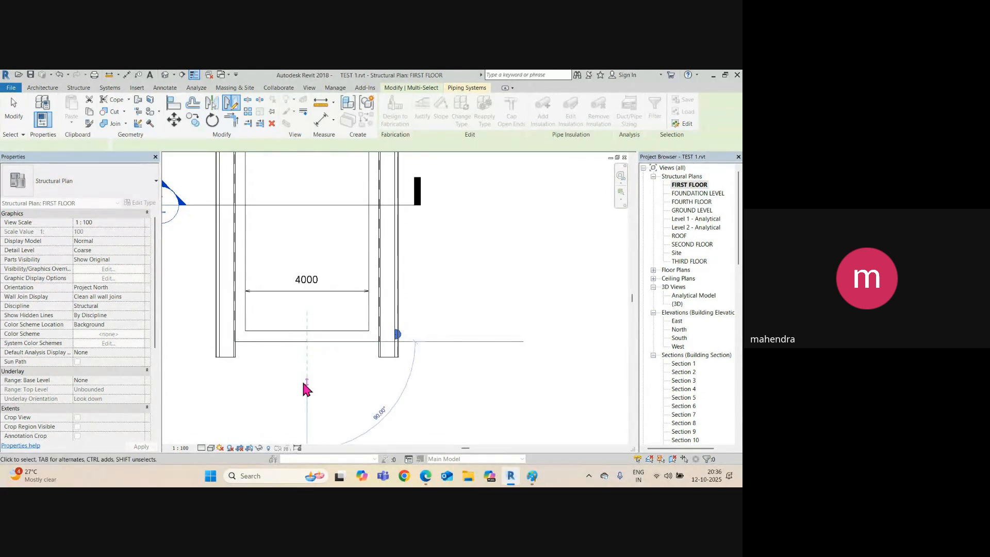
{"action": "left_click", "coordinate": [305, 384]}
{"action": "scroll", "coordinate": [261, 312], "scroll_direction": "down", "scroll_amount": 5}
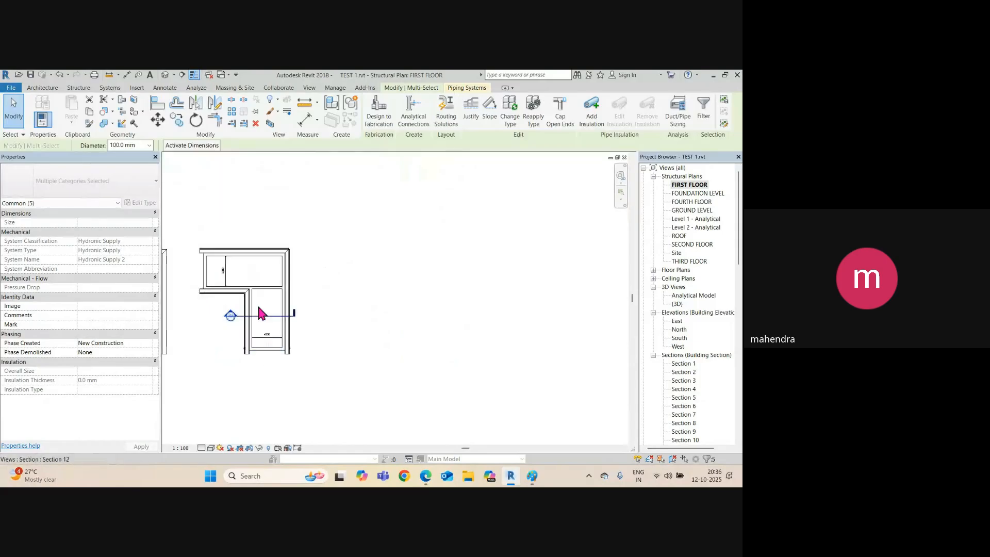
Orbit the 3D house view toward its front corner to inspect the downpipes.
{"action": "left_click", "coordinate": [165, 75]}
{"action": "scroll", "coordinate": [351, 294], "scroll_direction": "down", "scroll_amount": 3}
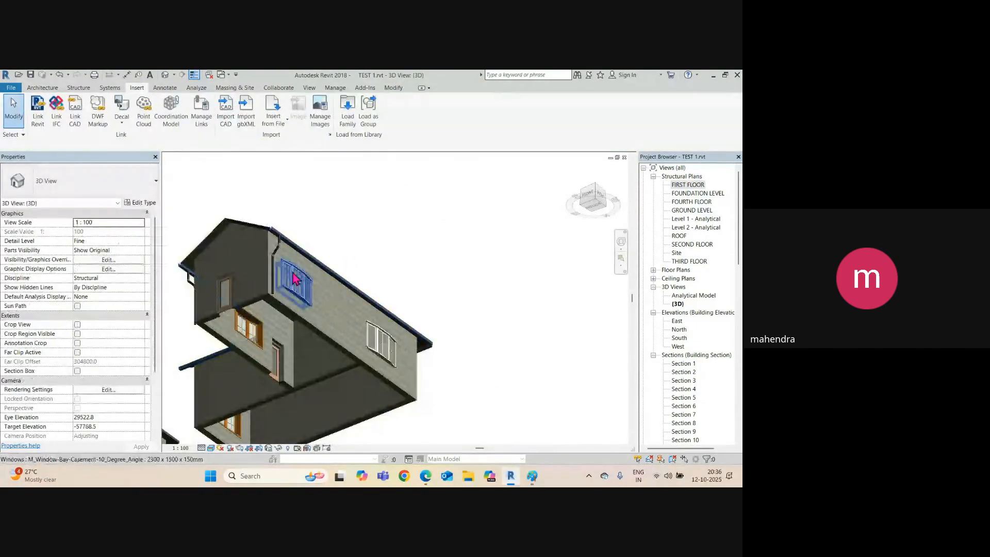
{"action": "scroll", "coordinate": [283, 278], "scroll_direction": "up", "scroll_amount": 3}
{"action": "middle_click_drag", "start_coordinate": [283, 274], "coordinate": [392, 270], "text": "shift"}
{"action": "scroll", "coordinate": [213, 226], "scroll_direction": "up", "scroll_amount": 4}
{"action": "scroll", "coordinate": [236, 268], "scroll_direction": "down", "scroll_amount": 5}
{"action": "scroll", "coordinate": [263, 211], "scroll_direction": "up", "scroll_amount": 2}
{"action": "middle_click_drag", "start_coordinate": [274, 224], "coordinate": [327, 223], "text": "shift"}
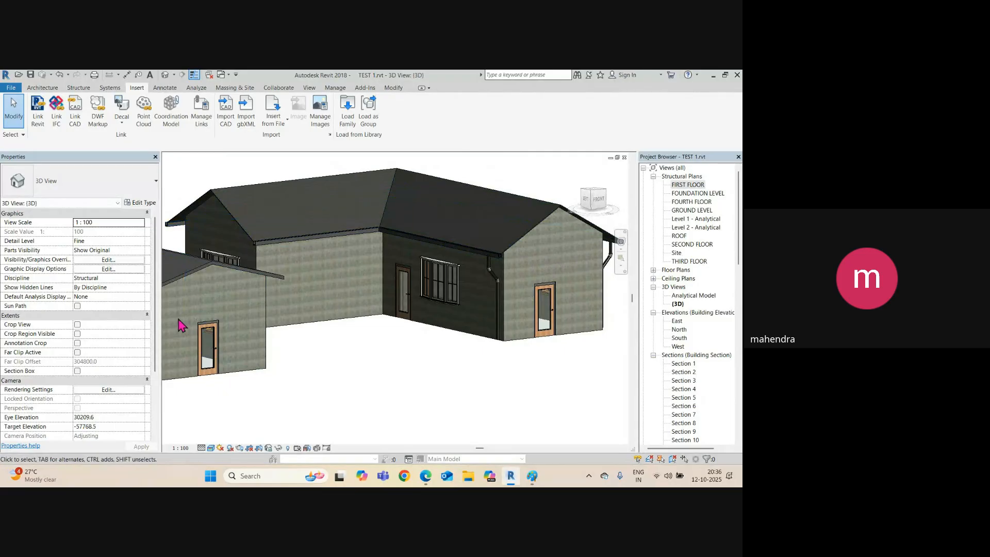
{"action": "scroll", "coordinate": [220, 294], "scroll_direction": "down", "scroll_amount": 3}
{"action": "middle_click_drag", "start_coordinate": [221, 294], "coordinate": [301, 325]}
{"action": "middle_click_drag", "start_coordinate": [334, 336], "coordinate": [289, 321], "text": "shift"}
Open Section 12 from its section line in the FIRST FLOOR plan, then return to the plan.
{"action": "scroll", "coordinate": [312, 319], "scroll_direction": "up", "scroll_amount": 3}
{"action": "key", "text": "ctrl+Tab"}
{"action": "key", "text": "ctrl+Tab"}
{"action": "key", "text": "ctrl+Tab"}
{"action": "key", "text": "ctrl+Tab"}
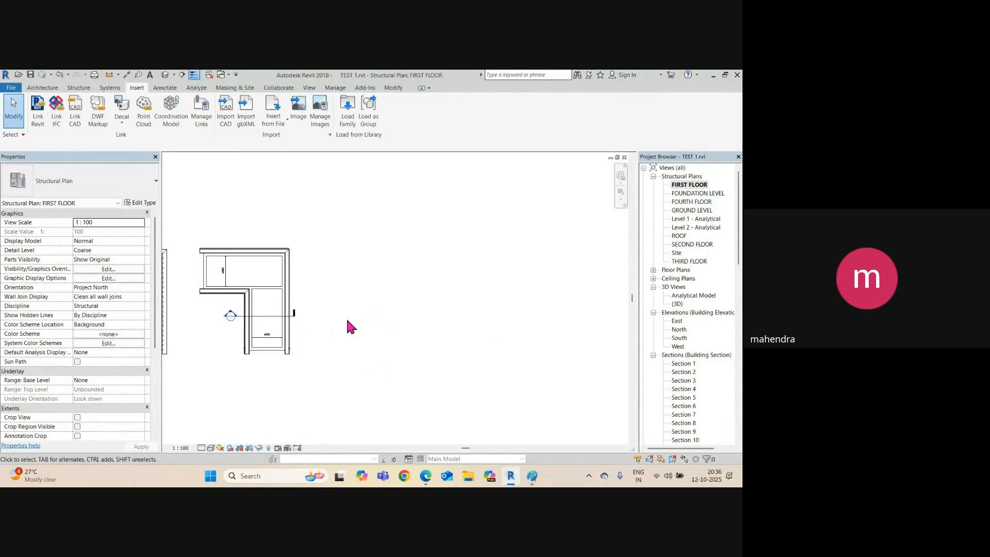
{"action": "key", "text": "ctrl+Tab"}
{"action": "key", "text": "ctrl+Tab"}
{"action": "key", "text": "ctrl+Tab"}
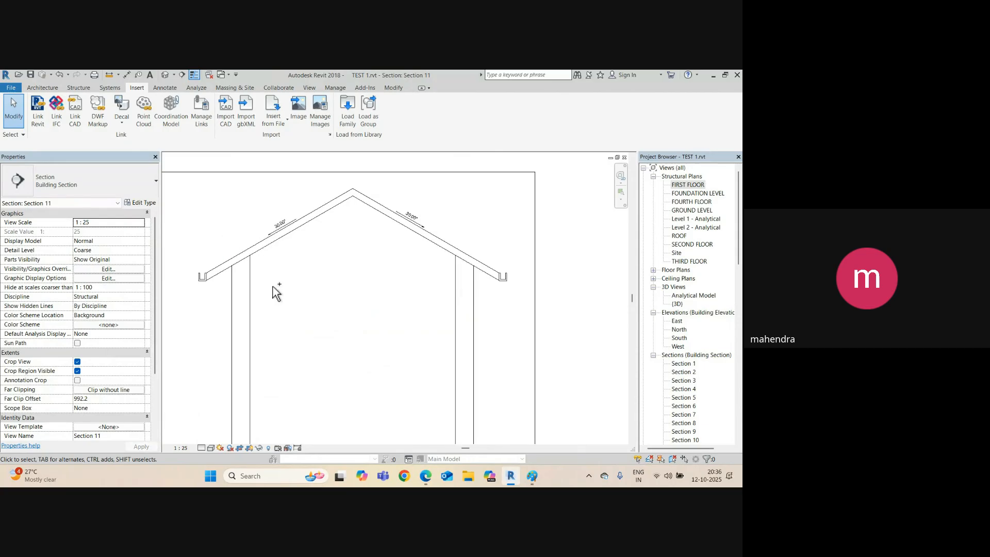
{"action": "key", "text": "ctrl+Tab"}
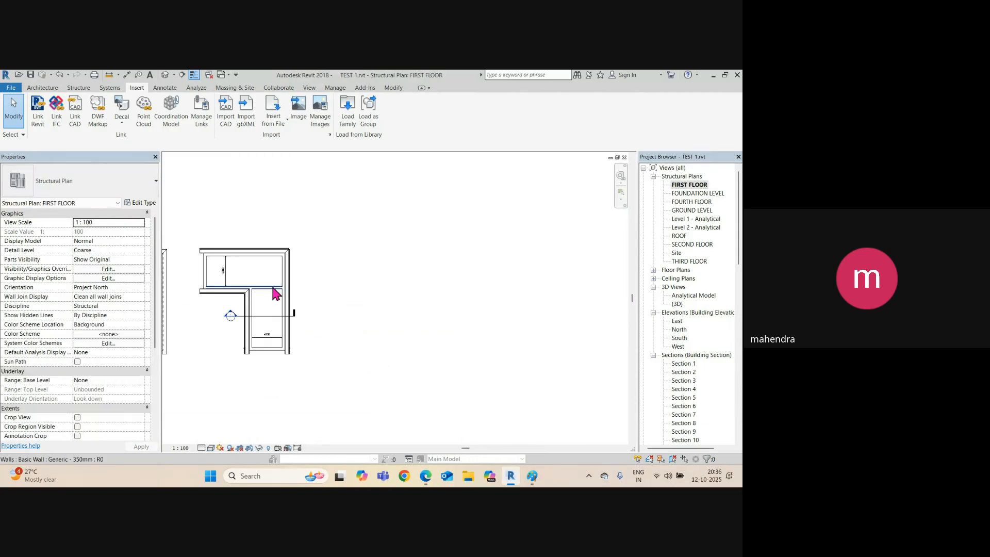
{"action": "left_click", "coordinate": [274, 315]}
{"action": "right_click", "coordinate": [275, 316]}
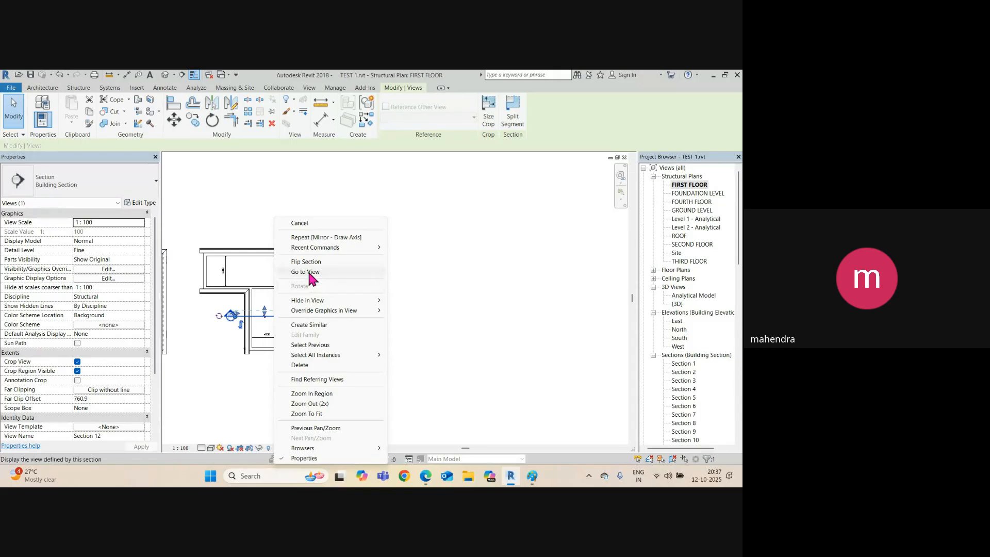
{"action": "left_click", "coordinate": [307, 272]}
{"action": "key", "text": "ctrl+Tab"}
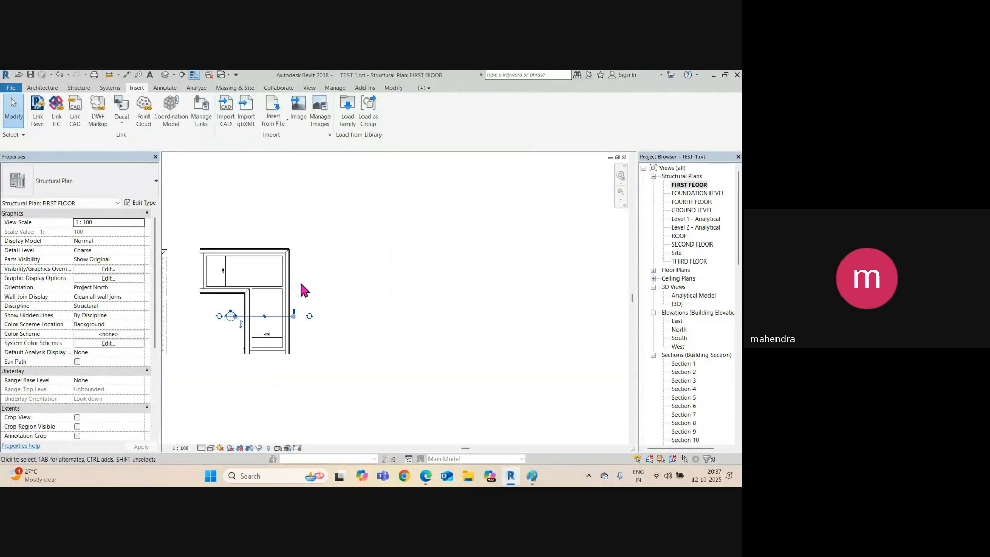
Drag the section line below the walls and open Section 12 from it.
{"action": "scroll", "coordinate": [273, 330], "scroll_direction": "up", "scroll_amount": 6}
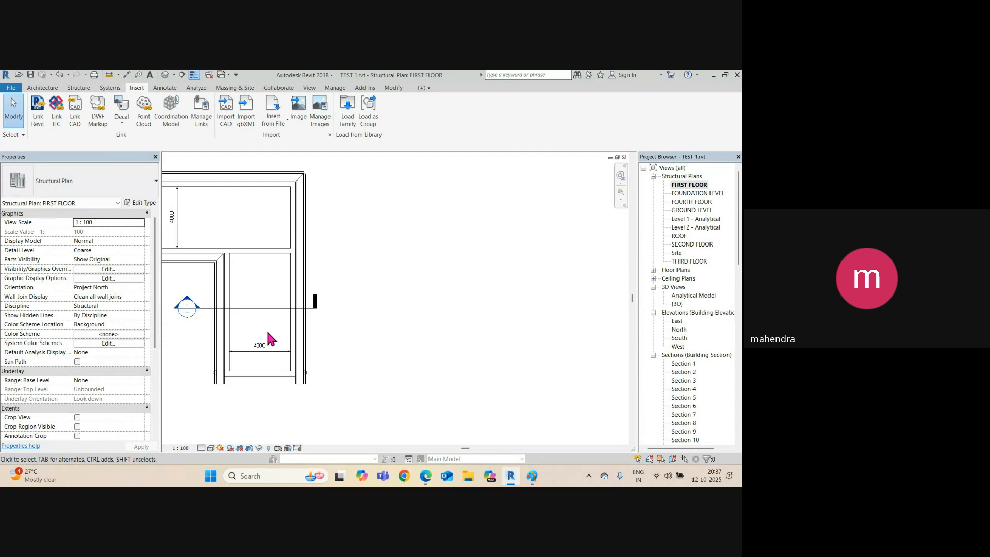
{"action": "scroll", "coordinate": [358, 320], "scroll_direction": "down", "scroll_amount": 4}
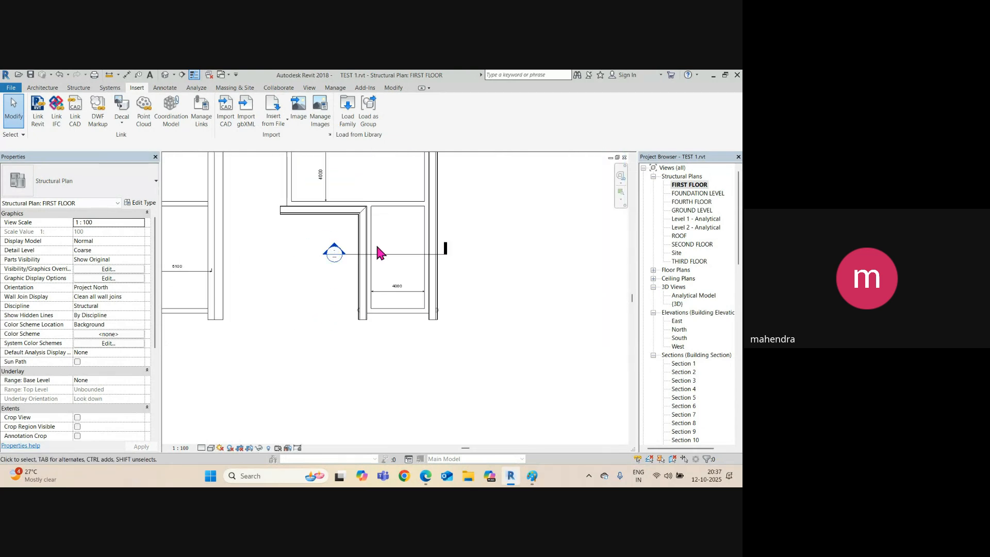
{"action": "left_click", "coordinate": [394, 255]}
{"action": "left_click_drag", "start_coordinate": [377, 254], "coordinate": [381, 316]}
{"action": "right_click", "coordinate": [380, 316]}
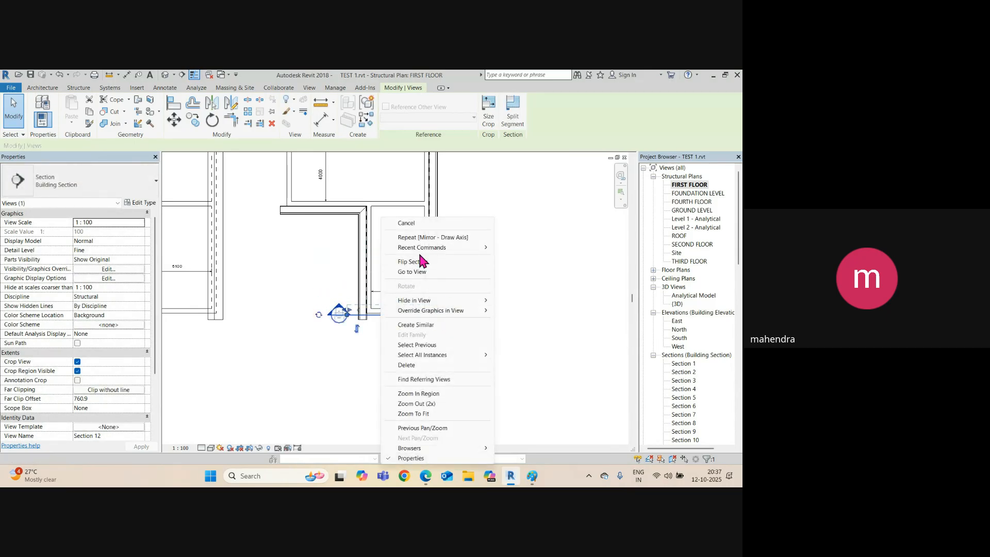
{"action": "left_click", "coordinate": [416, 262]}
{"action": "scroll", "coordinate": [250, 327], "scroll_direction": "up", "scroll_amount": 5}
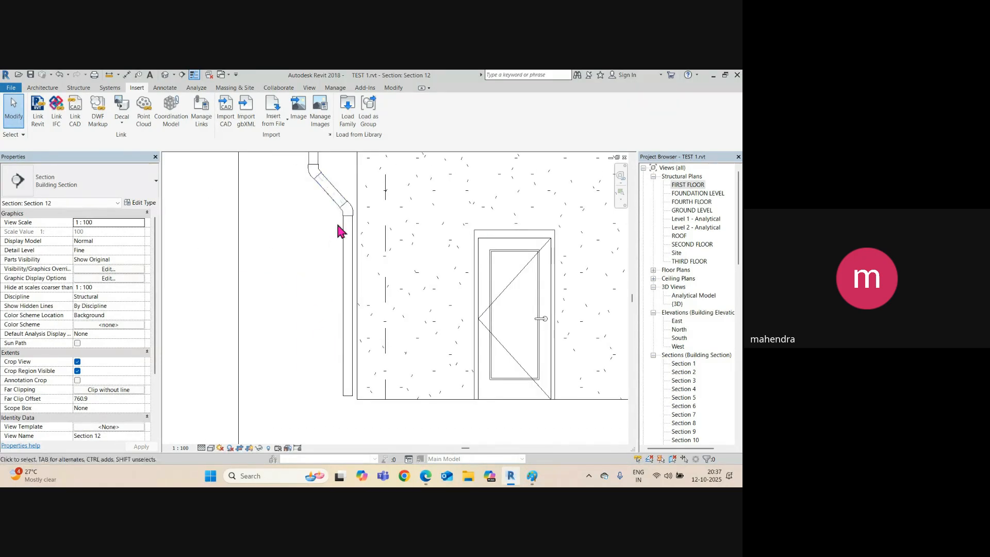
Raise the downpipe's bottom end and draw a similar diagonal pipe from it.
{"action": "middle_click_drag", "start_coordinate": [351, 389], "coordinate": [354, 328]}
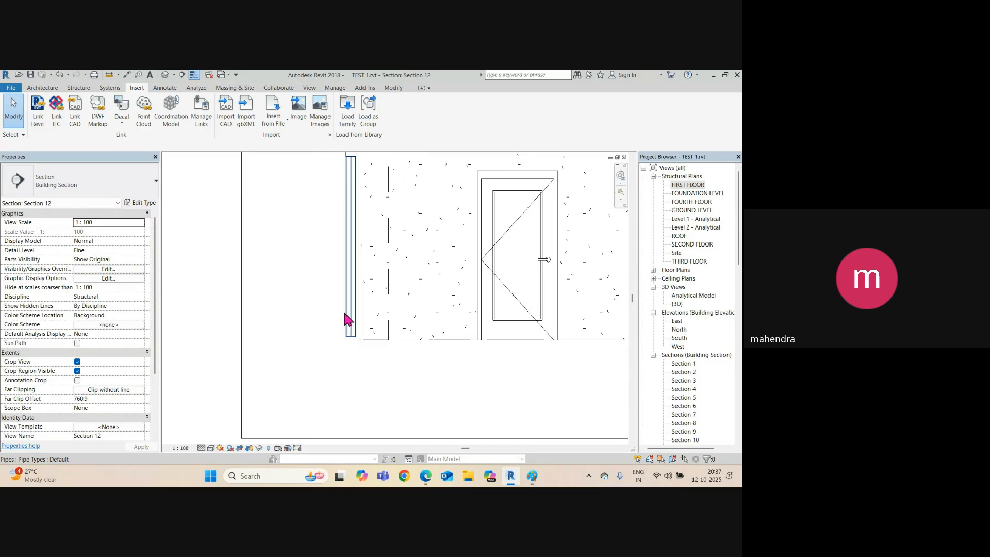
{"action": "left_click", "coordinate": [352, 333]}
{"action": "left_click_drag", "start_coordinate": [353, 336], "coordinate": [350, 310]}
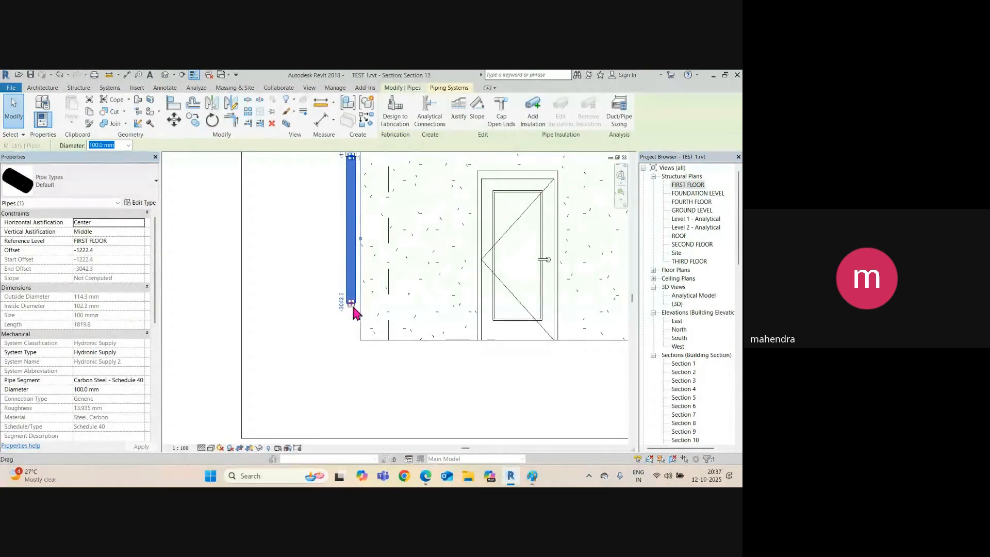
{"action": "right_click", "coordinate": [357, 267]}
{"action": "left_click", "coordinate": [394, 326]}
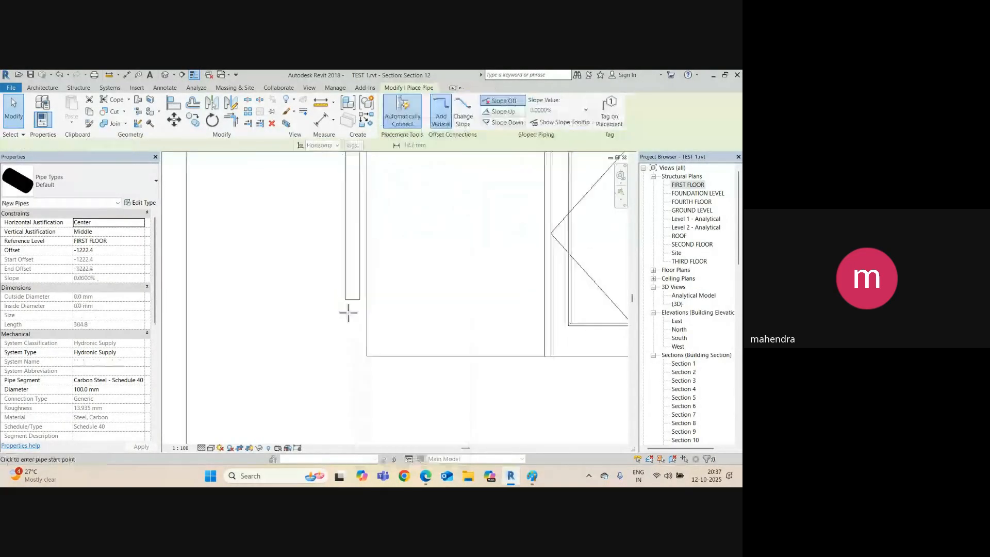
{"action": "left_click", "coordinate": [351, 314]}
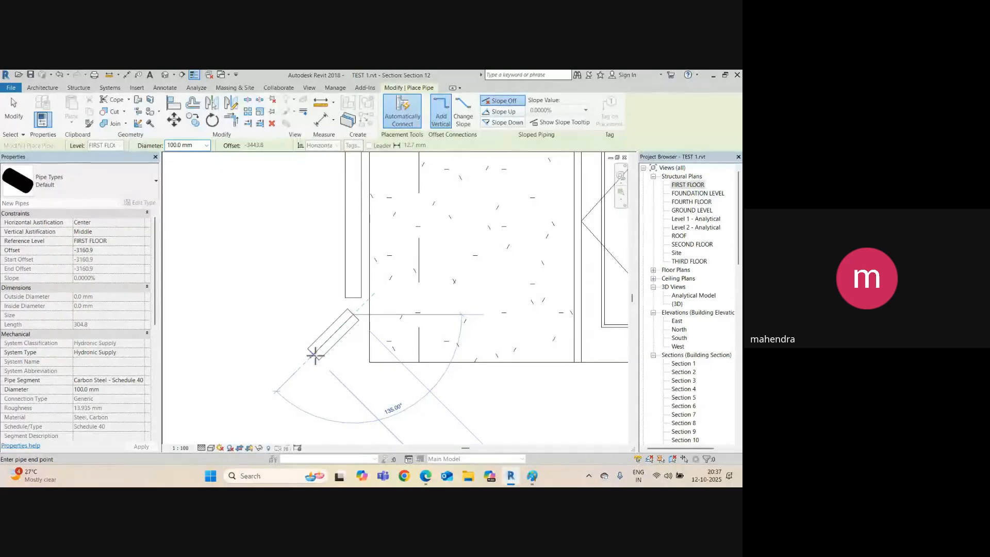
{"action": "key", "text": "Escape"}
{"action": "key", "text": "Escape"}
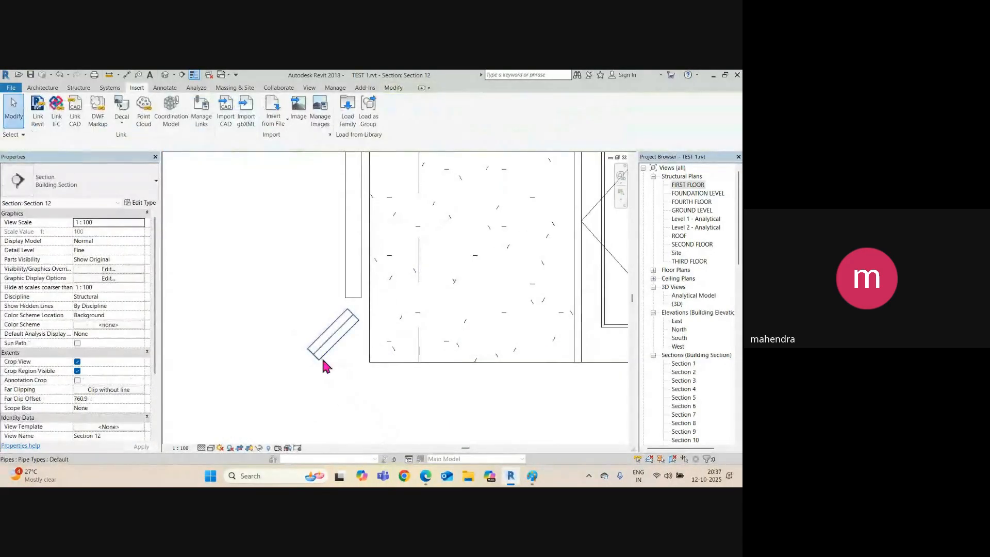
Join the diagonal outlet to the downpipe with an elbow and check the fitting.
{"action": "left_click", "coordinate": [337, 339]}
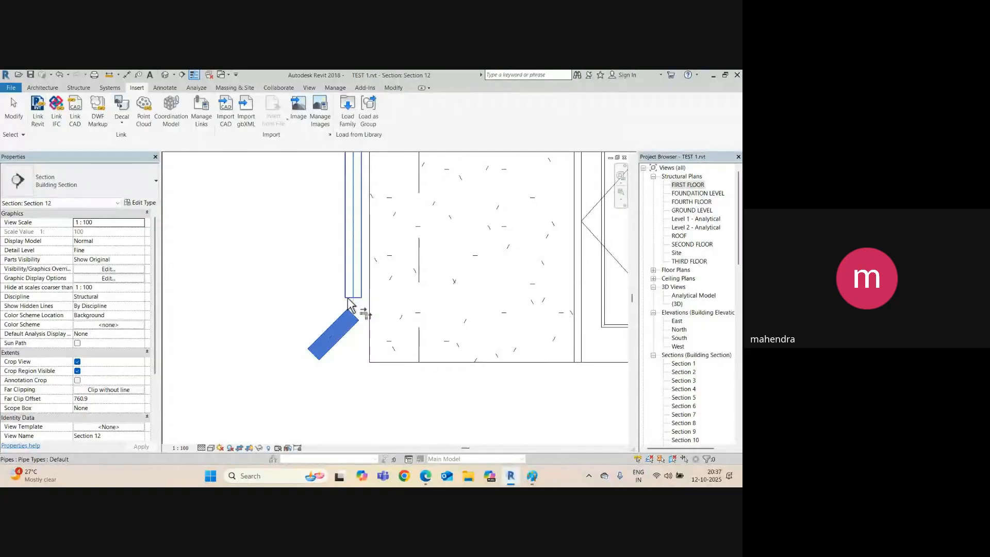
{"action": "left_click", "coordinate": [349, 304]}
{"action": "scroll", "coordinate": [361, 325], "scroll_direction": "up", "scroll_amount": 2}
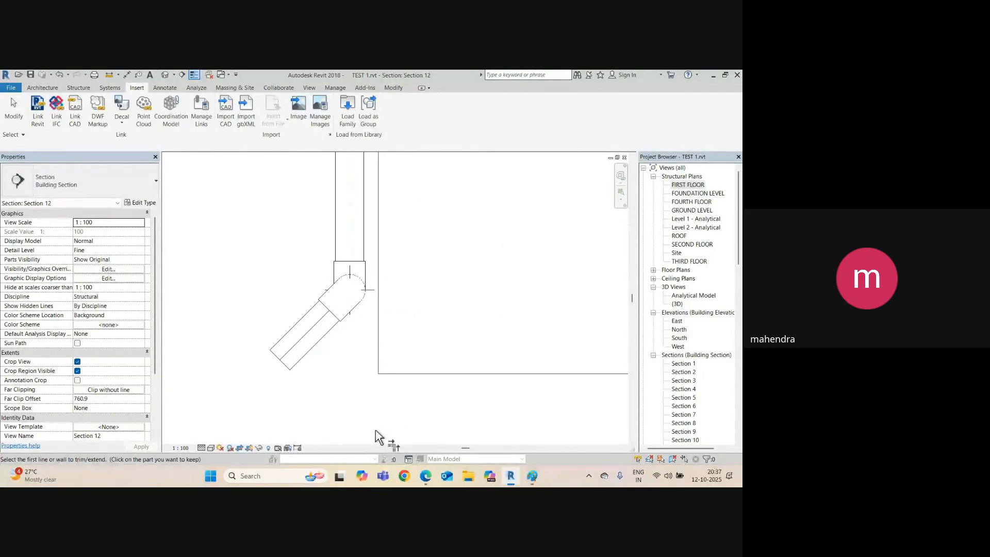
{"action": "scroll", "coordinate": [350, 283], "scroll_direction": "up", "scroll_amount": 3}
{"action": "key", "text": "Escape"}
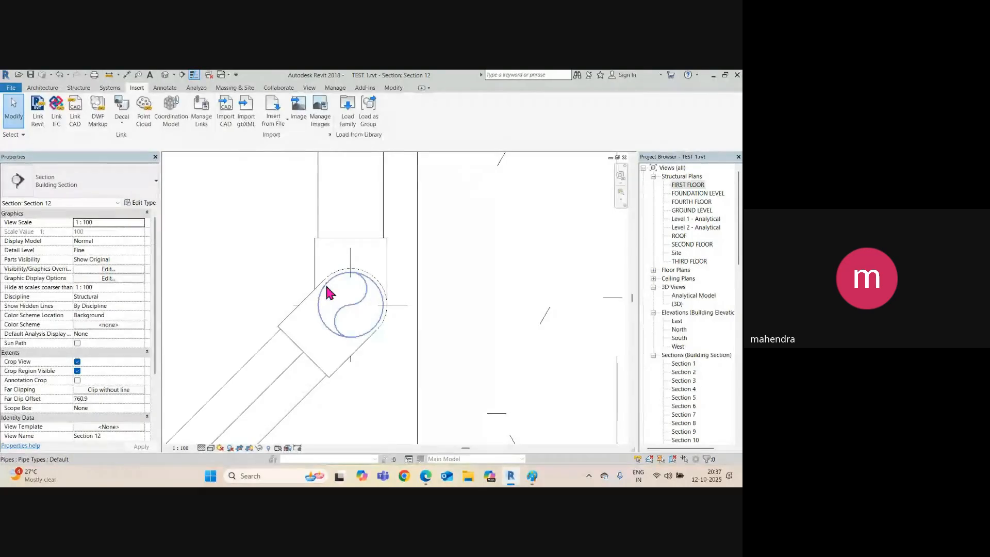
{"action": "left_click", "coordinate": [330, 293]}
{"action": "key", "text": "Escape"}
In 3D, delete the long diagonal outlet pipe and its leftover elbow.
{"action": "left_click", "coordinate": [164, 75]}
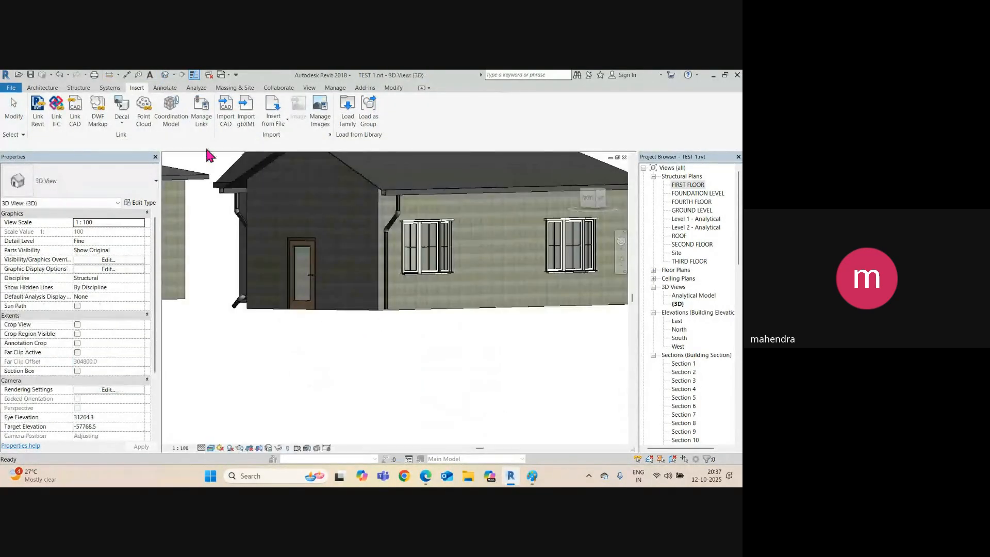
{"action": "middle_click_drag", "start_coordinate": [303, 272], "coordinate": [402, 369], "text": "shift"}
{"action": "left_click", "coordinate": [396, 387]}
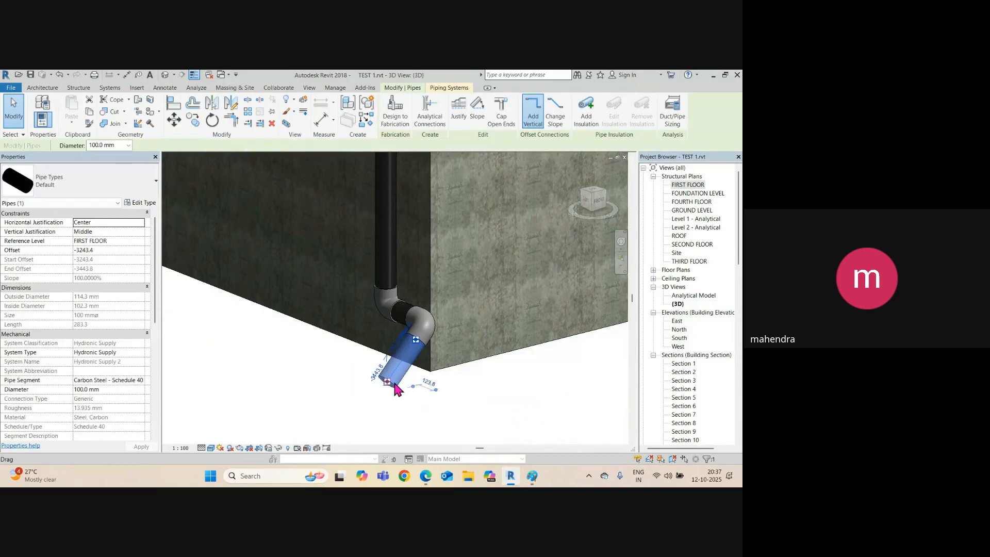
{"action": "key", "text": "Delete"}
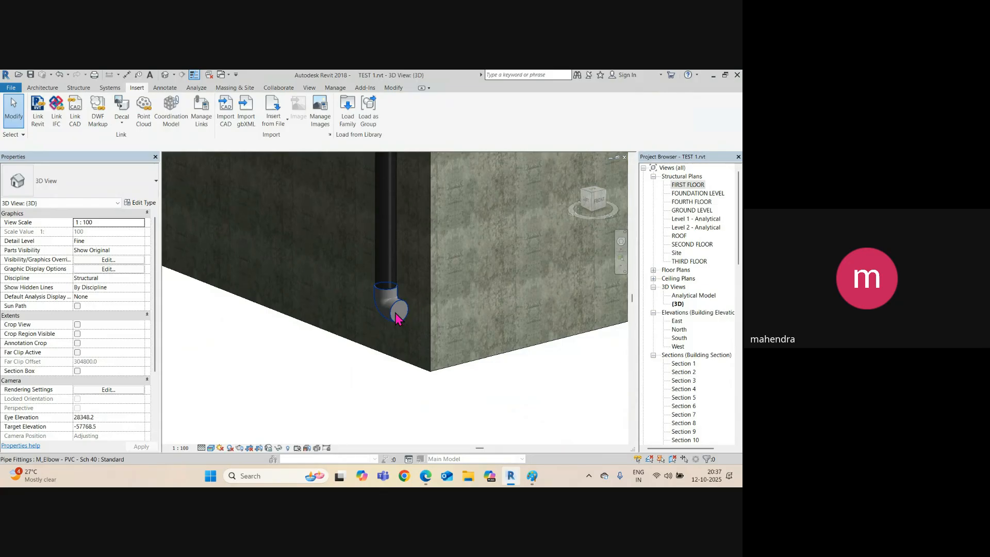
{"action": "left_click", "coordinate": [398, 312]}
{"action": "key", "text": "Delete"}
Copy the downpipe in Section 12 and angle it into a short 135°, 200 mm spout.
{"action": "left_click", "coordinate": [391, 295]}
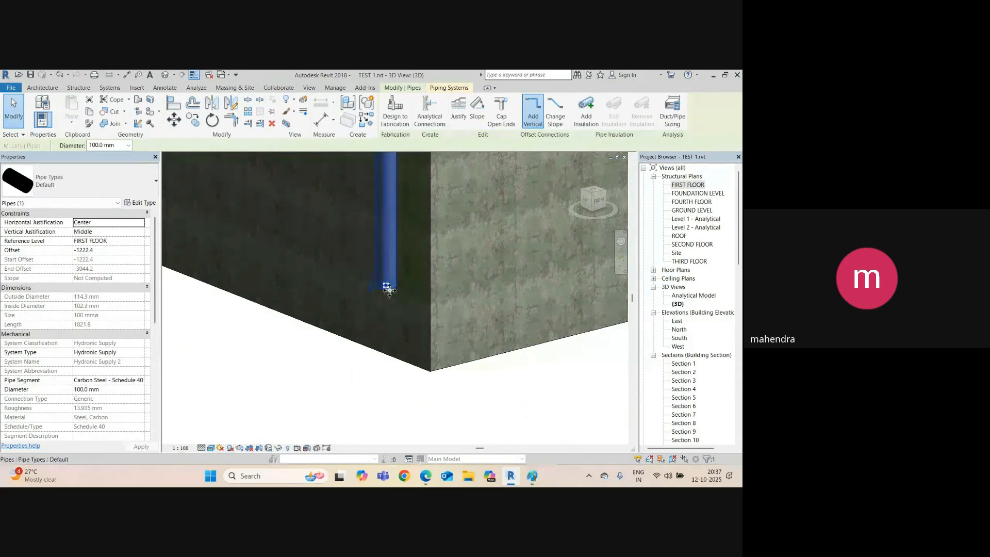
{"action": "key", "text": "ctrl+Tab"}
{"action": "scroll", "coordinate": [381, 292], "scroll_direction": "down", "scroll_amount": 3}
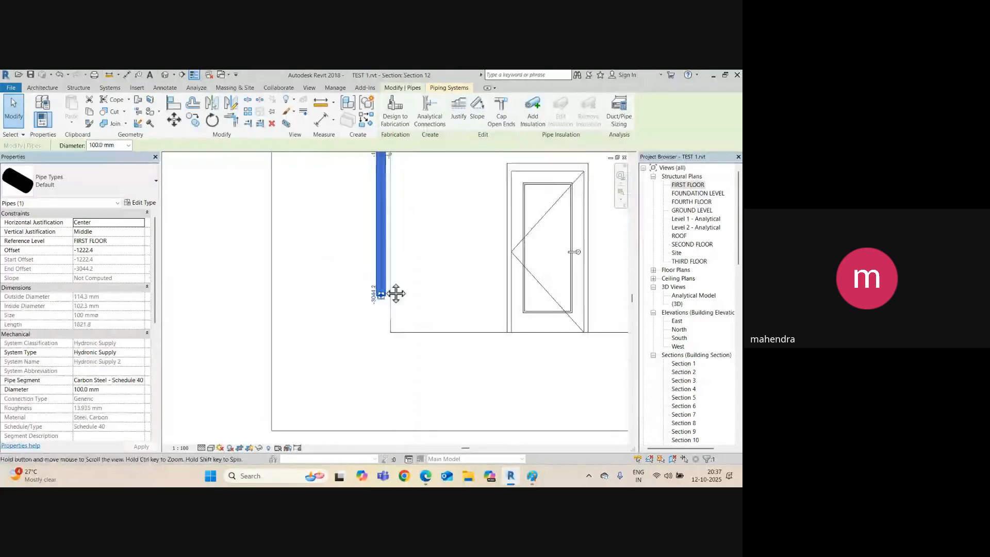
{"action": "middle_click_drag", "start_coordinate": [395, 292], "coordinate": [404, 337]}
{"action": "key", "text": "c"}
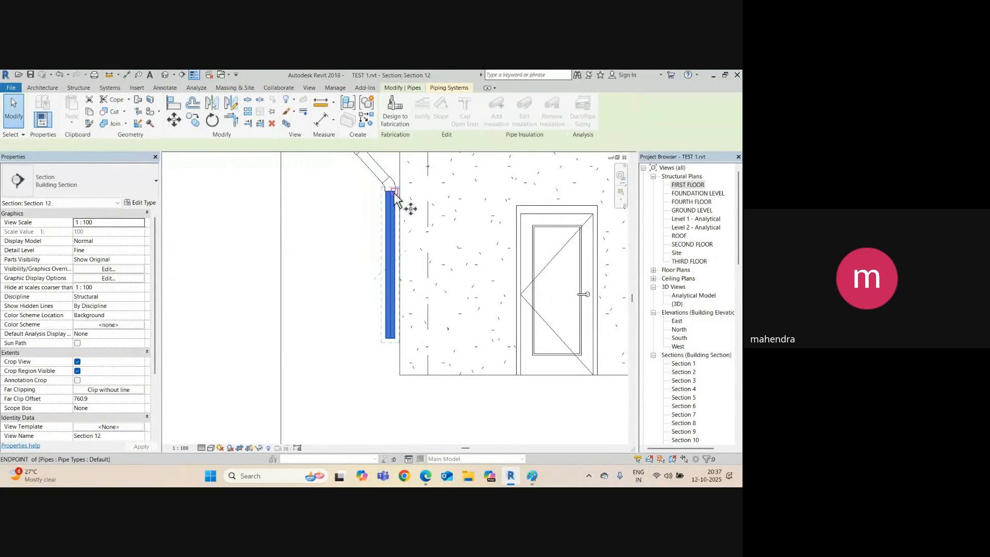
{"action": "left_click", "coordinate": [399, 192]}
{"action": "scroll", "coordinate": [393, 357], "scroll_direction": "up", "scroll_amount": 2}
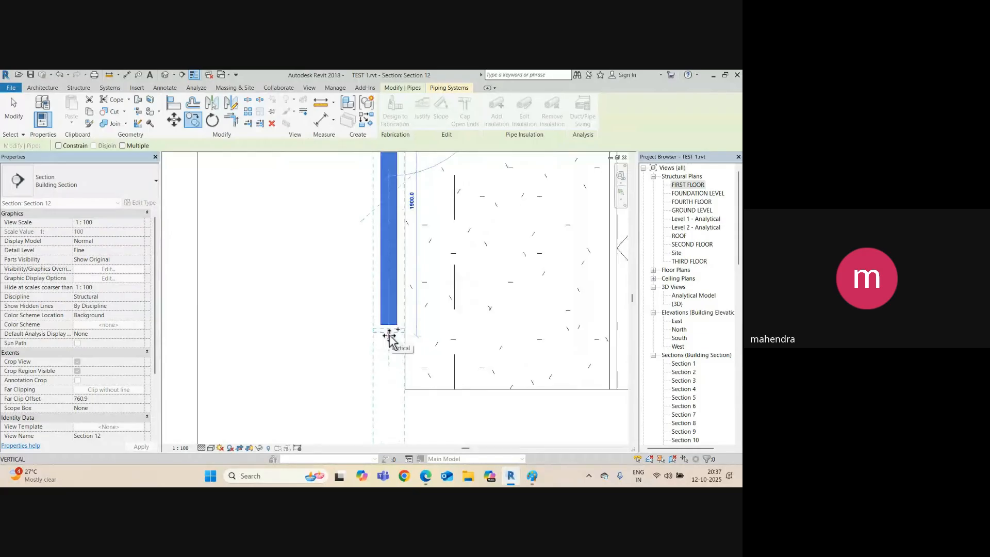
{"action": "left_click", "coordinate": [390, 333]}
{"action": "scroll", "coordinate": [378, 325], "scroll_direction": "down", "scroll_amount": 4}
{"action": "middle_click_drag", "start_coordinate": [379, 332], "coordinate": [377, 286]}
{"action": "scroll", "coordinate": [377, 287], "scroll_direction": "up", "scroll_amount": 1}
{"action": "left_click_drag", "start_coordinate": [380, 387], "coordinate": [387, 262]}
{"action": "scroll", "coordinate": [358, 300], "scroll_direction": "up", "scroll_amount": 2}
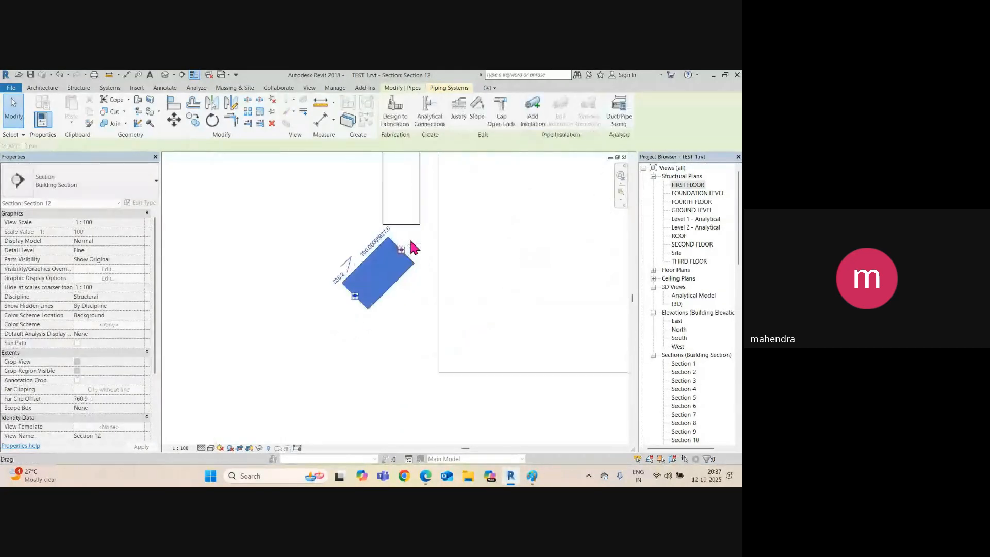
{"action": "scroll", "coordinate": [405, 256], "scroll_direction": "up", "scroll_amount": 2}
Join the angled spout to the downpipe's foot with an elbow and view it in 3D.
{"action": "key", "text": "Escape"}
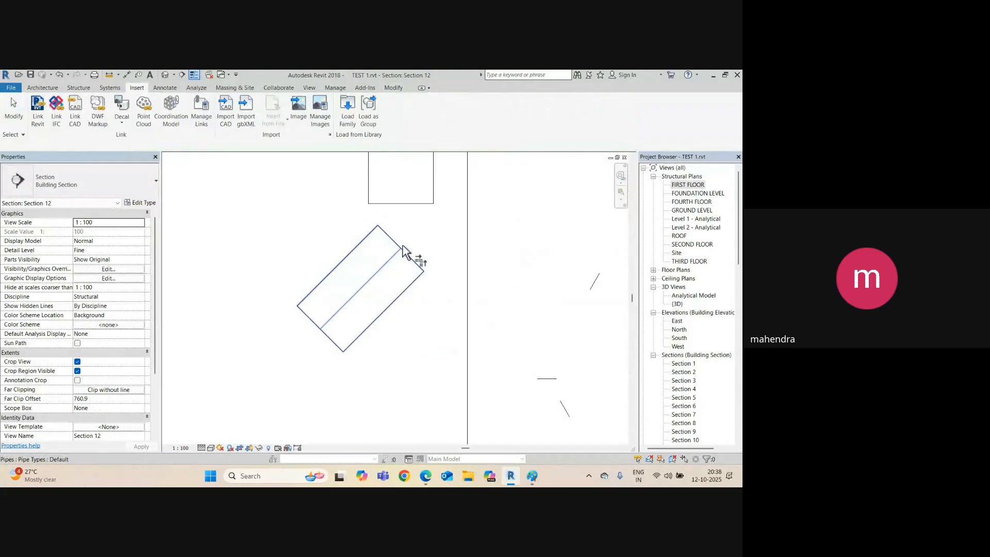
{"action": "left_click", "coordinate": [412, 204]}
{"action": "scroll", "coordinate": [403, 233], "scroll_direction": "down", "scroll_amount": 2}
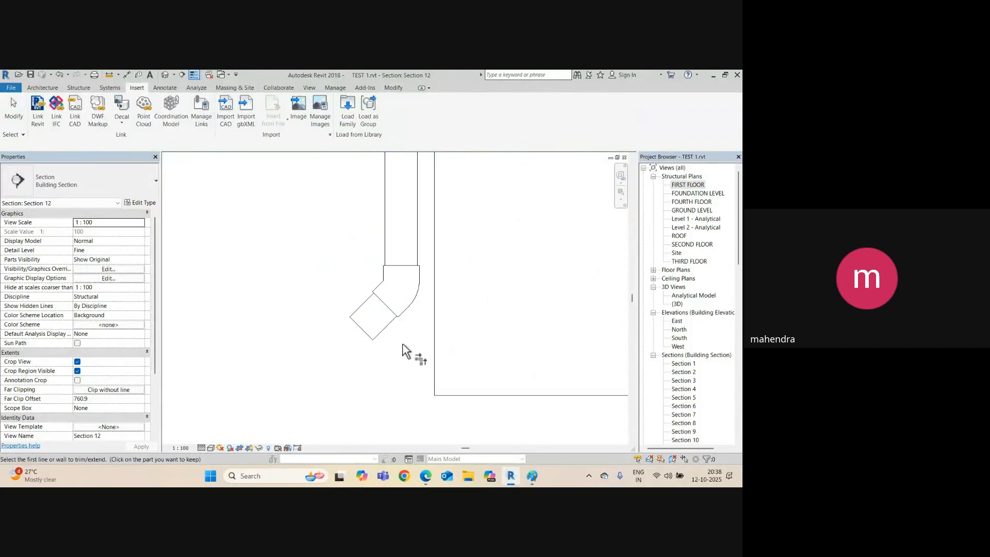
{"action": "left_click", "coordinate": [165, 75]}
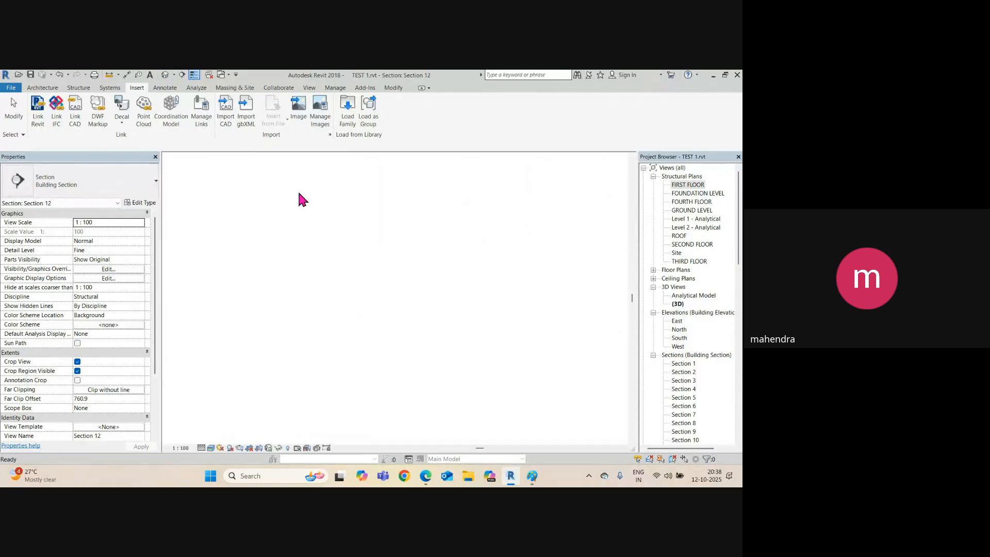
{"action": "scroll", "coordinate": [375, 333], "scroll_direction": "down", "scroll_amount": 5}
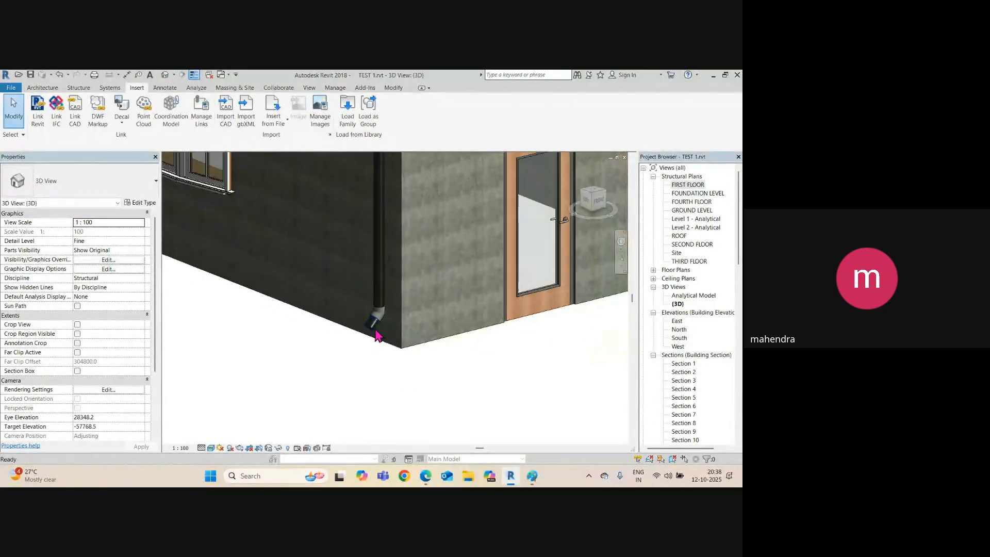
{"action": "left_click", "coordinate": [376, 280]}
{"action": "mouse_move", "coordinate": [383, 314]}
{"action": "middle_mouse_down", "text": "shift"}
{"action": "mouse_move", "coordinate": [471, 283]}
{"action": "mouse_move", "coordinate": [387, 340]}
{"action": "mouse_move", "coordinate": [384, 327]}
{"action": "middle_mouse_up", "text": "shift"}
{"action": "scroll", "coordinate": [372, 253], "scroll_direction": "up", "scroll_amount": 5}
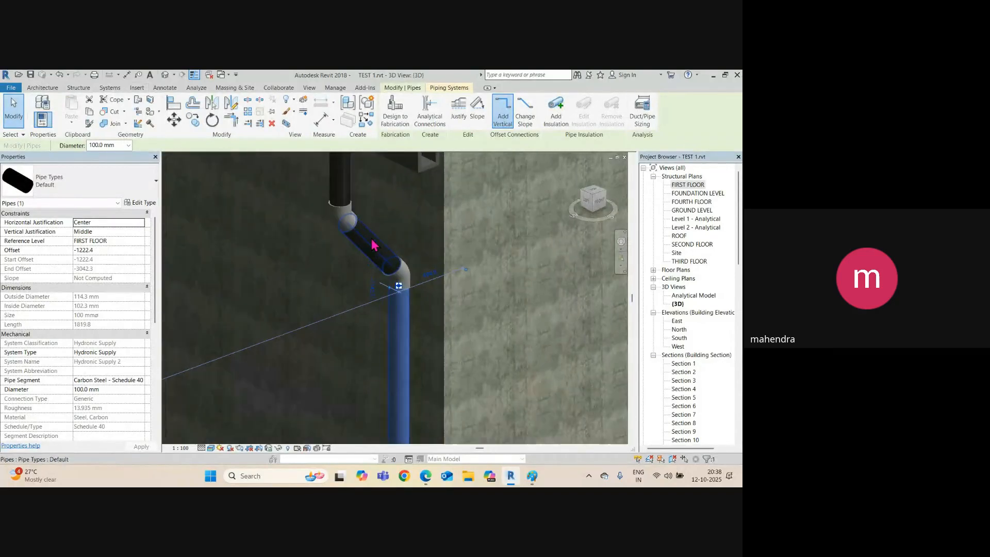
{"action": "middle_click_drag", "start_coordinate": [376, 239], "coordinate": [315, 240], "text": "shift"}
{"action": "scroll", "coordinate": [315, 239], "scroll_direction": "down", "scroll_amount": 5}
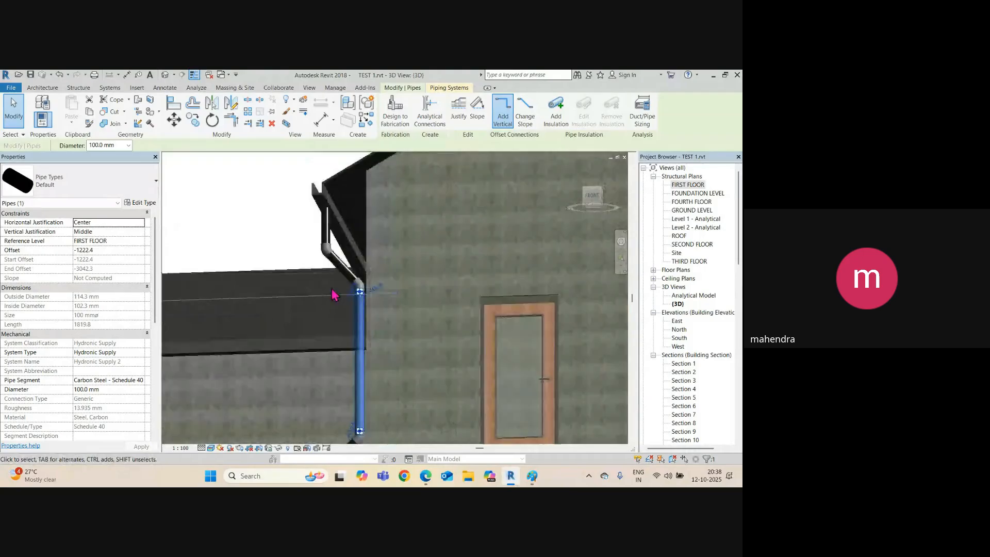
{"action": "middle_click_drag", "start_coordinate": [338, 299], "coordinate": [500, 232], "text": "shift"}
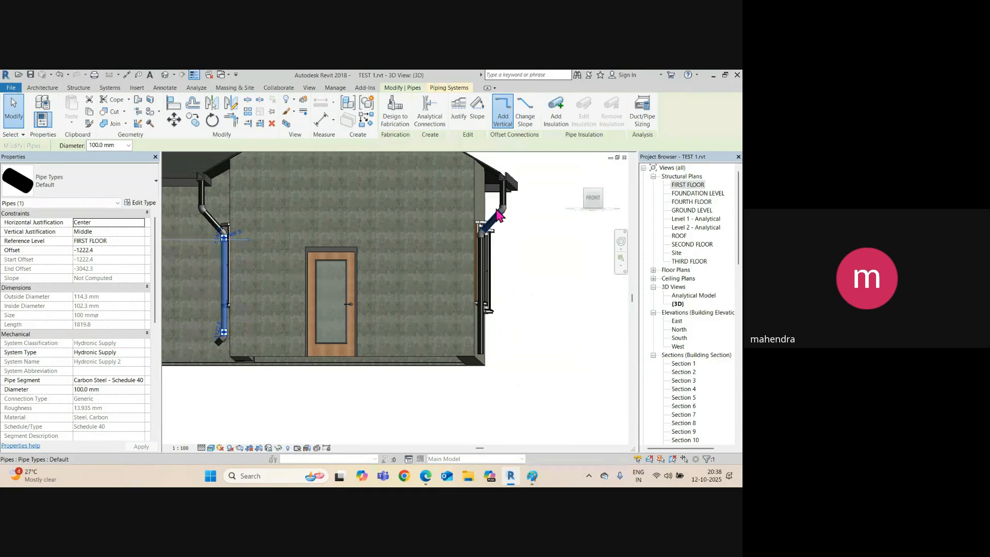
{"action": "left_click", "coordinate": [546, 322]}
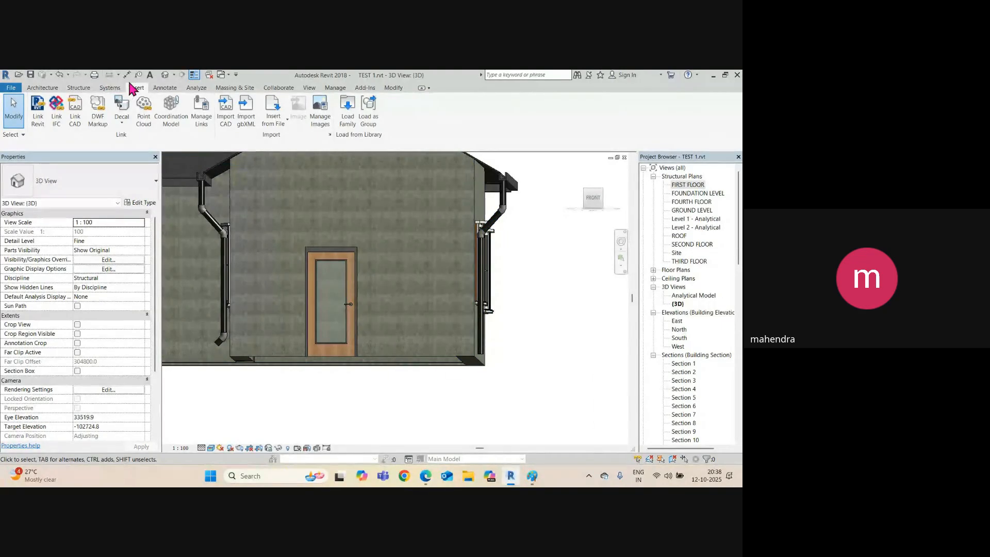
{"action": "left_click", "coordinate": [42, 88]}
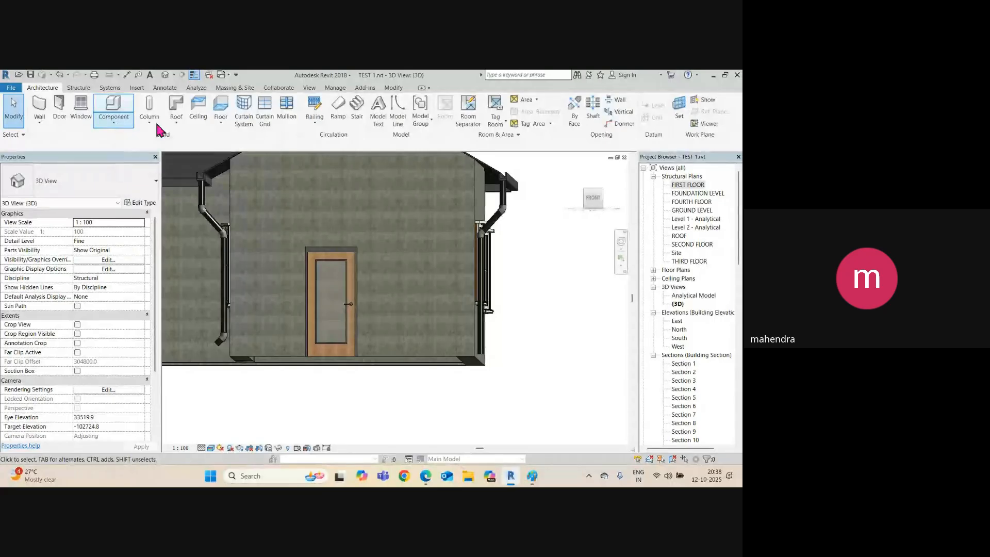
{"action": "left_click", "coordinate": [177, 122]}
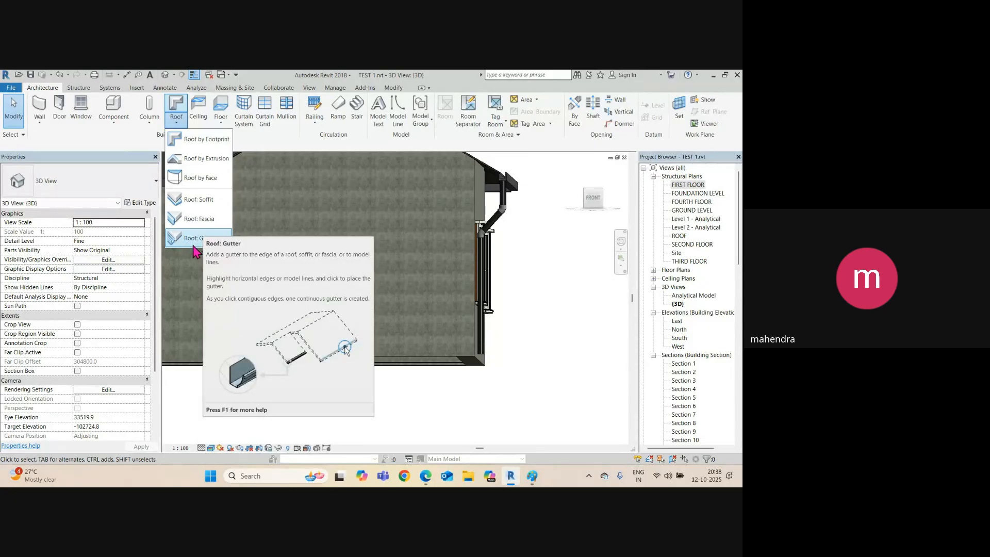
{"action": "left_click", "coordinate": [532, 289]}
{"action": "scroll", "coordinate": [530, 291], "scroll_direction": "down", "scroll_amount": 4}
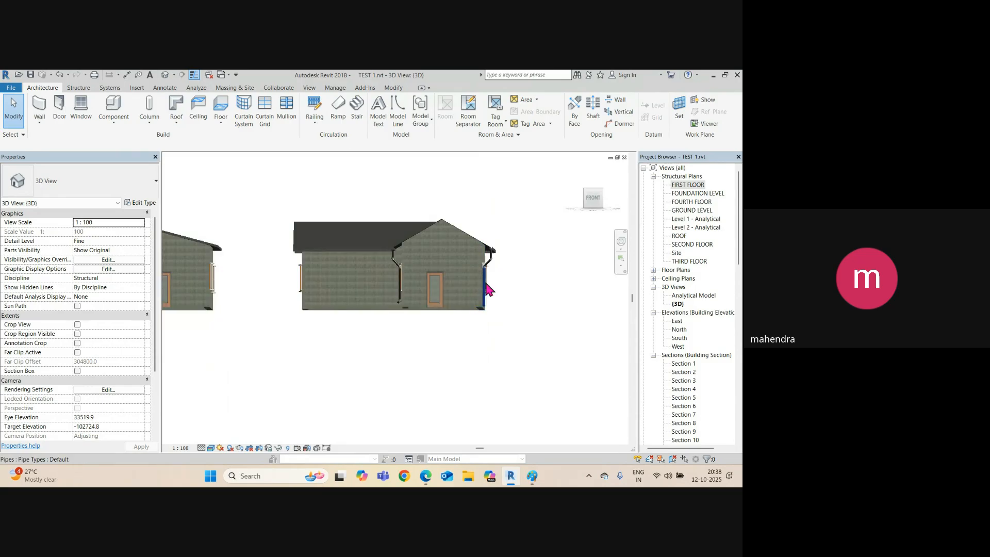
Orbit, pan and zoom the 3D view from the houses over to the multi-storey concrete frame building.
{"action": "middle_click_drag", "start_coordinate": [525, 285], "coordinate": [508, 356], "text": "shift"}
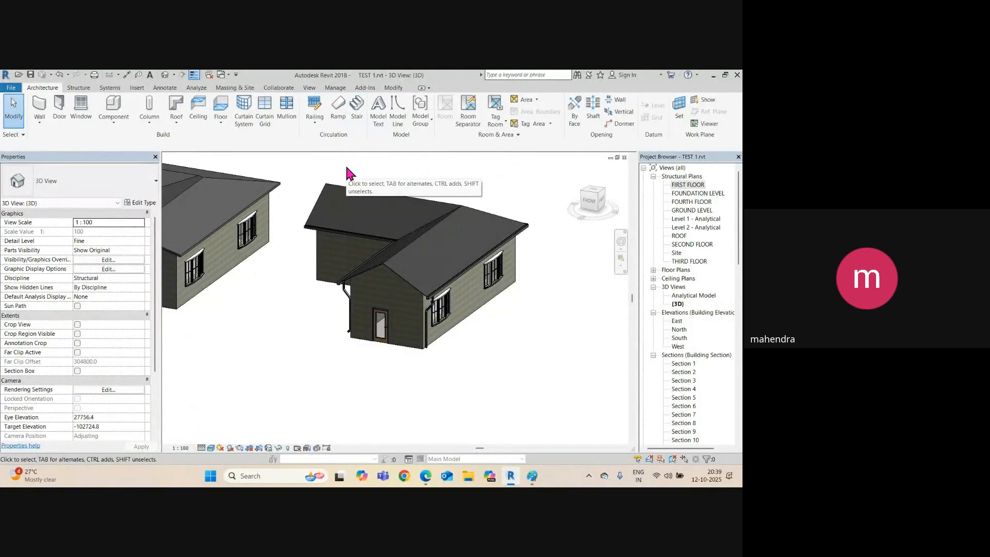
{"action": "scroll", "coordinate": [338, 288], "scroll_direction": "down", "scroll_amount": 3}
{"action": "middle_click_drag", "start_coordinate": [325, 318], "coordinate": [537, 345]}
{"action": "scroll", "coordinate": [433, 322], "scroll_direction": "down", "scroll_amount": 3}
{"action": "middle_click_drag", "start_coordinate": [239, 303], "coordinate": [432, 298]}
{"action": "scroll", "coordinate": [242, 297], "scroll_direction": "up", "scroll_amount": 5}
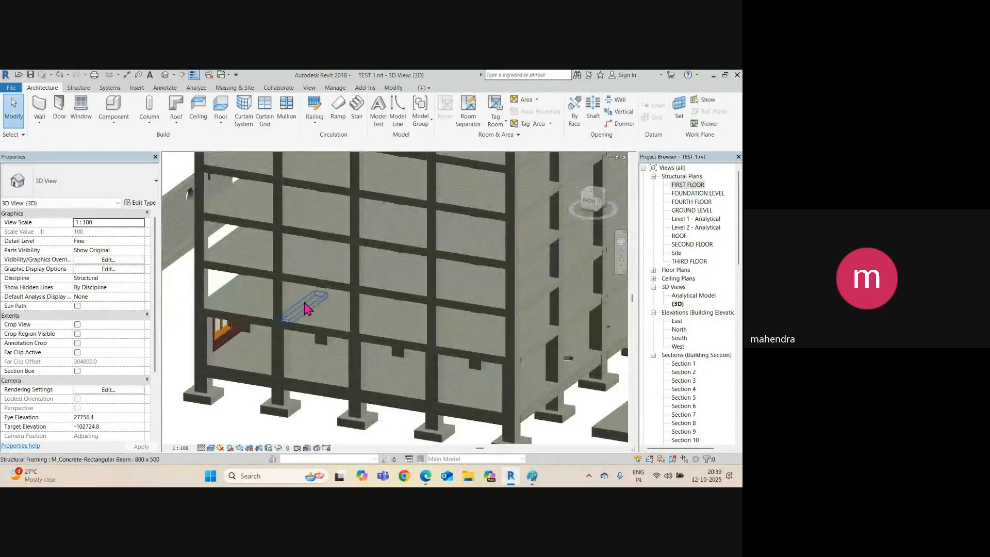
{"action": "scroll", "coordinate": [315, 325], "scroll_direction": "down", "scroll_amount": 4}
{"action": "scroll", "coordinate": [285, 336], "scroll_direction": "up", "scroll_amount": 4}
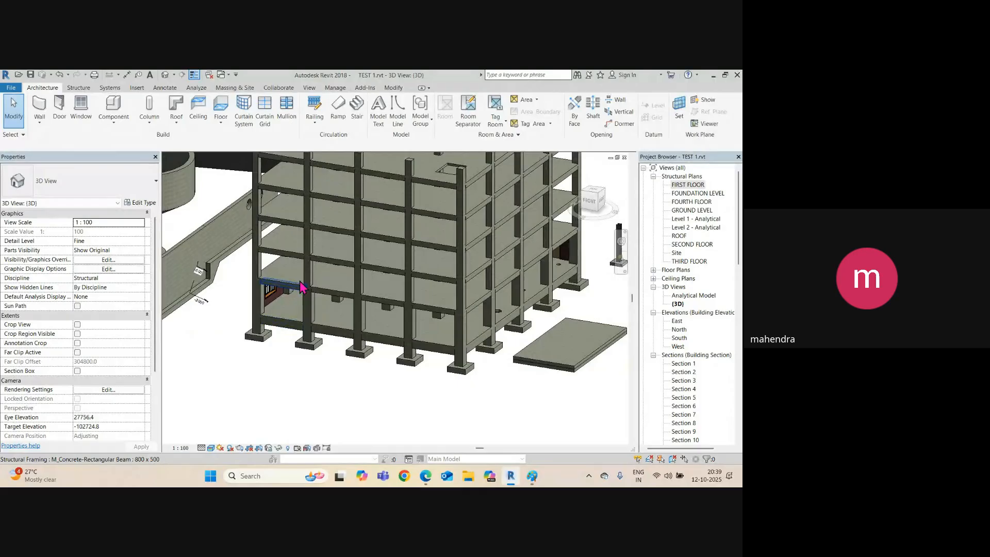
{"action": "scroll", "coordinate": [278, 297], "scroll_direction": "up", "scroll_amount": 5}
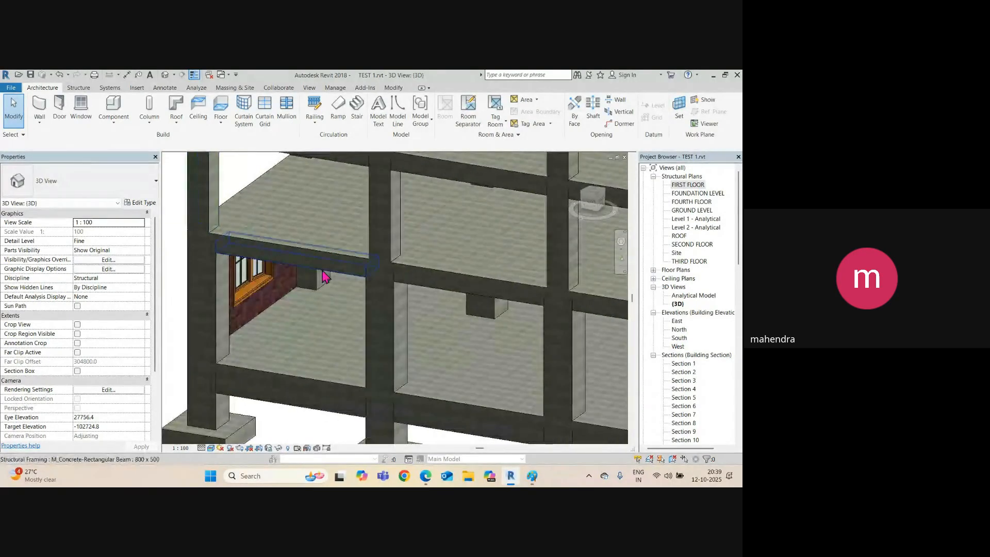
{"action": "left_click", "coordinate": [165, 88]}
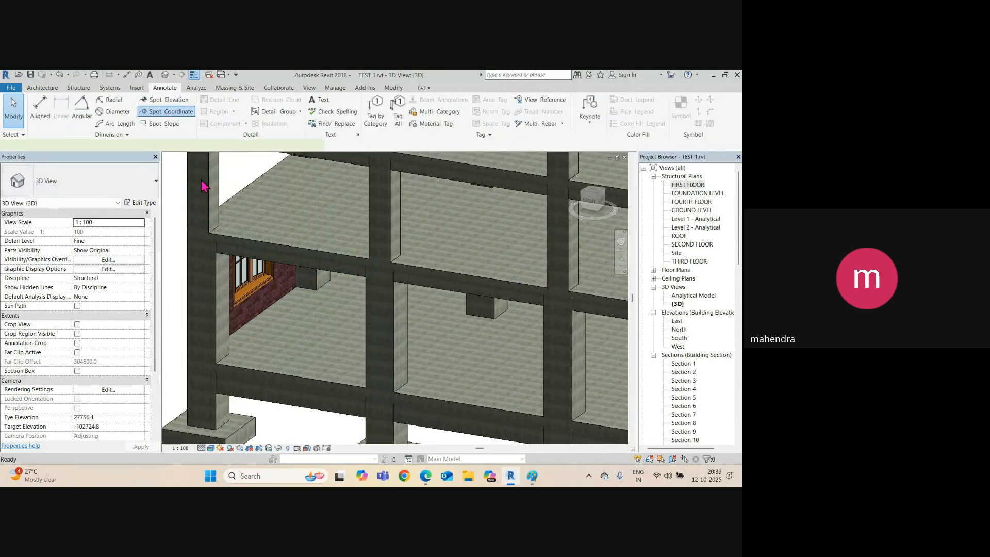
{"action": "left_click", "coordinate": [155, 100]}
{"action": "key", "text": "Escape"}
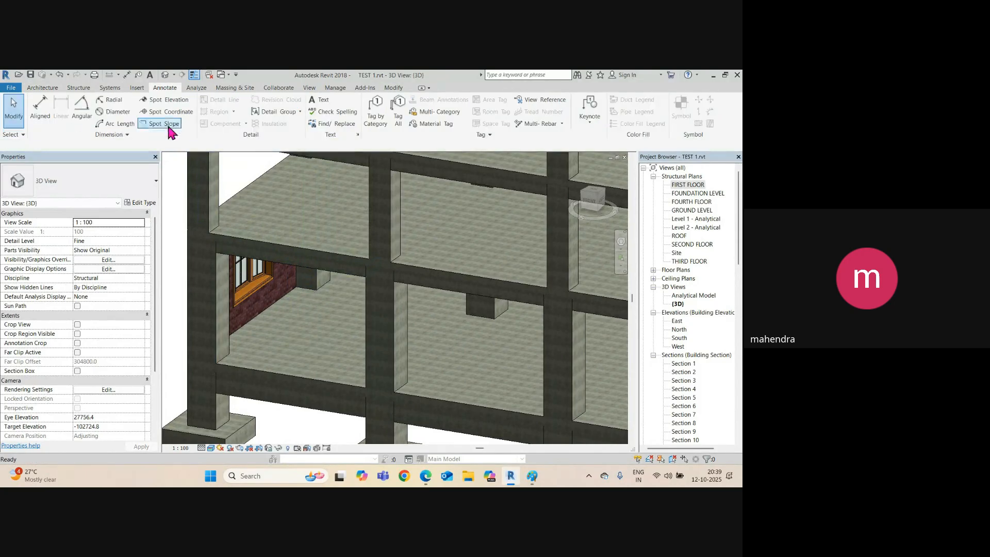
{"action": "left_click", "coordinate": [164, 100]}
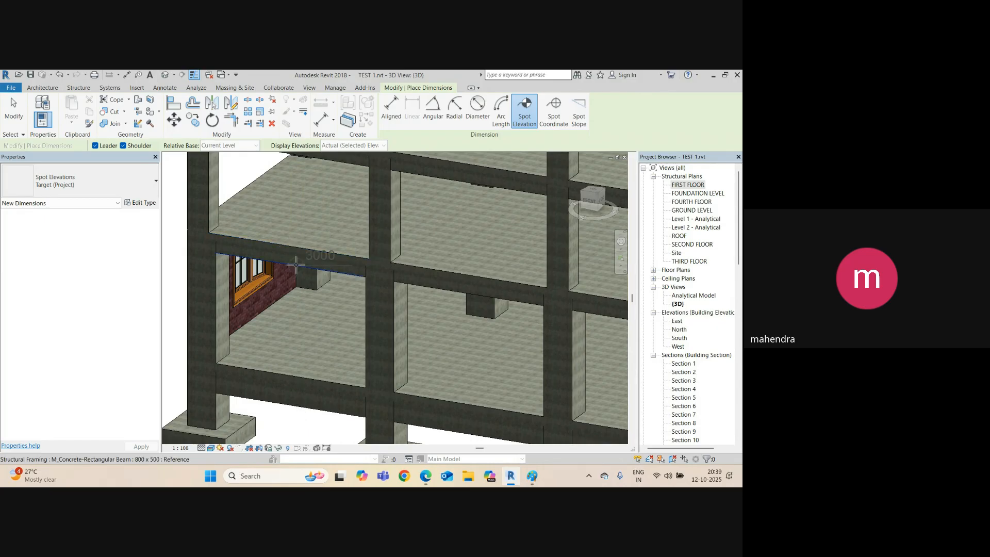
{"action": "scroll", "coordinate": [263, 314], "scroll_direction": "down", "scroll_amount": 5}
{"action": "key", "text": "Escape"}
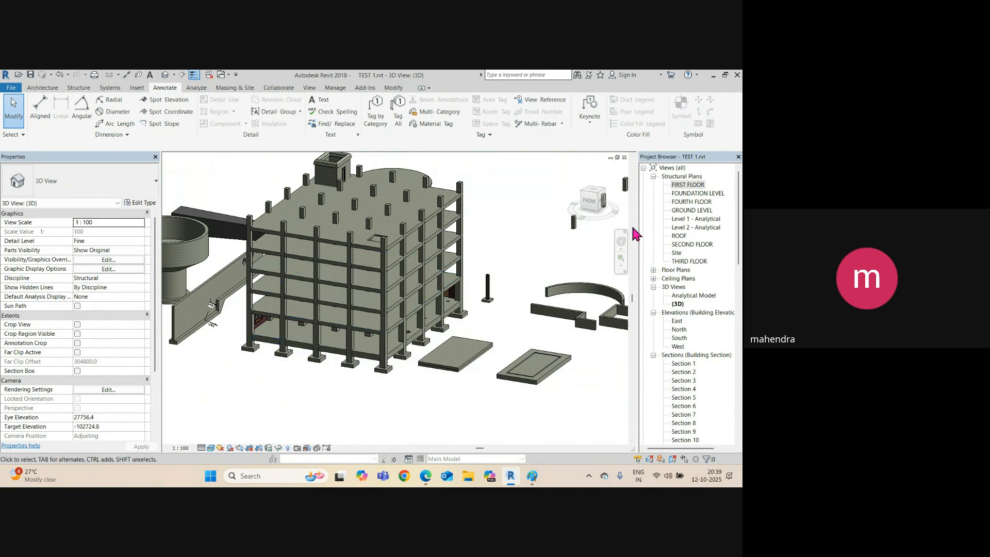
Open the GROUND LEVEL structural plan and zoom around the frame's column grid.
{"action": "double_click", "coordinate": [694, 211]}
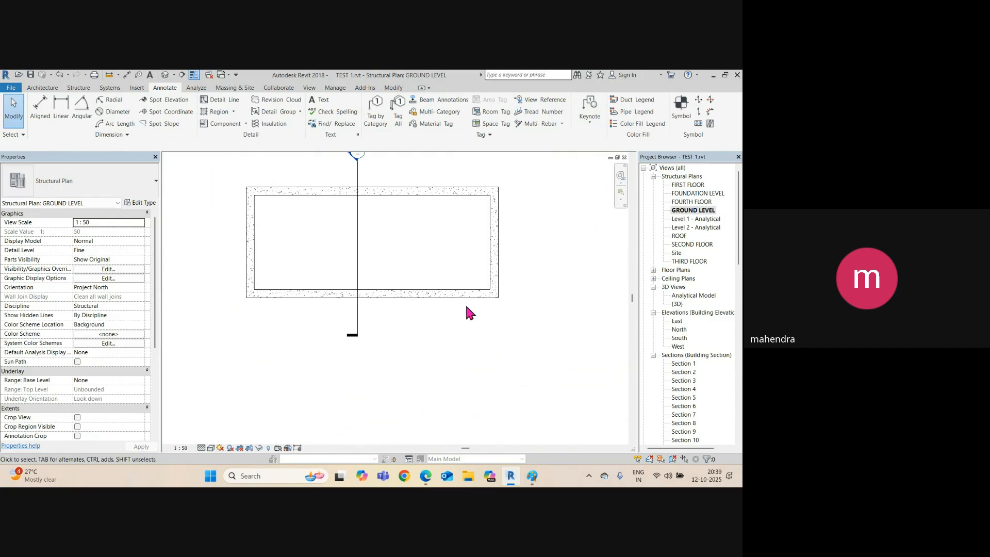
{"action": "scroll", "coordinate": [354, 314], "scroll_direction": "down", "scroll_amount": 5}
{"action": "scroll", "coordinate": [342, 289], "scroll_direction": "up", "scroll_amount": 8}
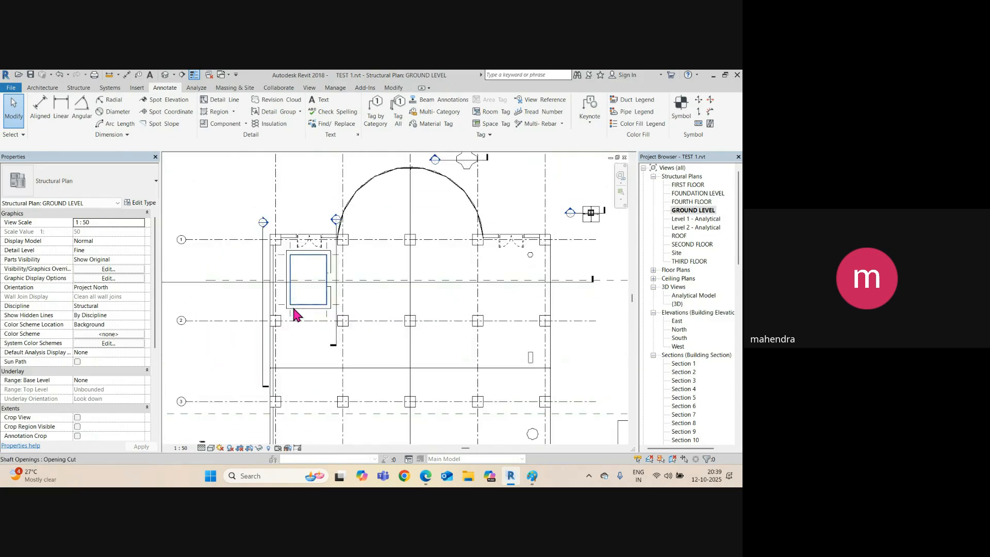
{"action": "scroll", "coordinate": [359, 258], "scroll_direction": "down", "scroll_amount": 2}
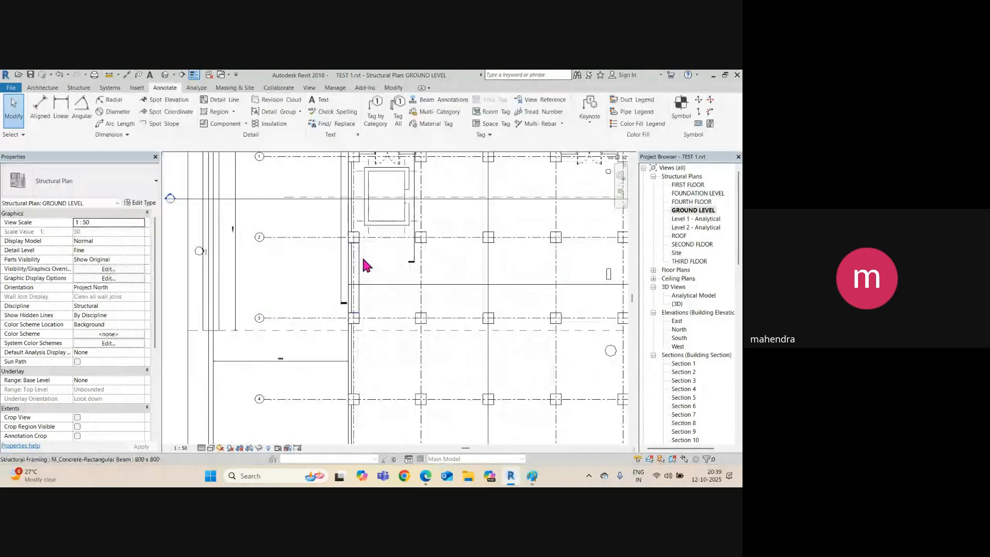
{"action": "scroll", "coordinate": [365, 268], "scroll_direction": "down", "scroll_amount": 3}
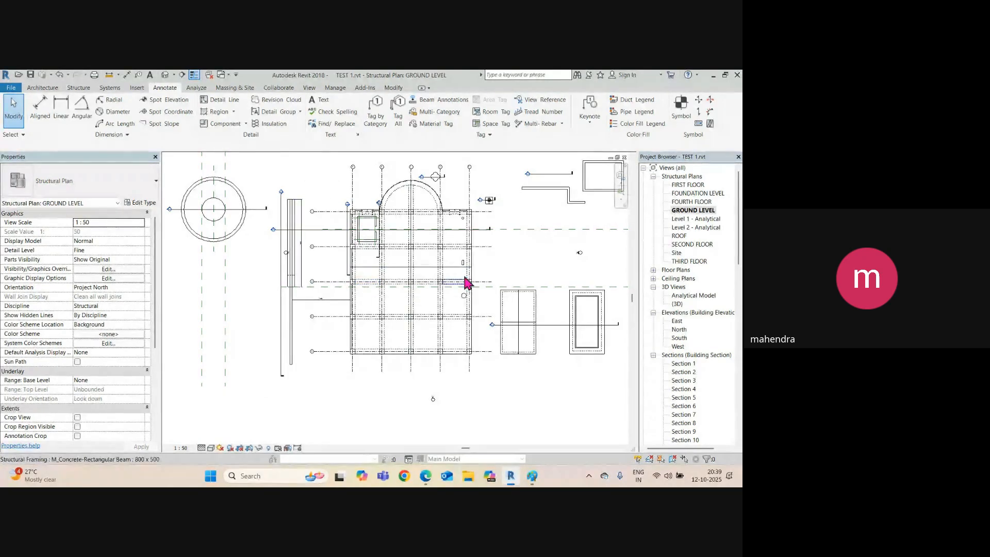
{"action": "scroll", "coordinate": [431, 280], "scroll_direction": "up", "scroll_amount": 2}
{"action": "scroll", "coordinate": [287, 239], "scroll_direction": "up", "scroll_amount": 1}
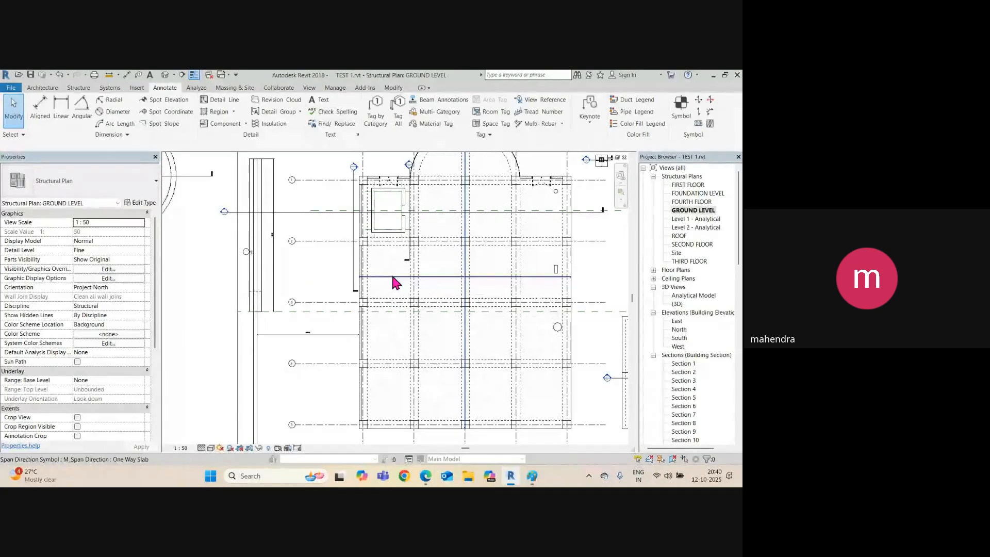
Move the Section 4 line, place a copy across the frame, and go to the Section 1 view.
{"action": "left_click", "coordinate": [353, 258]}
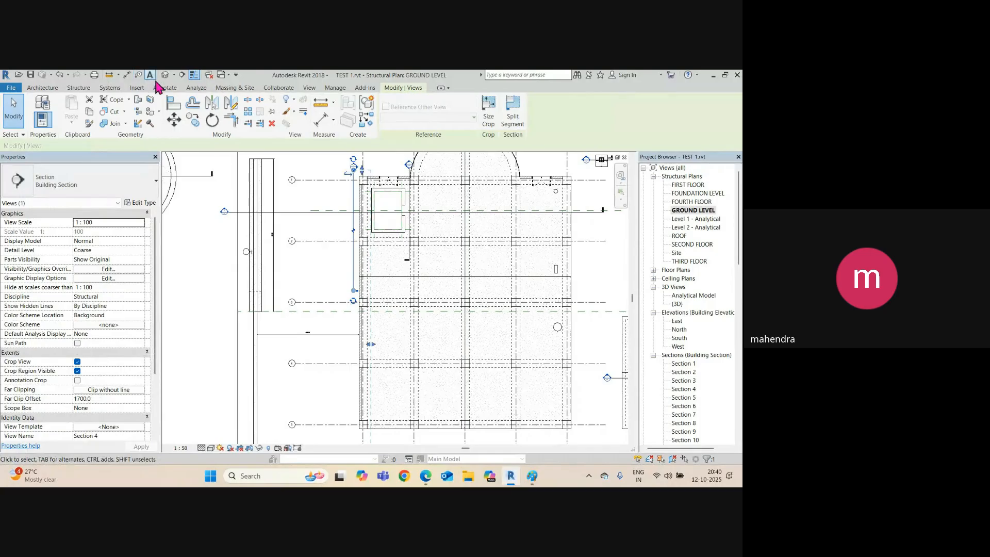
{"action": "mouse_move", "coordinate": [285, 212]}
{"action": "left_mouse_down"}
{"action": "mouse_move", "coordinate": [287, 289]}
{"action": "mouse_move", "coordinate": [290, 207]}
{"action": "left_mouse_up"}
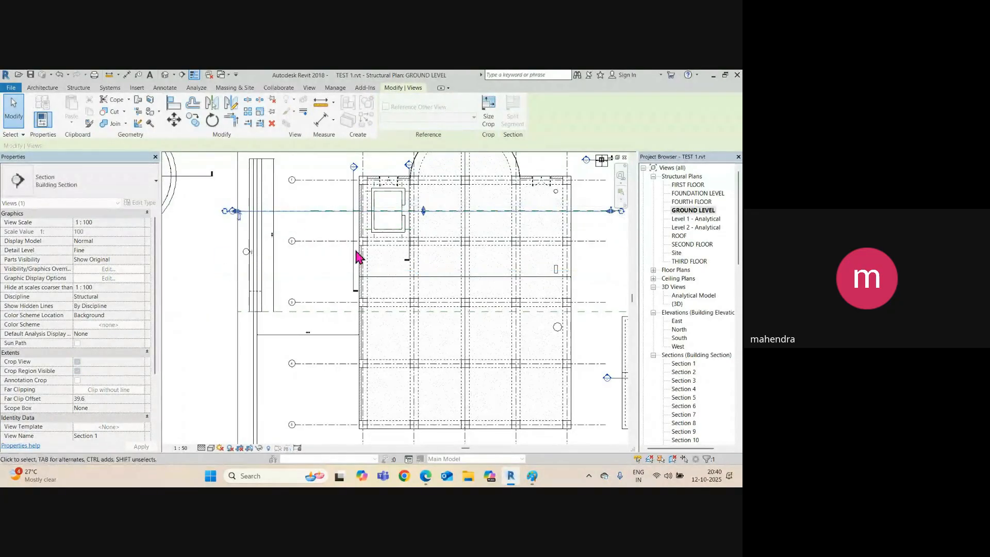
{"action": "middle_click_drag", "start_coordinate": [355, 254], "coordinate": [404, 221]}
{"action": "right_click", "coordinate": [410, 222]}
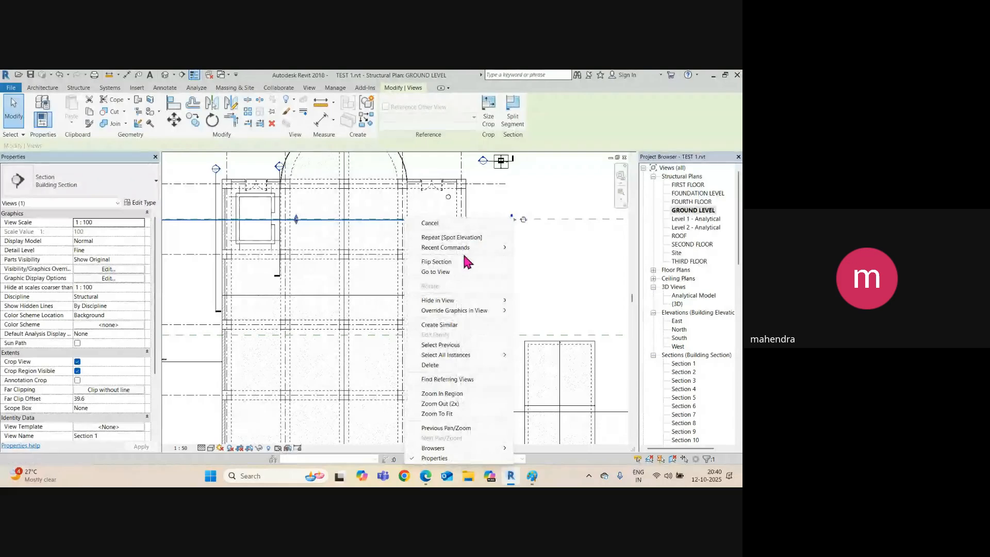
{"action": "left_click", "coordinate": [454, 272]}
Return from the section to the GROUND LEVEL plan and select, then deselect, the ground floor slab.
{"action": "scroll", "coordinate": [496, 363], "scroll_direction": "up", "scroll_amount": 5}
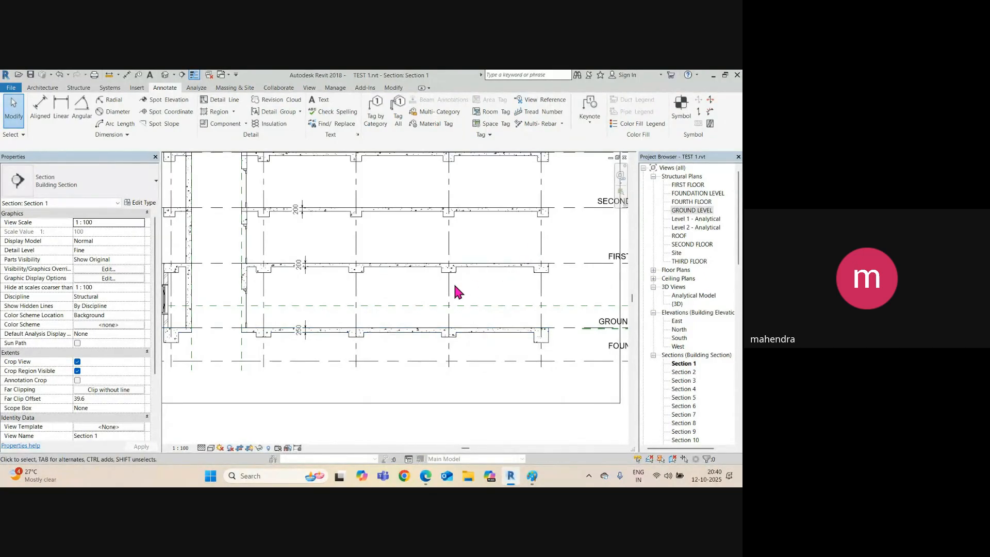
{"action": "scroll", "coordinate": [454, 282], "scroll_direction": "down", "scroll_amount": 4}
{"action": "key", "text": "ctrl+Tab"}
{"action": "scroll", "coordinate": [462, 300], "scroll_direction": "down", "scroll_amount": 3}
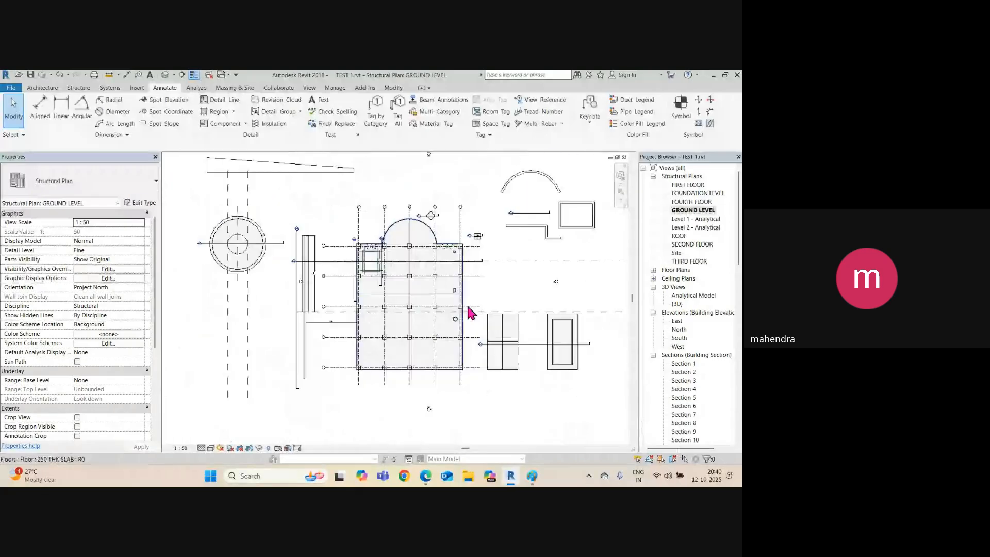
{"action": "scroll", "coordinate": [471, 309], "scroll_direction": "up", "scroll_amount": 4}
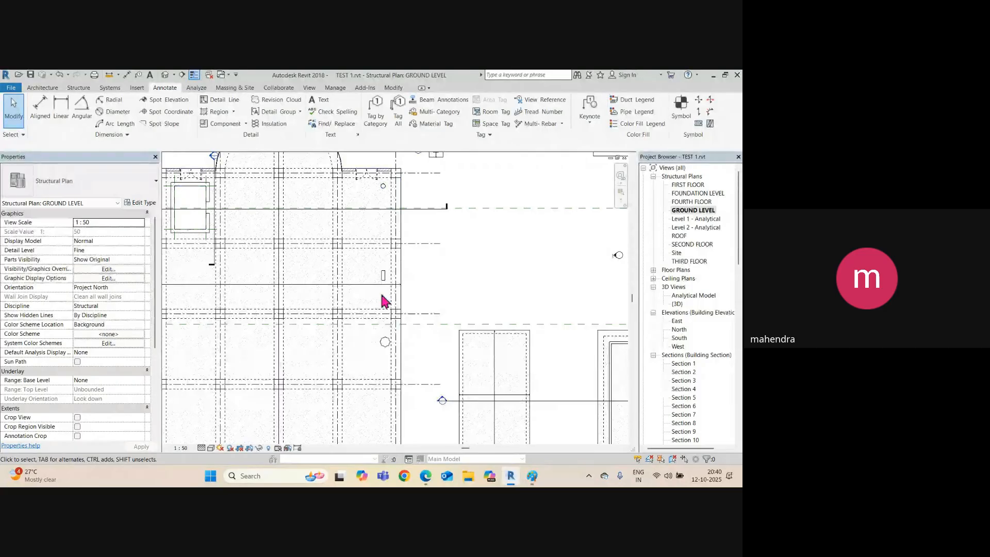
{"action": "left_click", "coordinate": [390, 281]}
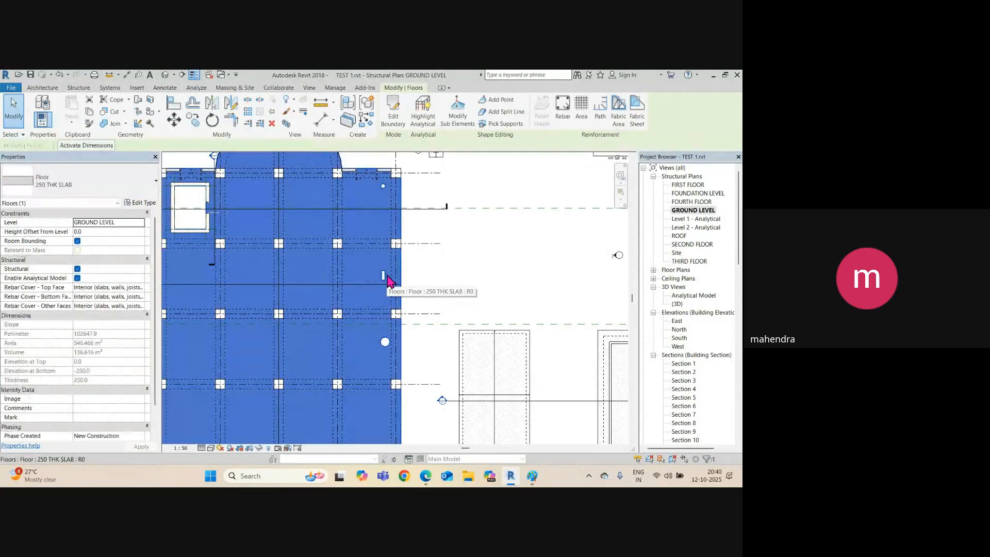
{"action": "left_click", "coordinate": [536, 266]}
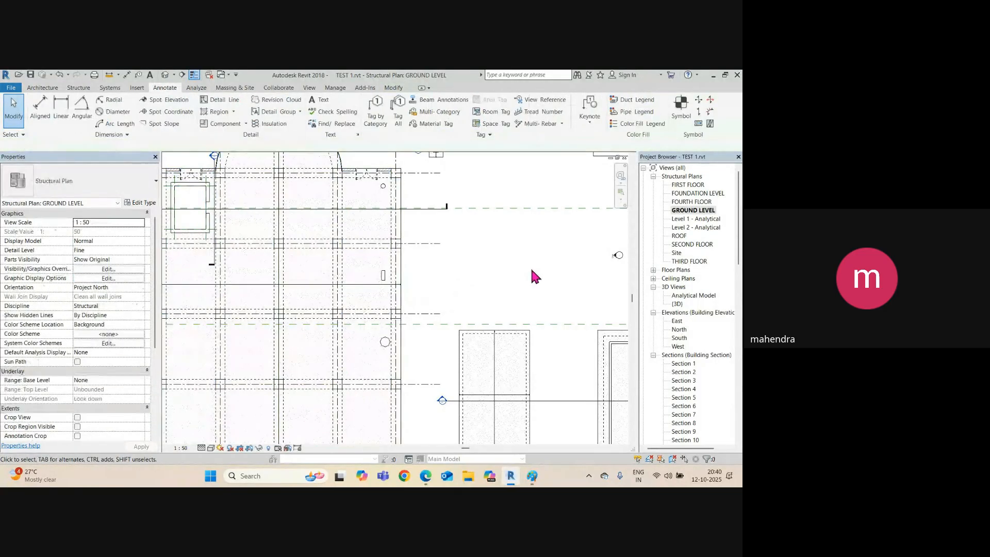
Start an Architecture stair using the Cast-In-Place Stair: Monolithic Stair type, then bring up the Paint sketch.
{"action": "left_click", "coordinate": [42, 88]}
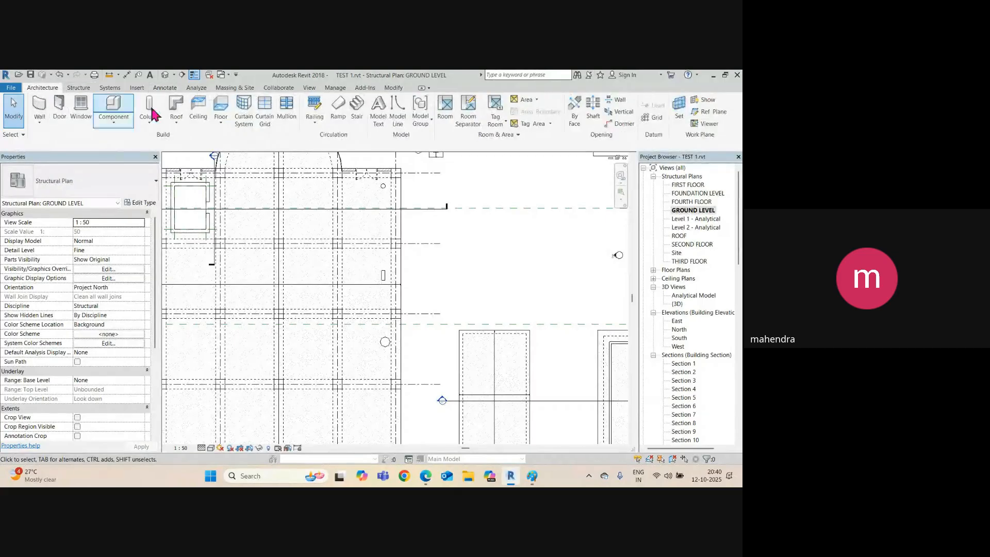
{"action": "left_click", "coordinate": [358, 120]}
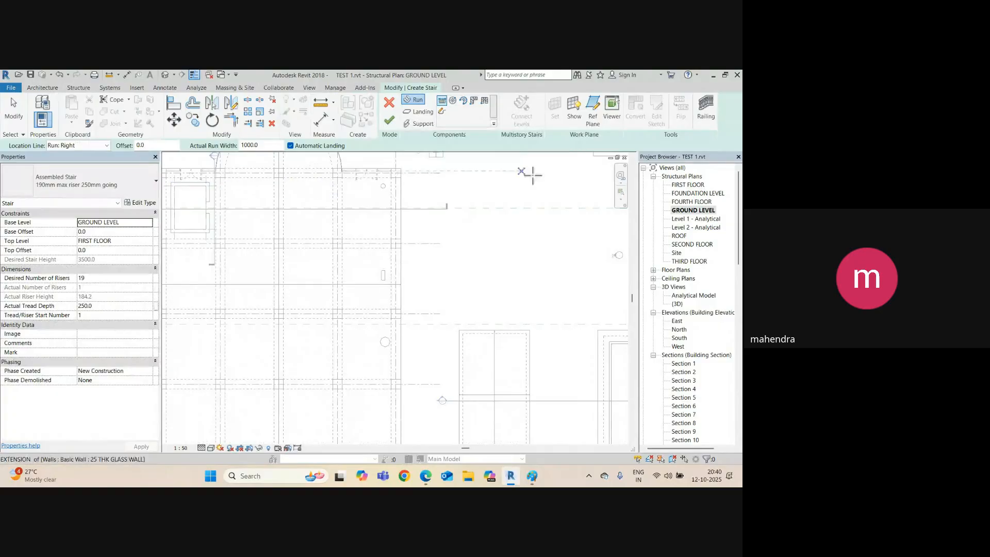
{"action": "left_click", "coordinate": [78, 188]}
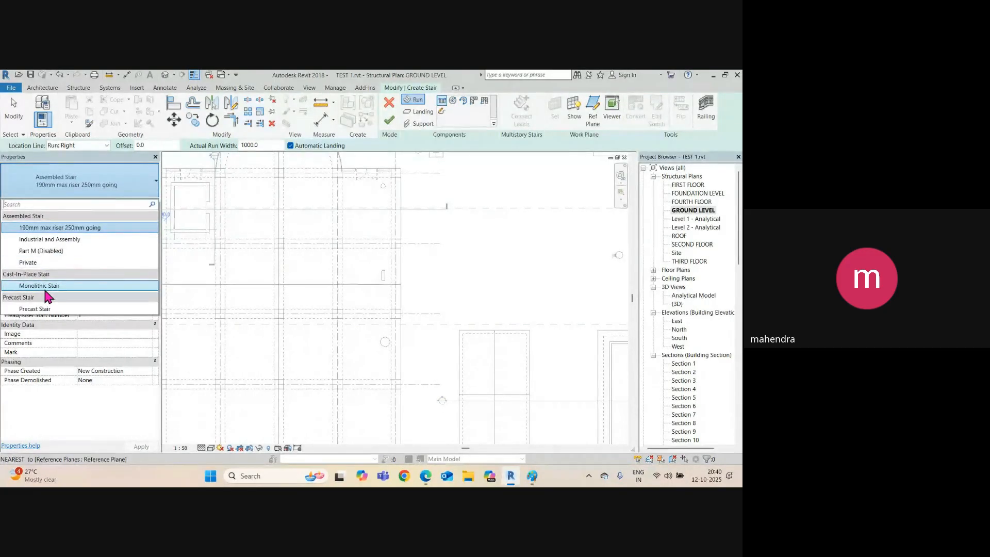
{"action": "left_click", "coordinate": [58, 287]}
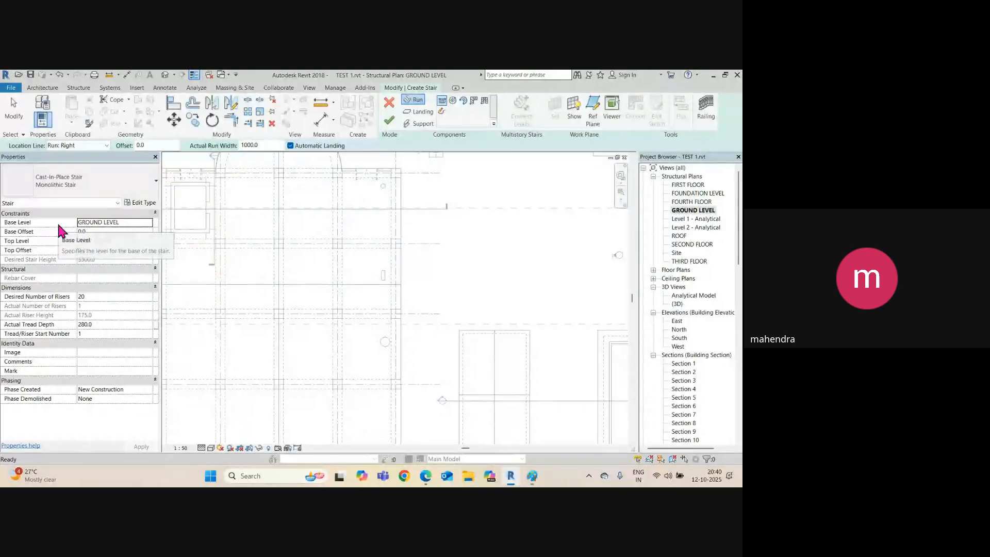
{"action": "left_click", "coordinate": [532, 476]}
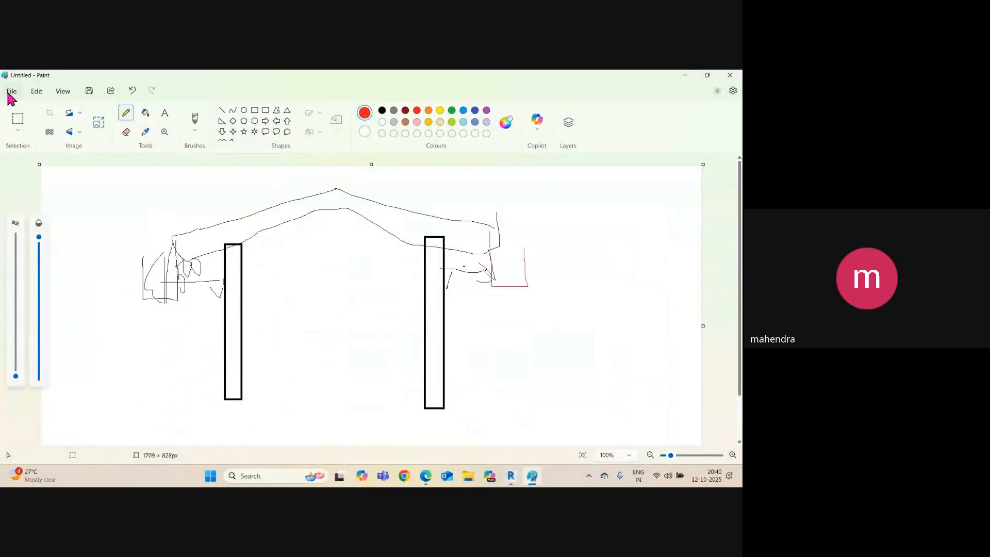
Start a new blank Paint canvas, discarding the old sketch without saving.
{"action": "left_click", "coordinate": [11, 90]}
{"action": "left_click", "coordinate": [31, 108]}
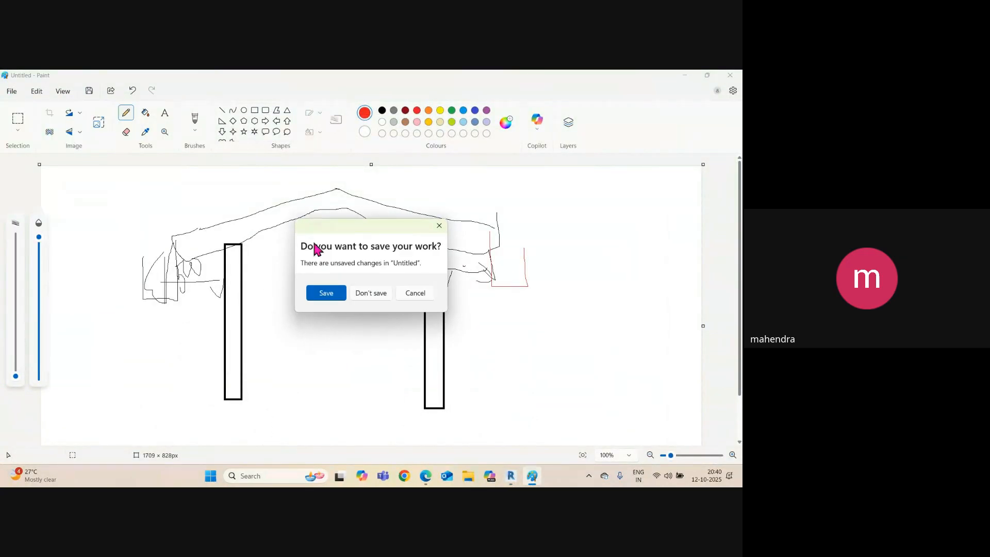
{"action": "left_click", "coordinate": [384, 293]}
Sketch two level lines with a zigzag stair profile between them, circle the ends, and minimize Paint.
{"action": "left_click_drag", "start_coordinate": [240, 366], "coordinate": [378, 365]}
{"action": "left_click_drag", "start_coordinate": [374, 249], "coordinate": [500, 246]}
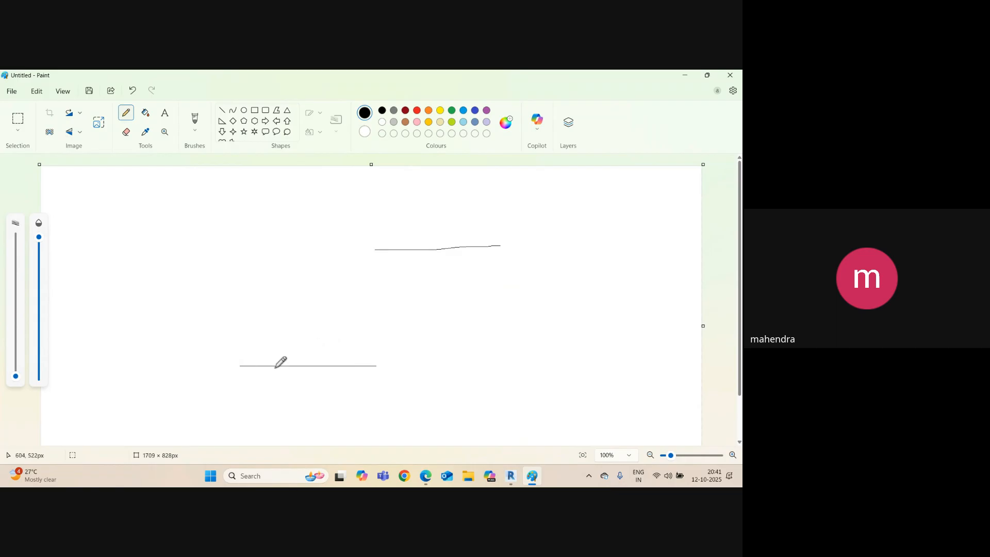
{"action": "mouse_move", "coordinate": [274, 366]}
{"action": "left_mouse_down"}
{"action": "mouse_move", "coordinate": [298, 350]}
{"action": "mouse_move", "coordinate": [310, 308]}
{"action": "mouse_move", "coordinate": [241, 356]}
{"action": "mouse_move", "coordinate": [255, 362]}
{"action": "mouse_move", "coordinate": [289, 340]}
{"action": "left_mouse_up"}
{"action": "left_click_drag", "start_coordinate": [449, 236], "coordinate": [455, 243]}
{"action": "mouse_move", "coordinate": [311, 311]}
{"action": "left_mouse_down"}
{"action": "mouse_move", "coordinate": [344, 279]}
{"action": "mouse_move", "coordinate": [385, 281]}
{"action": "mouse_move", "coordinate": [403, 258]}
{"action": "left_mouse_up"}
{"action": "left_click_drag", "start_coordinate": [457, 222], "coordinate": [463, 235]}
{"action": "left_click_drag", "start_coordinate": [348, 371], "coordinate": [376, 339]}
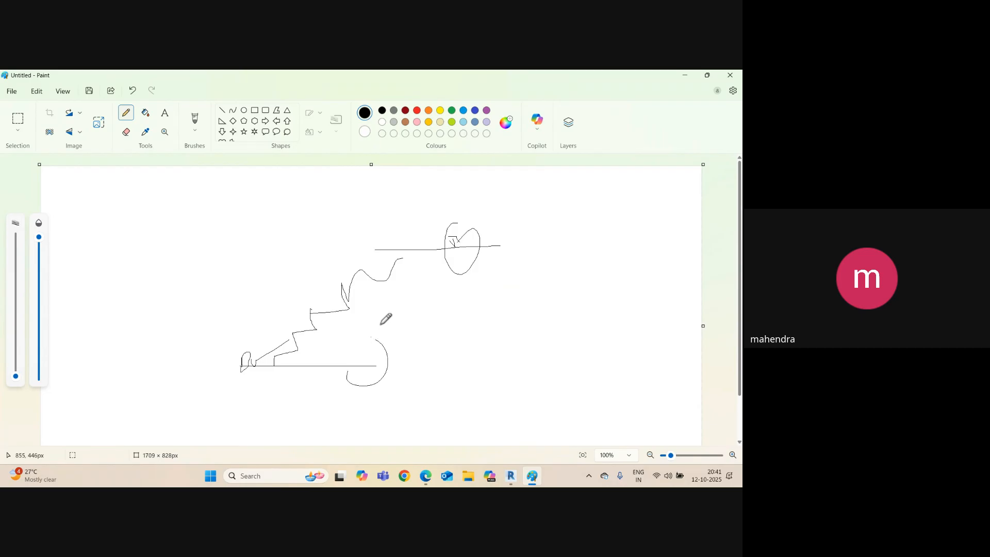
{"action": "left_click", "coordinate": [685, 75]}
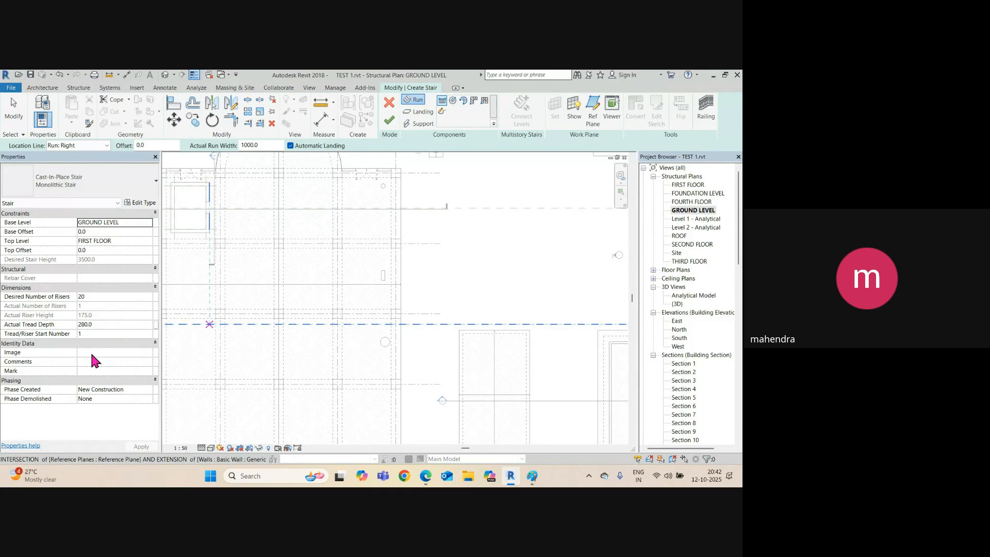
Set the Monolithic Stair type's Maximum Riser Height to 190 and Minimum Tread Depth to 300.
{"action": "left_click", "coordinate": [142, 204]}
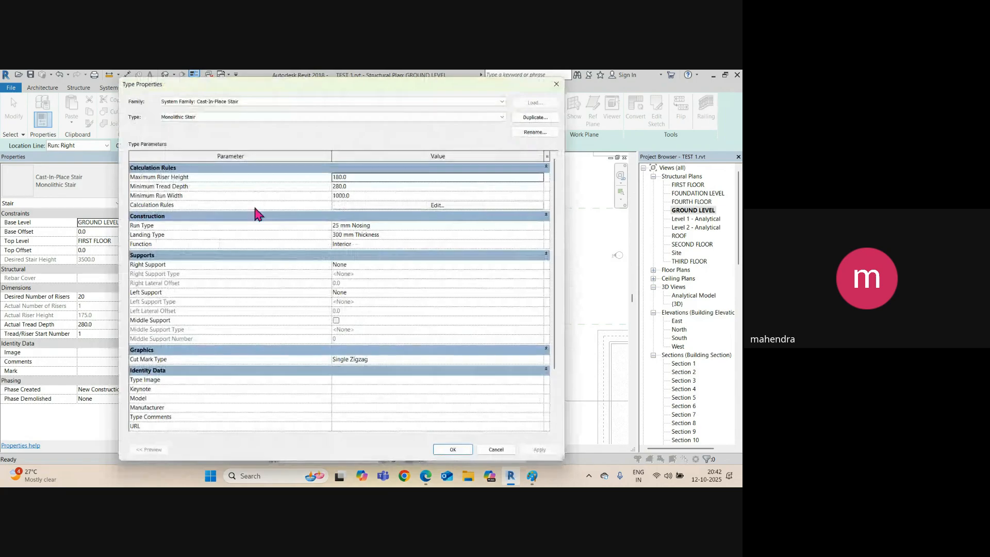
{"action": "left_click_drag", "start_coordinate": [343, 92], "coordinate": [427, 106]}
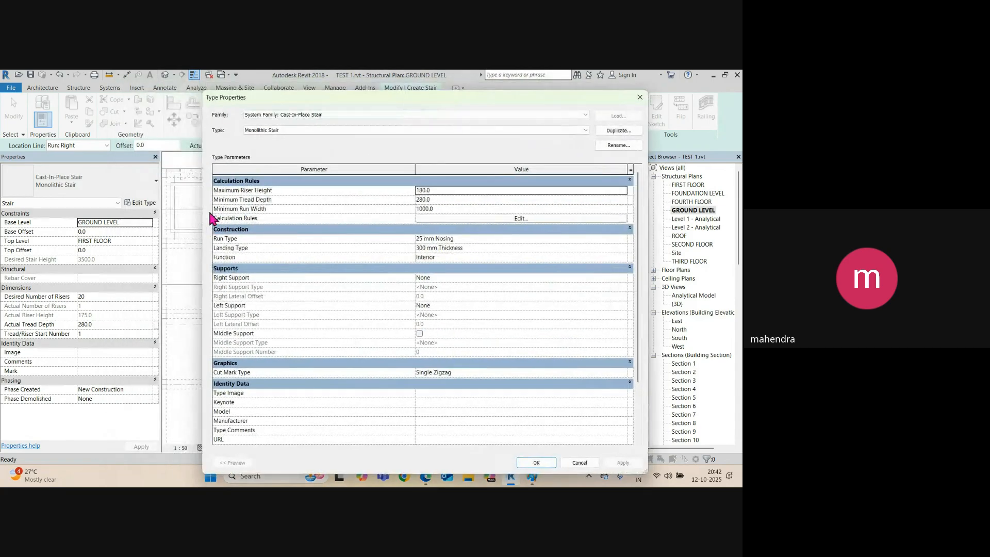
{"action": "left_click", "coordinate": [450, 190]}
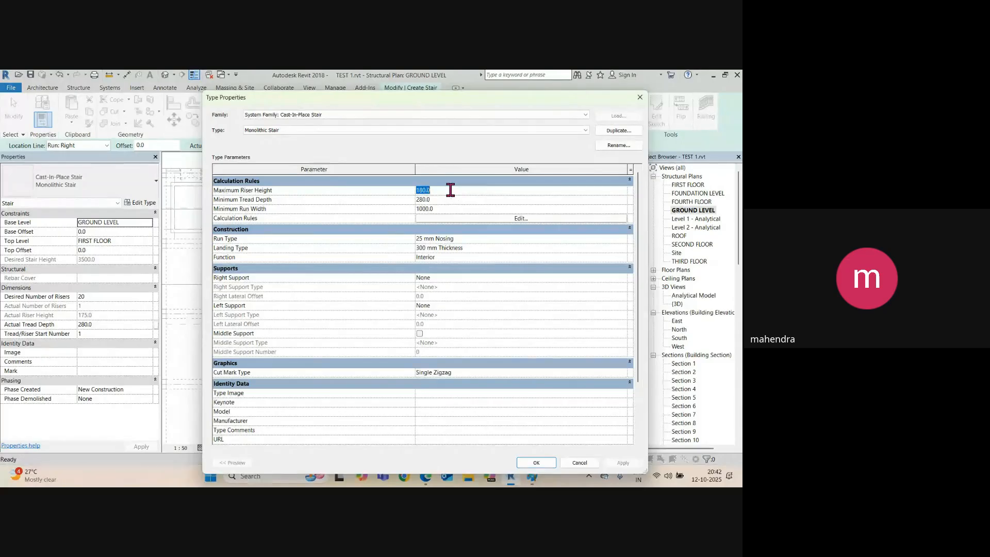
{"action": "type", "text": "190"}
{"action": "left_click", "coordinate": [448, 199]}
{"action": "type", "text": "250"}
{"action": "left_click", "coordinate": [421, 200]}
{"action": "type", "text": "300"}
{"action": "left_click", "coordinate": [623, 464]}
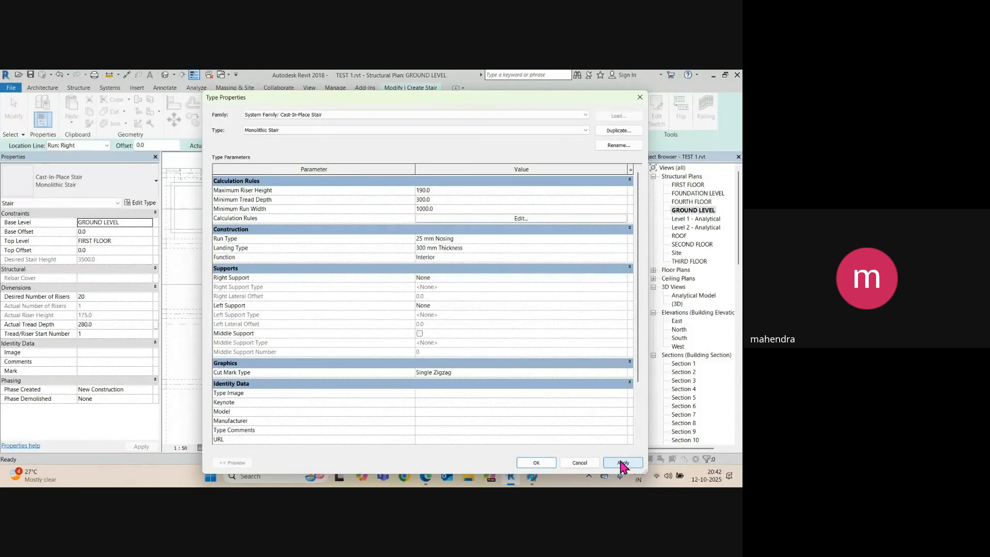
{"action": "left_click", "coordinate": [536, 463]}
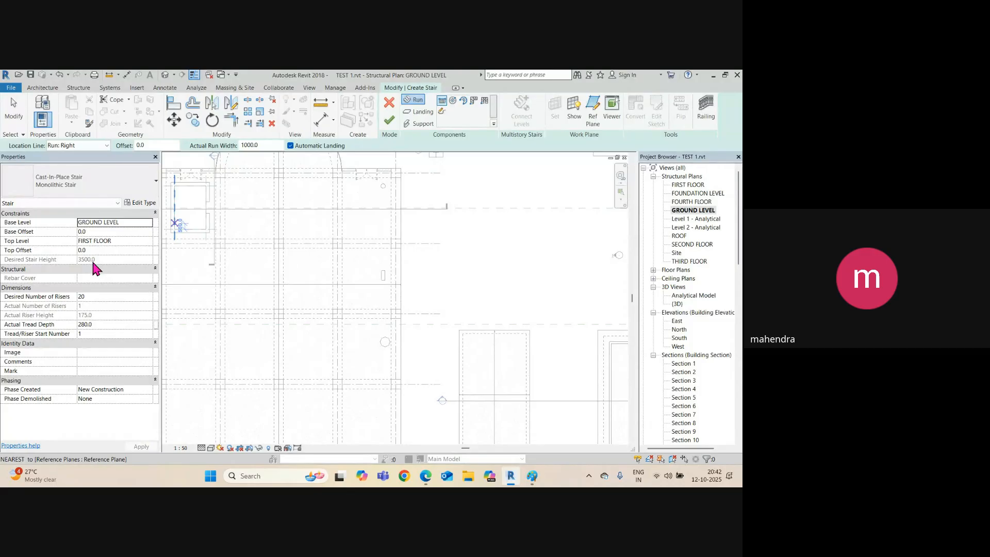
Reopen the stair type properties twice to verify the riser height and tread depth values.
{"action": "left_click", "coordinate": [139, 203]}
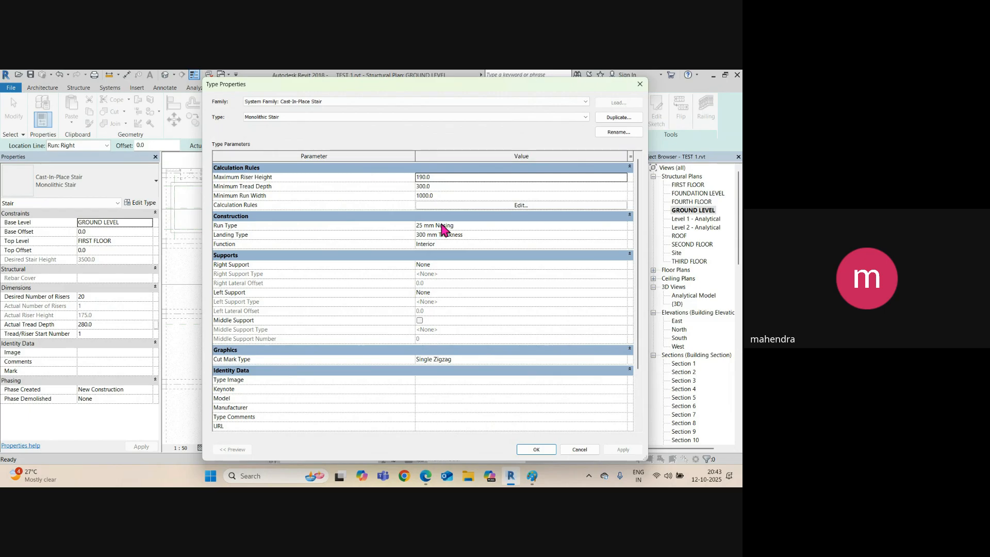
{"action": "left_click", "coordinate": [536, 449]}
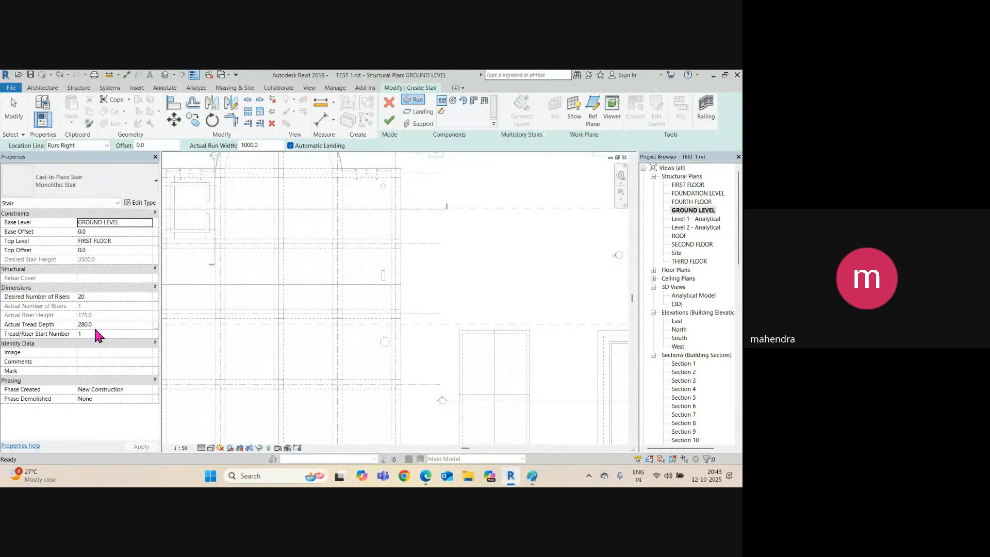
{"action": "left_click", "coordinate": [144, 203]}
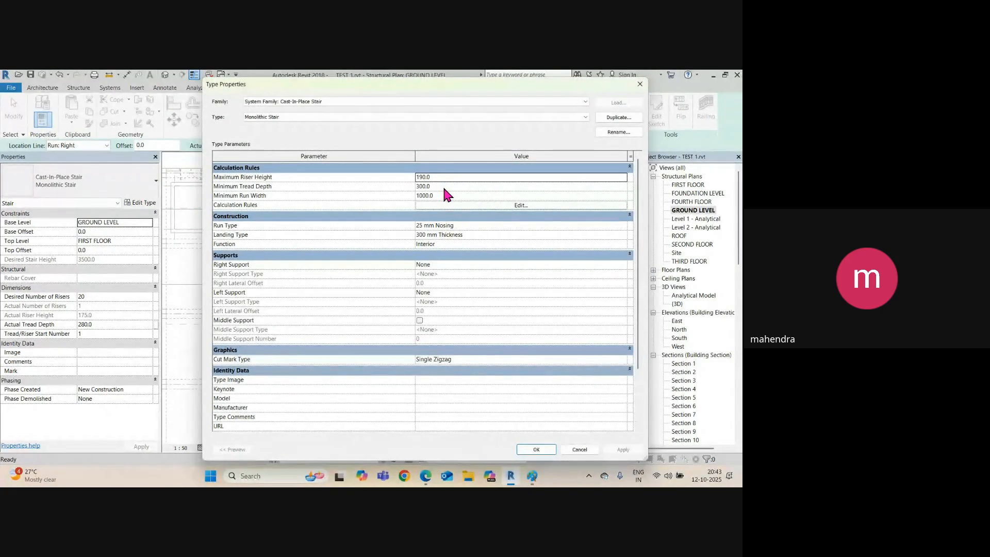
{"action": "left_click", "coordinate": [441, 186]}
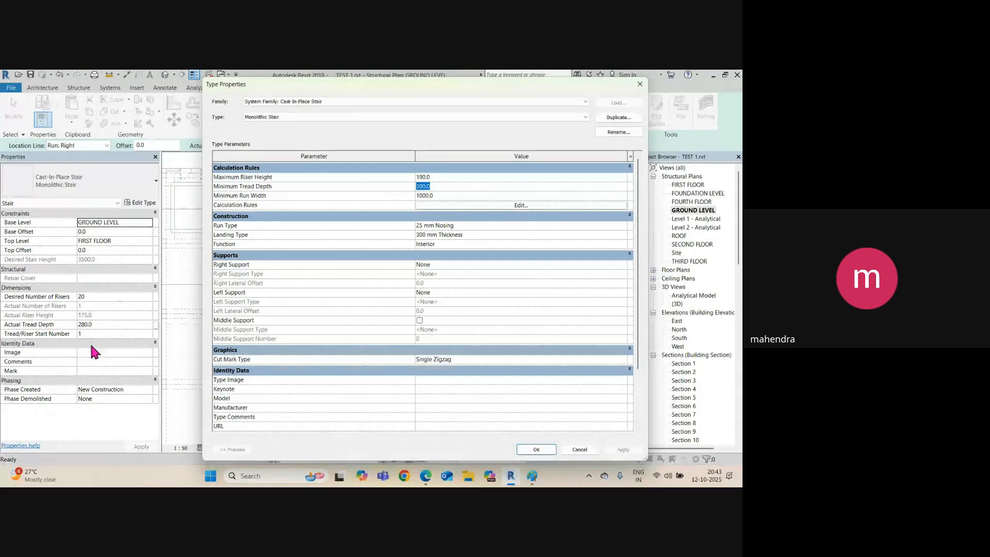
{"action": "left_click", "coordinate": [536, 451]}
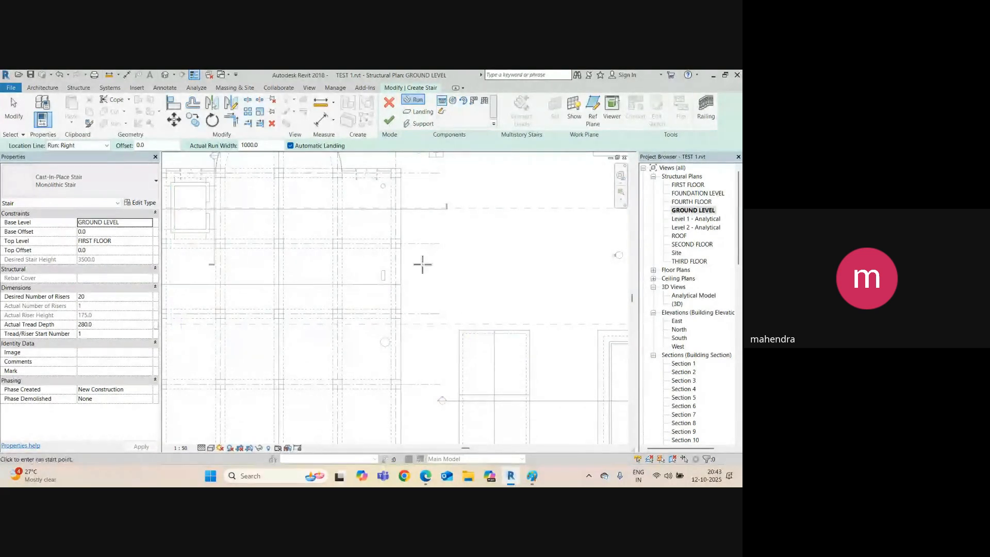
Draw a straight 20-riser stair run upward in the GROUND LEVEL plan and finish edit mode.
{"action": "scroll", "coordinate": [436, 295], "scroll_direction": "up", "scroll_amount": 3}
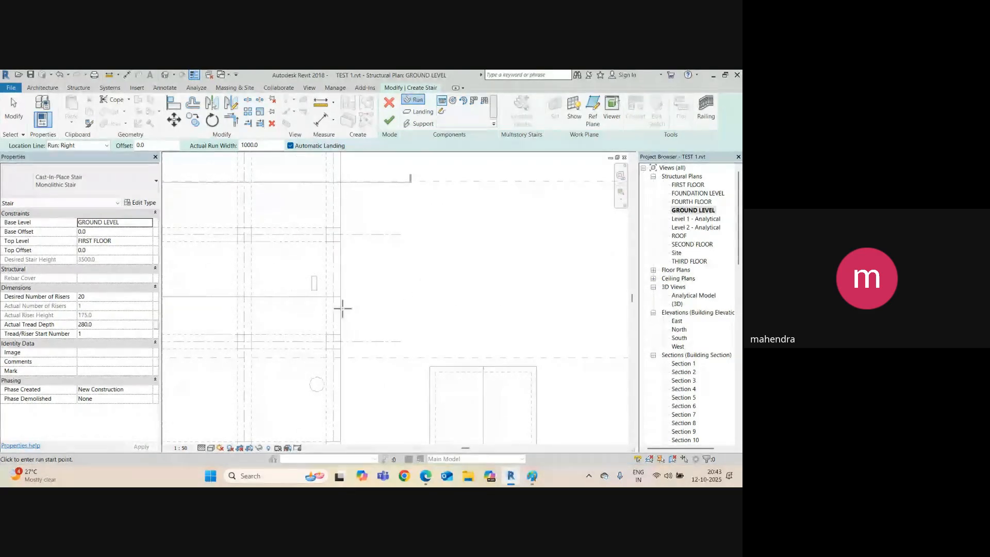
{"action": "scroll", "coordinate": [412, 279], "scroll_direction": "down", "scroll_amount": 2}
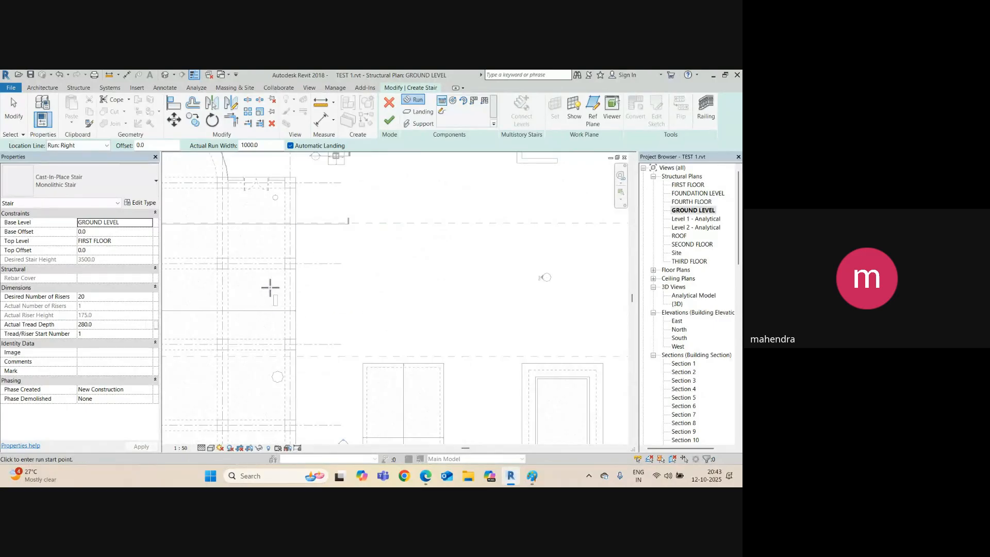
{"action": "left_click", "coordinate": [391, 333]}
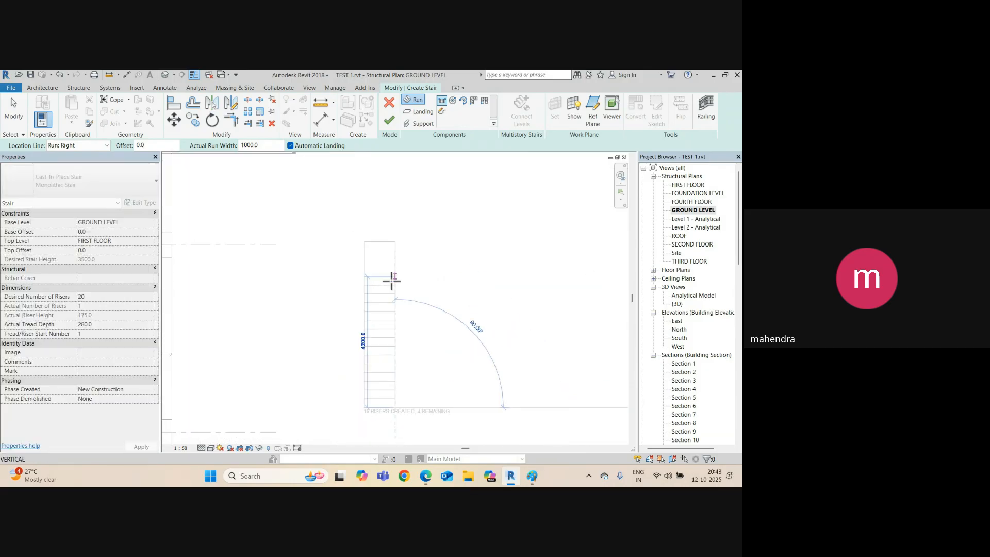
{"action": "middle_click_drag", "start_coordinate": [404, 294], "coordinate": [409, 258]}
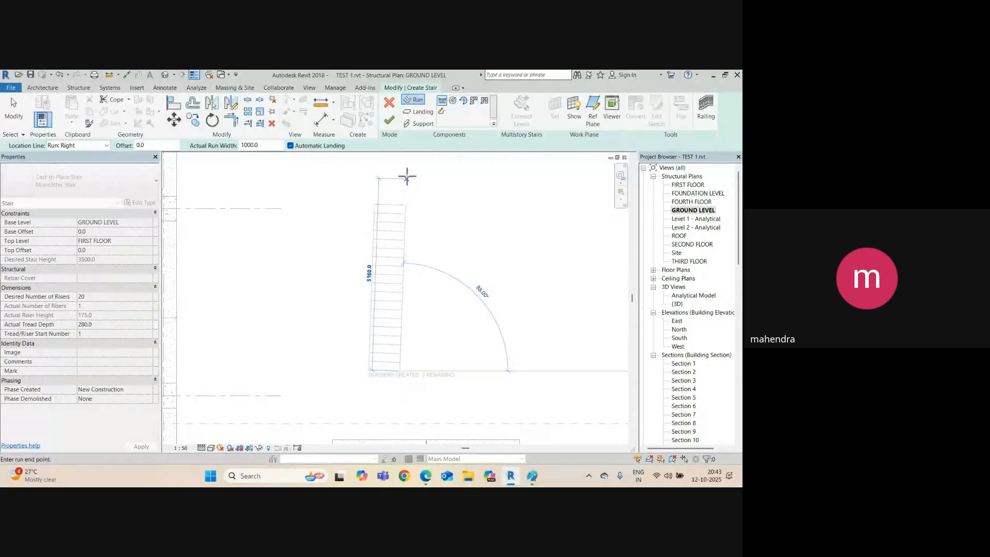
{"action": "left_click", "coordinate": [403, 174]}
{"action": "key", "text": "Escape"}
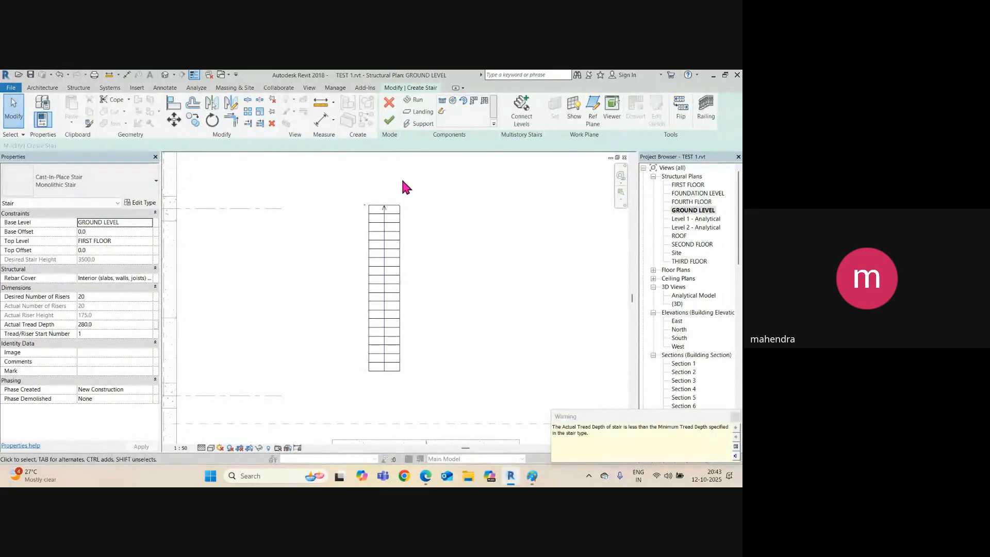
{"action": "scroll", "coordinate": [397, 373], "scroll_direction": "up", "scroll_amount": 2}
{"action": "scroll", "coordinate": [396, 373], "scroll_direction": "down", "scroll_amount": 1}
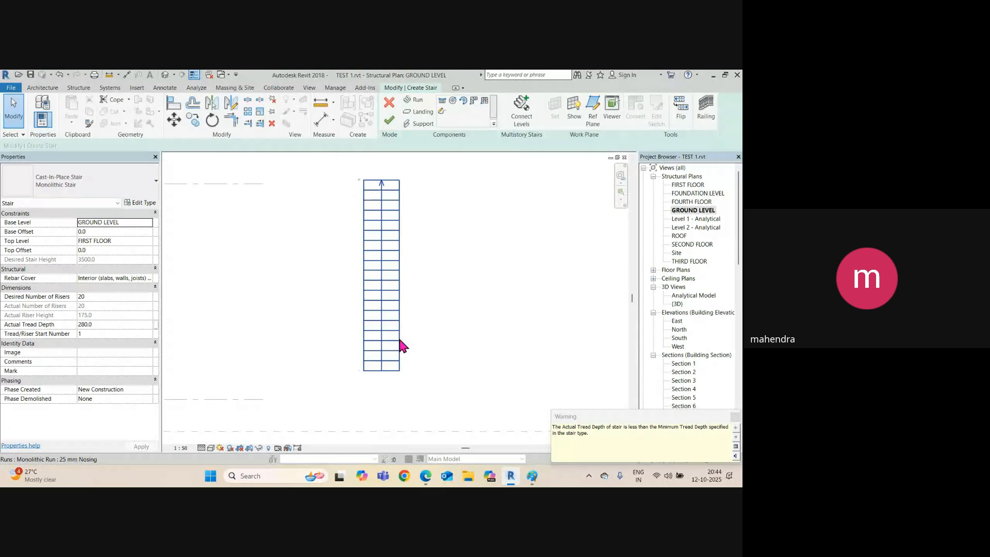
{"action": "left_click", "coordinate": [388, 120]}
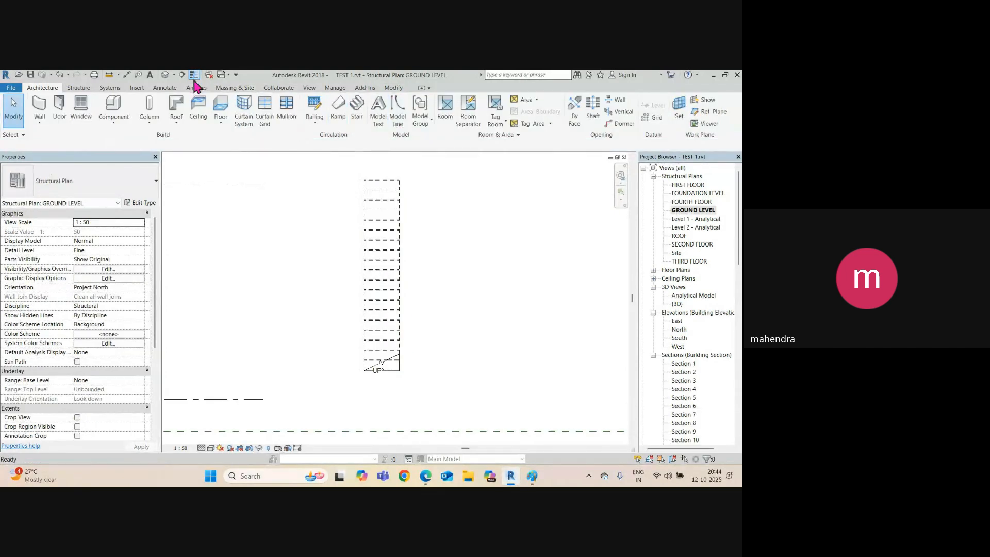
Switch to the default 3D view and zoom over the multi-storey concrete frame.
{"action": "left_click", "coordinate": [165, 76]}
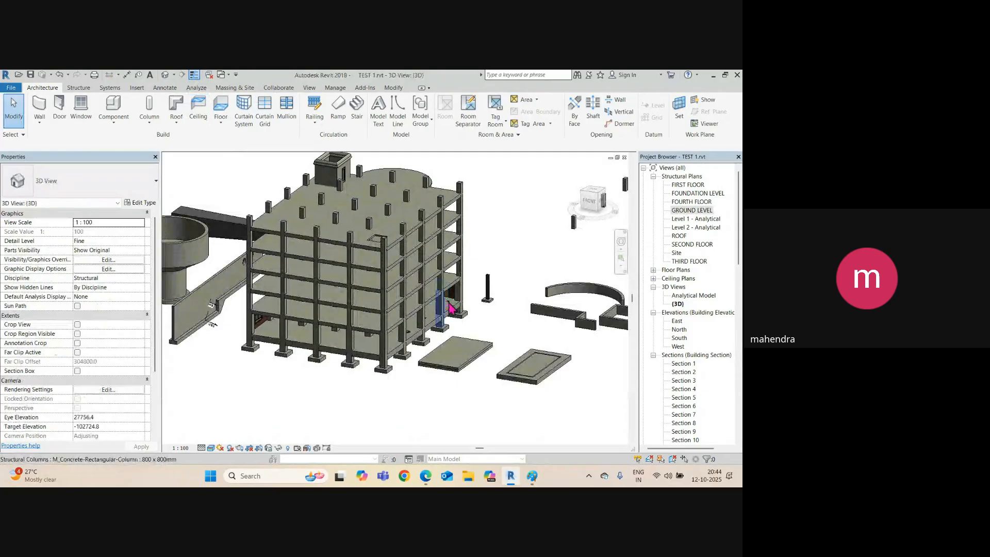
{"action": "scroll", "coordinate": [451, 309], "scroll_direction": "down", "scroll_amount": 2}
{"action": "scroll", "coordinate": [461, 322], "scroll_direction": "up", "scroll_amount": 3}
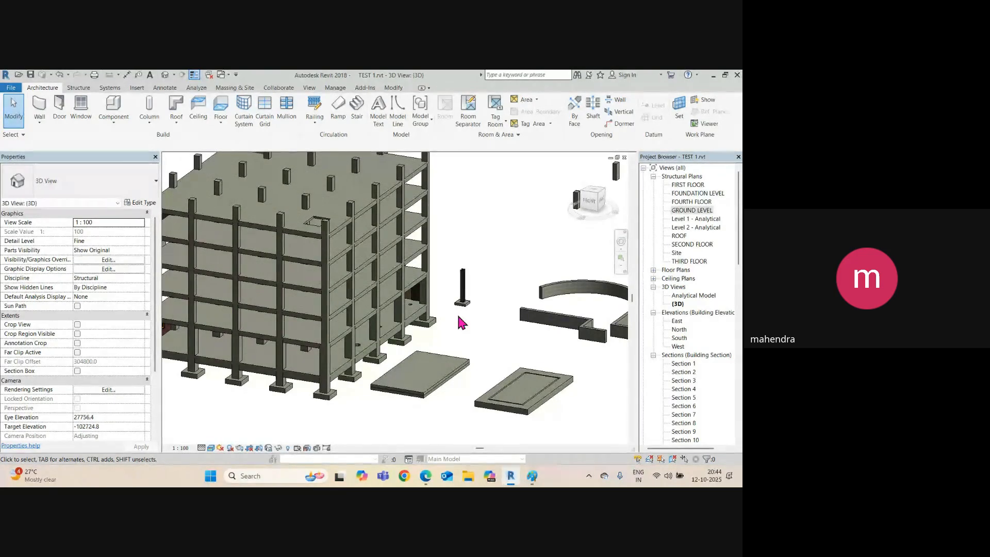
Turn on the Stairs model category in Visibility/Graphics (VG) so the stair shows in 3D.
{"action": "key", "text": "v"}
{"action": "key", "text": "g"}
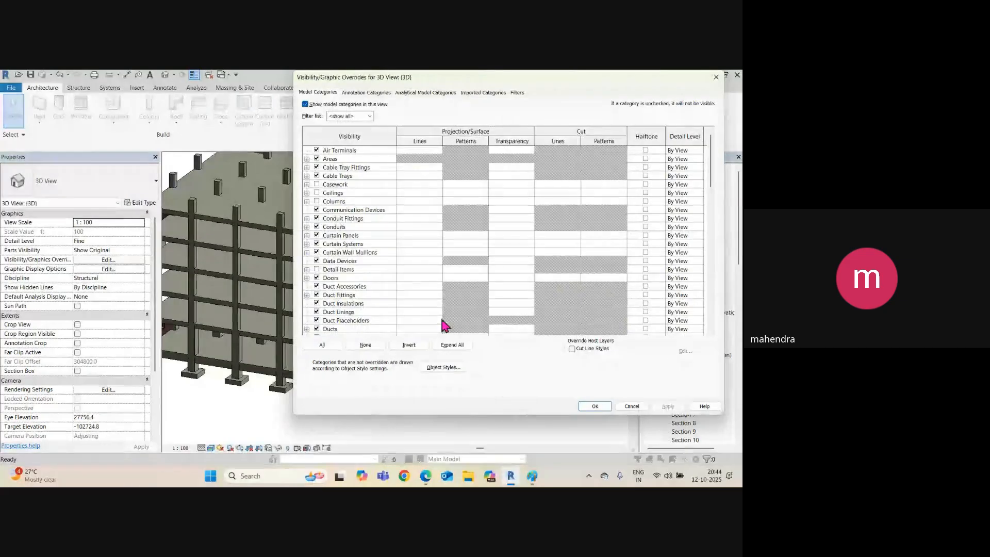
{"action": "left_click", "coordinate": [333, 253]}
{"action": "key", "text": "s"}
{"action": "scroll", "coordinate": [359, 318], "scroll_direction": "down", "scroll_amount": 1}
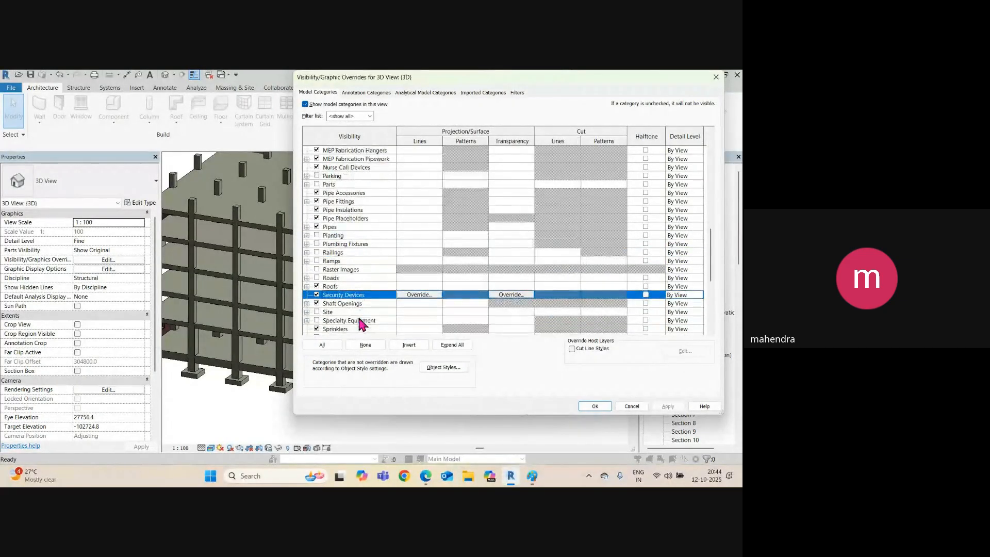
{"action": "scroll", "coordinate": [374, 313], "scroll_direction": "down", "scroll_amount": 2}
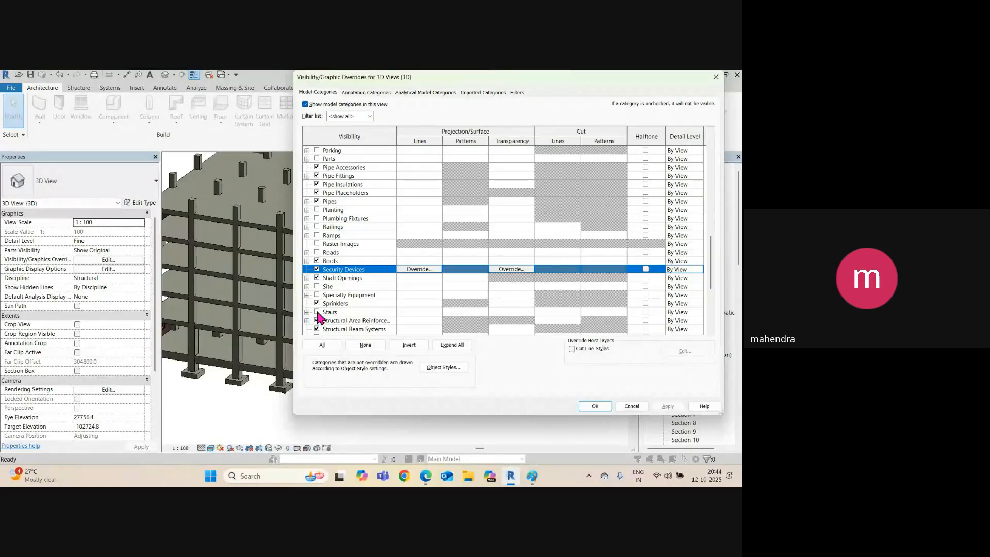
{"action": "left_click", "coordinate": [317, 312]}
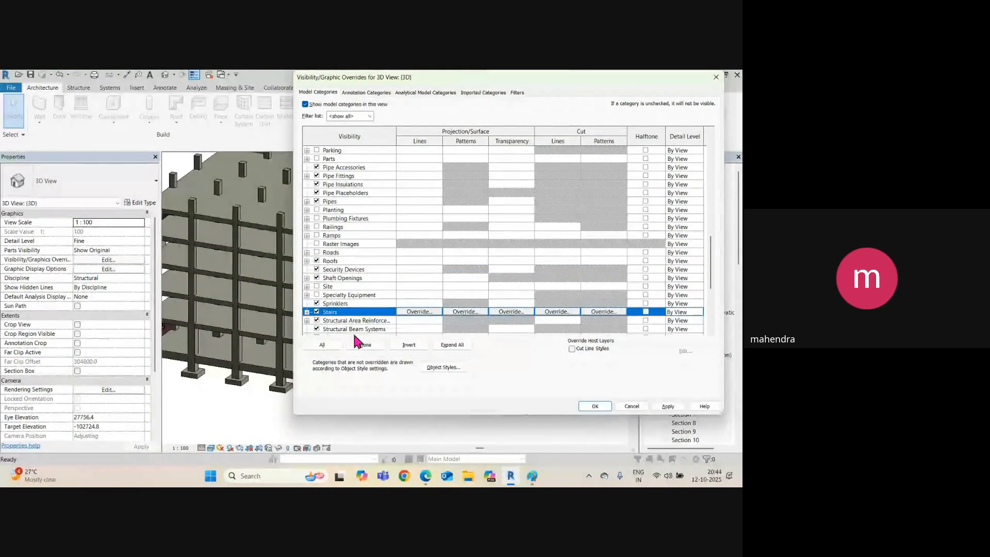
{"action": "left_click", "coordinate": [667, 406]}
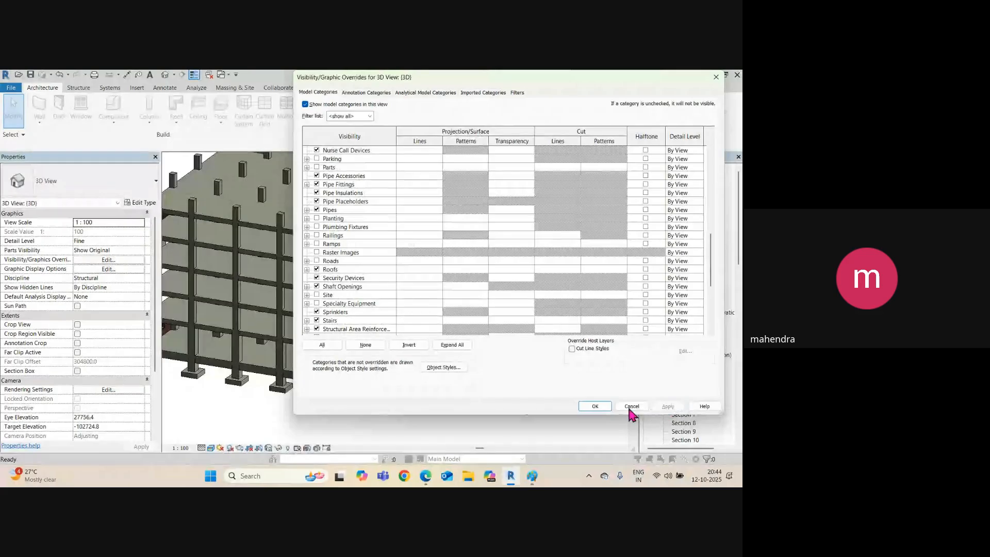
{"action": "left_click", "coordinate": [595, 407]}
{"action": "scroll", "coordinate": [462, 353], "scroll_direction": "up", "scroll_amount": 5}
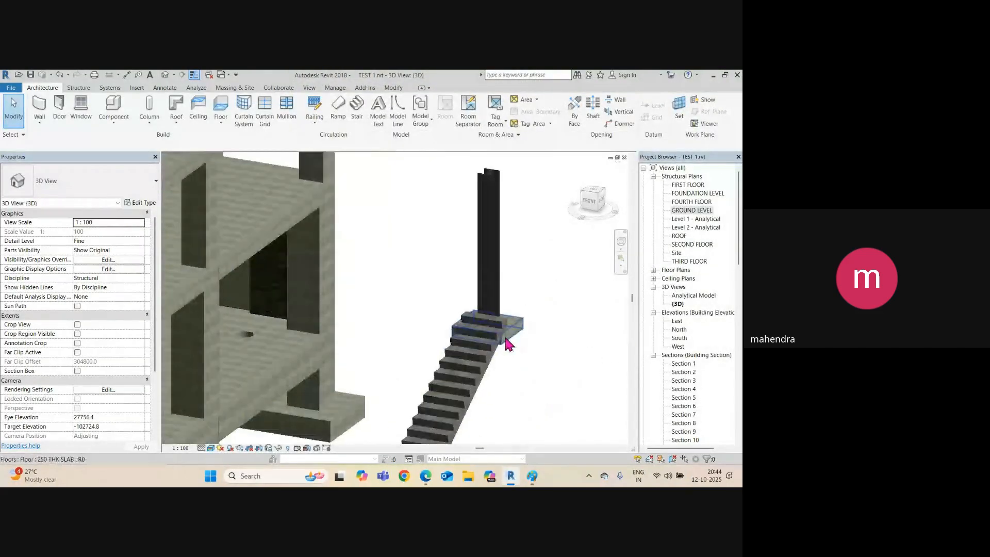
Inspect the new stair beside the slab in 3D, then switch to the GROUND LEVEL plan.
{"action": "left_click", "coordinate": [501, 332]}
{"action": "scroll", "coordinate": [503, 356], "scroll_direction": "up", "scroll_amount": 6}
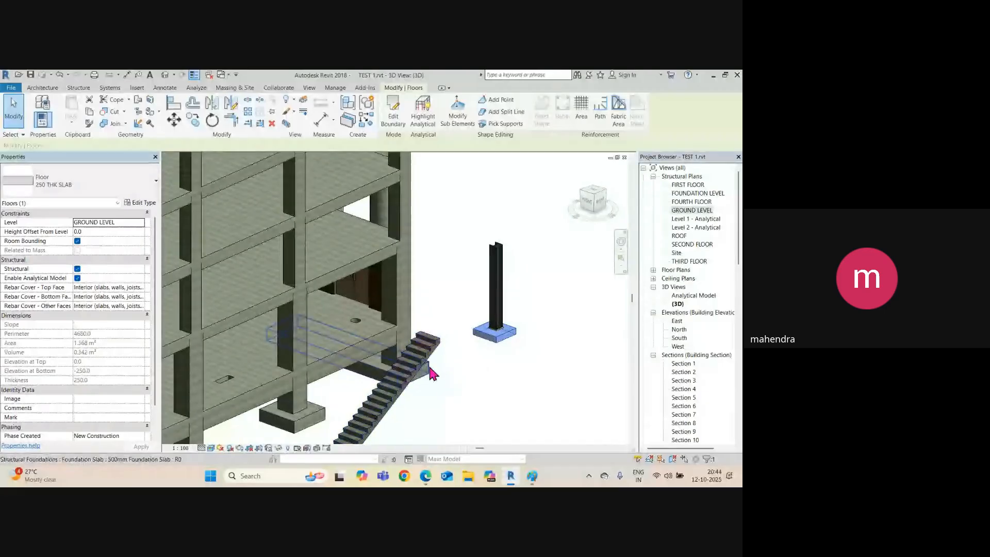
{"action": "left_click", "coordinate": [425, 354]}
{"action": "scroll", "coordinate": [425, 354], "scroll_direction": "down", "scroll_amount": 3}
{"action": "middle_click_drag", "start_coordinate": [425, 354], "coordinate": [444, 371], "text": "shift"}
{"action": "scroll", "coordinate": [409, 384], "scroll_direction": "up", "scroll_amount": 3}
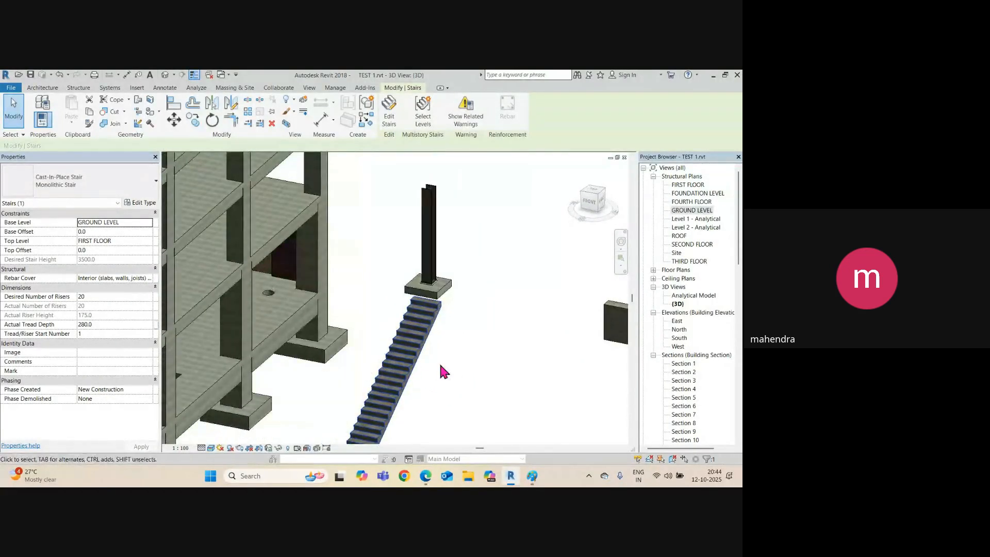
{"action": "key", "text": "ctrl+Tab"}
{"action": "scroll", "coordinate": [431, 335], "scroll_direction": "down", "scroll_amount": 1}
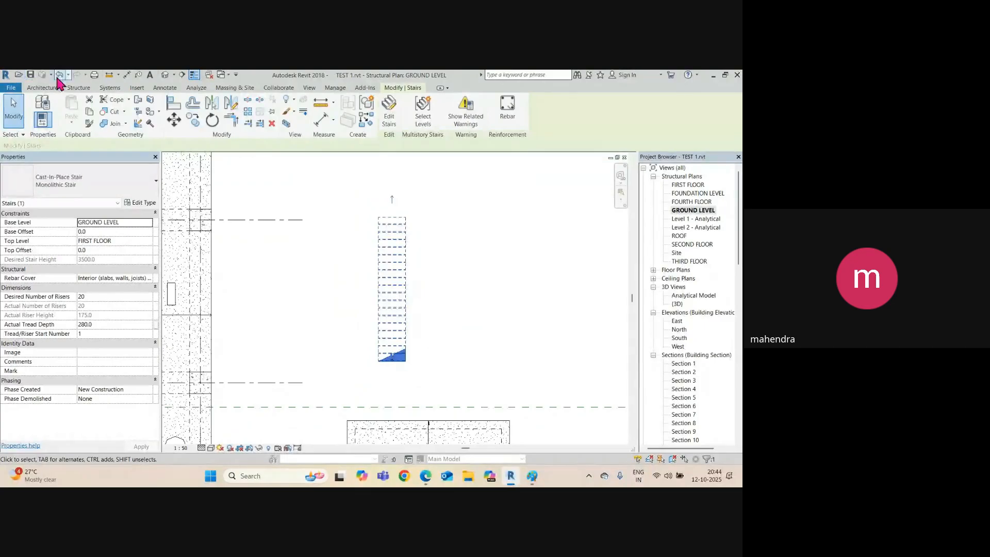
Draw Section 13 lengthwise across the stair and open its section view.
{"action": "left_click", "coordinate": [182, 74]}
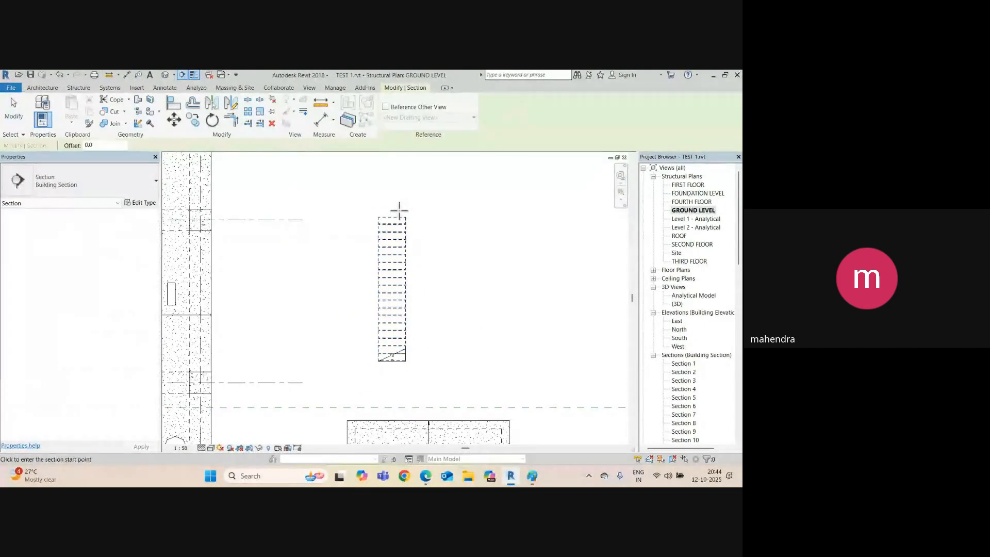
{"action": "left_click", "coordinate": [390, 203]}
{"action": "left_click", "coordinate": [391, 383]}
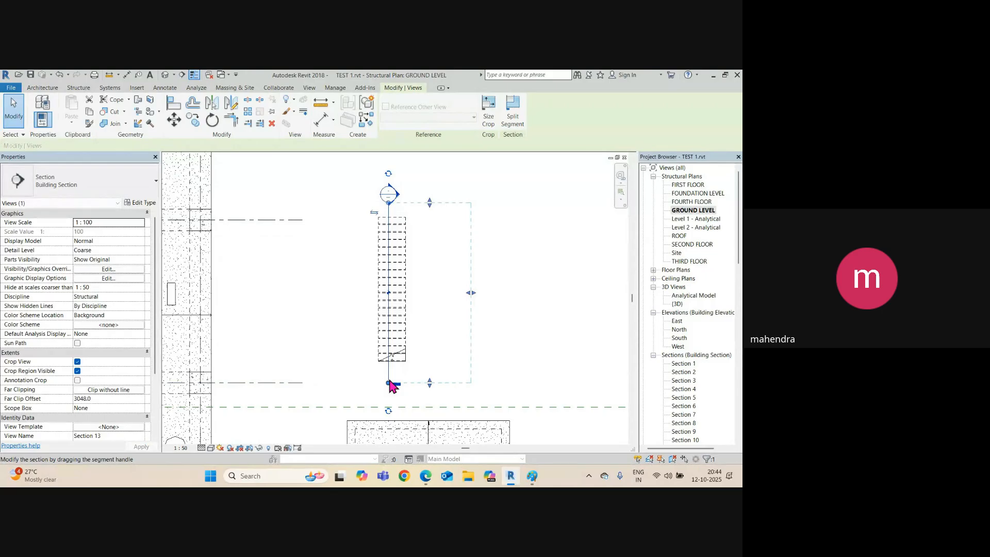
{"action": "right_click", "coordinate": [391, 382]}
{"action": "left_click", "coordinate": [420, 187]}
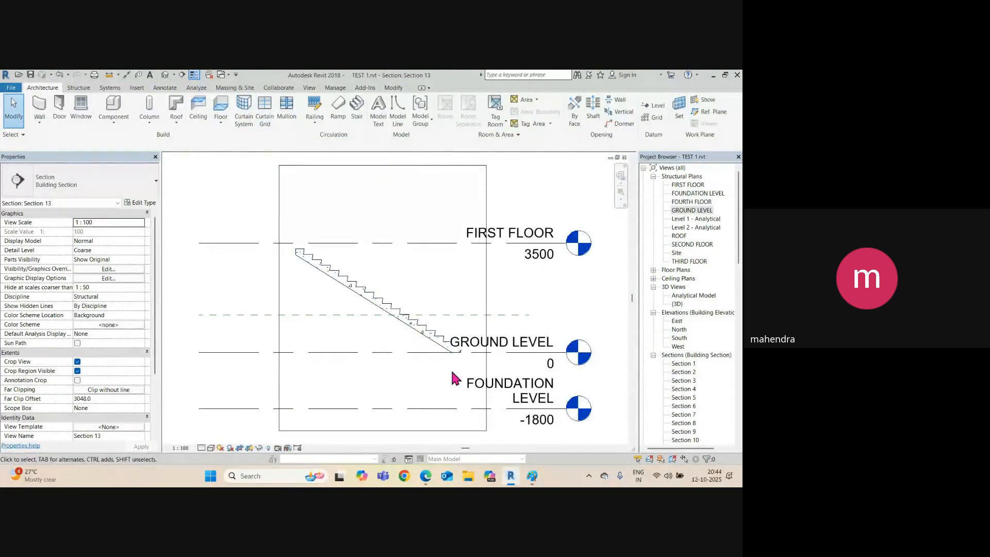
Extend the GROUND LEVEL line rightward, inspect the stair's stepped flight, then return to default 3D.
{"action": "left_click", "coordinate": [479, 327]}
{"action": "left_click_drag", "start_coordinate": [516, 330], "coordinate": [553, 330]}
{"action": "scroll", "coordinate": [423, 327], "scroll_direction": "up", "scroll_amount": 3}
{"action": "middle_click_drag", "start_coordinate": [526, 343], "coordinate": [457, 340]}
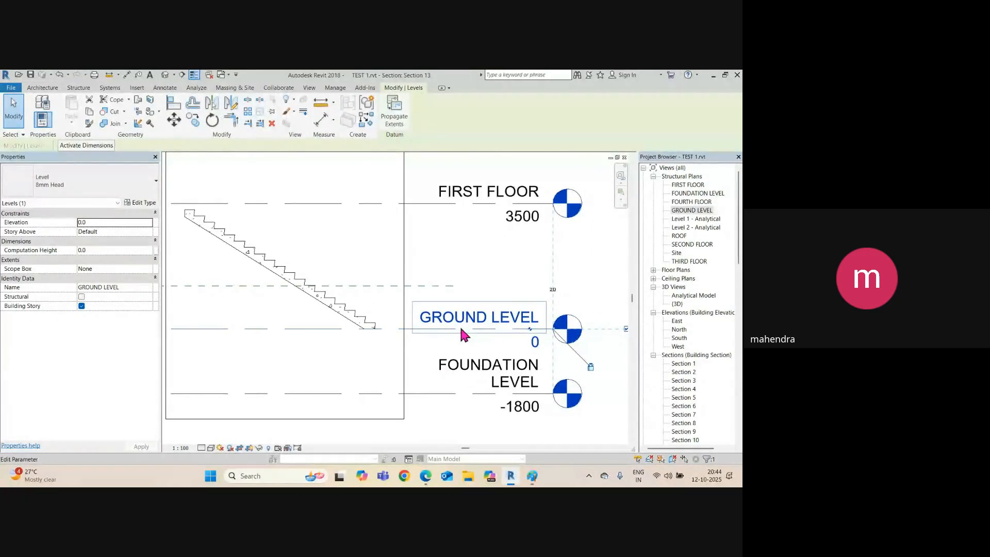
{"action": "scroll", "coordinate": [460, 324], "scroll_direction": "down", "scroll_amount": 1}
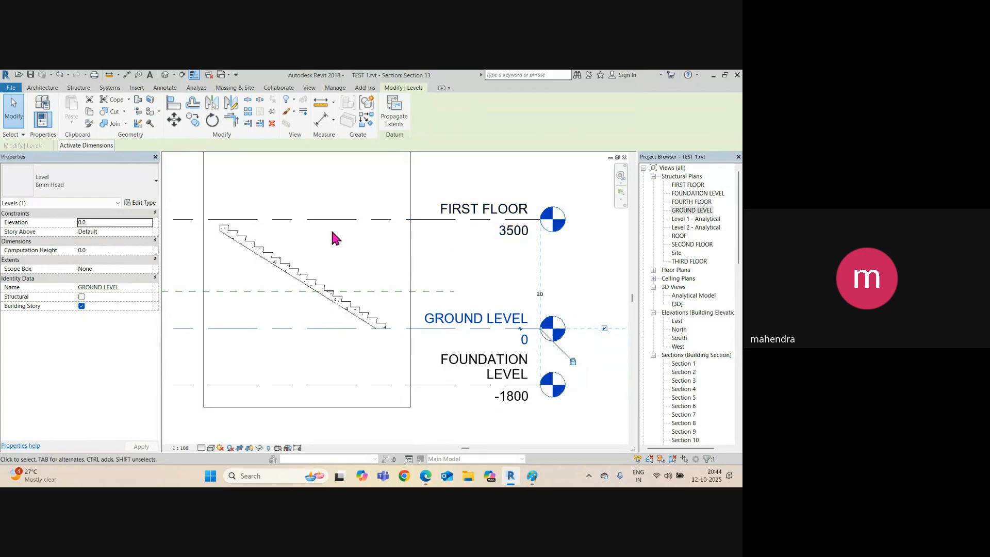
{"action": "scroll", "coordinate": [222, 228], "scroll_direction": "up", "scroll_amount": 2}
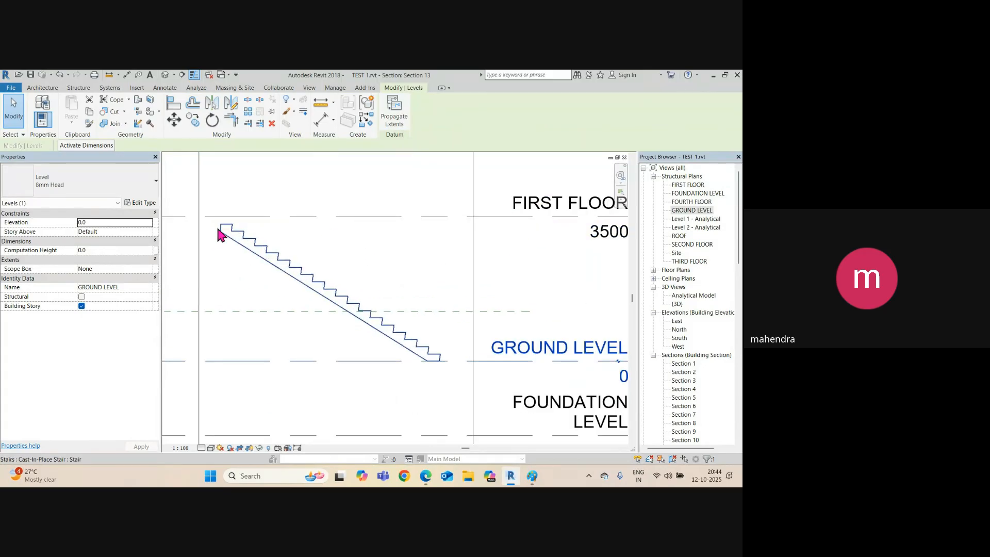
{"action": "scroll", "coordinate": [424, 231], "scroll_direction": "down", "scroll_amount": 2}
{"action": "scroll", "coordinate": [259, 232], "scroll_direction": "up", "scroll_amount": 4}
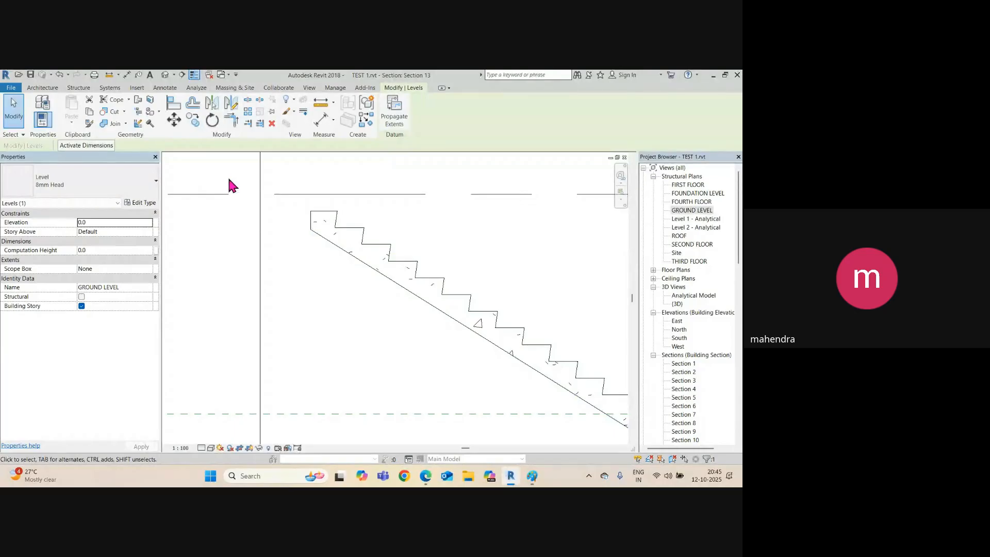
{"action": "scroll", "coordinate": [294, 211], "scroll_direction": "down", "scroll_amount": 2}
{"action": "left_click", "coordinate": [183, 74]}
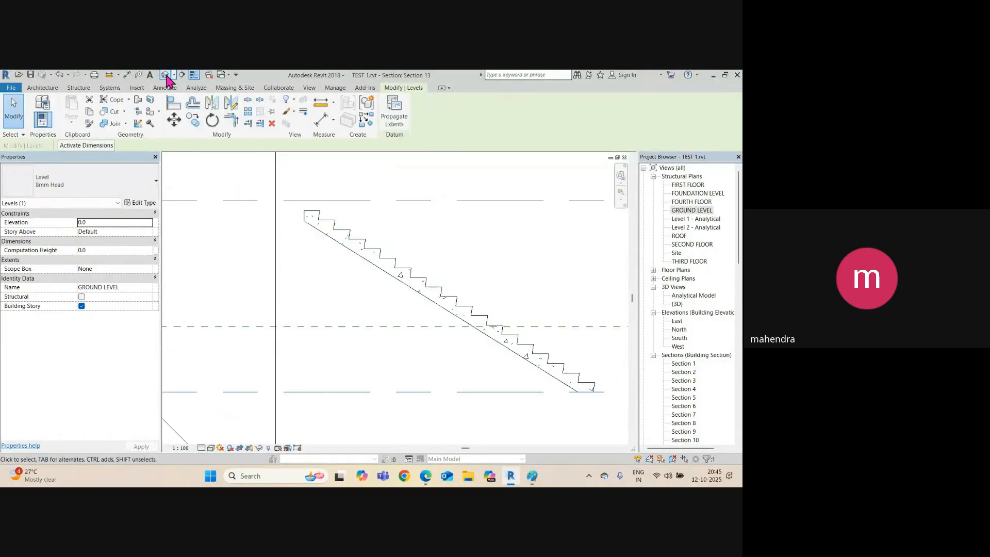
Begin editing the straight stair and switch to the FIRST FLOOR structural plan.
{"action": "left_click", "coordinate": [423, 308]}
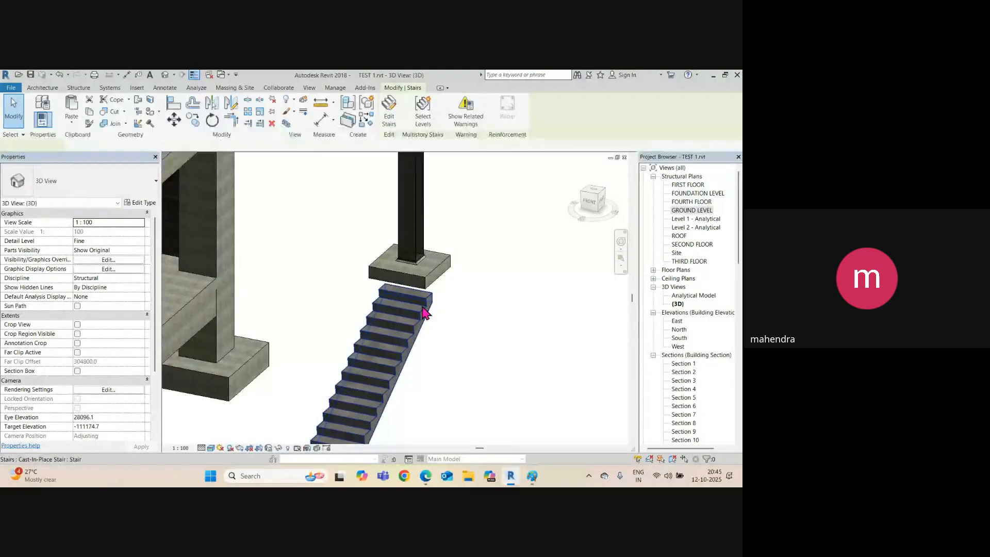
{"action": "middle_click_drag", "start_coordinate": [424, 308], "coordinate": [407, 400], "text": "shift"}
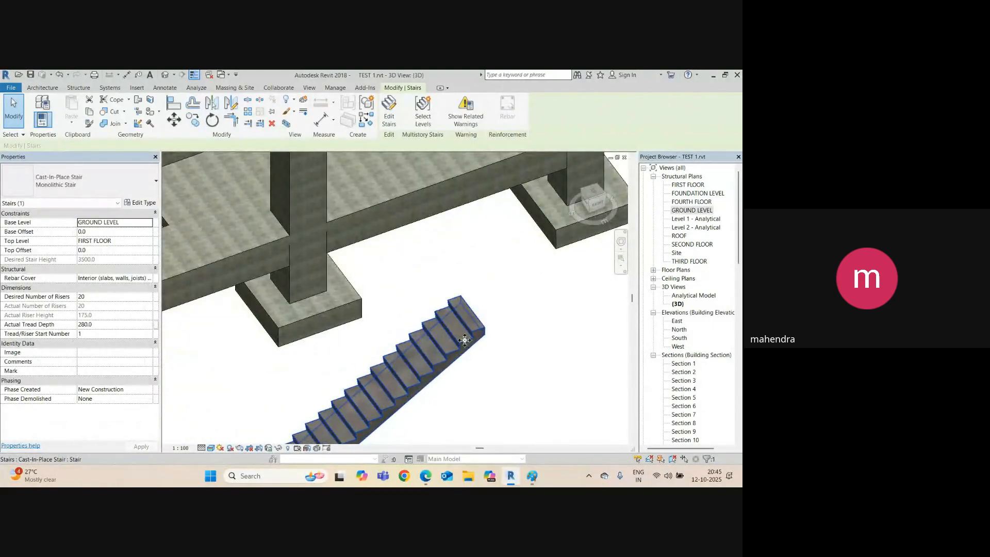
{"action": "left_click", "coordinate": [391, 110]}
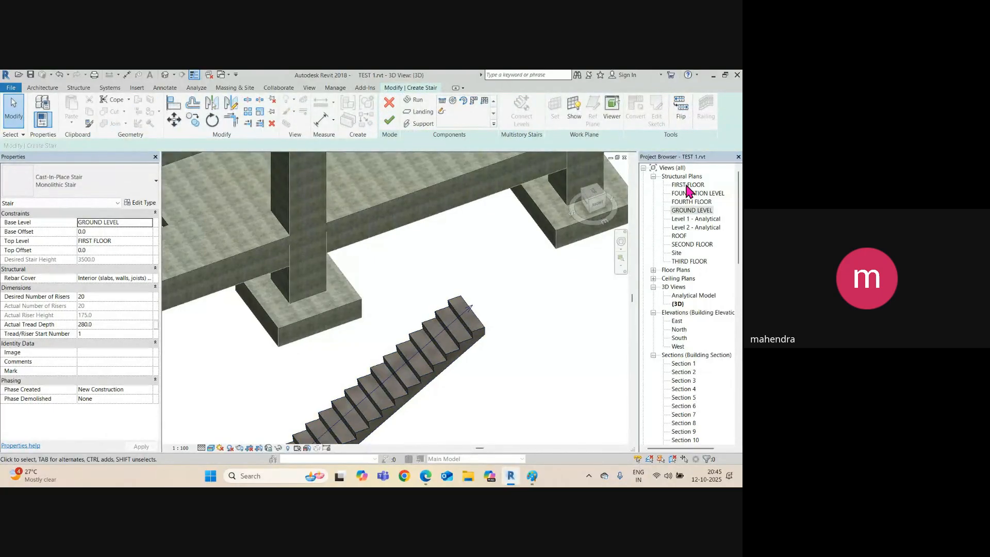
{"action": "double_click", "coordinate": [687, 185]}
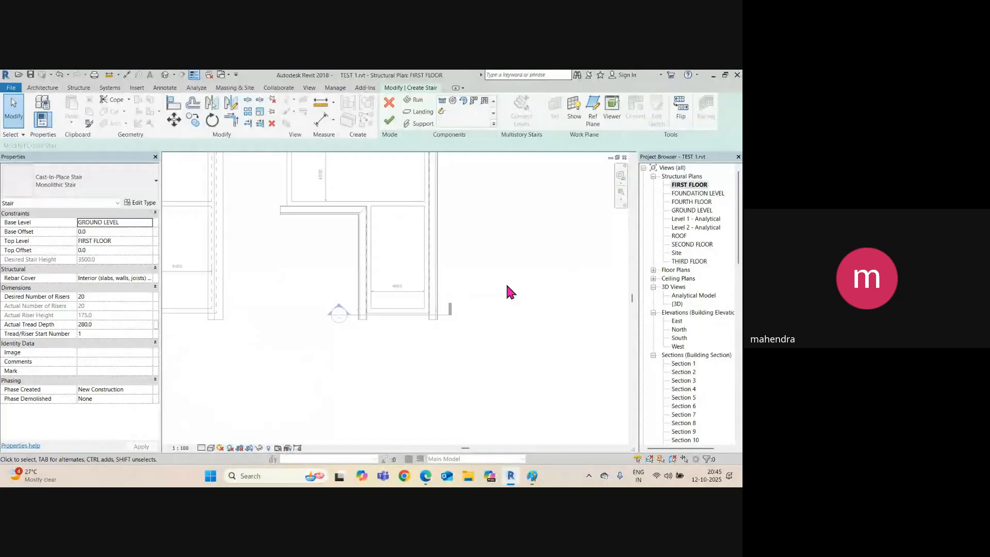
{"action": "scroll", "coordinate": [510, 292], "scroll_direction": "down", "scroll_amount": 8}
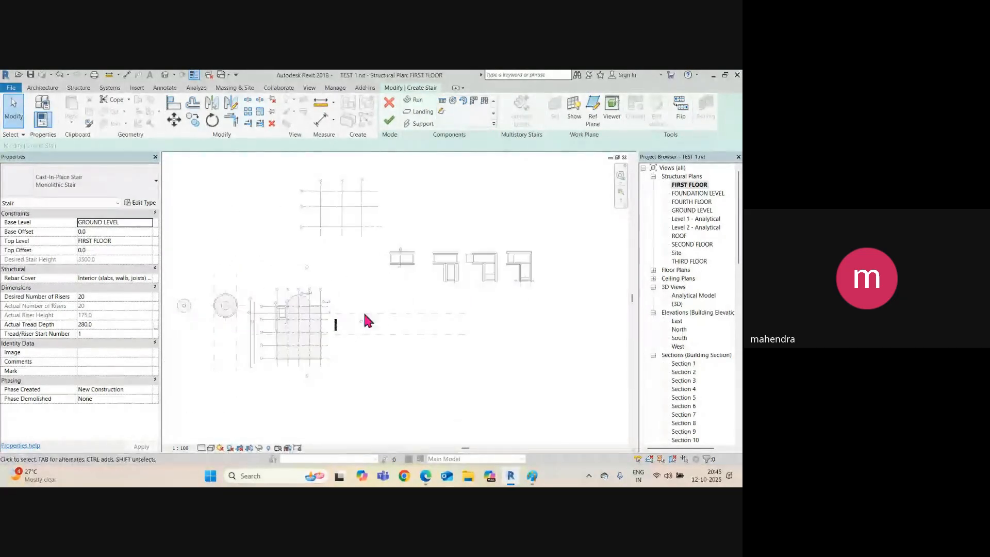
{"action": "scroll", "coordinate": [356, 328], "scroll_direction": "up", "scroll_amount": 6}
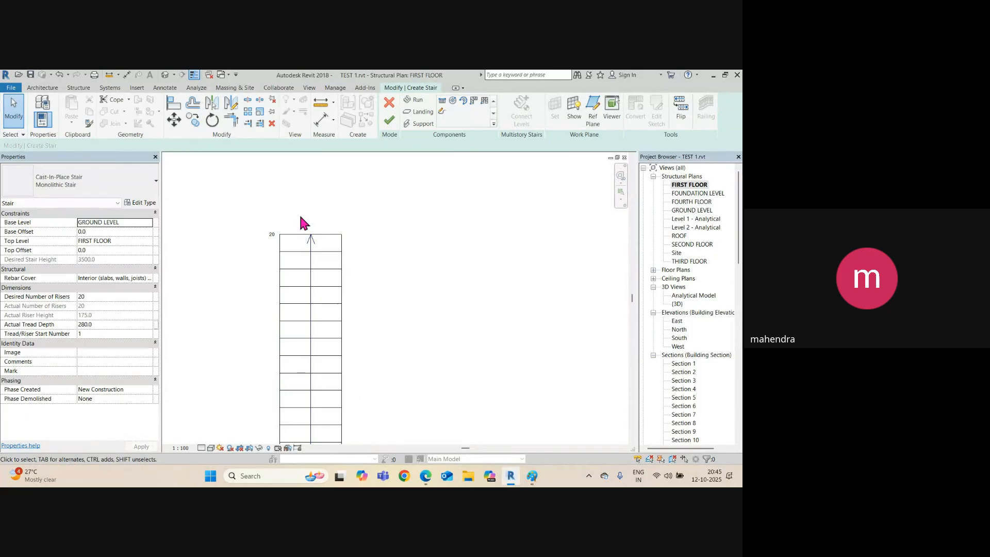
{"action": "scroll", "coordinate": [297, 247], "scroll_direction": "up", "scroll_amount": 2}
Sketch a rectangular landing boundary above the top of the stair run.
{"action": "left_click", "coordinate": [420, 111]}
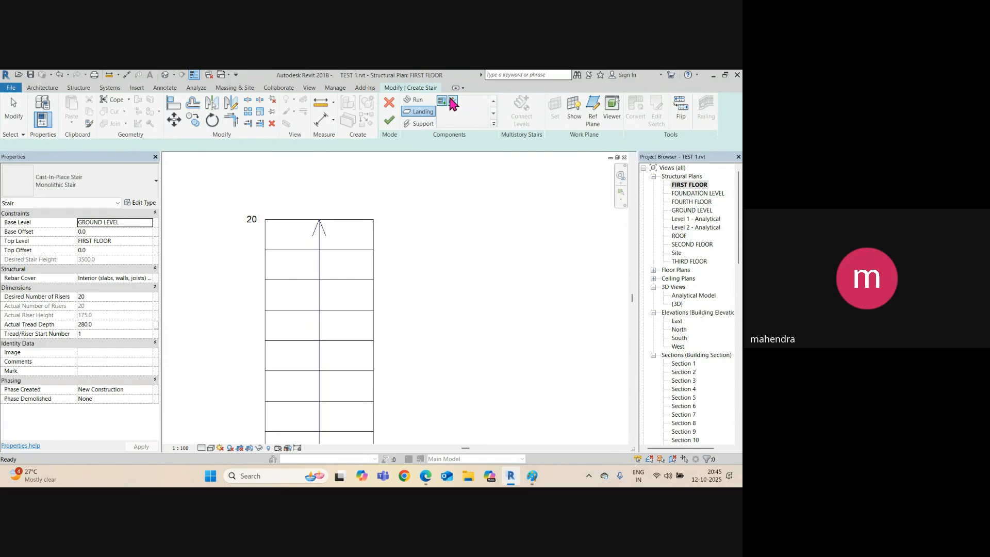
{"action": "left_click", "coordinate": [453, 104]}
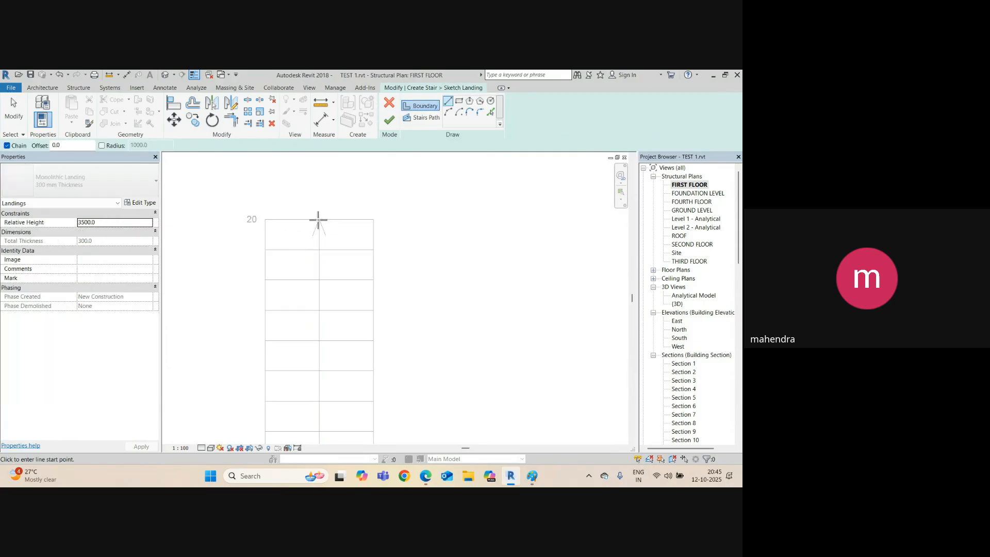
{"action": "left_click", "coordinate": [459, 101]}
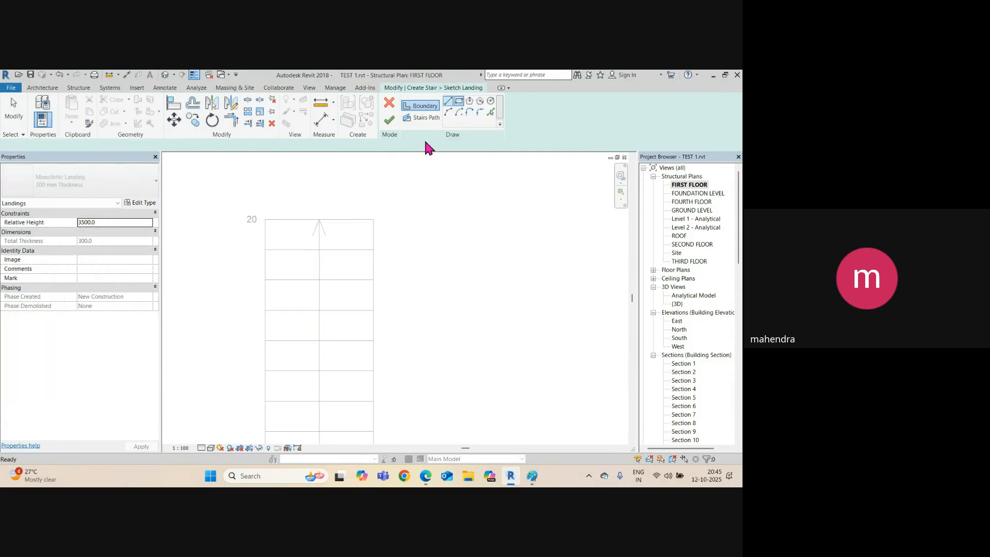
{"action": "left_click", "coordinate": [265, 219]}
{"action": "middle_click_drag", "start_coordinate": [354, 167], "coordinate": [404, 261]}
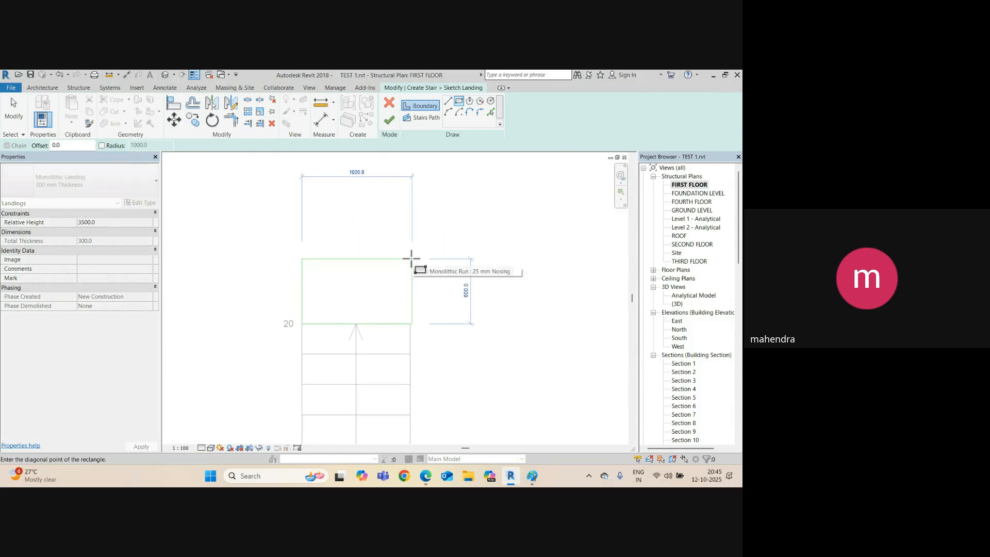
{"action": "left_click", "coordinate": [412, 259]}
{"action": "key", "text": "Escape"}
{"action": "key", "text": "Escape"}
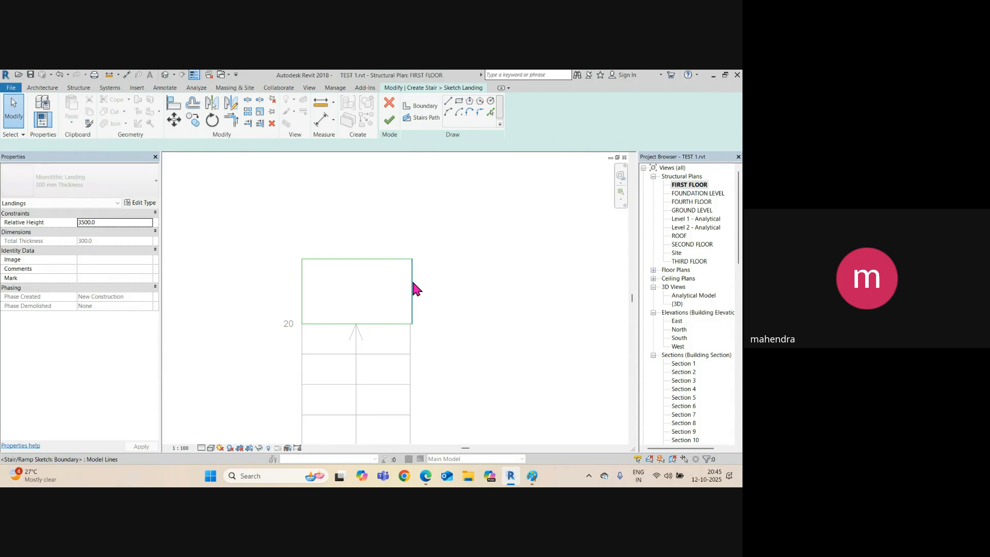
Size the landing to 1000 × 1000 and finish both the landing and stair edits.
{"action": "left_click", "coordinate": [380, 353]}
{"action": "left_click", "coordinate": [356, 353]}
{"action": "type", "text": "100"}
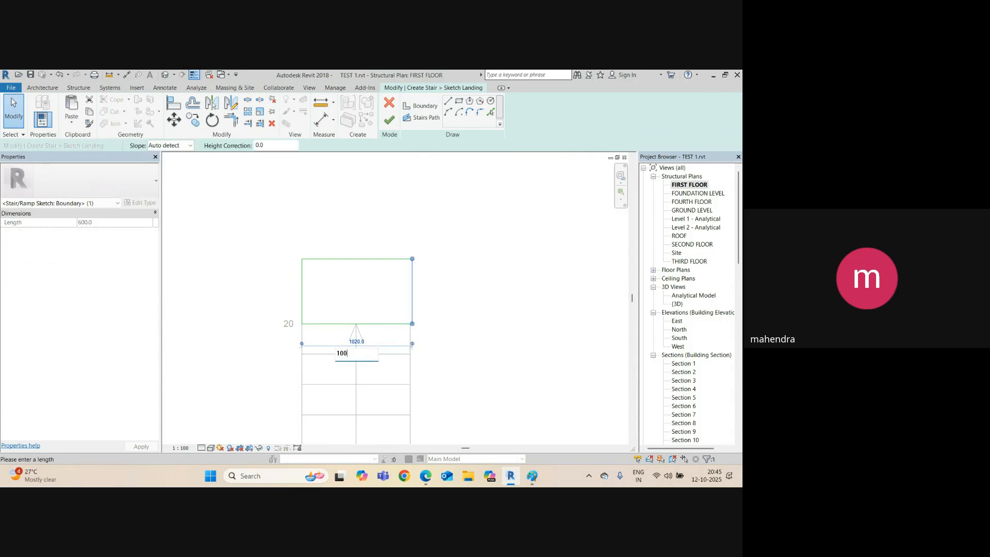
{"action": "type", "text": "0"}
{"action": "key", "text": "Return"}
{"action": "left_click", "coordinate": [317, 279]}
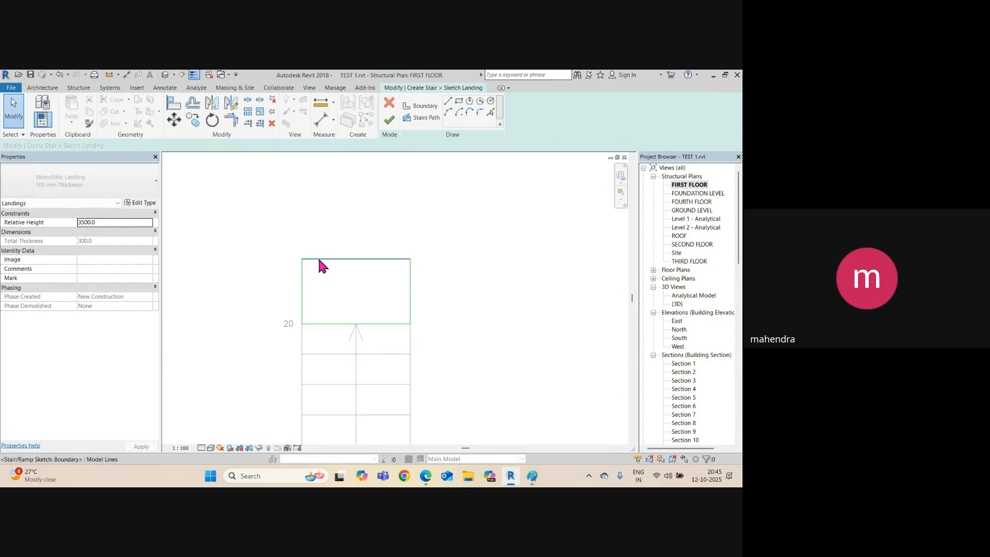
{"action": "left_click", "coordinate": [317, 258]}
{"action": "left_click", "coordinate": [427, 292]}
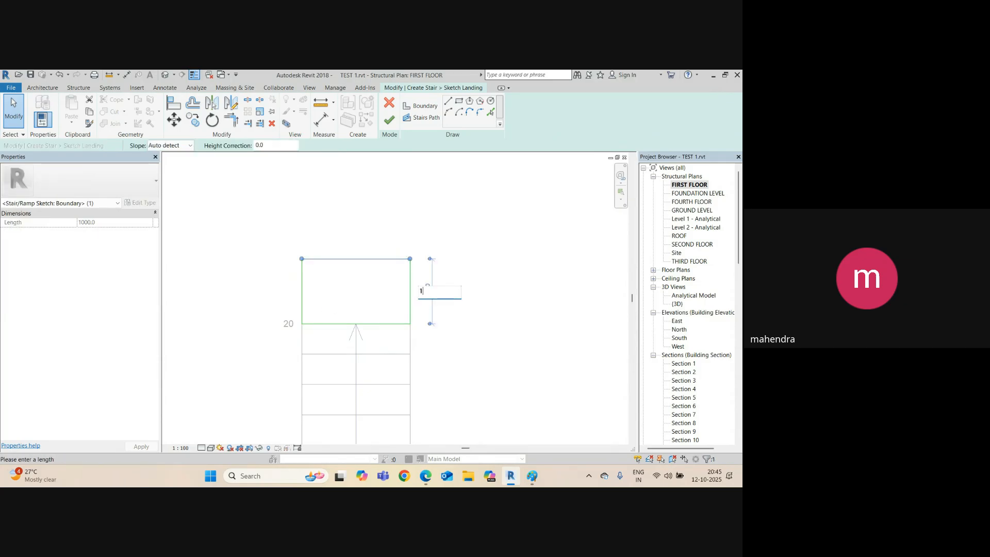
{"action": "type", "text": "1000"}
{"action": "key", "text": "Return"}
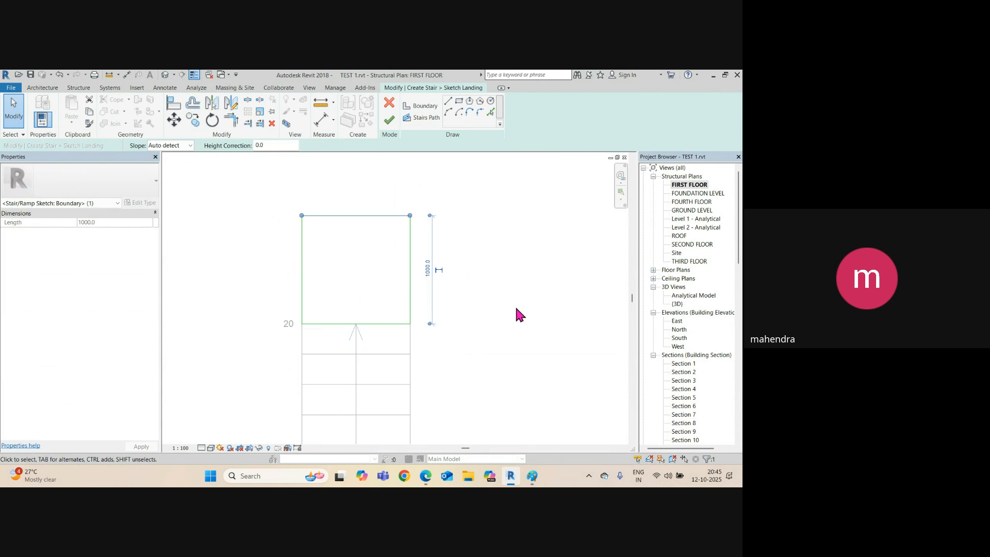
{"action": "left_click", "coordinate": [516, 312]}
{"action": "left_click", "coordinate": [389, 120]}
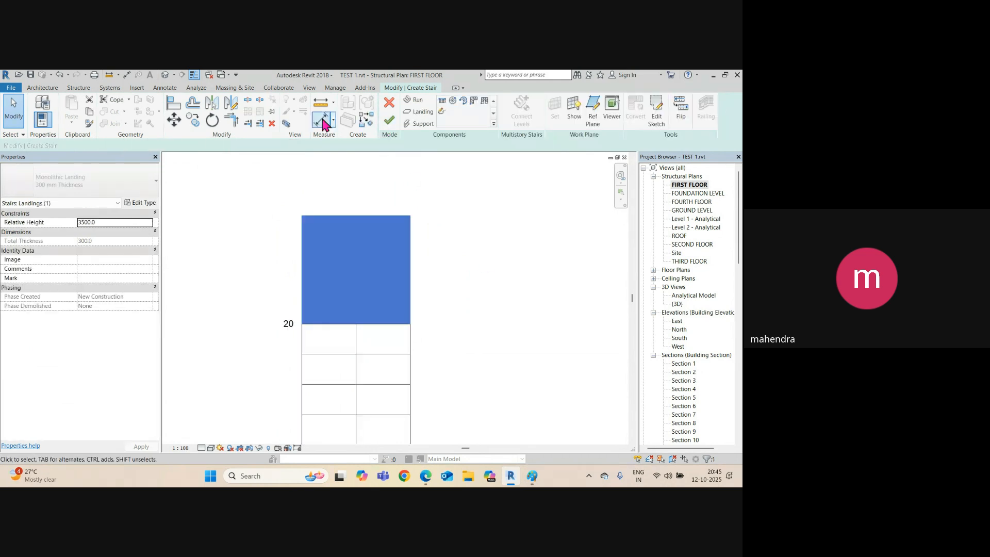
{"action": "left_click", "coordinate": [391, 120]}
Inspect the stair and its new landing in 3D, then return to the FIRST FLOOR plan.
{"action": "left_click", "coordinate": [166, 77]}
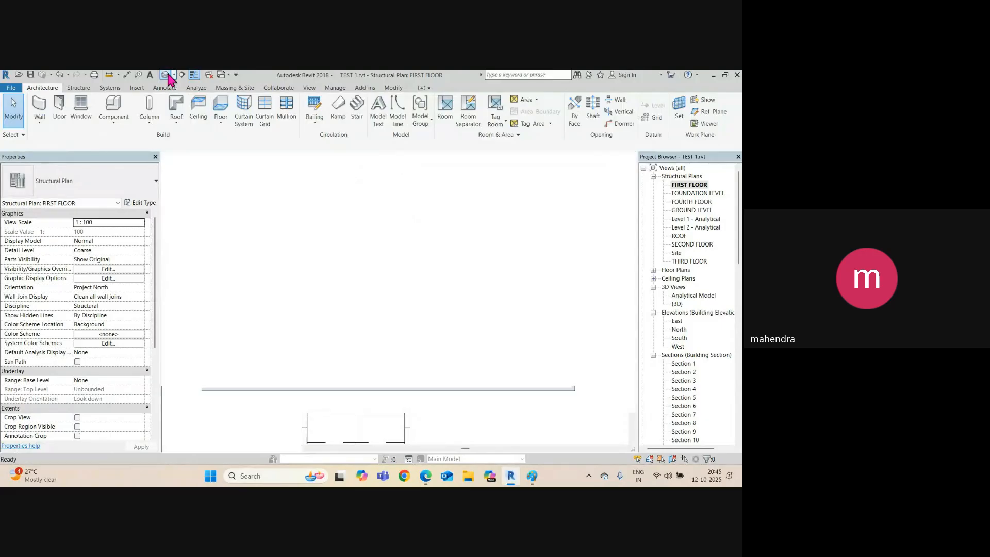
{"action": "scroll", "coordinate": [396, 283], "scroll_direction": "down", "scroll_amount": 2}
{"action": "middle_click_drag", "start_coordinate": [495, 320], "coordinate": [479, 278]}
{"action": "scroll", "coordinate": [454, 236], "scroll_direction": "up", "scroll_amount": 2}
{"action": "left_click", "coordinate": [466, 233]}
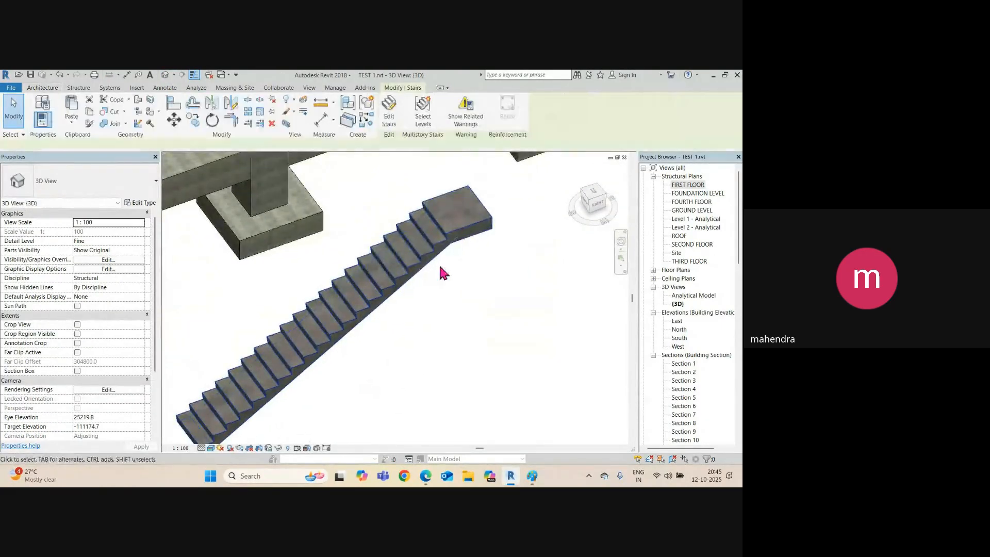
{"action": "scroll", "coordinate": [438, 272], "scroll_direction": "down", "scroll_amount": 3}
{"action": "middle_click_drag", "start_coordinate": [442, 336], "coordinate": [404, 322], "text": "shift"}
{"action": "scroll", "coordinate": [407, 330], "scroll_direction": "up", "scroll_amount": 2}
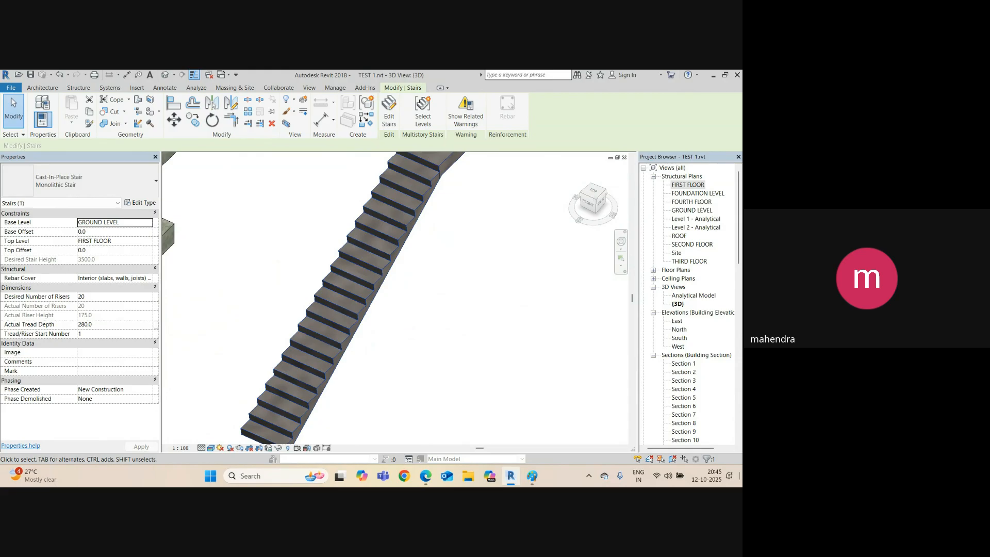
{"action": "scroll", "coordinate": [360, 385], "scroll_direction": "down", "scroll_amount": 2}
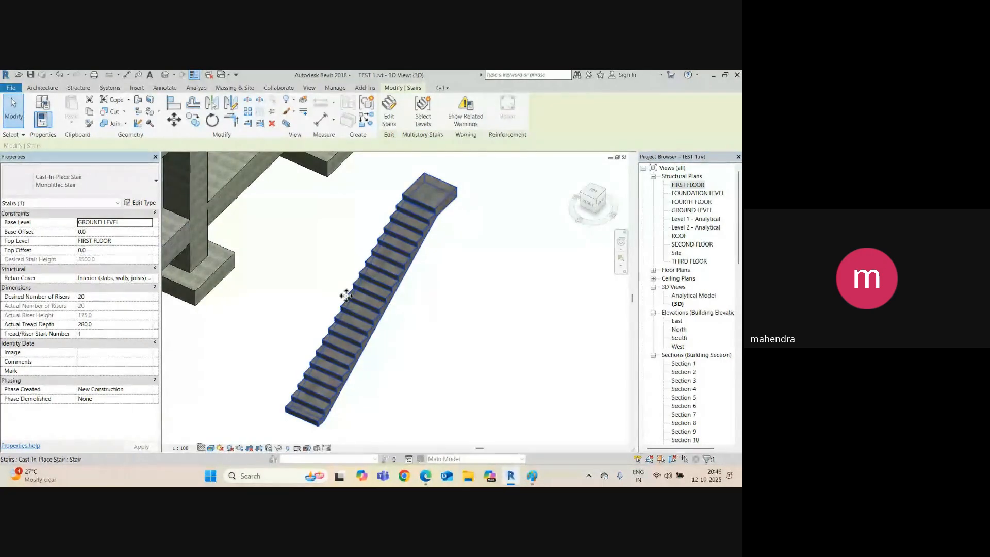
{"action": "scroll", "coordinate": [281, 273], "scroll_direction": "down", "scroll_amount": 3}
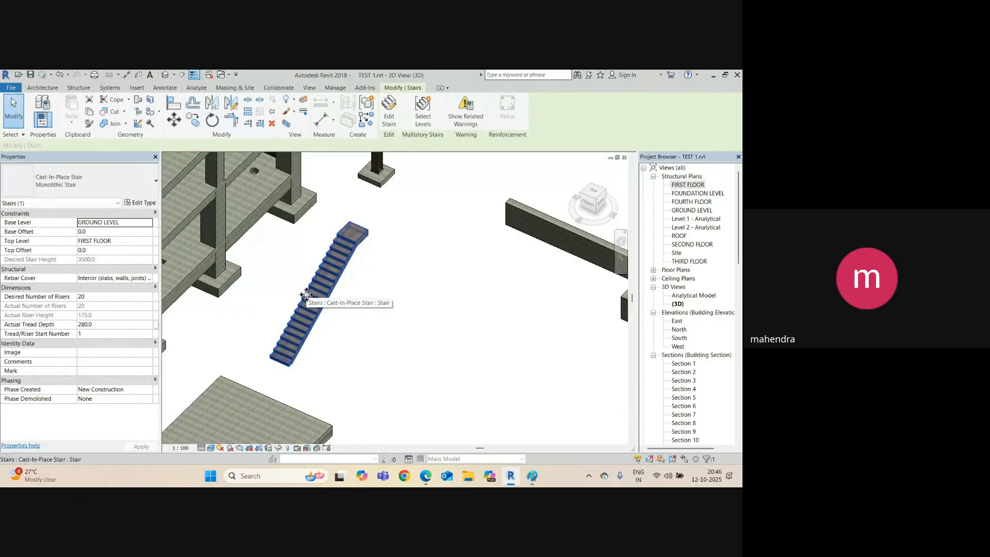
{"action": "key", "text": "ctrl+Tab"}
{"action": "scroll", "coordinate": [338, 285], "scroll_direction": "down", "scroll_amount": 4}
Start a new stair on the first-floor plan, then cancel it.
{"action": "middle_click_drag", "start_coordinate": [401, 335], "coordinate": [432, 264]}
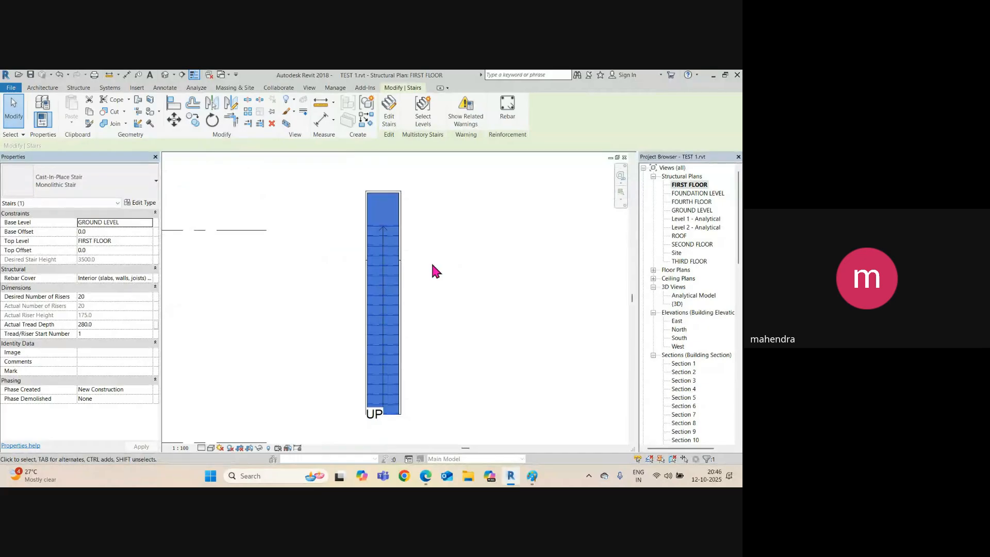
{"action": "left_click", "coordinate": [432, 265]}
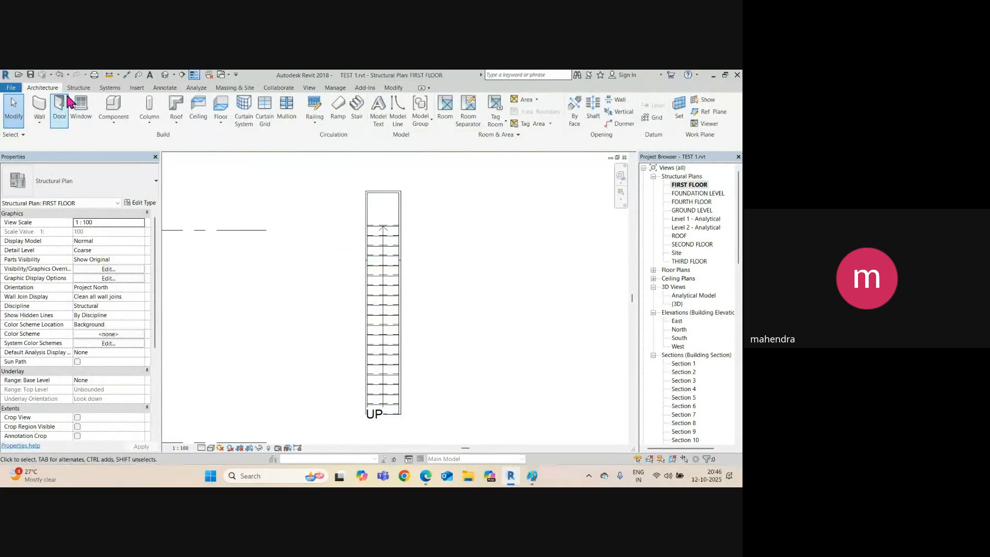
{"action": "left_click", "coordinate": [76, 89]}
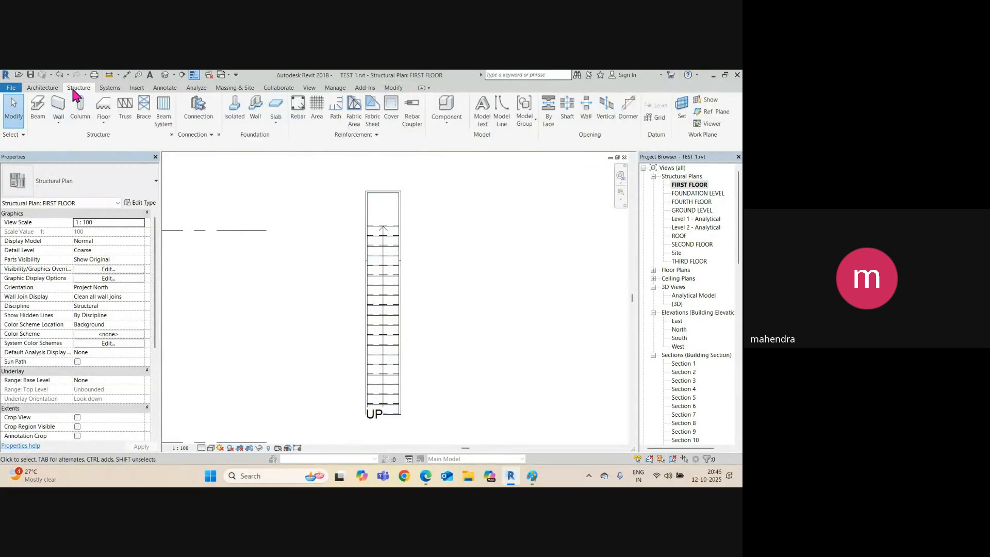
{"action": "left_click", "coordinate": [43, 88]}
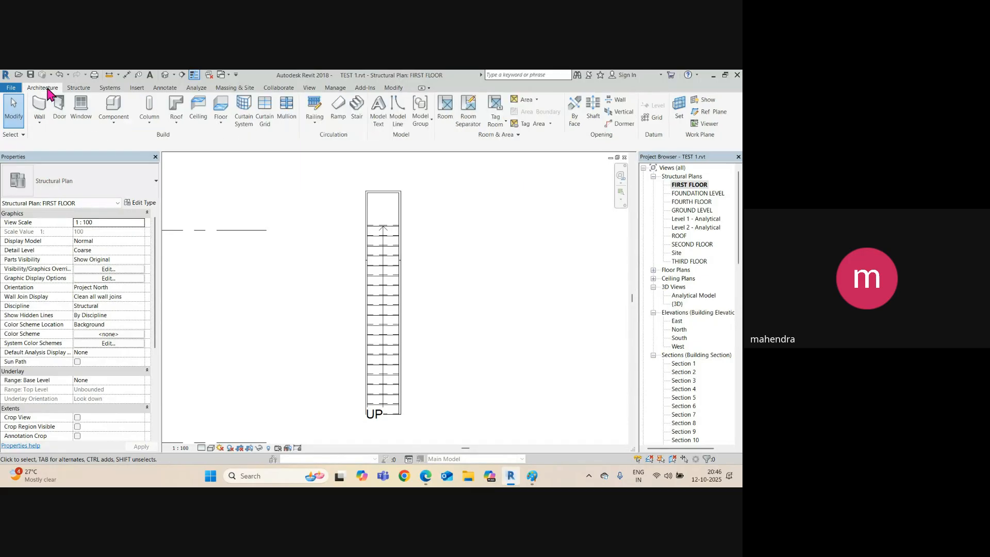
{"action": "left_click", "coordinate": [360, 117]}
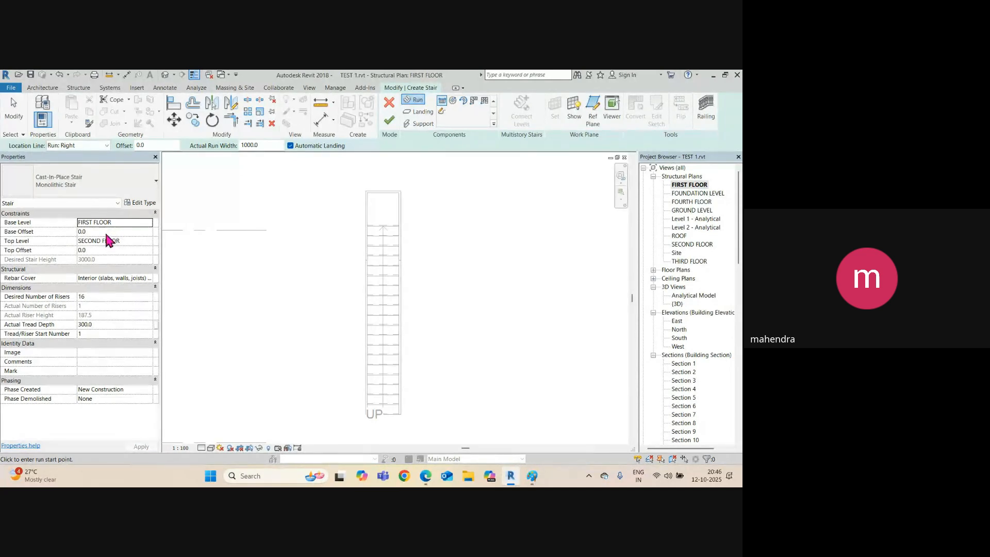
{"action": "left_click", "coordinate": [391, 120]}
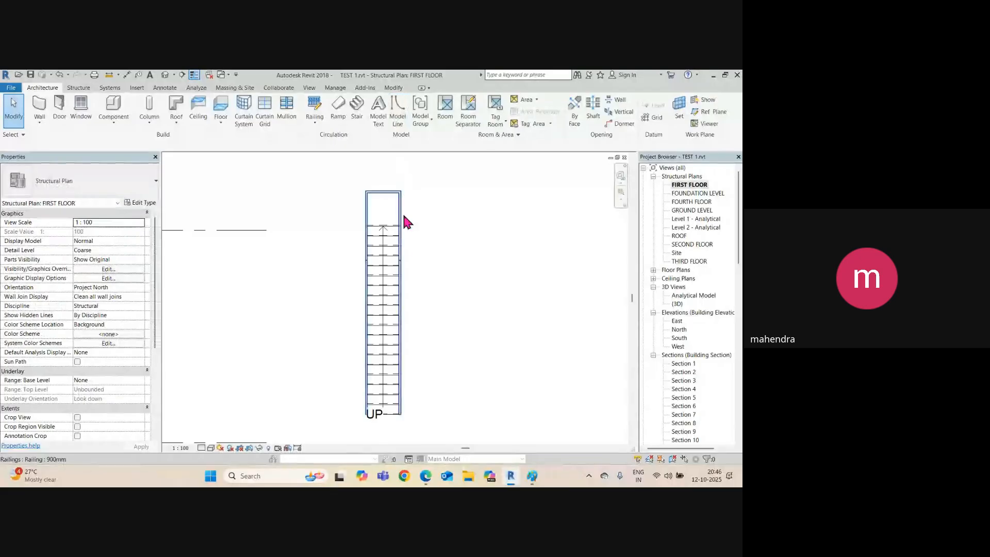
Start a new stair on the GROUND LEVEL plan and open its type properties.
{"action": "double_click", "coordinate": [694, 211]}
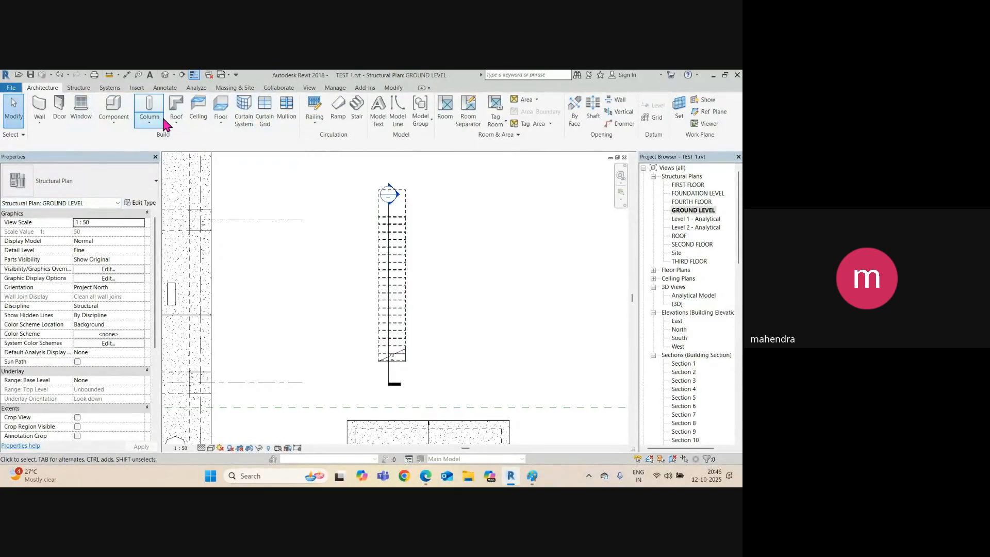
{"action": "left_click", "coordinate": [359, 123]}
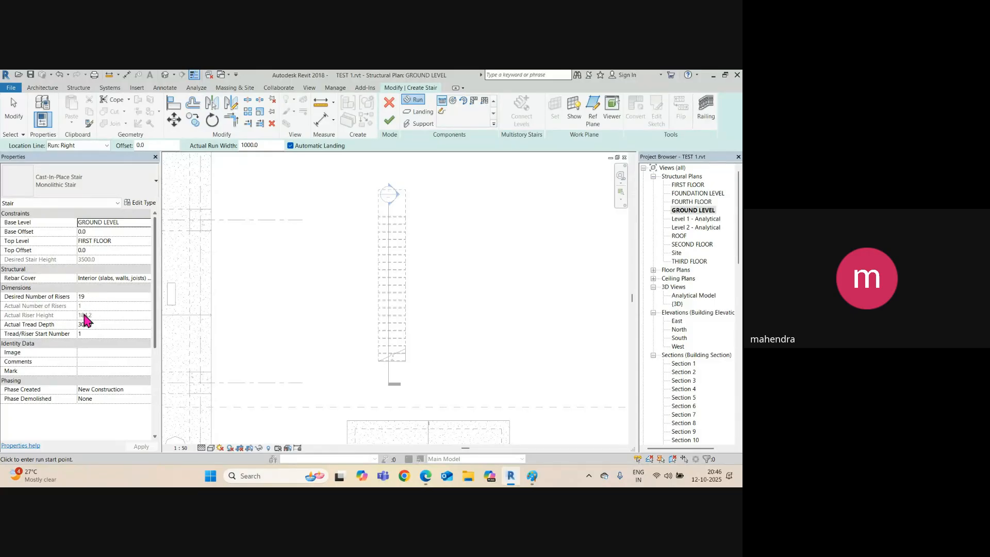
{"action": "left_click", "coordinate": [147, 203]}
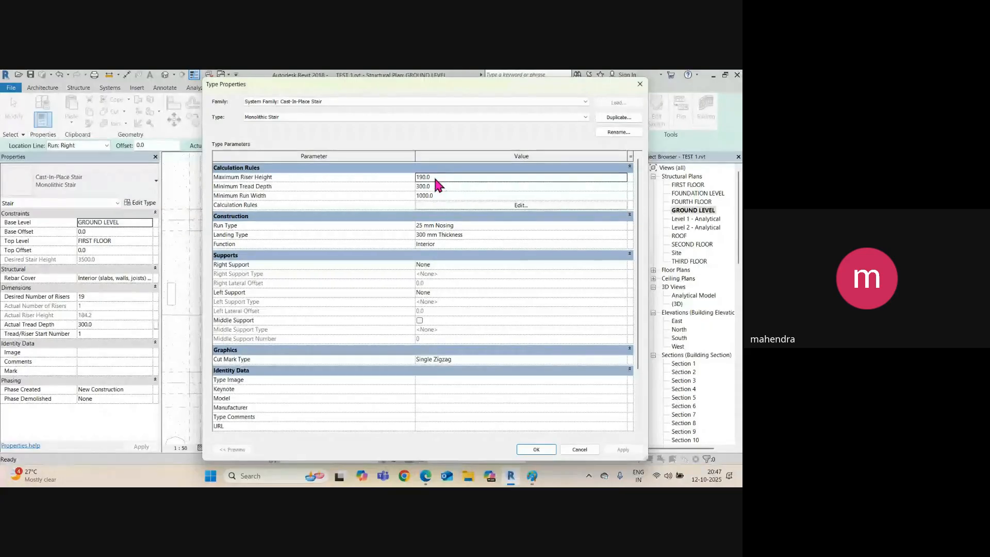
Change the Monolithic Stair type's Maximum Riser Height from 190 to 180, giving 20 risers.
{"action": "key", "text": "Escape"}
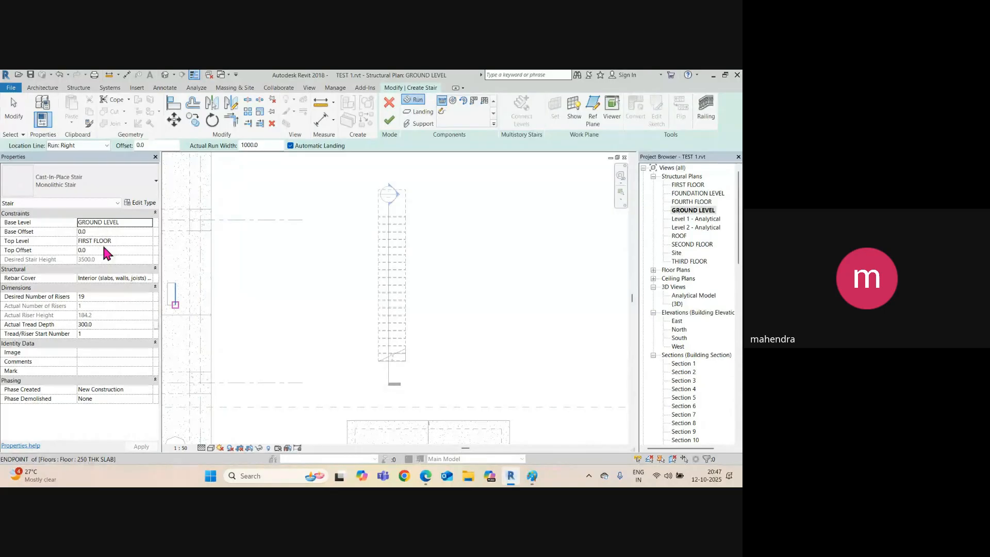
{"action": "left_click", "coordinate": [139, 203]}
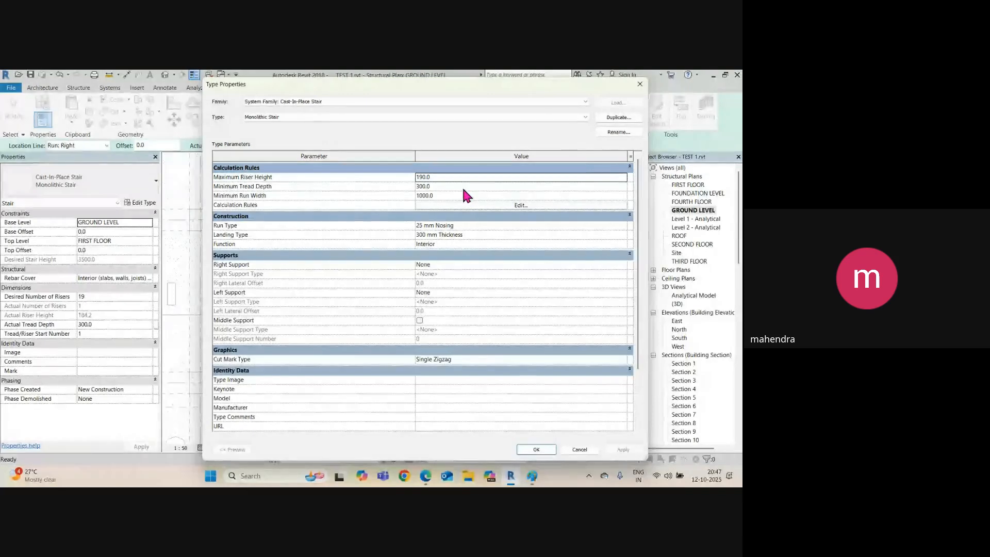
{"action": "left_click", "coordinate": [463, 187]}
{"action": "left_click", "coordinate": [452, 177]}
{"action": "left_click", "coordinate": [536, 450]}
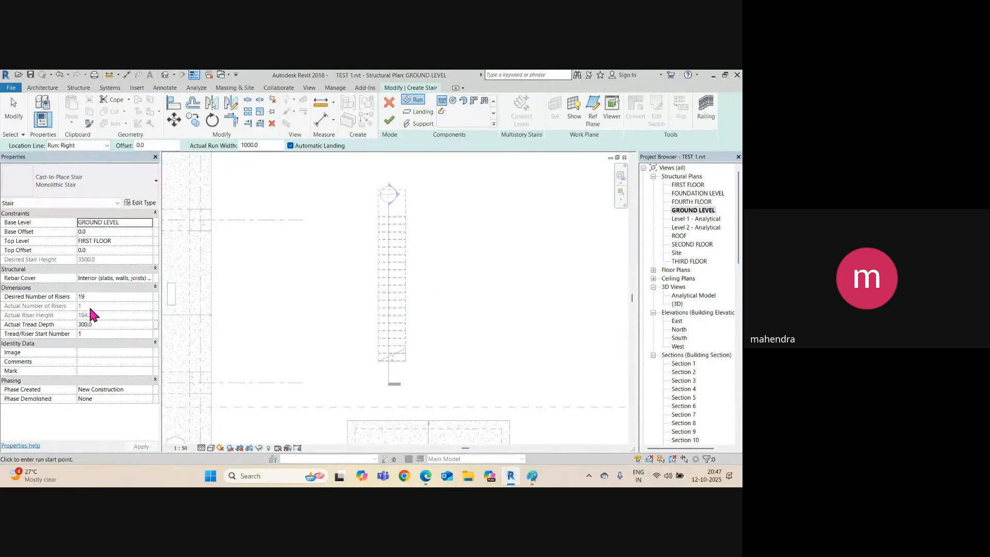
{"action": "left_click", "coordinate": [139, 203]}
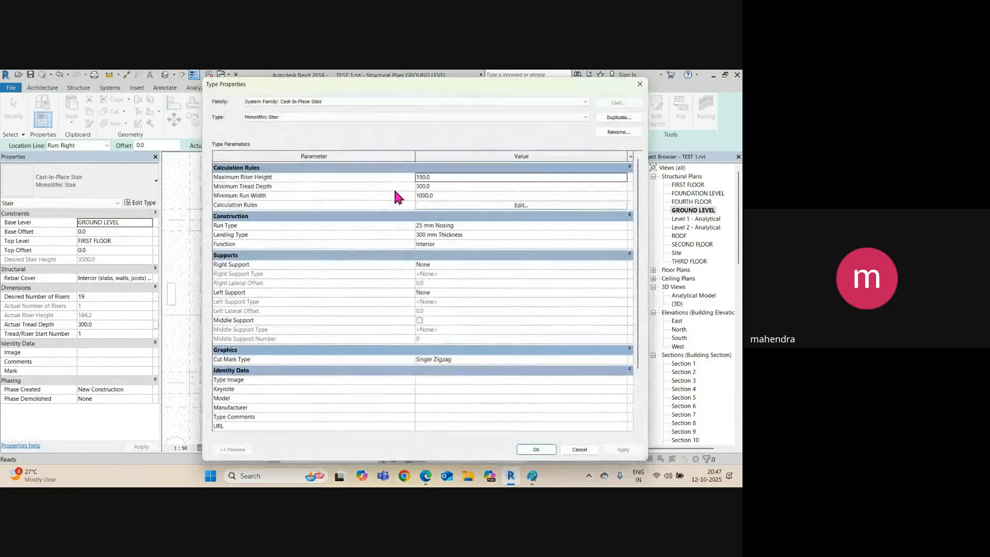
{"action": "left_click", "coordinate": [450, 177]}
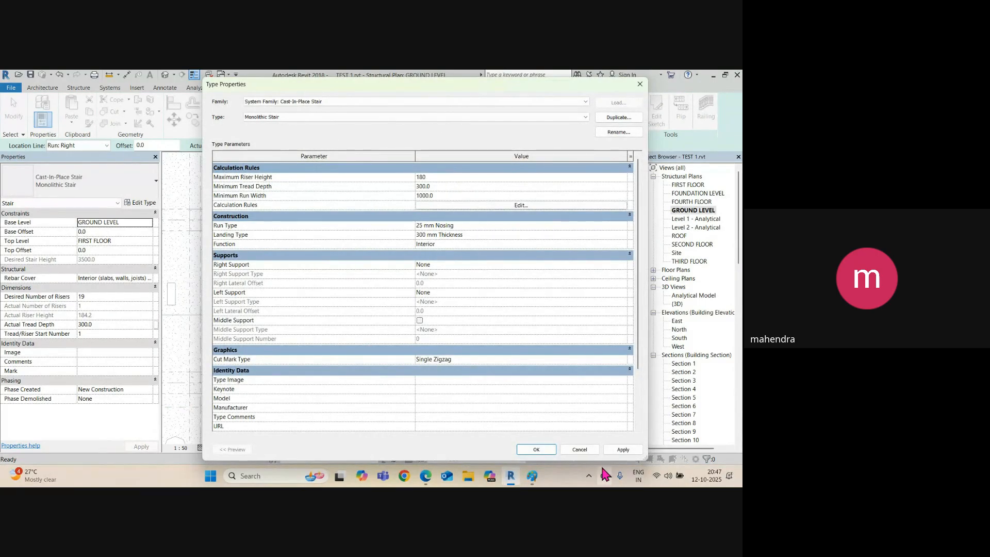
{"action": "left_click", "coordinate": [620, 450]}
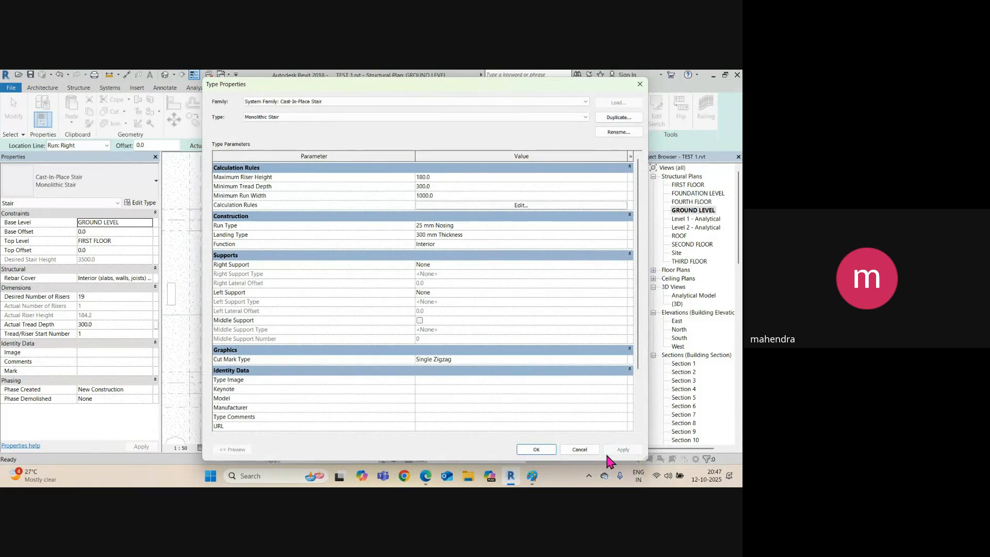
{"action": "left_click", "coordinate": [537, 450]}
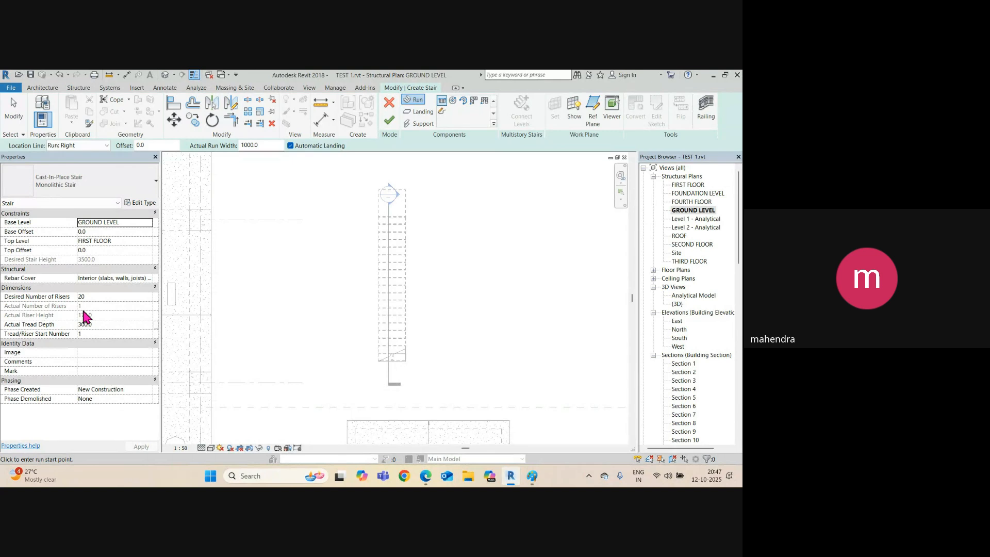
Discard a trial run and set the stair's Location Line to Run: Left.
{"action": "scroll", "coordinate": [400, 309], "scroll_direction": "down", "scroll_amount": 2}
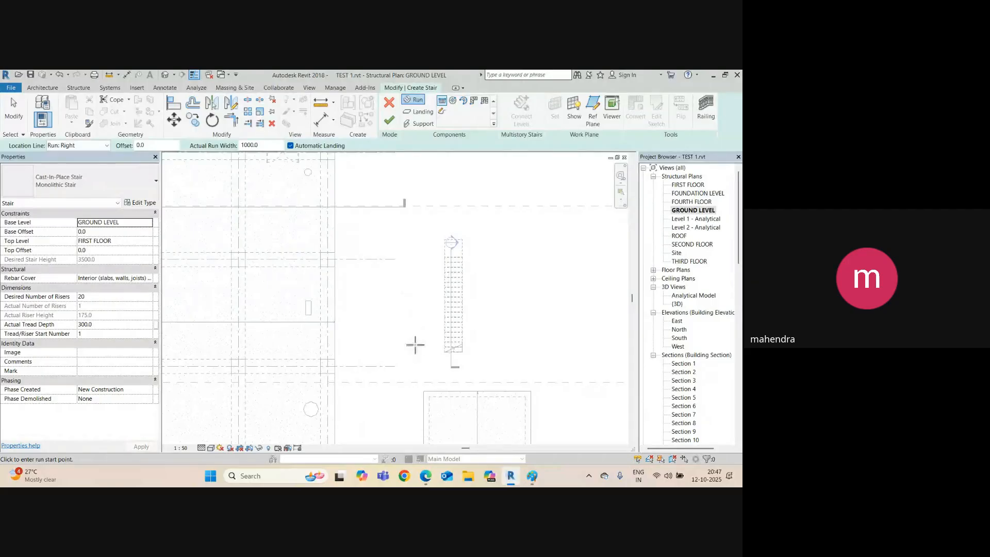
{"action": "left_click", "coordinate": [416, 344]}
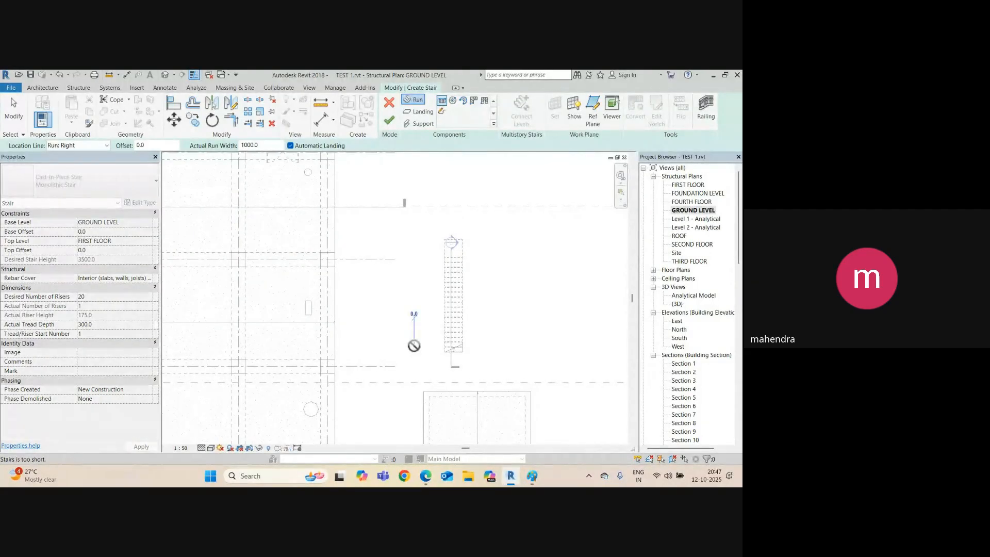
{"action": "scroll", "coordinate": [414, 345], "scroll_direction": "up", "scroll_amount": 1}
{"action": "scroll", "coordinate": [414, 346], "scroll_direction": "up", "scroll_amount": 1}
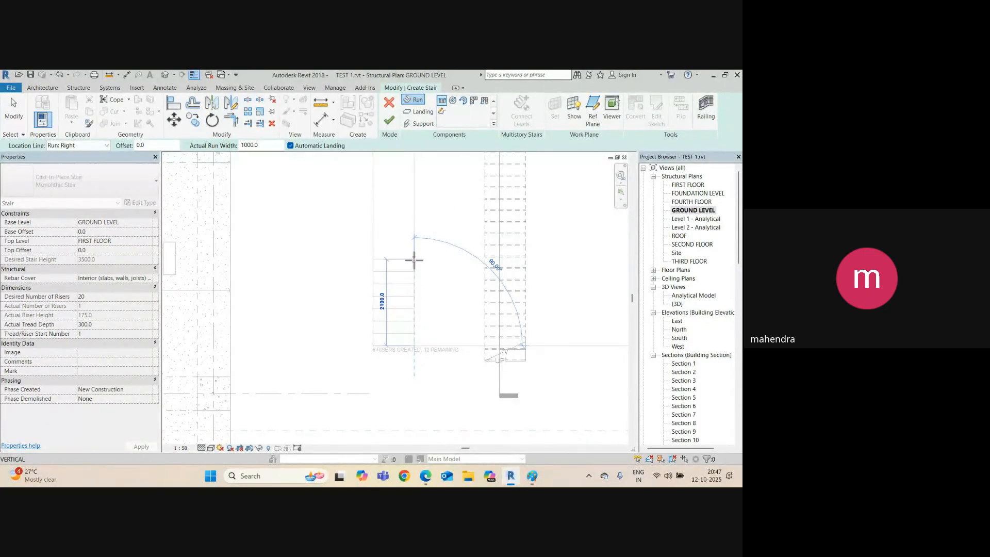
{"action": "middle_click_drag", "start_coordinate": [413, 261], "coordinate": [426, 314]}
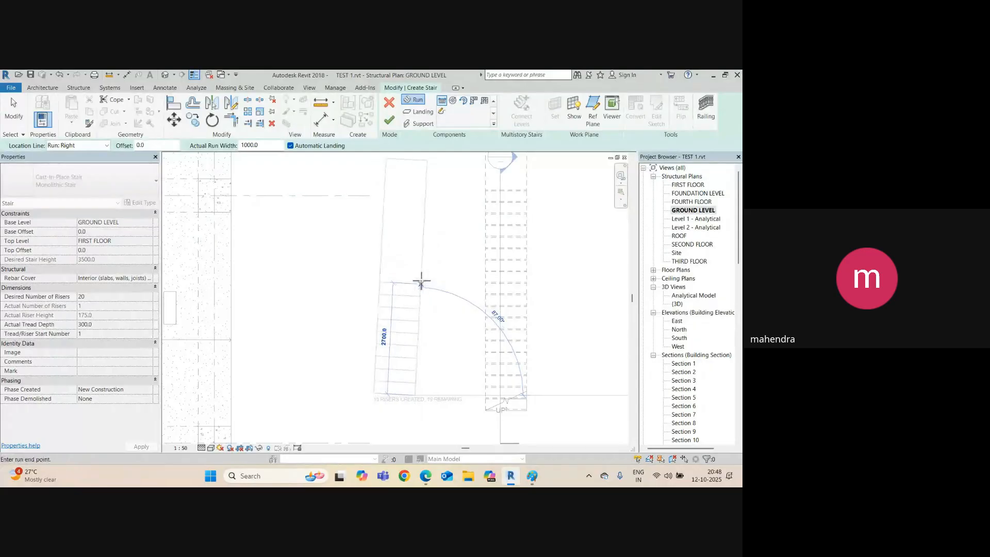
{"action": "key", "text": "Escape"}
{"action": "left_click", "coordinate": [106, 145]}
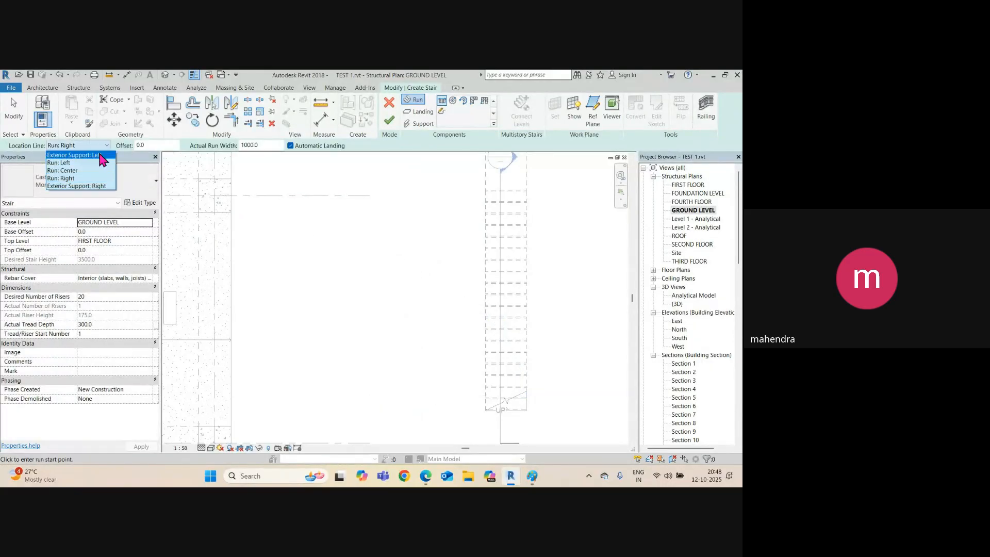
{"action": "left_click", "coordinate": [61, 163]}
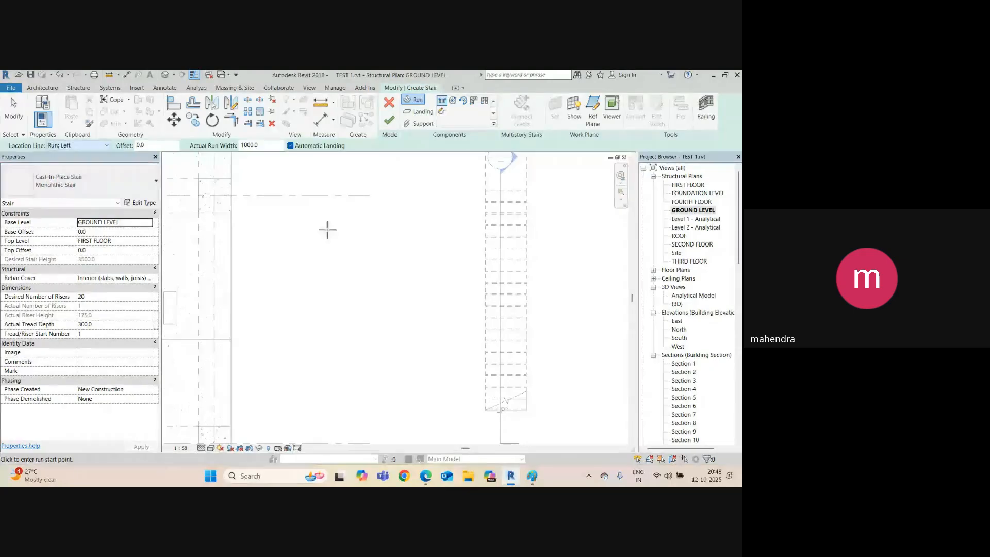
Sketch two parallel 10-riser runs beside the straight stair, joined by a landing.
{"action": "left_click", "coordinate": [407, 386]}
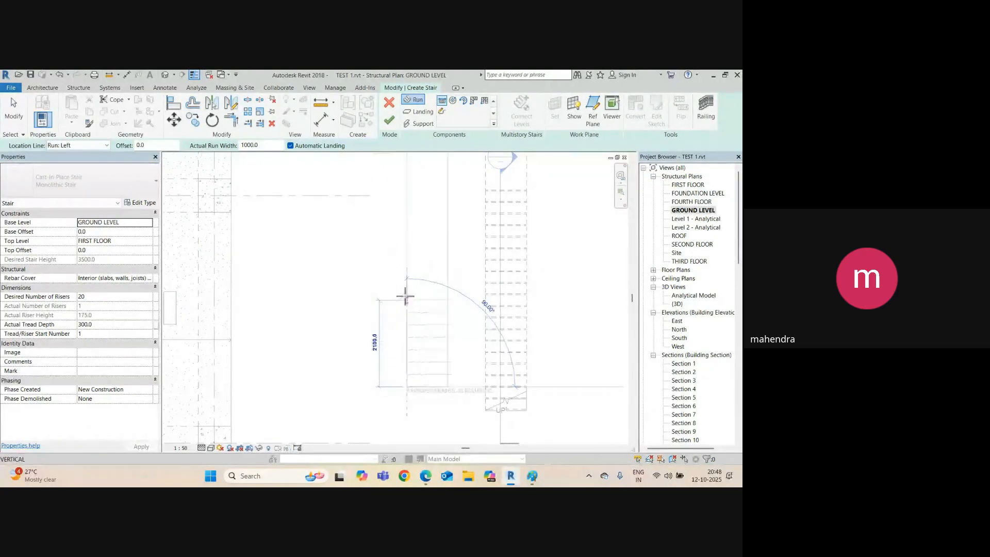
{"action": "middle_click_drag", "start_coordinate": [404, 263], "coordinate": [418, 292]}
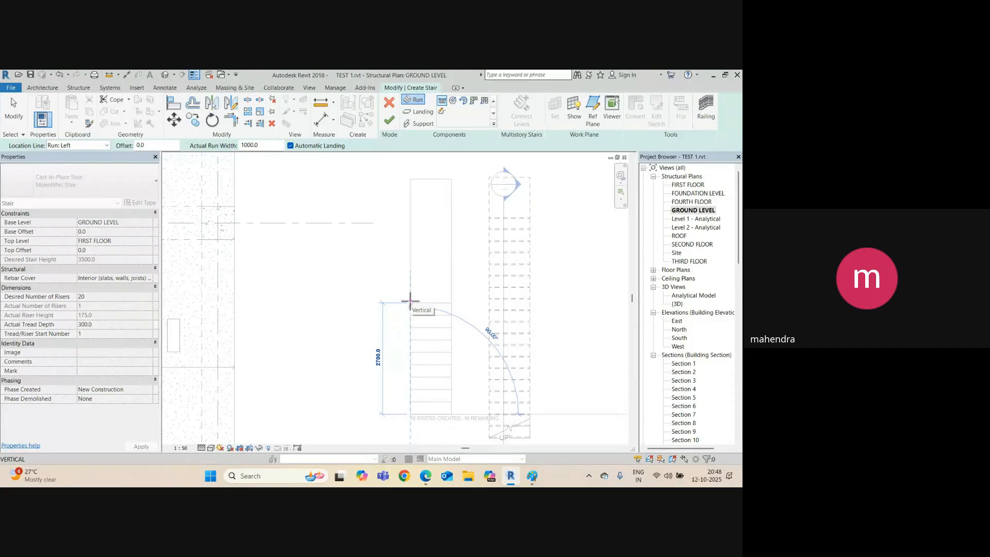
{"action": "left_click", "coordinate": [410, 301]}
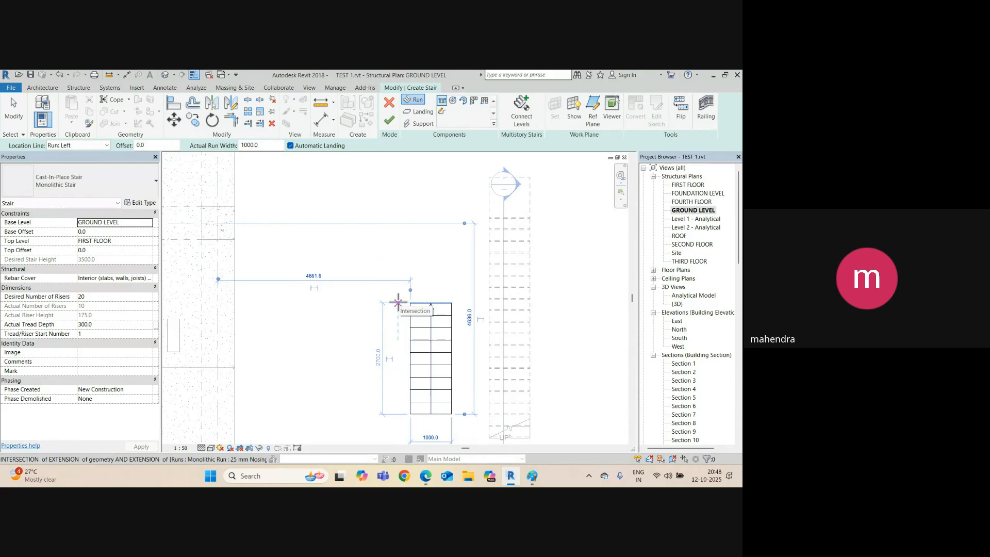
{"action": "left_click", "coordinate": [398, 302]}
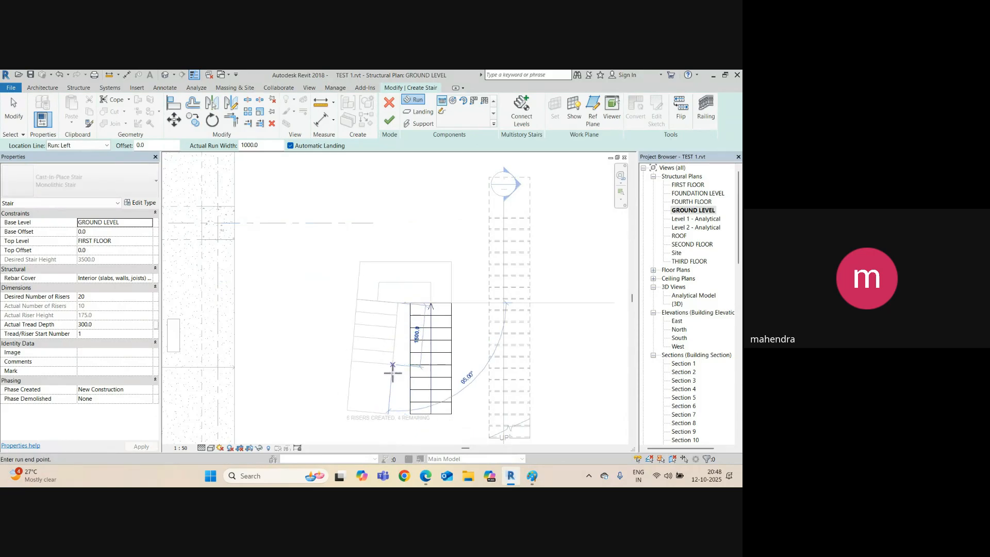
{"action": "middle_click_drag", "start_coordinate": [413, 435], "coordinate": [413, 314]}
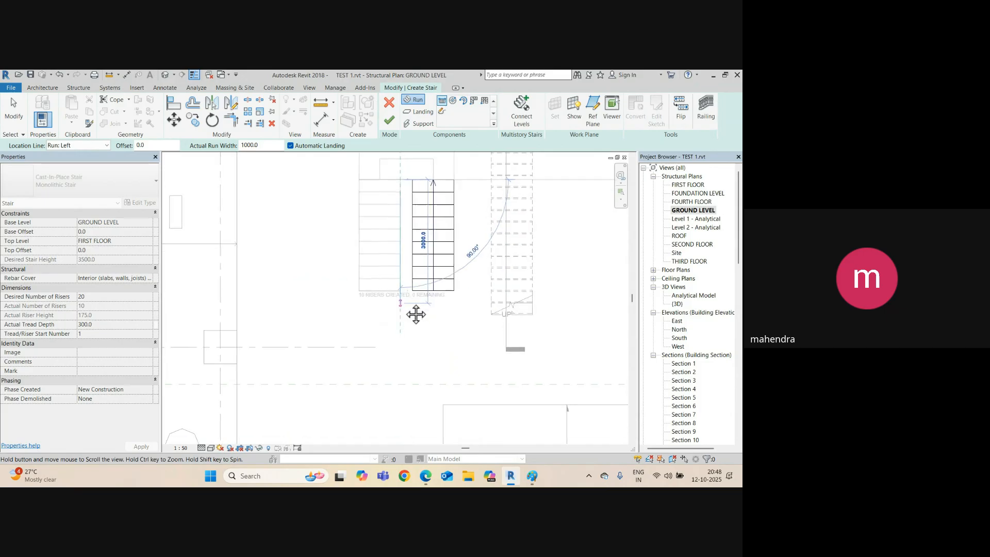
{"action": "left_click", "coordinate": [400, 355]}
{"action": "scroll", "coordinate": [395, 355], "scroll_direction": "down", "scroll_amount": 2}
{"action": "key", "text": "Escape"}
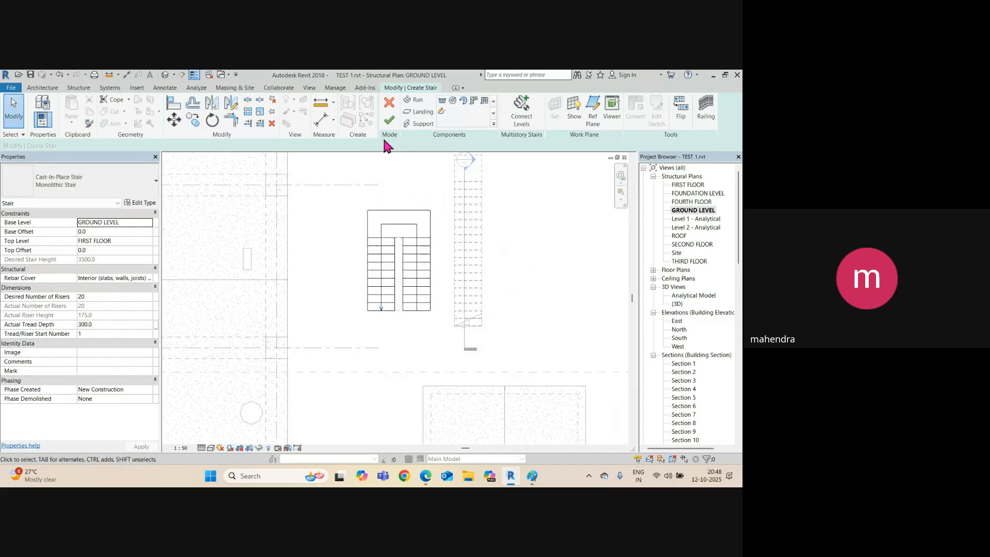
Finish the stair sketch and inspect the new U-shaped stair in the default 3D view.
{"action": "left_click", "coordinate": [390, 120]}
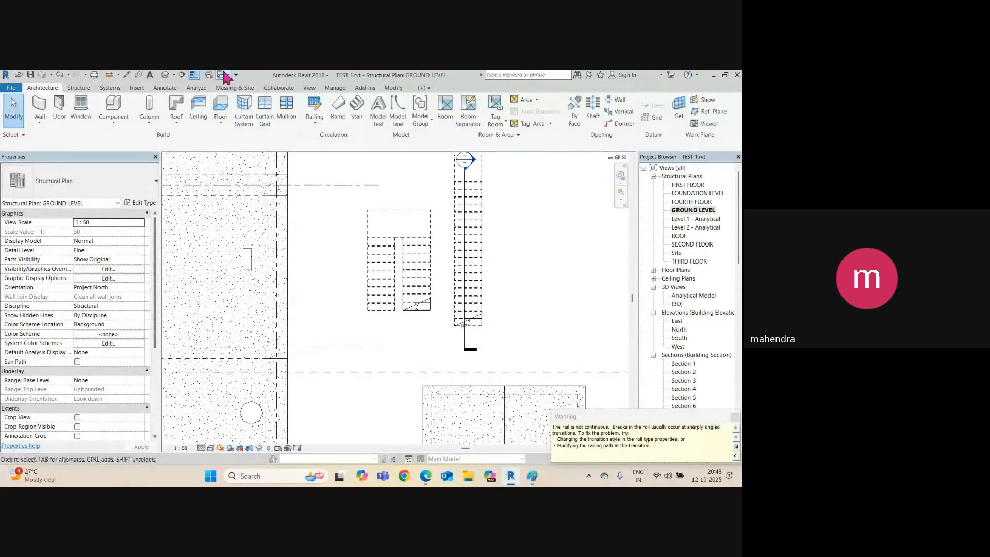
{"action": "left_click", "coordinate": [165, 76]}
{"action": "scroll", "coordinate": [361, 299], "scroll_direction": "up", "scroll_amount": 3}
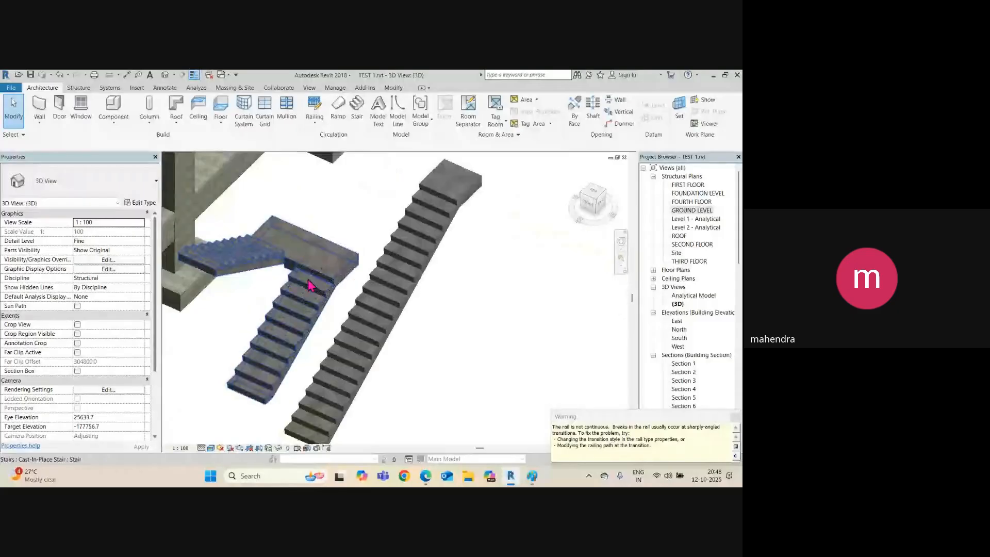
{"action": "left_click", "coordinate": [332, 285]}
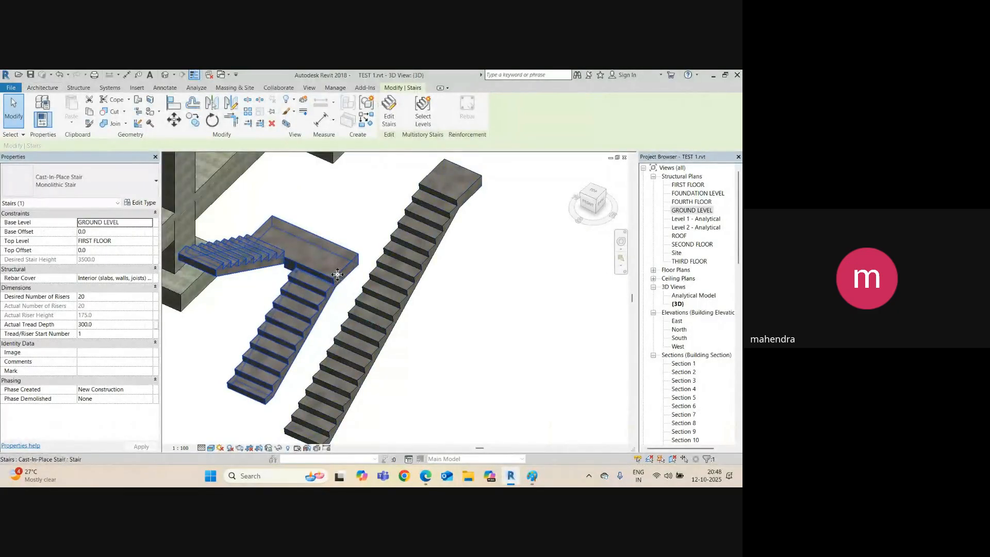
{"action": "middle_click_drag", "start_coordinate": [337, 274], "coordinate": [304, 284], "text": "shift"}
On the ground level plan, move the U-shaped stair inside the building grid.
{"action": "key", "text": "ctrl+Tab"}
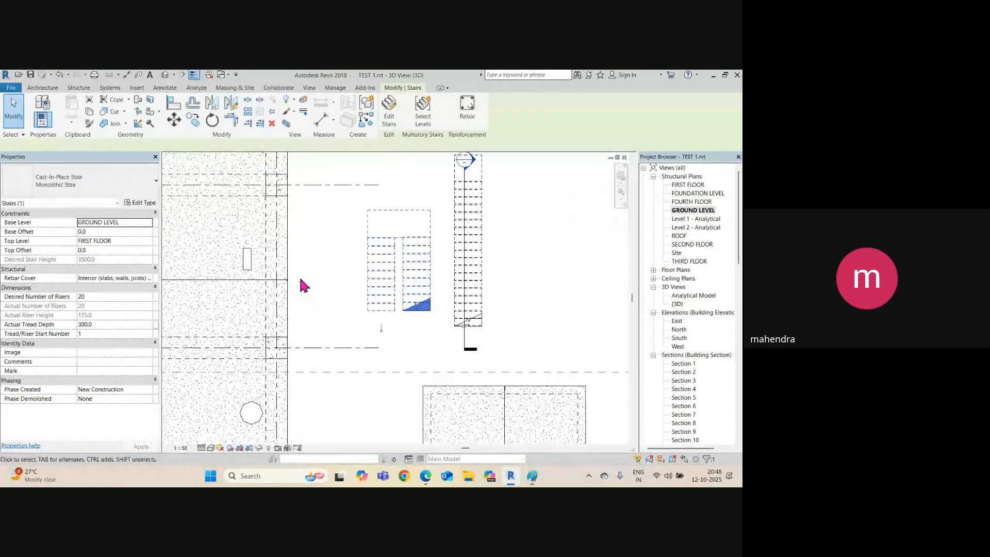
{"action": "scroll", "coordinate": [405, 332], "scroll_direction": "down", "scroll_amount": 6}
{"action": "middle_click_drag", "start_coordinate": [404, 331], "coordinate": [460, 368]}
{"action": "scroll", "coordinate": [414, 305], "scroll_direction": "up", "scroll_amount": 1}
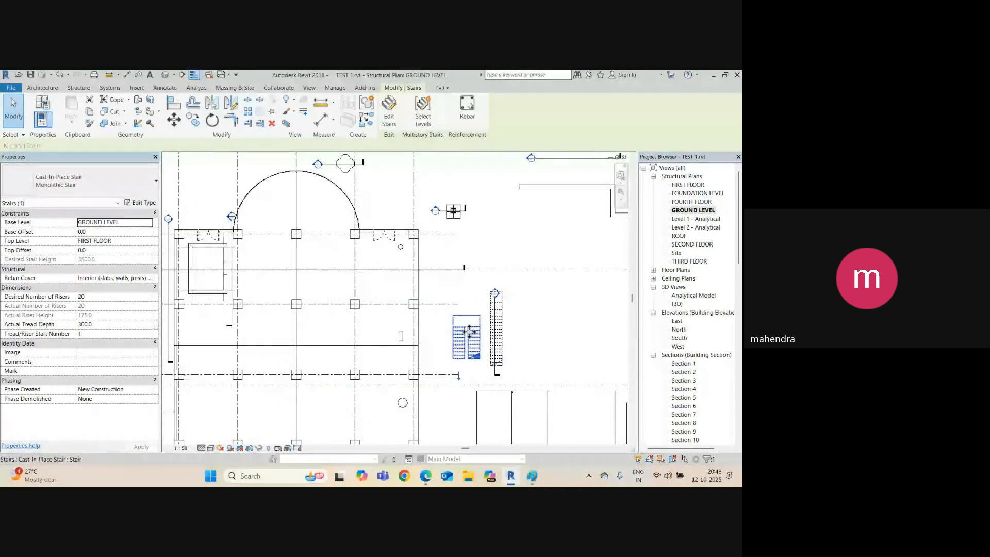
{"action": "left_click_drag", "start_coordinate": [382, 263], "coordinate": [402, 309]}
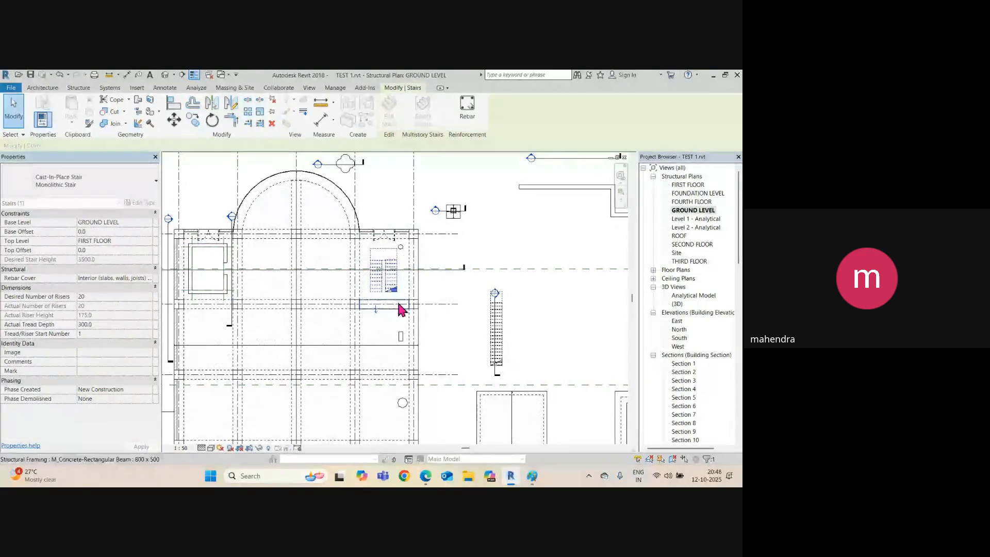
{"action": "left_click", "coordinate": [450, 292]}
Review the stair's flights and levels in the Section 1 view.
{"action": "left_click", "coordinate": [434, 269]}
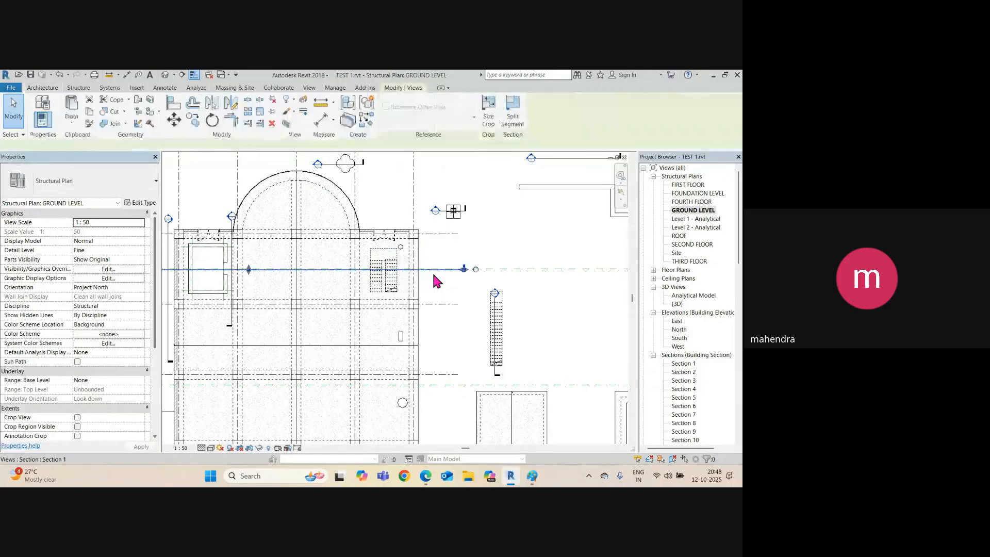
{"action": "right_click", "coordinate": [435, 270]}
{"action": "left_click", "coordinate": [463, 272]}
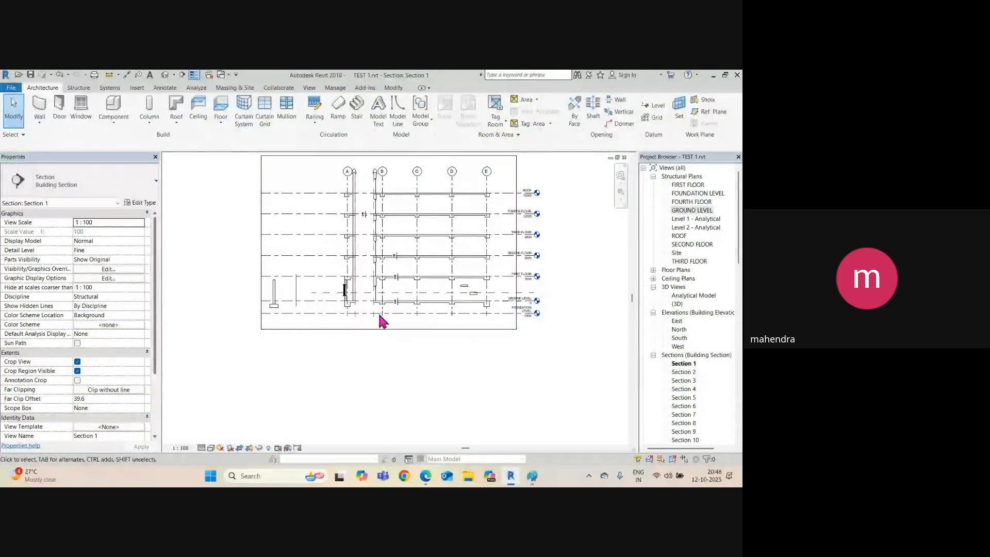
{"action": "scroll", "coordinate": [385, 303], "scroll_direction": "up", "scroll_amount": 5}
{"action": "middle_click_drag", "start_coordinate": [385, 304], "coordinate": [196, 310]}
{"action": "scroll", "coordinate": [234, 306], "scroll_direction": "up", "scroll_amount": 2}
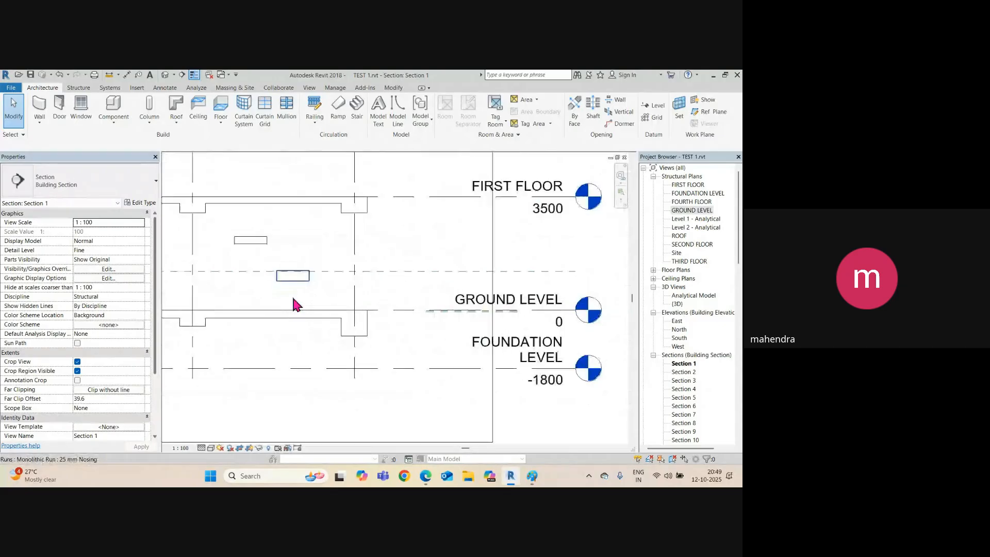
{"action": "left_click", "coordinate": [300, 285]}
{"action": "scroll", "coordinate": [304, 317], "scroll_direction": "down", "scroll_amount": 2}
{"action": "middle_click_drag", "start_coordinate": [305, 319], "coordinate": [407, 319]}
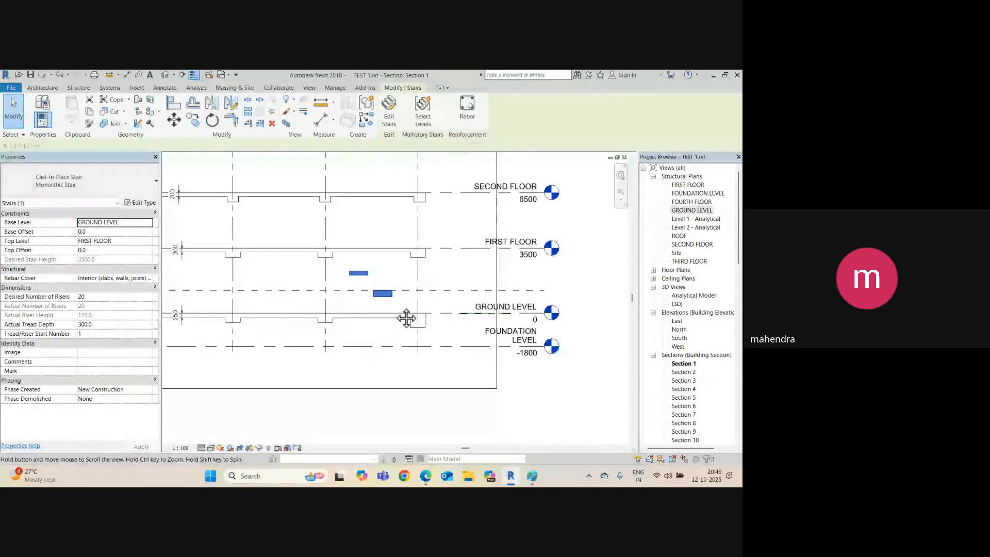
{"action": "key", "text": "Escape"}
Inspect the finished U-shaped stair from an elevated angle in the 3D view.
{"action": "left_click", "coordinate": [168, 76]}
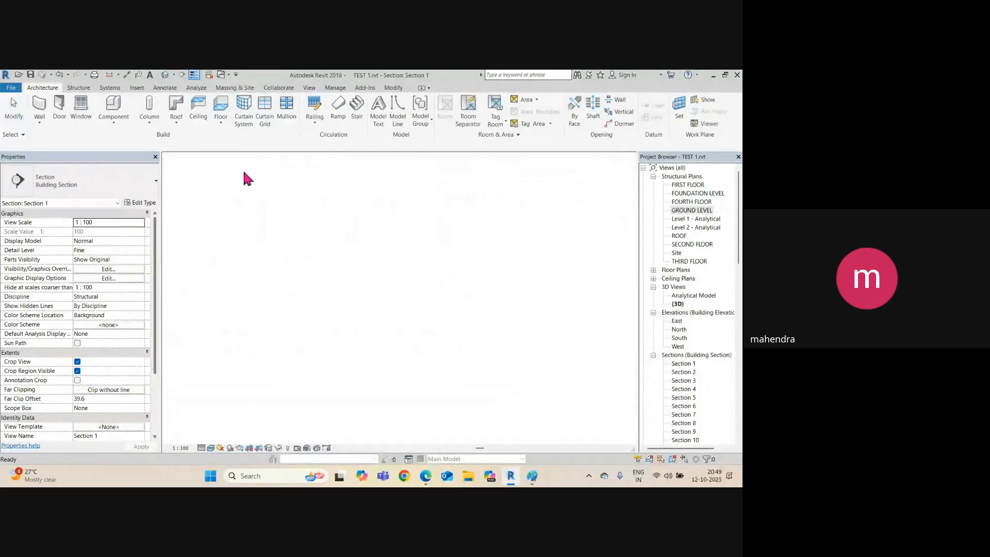
{"action": "scroll", "coordinate": [410, 322], "scroll_direction": "down", "scroll_amount": 4}
{"action": "mouse_move", "coordinate": [409, 322]}
{"action": "middle_mouse_down"}
{"action": "mouse_move", "coordinate": [388, 327]}
{"action": "mouse_move", "coordinate": [445, 373]}
{"action": "mouse_move", "coordinate": [424, 309]}
{"action": "middle_mouse_up"}
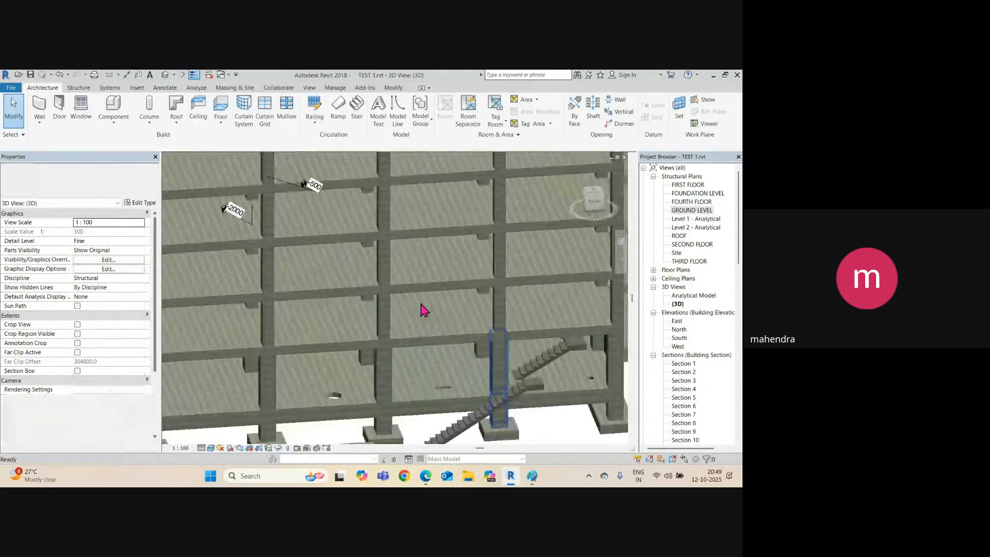
{"action": "middle_click_drag", "start_coordinate": [539, 338], "coordinate": [380, 295]}
{"action": "scroll", "coordinate": [405, 342], "scroll_direction": "up", "scroll_amount": 2}
{"action": "left_click", "coordinate": [400, 340]}
{"action": "scroll", "coordinate": [325, 253], "scroll_direction": "up", "scroll_amount": 3}
{"action": "middle_click_drag", "start_coordinate": [325, 258], "coordinate": [366, 305], "text": "shift"}
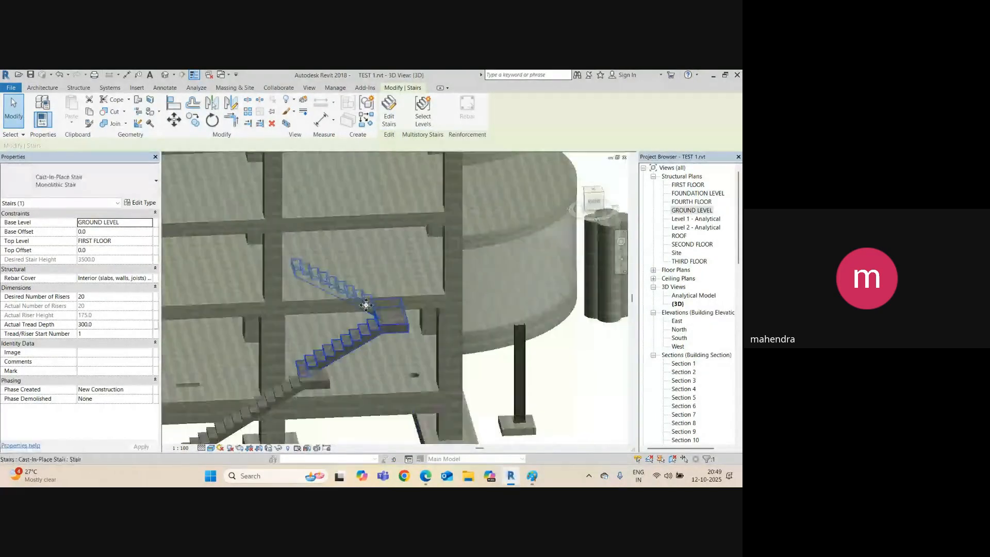
On the FIRST FLOOR plan, edit the slab boundary and pick the stair edge as a boundary line.
{"action": "double_click", "coordinate": [688, 184]}
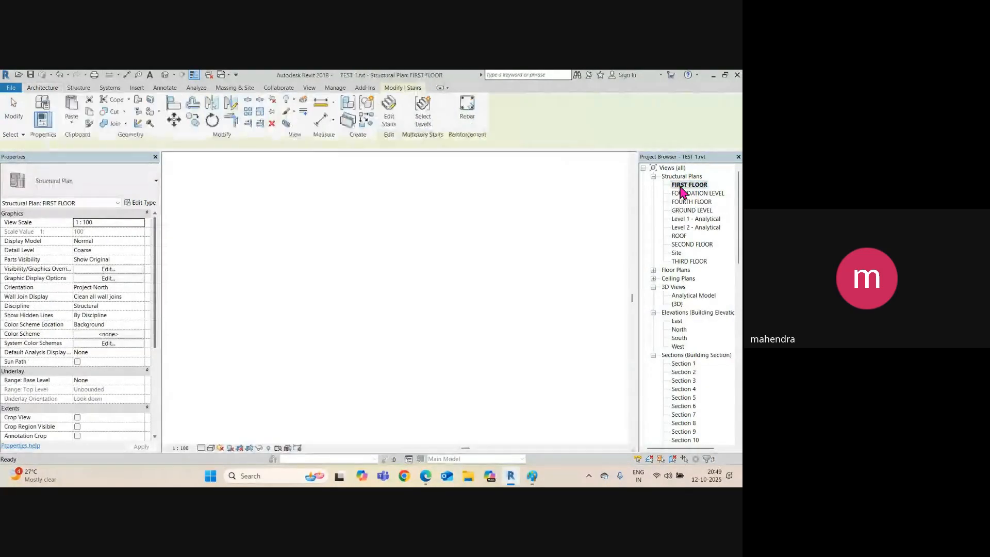
{"action": "scroll", "coordinate": [388, 349], "scroll_direction": "down", "scroll_amount": 6}
{"action": "middle_click_drag", "start_coordinate": [294, 339], "coordinate": [331, 320]}
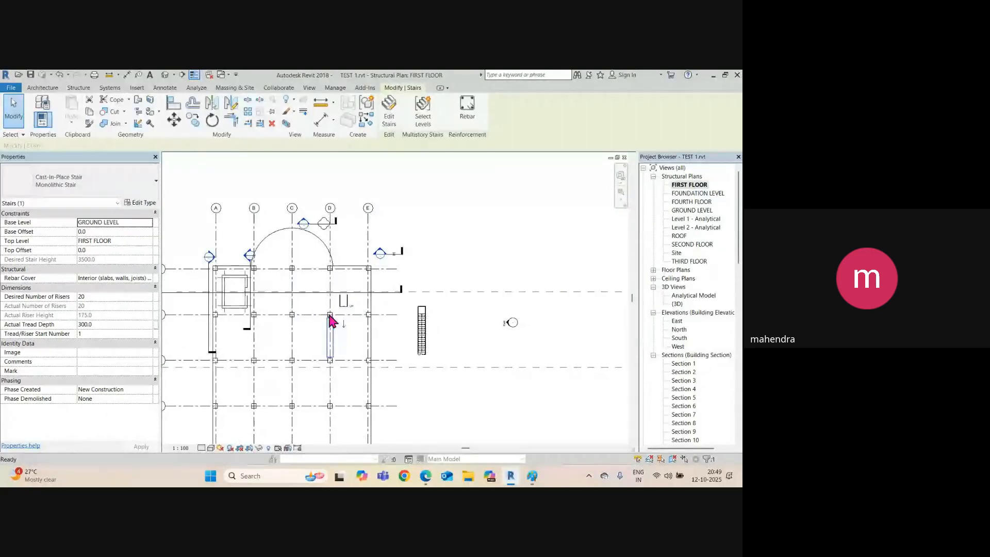
{"action": "scroll", "coordinate": [335, 316], "scroll_direction": "up", "scroll_amount": 6}
{"action": "middle_click_drag", "start_coordinate": [362, 215], "coordinate": [360, 303]}
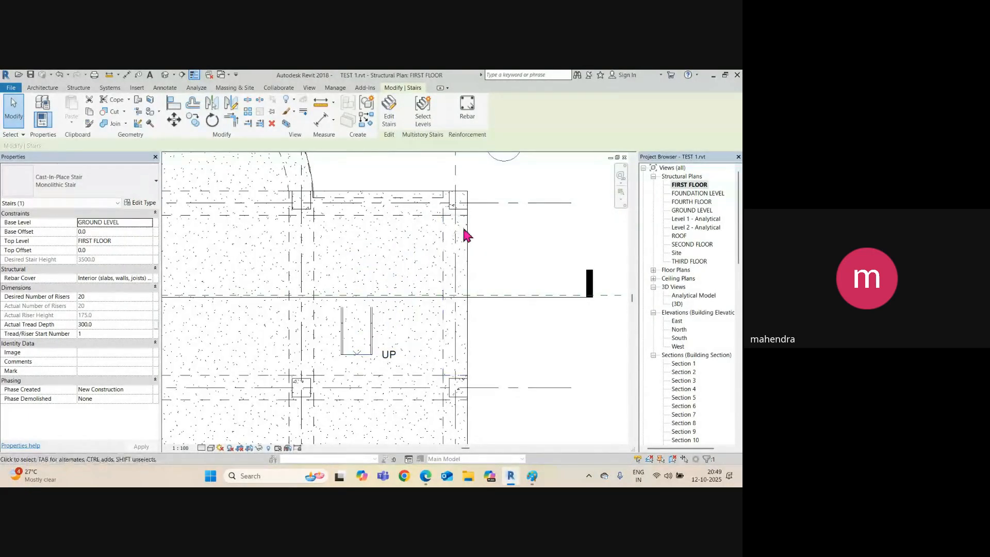
{"action": "left_click", "coordinate": [374, 294]}
{"action": "scroll", "coordinate": [375, 294], "scroll_direction": "up", "scroll_amount": 2}
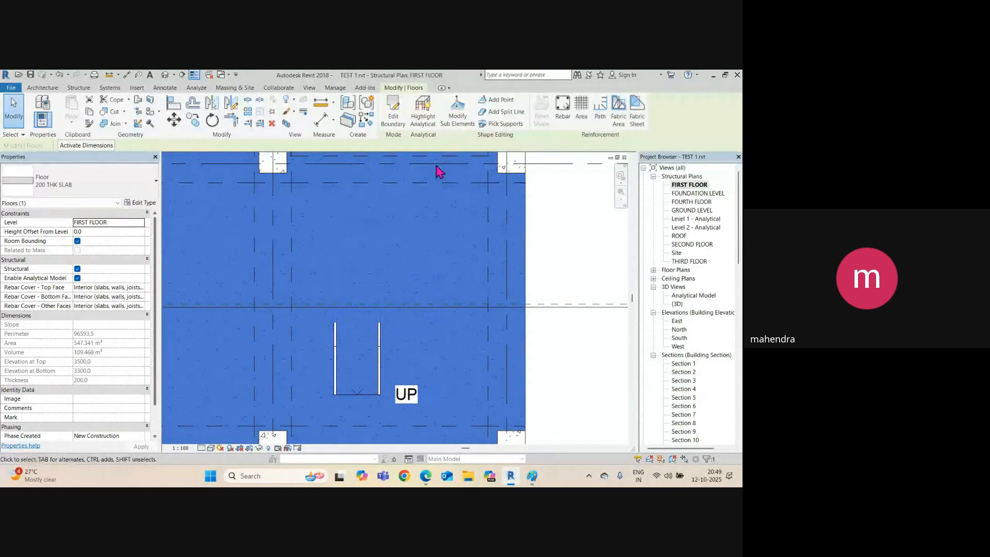
{"action": "left_click", "coordinate": [393, 122]}
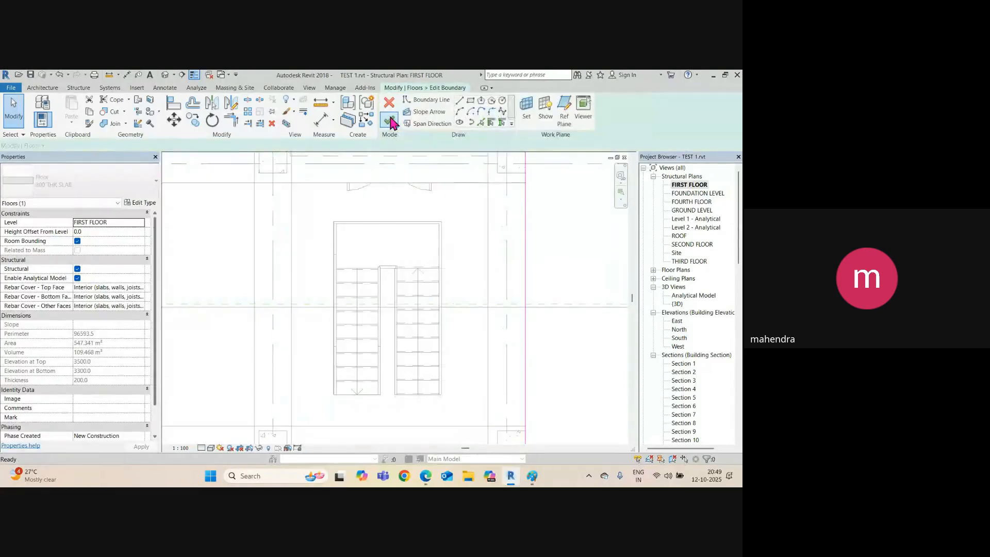
{"action": "left_click", "coordinate": [481, 122]}
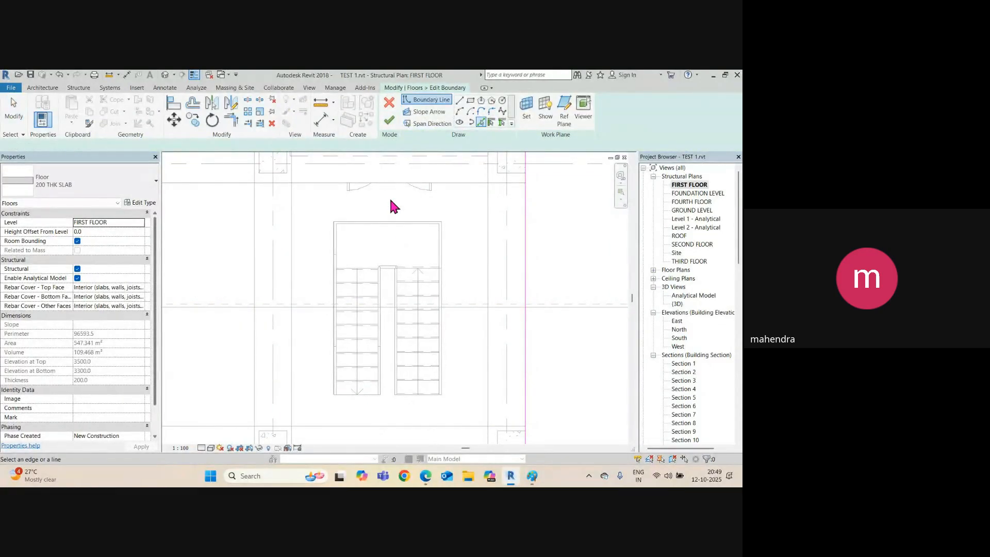
{"action": "left_click", "coordinate": [388, 222]}
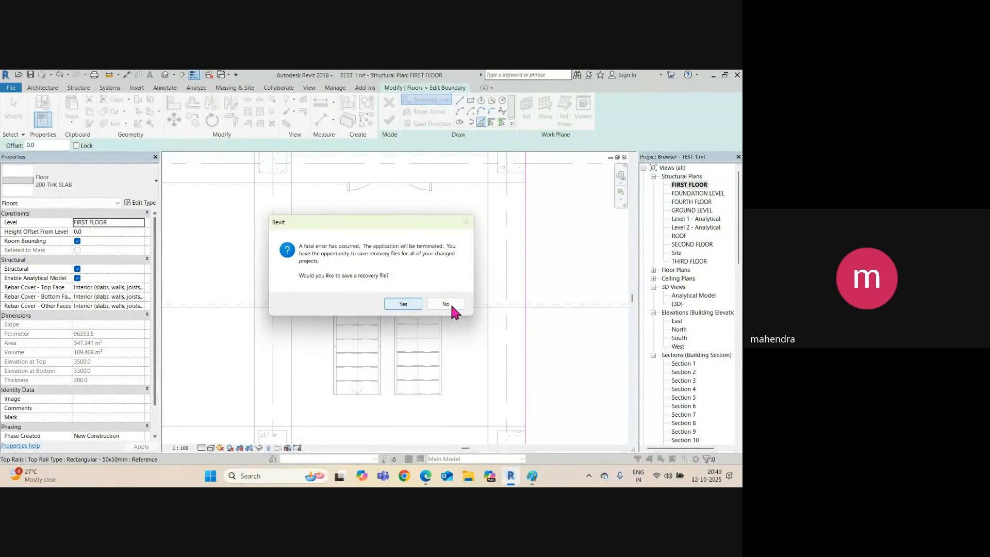
Save a recovery copy of the project, dismiss the crash report, and relaunch Revit 2018.
{"action": "left_click", "coordinate": [415, 304]}
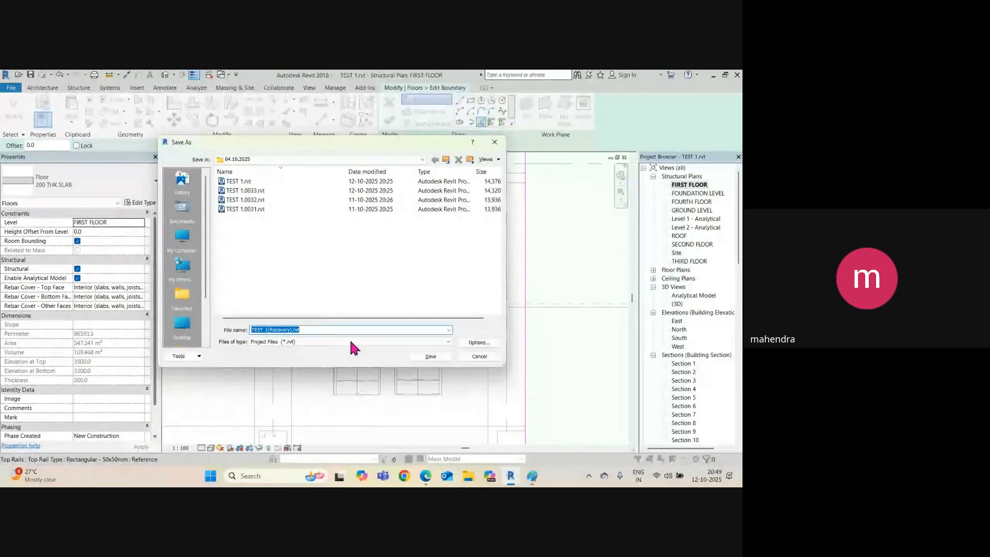
{"action": "left_click", "coordinate": [438, 356]}
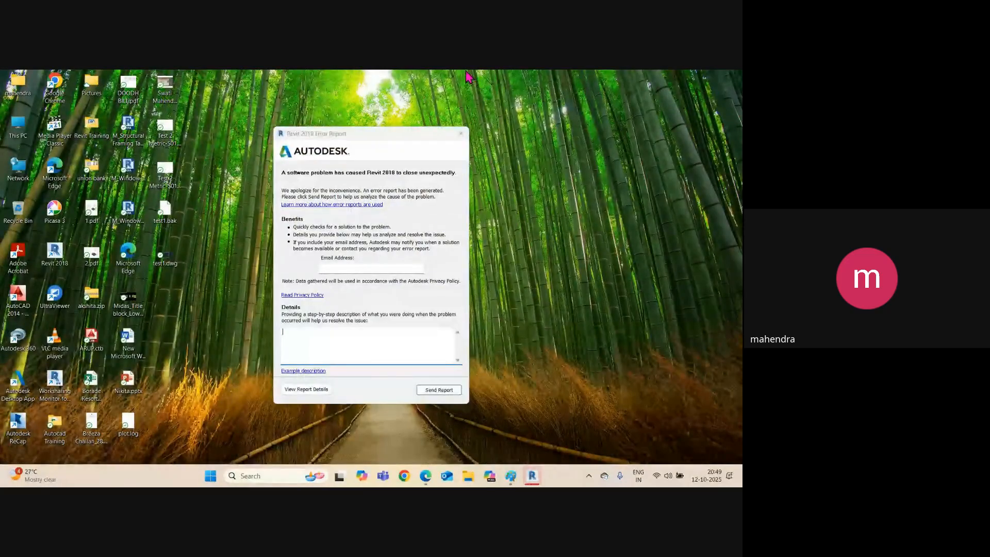
{"action": "left_click", "coordinate": [461, 134]}
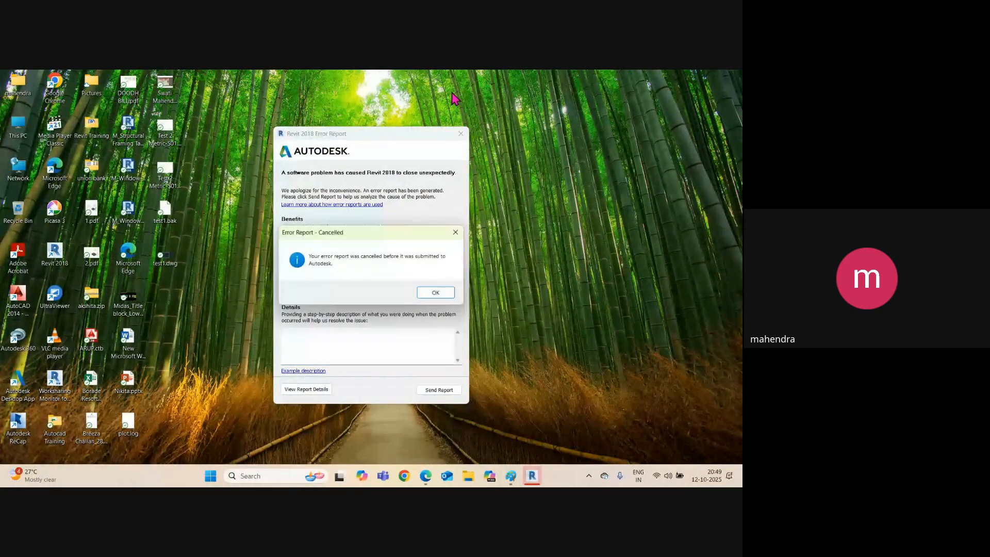
{"action": "left_click", "coordinate": [436, 293]}
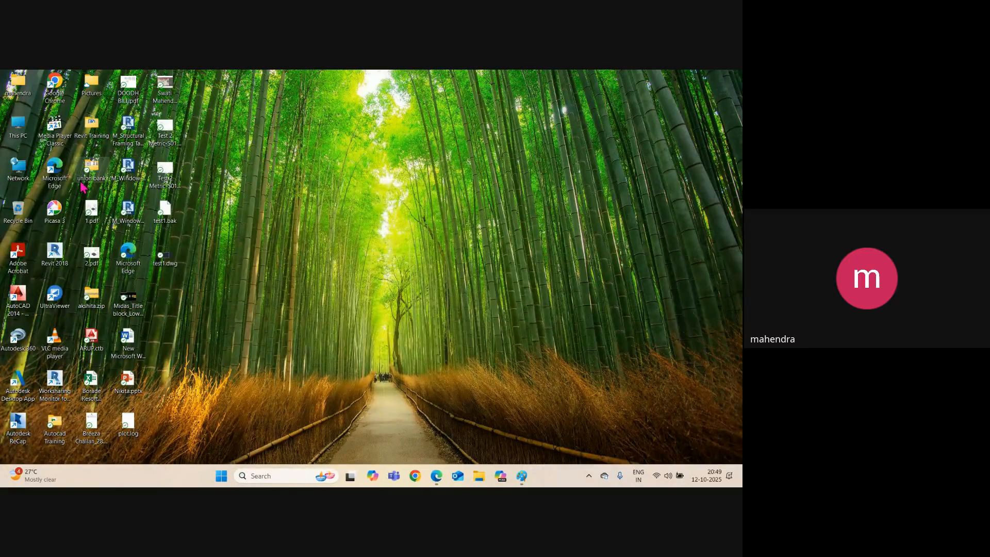
{"action": "double_click", "coordinate": [54, 262]}
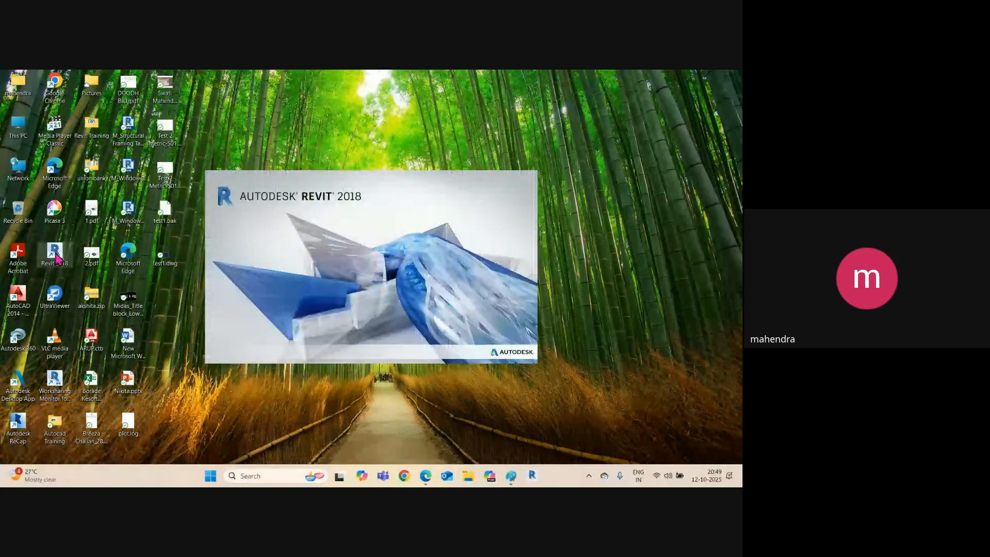
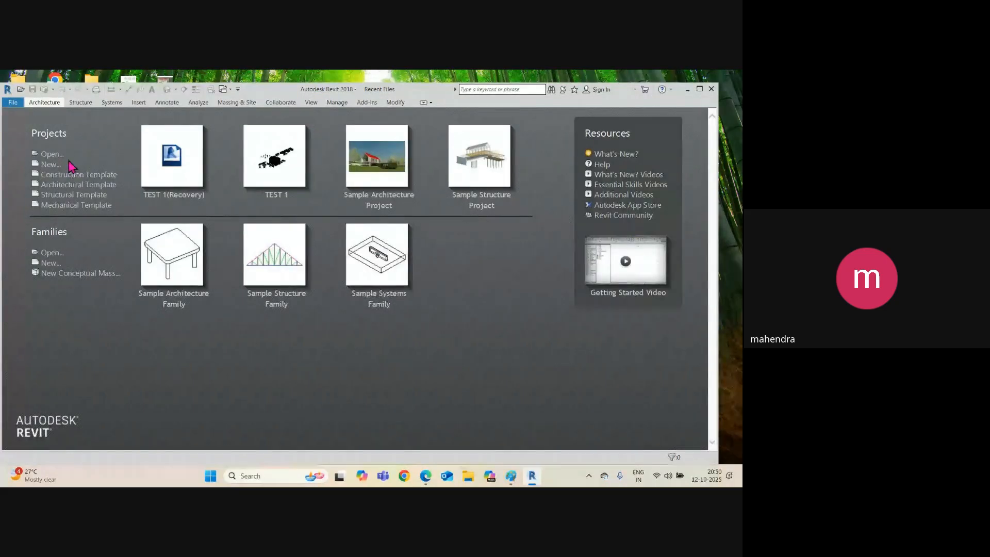
Reopen the TEST 1(Recovery) project from Recent Files and maximize the Revit window.
{"action": "left_click", "coordinate": [174, 166]}
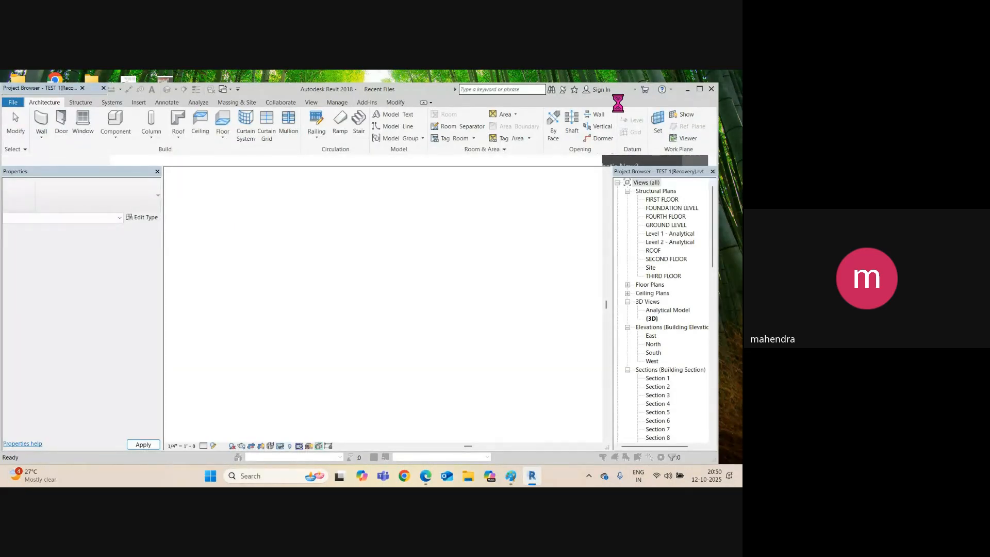
{"action": "left_click", "coordinate": [700, 90]}
Select the stair in the 3D view and open the FIRST FLOOR structural plan.
{"action": "scroll", "coordinate": [416, 310], "scroll_direction": "up", "scroll_amount": 6}
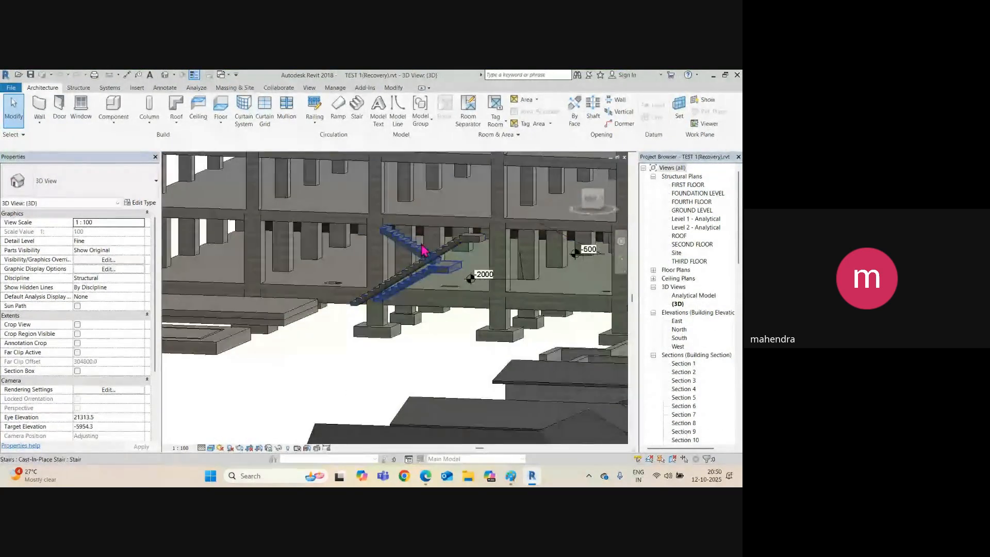
{"action": "left_click", "coordinate": [413, 250]}
{"action": "middle_click_drag", "start_coordinate": [416, 253], "coordinate": [502, 335], "text": "shift"}
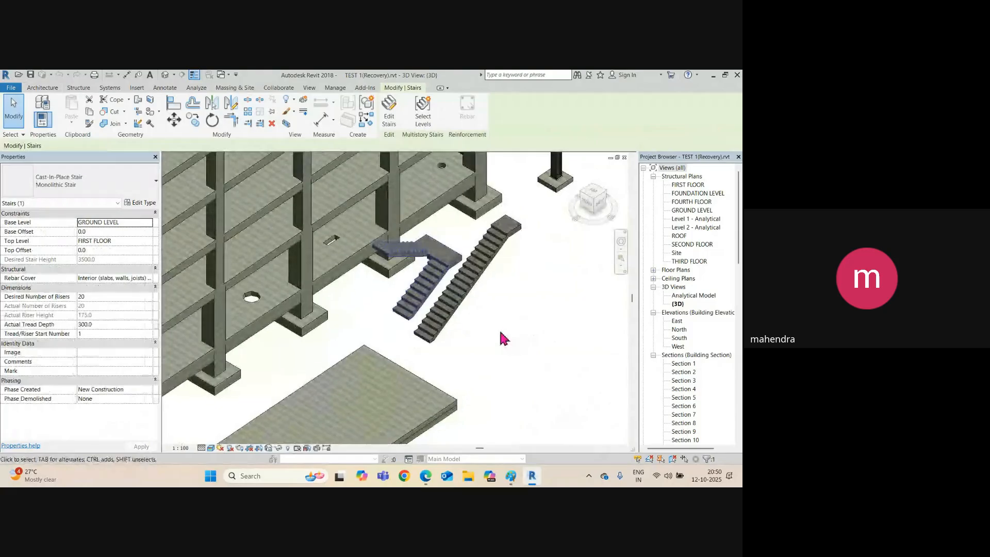
{"action": "double_click", "coordinate": [682, 185]}
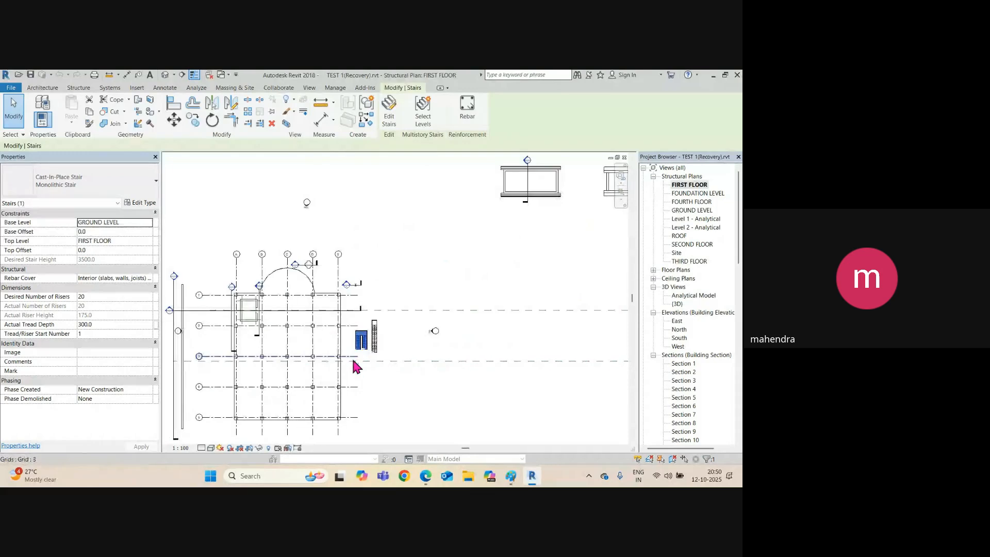
{"action": "scroll", "coordinate": [355, 366], "scroll_direction": "up", "scroll_amount": 4}
Move the stair with MV into the building's column grid, then select the first-floor slab.
{"action": "key", "text": "m"}
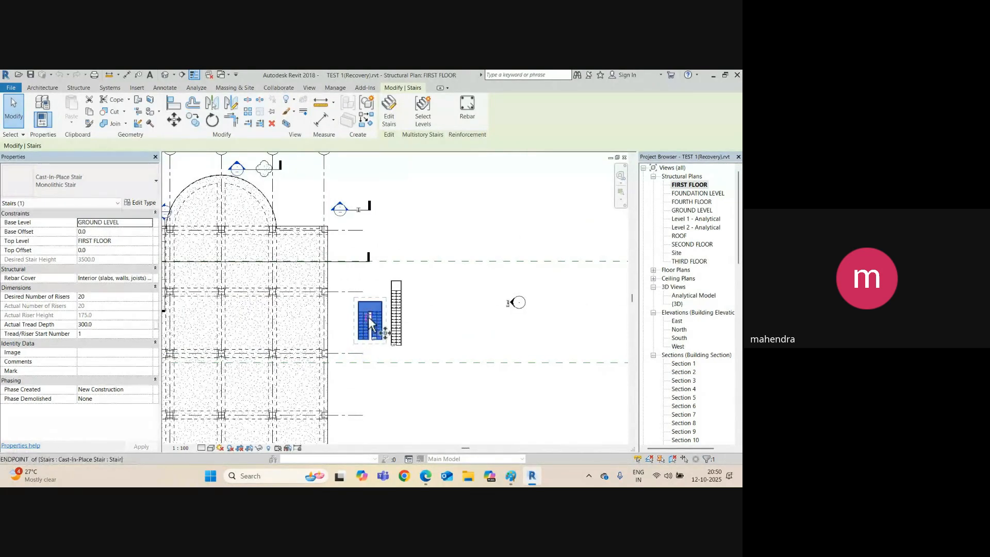
{"action": "key", "text": "v"}
{"action": "left_click", "coordinate": [351, 339]}
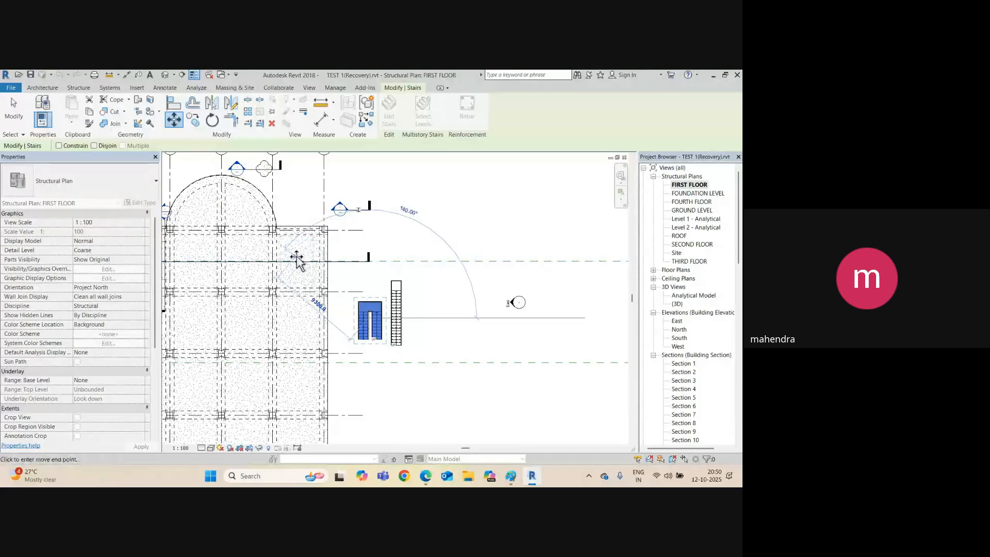
{"action": "left_click", "coordinate": [299, 258]}
{"action": "scroll", "coordinate": [360, 259], "scroll_direction": "up", "scroll_amount": 4}
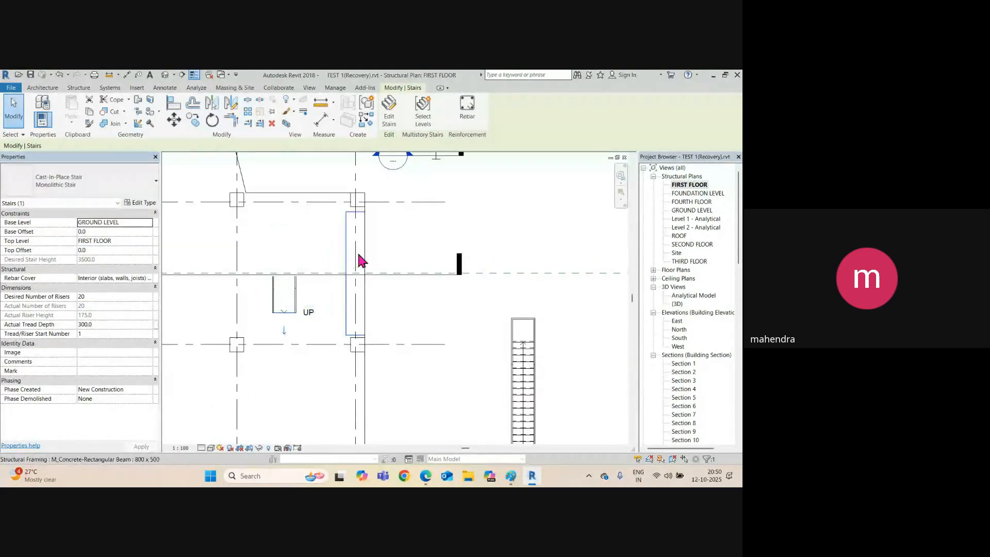
{"action": "key", "text": "Escape"}
{"action": "left_click", "coordinate": [355, 254]}
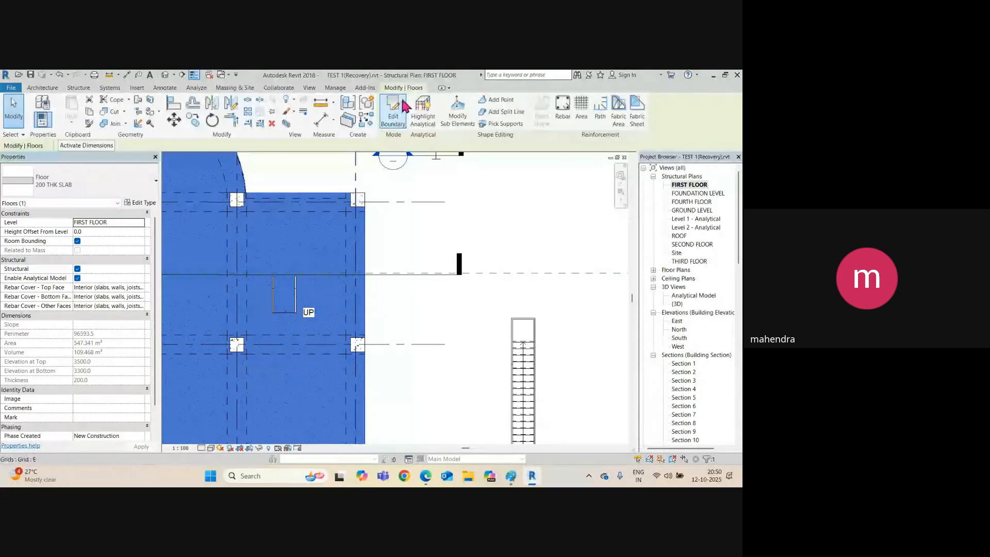
Edit the slab boundary to add a rectangular opening around the stair and finish the sketch.
{"action": "left_click", "coordinate": [388, 126]}
{"action": "scroll", "coordinate": [263, 233], "scroll_direction": "up", "scroll_amount": 2}
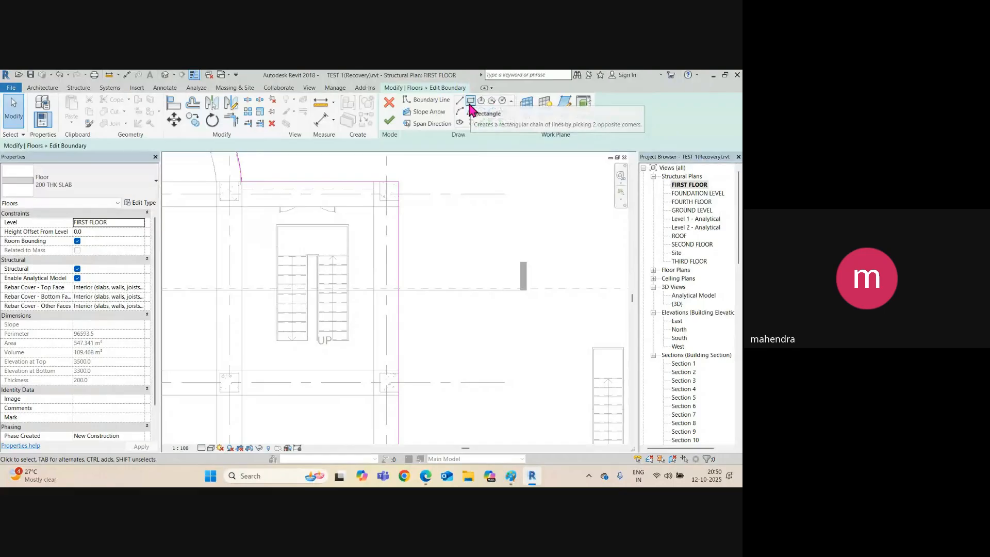
{"action": "left_click", "coordinate": [470, 102]}
{"action": "left_click", "coordinate": [277, 224]}
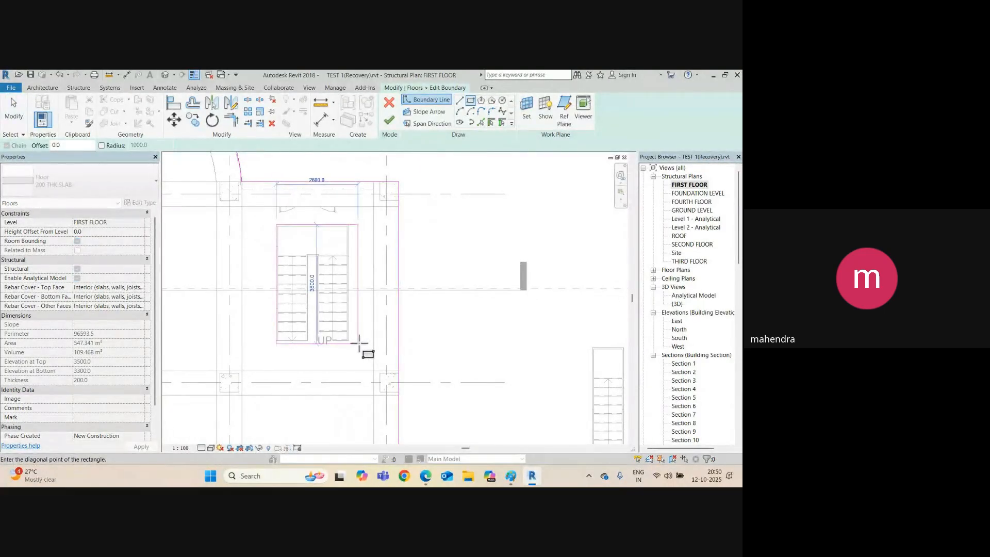
{"action": "left_click", "coordinate": [349, 340]}
{"action": "left_click", "coordinate": [391, 119]}
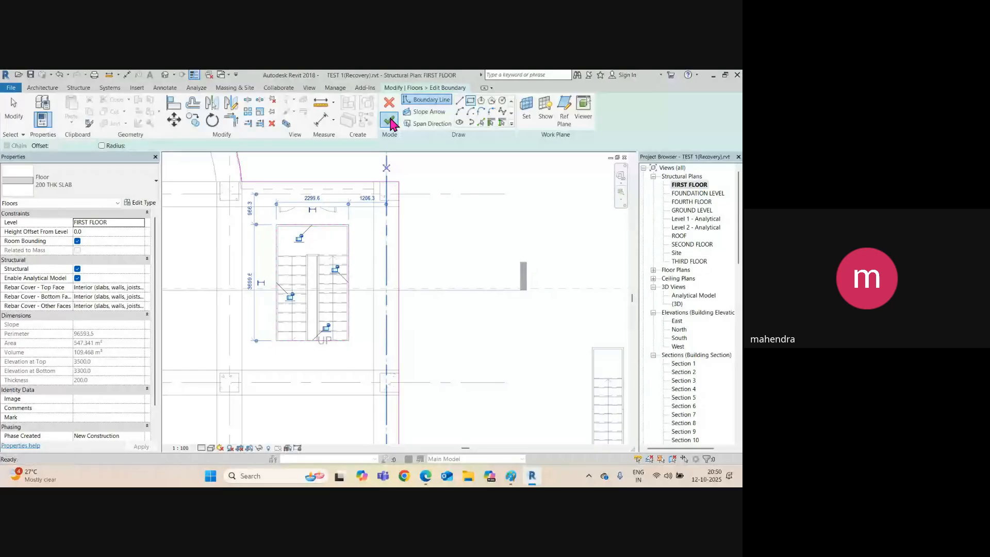
{"action": "left_click", "coordinate": [431, 240]}
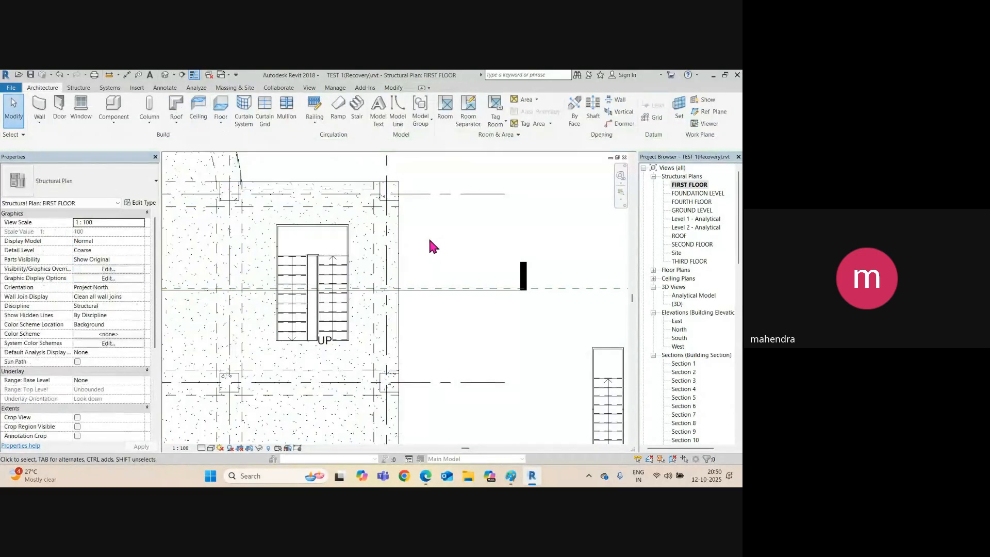
Inspect the new slab opening in the default 3D view, then return to the FIRST FLOOR plan.
{"action": "left_click", "coordinate": [165, 75]}
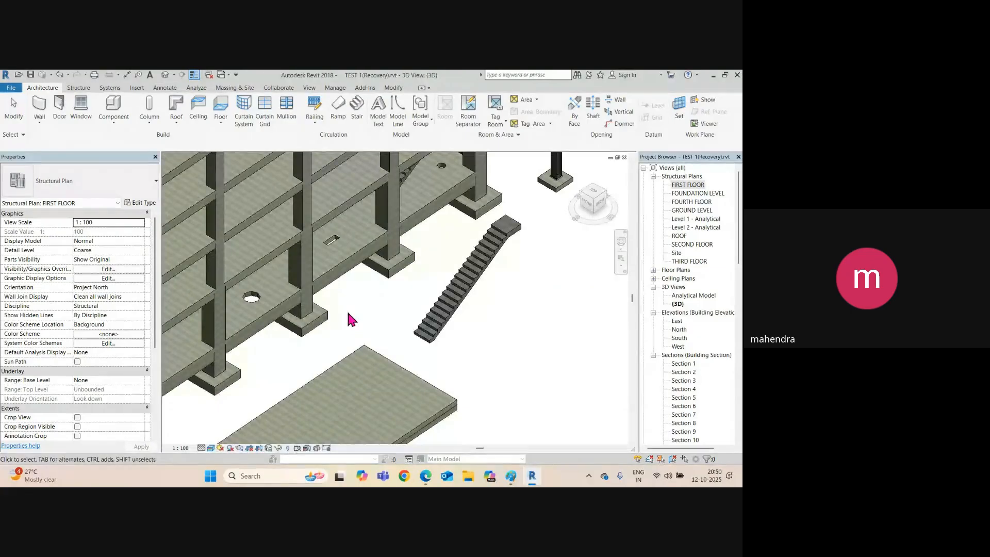
{"action": "middle_click_drag", "start_coordinate": [387, 288], "coordinate": [382, 351], "text": "shift"}
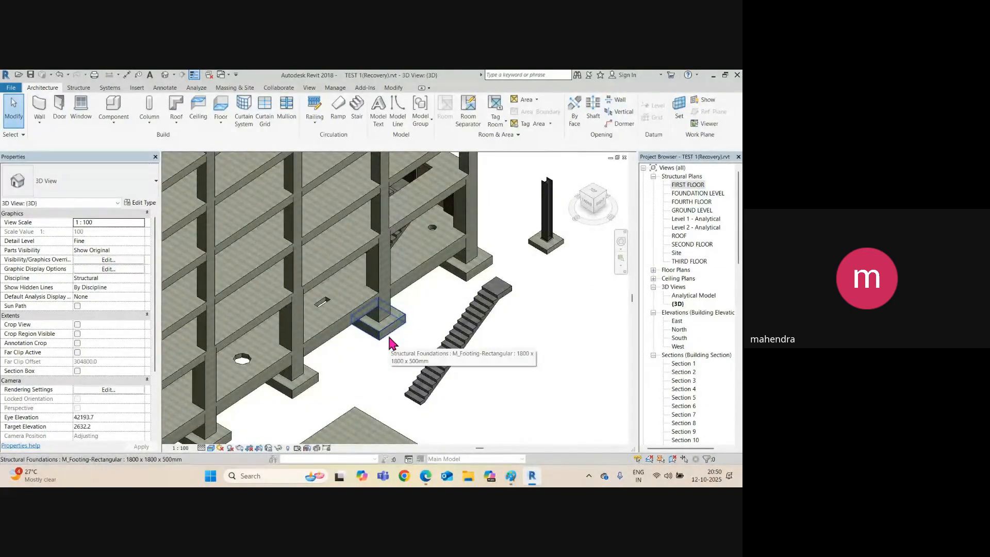
{"action": "scroll", "coordinate": [404, 226], "scroll_direction": "up", "scroll_amount": 2}
{"action": "left_click", "coordinate": [397, 222]}
{"action": "middle_click_drag", "start_coordinate": [436, 275], "coordinate": [315, 276], "text": "shift"}
{"action": "scroll", "coordinate": [331, 217], "scroll_direction": "up", "scroll_amount": 5}
{"action": "scroll", "coordinate": [315, 276], "scroll_direction": "down", "scroll_amount": 5}
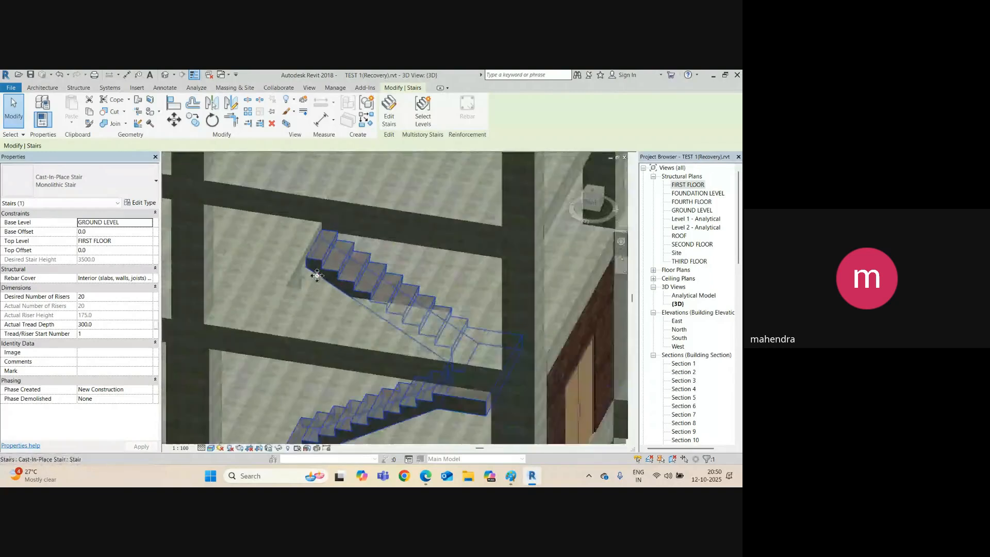
{"action": "key", "text": "ctrl+Tab"}
{"action": "scroll", "coordinate": [320, 273], "scroll_direction": "down", "scroll_amount": 3}
Draw Section 14 across the stair and shorten its viewing depth to the stair.
{"action": "left_click", "coordinate": [408, 308]}
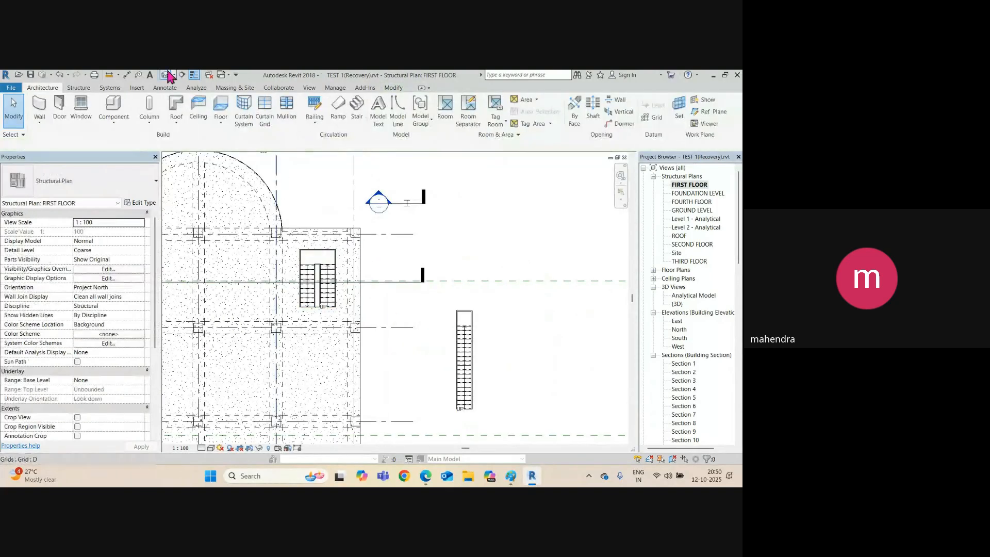
{"action": "left_click", "coordinate": [182, 76]}
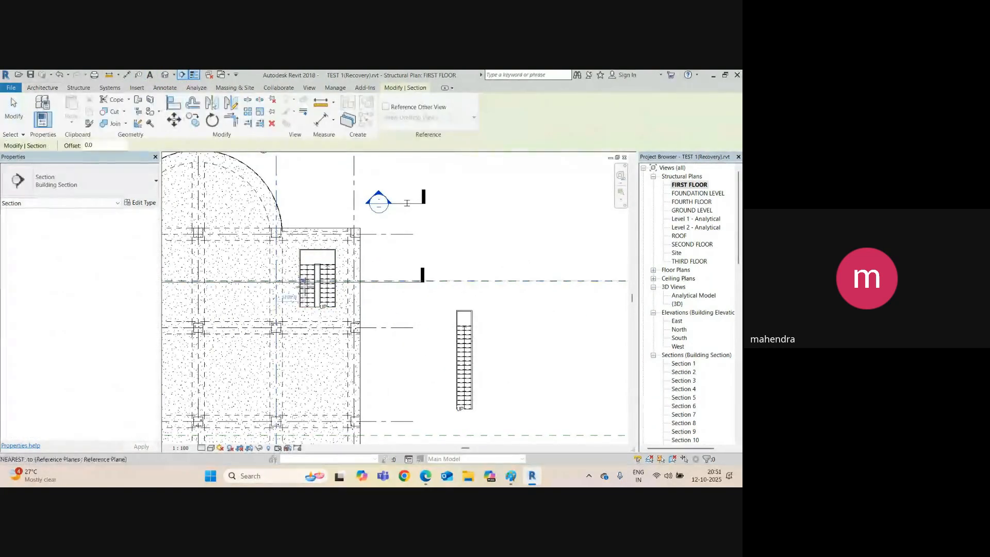
{"action": "left_click", "coordinate": [307, 321]}
{"action": "left_click", "coordinate": [304, 209]}
{"action": "scroll", "coordinate": [305, 209], "scroll_direction": "down", "scroll_amount": 3}
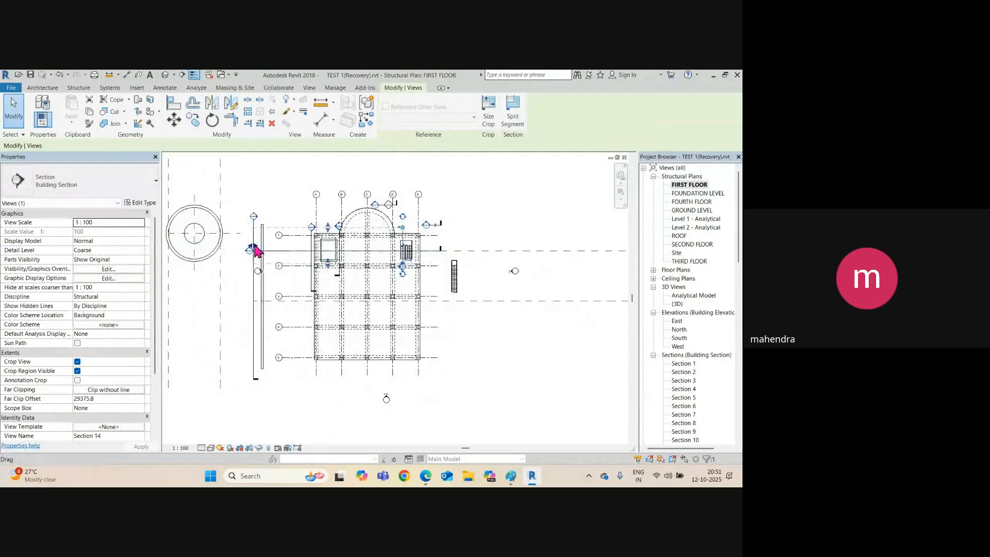
{"action": "left_click_drag", "start_coordinate": [394, 252], "coordinate": [402, 253]}
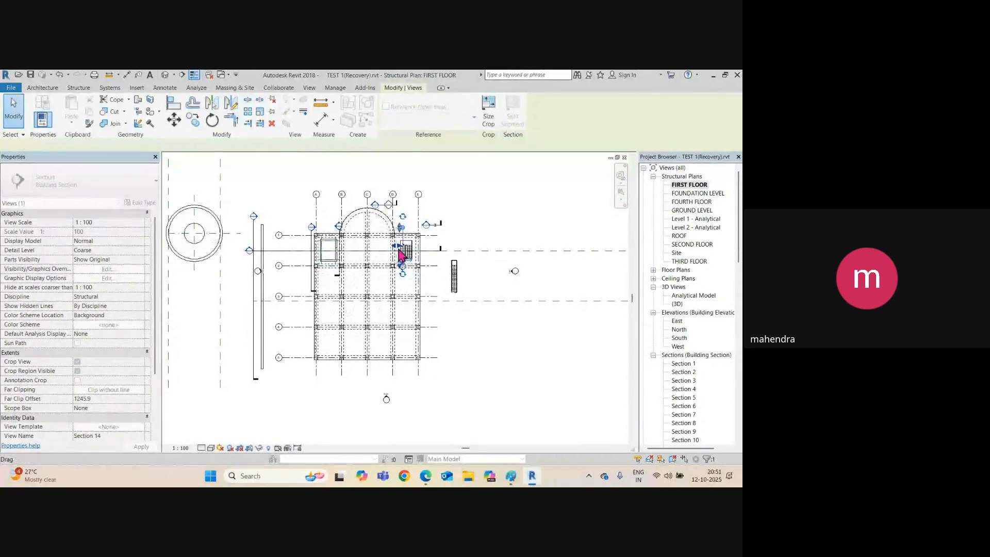
{"action": "scroll", "coordinate": [401, 254], "scroll_direction": "up", "scroll_amount": 3}
Open the Section 14 view and frame the stair profile.
{"action": "right_click", "coordinate": [420, 219]}
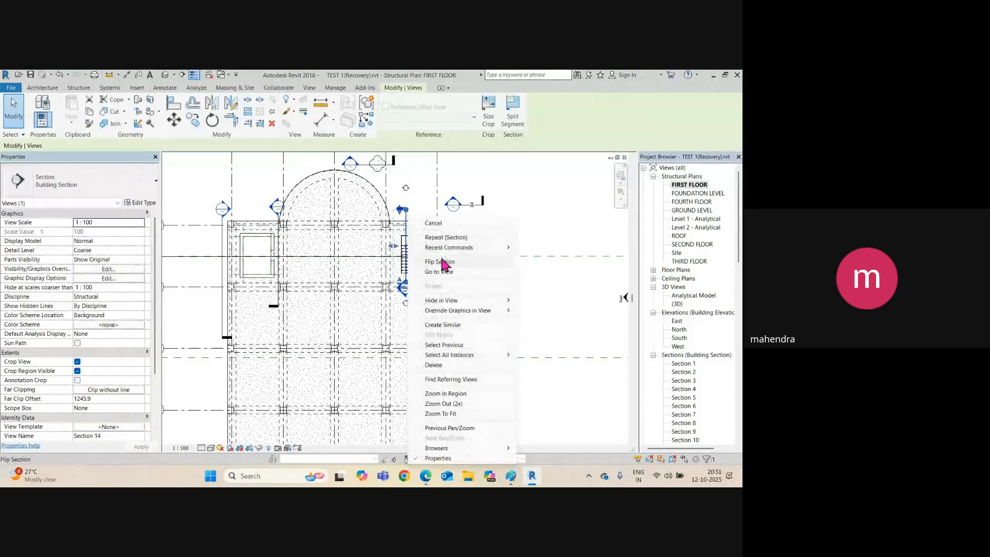
{"action": "left_click", "coordinate": [442, 272]}
{"action": "scroll", "coordinate": [389, 347], "scroll_direction": "up", "scroll_amount": 4}
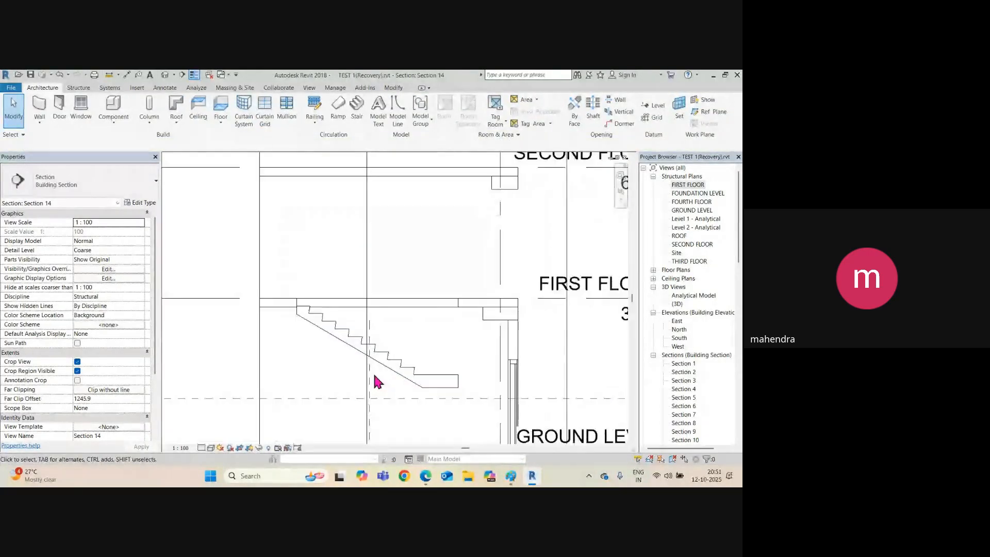
{"action": "middle_click_drag", "start_coordinate": [316, 385], "coordinate": [324, 284]}
{"action": "scroll", "coordinate": [307, 240], "scroll_direction": "up", "scroll_amount": 2}
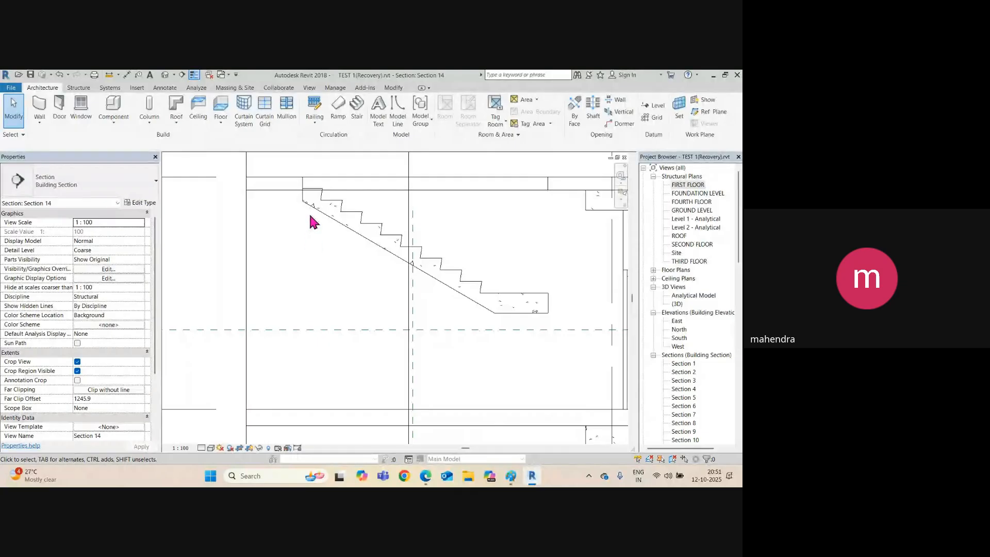
{"action": "scroll", "coordinate": [312, 200], "scroll_direction": "up", "scroll_amount": 2}
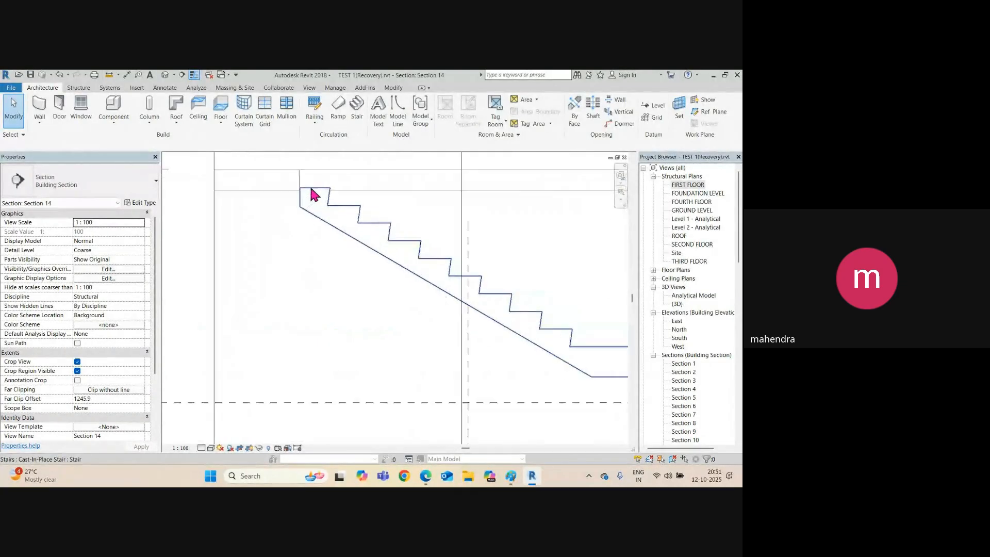
Shift the Section 14 line further through the stair and review the section again.
{"action": "key", "text": "ctrl+Tab"}
{"action": "scroll", "coordinate": [429, 249], "scroll_direction": "up", "scroll_amount": 3}
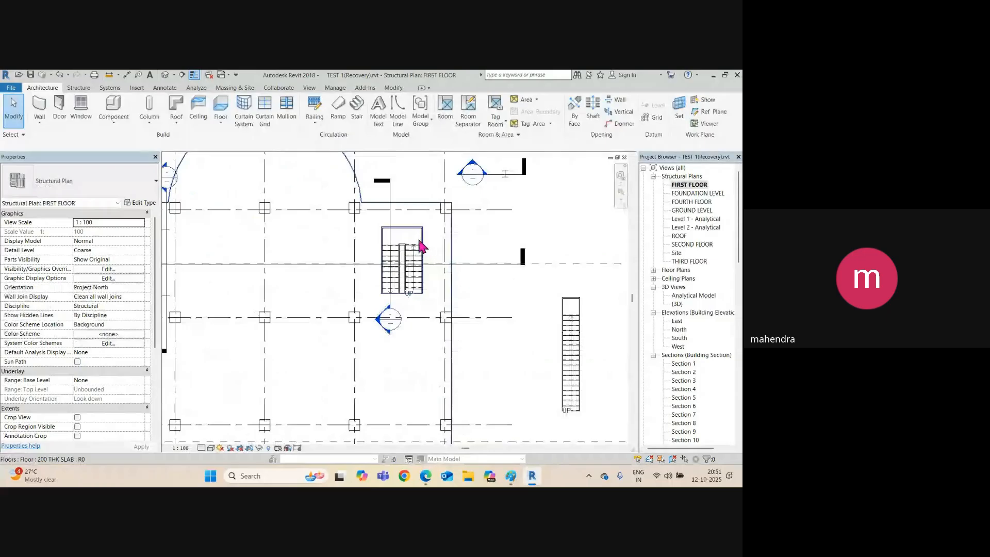
{"action": "left_click", "coordinate": [394, 200]}
{"action": "left_click_drag", "start_coordinate": [394, 200], "coordinate": [414, 194]}
{"action": "right_click", "coordinate": [414, 194]}
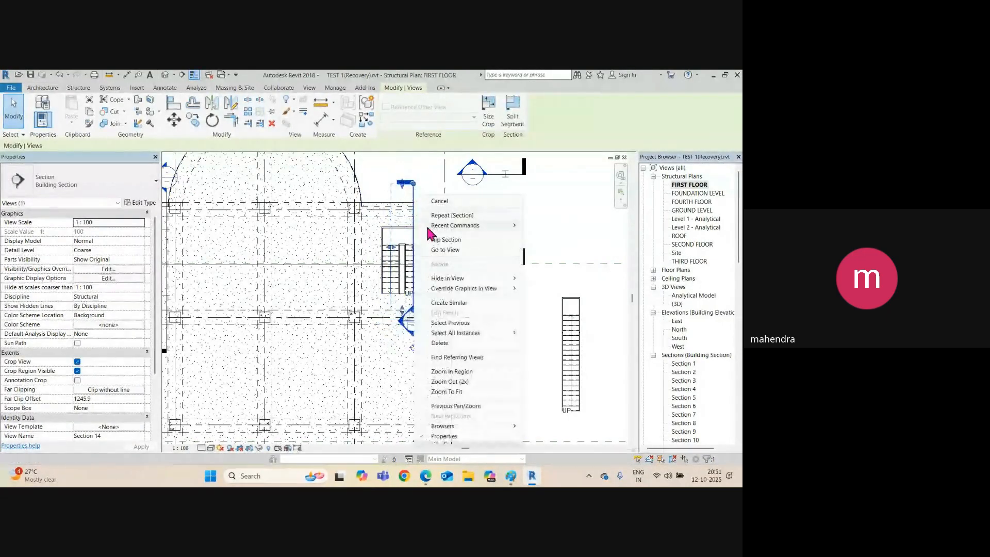
{"action": "left_click", "coordinate": [440, 250]}
{"action": "scroll", "coordinate": [321, 225], "scroll_direction": "down", "scroll_amount": 2}
{"action": "scroll", "coordinate": [347, 331], "scroll_direction": "up", "scroll_amount": 1}
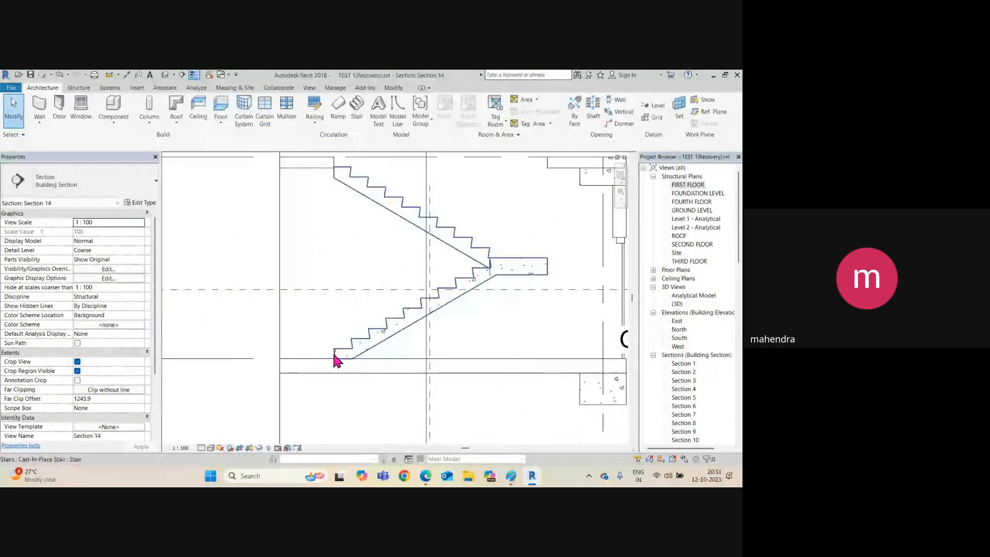
{"action": "scroll", "coordinate": [334, 356], "scroll_direction": "down", "scroll_amount": 1}
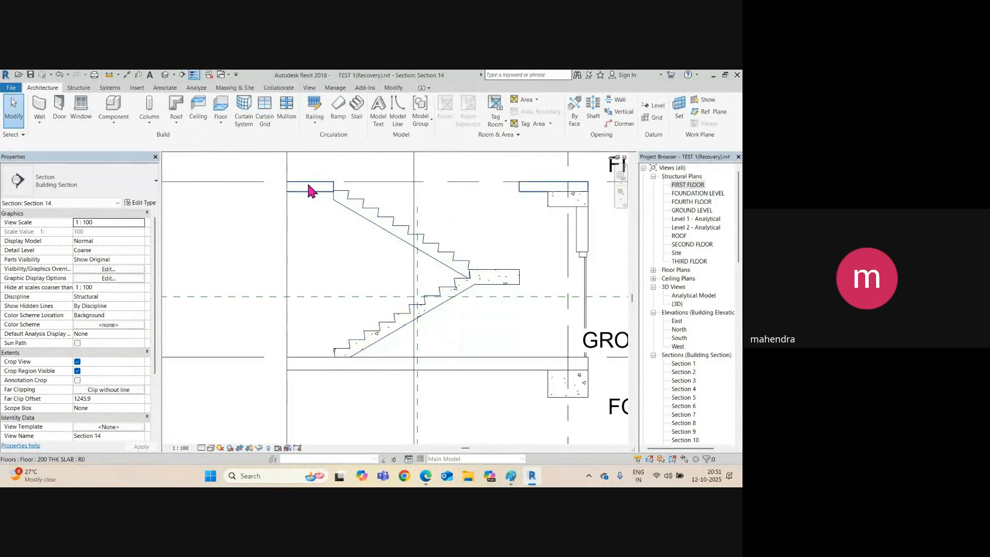
{"action": "scroll", "coordinate": [333, 172], "scroll_direction": "up", "scroll_amount": 1}
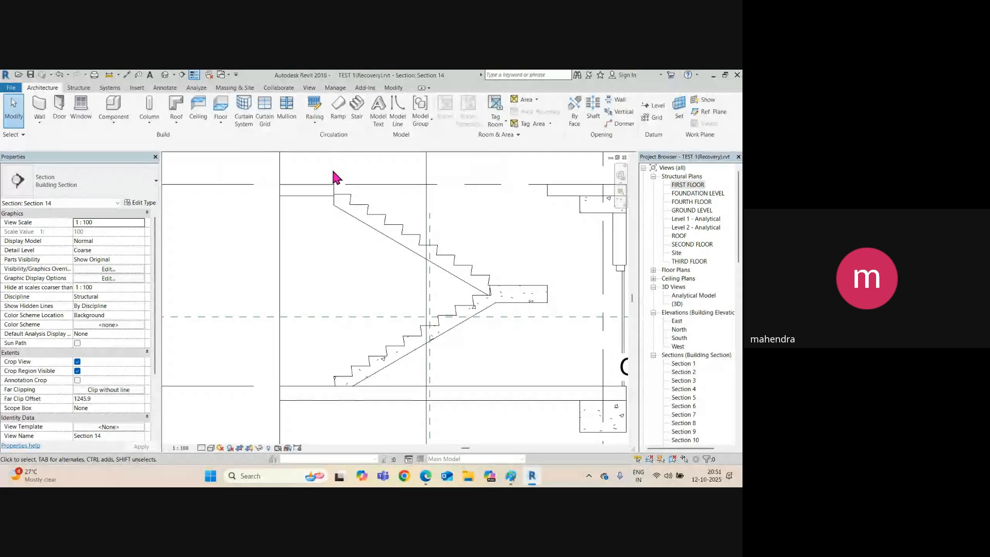
{"action": "left_click", "coordinate": [165, 75]}
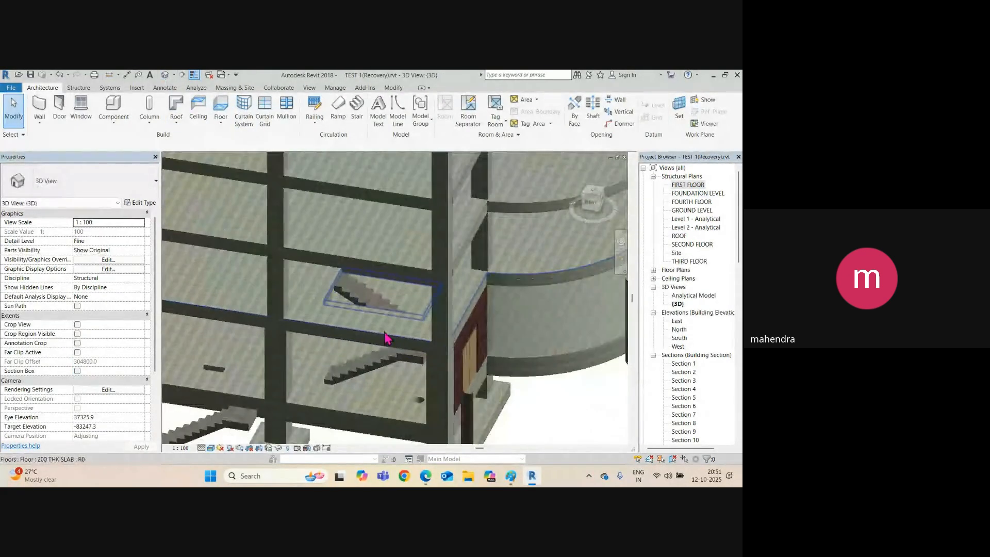
{"action": "left_click", "coordinate": [392, 367]}
{"action": "middle_click_drag", "start_coordinate": [392, 367], "coordinate": [437, 325], "text": "shift"}
{"action": "scroll", "coordinate": [438, 325], "scroll_direction": "up", "scroll_amount": 5}
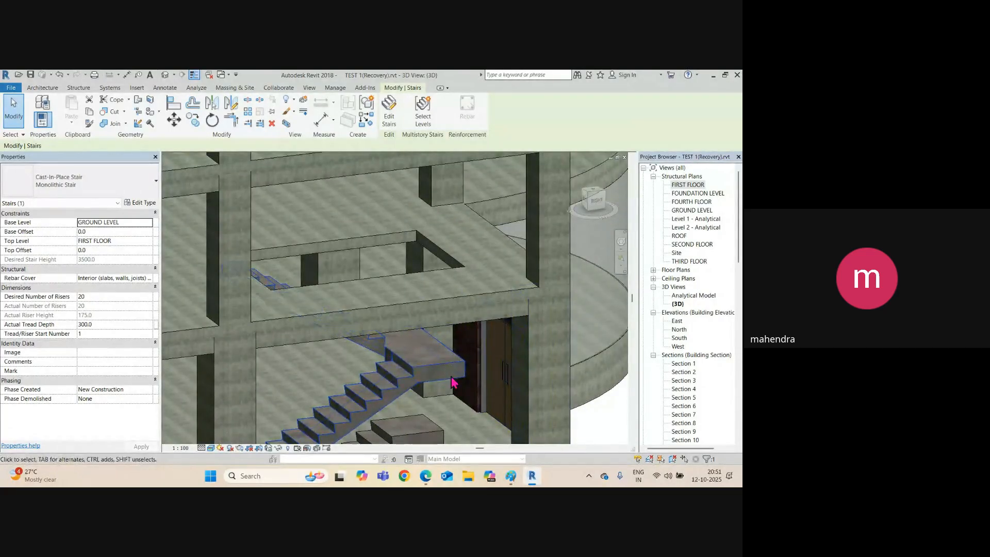
{"action": "middle_click_drag", "start_coordinate": [451, 361], "coordinate": [434, 288], "text": "shift"}
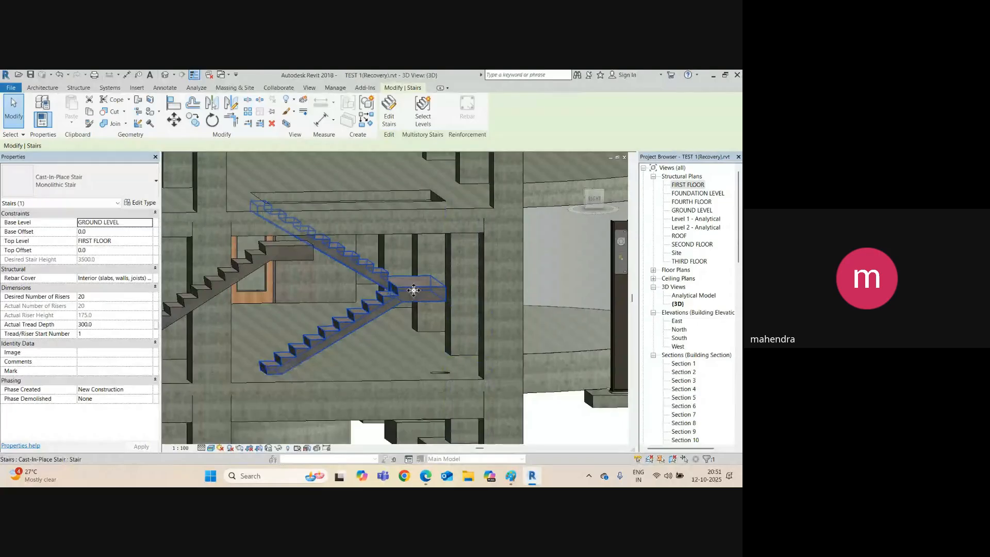
{"action": "middle_click_drag", "start_coordinate": [489, 297], "coordinate": [410, 311], "text": "shift"}
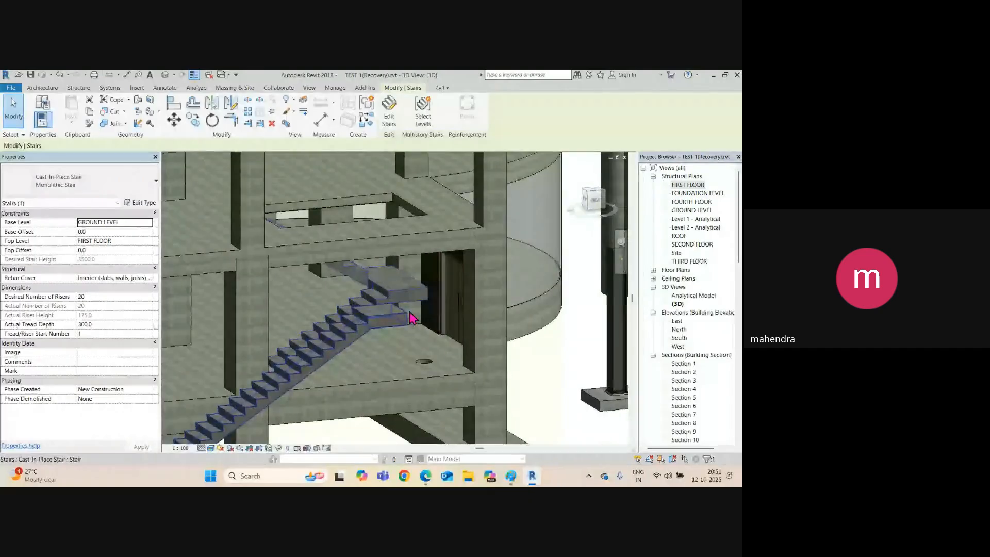
{"action": "key", "text": "ctrl+Tab"}
{"action": "middle_click_drag", "start_coordinate": [491, 325], "coordinate": [396, 327]}
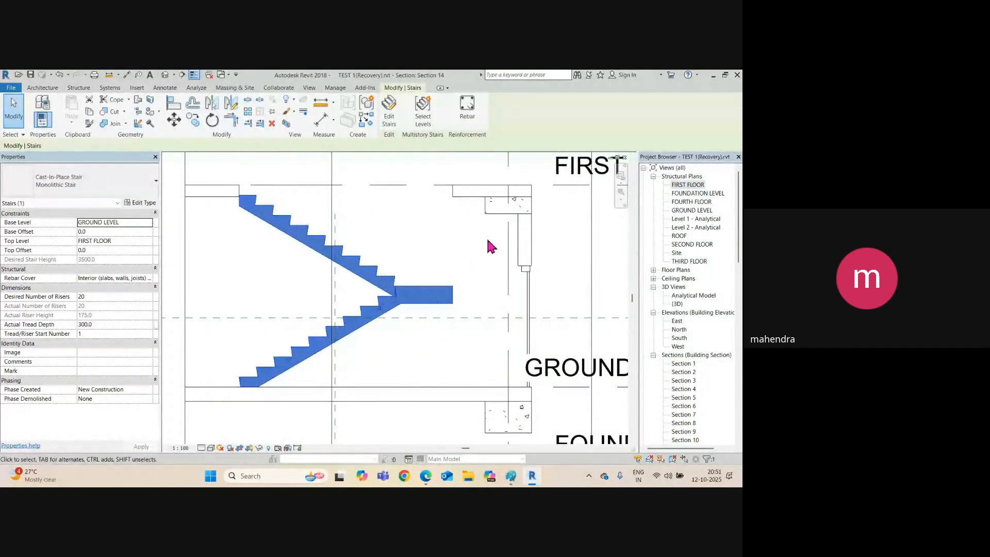
{"action": "left_click", "coordinate": [490, 216]}
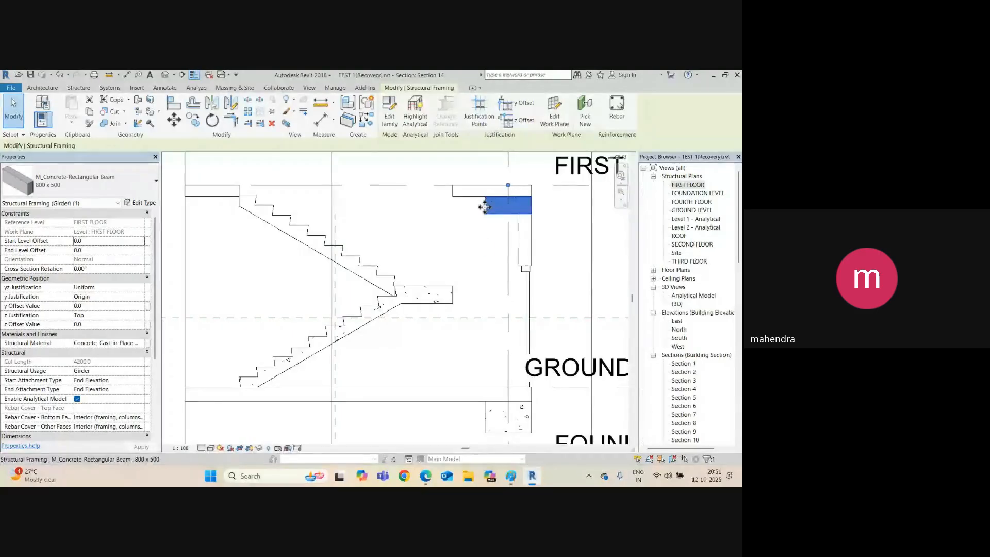
{"action": "left_click", "coordinate": [479, 303]}
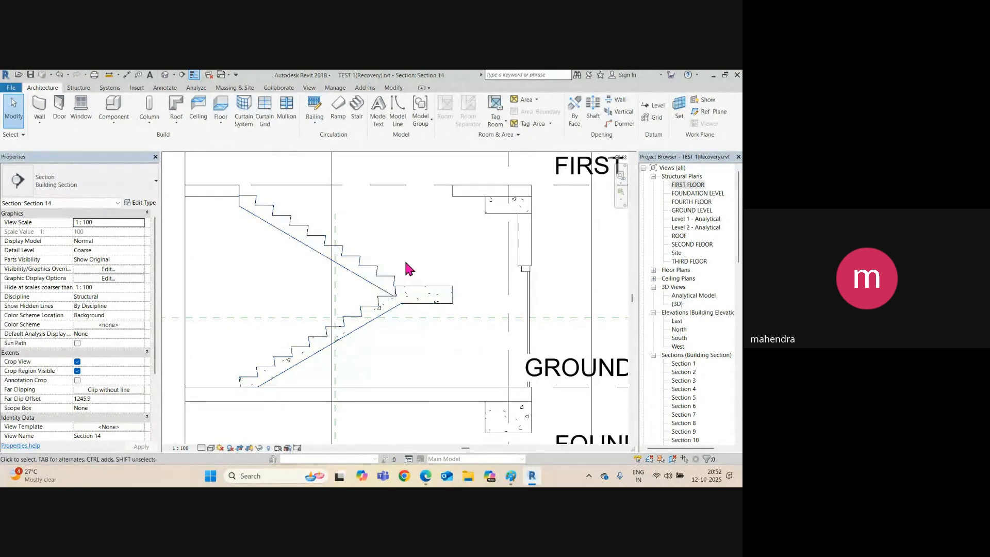
{"action": "left_click", "coordinate": [165, 75]}
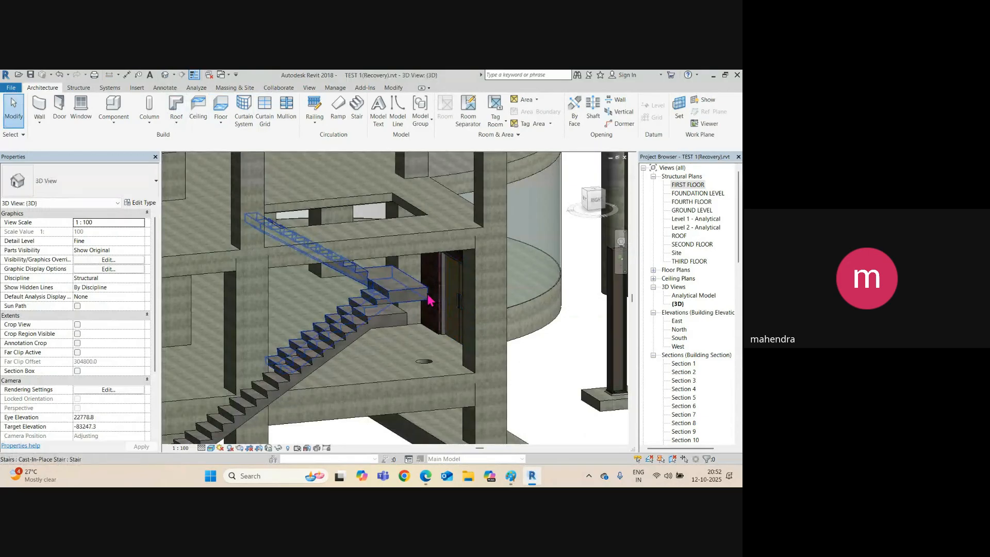
On the GROUND LEVEL plan, check stair distances (1000, 2300) with temporary aligned dimensions.
{"action": "double_click", "coordinate": [693, 210]}
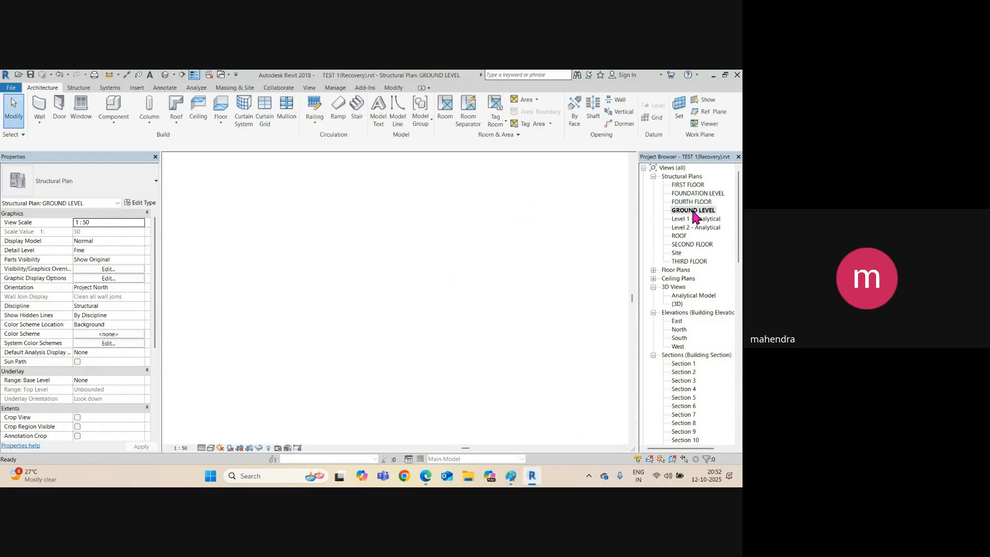
{"action": "scroll", "coordinate": [306, 296], "scroll_direction": "up", "scroll_amount": 5}
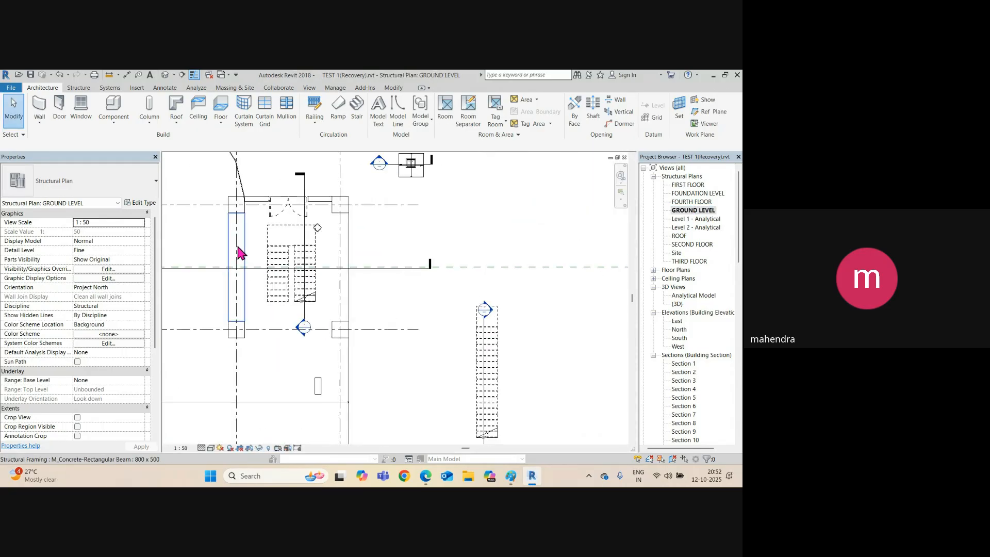
{"action": "scroll", "coordinate": [305, 220], "scroll_direction": "up", "scroll_amount": 3}
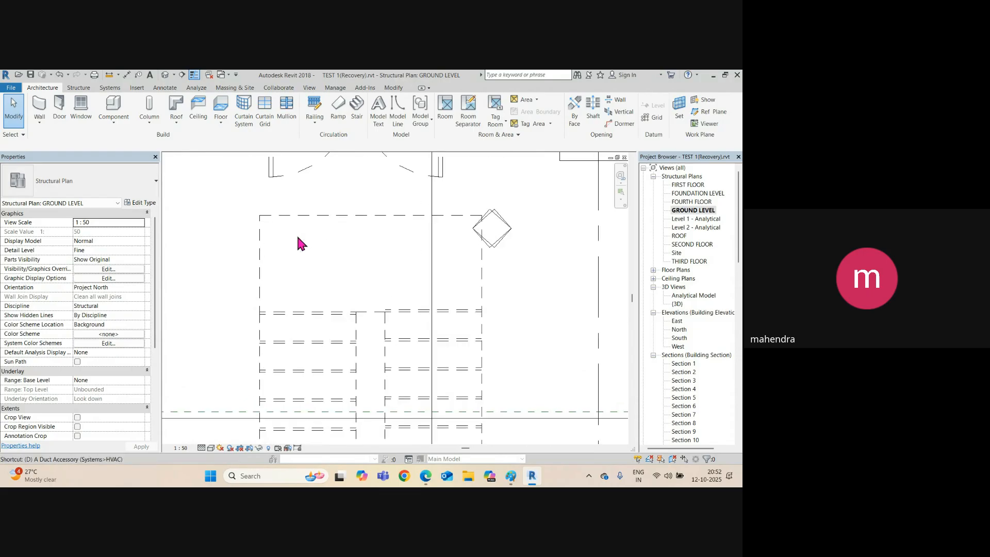
{"action": "key", "text": "d"}
{"action": "key", "text": "i"}
{"action": "left_click", "coordinate": [325, 216]}
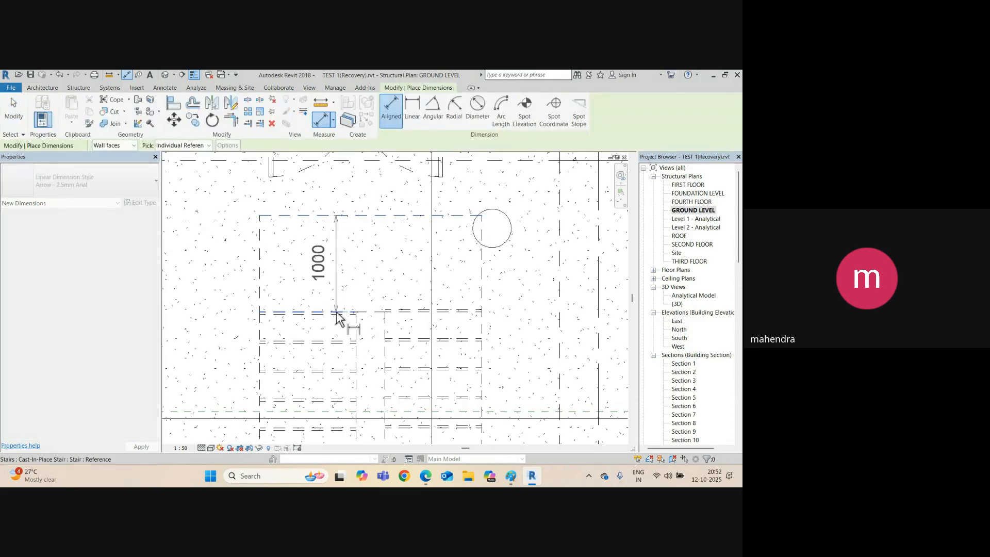
{"action": "key", "text": "Escape"}
{"action": "left_click", "coordinate": [262, 278]}
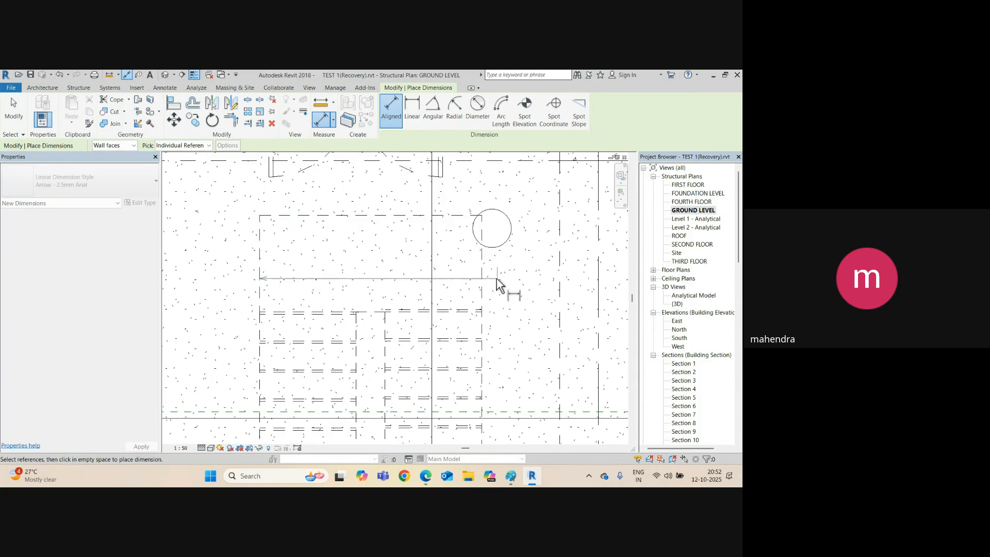
{"action": "key", "text": "Escape"}
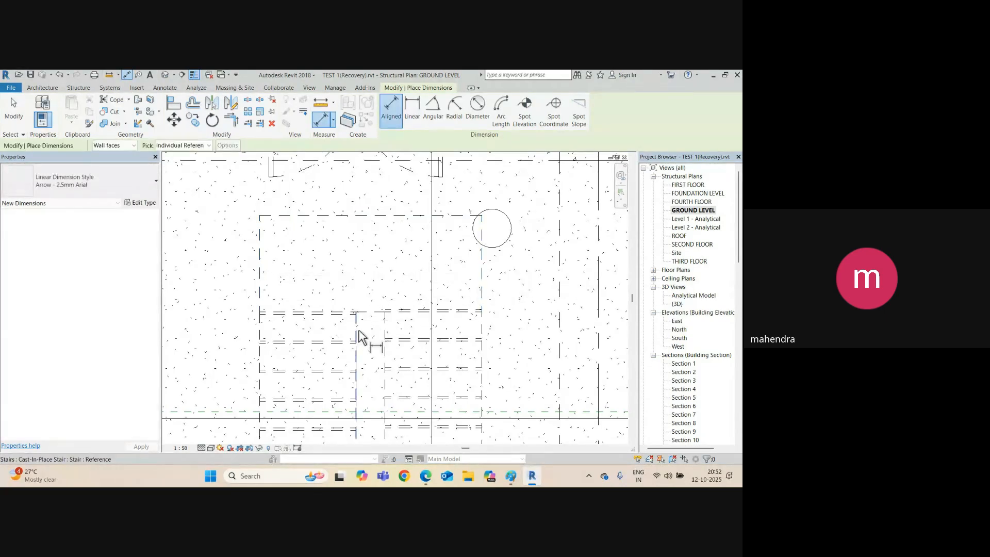
{"action": "left_click", "coordinate": [356, 335]}
{"action": "key", "text": "Escape"}
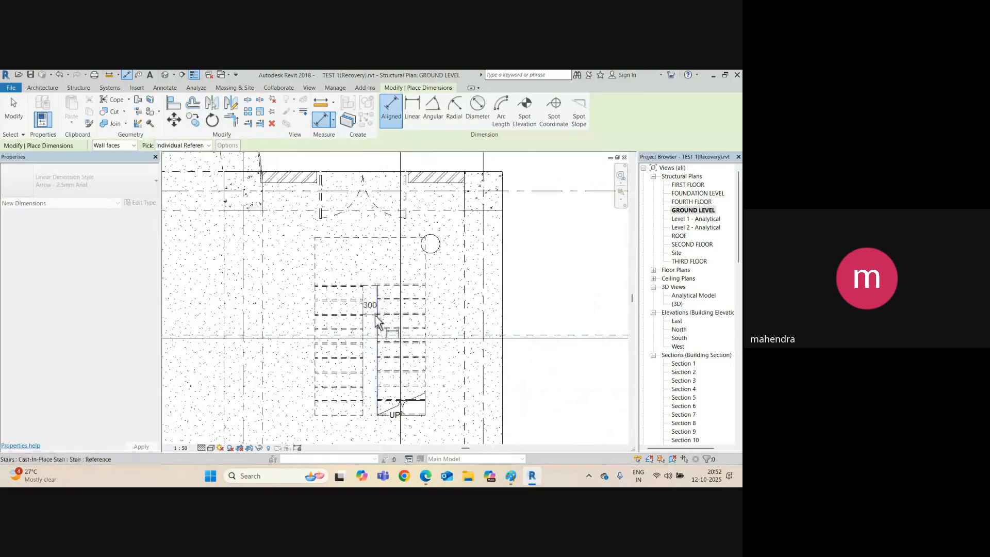
{"action": "key", "text": "Escape"}
Edit the stair and move its left run 150 to the right, then finish editing.
{"action": "left_click", "coordinate": [356, 321]}
{"action": "scroll", "coordinate": [331, 240], "scroll_direction": "down", "scroll_amount": 3}
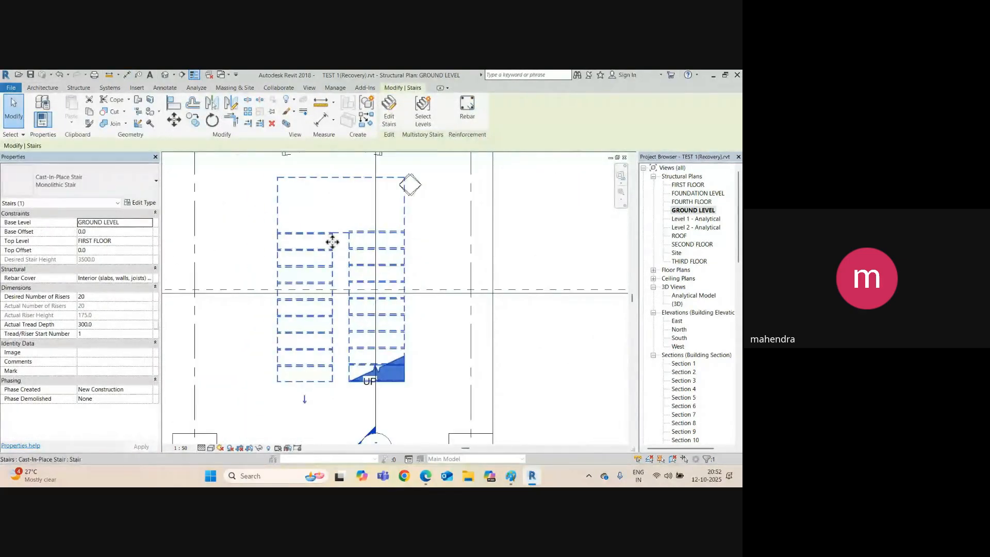
{"action": "left_click", "coordinate": [389, 111]}
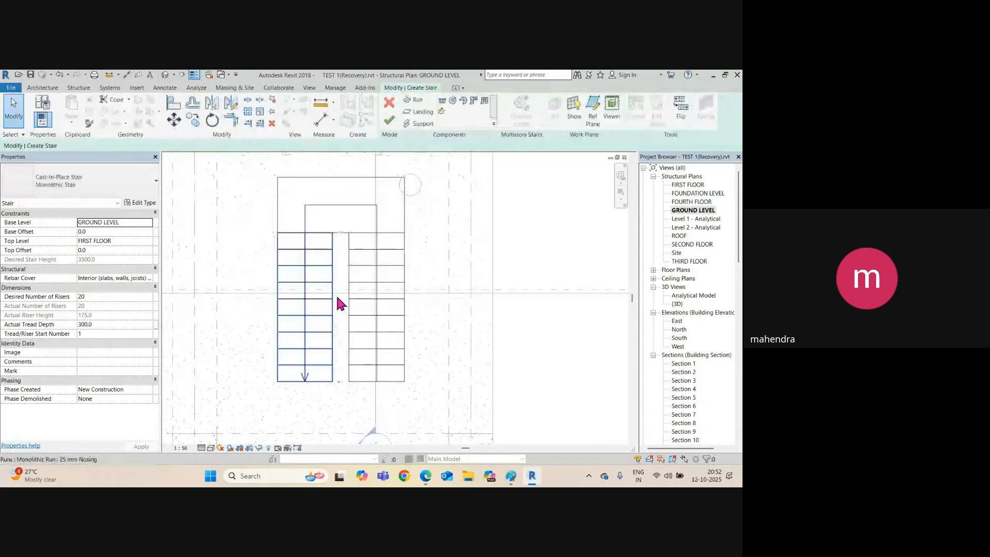
{"action": "left_click", "coordinate": [335, 292]}
{"action": "scroll", "coordinate": [335, 309], "scroll_direction": "up", "scroll_amount": 2}
{"action": "scroll", "coordinate": [346, 338], "scroll_direction": "down", "scroll_amount": 2}
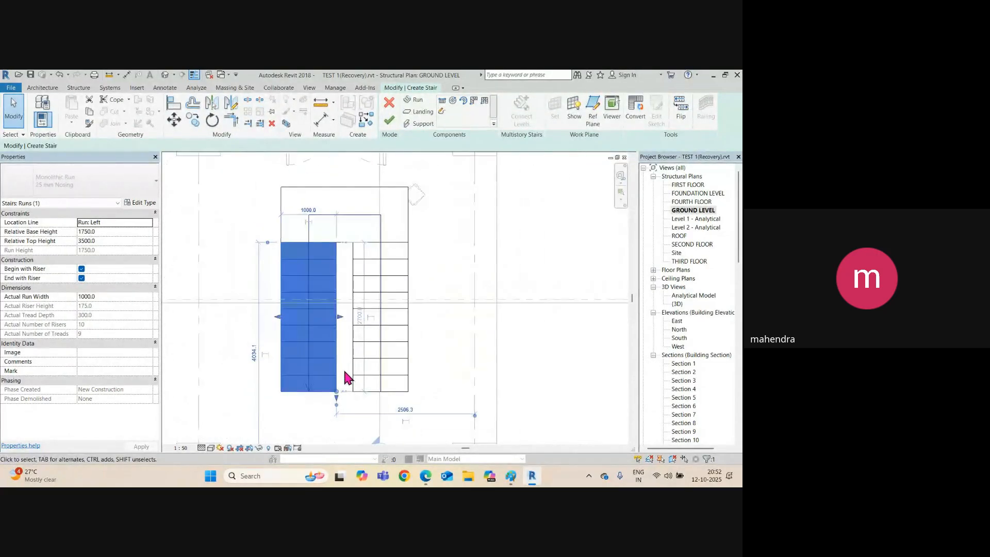
{"action": "key", "text": "Escape"}
{"action": "left_click", "coordinate": [336, 310]}
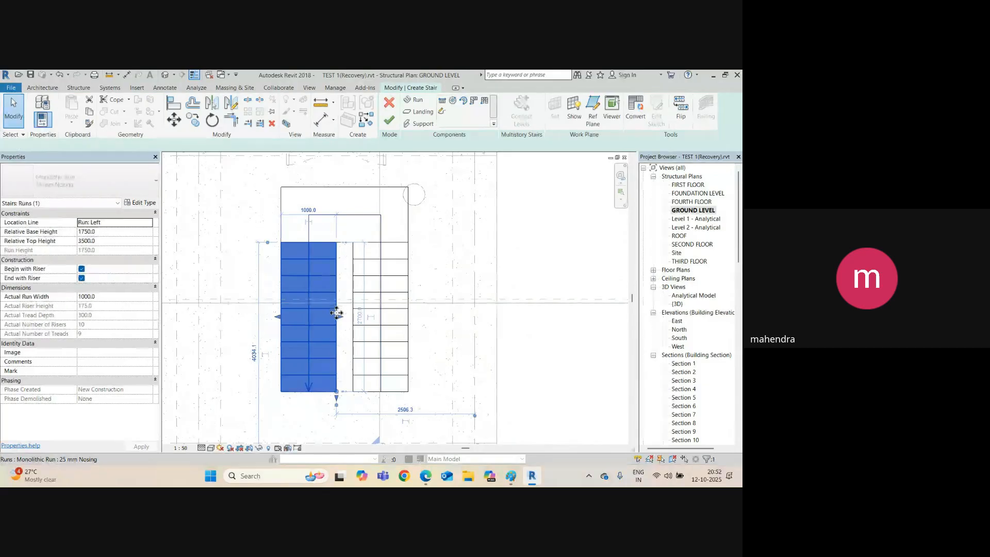
{"action": "key", "text": "m"}
{"action": "key", "text": "v"}
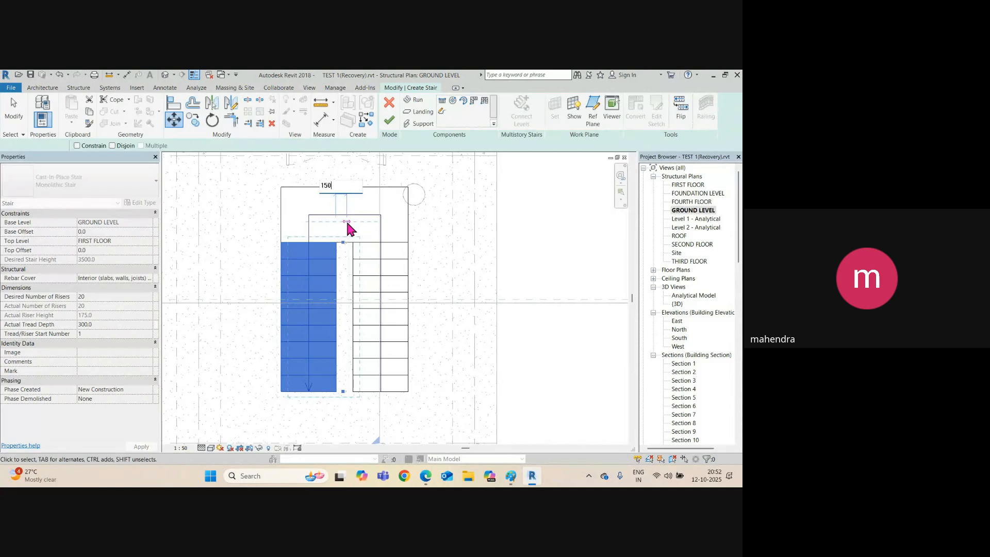
{"action": "key", "text": "Return"}
{"action": "left_click", "coordinate": [389, 123]}
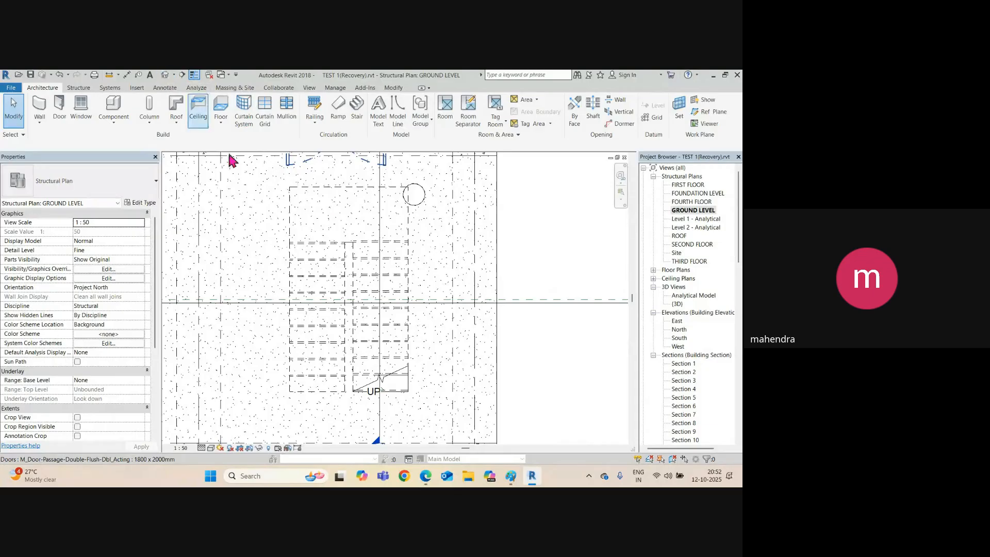
Frame the stair in the default 3D view and turn on Railings in Visibility/Graphic Overrides (VG).
{"action": "left_click", "coordinate": [165, 76]}
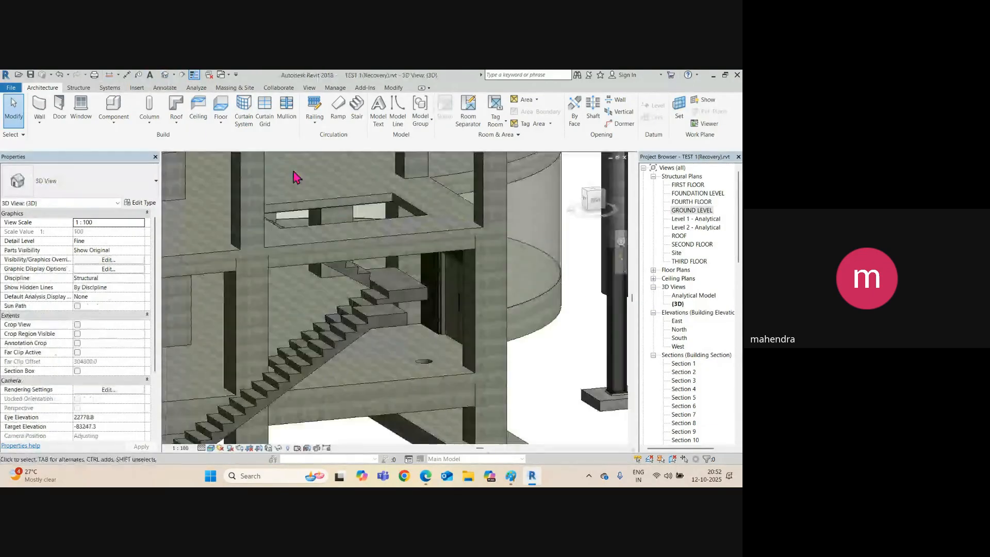
{"action": "left_click", "coordinate": [389, 306]}
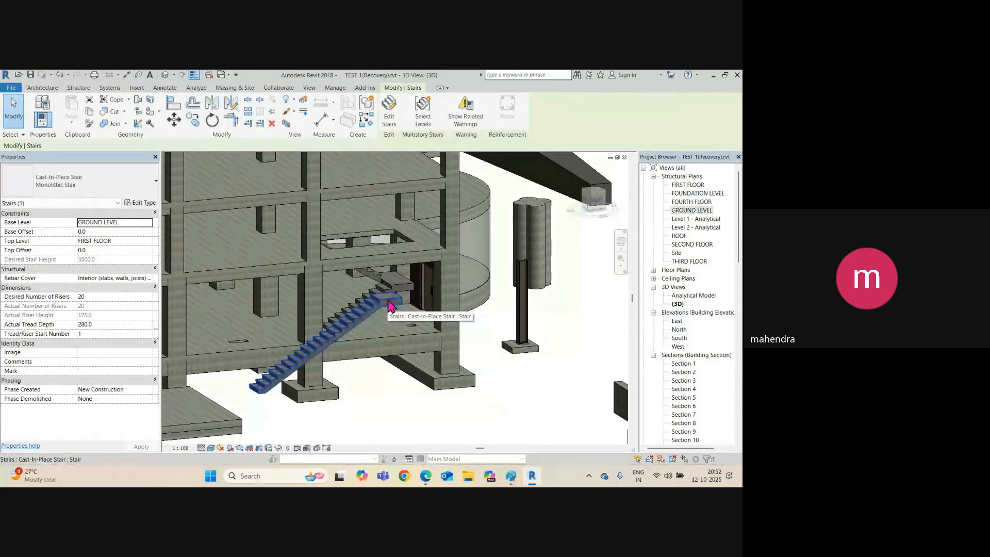
{"action": "middle_click_drag", "start_coordinate": [389, 315], "coordinate": [364, 329], "text": "shift"}
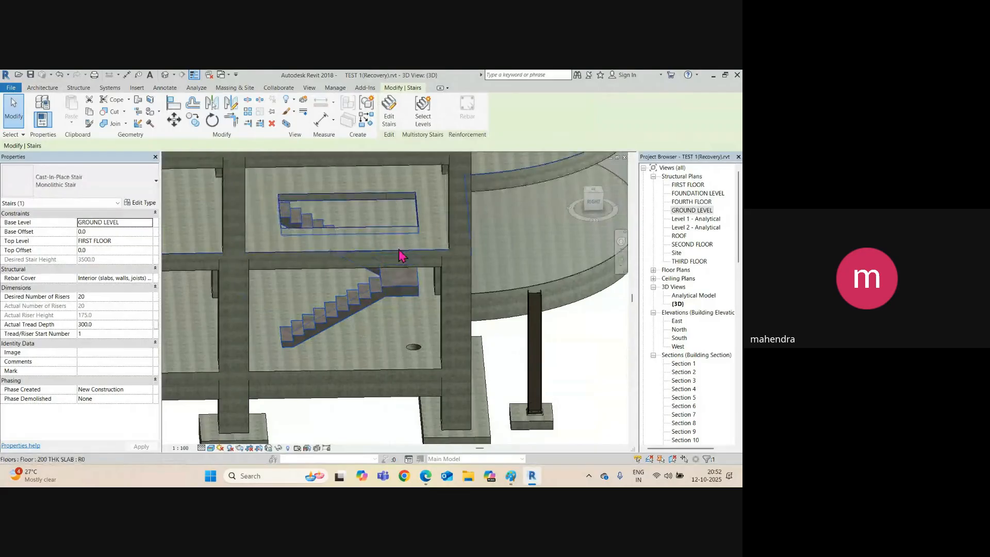
{"action": "middle_click_drag", "start_coordinate": [391, 206], "coordinate": [402, 324]}
{"action": "scroll", "coordinate": [351, 367], "scroll_direction": "up", "scroll_amount": 5}
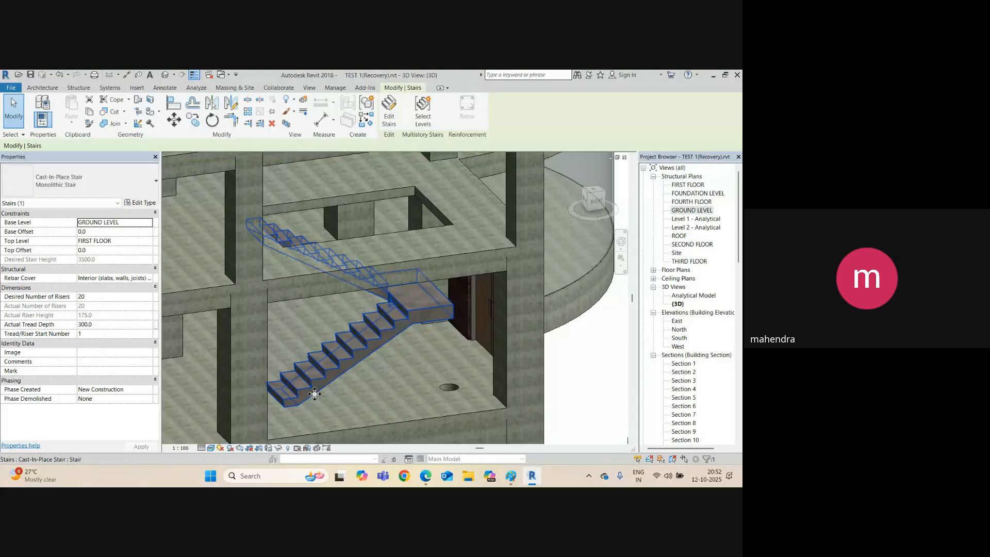
{"action": "key", "text": "v"}
{"action": "key", "text": "v"}
{"action": "key", "text": "r"}
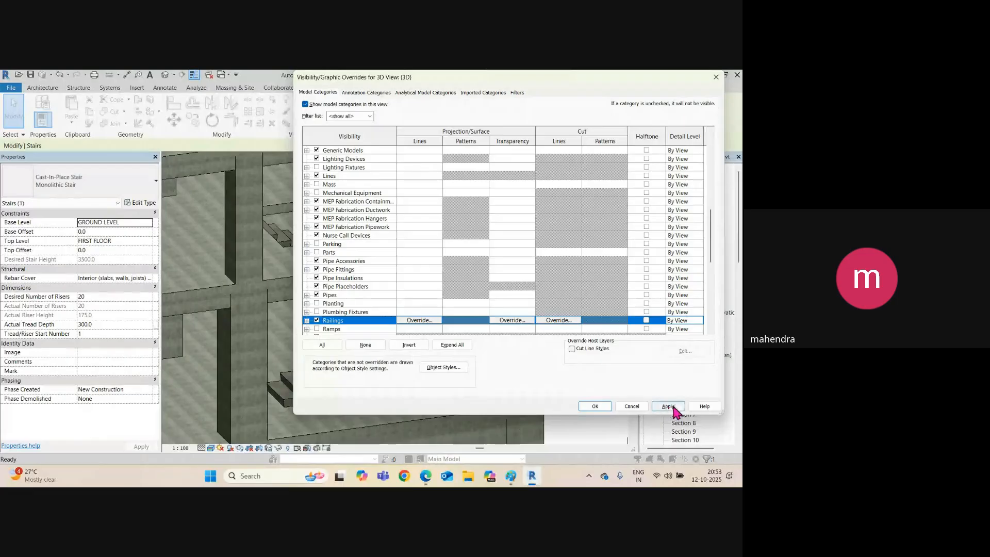
Apply the visibility overrides and orbit to view the stairs with their railings.
{"action": "left_click", "coordinate": [673, 408]}
{"action": "left_click", "coordinate": [601, 408]}
{"action": "left_click", "coordinate": [427, 388]}
{"action": "scroll", "coordinate": [373, 310], "scroll_direction": "up", "scroll_amount": 3}
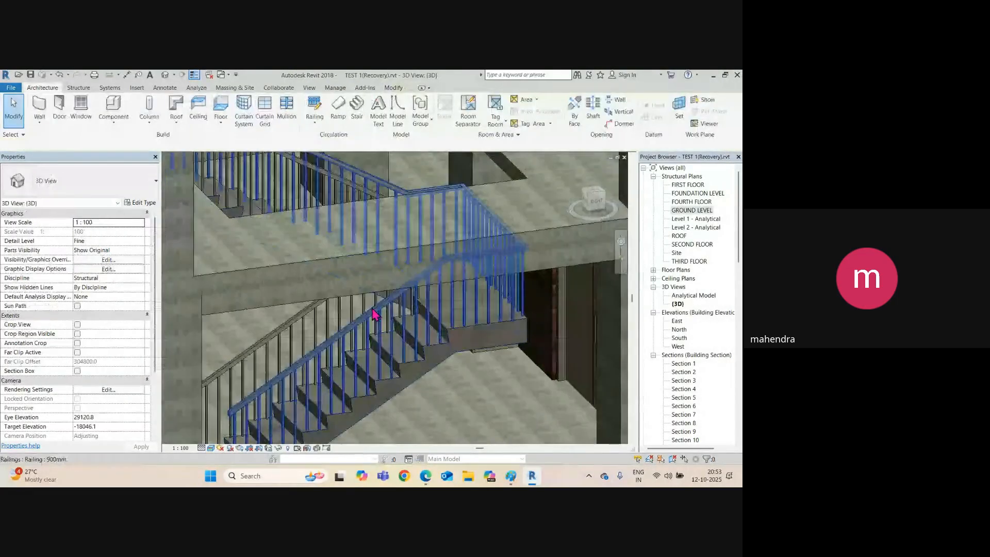
{"action": "left_click", "coordinate": [374, 313]}
{"action": "middle_click_drag", "start_coordinate": [374, 313], "coordinate": [409, 378], "text": "shift"}
{"action": "middle_click_drag", "start_coordinate": [308, 370], "coordinate": [415, 403], "text": "shift"}
{"action": "key", "text": "Escape"}
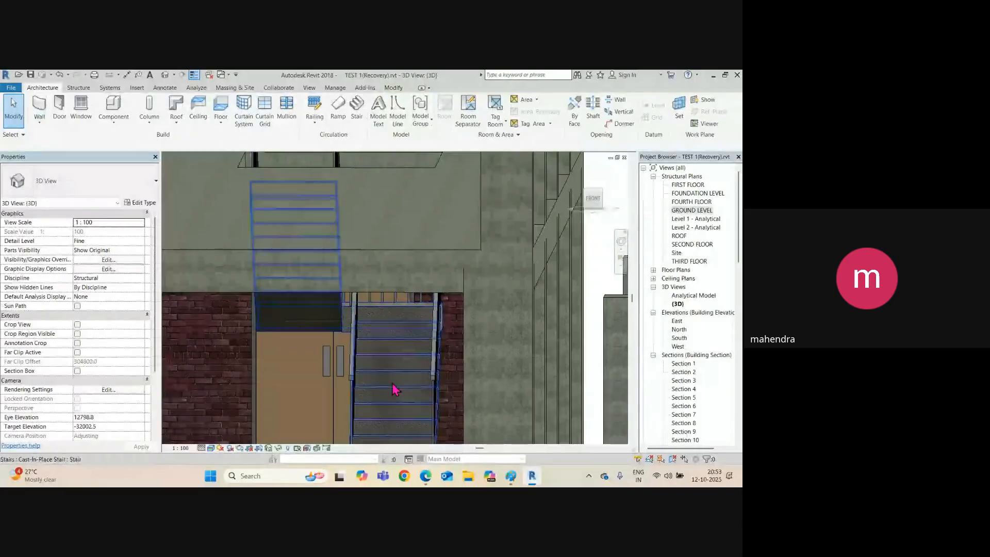
Isolate the stair in a section box, raising the box top to reveal the railing.
{"action": "left_click", "coordinate": [394, 392]}
{"action": "left_click", "coordinate": [287, 122]}
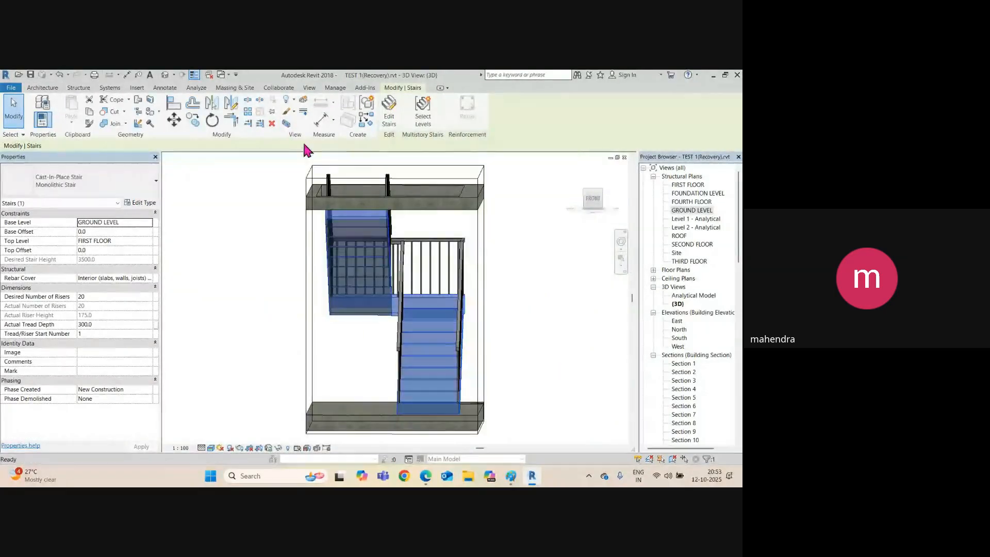
{"action": "middle_click_drag", "start_coordinate": [485, 329], "coordinate": [503, 315], "text": "shift"}
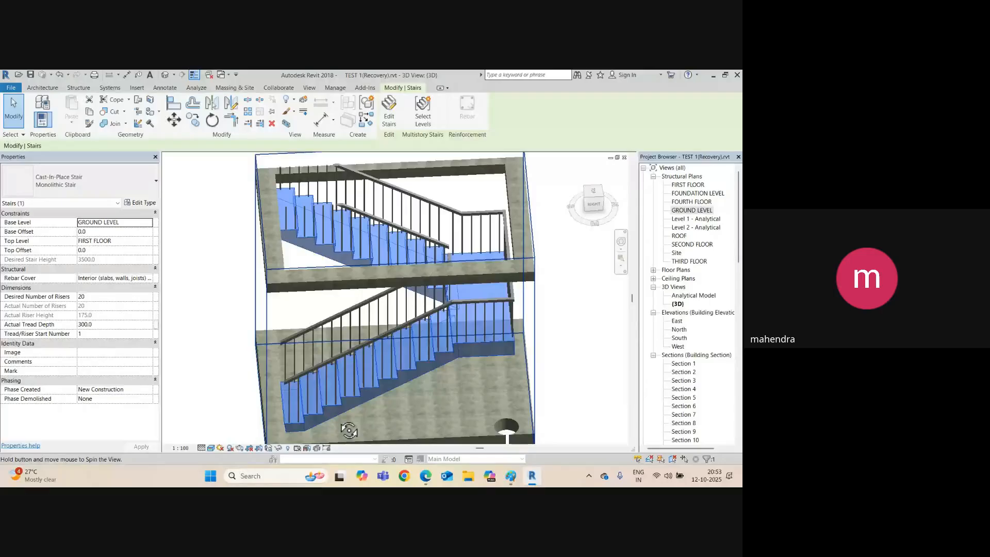
{"action": "left_click", "coordinate": [522, 321]}
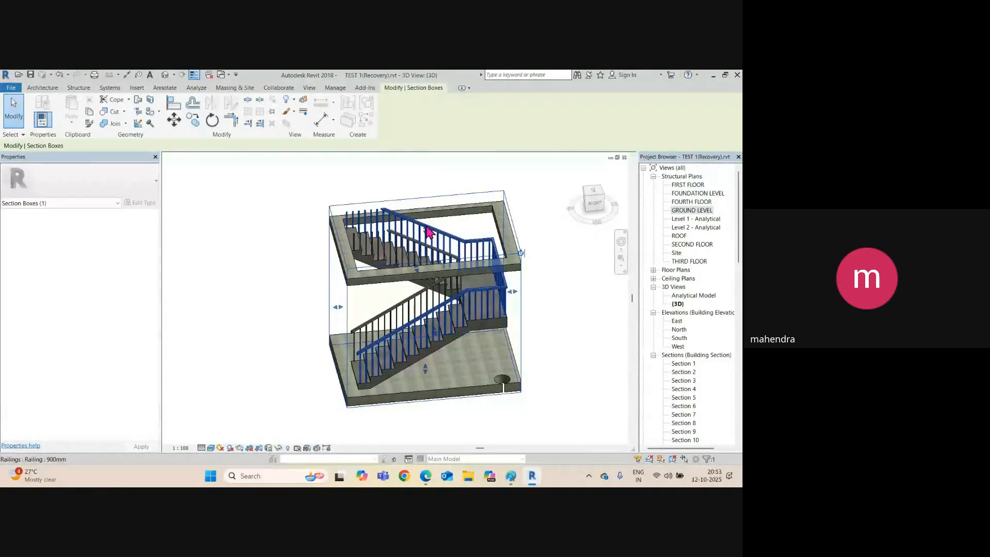
{"action": "scroll", "coordinate": [426, 234], "scroll_direction": "up", "scroll_amount": 3}
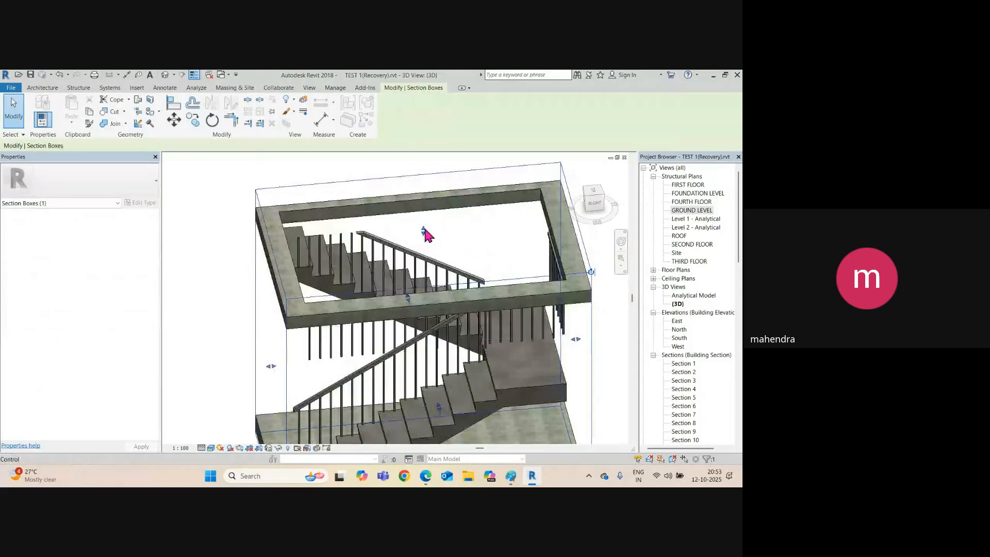
{"action": "left_click_drag", "start_coordinate": [424, 231], "coordinate": [423, 188]}
{"action": "left_click", "coordinate": [421, 164]}
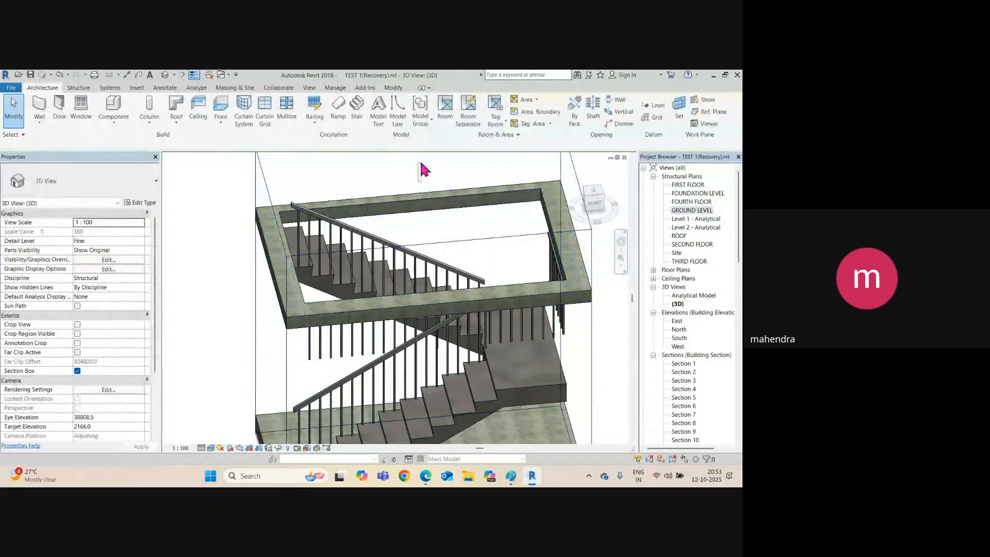
{"action": "scroll", "coordinate": [432, 180], "scroll_direction": "down", "scroll_amount": 3}
{"action": "left_click", "coordinate": [416, 207]}
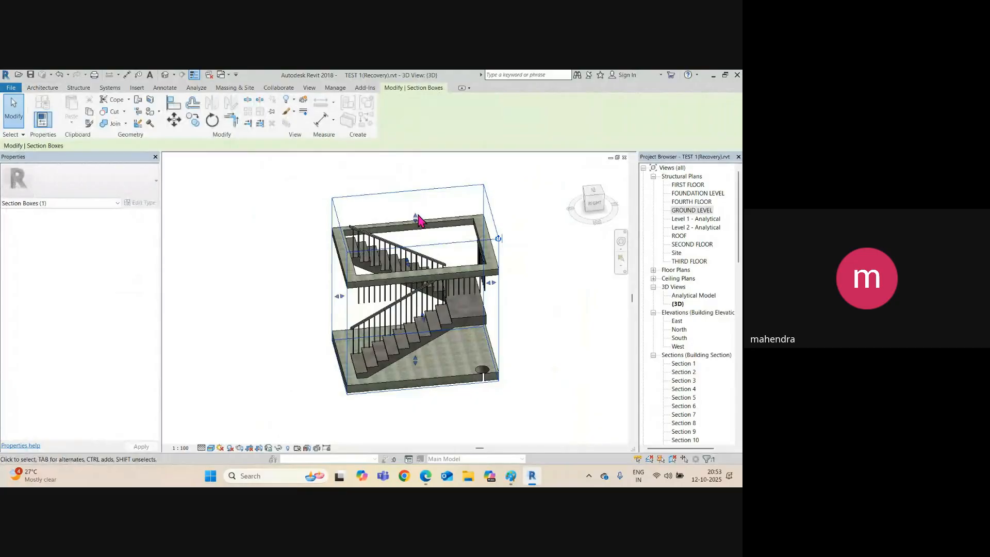
{"action": "middle_click_drag", "start_coordinate": [417, 221], "coordinate": [384, 338], "text": "shift"}
{"action": "middle_click_drag", "start_coordinate": [437, 338], "coordinate": [370, 373], "text": "shift"}
Delete both stair railings and orbit to inspect the bare stair.
{"action": "left_click", "coordinate": [362, 380]}
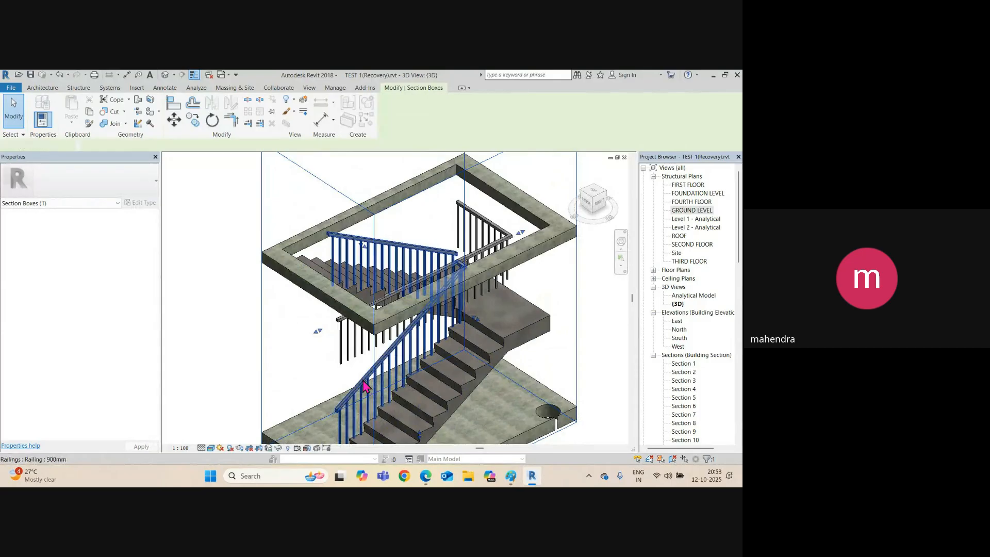
{"action": "key", "text": "Delete"}
{"action": "left_click", "coordinate": [343, 345]}
{"action": "key", "text": "Delete"}
{"action": "scroll", "coordinate": [337, 332], "scroll_direction": "down", "scroll_amount": 3}
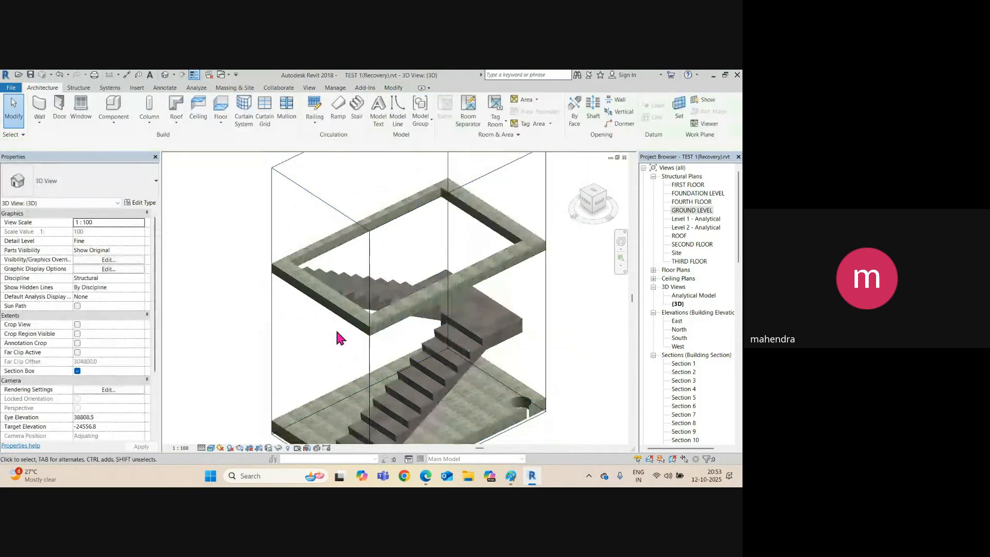
{"action": "middle_click_drag", "start_coordinate": [364, 369], "coordinate": [381, 381], "text": "shift"}
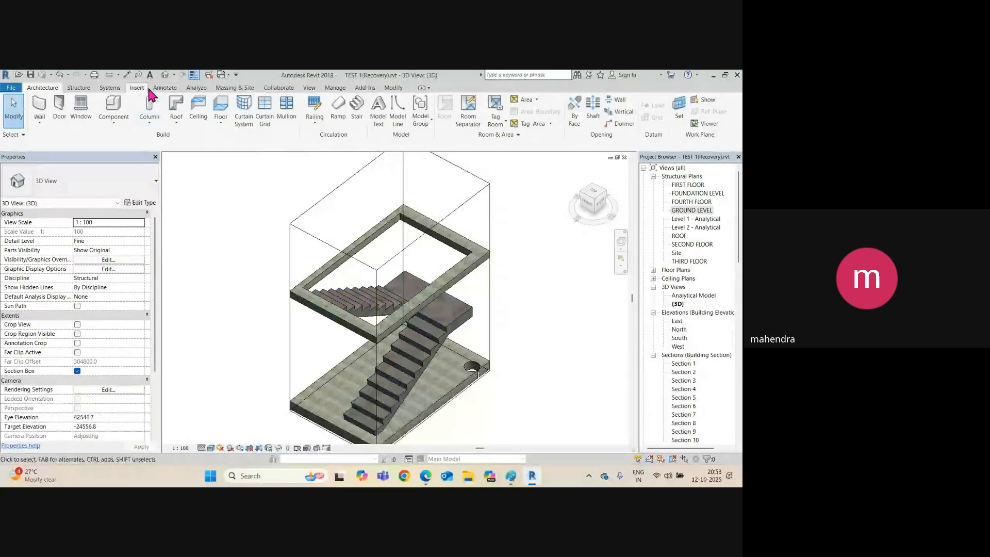
Place a new railing on the stair with Railing > Place on Stair/Ramp and orbit to check it.
{"action": "left_click", "coordinate": [315, 123]}
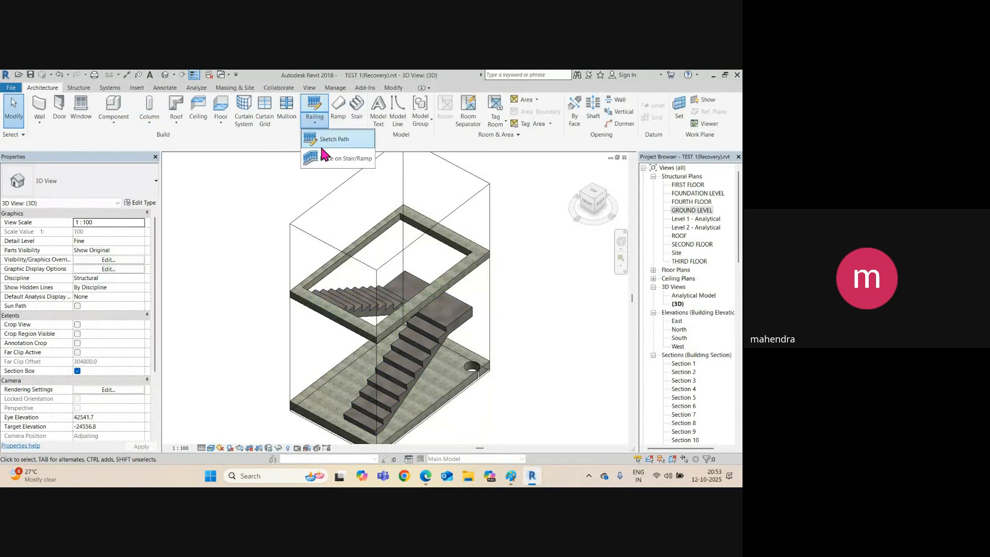
{"action": "left_click", "coordinate": [357, 163]}
{"action": "left_click", "coordinate": [390, 395]}
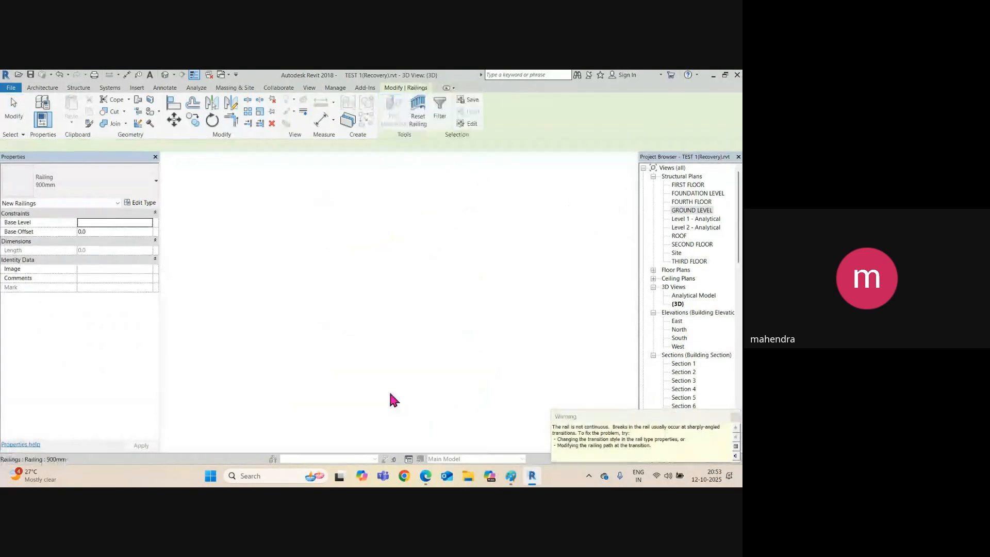
{"action": "left_click", "coordinate": [551, 309]}
{"action": "scroll", "coordinate": [403, 311], "scroll_direction": "up", "scroll_amount": 3}
{"action": "mouse_move", "coordinate": [402, 311]}
{"action": "middle_mouse_down", "text": "shift"}
{"action": "mouse_move", "coordinate": [412, 344]}
{"action": "mouse_move", "coordinate": [307, 289]}
{"action": "mouse_move", "coordinate": [420, 360]}
{"action": "mouse_move", "coordinate": [495, 353]}
{"action": "mouse_move", "coordinate": [490, 232]}
{"action": "mouse_move", "coordinate": [314, 303]}
{"action": "mouse_move", "coordinate": [329, 301]}
{"action": "mouse_move", "coordinate": [320, 292]}
{"action": "mouse_move", "coordinate": [358, 431]}
{"action": "mouse_move", "coordinate": [425, 403]}
{"action": "mouse_move", "coordinate": [552, 314]}
{"action": "middle_mouse_up", "text": "shift"}
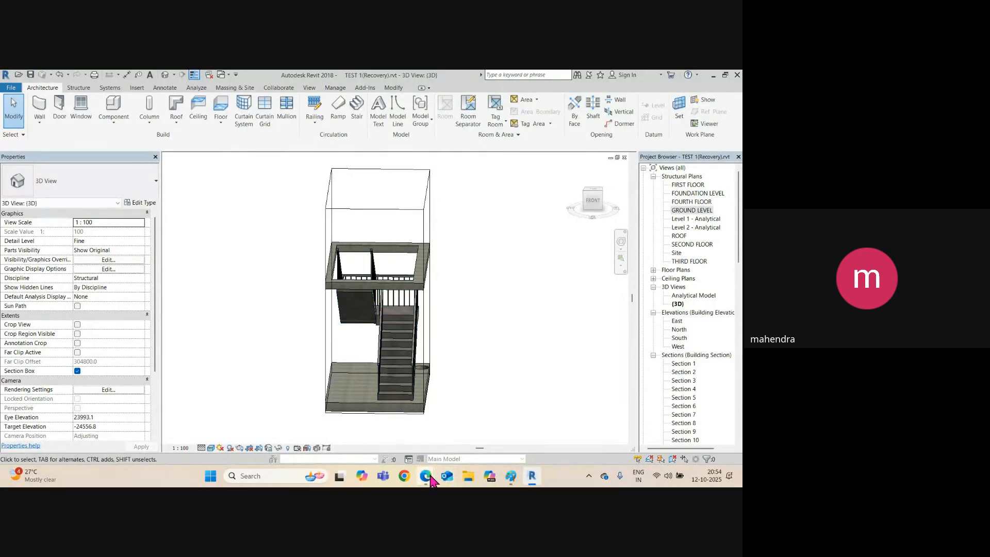
{"action": "left_click", "coordinate": [380, 425]}
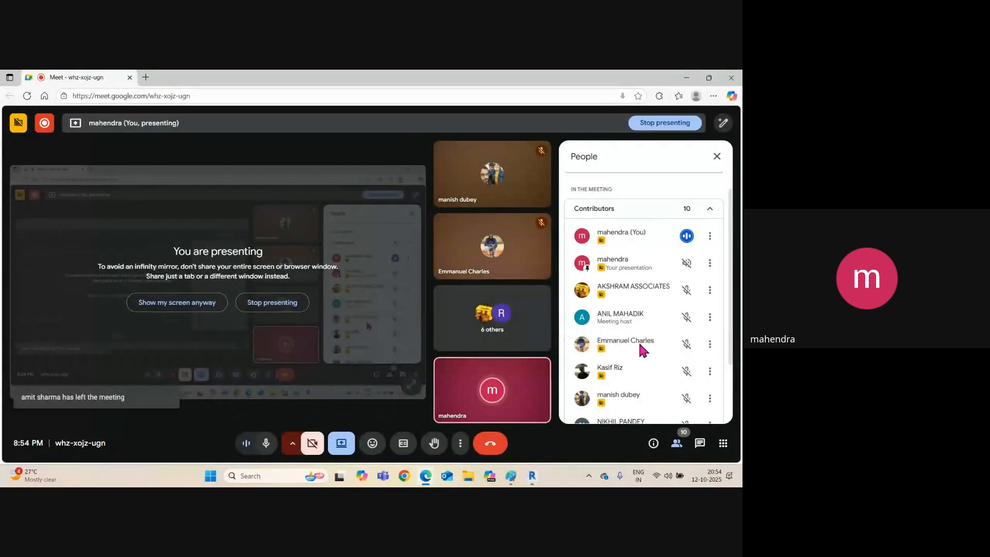
{"action": "scroll", "coordinate": [679, 303], "scroll_direction": "down", "scroll_amount": 3}
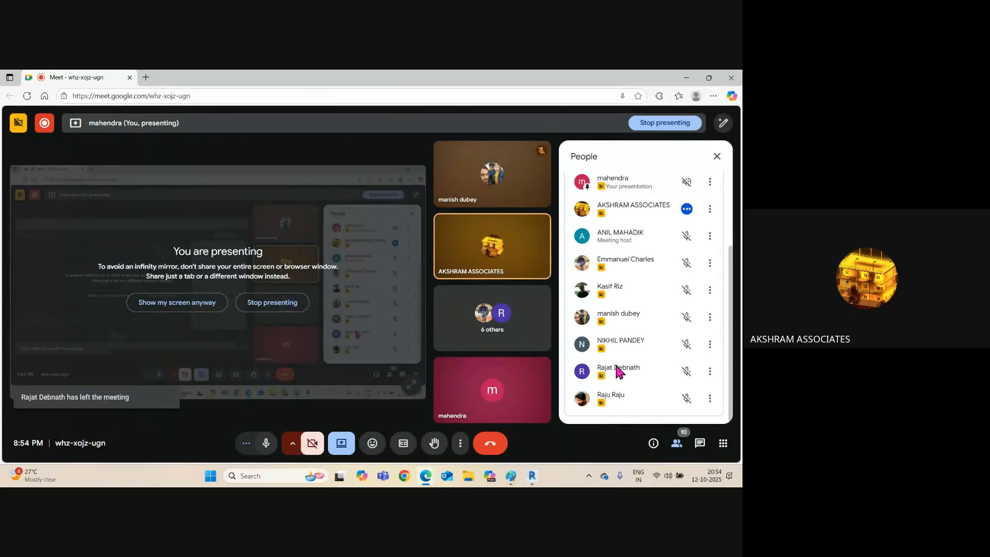
{"action": "mouse_move", "coordinate": [512, 479]}
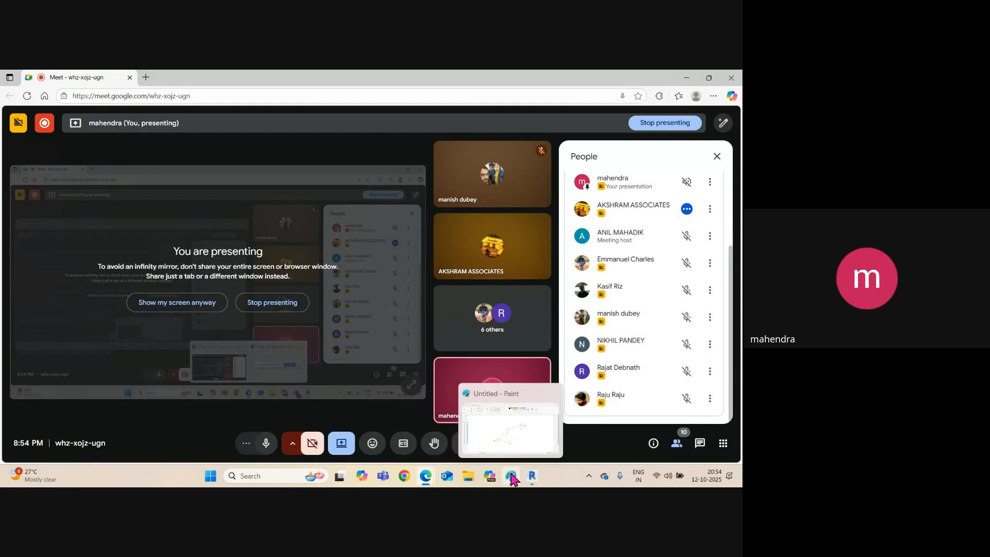
{"action": "left_click", "coordinate": [484, 455]}
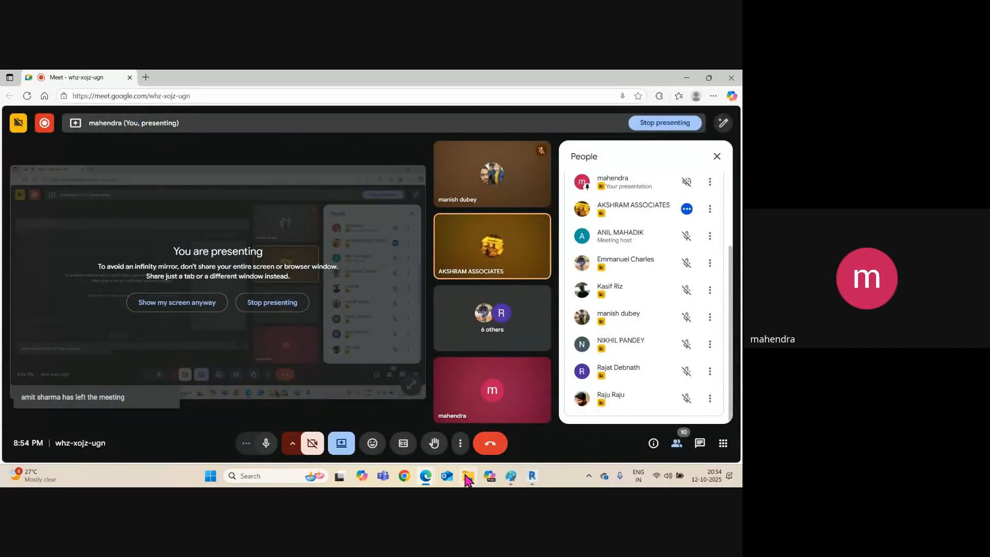
{"action": "left_click", "coordinate": [532, 477]}
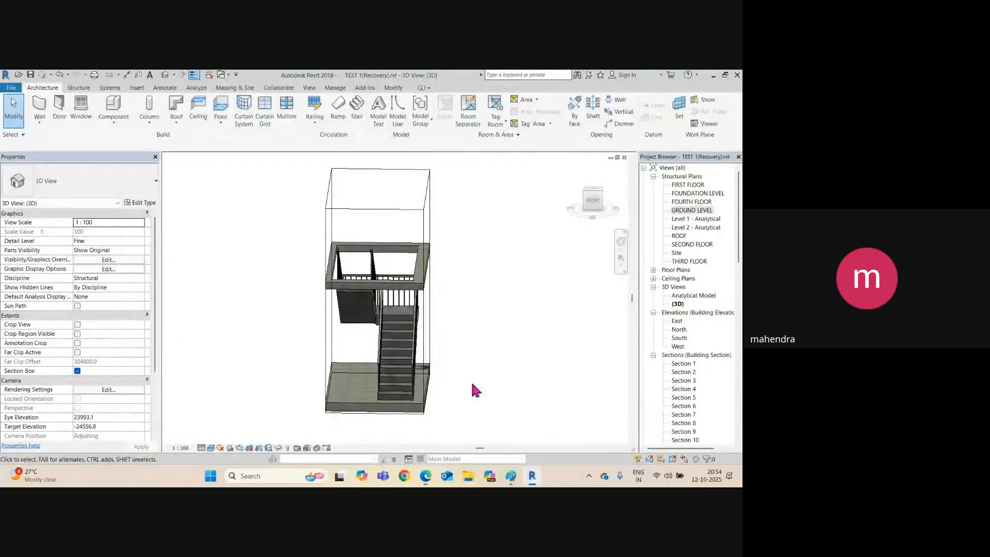
In the Paint sketch, add a bottom-right stroke and a sloping line from the rectangle's top-left corner.
{"action": "left_click", "coordinate": [510, 476]}
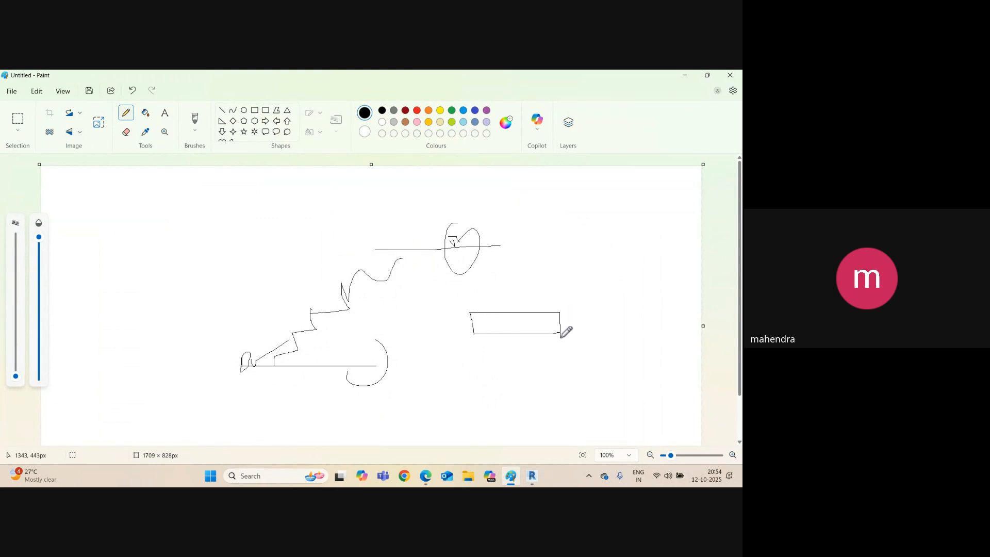
{"action": "left_click_drag", "start_coordinate": [561, 337], "coordinate": [531, 333]}
{"action": "mouse_move", "coordinate": [470, 316]}
{"action": "left_mouse_down"}
{"action": "mouse_move", "coordinate": [488, 295]}
{"action": "mouse_move", "coordinate": [544, 299]}
{"action": "left_mouse_up"}
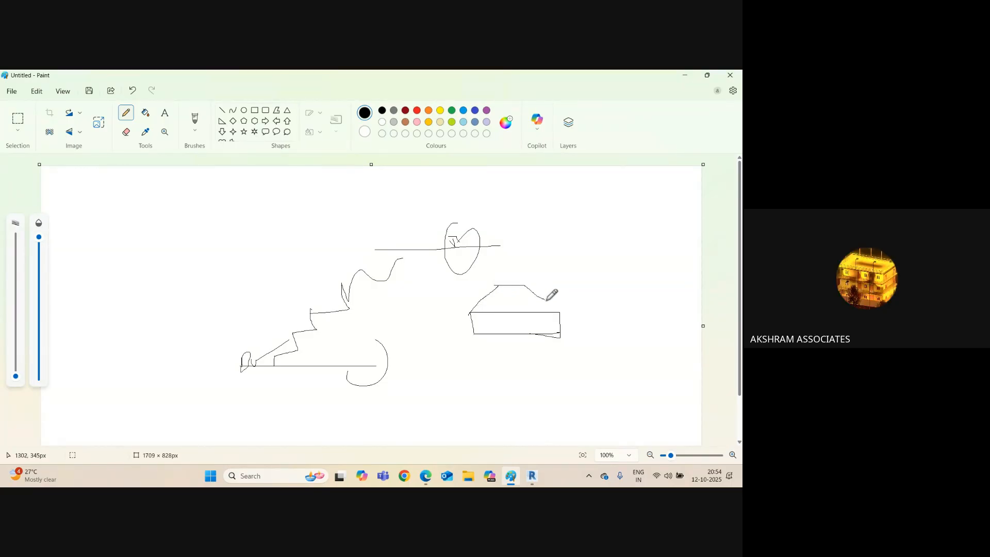
{"action": "left_click", "coordinate": [532, 476]}
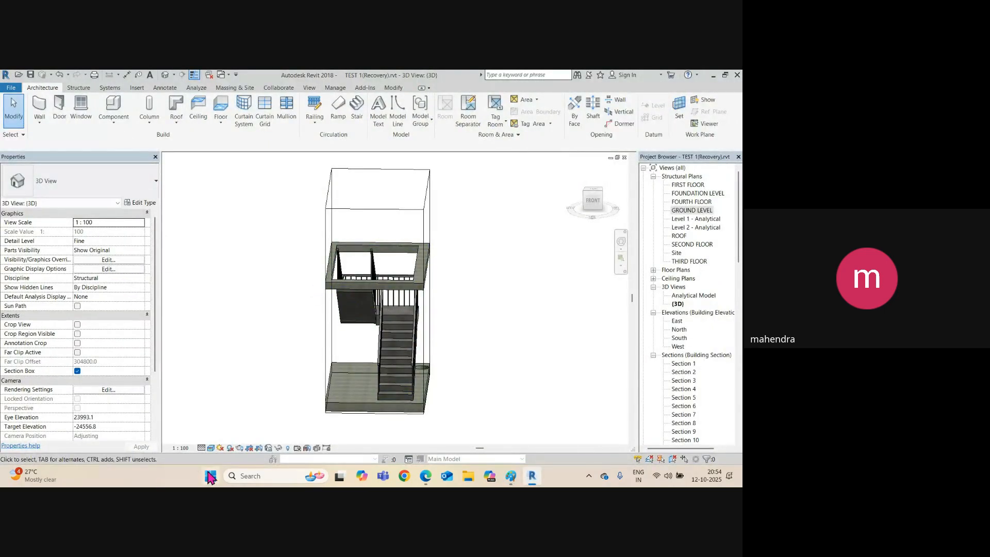
Turn off the section box and pan the 3D view to the corner column footing.
{"action": "left_click", "coordinate": [77, 371]}
{"action": "scroll", "coordinate": [369, 307], "scroll_direction": "down", "scroll_amount": 3}
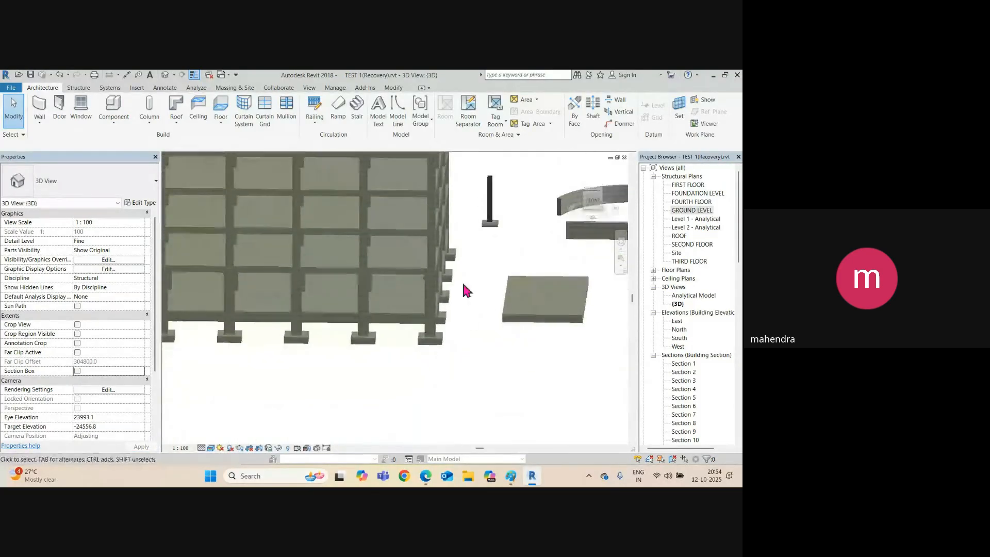
{"action": "scroll", "coordinate": [473, 241], "scroll_direction": "up", "scroll_amount": 5}
{"action": "scroll", "coordinate": [391, 280], "scroll_direction": "down", "scroll_amount": 2}
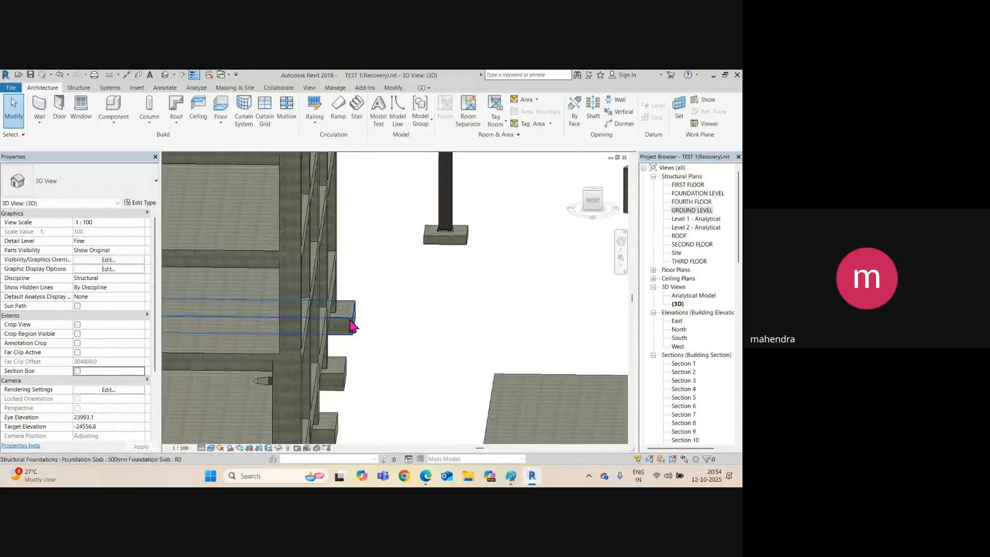
{"action": "scroll", "coordinate": [346, 369], "scroll_direction": "down", "scroll_amount": 1}
{"action": "middle_click_drag", "start_coordinate": [343, 377], "coordinate": [467, 226]}
{"action": "scroll", "coordinate": [473, 284], "scroll_direction": "up", "scroll_amount": 2}
{"action": "left_click", "coordinate": [462, 314]}
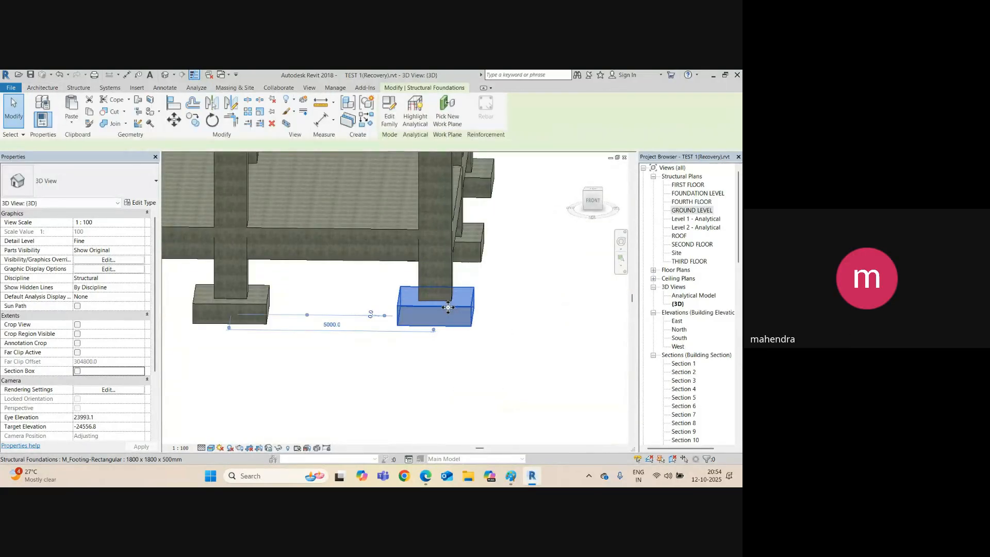
{"action": "scroll", "coordinate": [448, 307], "scroll_direction": "up", "scroll_amount": 1}
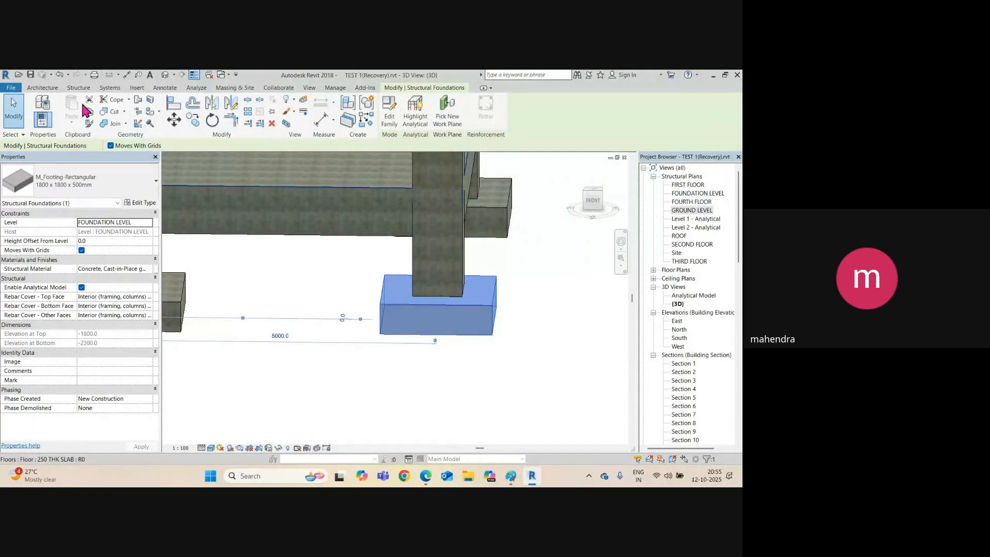
Open the FOUNDATION LEVEL structural plan and zoom toward the footings near grid 5.
{"action": "double_click", "coordinate": [686, 194]}
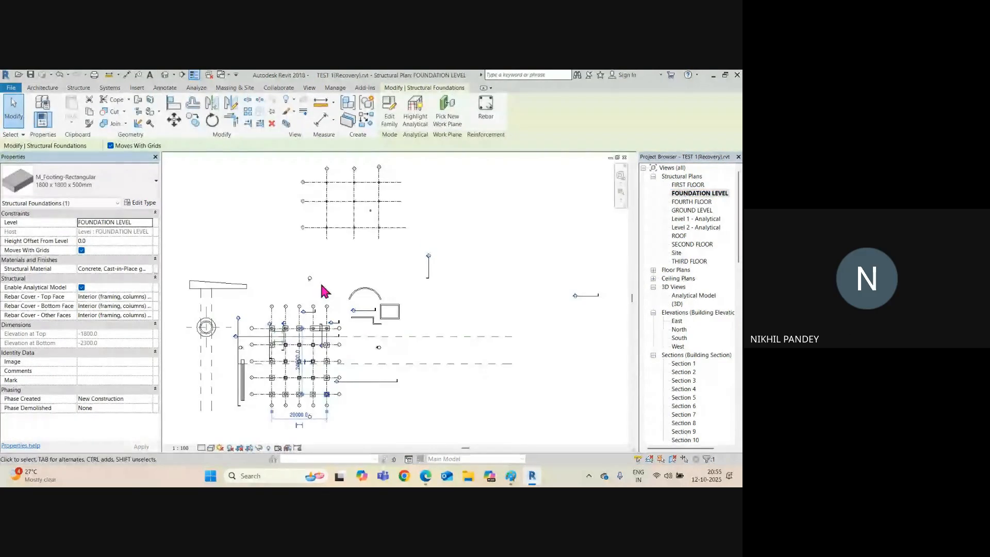
{"action": "scroll", "coordinate": [325, 410], "scroll_direction": "up", "scroll_amount": 8}
{"action": "left_click", "coordinate": [375, 388]}
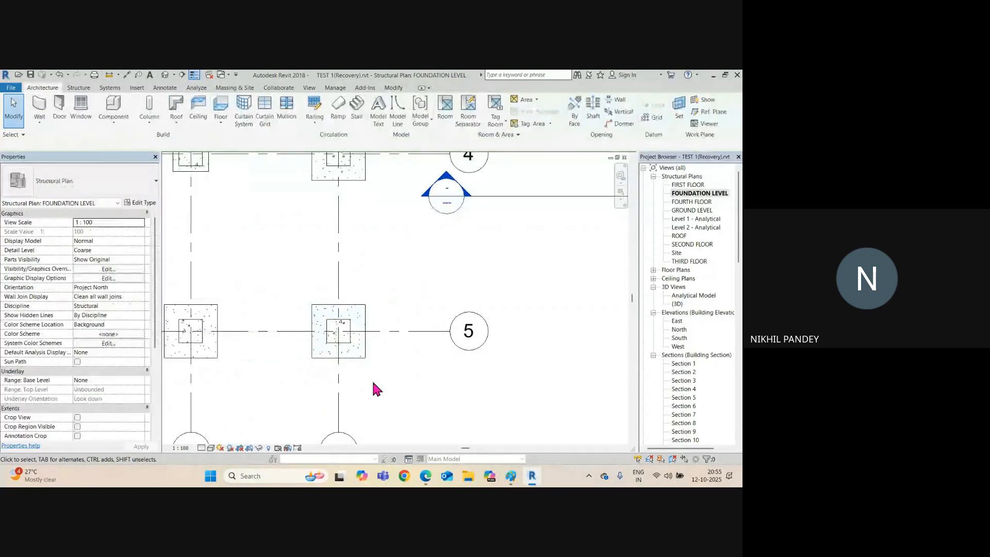
{"action": "middle_click_drag", "start_coordinate": [375, 387], "coordinate": [425, 317]}
{"action": "scroll", "coordinate": [363, 286], "scroll_direction": "up", "scroll_amount": 2}
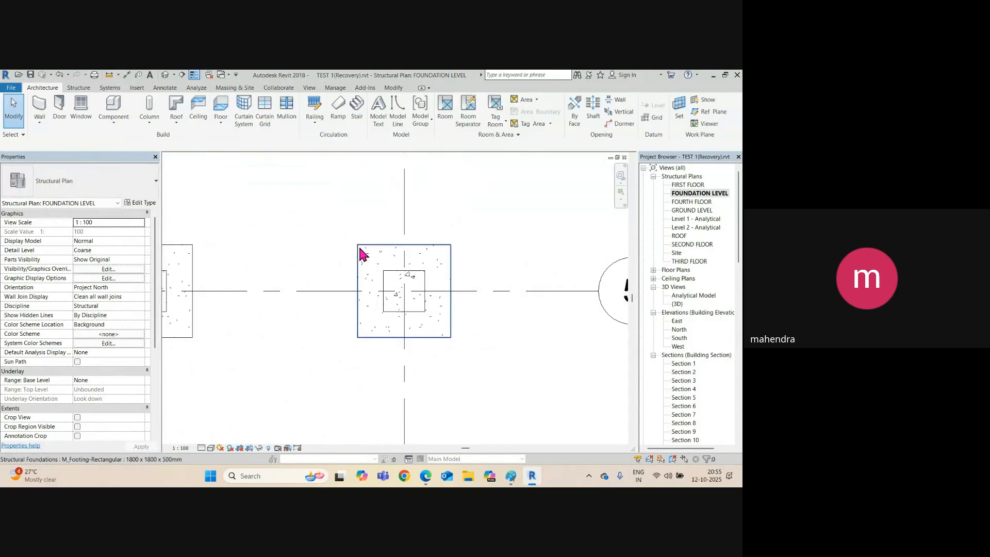
Try an aligned dimension (DI) on the square footing's edge, cancel it, and check the footing.
{"action": "key", "text": "d"}
{"action": "key", "text": "i"}
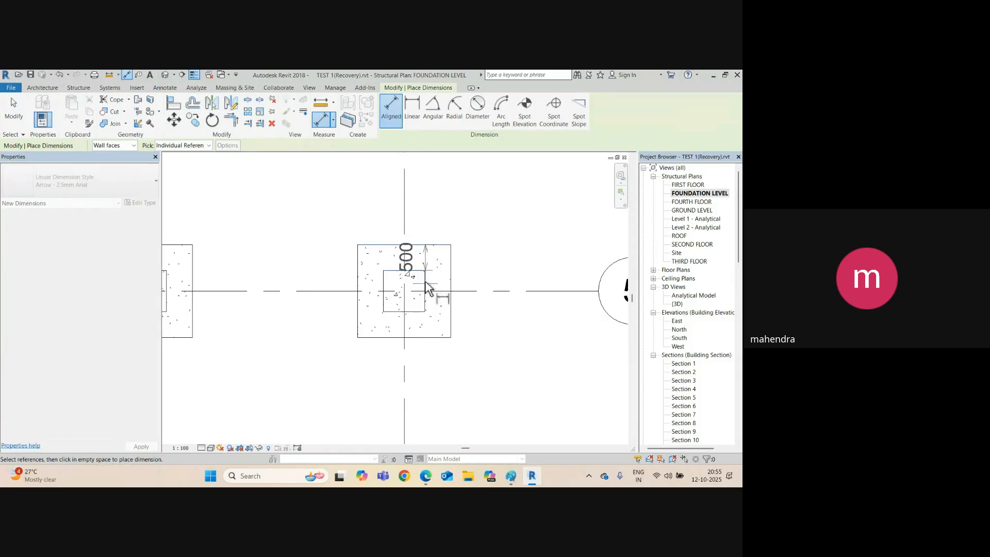
{"action": "left_click", "coordinate": [451, 279]}
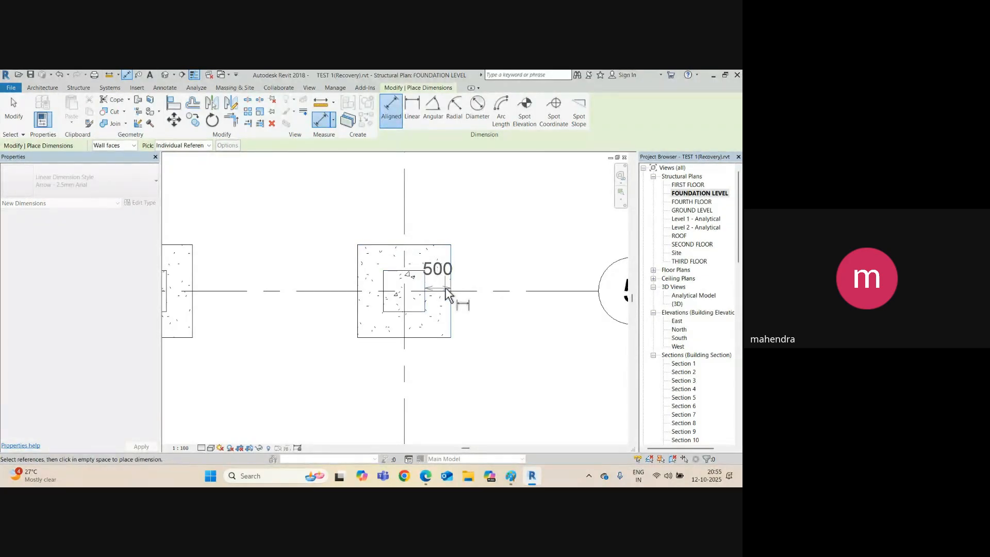
{"action": "key", "text": "Escape"}
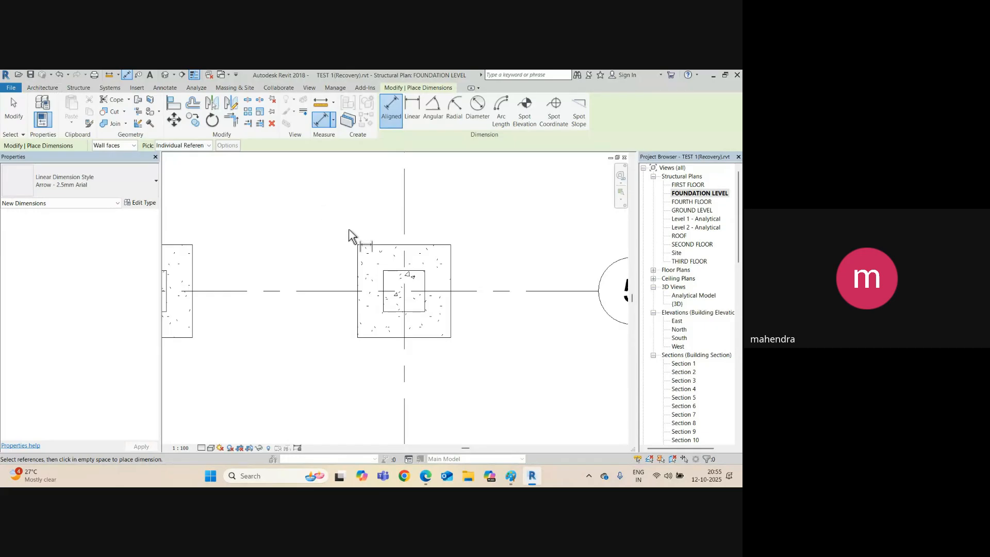
{"action": "key", "text": "Escape"}
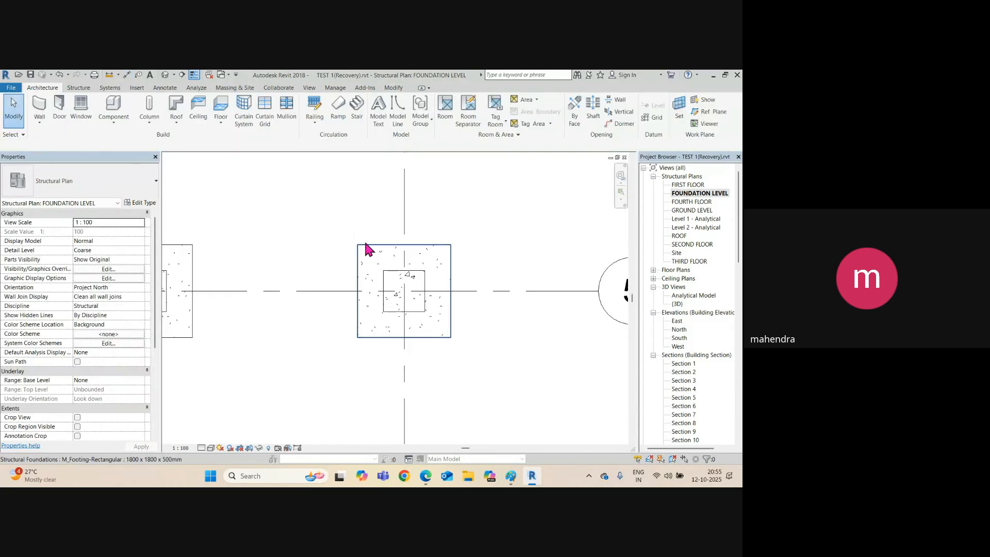
{"action": "left_click", "coordinate": [360, 242]}
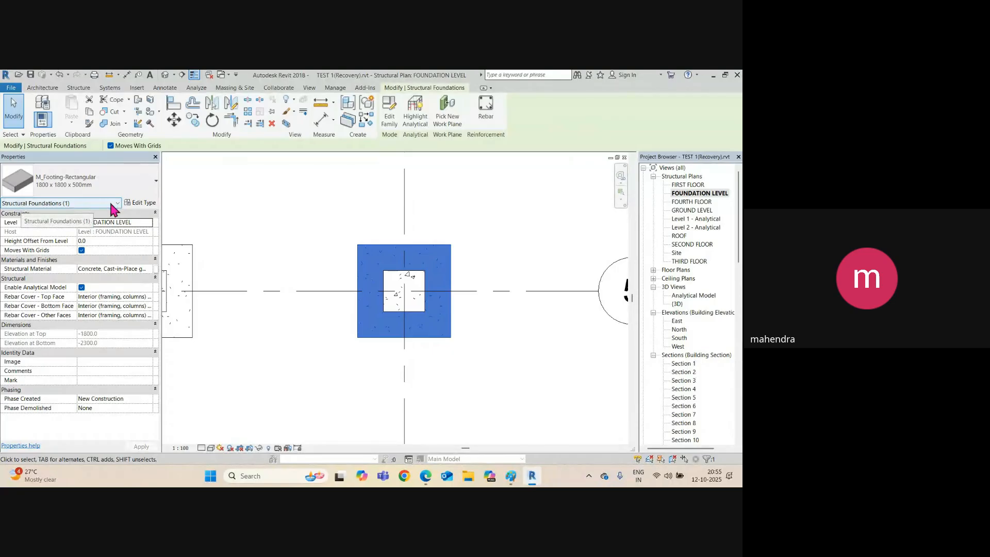
{"action": "left_click", "coordinate": [183, 217]}
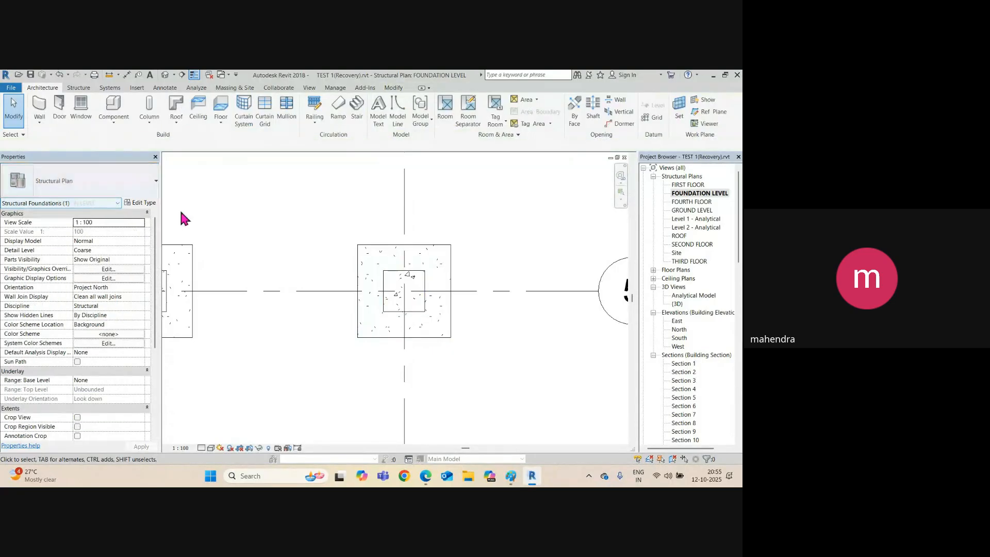
Create an in-place Structural Foundations component named FTG 1.
{"action": "left_click", "coordinate": [78, 87]}
{"action": "left_click", "coordinate": [442, 122]}
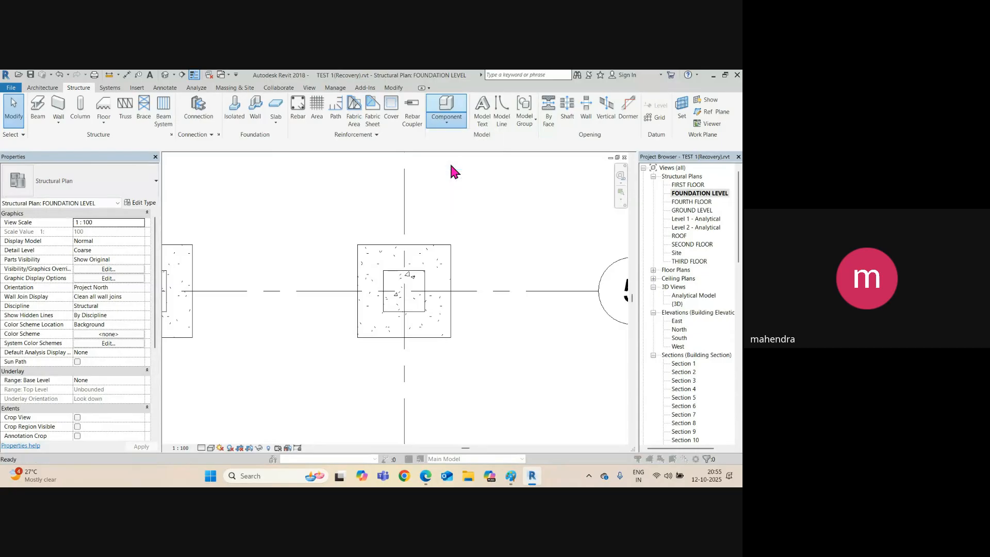
{"action": "key", "text": "s"}
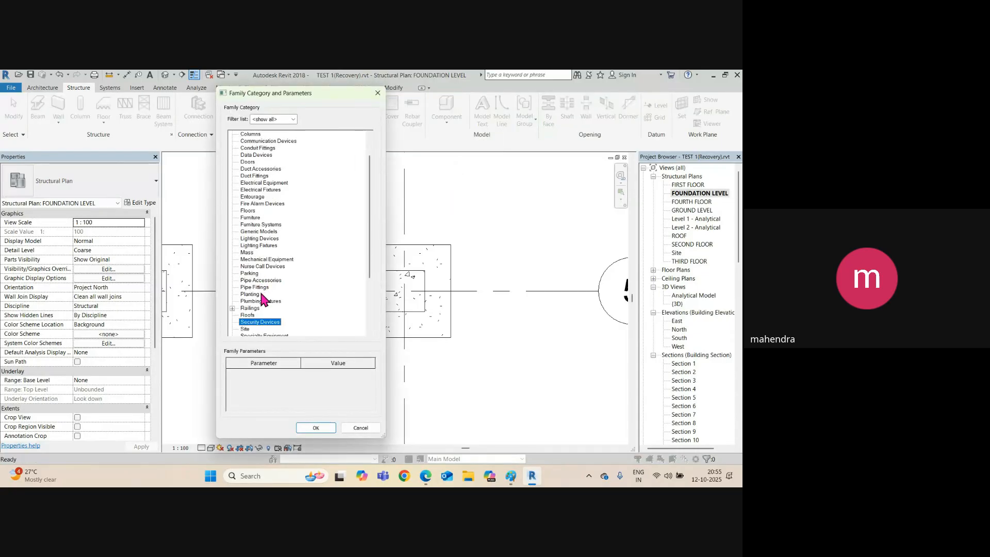
{"action": "key", "text": "s"}
{"action": "scroll", "coordinate": [279, 325], "scroll_direction": "down", "scroll_amount": 1}
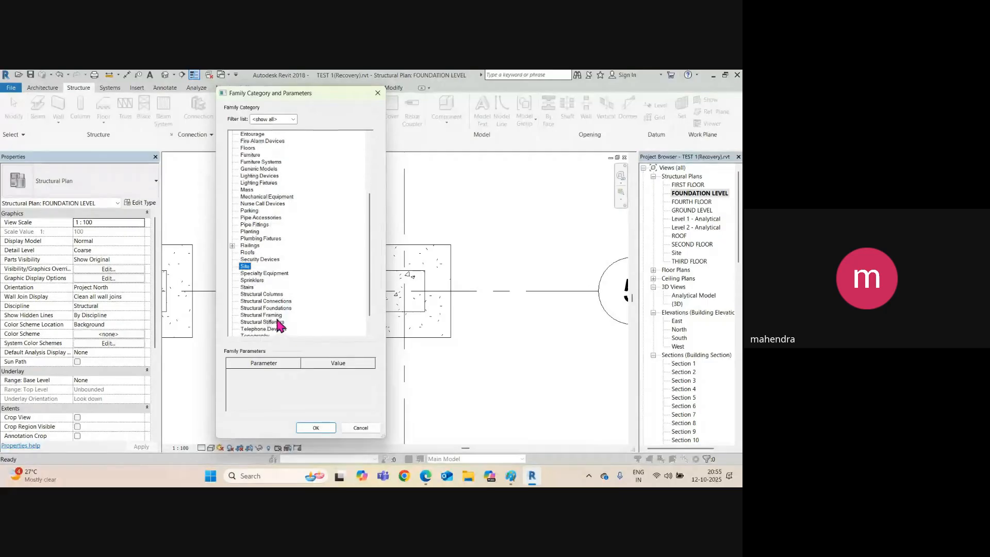
{"action": "left_click", "coordinate": [276, 309]}
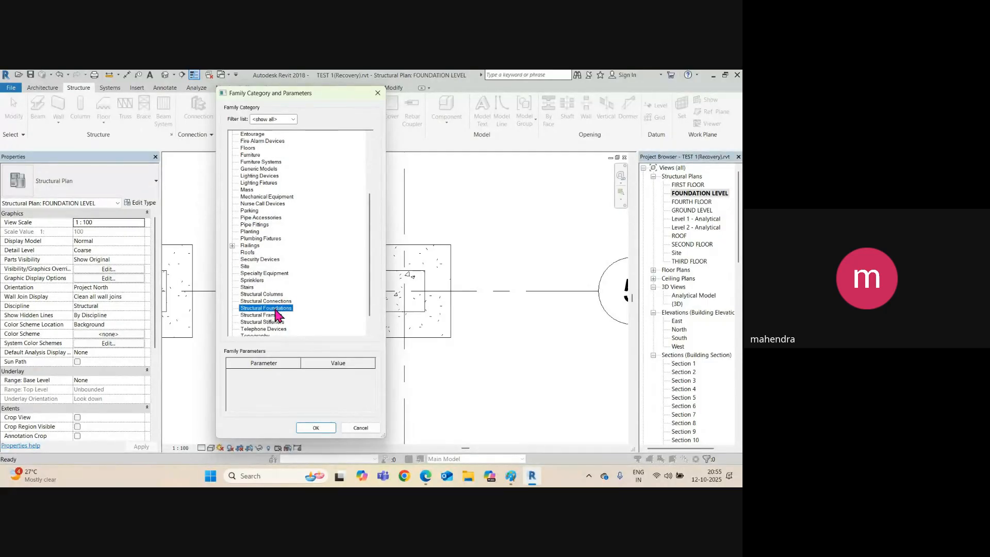
{"action": "left_click", "coordinate": [313, 430]}
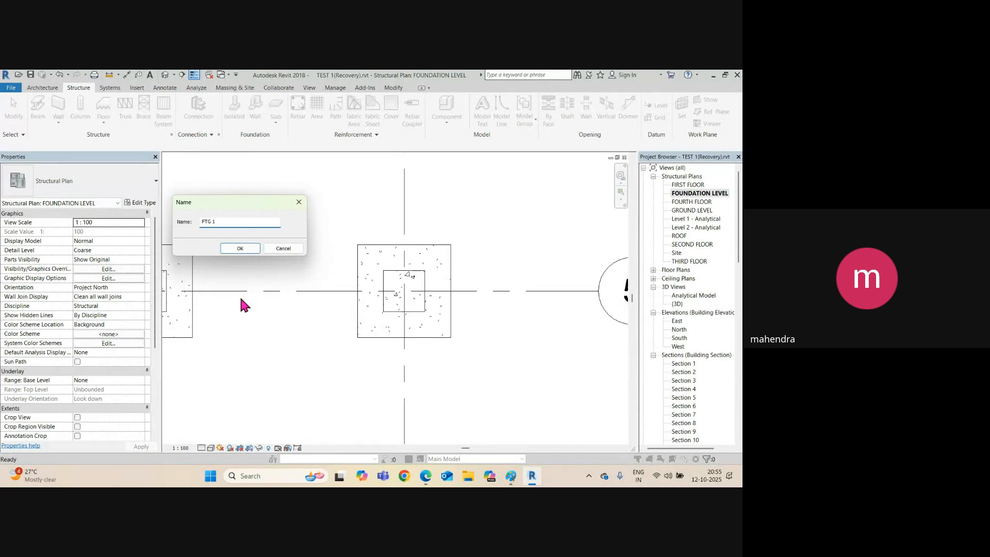
{"action": "left_click", "coordinate": [237, 248]}
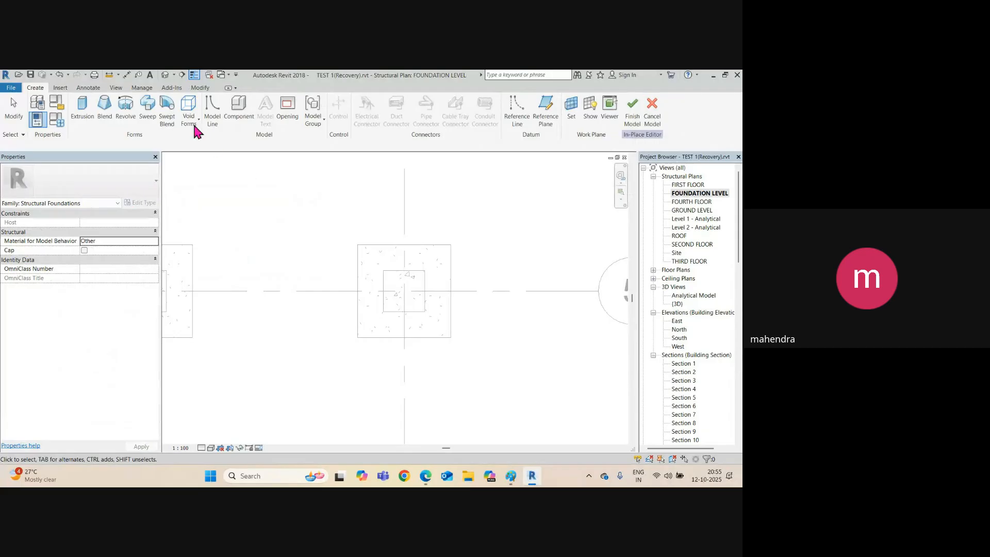
Start a solid blend and pick the footing's four edges as its base outline.
{"action": "left_click", "coordinate": [105, 116]}
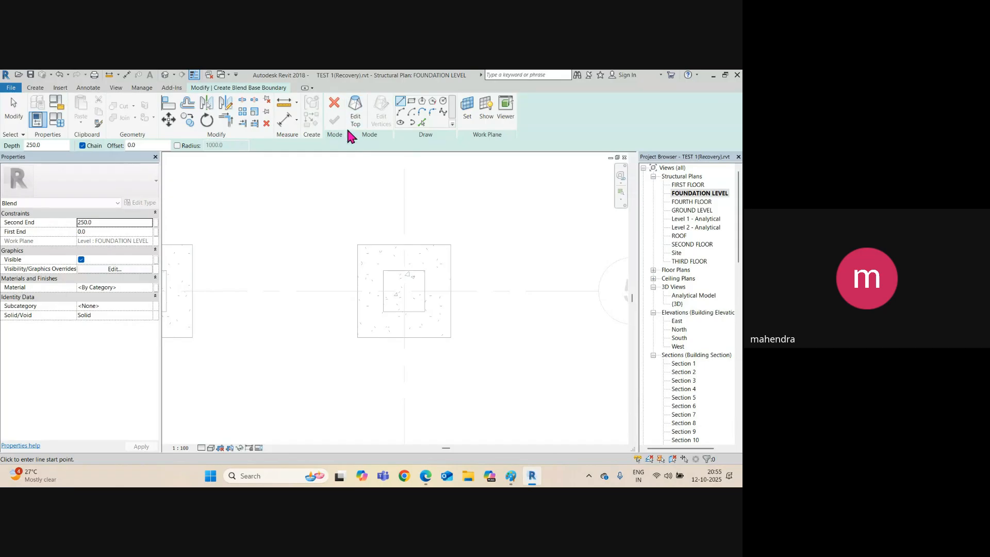
{"action": "left_click", "coordinate": [422, 123]}
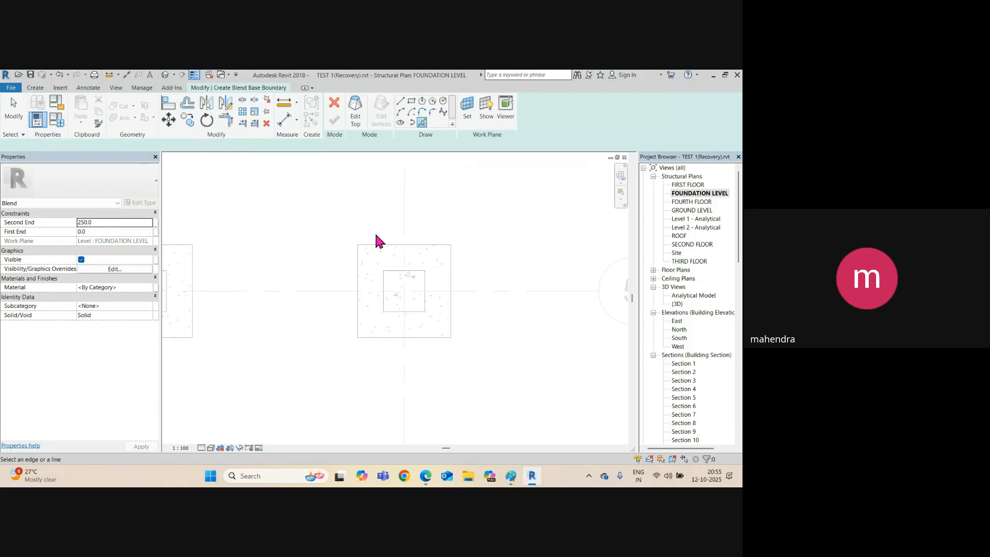
{"action": "left_click", "coordinate": [454, 244]}
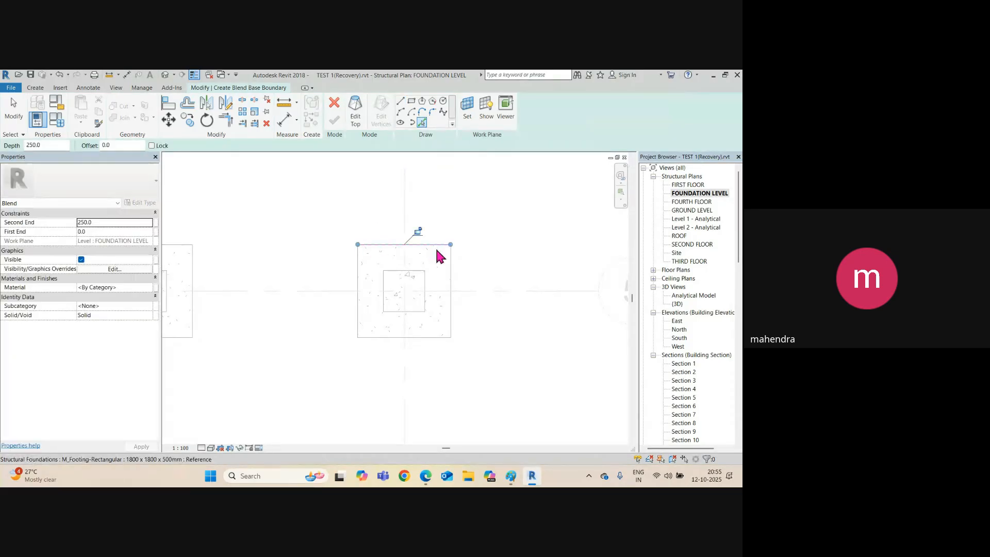
{"action": "left_click", "coordinate": [449, 268]}
{"action": "left_click", "coordinate": [426, 337]}
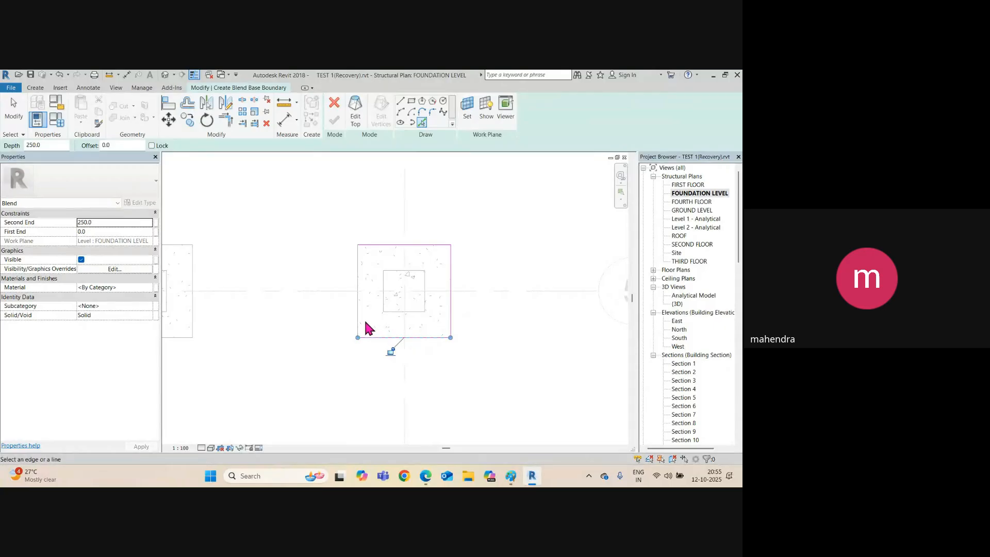
{"action": "left_click", "coordinate": [358, 312]}
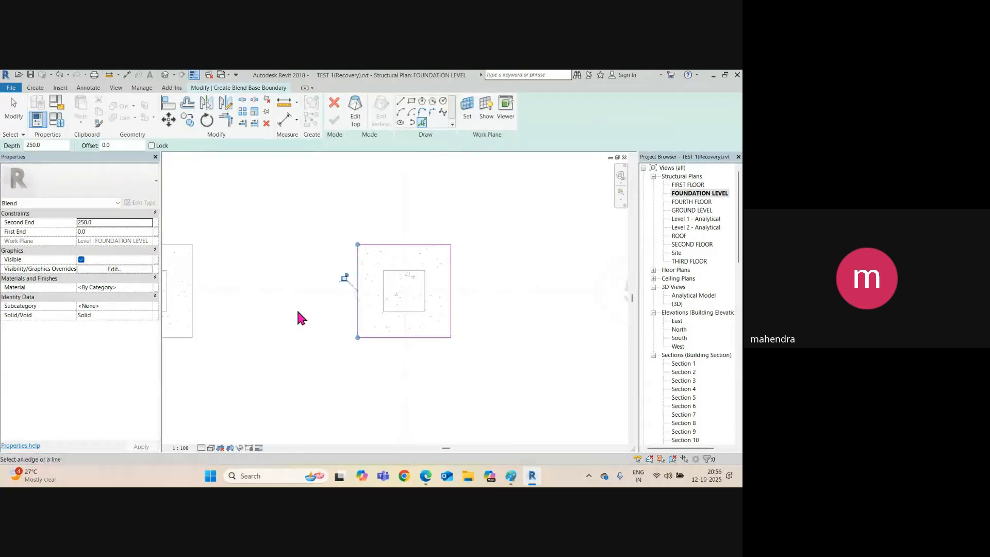
Pick the 800 x 800 column's four edges as the blend top and finish the blend.
{"action": "left_click", "coordinate": [356, 107]}
{"action": "left_click", "coordinate": [394, 270]}
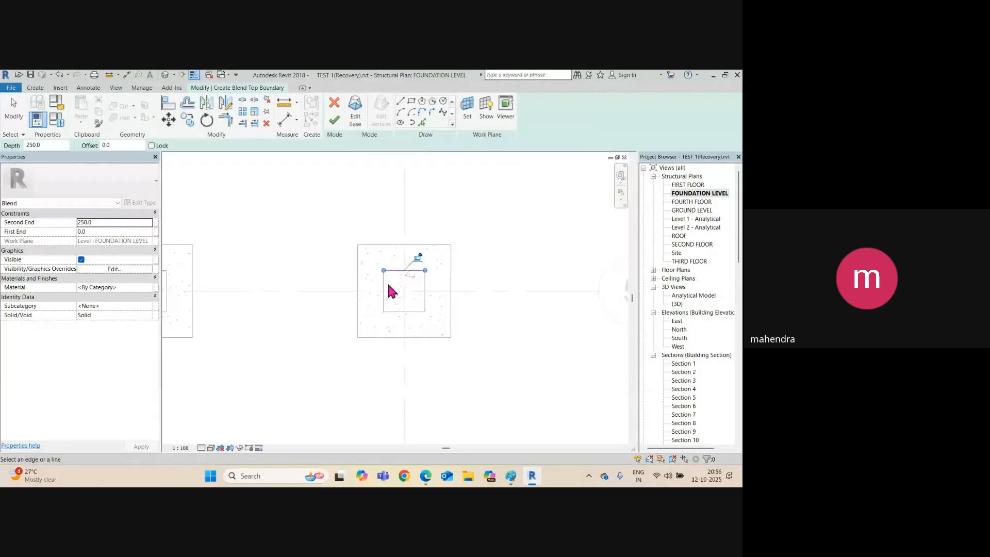
{"action": "left_click", "coordinate": [385, 287]}
{"action": "left_click", "coordinate": [396, 312]}
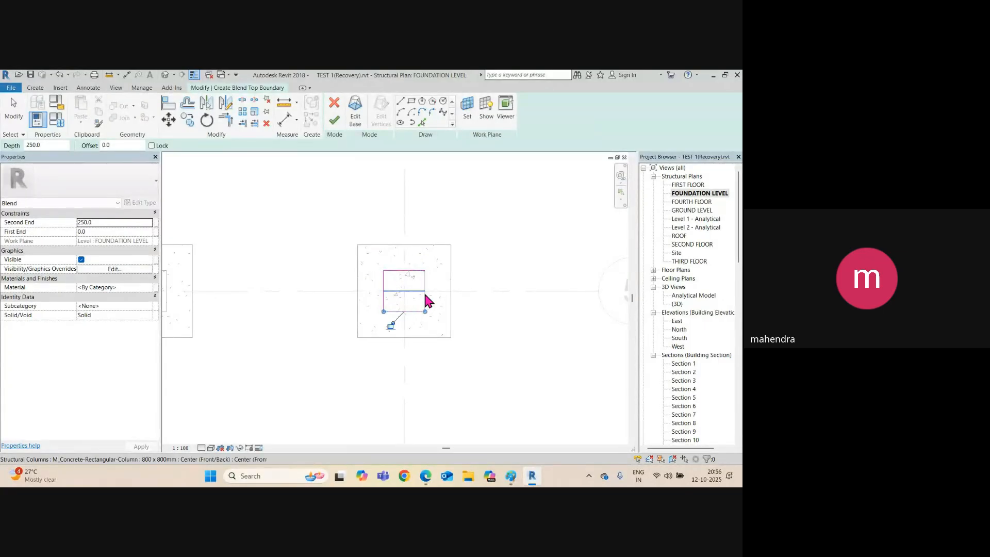
{"action": "left_click", "coordinate": [423, 290]}
{"action": "left_click", "coordinate": [424, 289]}
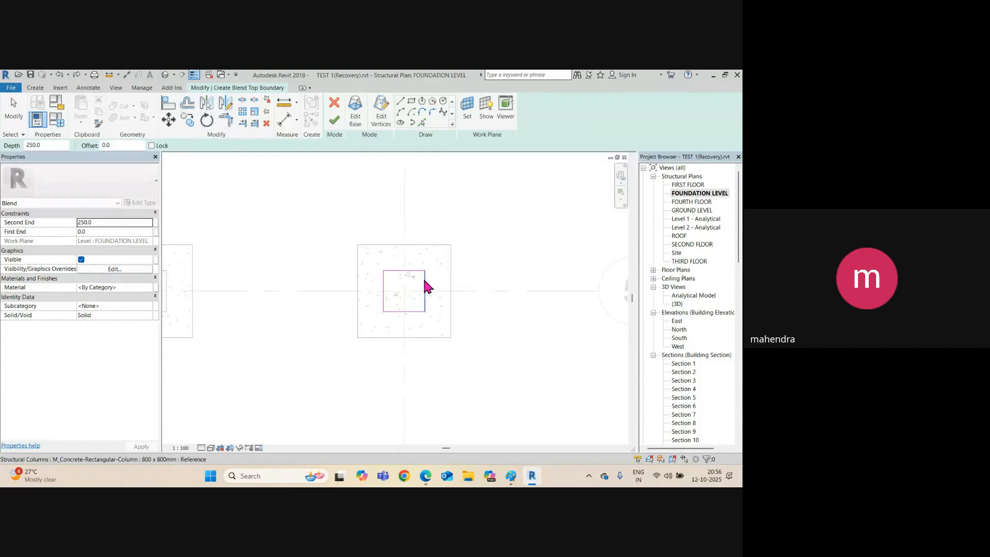
{"action": "left_click", "coordinate": [334, 121]}
{"action": "left_click", "coordinate": [506, 239]}
{"action": "scroll", "coordinate": [361, 232], "scroll_direction": "down", "scroll_amount": 3}
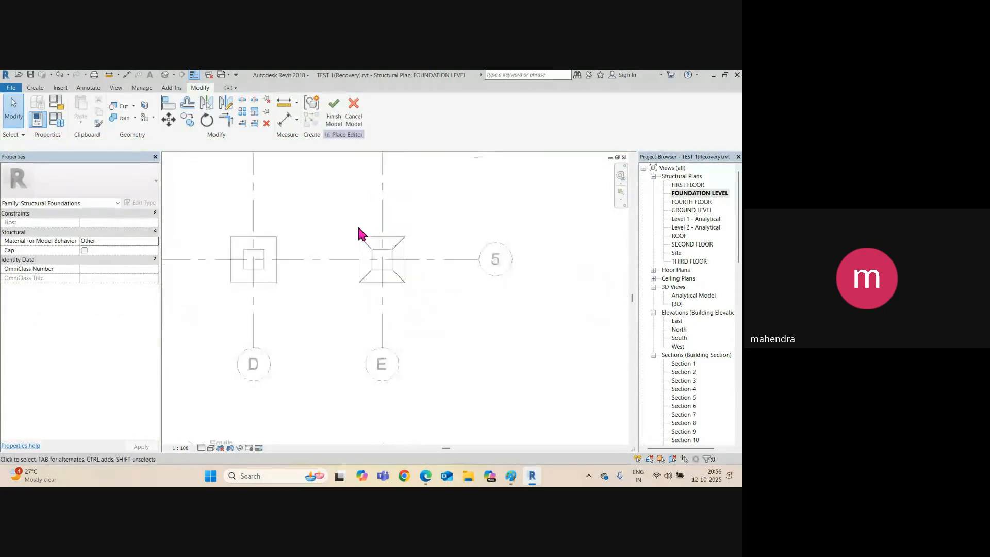
Finish the in-place footing and draw a section along grid 5 through footing E, depth 1768.7.
{"action": "left_click", "coordinate": [336, 106]}
{"action": "scroll", "coordinate": [368, 270], "scroll_direction": "up", "scroll_amount": 2}
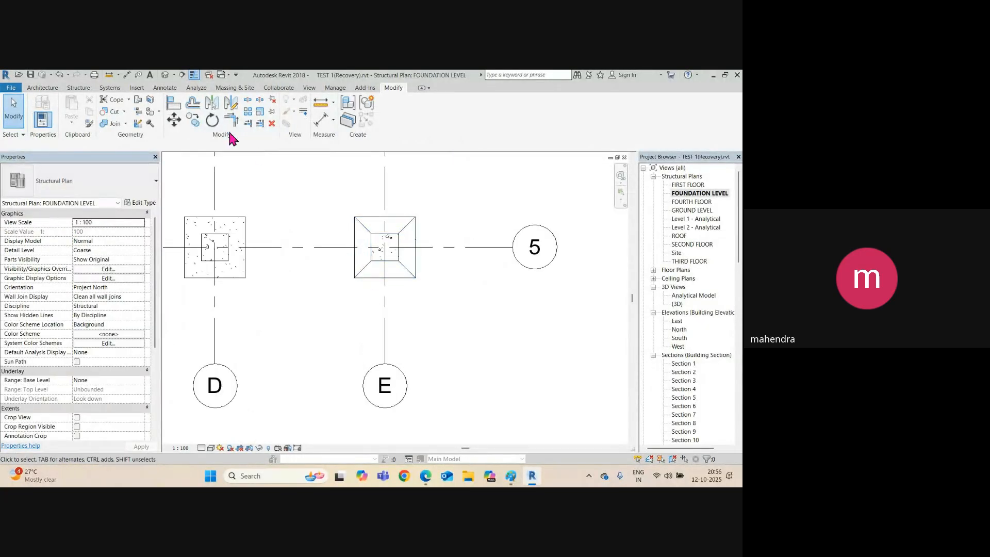
{"action": "left_click", "coordinate": [182, 75]}
{"action": "left_click", "coordinate": [323, 247]}
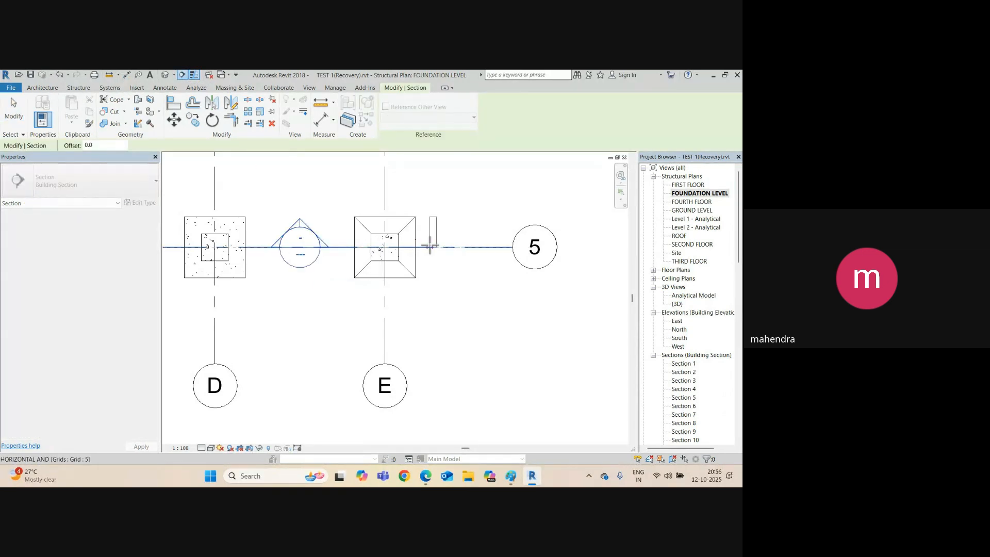
{"action": "left_click", "coordinate": [443, 247]}
{"action": "scroll", "coordinate": [430, 271], "scroll_direction": "down", "scroll_amount": 2}
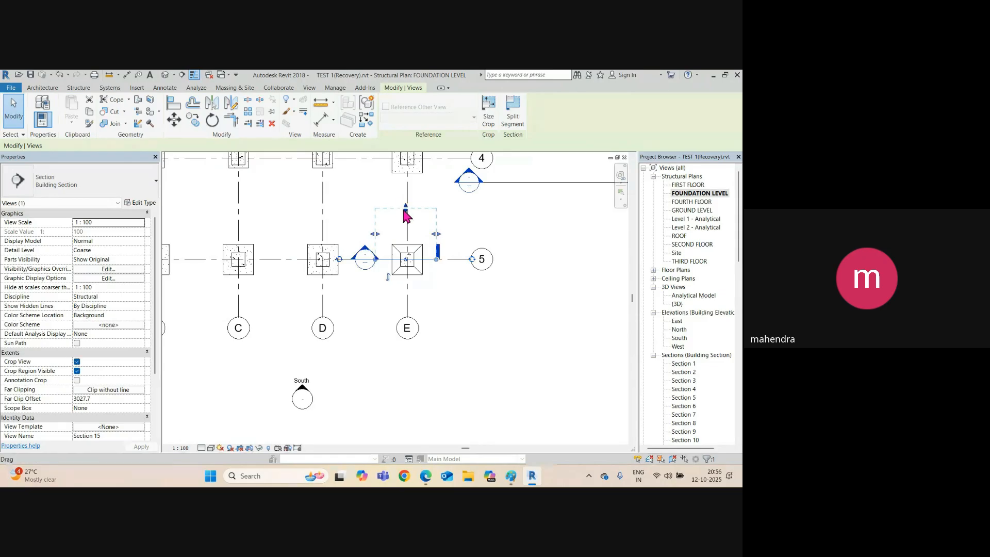
{"action": "left_click_drag", "start_coordinate": [406, 207], "coordinate": [414, 237]}
Open Section 15 and extend its crop region down to Foundation Level to show the footing.
{"action": "right_click", "coordinate": [428, 256]}
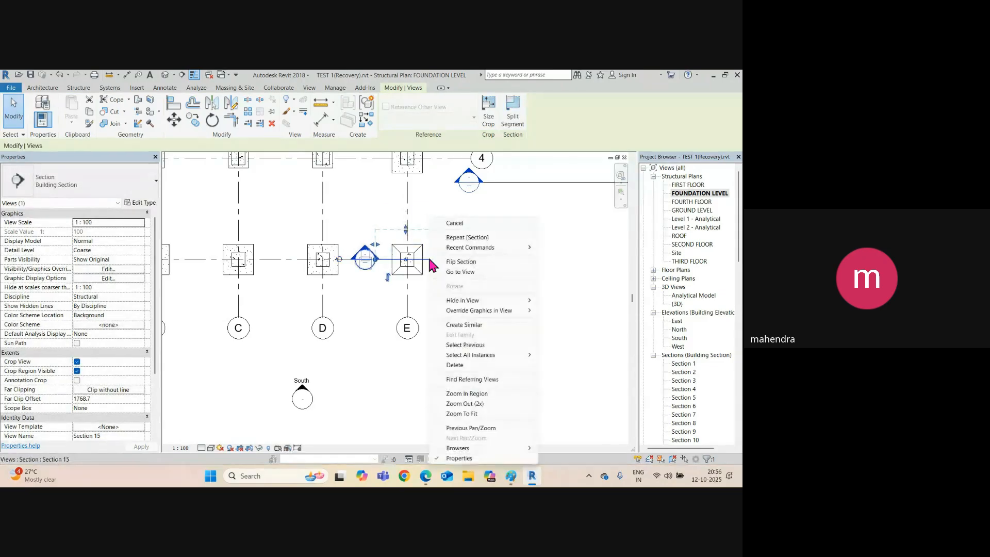
{"action": "left_click", "coordinate": [472, 278]}
{"action": "middle_click_drag", "start_coordinate": [420, 402], "coordinate": [435, 270]}
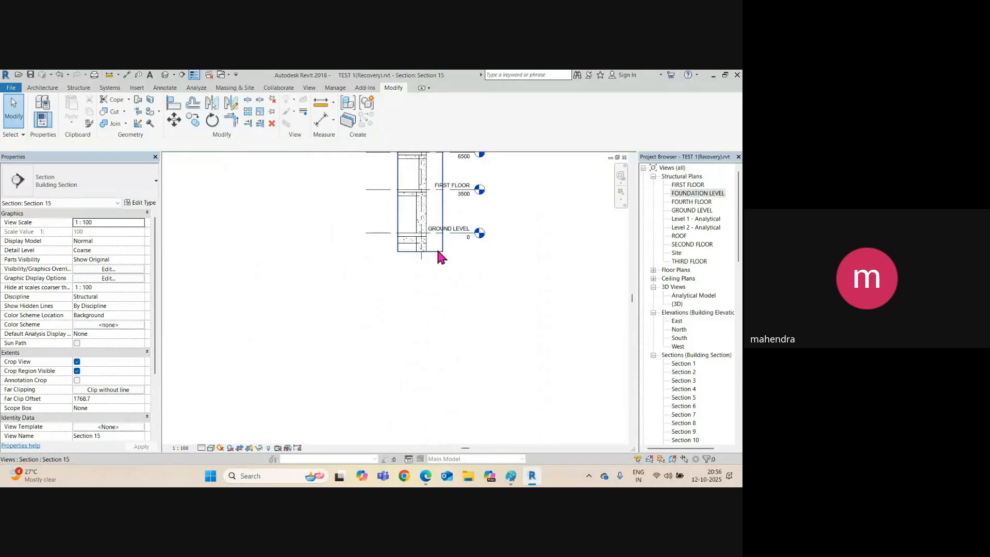
{"action": "left_click", "coordinate": [428, 252]}
{"action": "left_click_drag", "start_coordinate": [428, 256], "coordinate": [438, 336]}
{"action": "scroll", "coordinate": [438, 336], "scroll_direction": "up", "scroll_amount": 3}
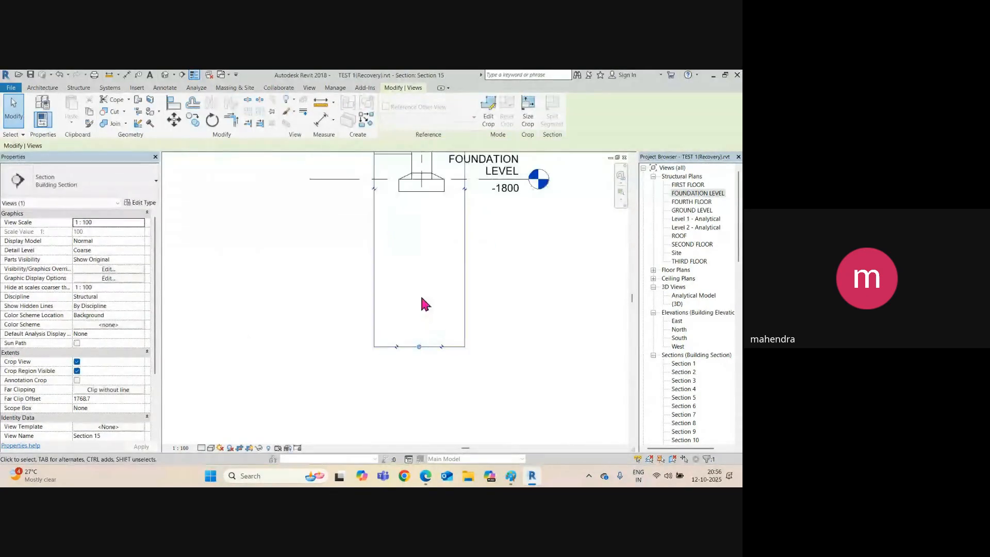
{"action": "middle_click_drag", "start_coordinate": [421, 297], "coordinate": [430, 292]}
{"action": "scroll", "coordinate": [436, 281], "scroll_direction": "up", "scroll_amount": 3}
{"action": "left_click", "coordinate": [452, 272]}
{"action": "scroll", "coordinate": [448, 267], "scroll_direction": "up", "scroll_amount": 3}
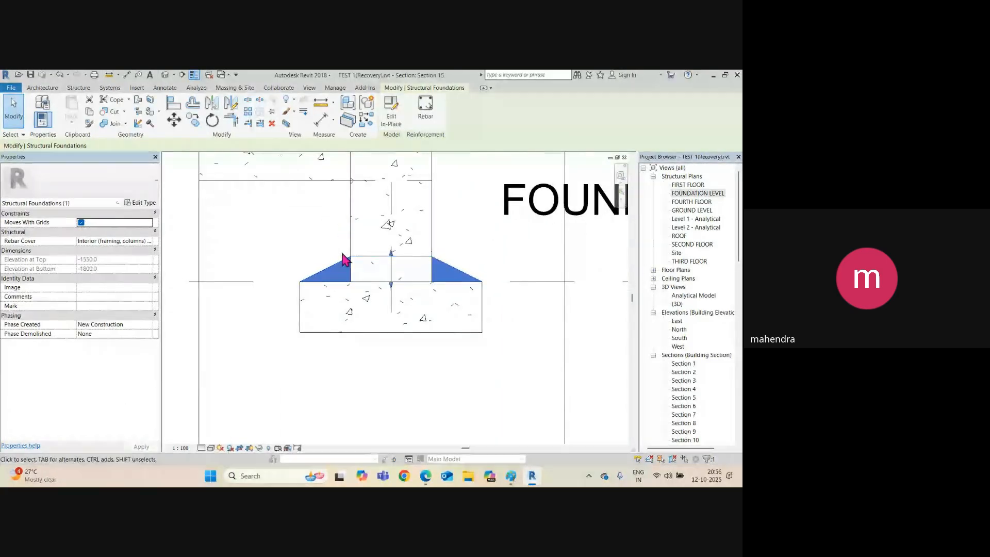
Measure the taper's current height of 250 with a temporary dimension.
{"action": "middle_click_drag", "start_coordinate": [331, 271], "coordinate": [301, 270]}
{"action": "key", "text": "Escape"}
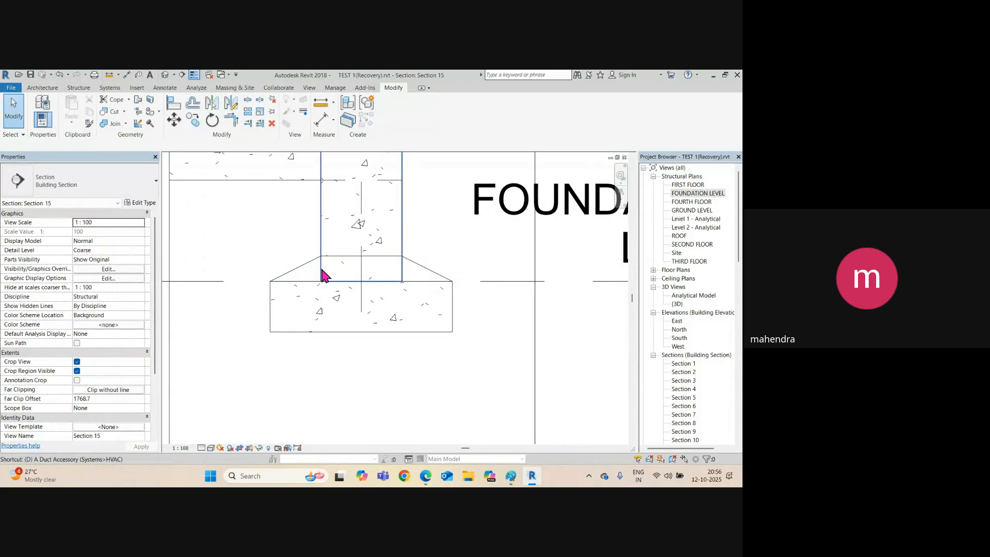
{"action": "left_click", "coordinate": [332, 282]}
{"action": "left_click", "coordinate": [335, 256]}
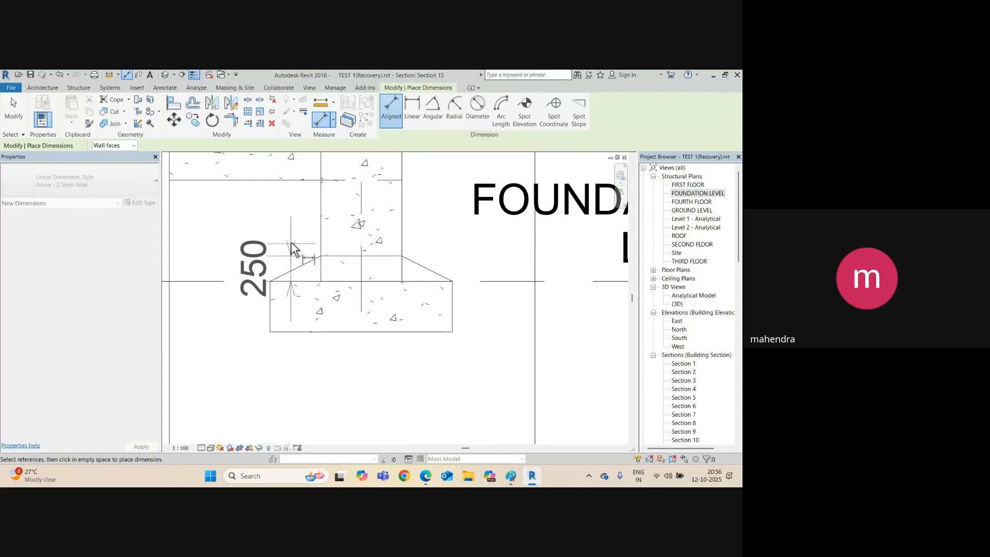
{"action": "key", "text": "Escape"}
{"action": "key", "text": "Escape"}
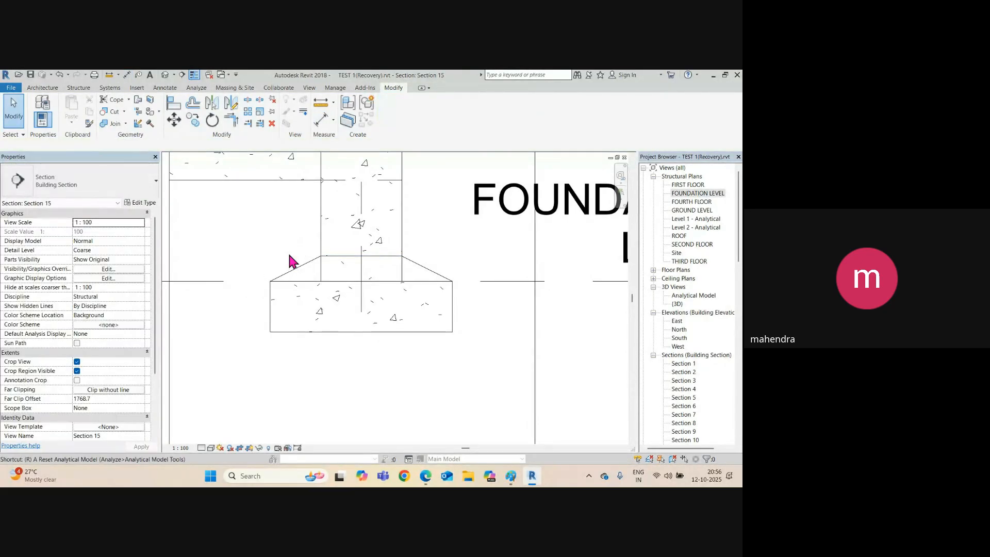
Place a reference plane (RP) 300 above the footing's top edge using Pick Lines.
{"action": "key", "text": "r"}
{"action": "key", "text": "p"}
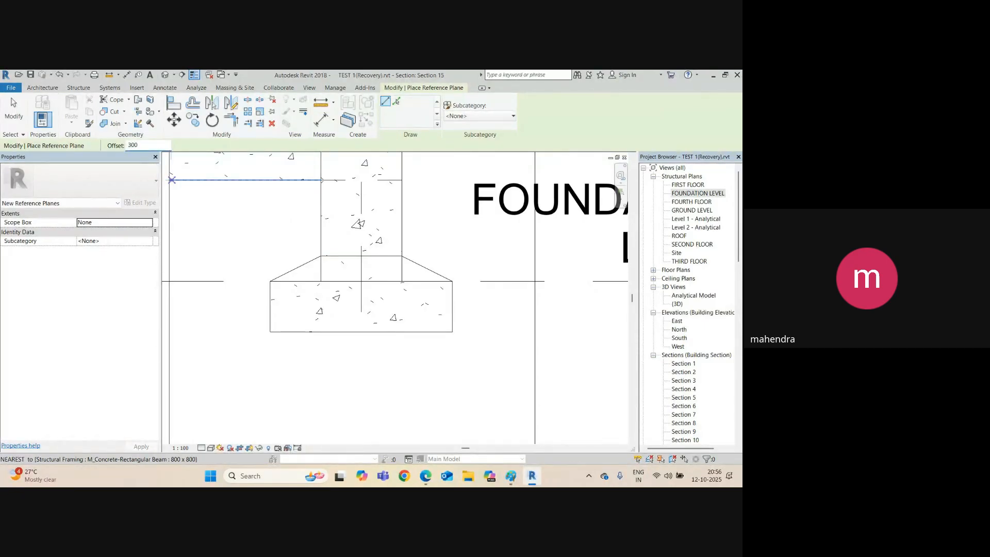
{"action": "left_click", "coordinate": [396, 101]}
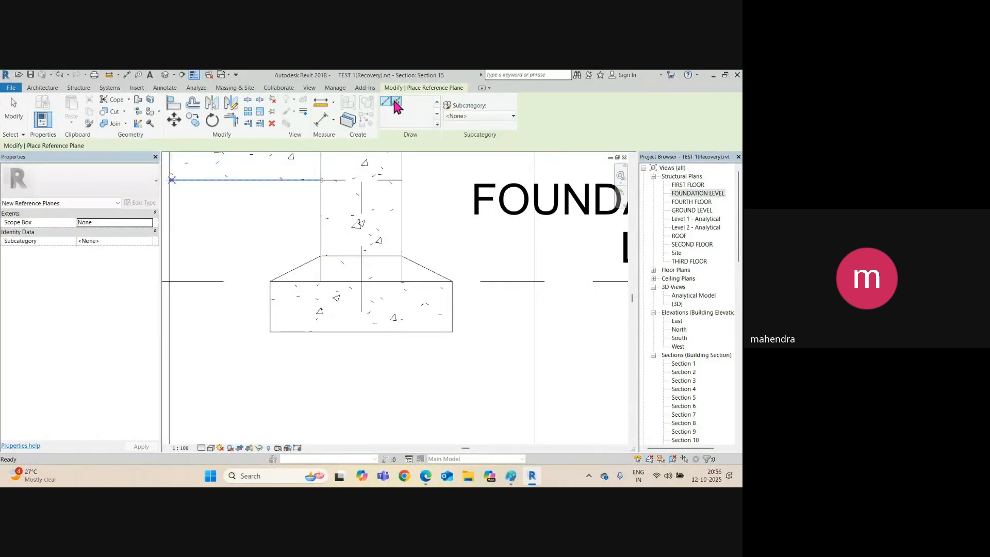
{"action": "left_click", "coordinate": [305, 281]}
{"action": "scroll", "coordinate": [336, 268], "scroll_direction": "up", "scroll_amount": 2}
{"action": "key", "text": "Escape"}
{"action": "key", "text": "Escape"}
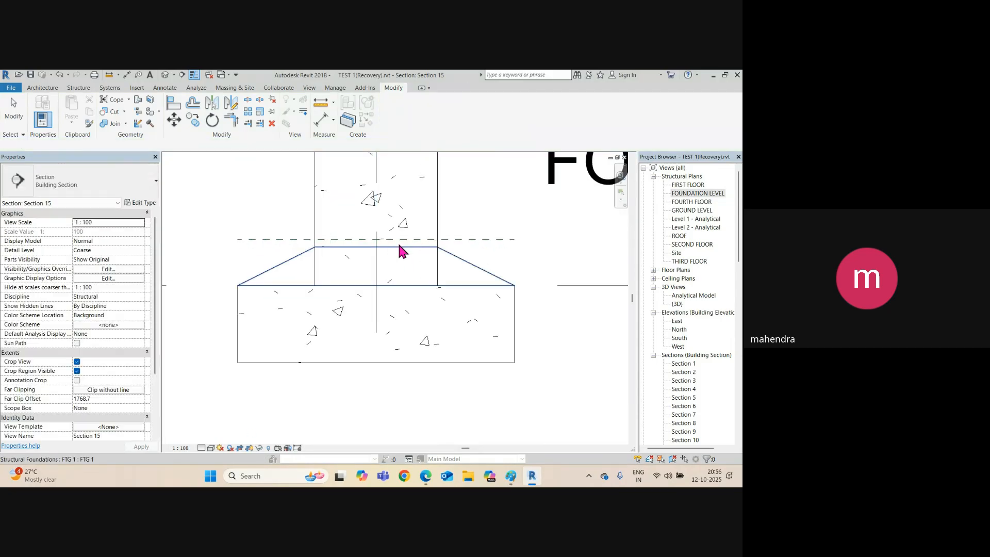
Align (AL) the taper's top edge to the new reference plane.
{"action": "key", "text": "a"}
{"action": "key", "text": "l"}
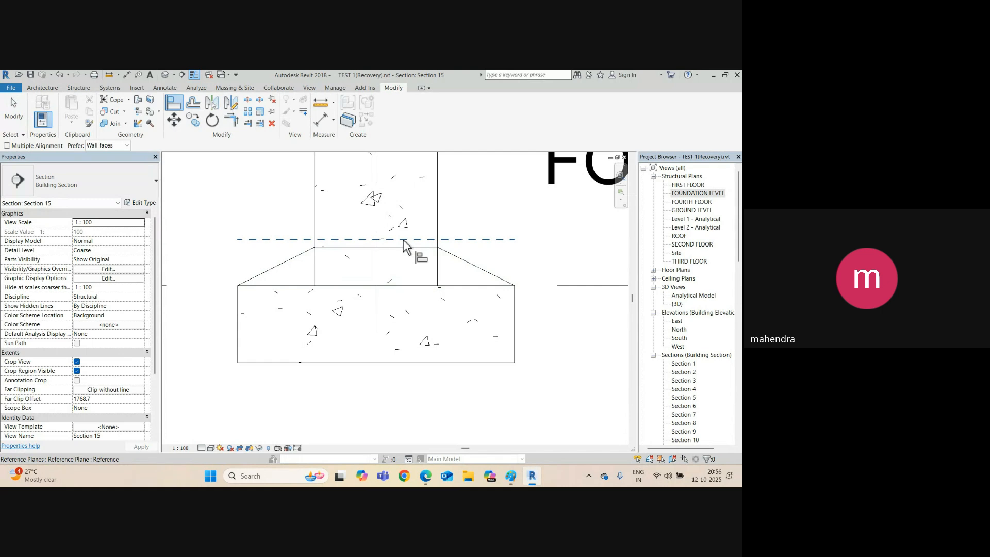
{"action": "left_click", "coordinate": [404, 240]}
{"action": "left_click", "coordinate": [397, 248]}
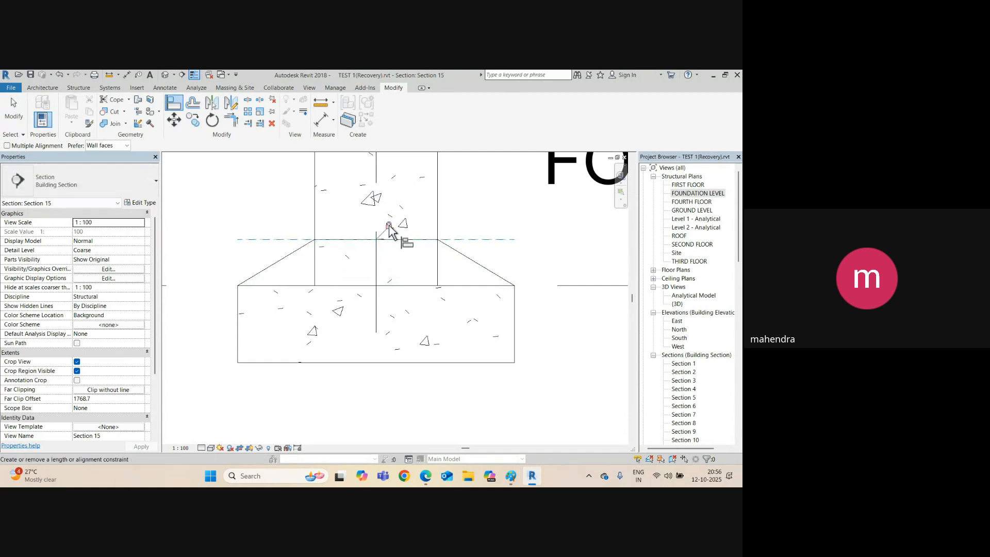
{"action": "left_click", "coordinate": [165, 75]}
Orbit to the footing in 3D, enter in-place editing, and select the blend.
{"action": "scroll", "coordinate": [478, 306], "scroll_direction": "up", "scroll_amount": 2}
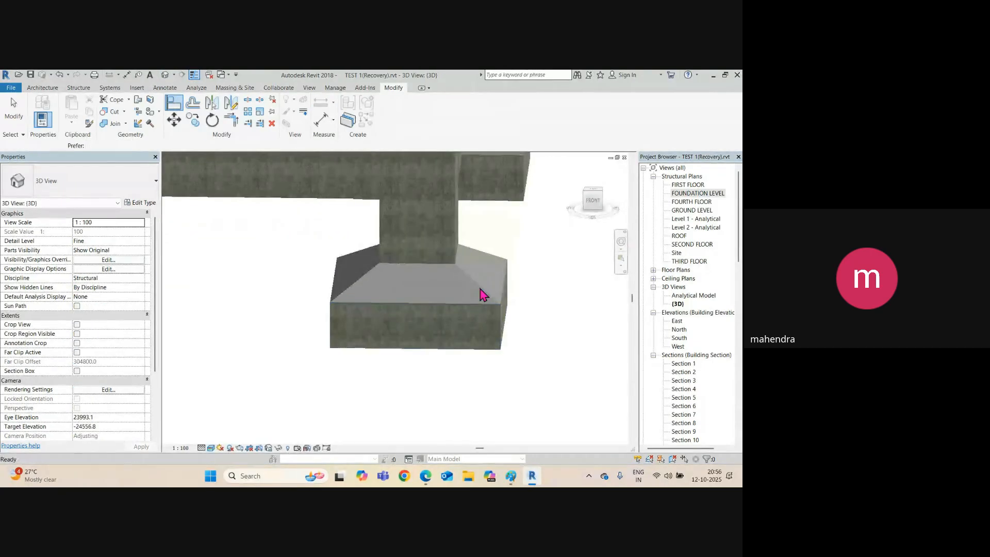
{"action": "left_click", "coordinate": [480, 298]}
{"action": "middle_click_drag", "start_coordinate": [480, 305], "coordinate": [414, 337], "text": "shift"}
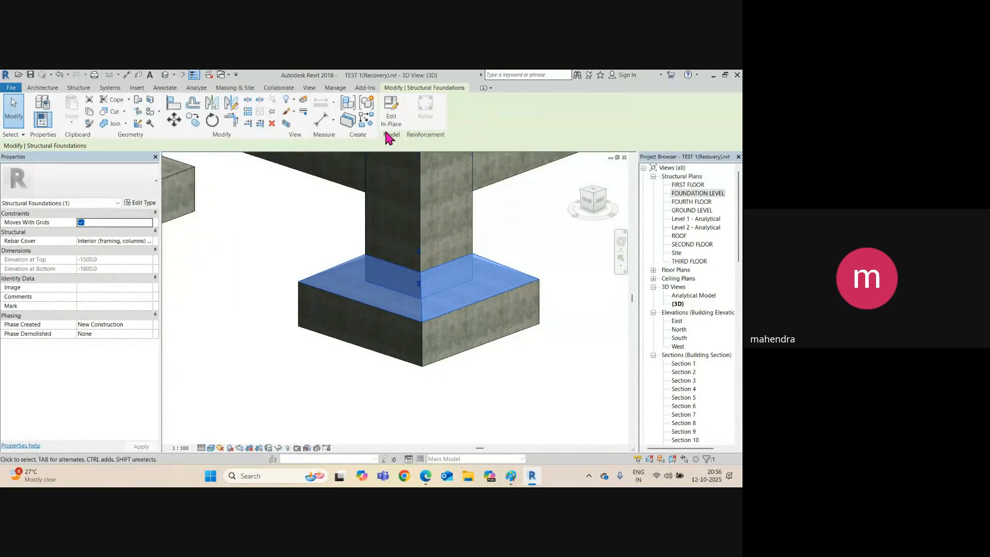
{"action": "left_click", "coordinate": [391, 116]}
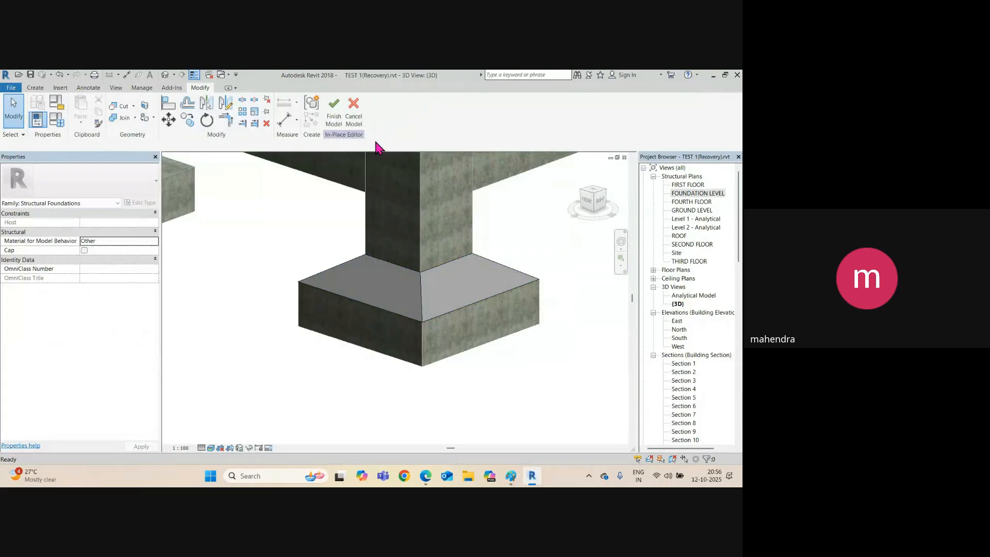
{"action": "left_click", "coordinate": [425, 321]}
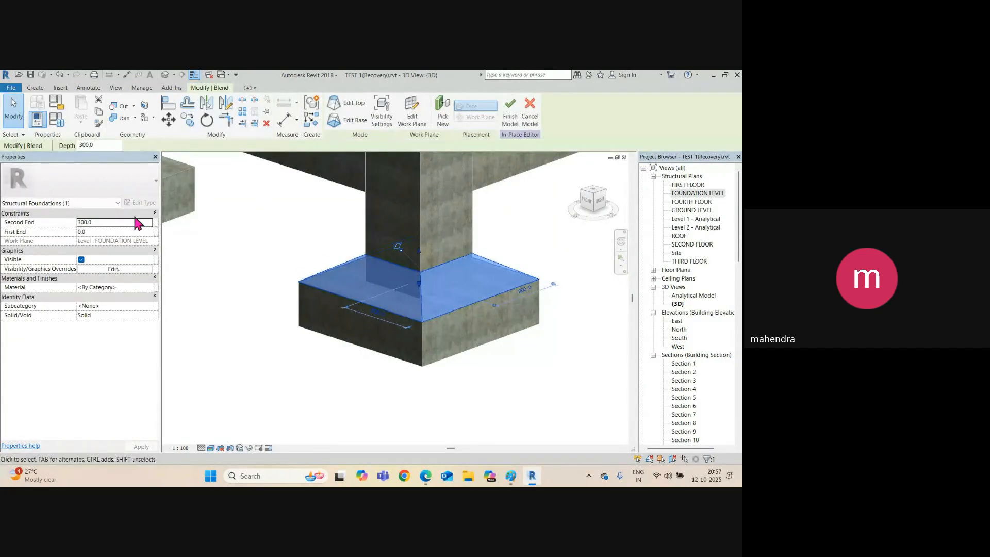
Give the blend the Concrete, Cast-in-Place gray material and finish the in-place model.
{"action": "left_click", "coordinate": [150, 287]}
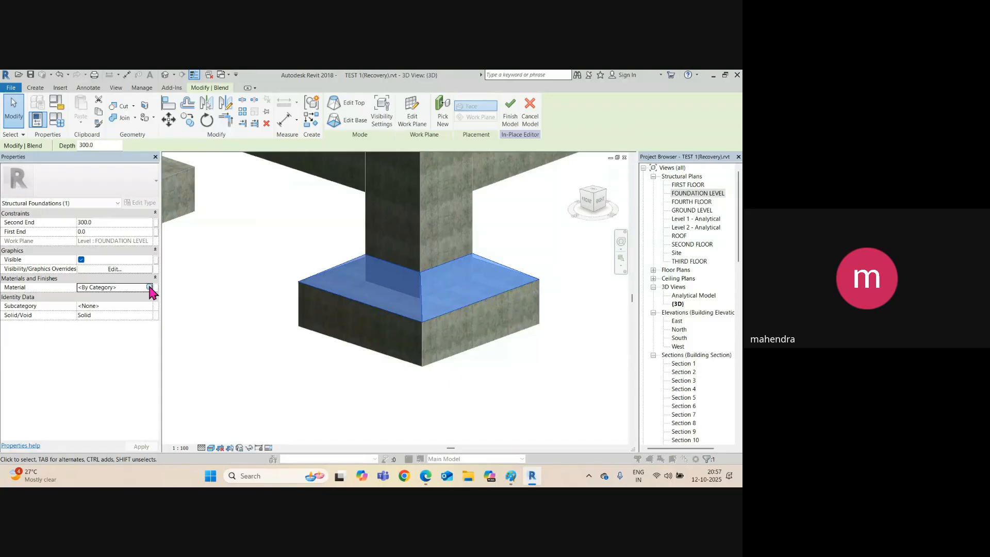
{"action": "left_click", "coordinate": [149, 288]}
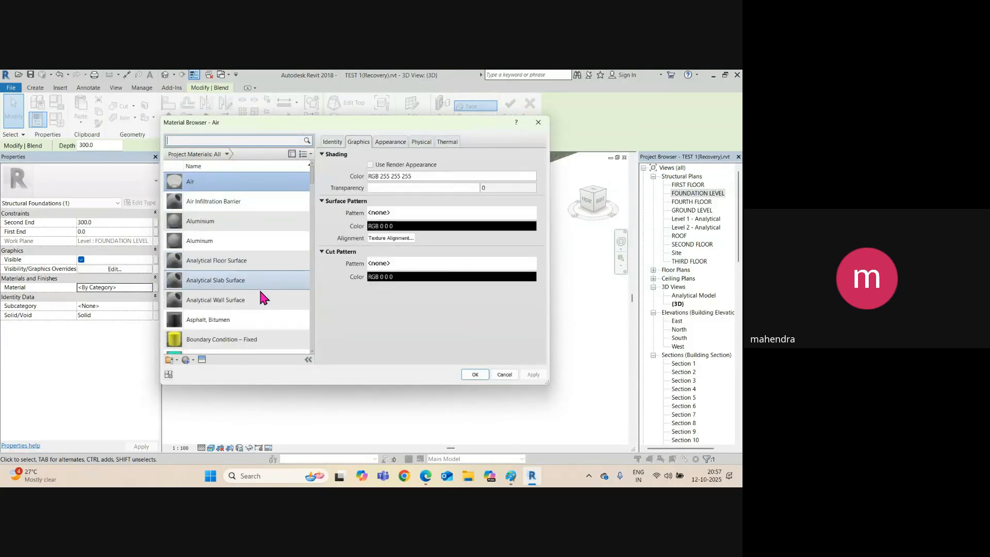
{"action": "scroll", "coordinate": [262, 298], "scroll_direction": "down", "scroll_amount": 1}
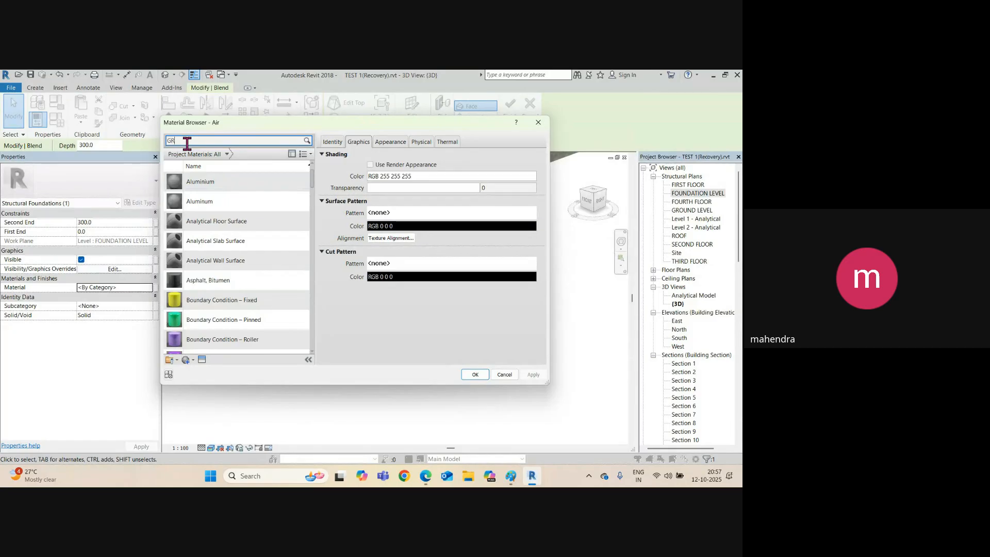
{"action": "type", "text": "GRAY"}
{"action": "key", "text": "Return"}
{"action": "left_click", "coordinate": [243, 253]}
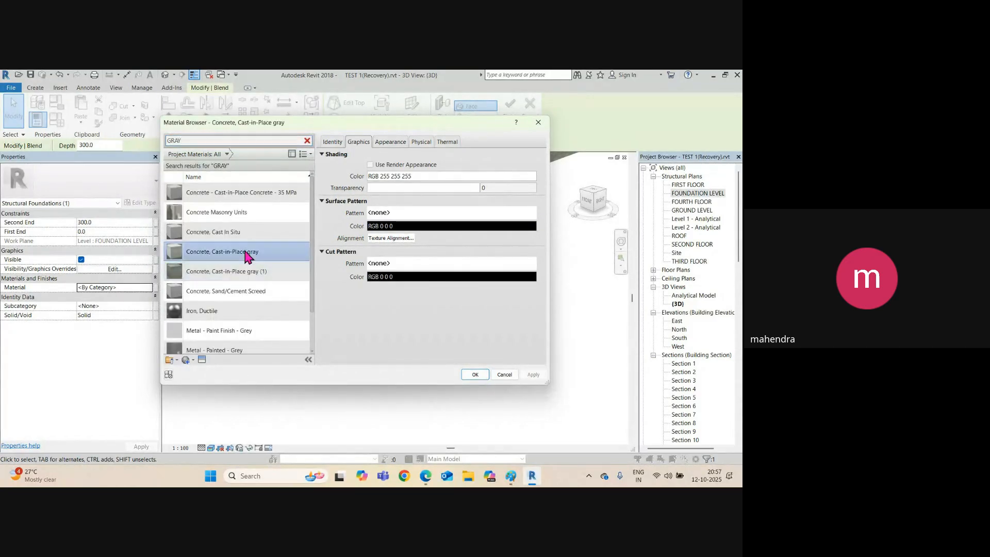
{"action": "left_click", "coordinate": [474, 374]}
{"action": "left_click", "coordinate": [543, 369]}
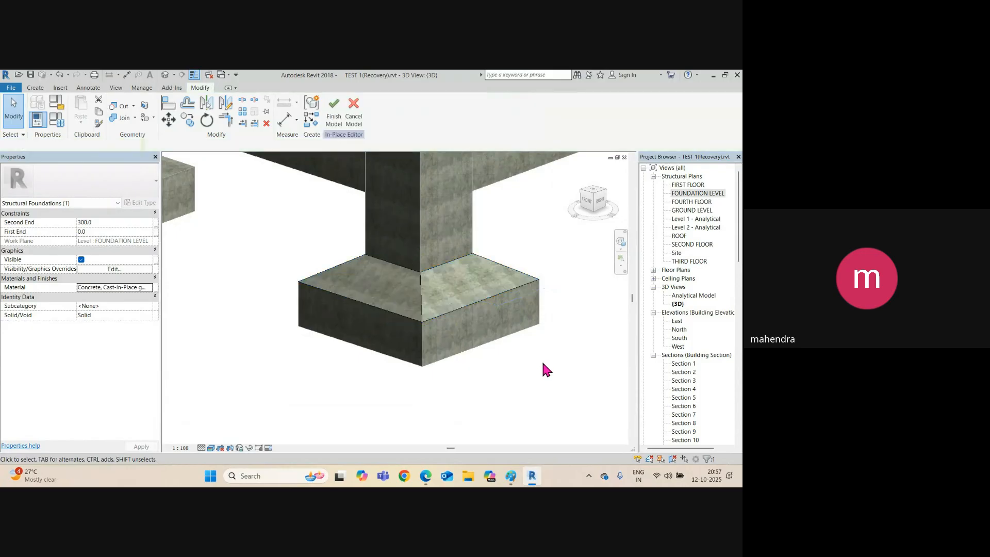
{"action": "left_click", "coordinate": [333, 117]}
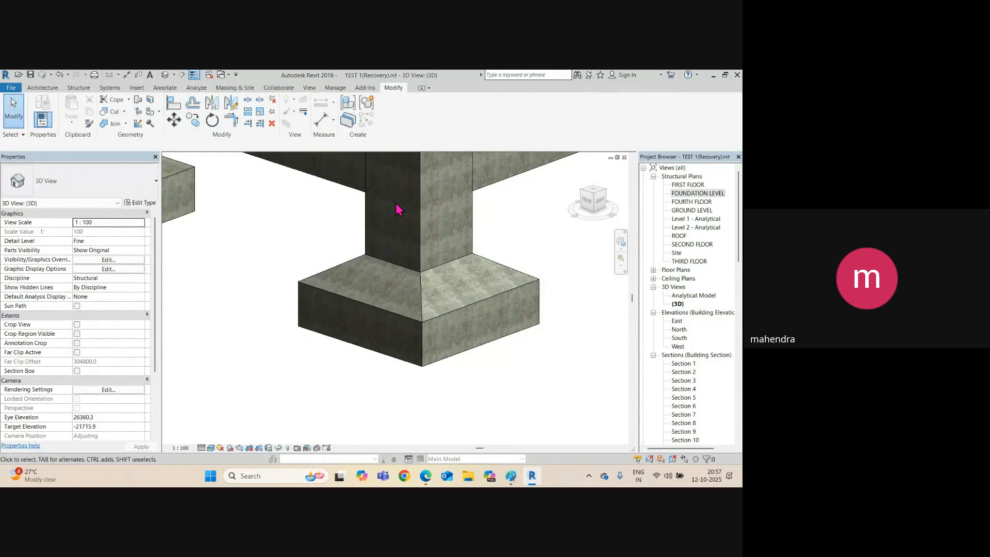
Orbit around the finished footing in 3D, then inspect the haunch in Section 15.
{"action": "left_click", "coordinate": [426, 317]}
{"action": "middle_click_drag", "start_coordinate": [427, 316], "coordinate": [552, 340], "text": "shift"}
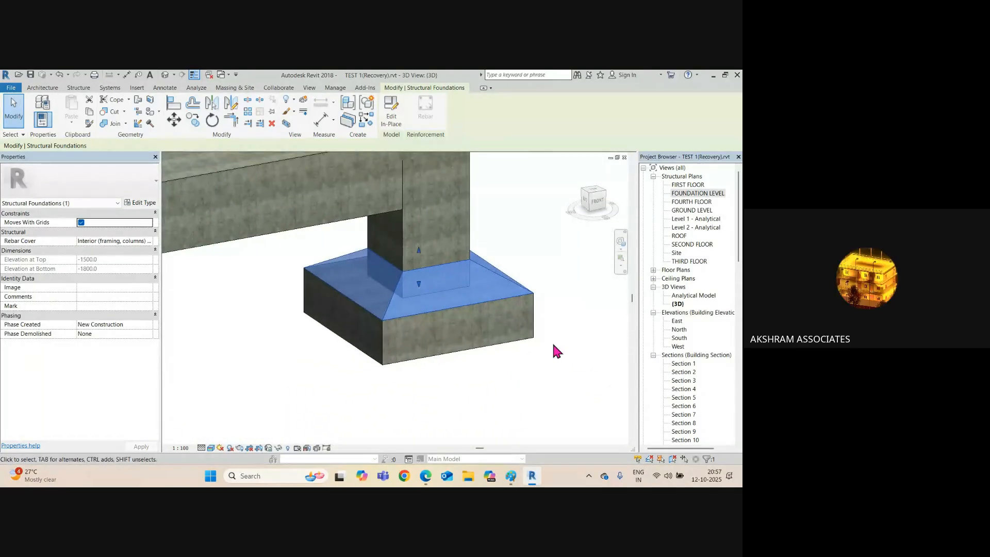
{"action": "middle_click_drag", "start_coordinate": [467, 364], "coordinate": [448, 363], "text": "shift"}
{"action": "left_click", "coordinate": [448, 360]}
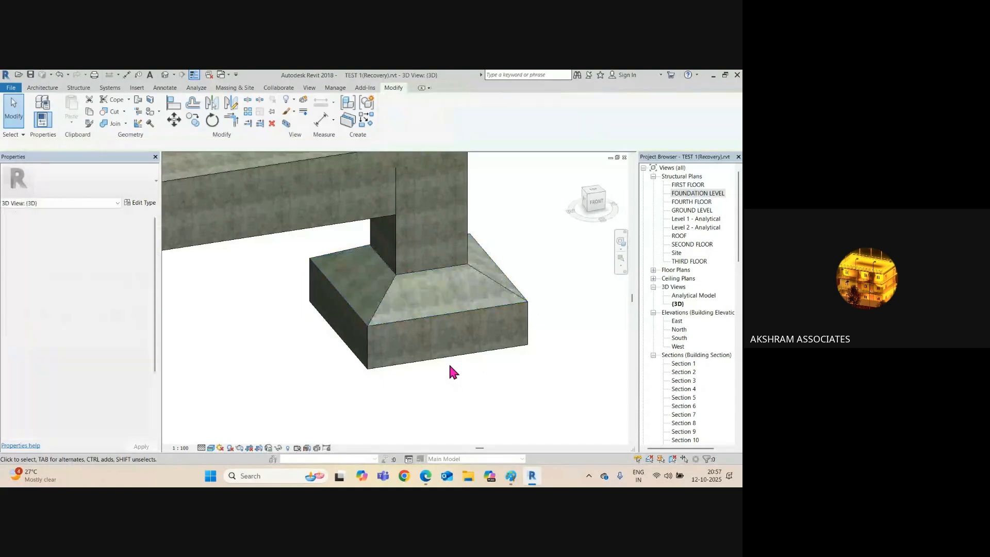
{"action": "key", "text": "ctrl+Tab"}
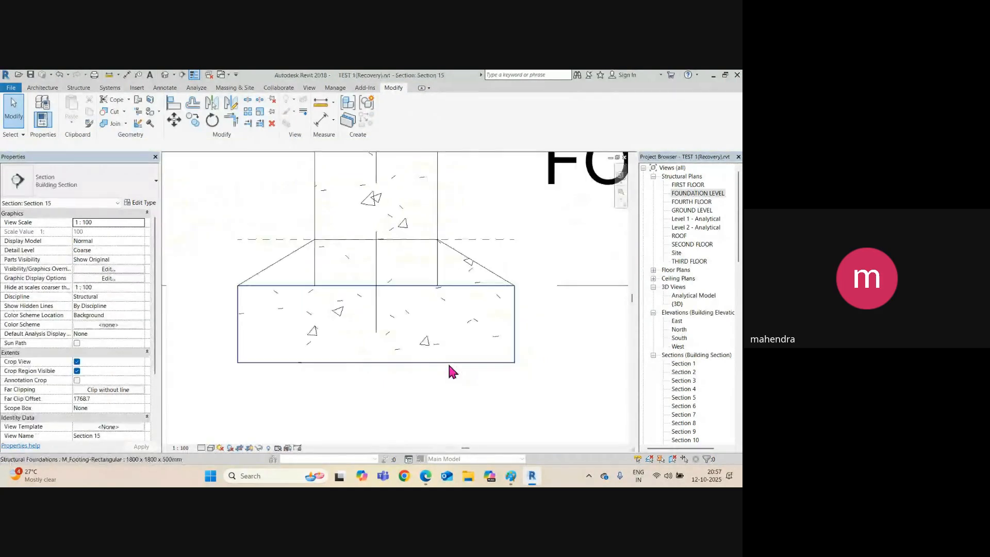
{"action": "scroll", "coordinate": [373, 251], "scroll_direction": "down", "scroll_amount": 3}
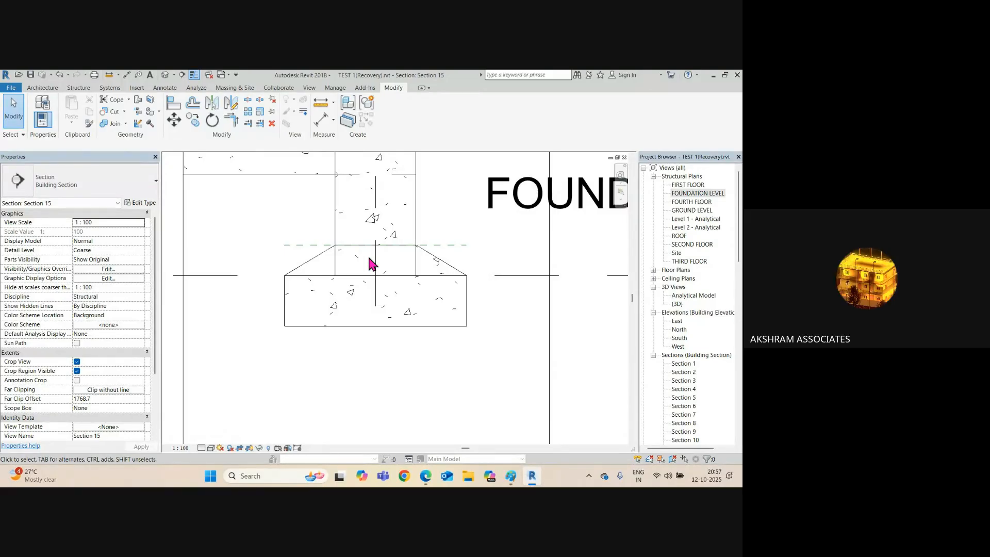
{"action": "left_click", "coordinate": [342, 265]}
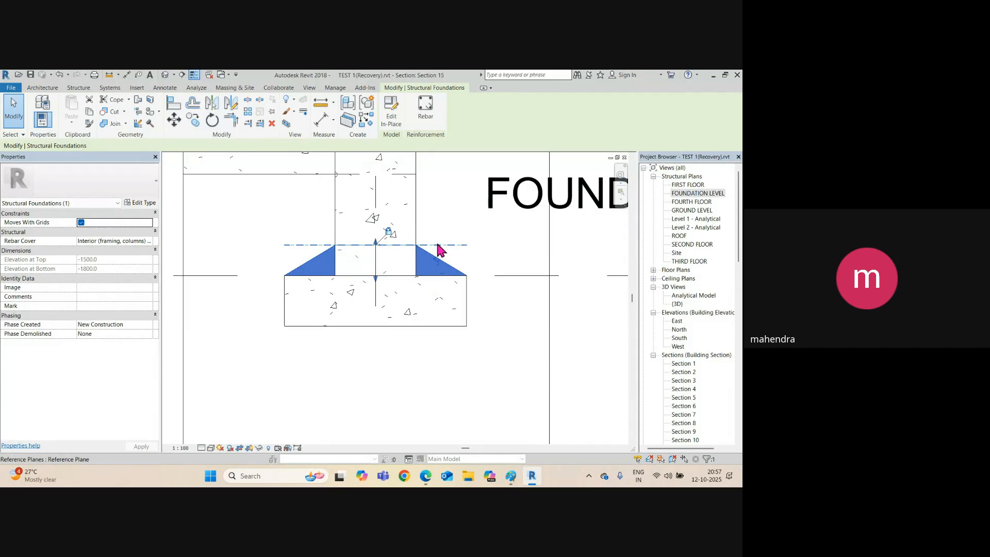
{"action": "key", "text": "Escape"}
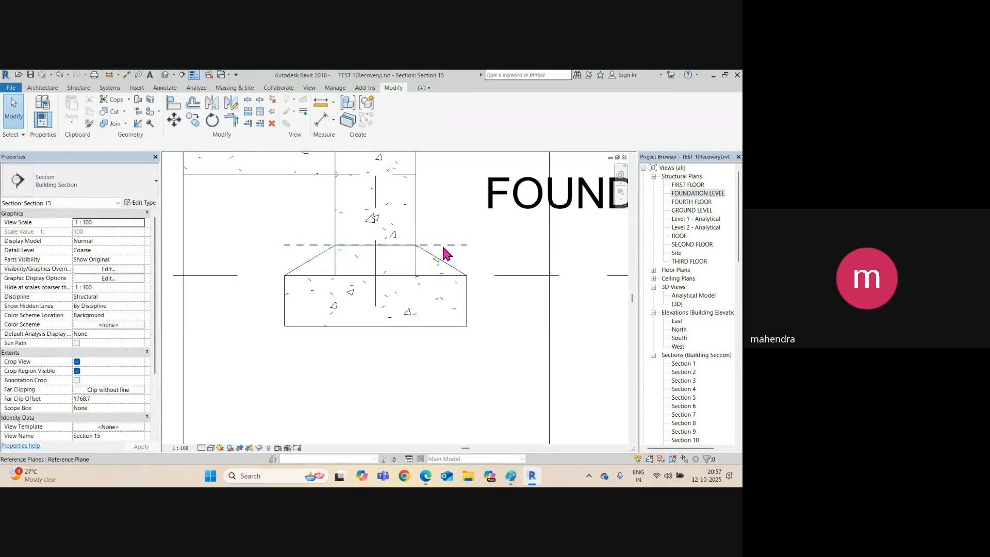
Move (MV) the haunch-top reference plane down 100 so the taper tops out at -1600.
{"action": "left_click", "coordinate": [443, 247]}
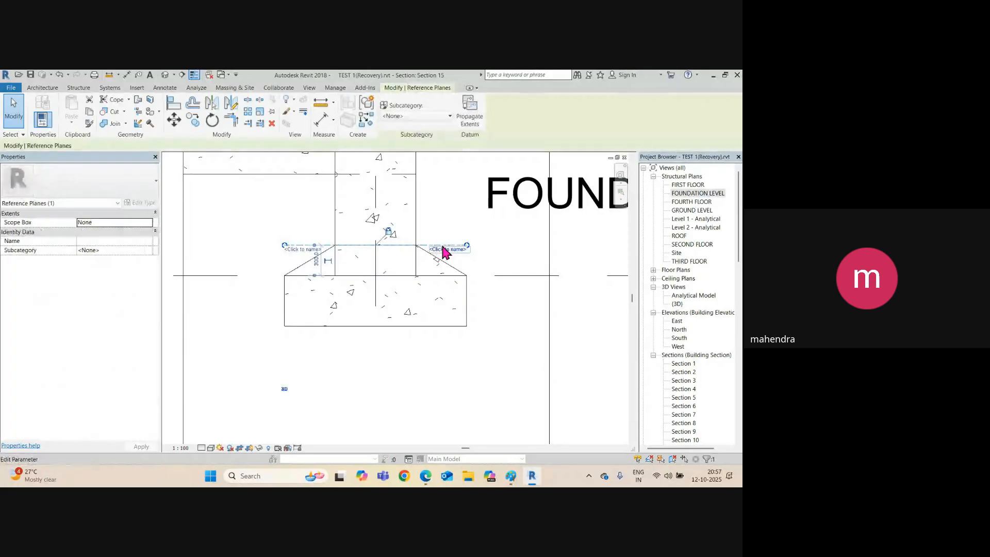
{"action": "key", "text": "m"}
{"action": "key", "text": "v"}
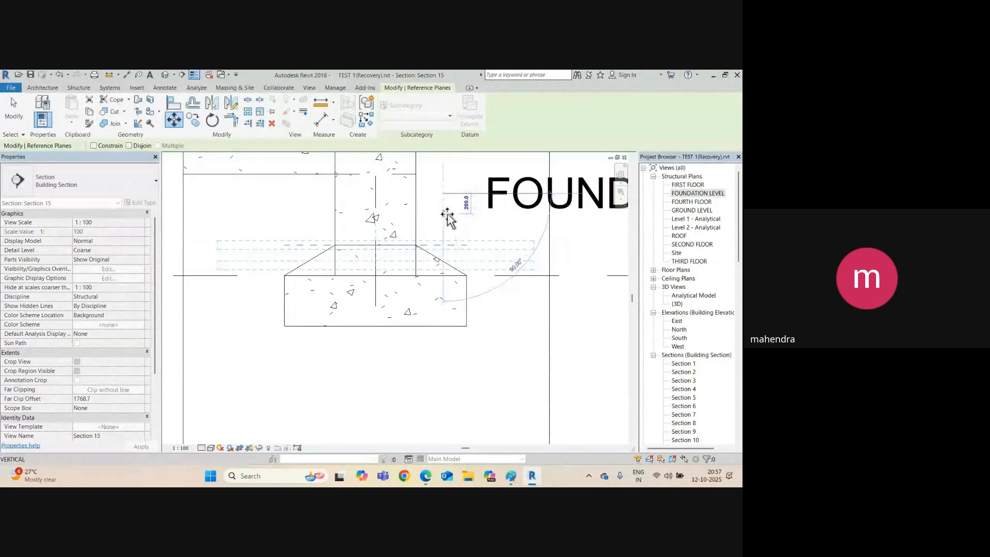
{"action": "type", "text": "100"}
{"action": "key", "text": "Return"}
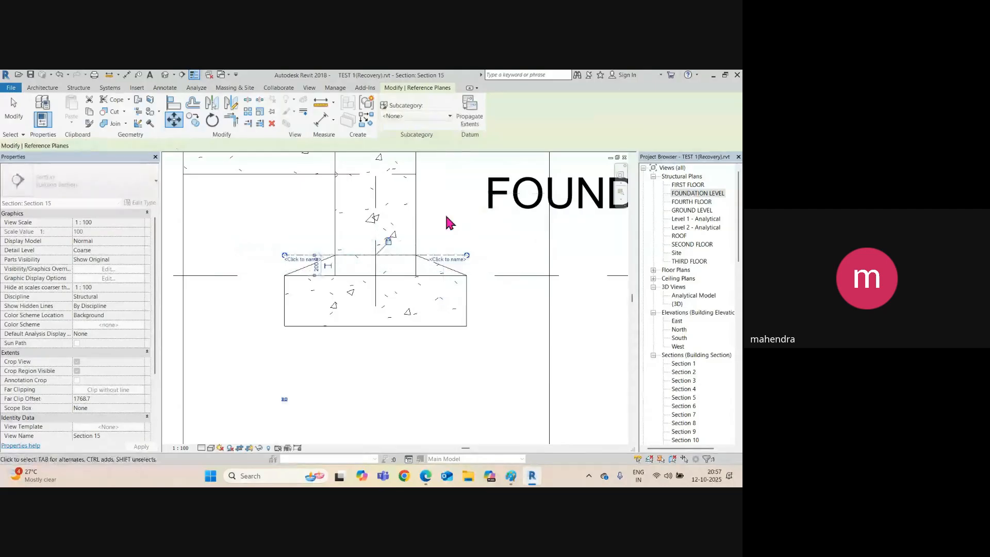
{"action": "key", "text": "Escape"}
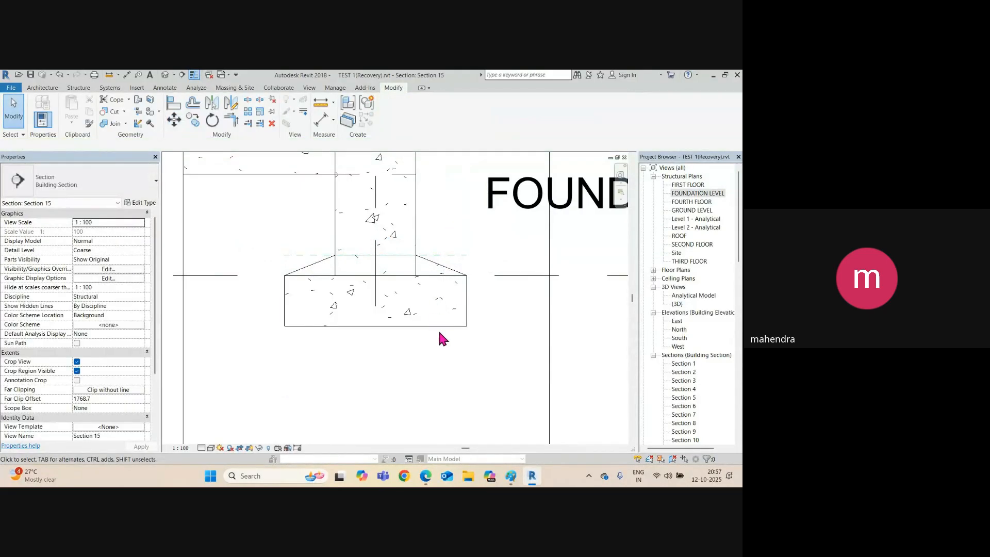
{"action": "scroll", "coordinate": [436, 315], "scroll_direction": "up", "scroll_amount": 3}
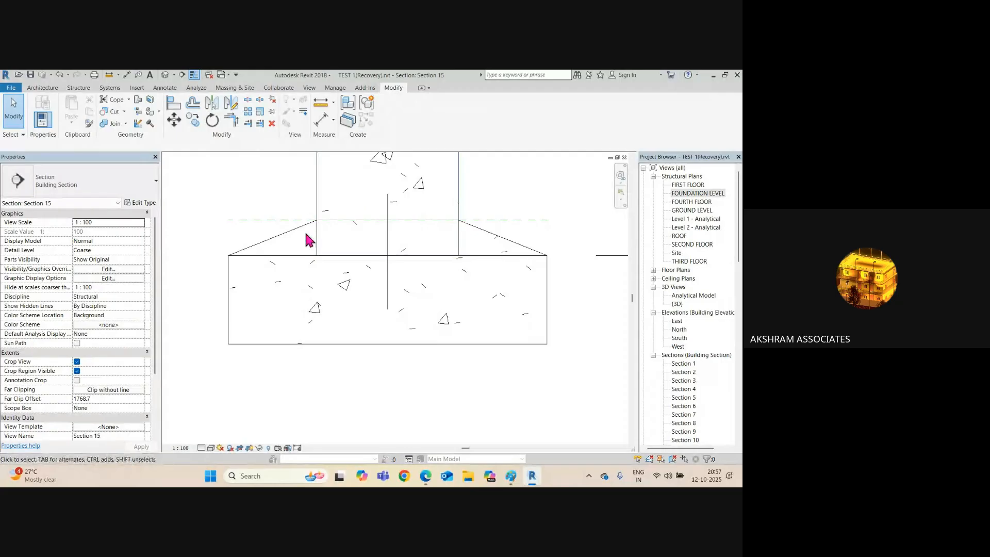
{"action": "left_click", "coordinate": [286, 237]}
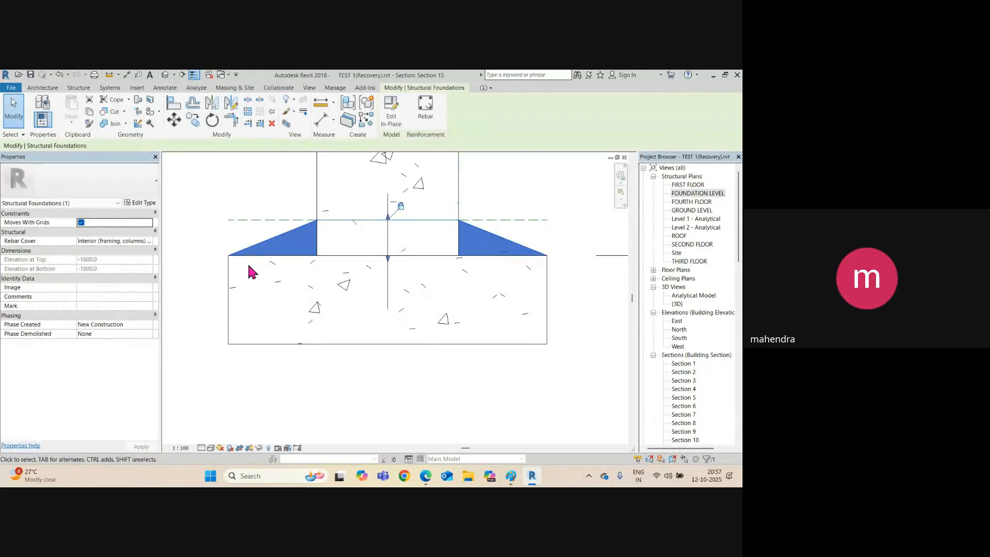
Join the sloped haunch geometry to the rectangular footing.
{"action": "left_click", "coordinate": [113, 126]}
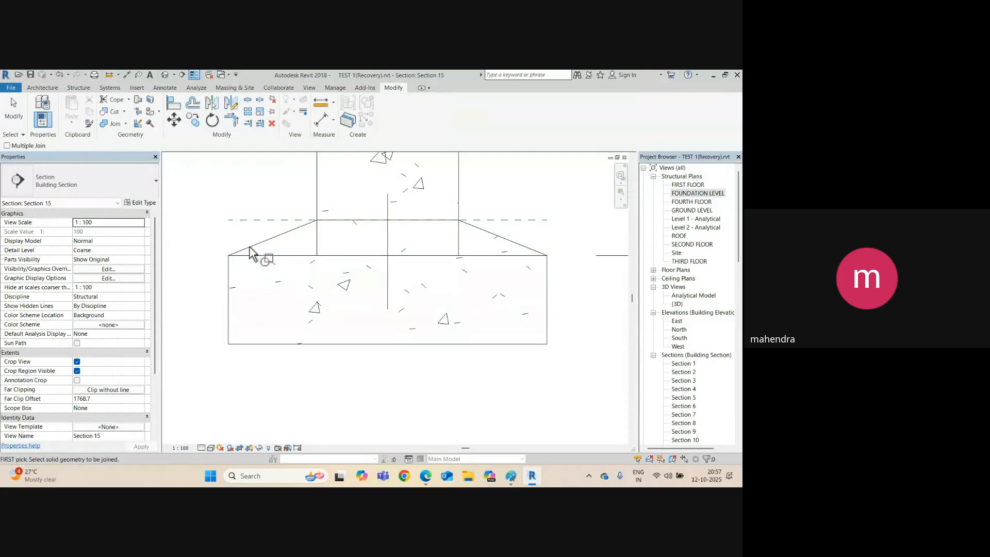
{"action": "left_click", "coordinate": [252, 258]}
{"action": "left_click", "coordinate": [237, 286]}
{"action": "left_click", "coordinate": [499, 242]}
{"action": "left_click", "coordinate": [531, 272]}
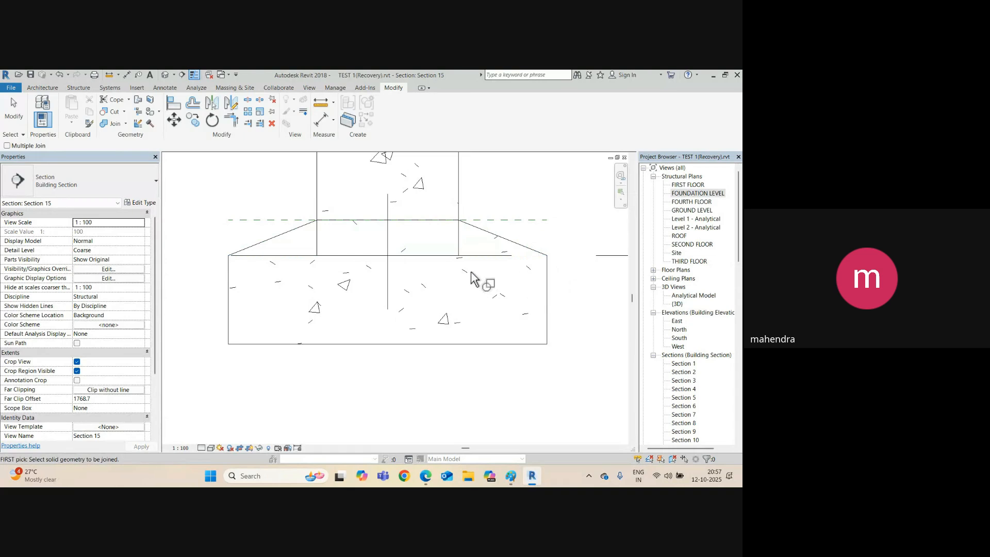
{"action": "scroll", "coordinate": [340, 268], "scroll_direction": "down", "scroll_amount": 4}
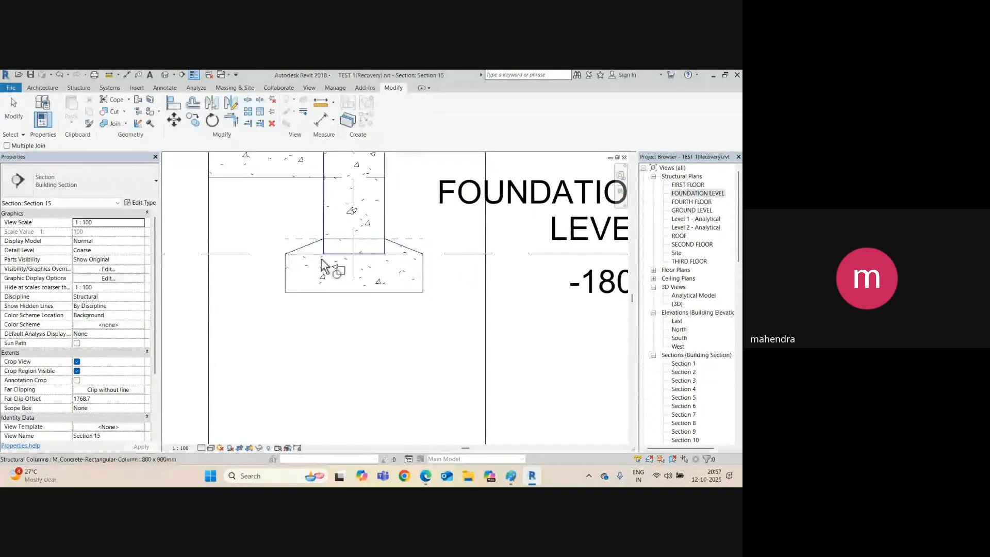
Check the FOUNDATION LEVEL line and the column's base level and 0.0 offset.
{"action": "left_click", "coordinate": [473, 254]}
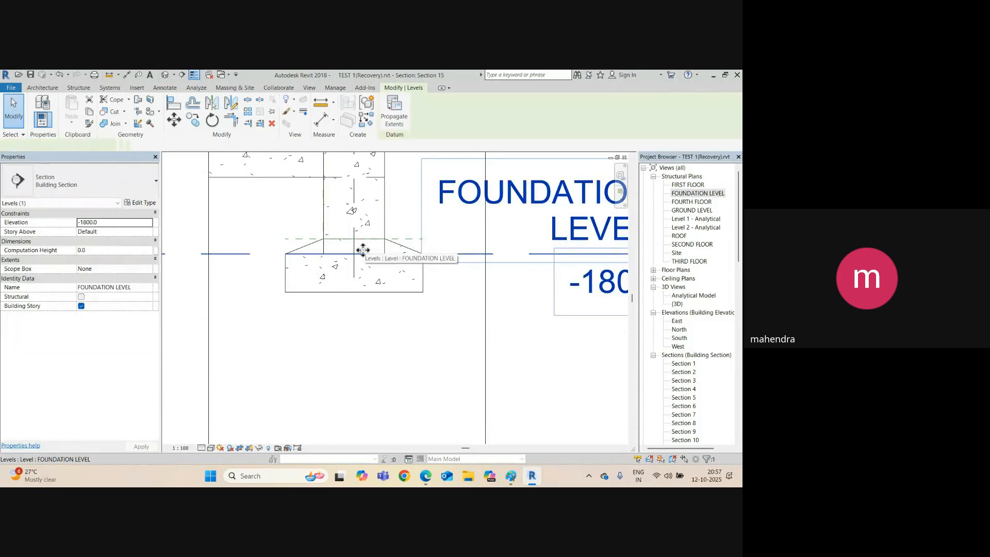
{"action": "scroll", "coordinate": [330, 268], "scroll_direction": "down", "scroll_amount": 2}
{"action": "scroll", "coordinate": [328, 267], "scroll_direction": "up", "scroll_amount": 4}
{"action": "scroll", "coordinate": [309, 261], "scroll_direction": "down", "scroll_amount": 3}
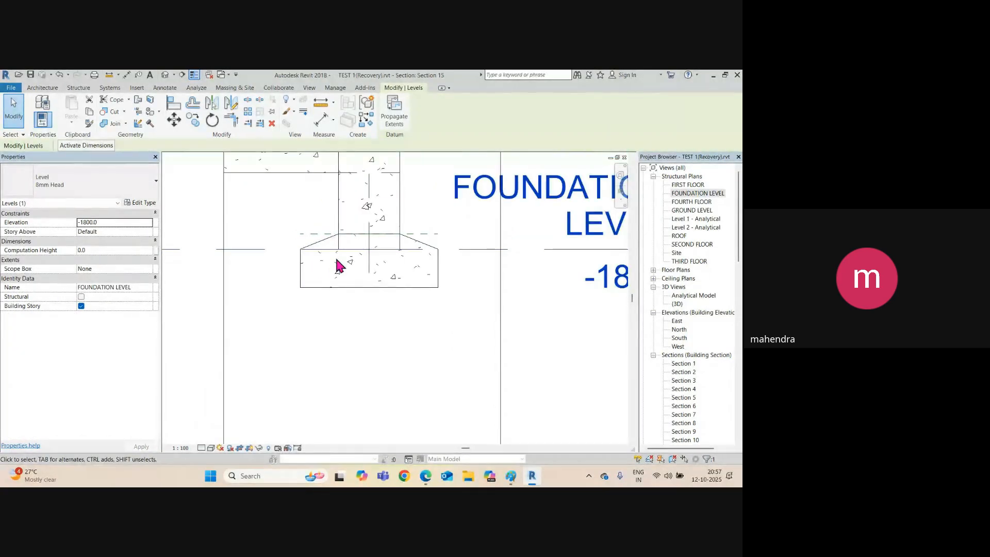
{"action": "key", "text": "Escape"}
{"action": "scroll", "coordinate": [348, 259], "scroll_direction": "up", "scroll_amount": 1}
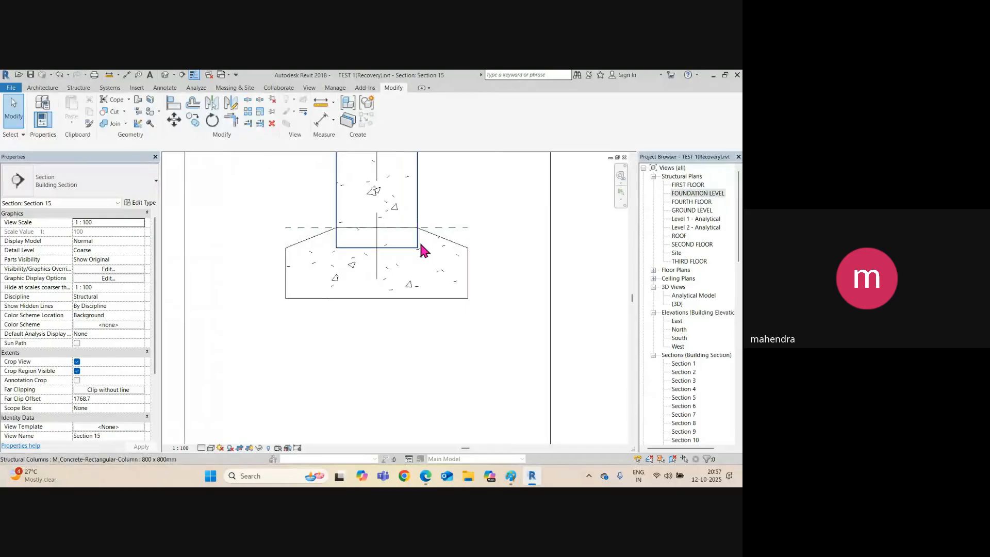
{"action": "left_click", "coordinate": [417, 249]}
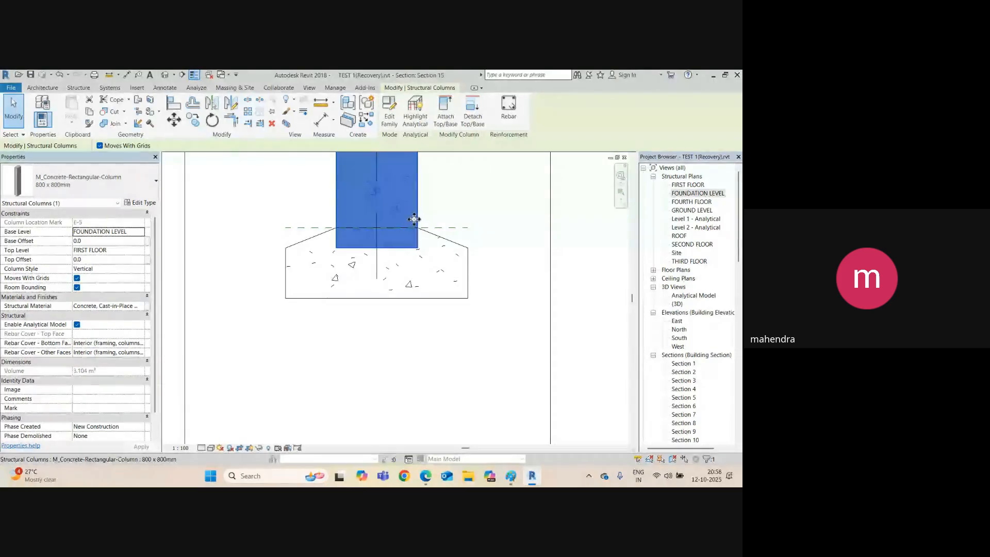
{"action": "middle_click_drag", "start_coordinate": [424, 246], "coordinate": [424, 255]}
{"action": "key", "text": "Escape"}
{"action": "key", "text": "d"}
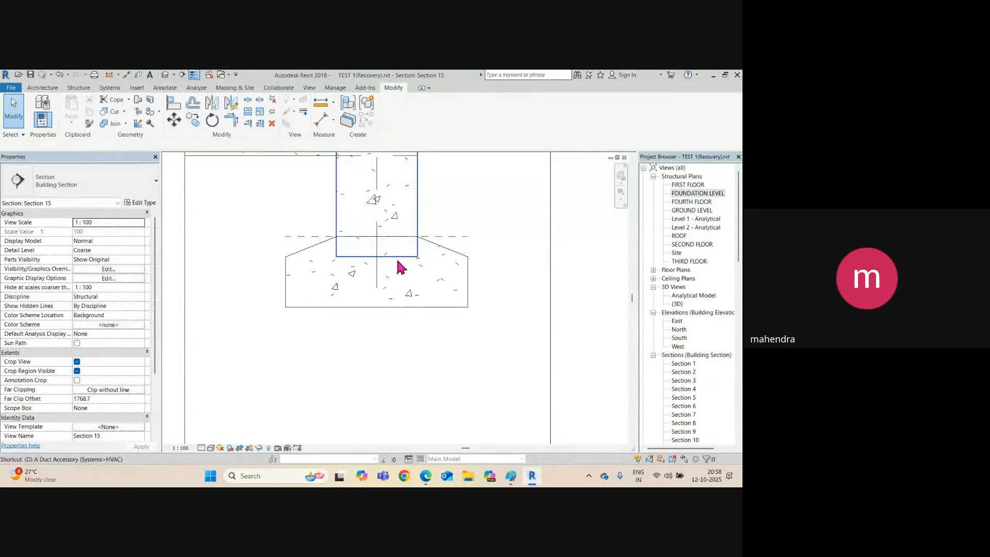
{"action": "key", "text": "i"}
{"action": "left_click", "coordinate": [396, 255]}
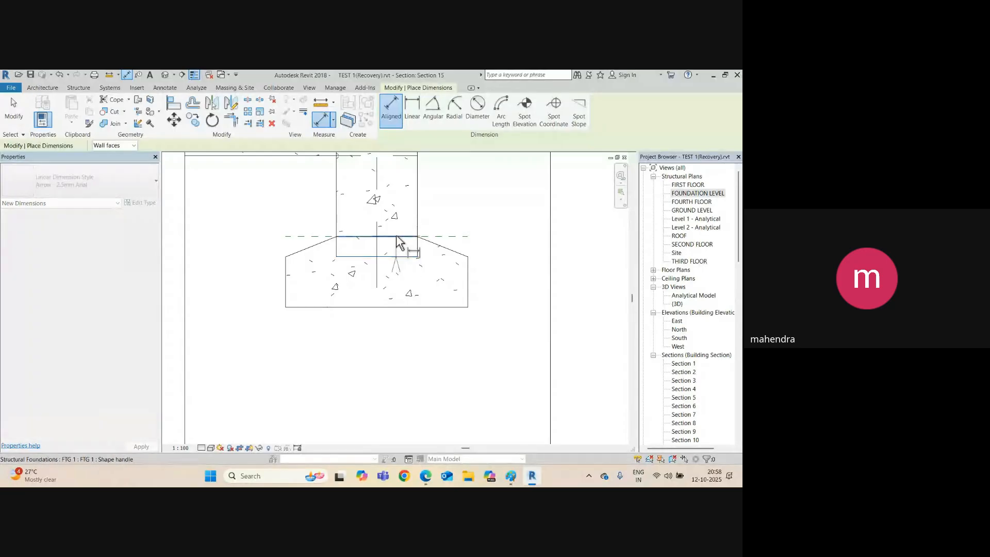
{"action": "left_click", "coordinate": [397, 237]}
{"action": "key", "text": "Escape"}
{"action": "key", "text": "Escape"}
{"action": "left_click", "coordinate": [422, 211]}
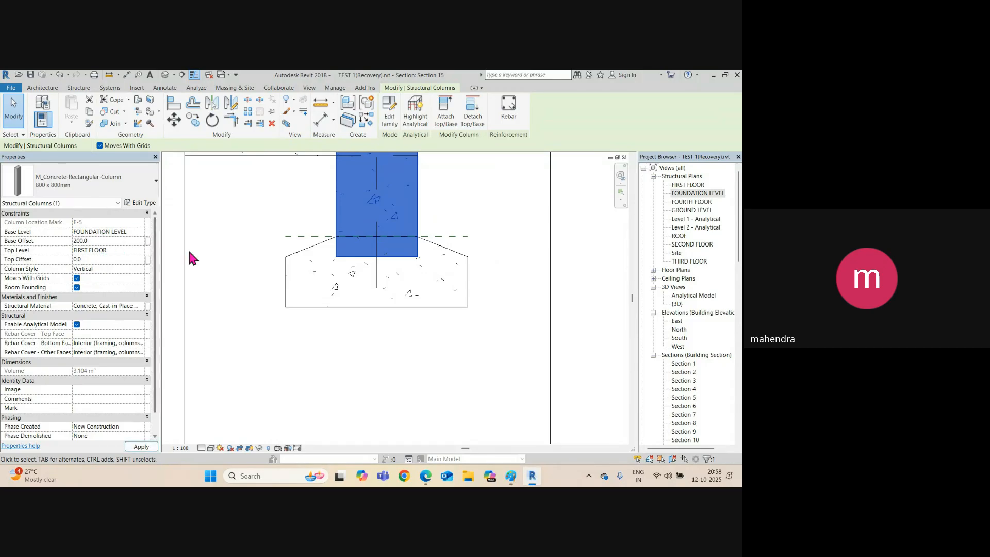
{"action": "left_click", "coordinate": [401, 301]}
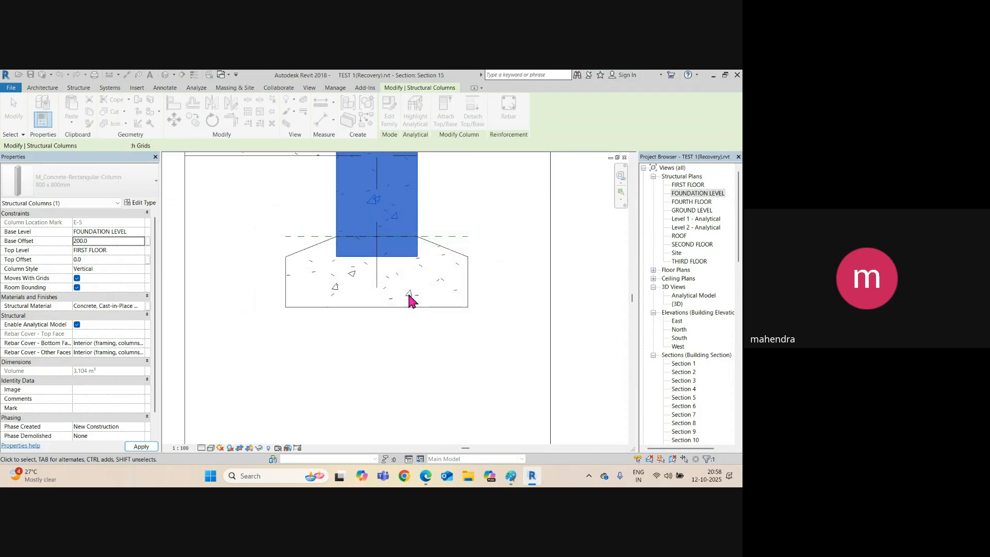
{"action": "key", "text": "Escape"}
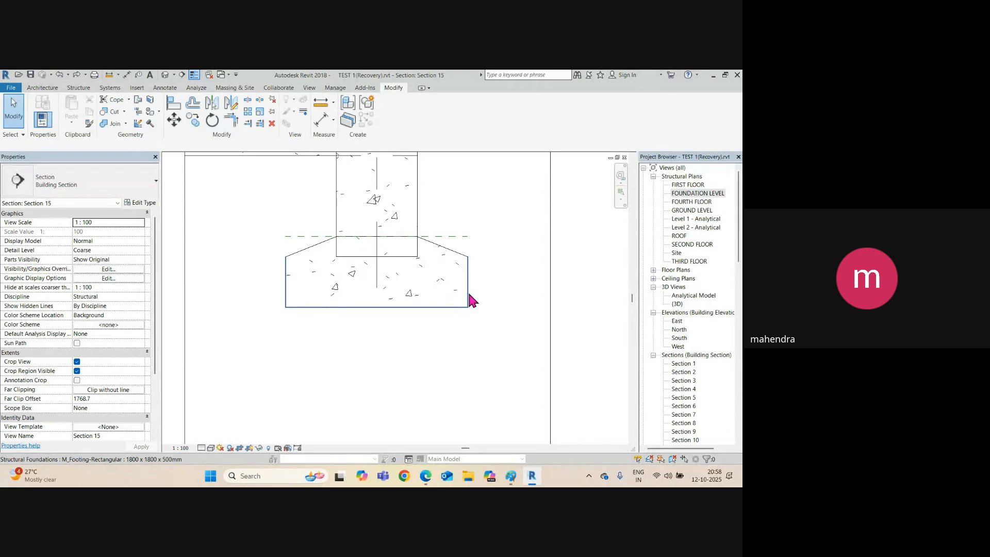
{"action": "left_click", "coordinate": [467, 297]}
{"action": "key", "text": "Escape"}
{"action": "left_click", "coordinate": [415, 252]}
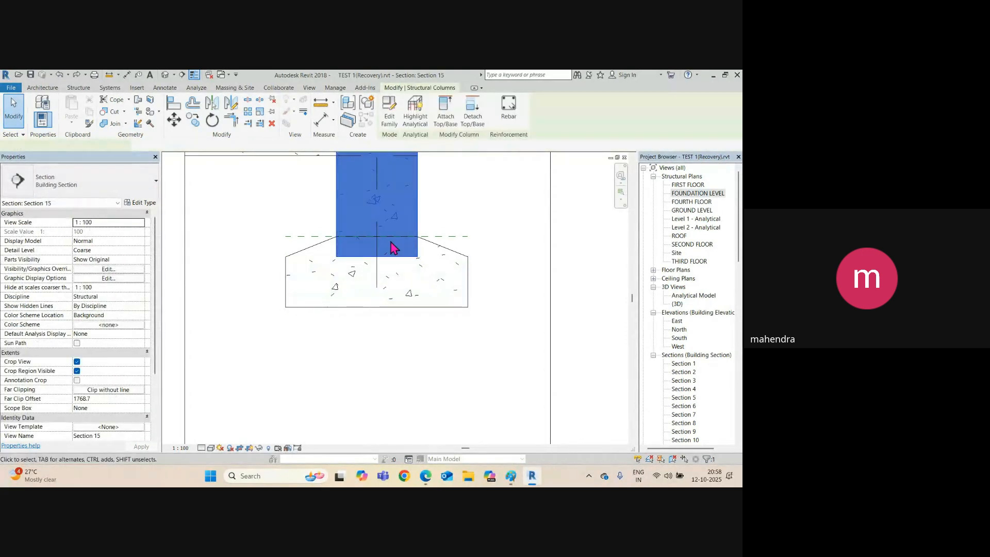
{"action": "scroll", "coordinate": [404, 288], "scroll_direction": "up", "scroll_amount": 2}
{"action": "middle_click_drag", "start_coordinate": [404, 288], "coordinate": [423, 333]}
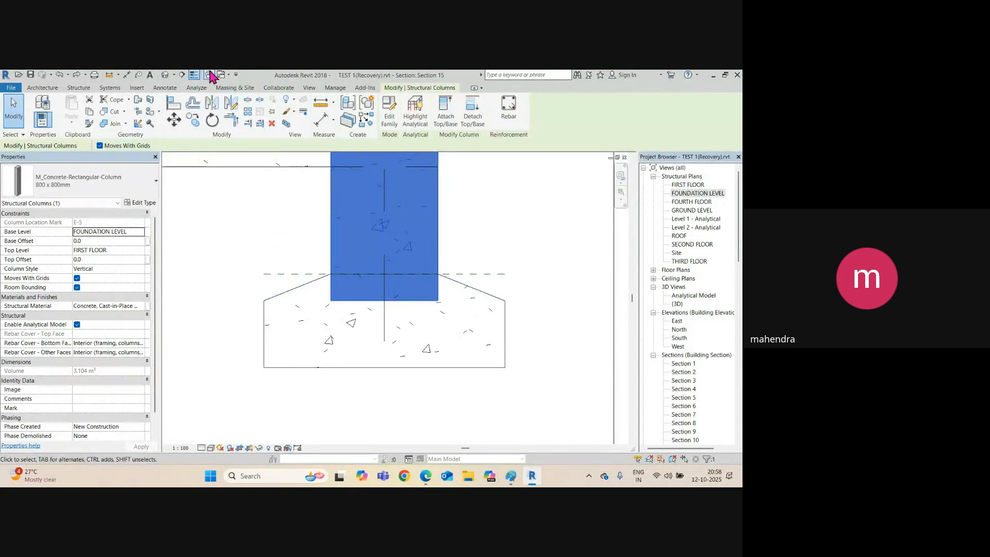
Open the default 3D view and orbit around the sloped footing.
{"action": "left_click", "coordinate": [165, 74]}
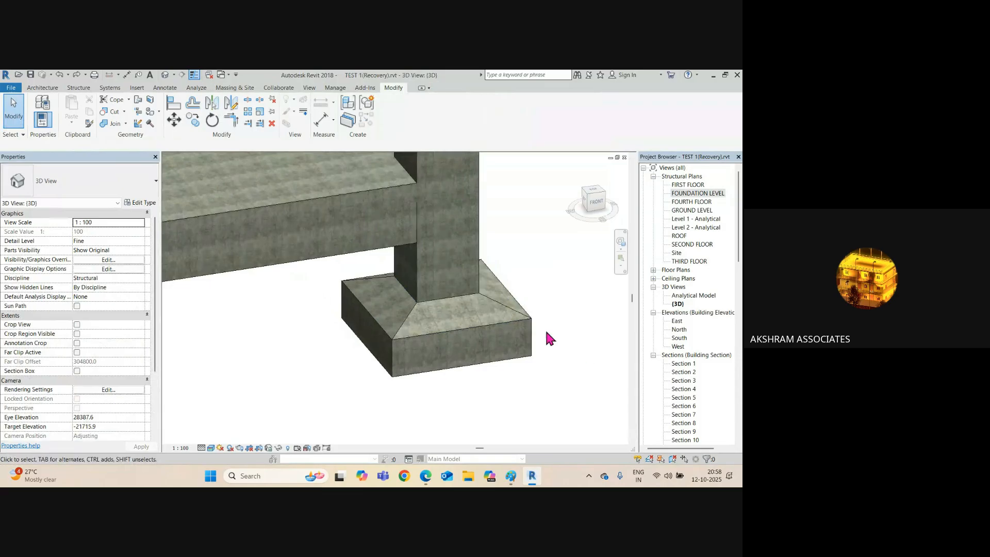
{"action": "left_click", "coordinate": [510, 327]}
{"action": "middle_click_drag", "start_coordinate": [495, 356], "coordinate": [448, 290], "text": "shift"}
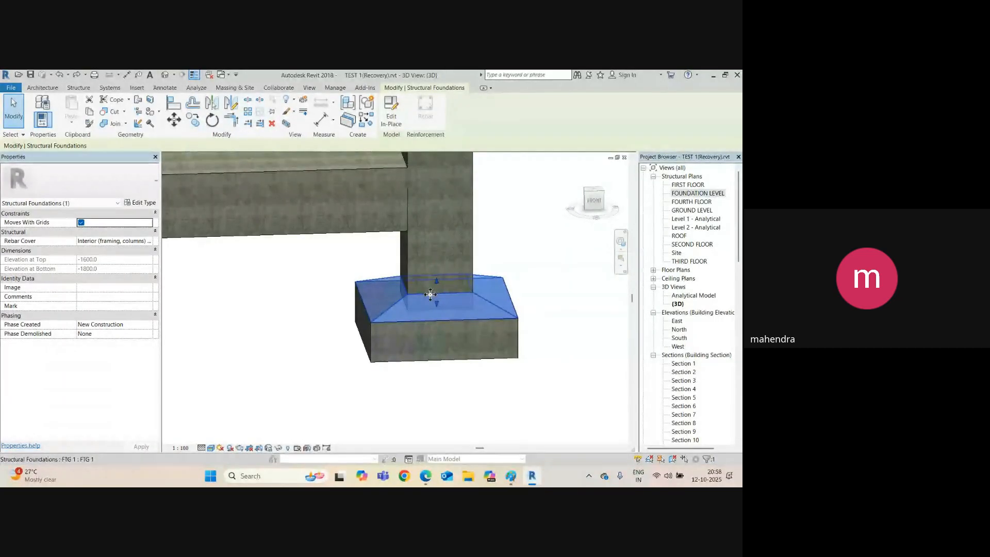
{"action": "key", "text": "Escape"}
In Section 15, drag the haunch reference plane upward to reshape the sloped sides.
{"action": "key", "text": "ctrl+Tab"}
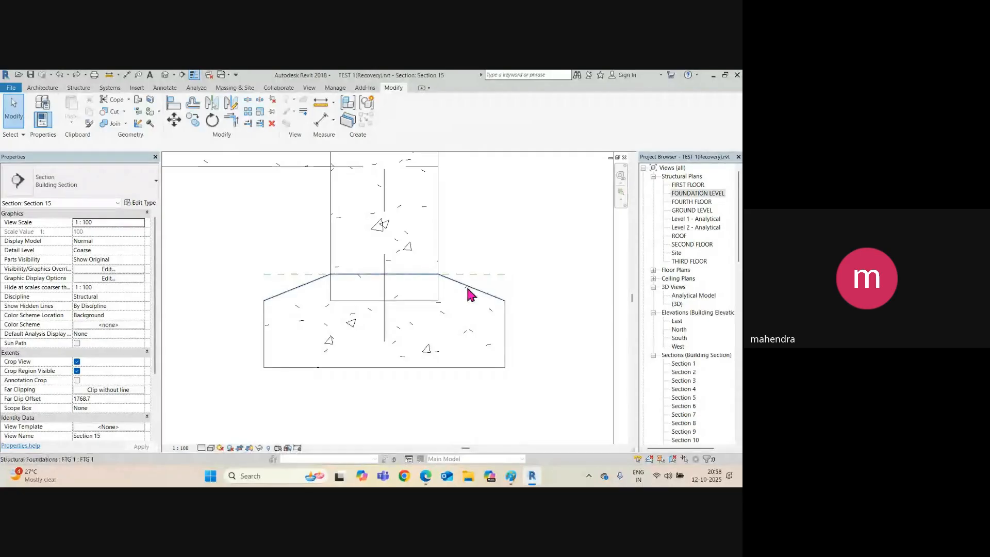
{"action": "left_click", "coordinate": [475, 278]}
{"action": "left_click_drag", "start_coordinate": [458, 277], "coordinate": [443, 227]}
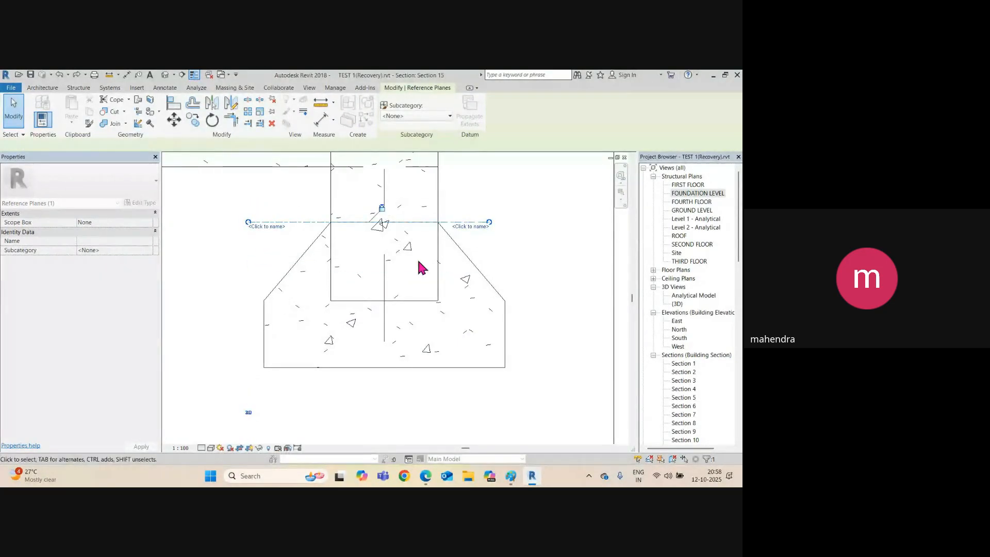
Orbit the footings in the default 3D view, then bring the Google Meet window forward.
{"action": "left_click", "coordinate": [168, 78]}
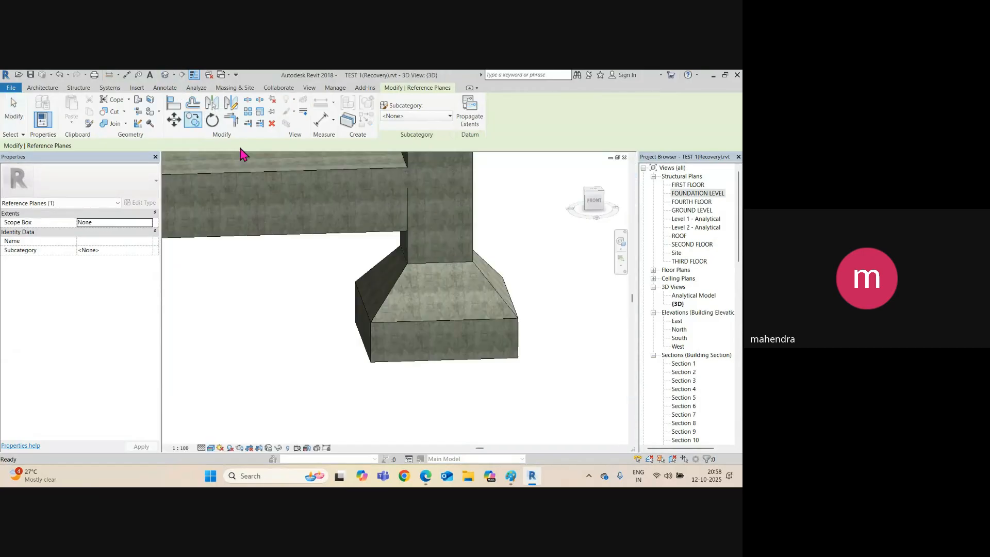
{"action": "left_click", "coordinate": [475, 347]}
{"action": "middle_click_drag", "start_coordinate": [486, 330], "coordinate": [445, 377], "text": "shift"}
{"action": "left_click", "coordinate": [526, 390]}
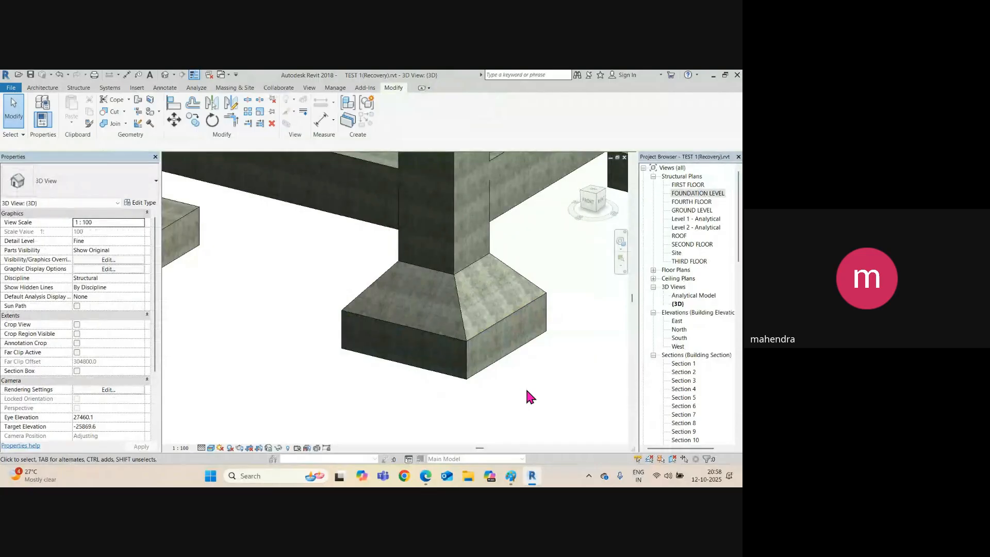
{"action": "scroll", "coordinate": [437, 382], "scroll_direction": "down", "scroll_amount": 3}
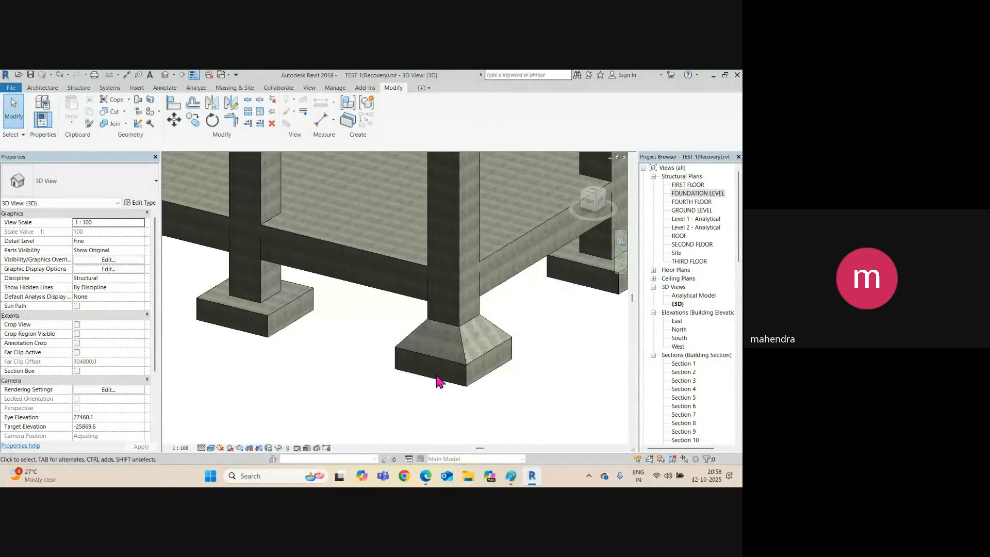
{"action": "middle_click_drag", "start_coordinate": [436, 380], "coordinate": [485, 400], "text": "shift"}
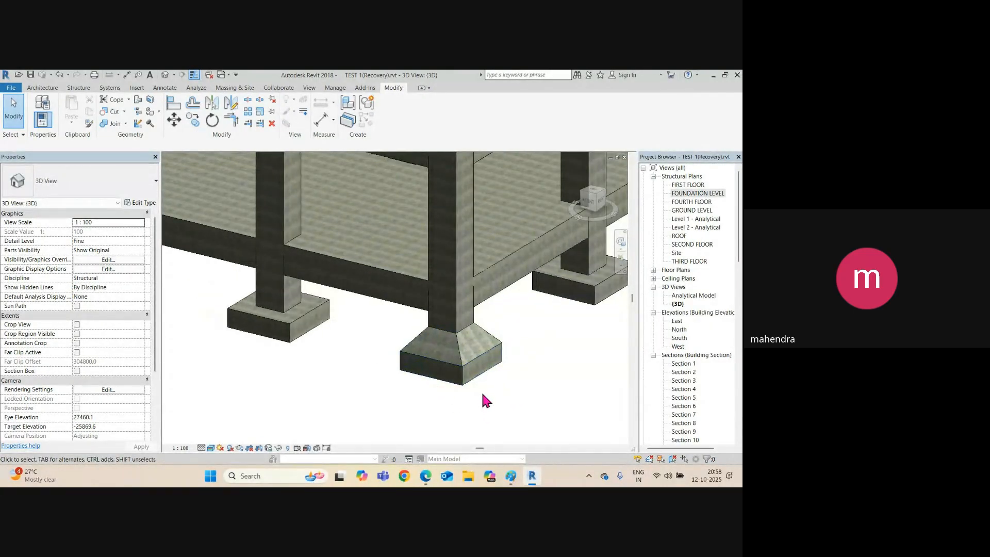
{"action": "left_click", "coordinate": [356, 444]}
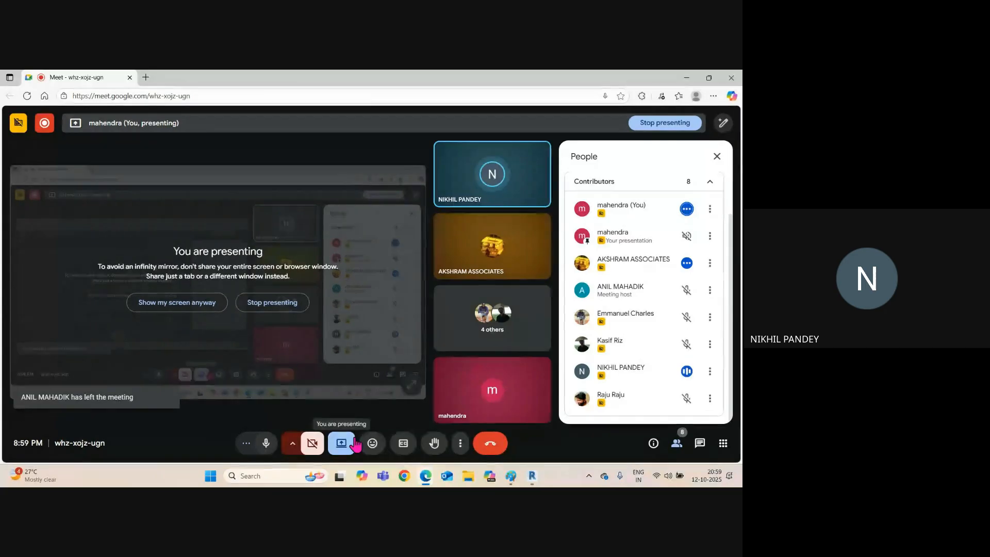
{"action": "left_click", "coordinate": [686, 77]}
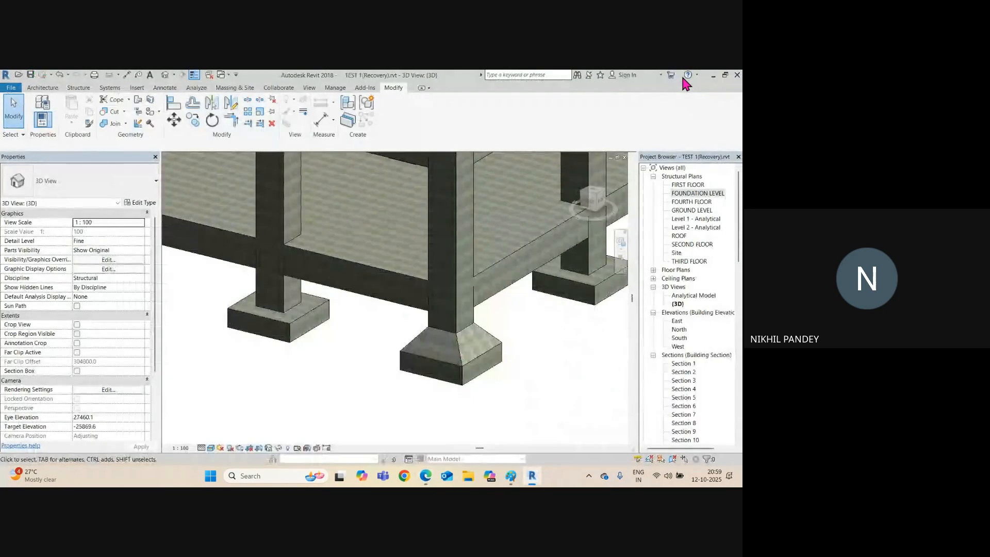
{"action": "scroll", "coordinate": [310, 328], "scroll_direction": "down", "scroll_amount": 4}
{"action": "middle_click_drag", "start_coordinate": [494, 334], "coordinate": [360, 338]}
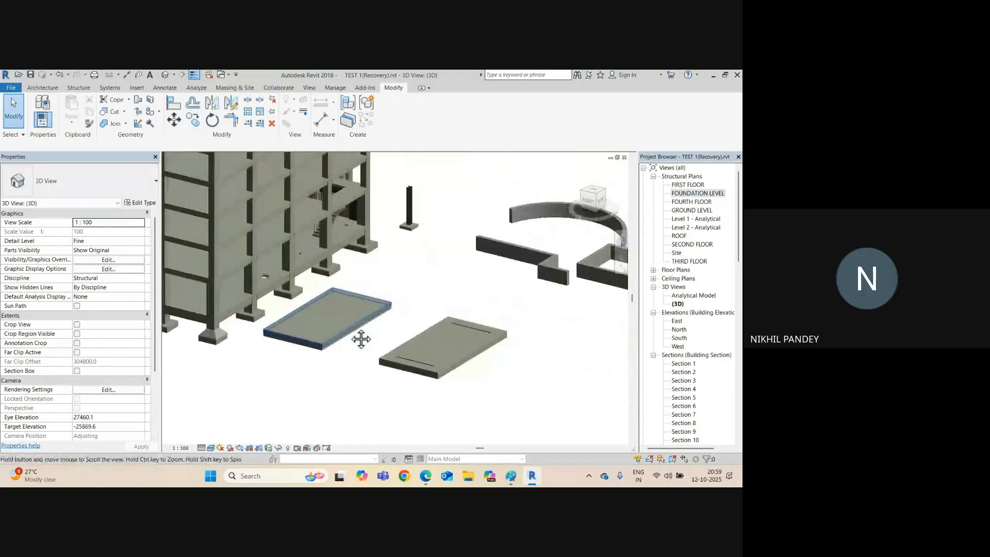
{"action": "scroll", "coordinate": [454, 333], "scroll_direction": "up", "scroll_amount": 3}
{"action": "scroll", "coordinate": [380, 283], "scroll_direction": "up", "scroll_amount": 5}
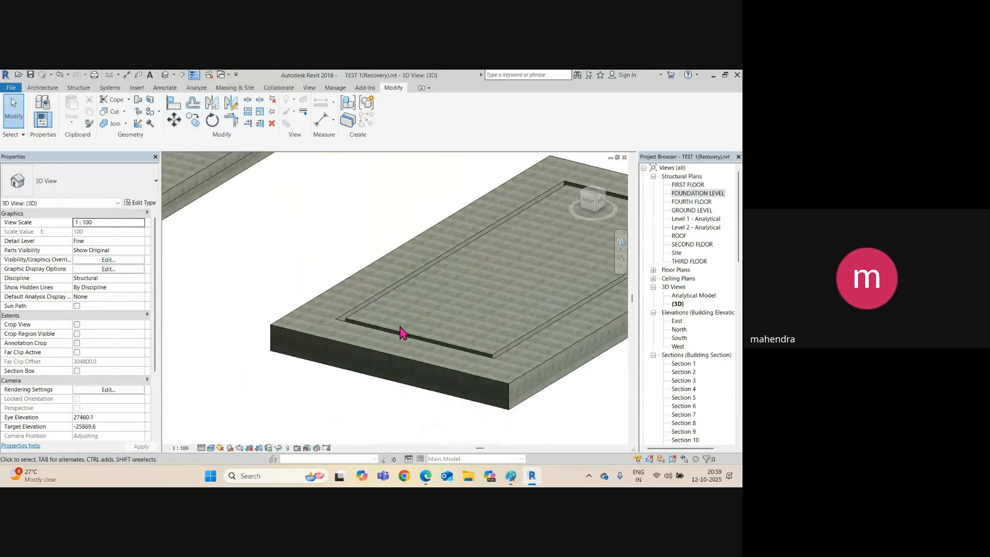
{"action": "scroll", "coordinate": [436, 341], "scroll_direction": "down", "scroll_amount": 3}
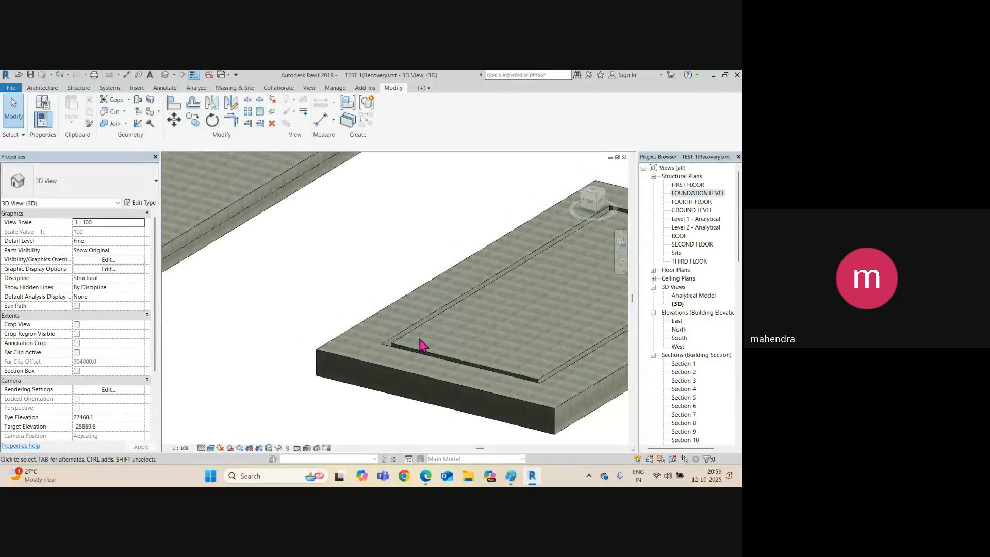
{"action": "middle_click_drag", "start_coordinate": [420, 343], "coordinate": [513, 369]}
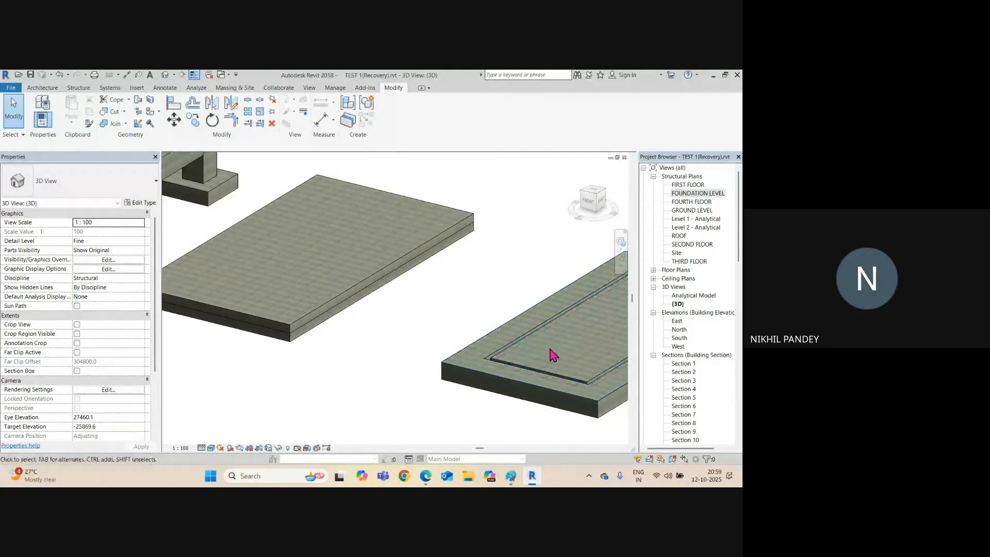
{"action": "left_click", "coordinate": [520, 352]}
{"action": "middle_click_drag", "start_coordinate": [519, 354], "coordinate": [400, 352]}
{"action": "scroll", "coordinate": [401, 352], "scroll_direction": "down", "scroll_amount": 1}
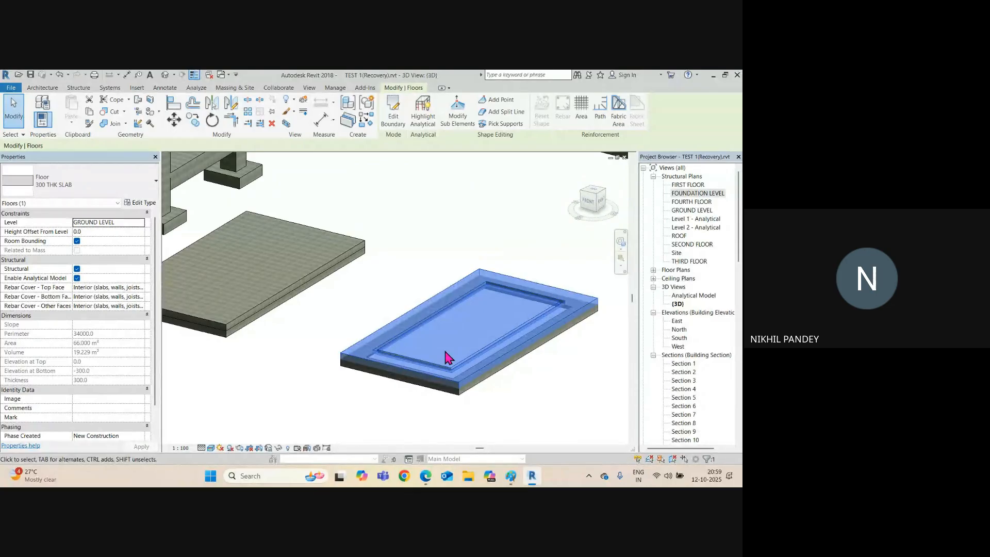
{"action": "left_click", "coordinate": [438, 270]}
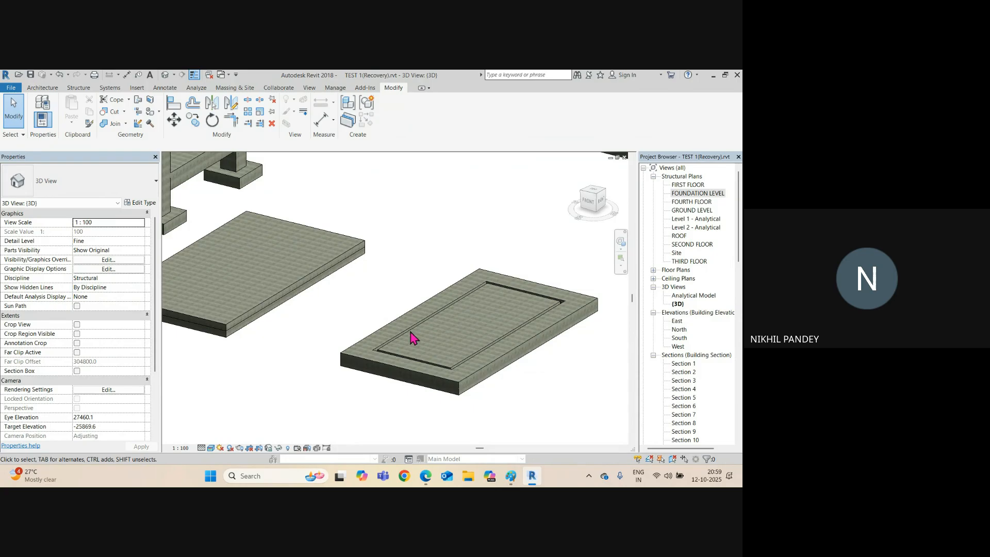
{"action": "scroll", "coordinate": [387, 338], "scroll_direction": "down", "scroll_amount": 1}
{"action": "middle_click_drag", "start_coordinate": [387, 338], "coordinate": [500, 349]}
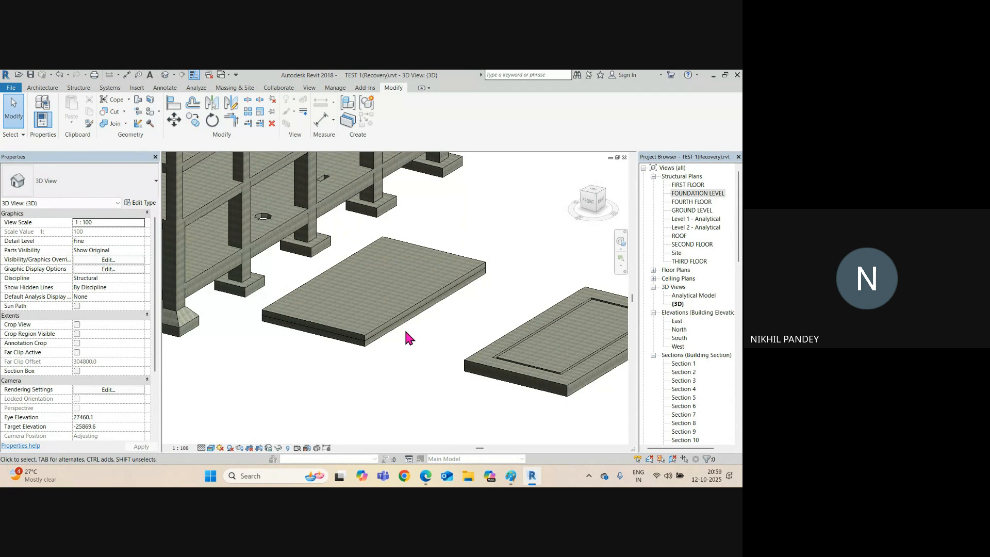
{"action": "scroll", "coordinate": [405, 332], "scroll_direction": "down", "scroll_amount": 6}
{"action": "middle_click_drag", "start_coordinate": [453, 328], "coordinate": [253, 334]}
{"action": "scroll", "coordinate": [391, 349], "scroll_direction": "up", "scroll_amount": 10}
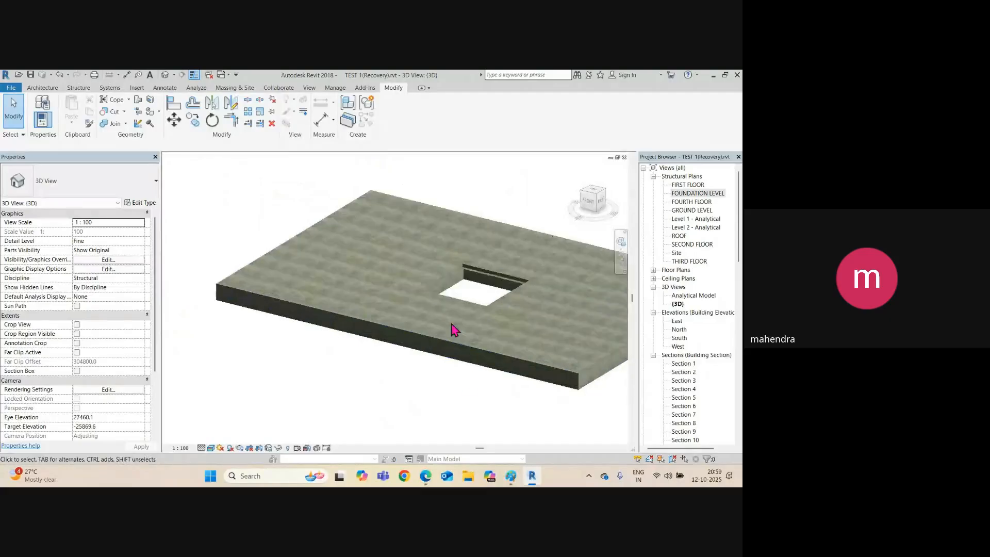
{"action": "scroll", "coordinate": [499, 313], "scroll_direction": "up", "scroll_amount": 3}
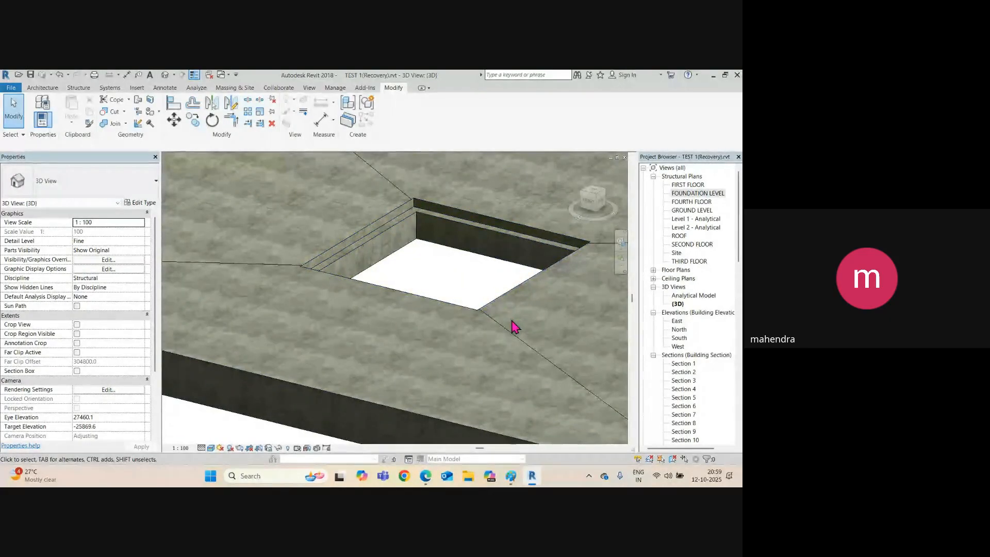
{"action": "scroll", "coordinate": [369, 234], "scroll_direction": "down", "scroll_amount": 3}
{"action": "scroll", "coordinate": [346, 234], "scroll_direction": "up", "scroll_amount": 2}
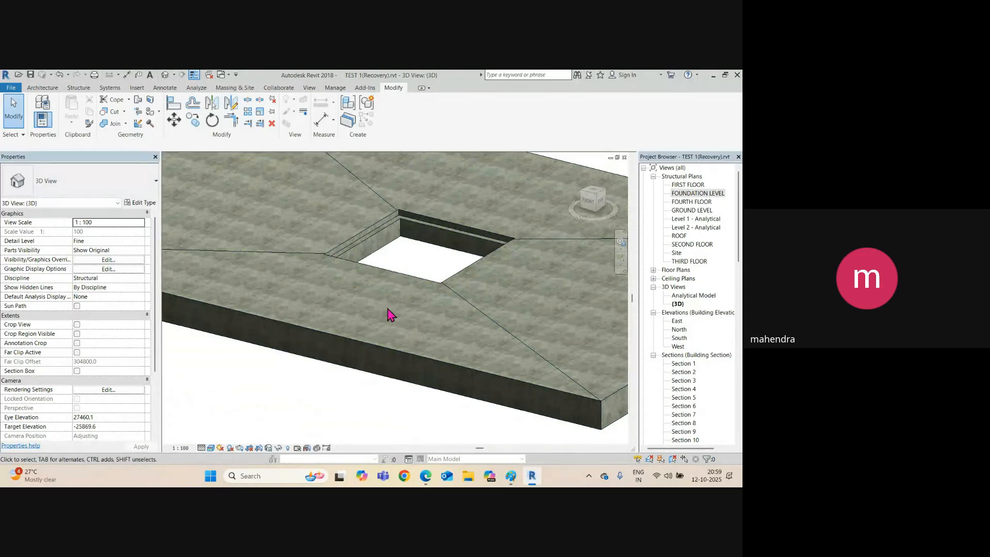
{"action": "middle_click_drag", "start_coordinate": [404, 312], "coordinate": [367, 369]}
{"action": "scroll", "coordinate": [409, 325], "scroll_direction": "down", "scroll_amount": 3}
{"action": "scroll", "coordinate": [409, 265], "scroll_direction": "down", "scroll_amount": 2}
{"action": "left_click", "coordinate": [454, 273]}
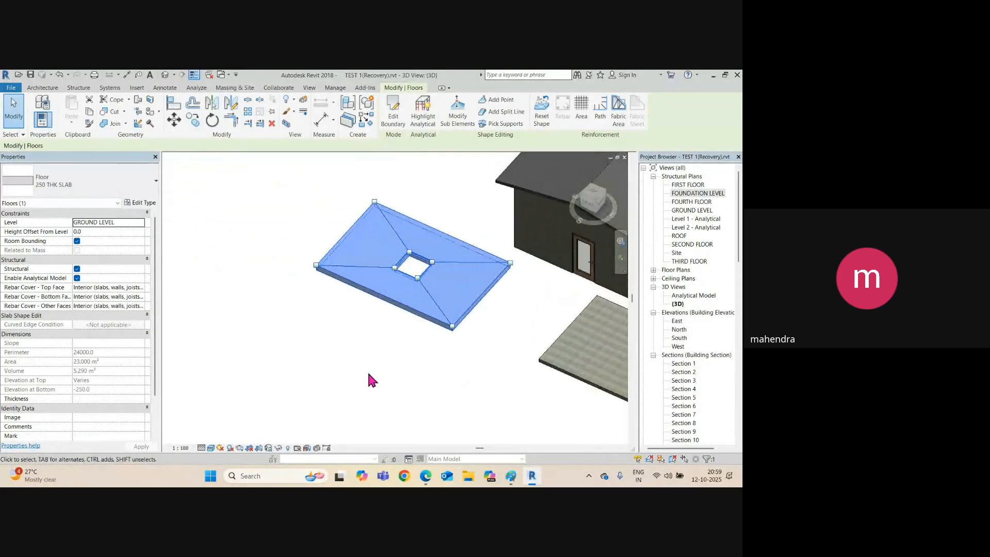
{"action": "left_click", "coordinate": [367, 368]}
{"action": "scroll", "coordinate": [410, 282], "scroll_direction": "up", "scroll_amount": 2}
{"action": "scroll", "coordinate": [408, 282], "scroll_direction": "down", "scroll_amount": 1}
{"action": "scroll", "coordinate": [432, 286], "scroll_direction": "up", "scroll_amount": 1}
{"action": "middle_click_drag", "start_coordinate": [406, 289], "coordinate": [164, 202]}
{"action": "left_click", "coordinate": [450, 372]}
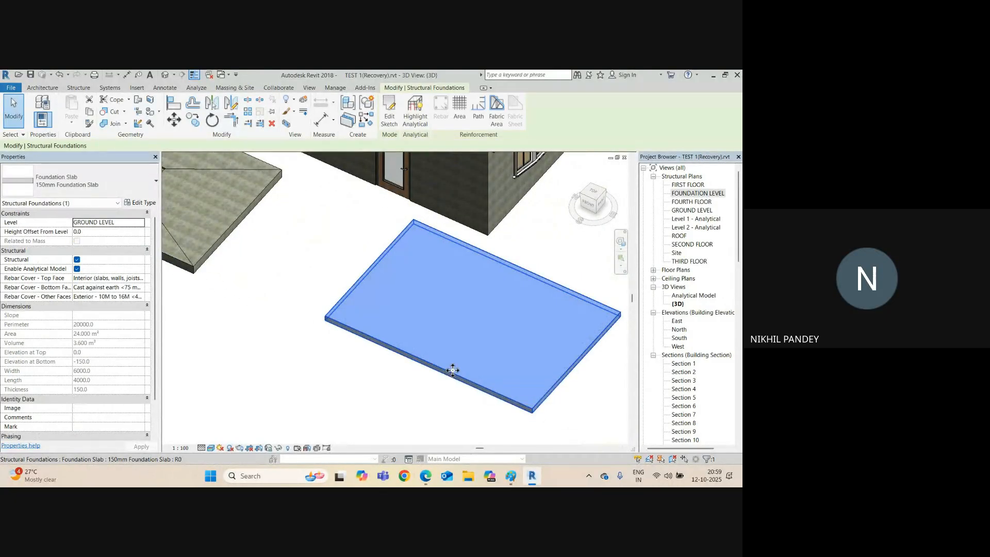
From the top view, sketch a 2600 × 1900 rectangle to cut an opening in the 150mm foundation slab.
{"action": "scroll", "coordinate": [443, 374], "scroll_direction": "down", "scroll_amount": 2}
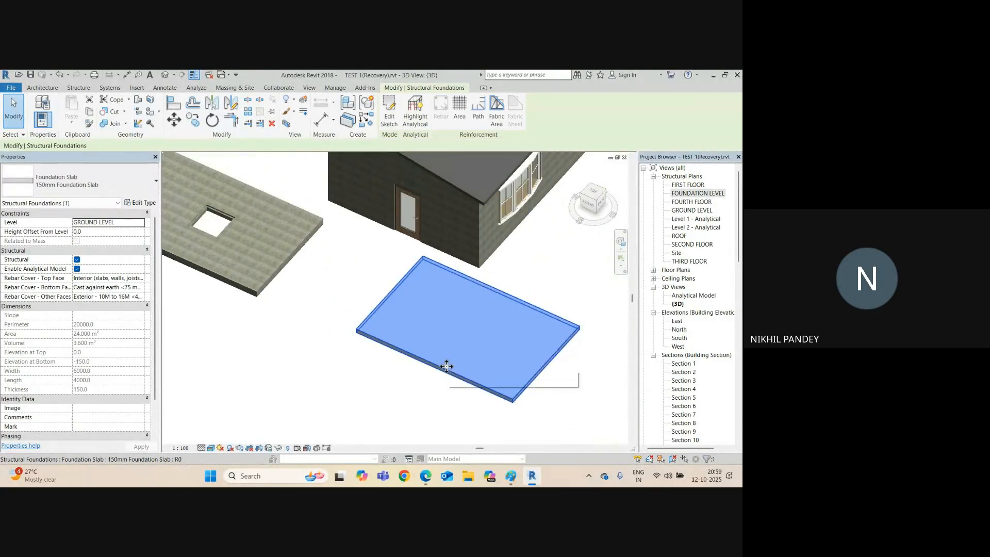
{"action": "left_click", "coordinate": [592, 194]}
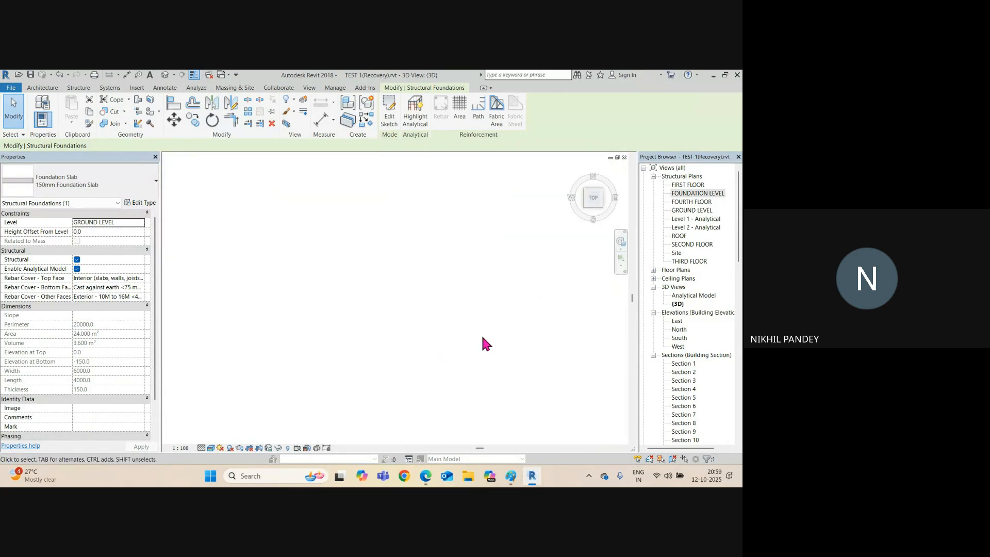
{"action": "left_click", "coordinate": [390, 110]}
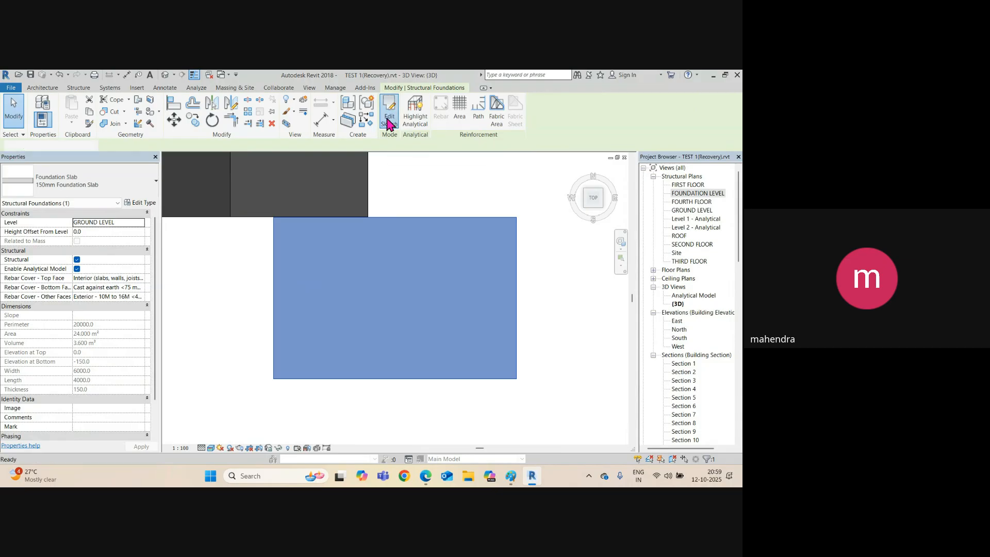
{"action": "left_click", "coordinate": [471, 101]}
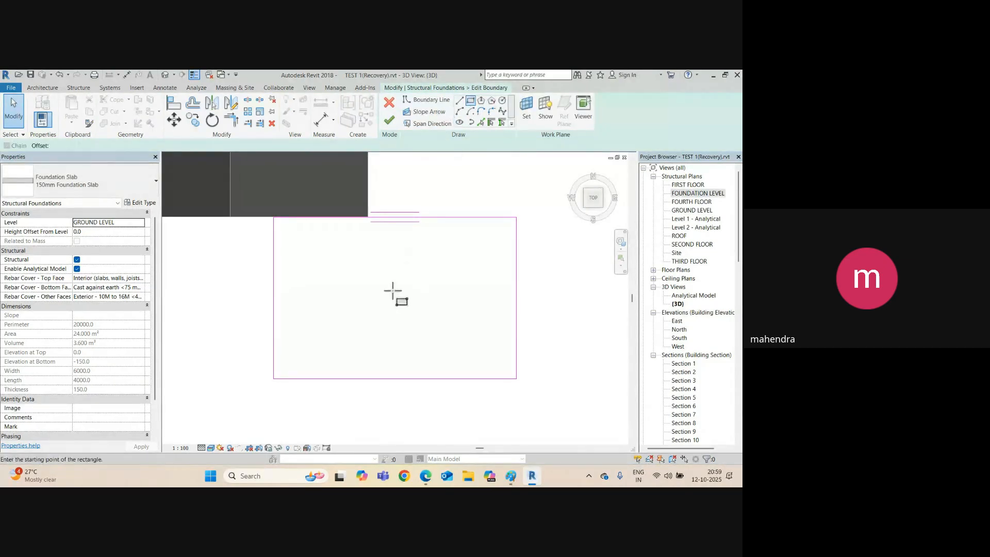
{"action": "left_click", "coordinate": [347, 261]}
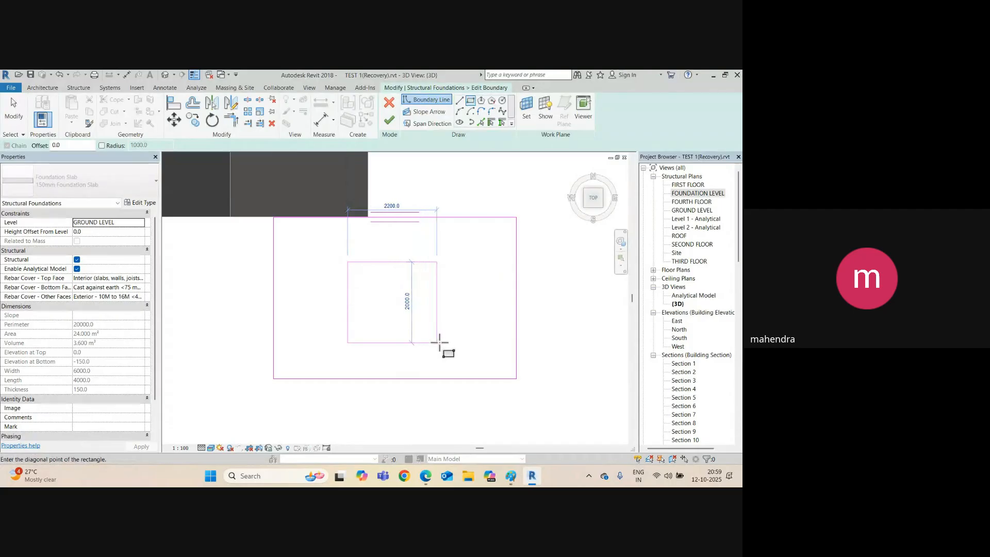
{"action": "left_click", "coordinate": [453, 338]}
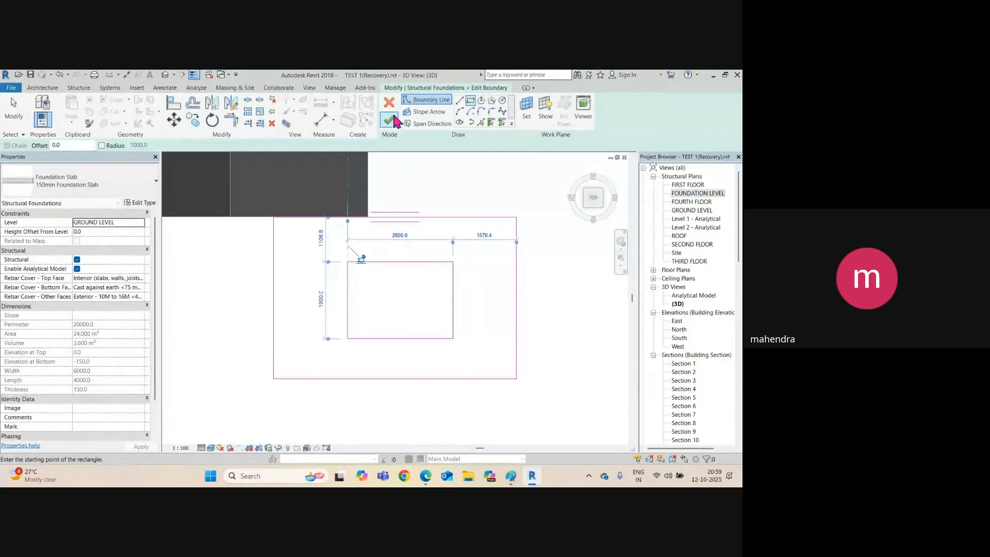
{"action": "left_click", "coordinate": [389, 120]}
{"action": "middle_click_drag", "start_coordinate": [462, 332], "coordinate": [418, 308], "text": "shift"}
{"action": "scroll", "coordinate": [316, 287], "scroll_direction": "up", "scroll_amount": 3}
{"action": "left_click", "coordinate": [369, 293]}
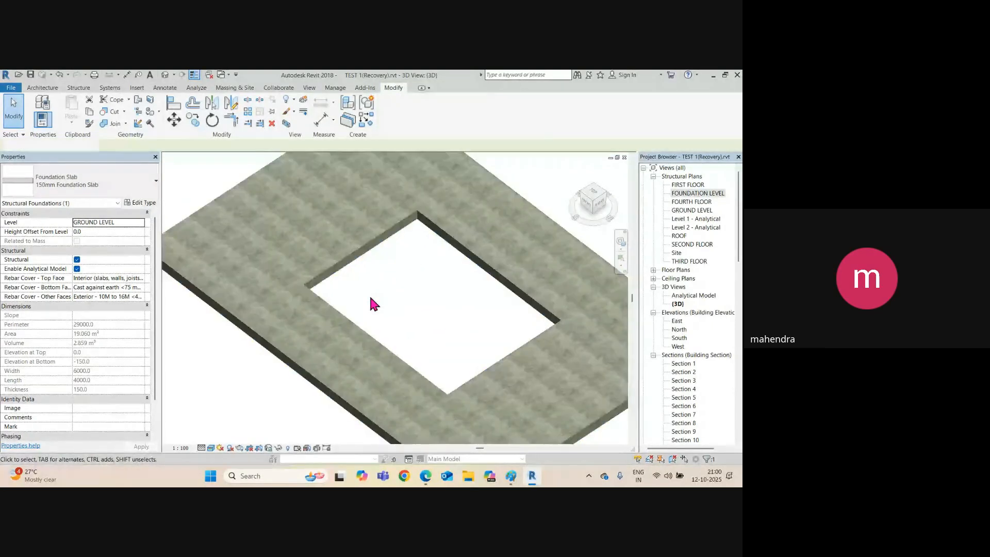
{"action": "left_click", "coordinate": [347, 259]}
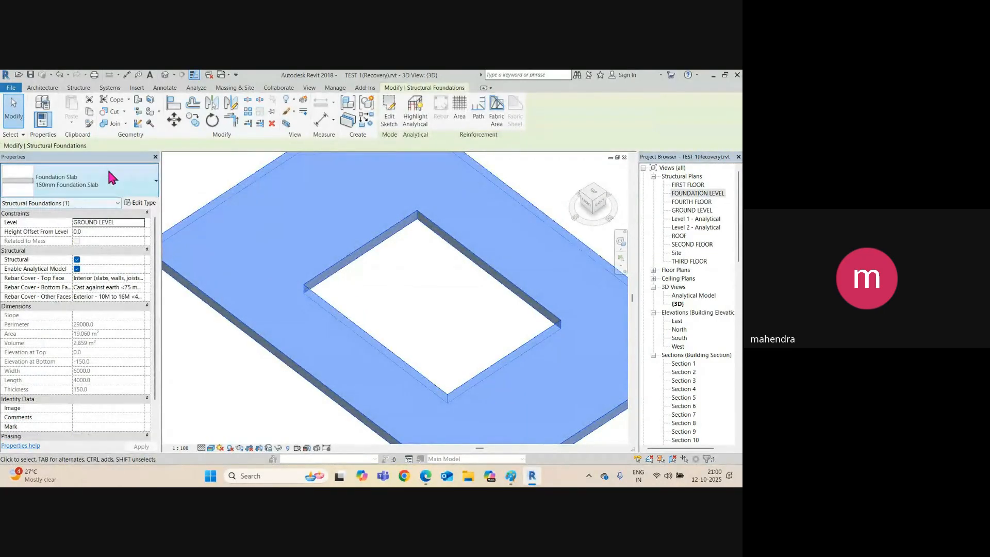
Start a new in-place model from Structure > Component and pick from the category list.
{"action": "left_click", "coordinate": [79, 88]}
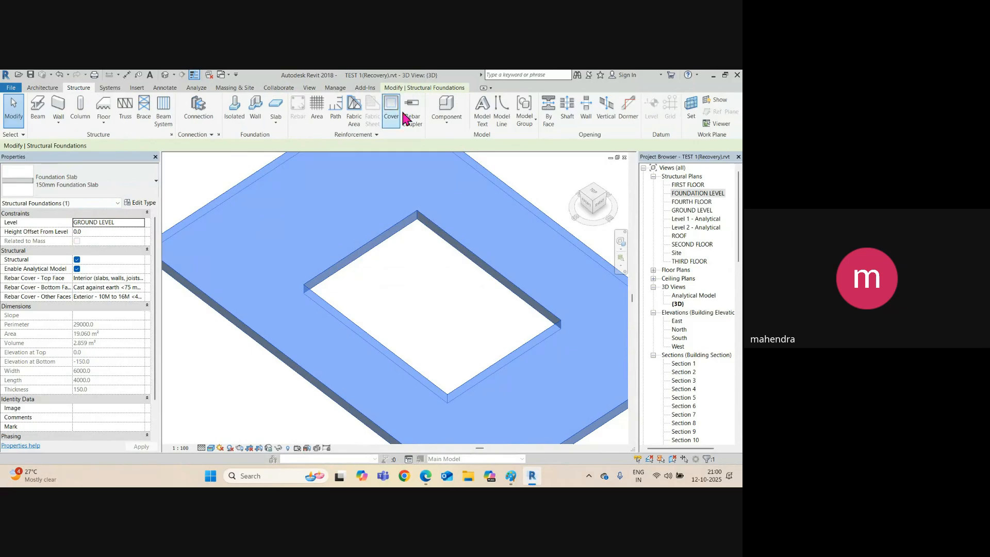
{"action": "left_click", "coordinate": [446, 118]}
{"action": "left_click", "coordinate": [451, 161]}
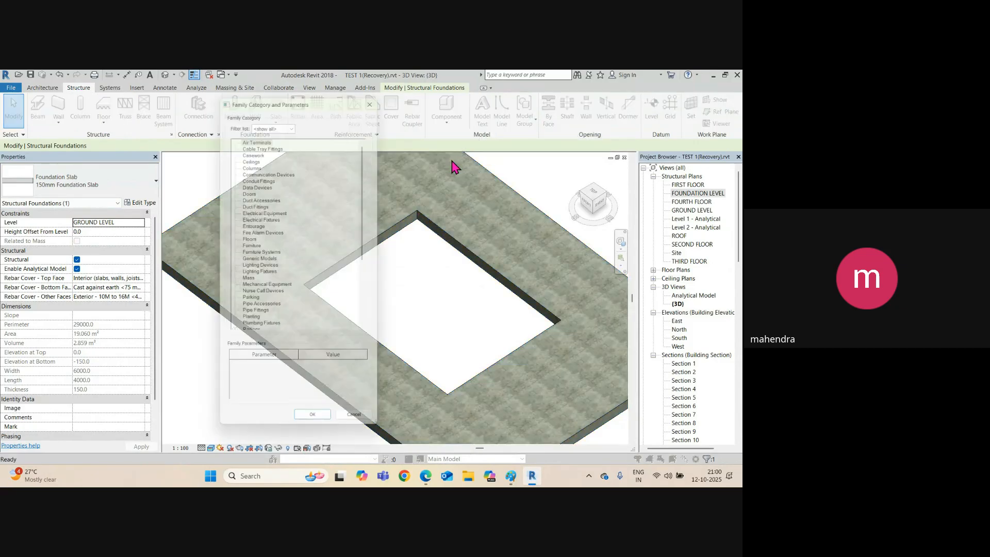
{"action": "left_click", "coordinate": [289, 258]}
Make the in-place family Structural Foundations, named Structural Foundations 1, and start a sweep.
{"action": "key", "text": "s"}
{"action": "scroll", "coordinate": [287, 303], "scroll_direction": "down", "scroll_amount": 2}
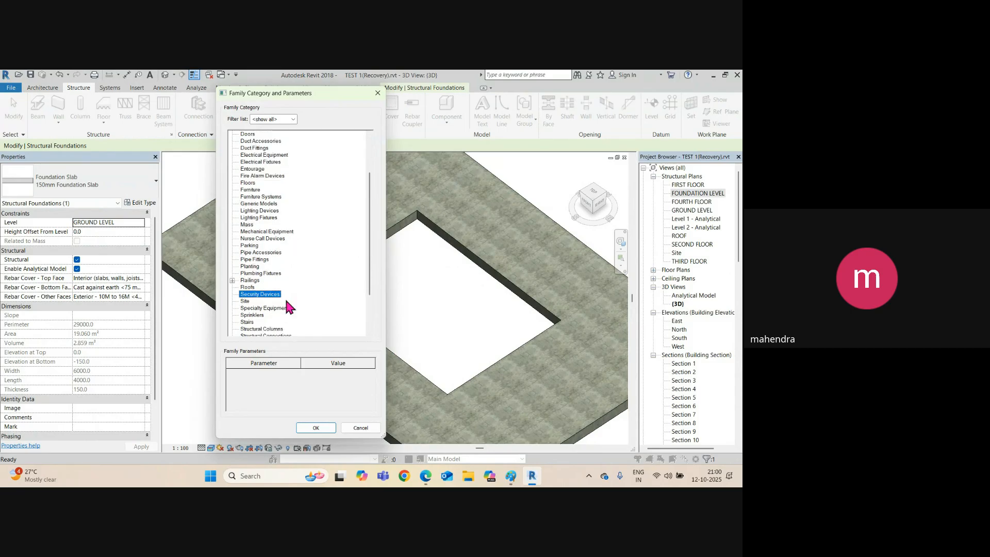
{"action": "scroll", "coordinate": [280, 317], "scroll_direction": "down", "scroll_amount": 2}
{"action": "left_click", "coordinate": [275, 315]}
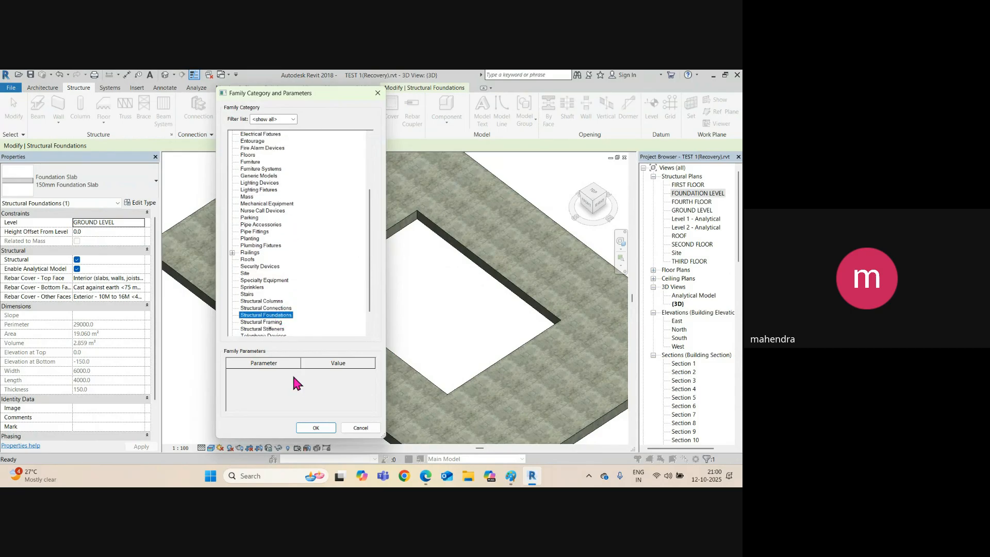
{"action": "left_click", "coordinate": [312, 427]}
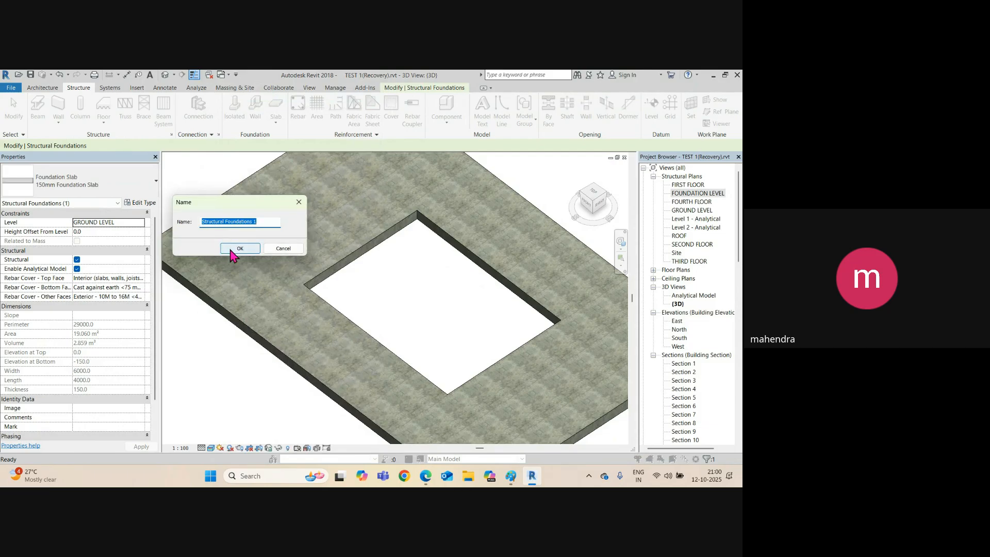
{"action": "left_click", "coordinate": [239, 249]}
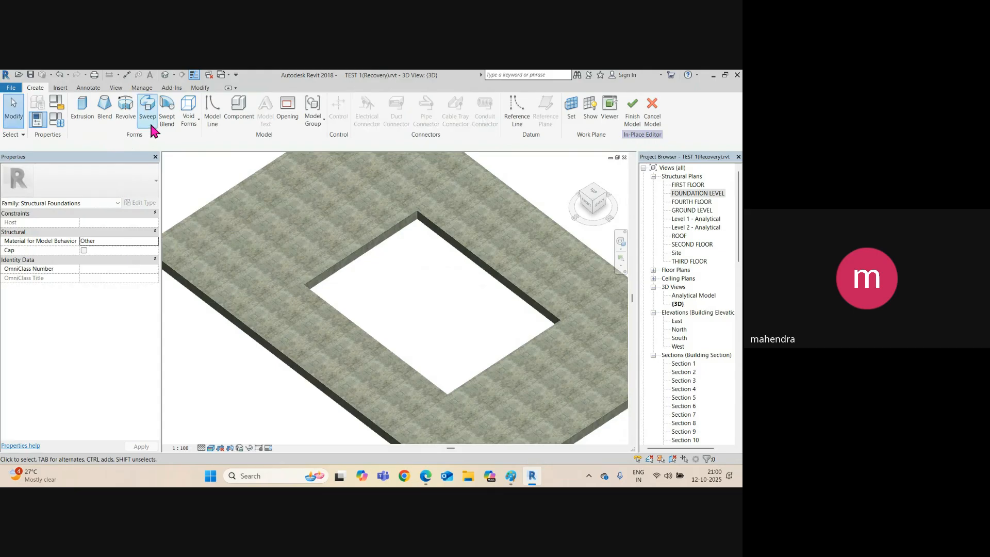
{"action": "left_click", "coordinate": [148, 114]}
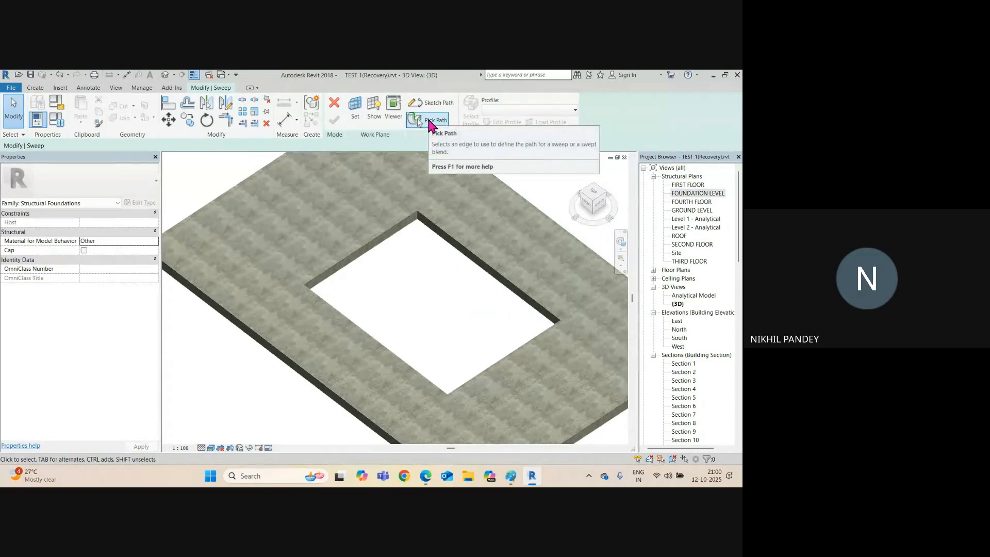
Pick the opening's upper edges as the sweep path and finish the path.
{"action": "left_click", "coordinate": [431, 123]}
{"action": "left_click", "coordinate": [375, 248]}
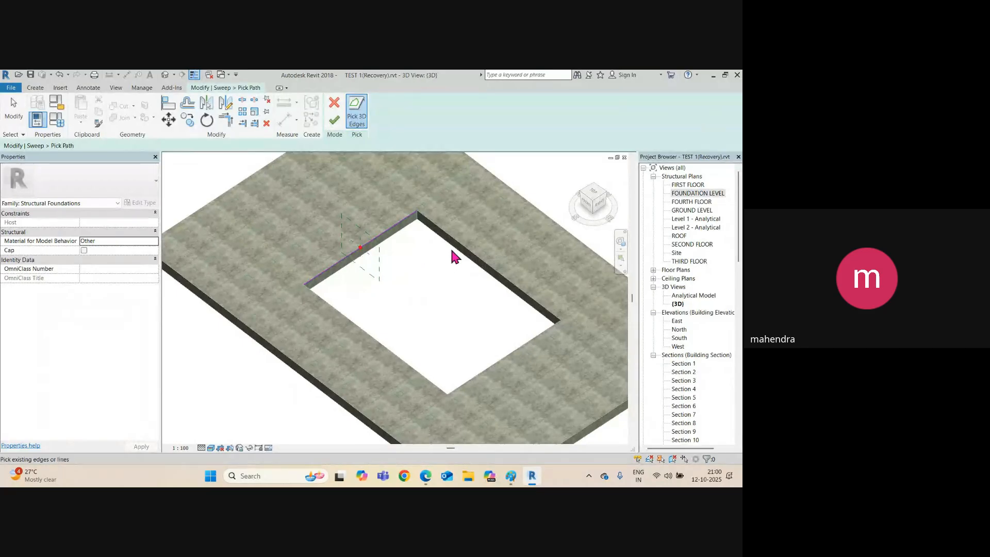
{"action": "left_click", "coordinate": [454, 251]}
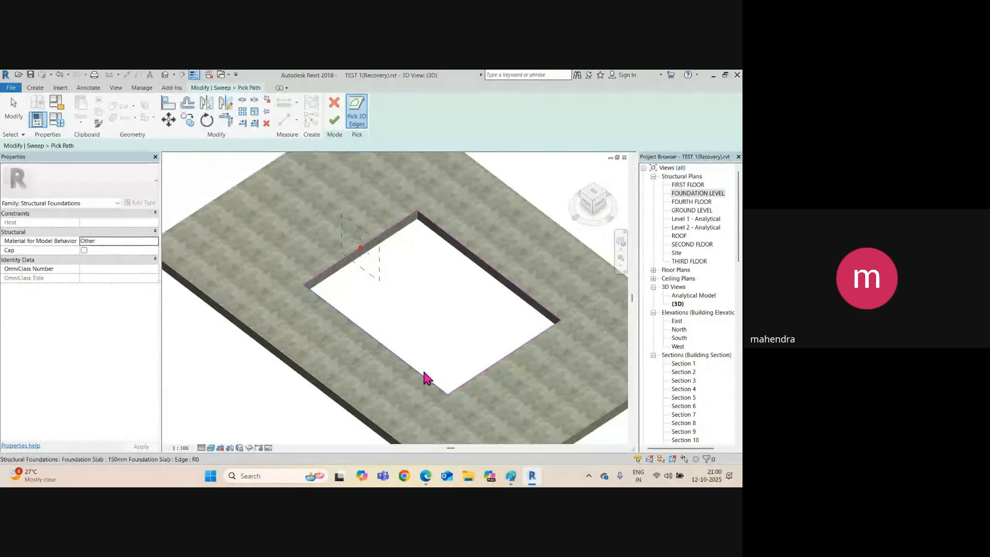
{"action": "scroll", "coordinate": [365, 263], "scroll_direction": "up", "scroll_amount": 3}
{"action": "scroll", "coordinate": [364, 255], "scroll_direction": "up", "scroll_amount": 3}
{"action": "scroll", "coordinate": [345, 230], "scroll_direction": "down", "scroll_amount": 3}
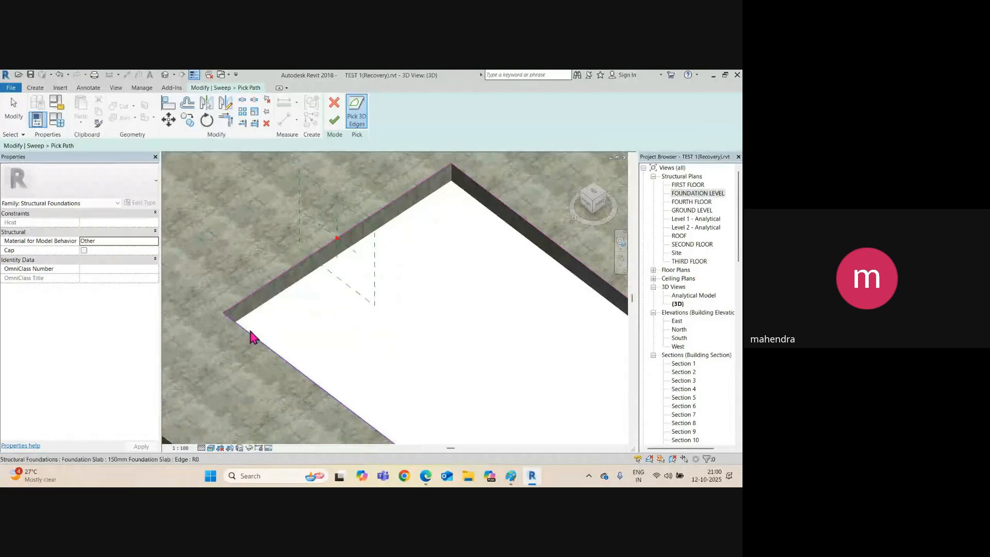
{"action": "scroll", "coordinate": [336, 252], "scroll_direction": "up", "scroll_amount": 3}
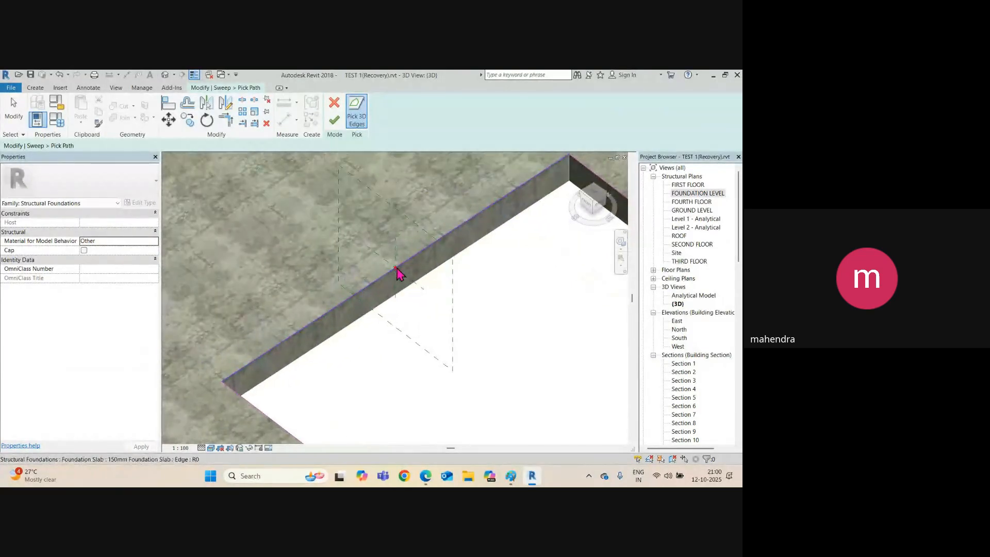
{"action": "left_click", "coordinate": [336, 120]}
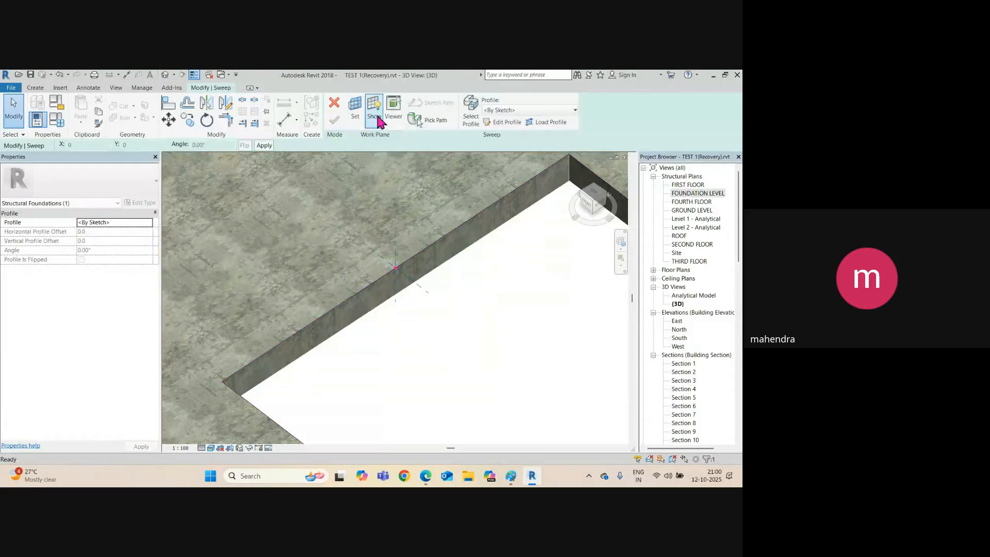
Sketch a trial rectangular profile on the slab edge with its 80 sides changed to 50.
{"action": "left_click", "coordinate": [500, 124]}
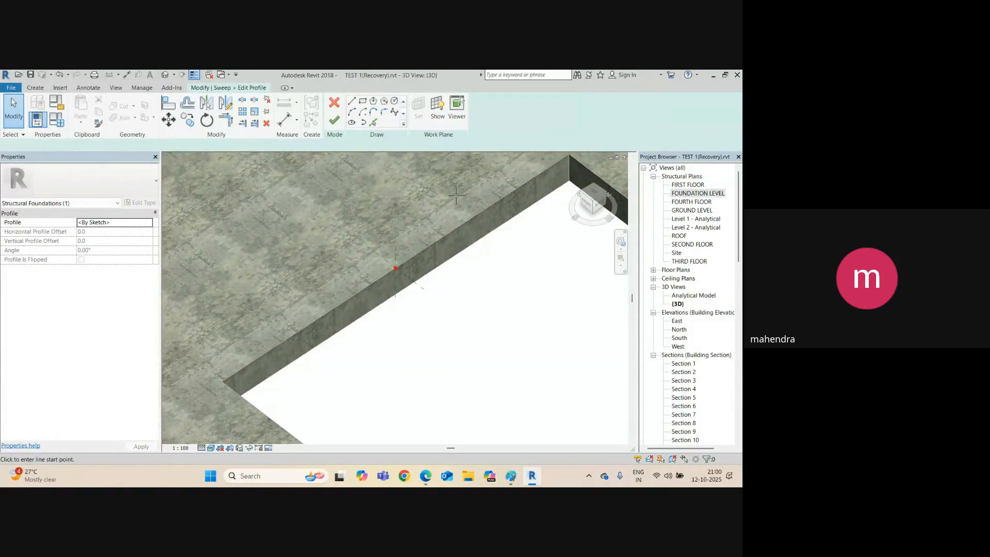
{"action": "left_click", "coordinate": [363, 101]}
{"action": "scroll", "coordinate": [396, 267], "scroll_direction": "up", "scroll_amount": 4}
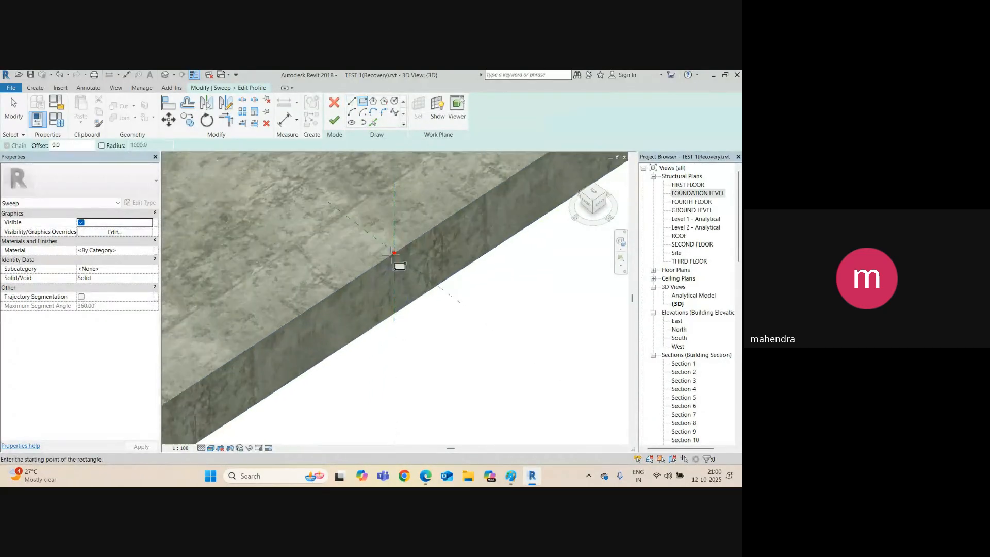
{"action": "left_click", "coordinate": [378, 245]}
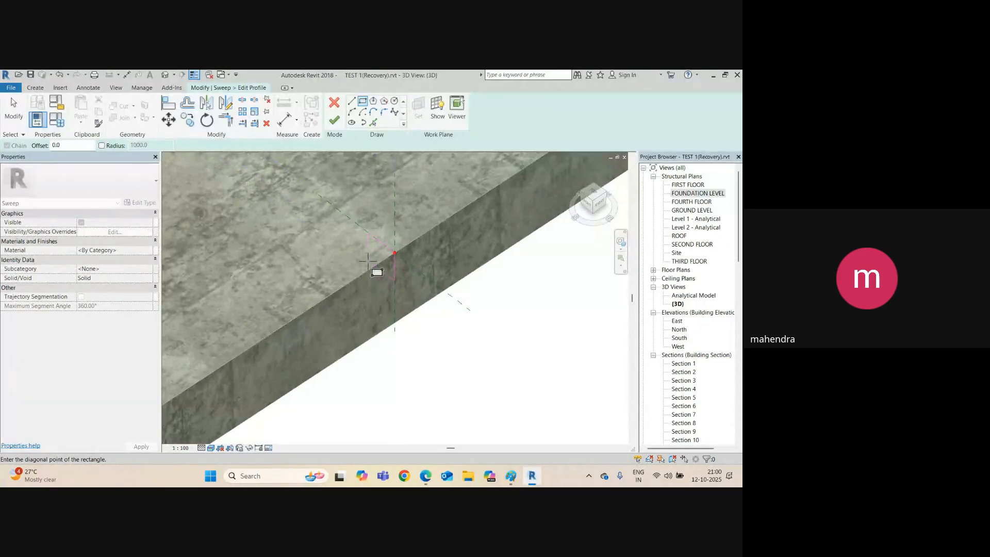
{"action": "left_click", "coordinate": [360, 267]}
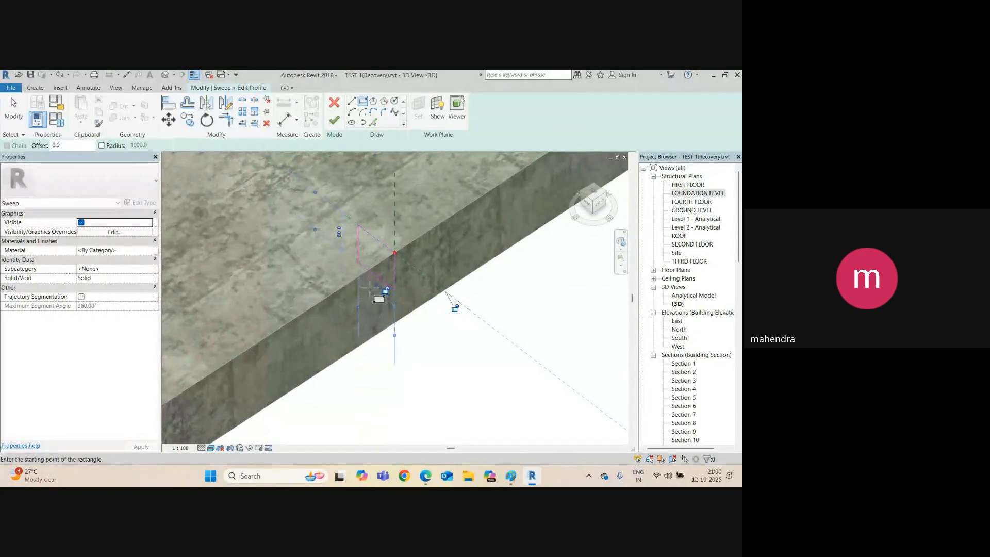
{"action": "left_click", "coordinate": [338, 232]}
{"action": "type", "text": "50"}
{"action": "key", "text": "Return"}
{"action": "key", "text": "Escape"}
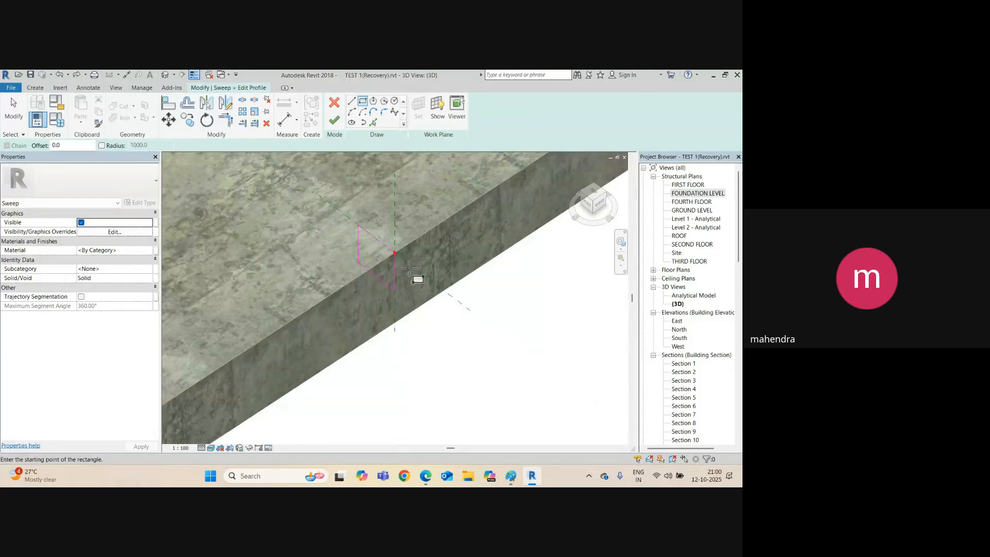
{"action": "scroll", "coordinate": [387, 279], "scroll_direction": "up", "scroll_amount": 2}
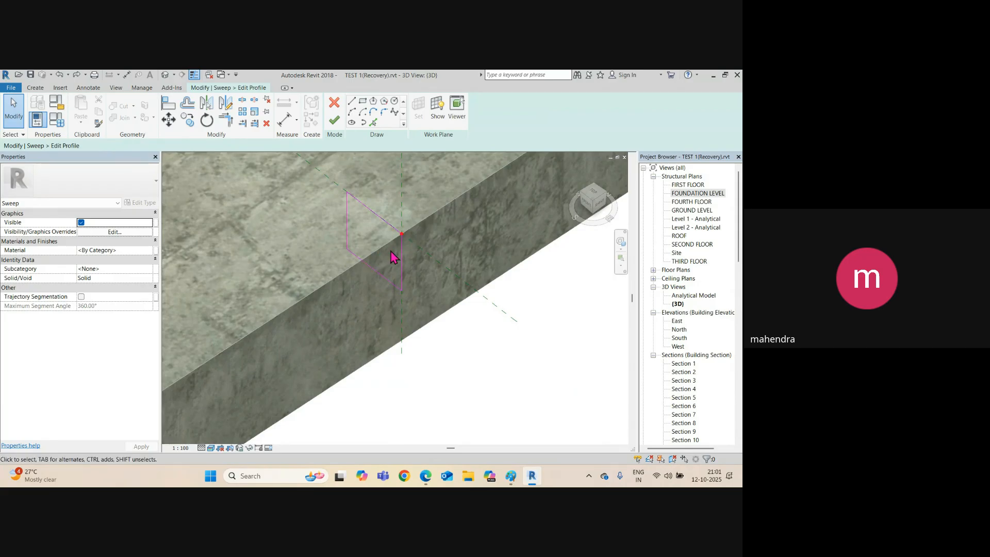
{"action": "left_click", "coordinate": [386, 282]}
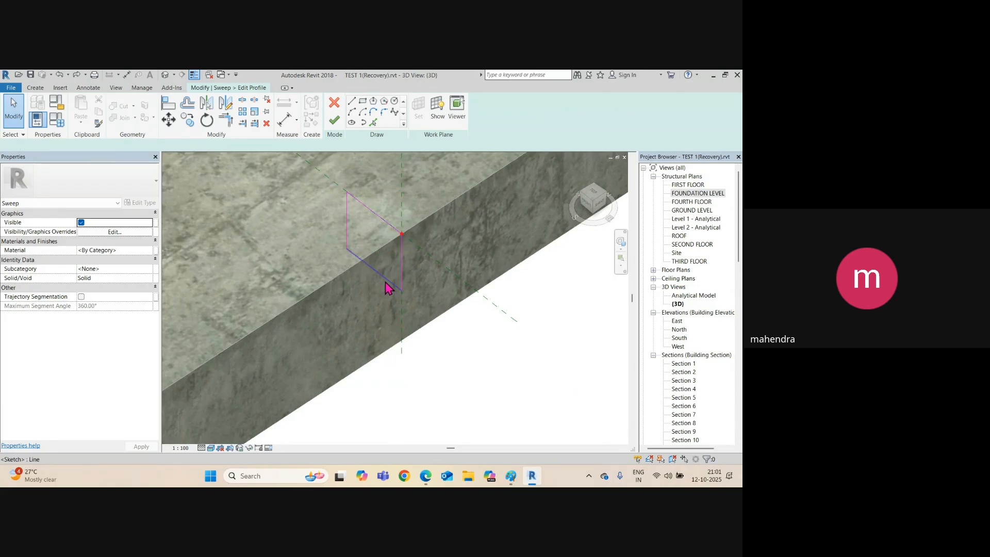
{"action": "left_click", "coordinate": [412, 272]}
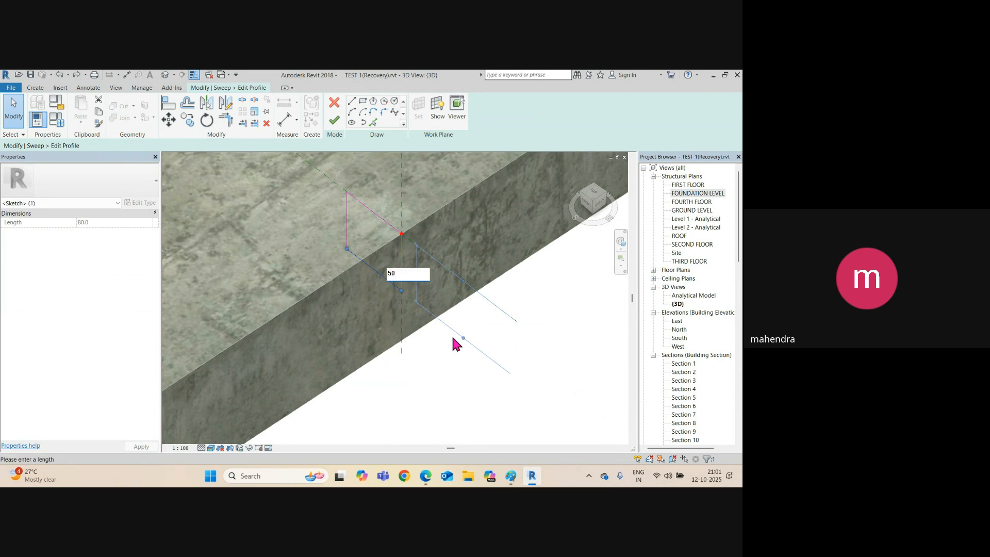
{"action": "key", "text": "Return"}
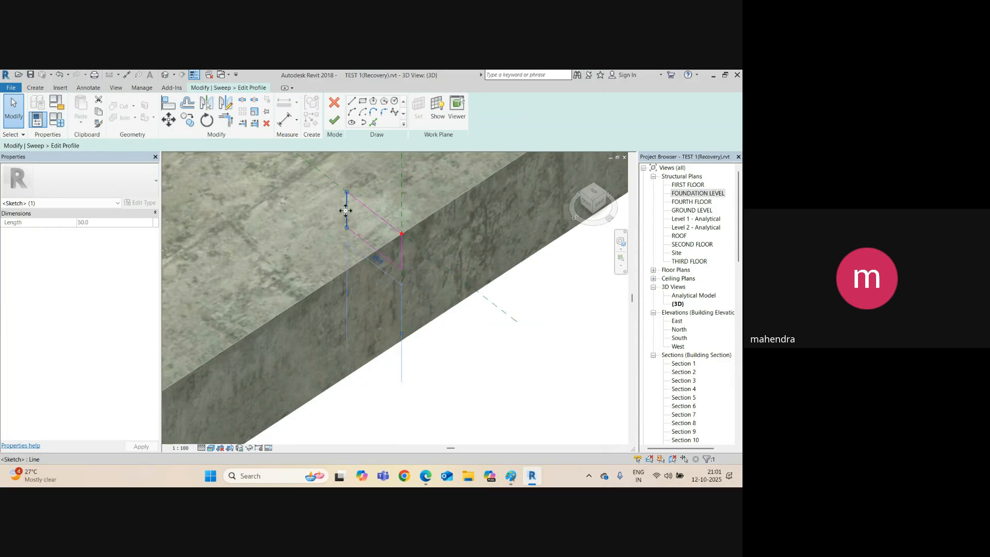
{"action": "left_click", "coordinate": [378, 259]}
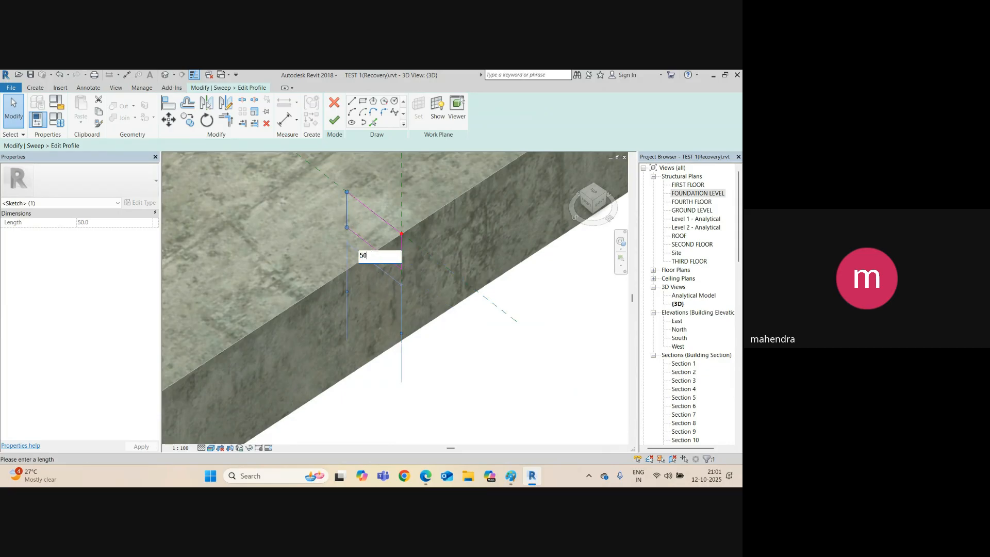
{"action": "key", "text": "Return"}
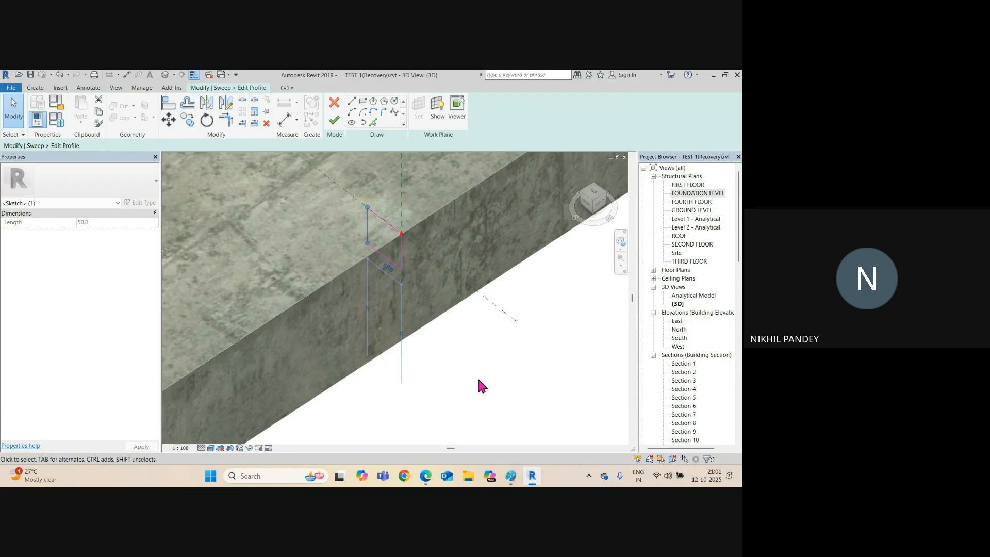
Delete the trial 50 × 50 profile rectangle.
{"action": "left_click", "coordinate": [479, 381]}
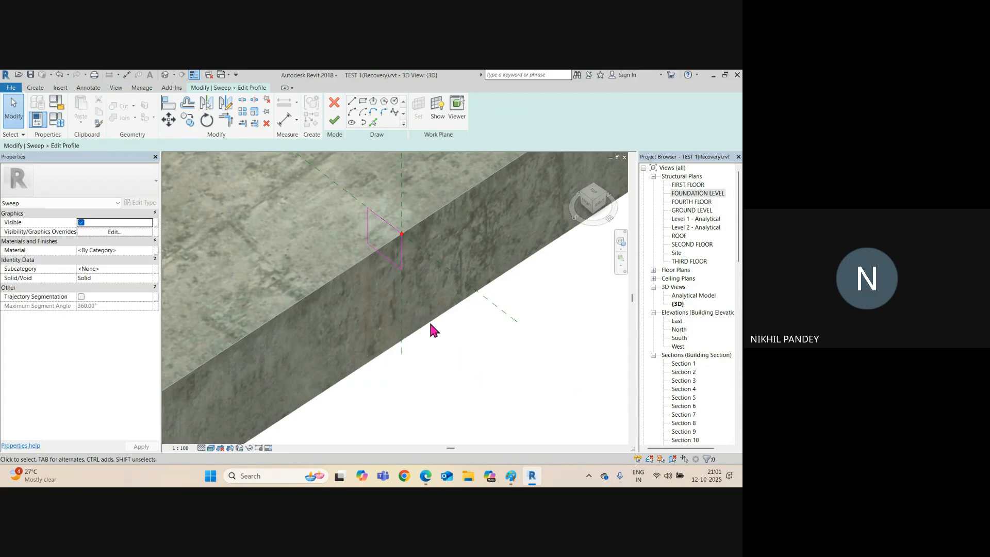
{"action": "left_click", "coordinate": [393, 267]}
{"action": "key", "text": "Delete"}
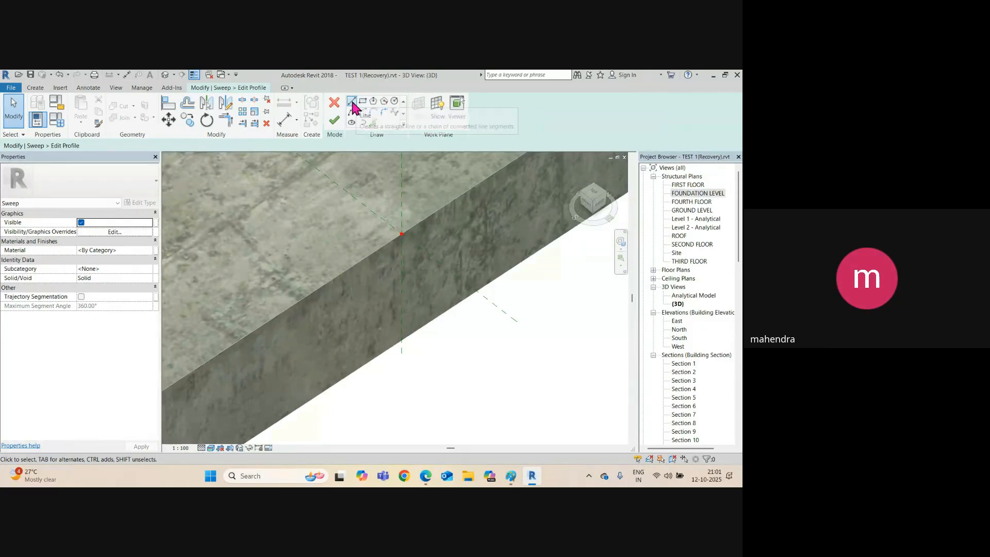
In Paint, sketch two red boxes marking the stepped rebate at the cross, then minimize Paint.
{"action": "left_click", "coordinate": [511, 475]}
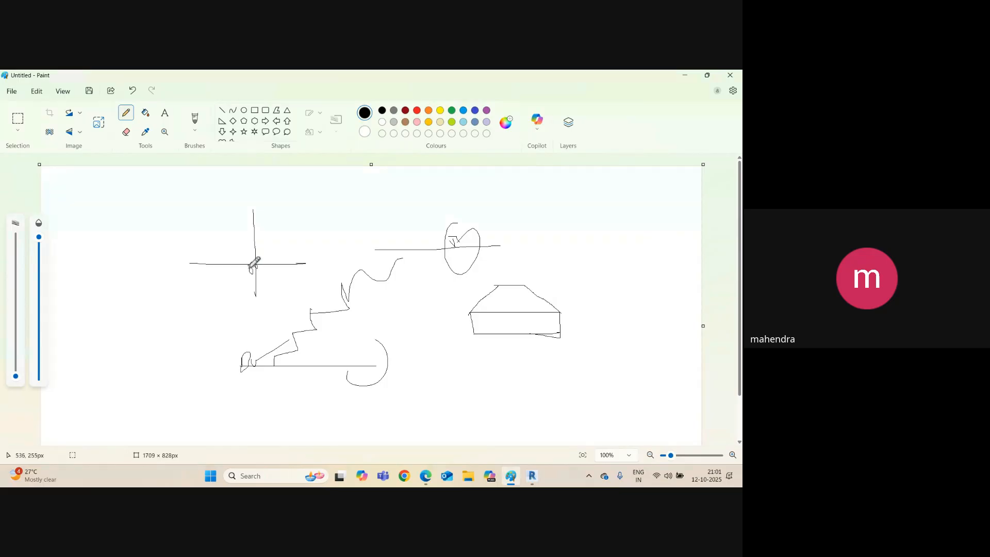
{"action": "left_click_drag", "start_coordinate": [255, 262], "coordinate": [256, 277]}
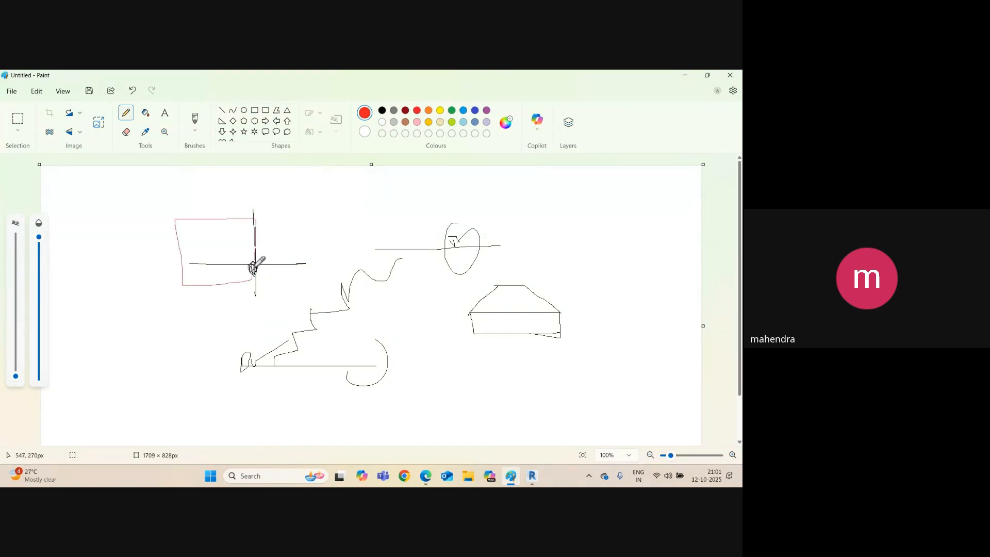
{"action": "mouse_move", "coordinate": [286, 316]}
{"action": "left_mouse_down"}
{"action": "mouse_move", "coordinate": [324, 264]}
{"action": "mouse_move", "coordinate": [249, 266]}
{"action": "left_mouse_up"}
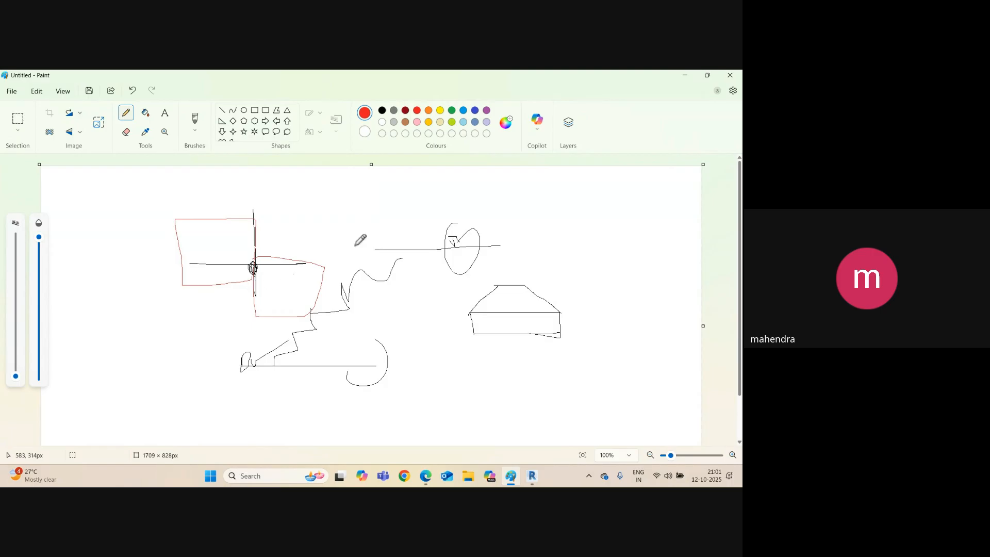
{"action": "left_click", "coordinate": [685, 75]}
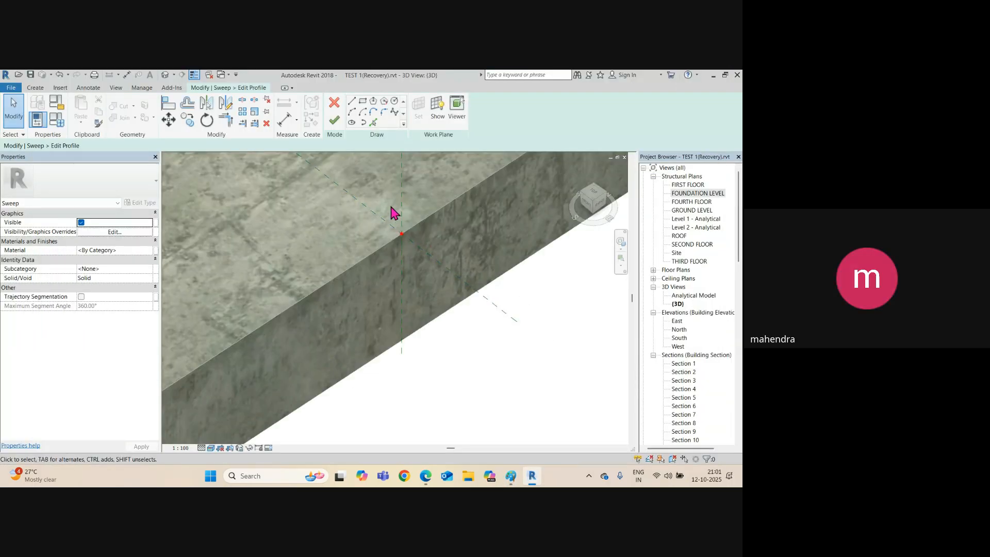
Draw a closed profile of 50-long lines starting at the slab edge point.
{"action": "left_click", "coordinate": [352, 102]}
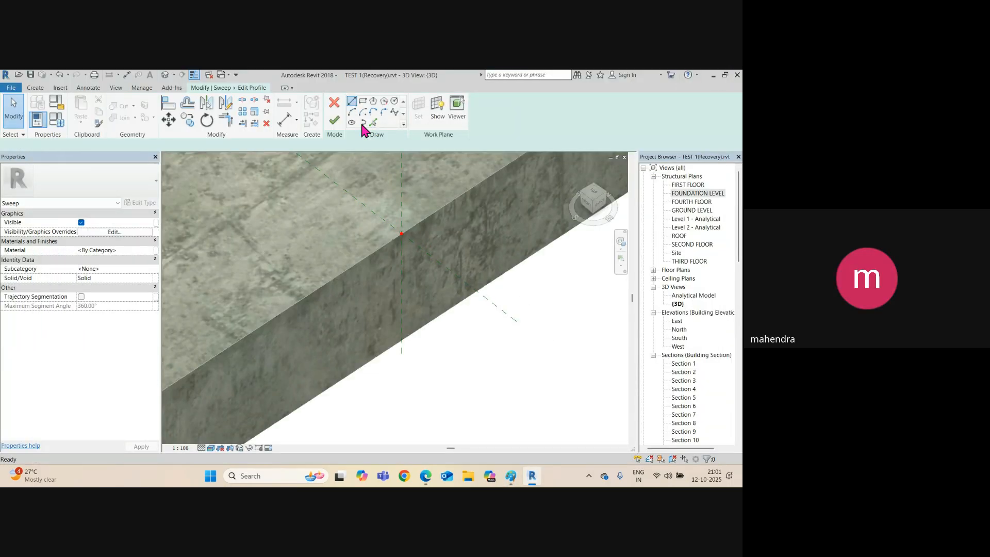
{"action": "left_click", "coordinate": [402, 235]}
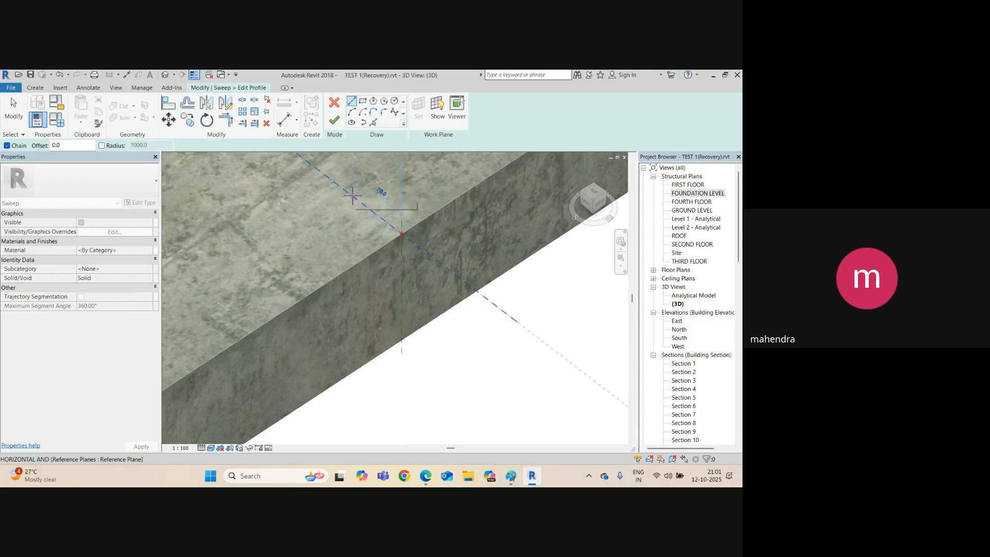
{"action": "type", "text": "50"}
{"action": "key", "text": "Return"}
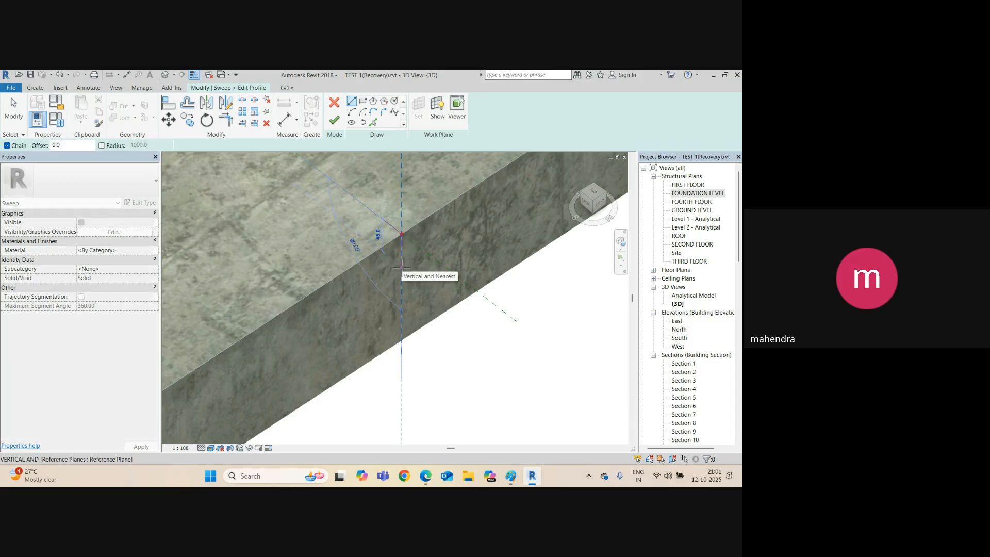
{"action": "type", "text": "50"}
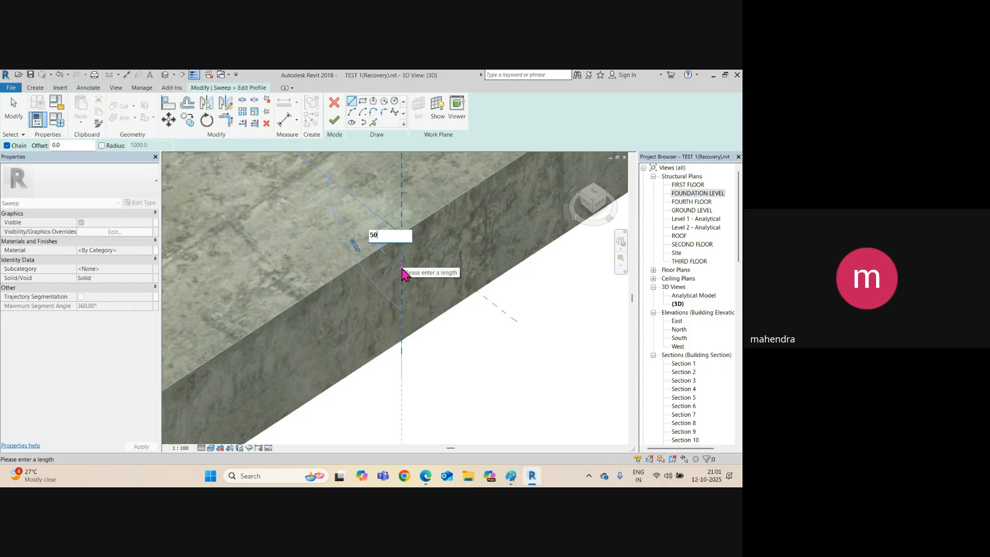
{"action": "key", "text": "Return"}
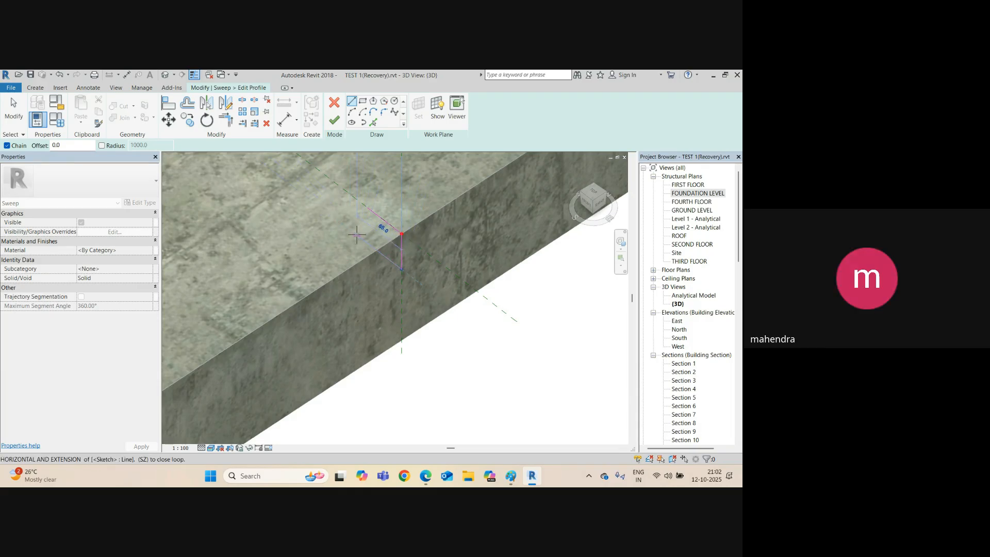
{"action": "type", "text": "50"}
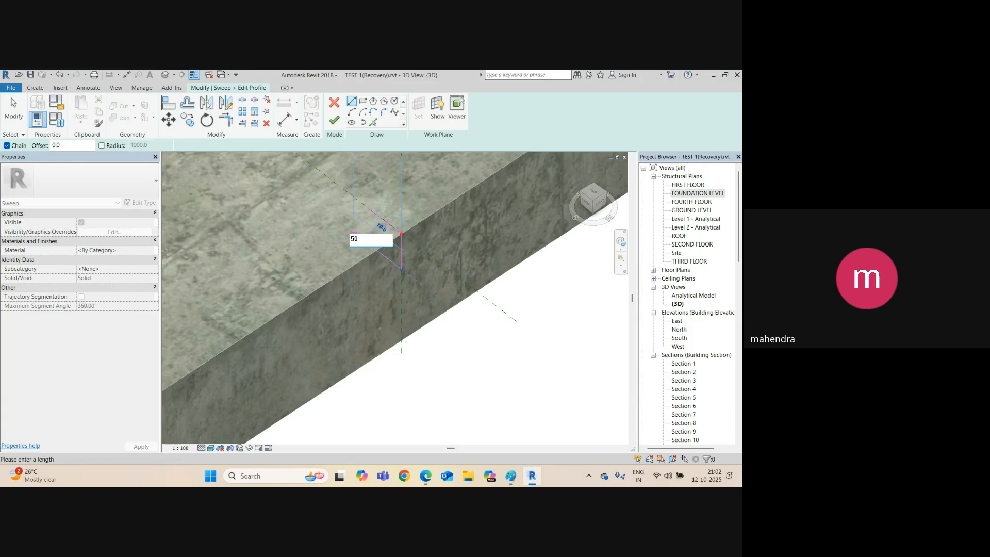
{"action": "key", "text": "Return"}
{"action": "left_click", "coordinate": [368, 209]}
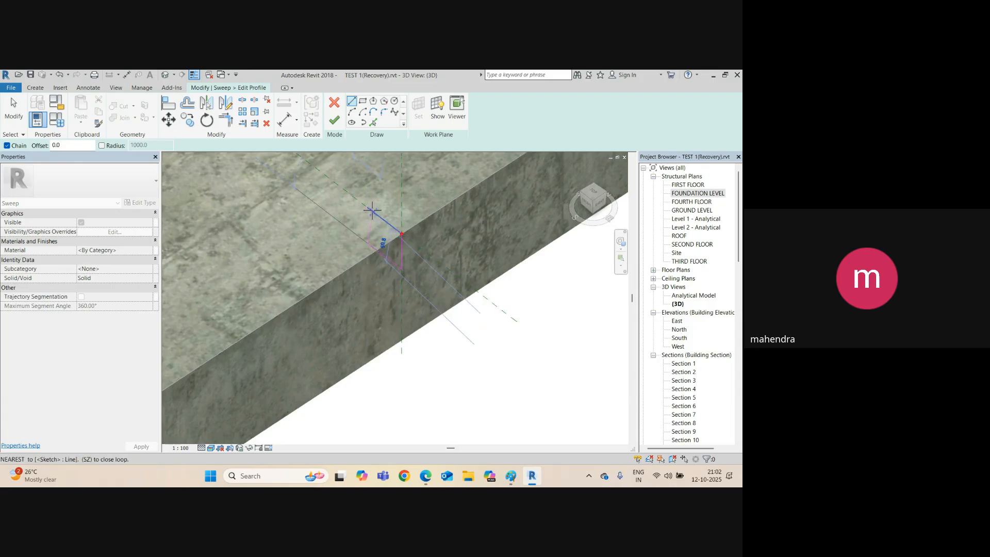
{"action": "left_click", "coordinate": [368, 257]}
{"action": "key", "text": "Escape"}
{"action": "key", "text": "Escape"}
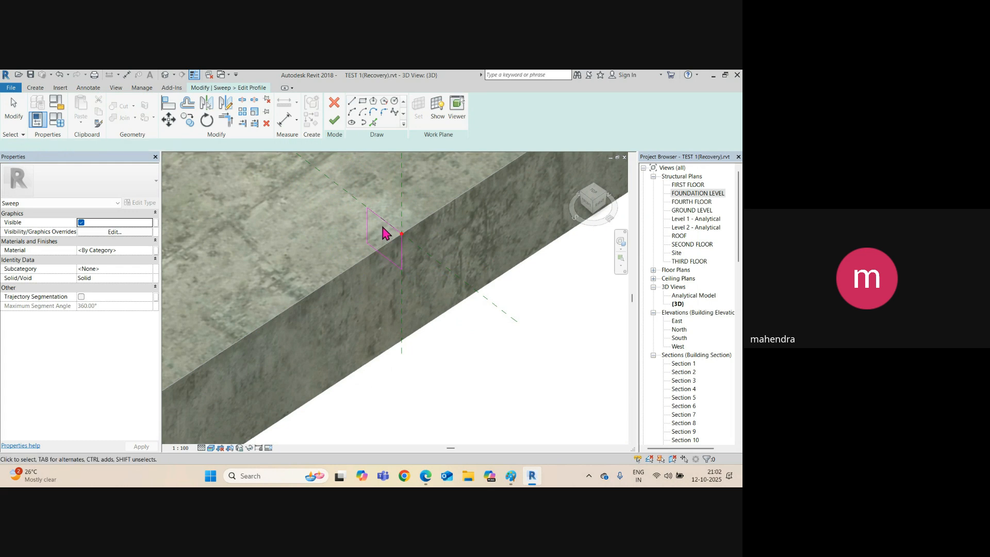
Raise the top profile line to 80, widen the right side, and finish the profile.
{"action": "left_click", "coordinate": [384, 225]}
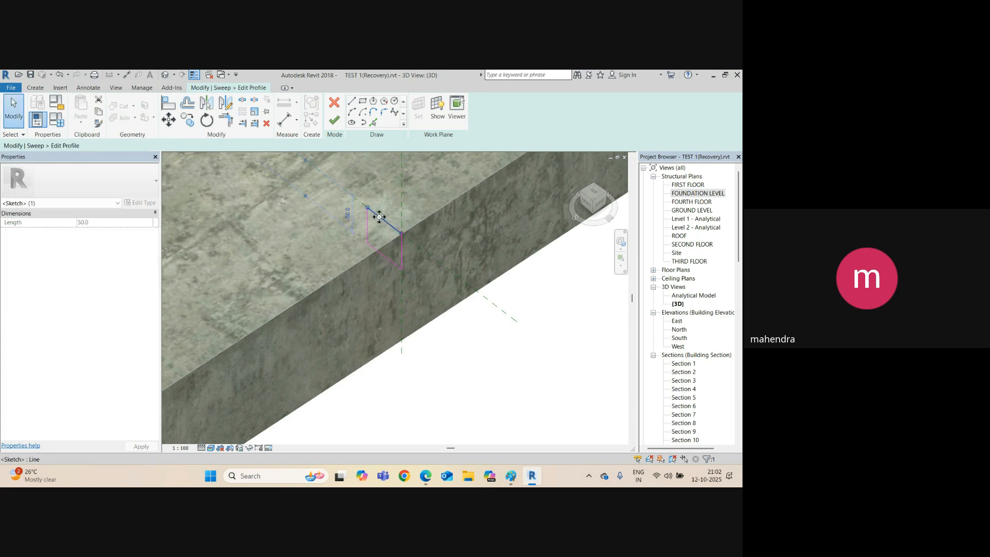
{"action": "left_click_drag", "start_coordinate": [380, 217], "coordinate": [380, 196]}
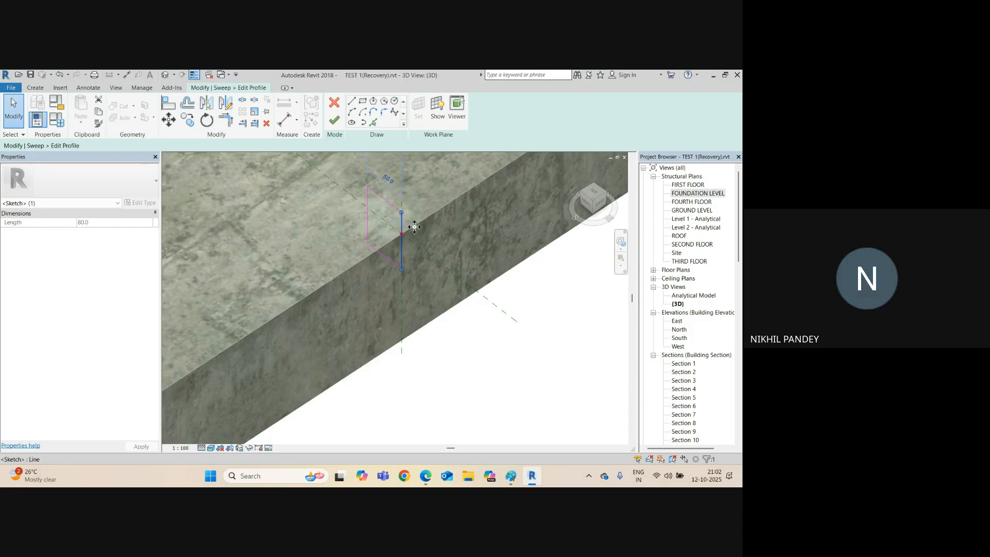
{"action": "left_click_drag", "start_coordinate": [402, 226], "coordinate": [419, 227]}
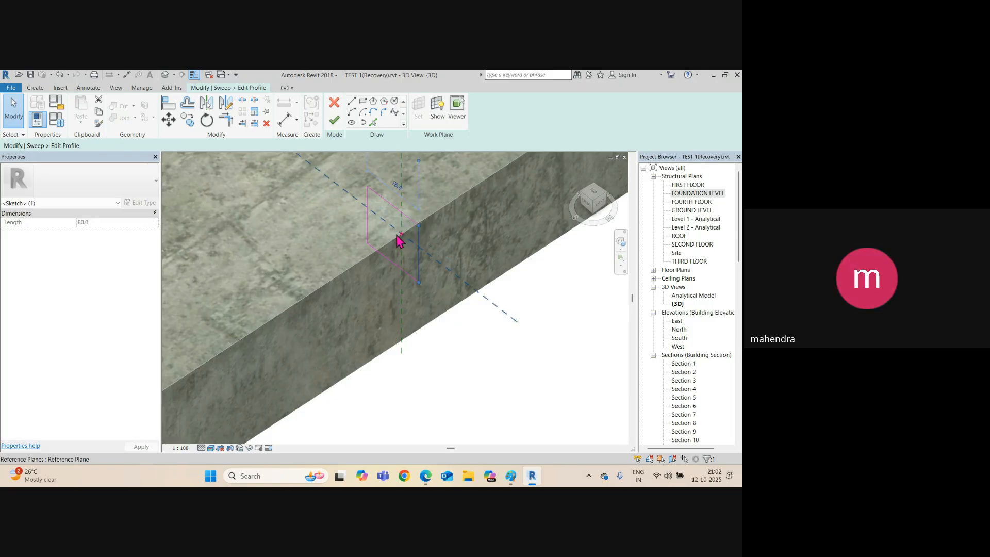
{"action": "left_click", "coordinate": [334, 121]}
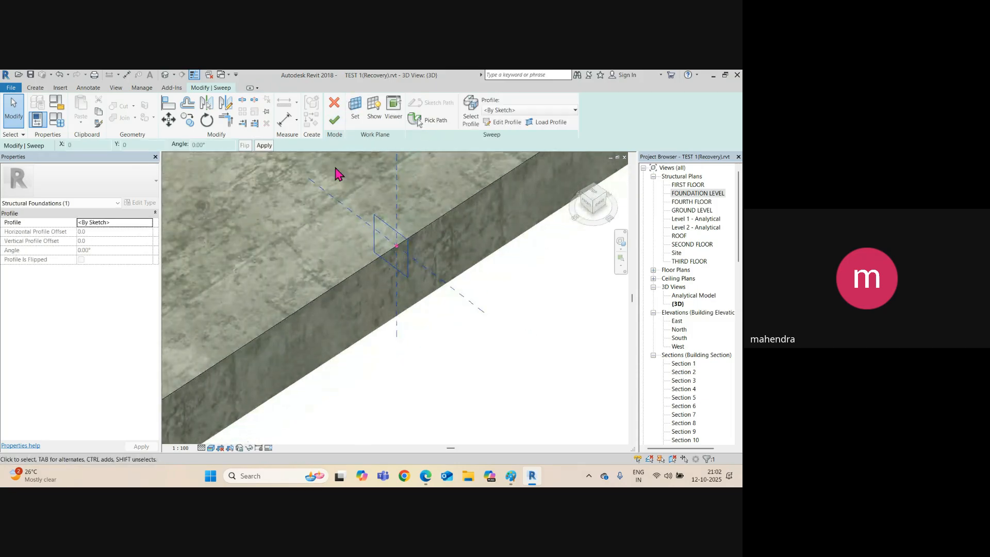
Complete the solid sweep, then cancel the in-place model and discard it.
{"action": "left_click", "coordinate": [334, 121]}
{"action": "scroll", "coordinate": [397, 310], "scroll_direction": "down", "scroll_amount": 4}
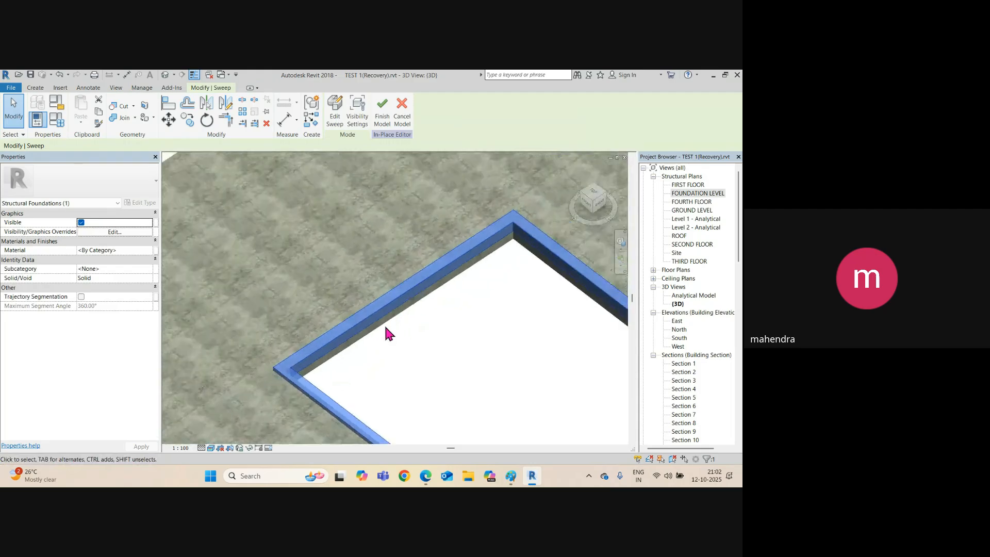
{"action": "left_click", "coordinate": [372, 364]}
{"action": "scroll", "coordinate": [292, 266], "scroll_direction": "down", "scroll_amount": 3}
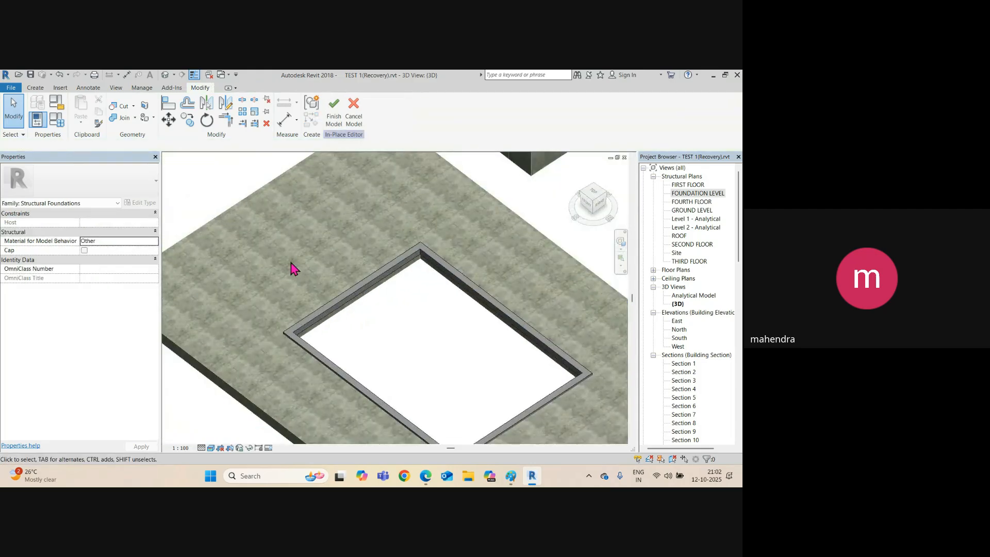
{"action": "scroll", "coordinate": [292, 267], "scroll_direction": "down", "scroll_amount": 3}
{"action": "scroll", "coordinate": [342, 320], "scroll_direction": "up", "scroll_amount": 2}
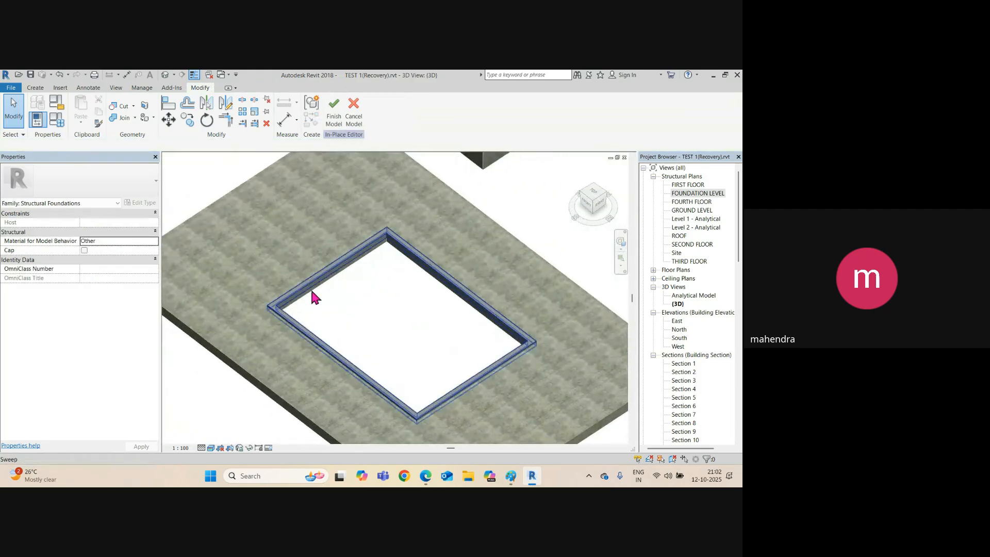
{"action": "left_click", "coordinate": [352, 120]}
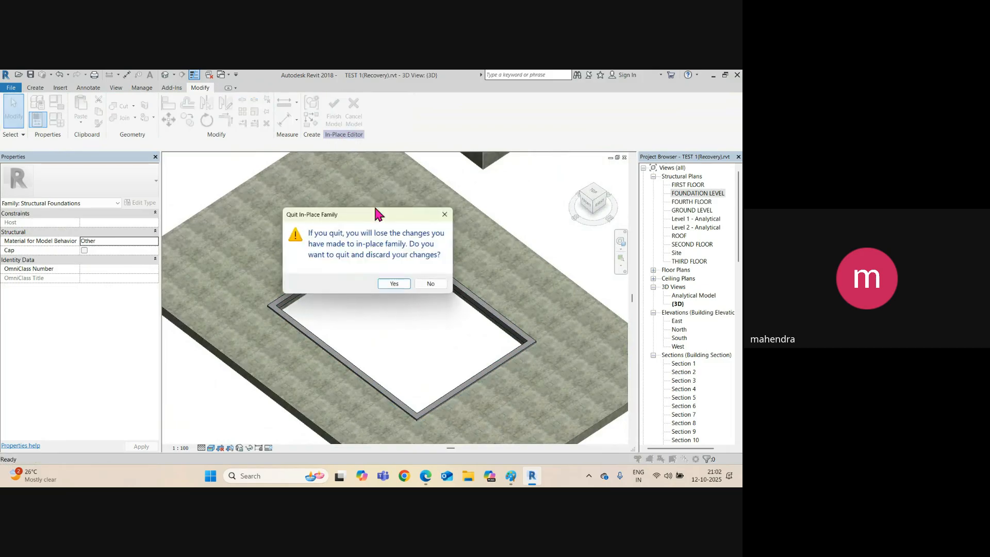
{"action": "left_click", "coordinate": [394, 283]}
{"action": "scroll", "coordinate": [317, 274], "scroll_direction": "up", "scroll_amount": 2}
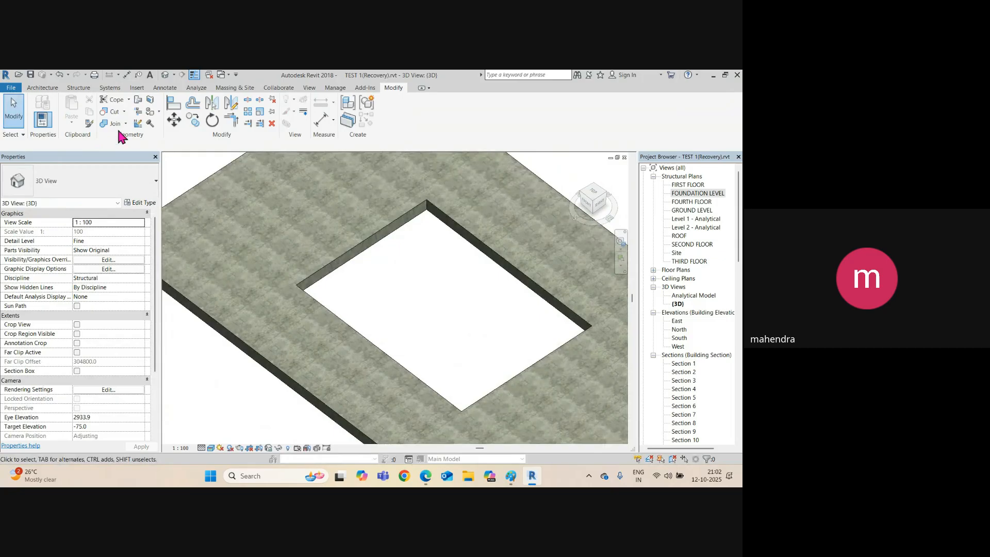
Start a new in-place model with Structural Foundations as its category.
{"action": "left_click", "coordinate": [76, 89]}
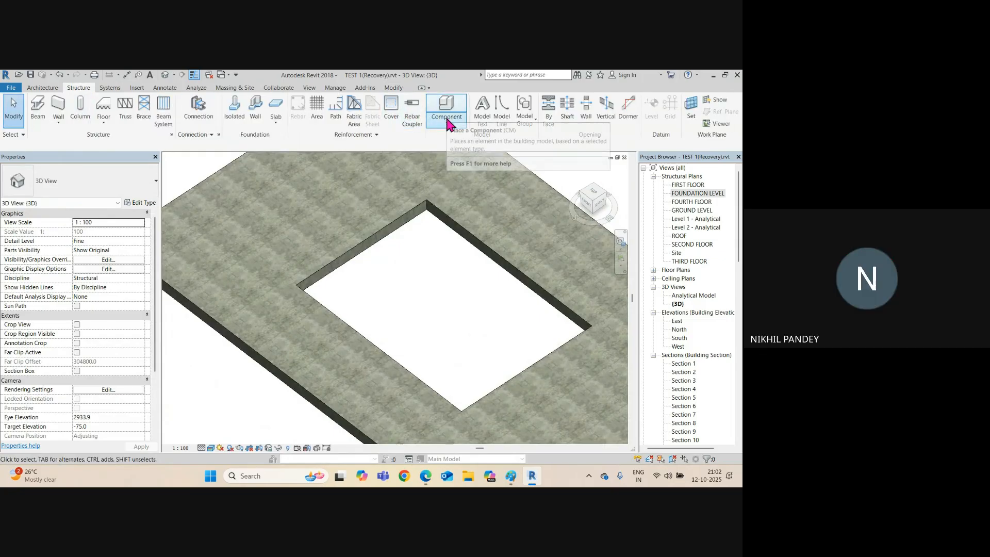
{"action": "left_click", "coordinate": [447, 121]}
{"action": "left_click", "coordinate": [465, 161]}
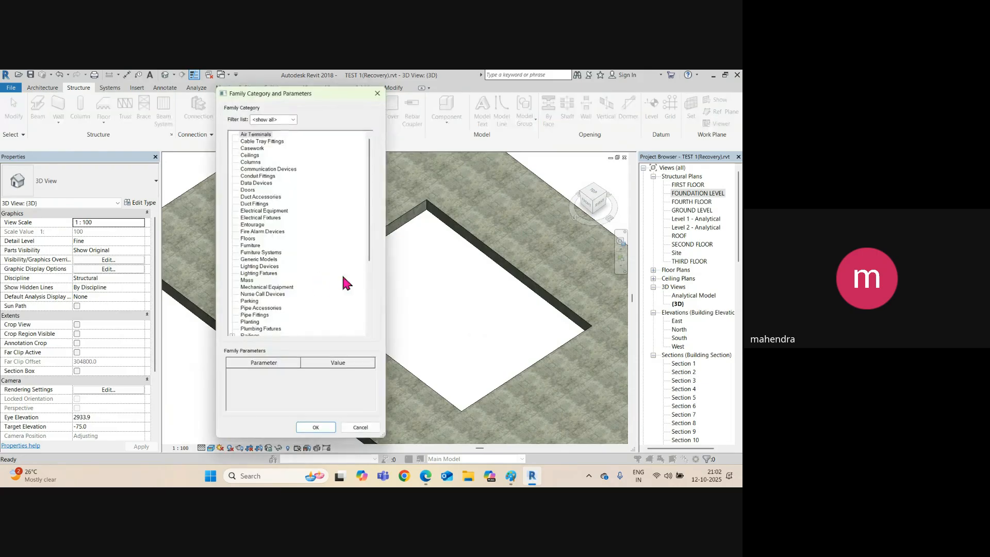
{"action": "left_click", "coordinate": [273, 289]}
{"action": "key", "text": "s"}
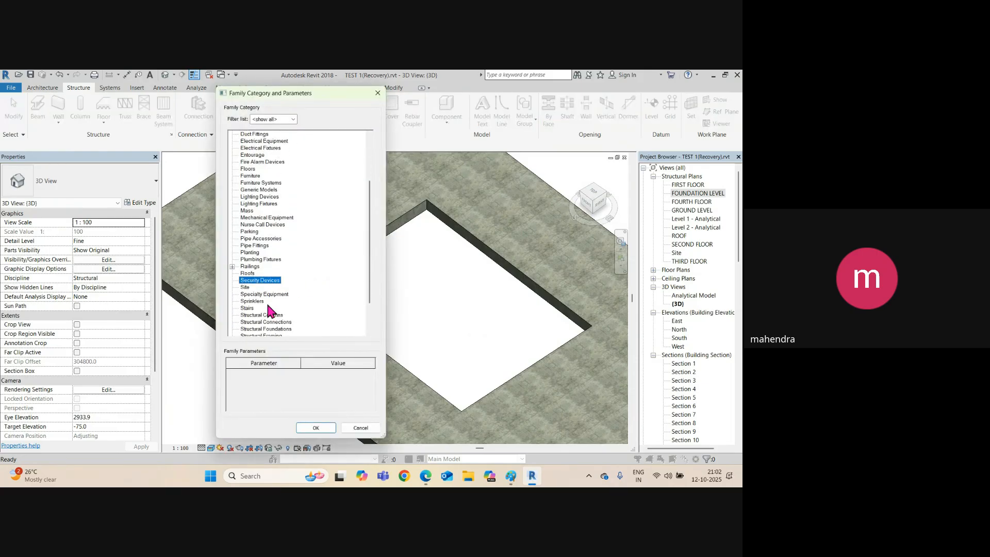
{"action": "left_click", "coordinate": [270, 302]}
Accept the name Structural Foundations 1 and start a Void Sweep.
{"action": "left_click", "coordinate": [308, 427]}
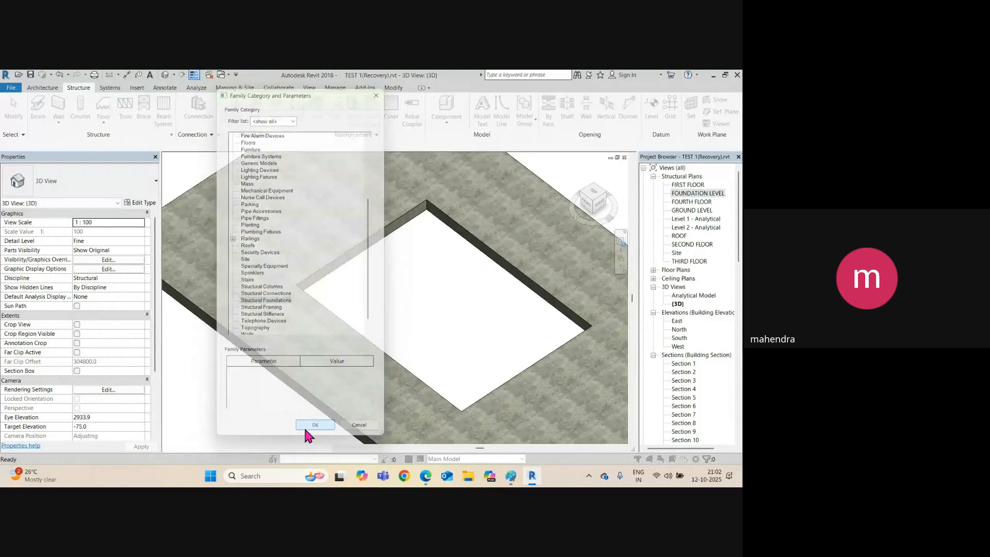
{"action": "left_click", "coordinate": [237, 250]}
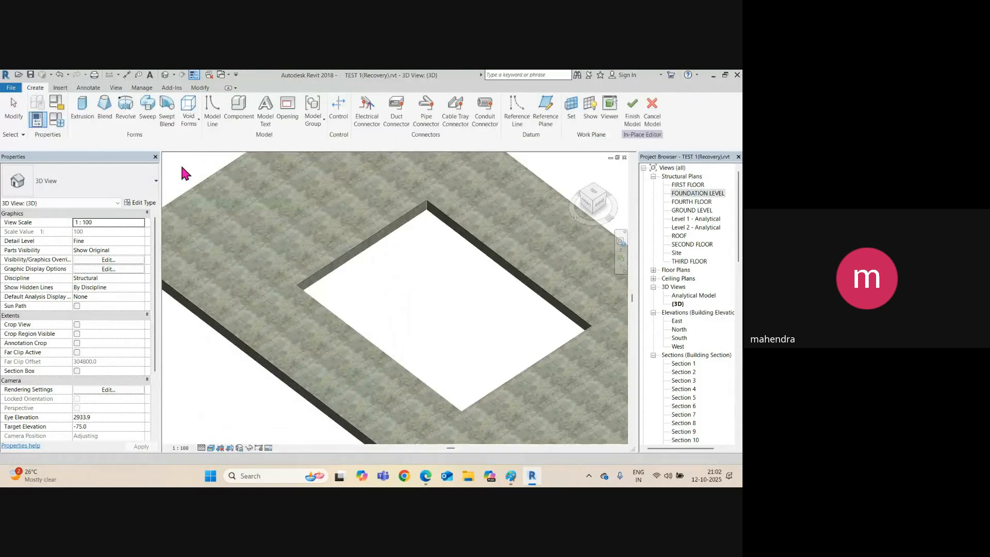
{"action": "left_click", "coordinate": [189, 118]}
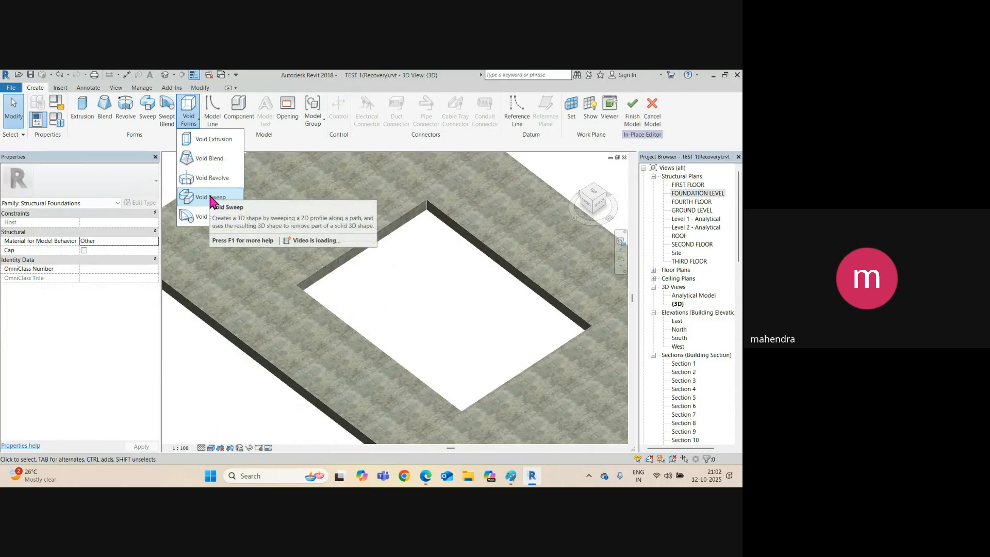
{"action": "left_click", "coordinate": [211, 198]}
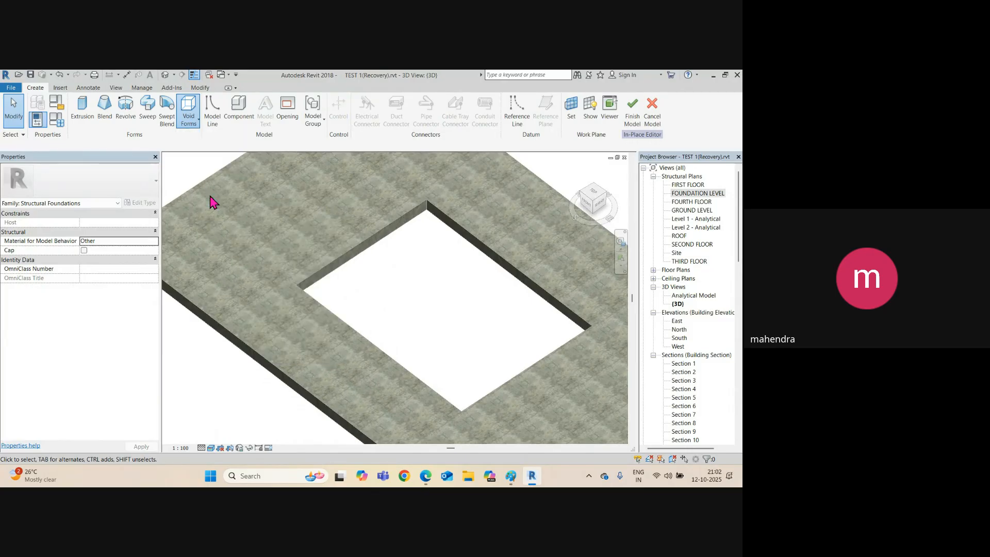
Pick all four opening edges as the void sweep path and finish it.
{"action": "left_click", "coordinate": [417, 120]}
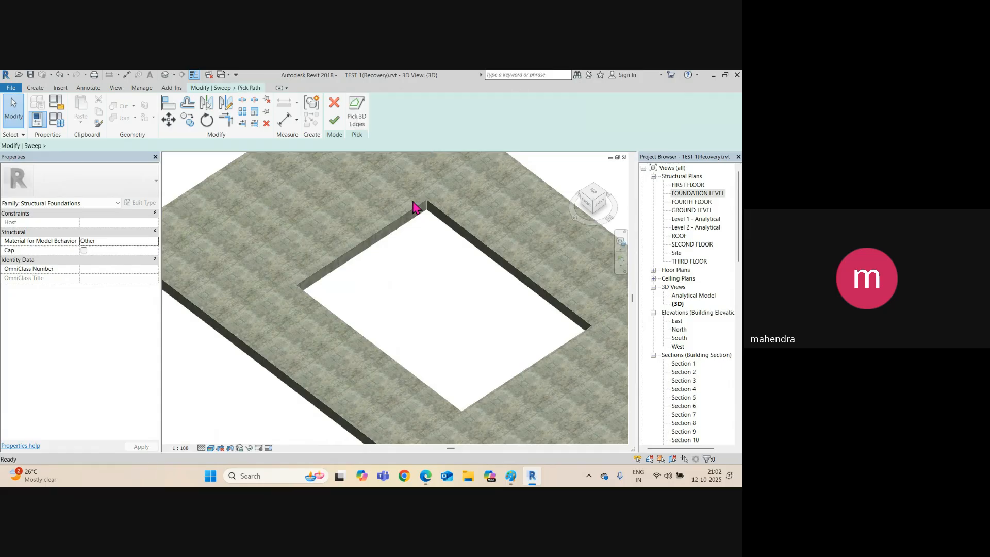
{"action": "left_click", "coordinate": [394, 222]}
{"action": "left_click", "coordinate": [452, 222]}
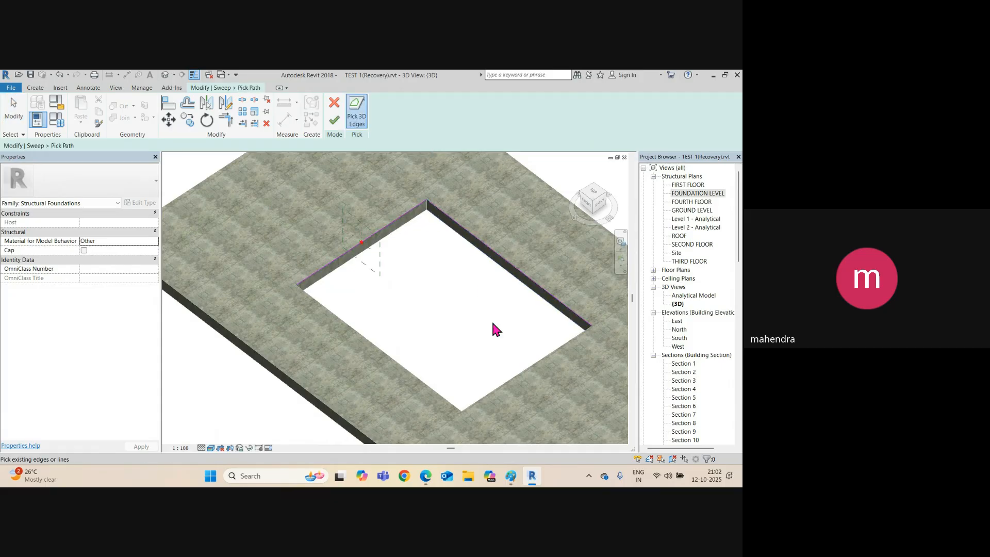
{"action": "left_click", "coordinate": [512, 380]}
{"action": "left_click", "coordinate": [431, 384]}
{"action": "scroll", "coordinate": [354, 263], "scroll_direction": "up", "scroll_amount": 3}
{"action": "left_click", "coordinate": [334, 120]}
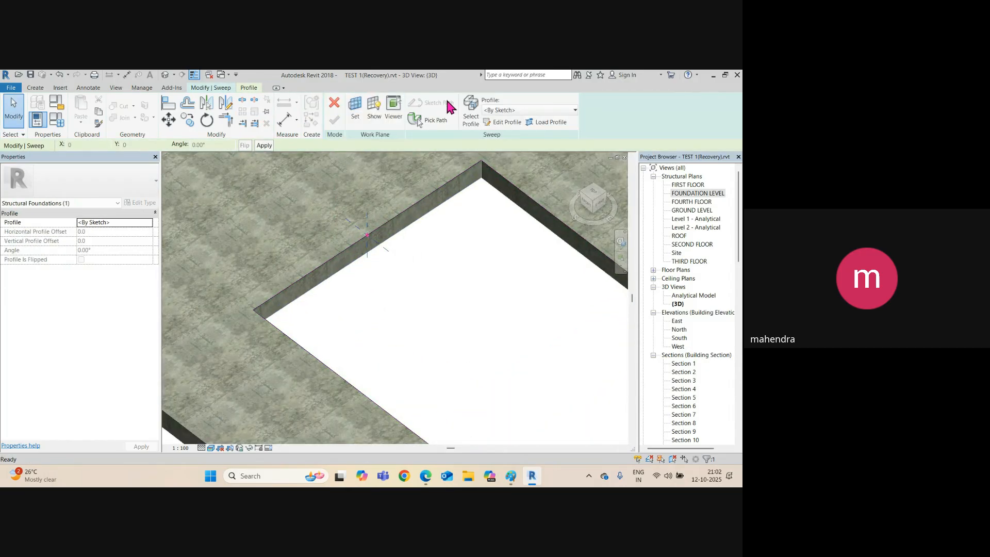
Sketch the void sweep's rectangular profile on the slab edge, changing its 240 sides to 50.
{"action": "left_click", "coordinate": [504, 123]}
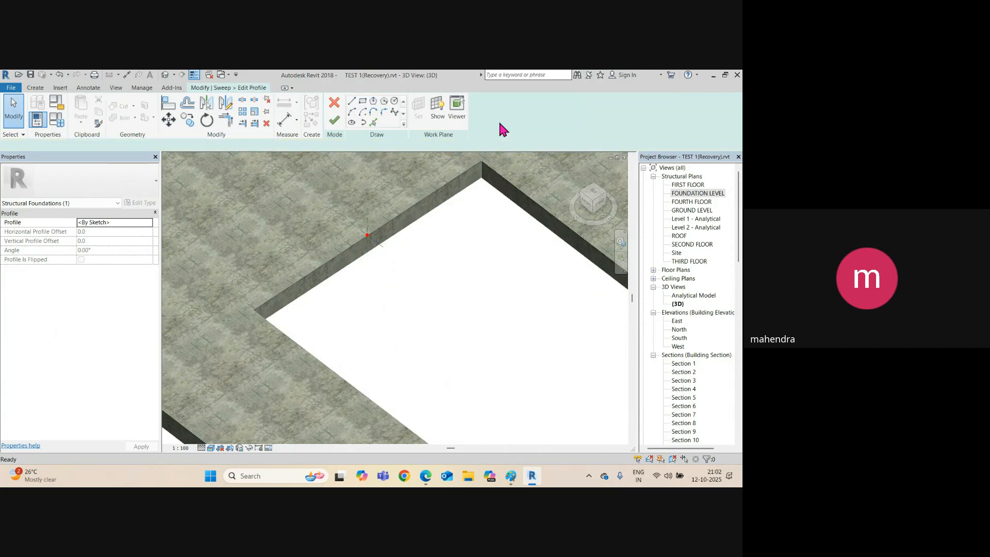
{"action": "left_click", "coordinate": [363, 102]}
{"action": "left_click", "coordinate": [367, 235]}
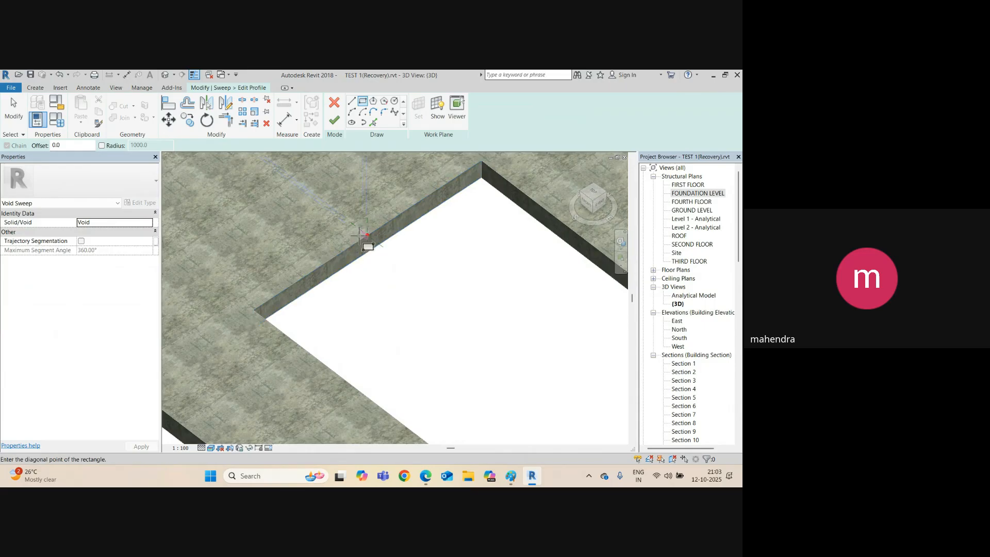
{"action": "key", "text": "Escape"}
{"action": "scroll", "coordinate": [340, 242], "scroll_direction": "up", "scroll_amount": 4}
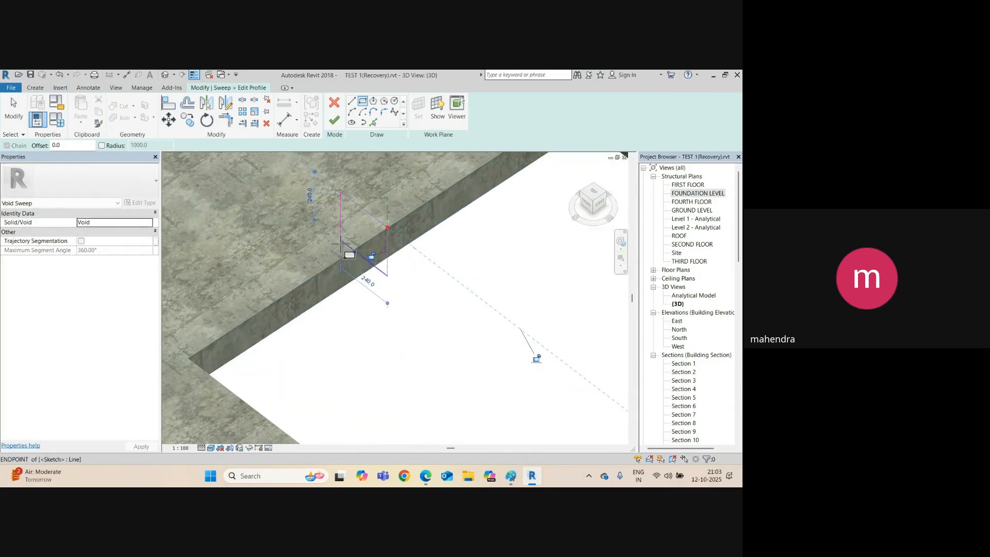
{"action": "key", "text": "Escape"}
{"action": "left_click", "coordinate": [338, 216]}
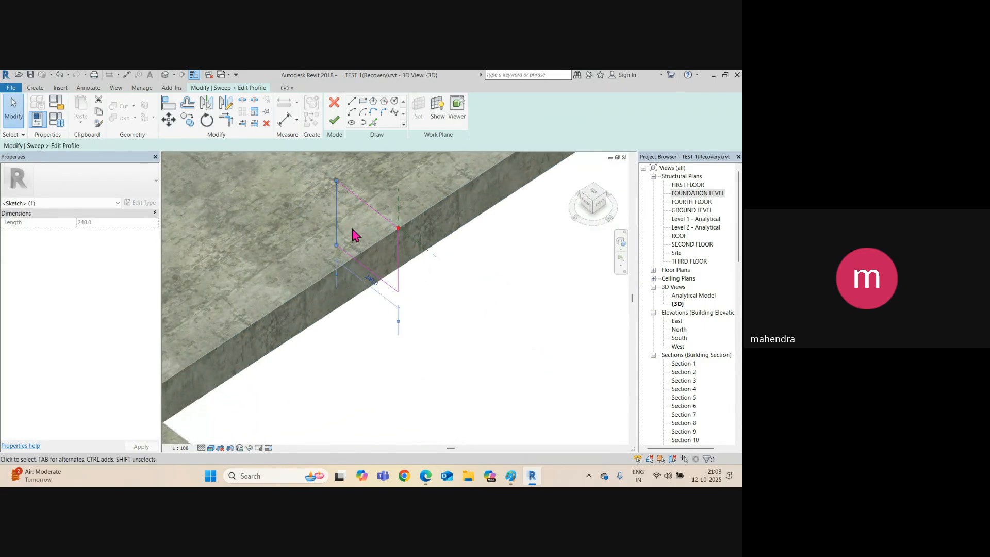
{"action": "left_click", "coordinate": [371, 279]}
{"action": "type", "text": "50"}
{"action": "key", "text": "Return"}
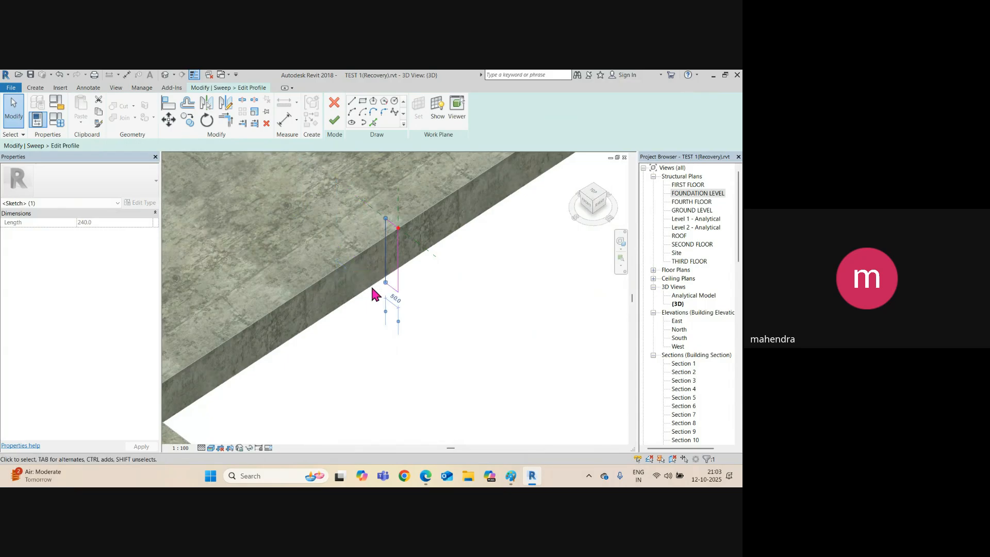
{"action": "scroll", "coordinate": [396, 288], "scroll_direction": "up", "scroll_amount": 2}
{"action": "left_click", "coordinate": [387, 288]}
{"action": "left_click", "coordinate": [411, 244]}
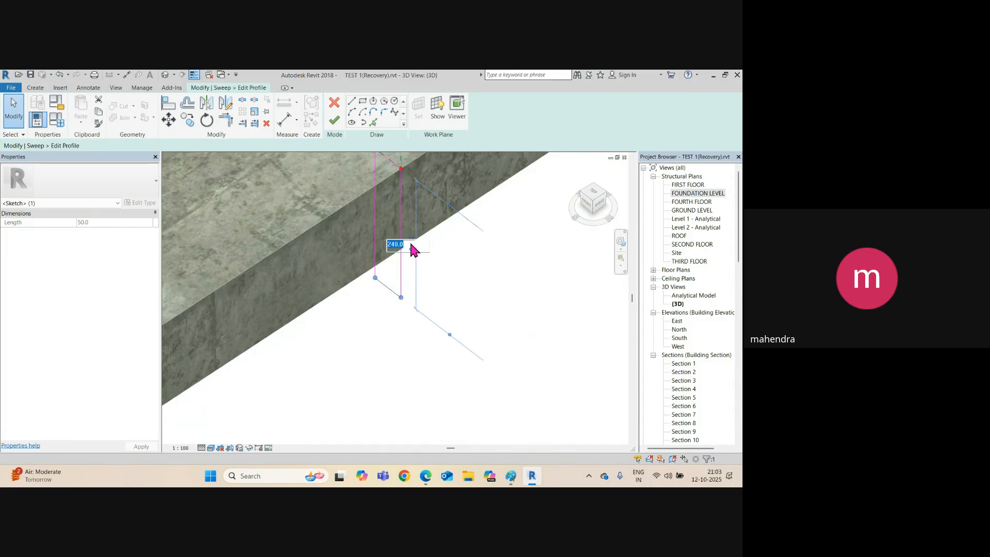
{"action": "key", "text": "Return"}
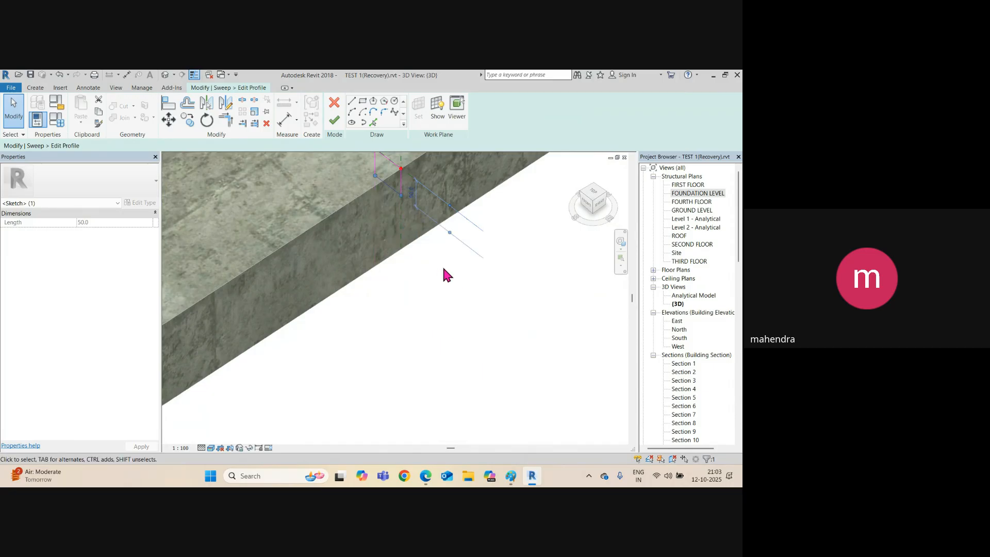
Shift the vertical profile line off the reference plane, then finish the profile and void sweep.
{"action": "scroll", "coordinate": [438, 260], "scroll_direction": "down", "scroll_amount": 2}
{"action": "left_click", "coordinate": [404, 193]}
{"action": "mouse_move", "coordinate": [404, 194]}
{"action": "left_mouse_down"}
{"action": "mouse_move", "coordinate": [407, 182]}
{"action": "mouse_move", "coordinate": [409, 216]}
{"action": "left_mouse_up"}
{"action": "key", "text": "ctrl+z"}
{"action": "scroll", "coordinate": [406, 210], "scroll_direction": "up", "scroll_amount": 2}
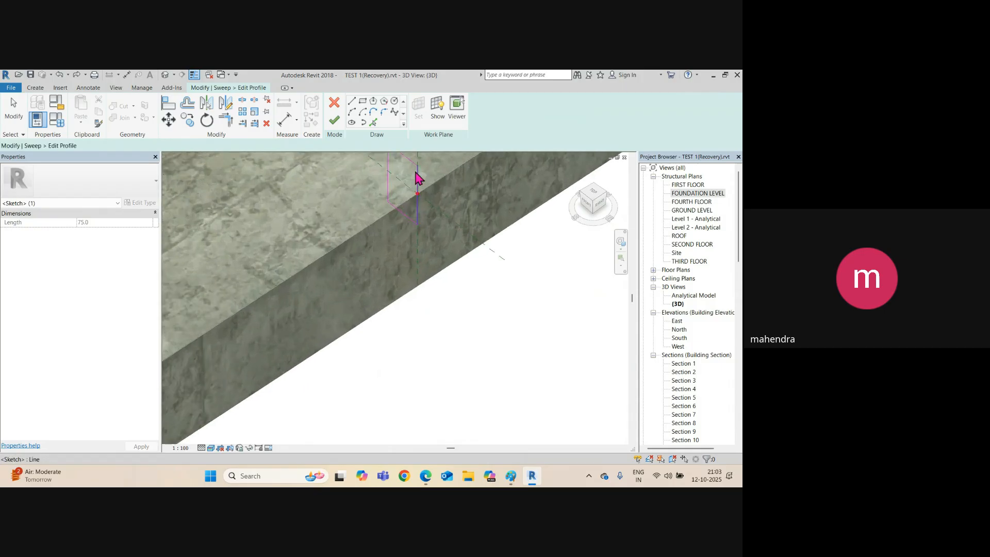
{"action": "left_click", "coordinate": [416, 176]}
{"action": "scroll", "coordinate": [416, 176], "scroll_direction": "up", "scroll_amount": 2}
{"action": "left_click_drag", "start_coordinate": [416, 176], "coordinate": [435, 191]}
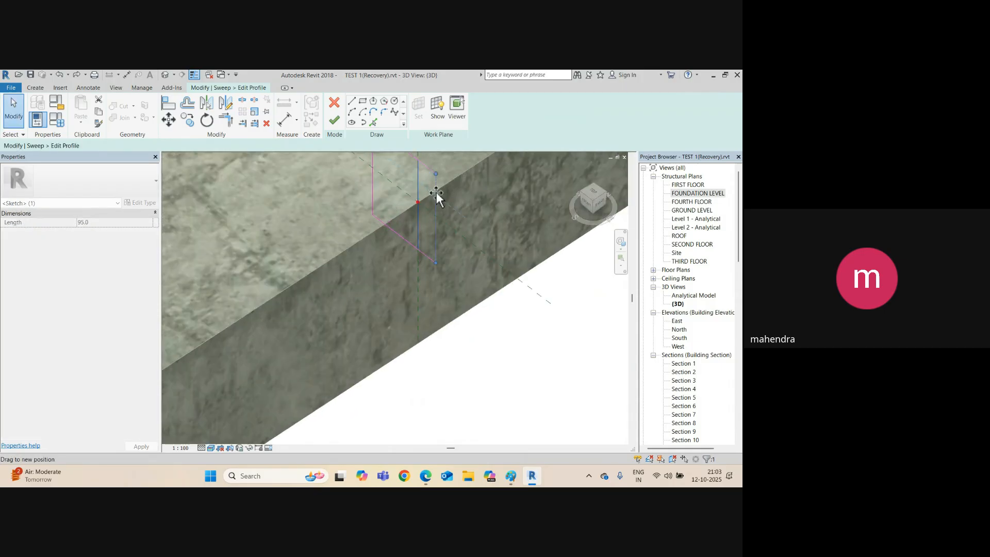
{"action": "scroll", "coordinate": [416, 249], "scroll_direction": "down", "scroll_amount": 2}
{"action": "key", "text": "Escape"}
{"action": "scroll", "coordinate": [392, 258], "scroll_direction": "down", "scroll_amount": 4}
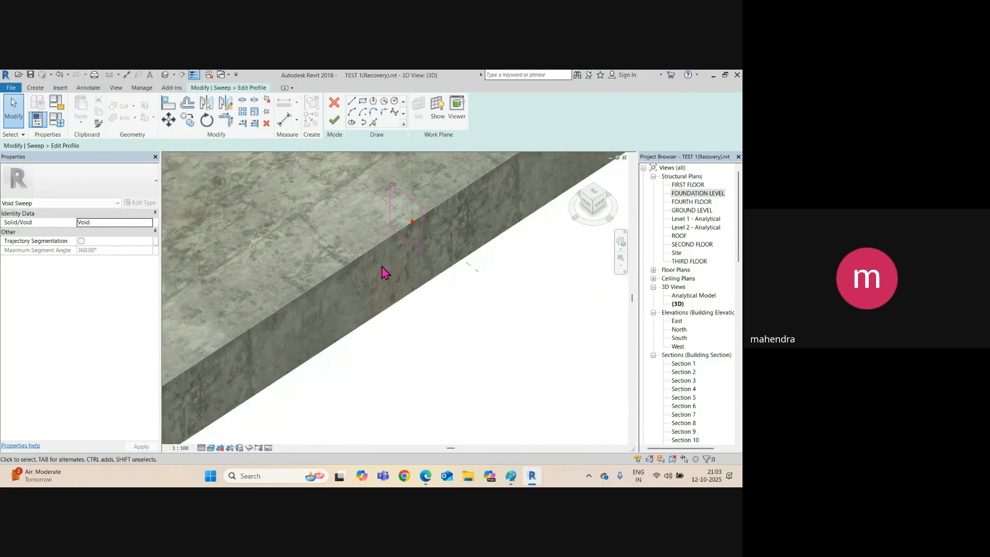
{"action": "left_click", "coordinate": [334, 120]}
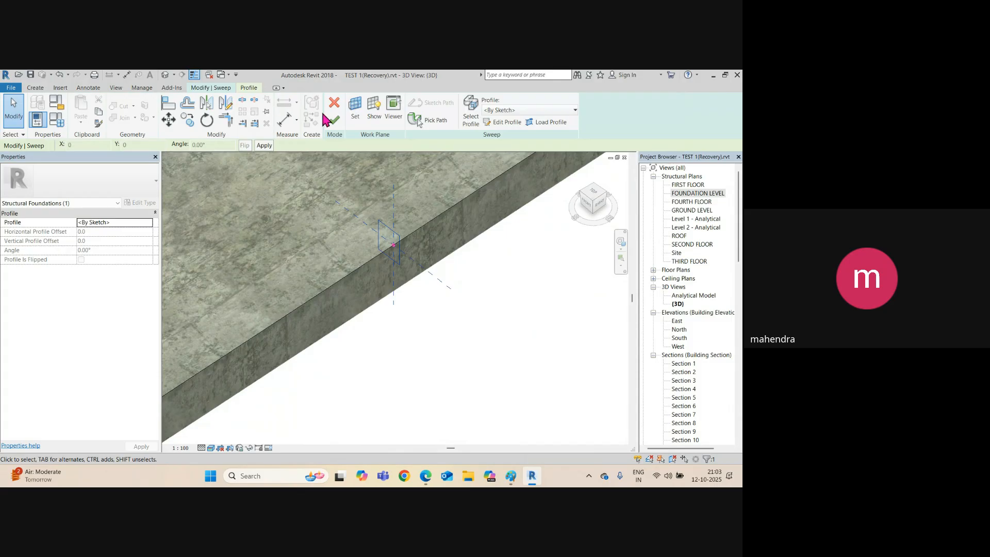
{"action": "left_click", "coordinate": [333, 118]}
{"action": "scroll", "coordinate": [335, 242], "scroll_direction": "down", "scroll_amount": 5}
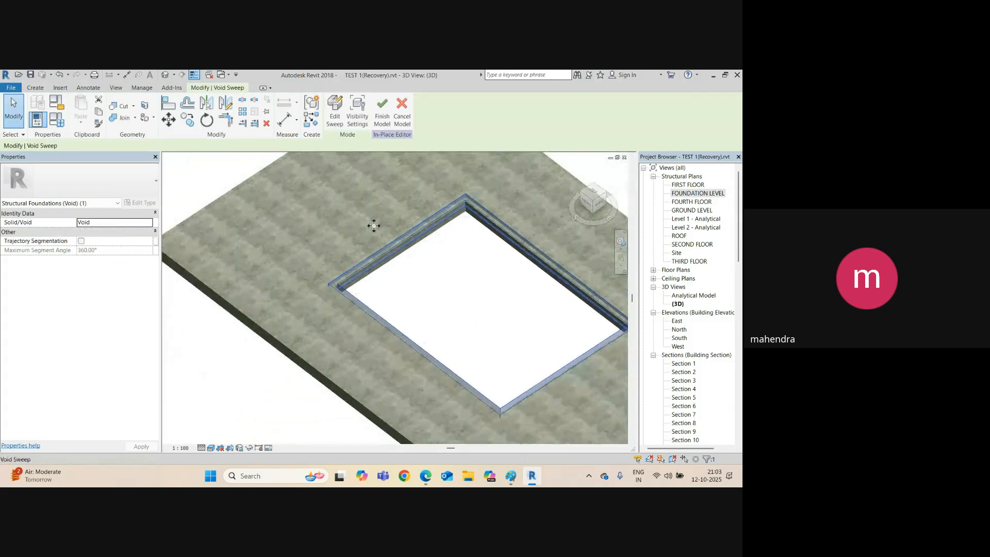
Cut the void sweep out of the foundation slab and finish the in-place model.
{"action": "scroll", "coordinate": [456, 245], "scroll_direction": "up", "scroll_amount": 1}
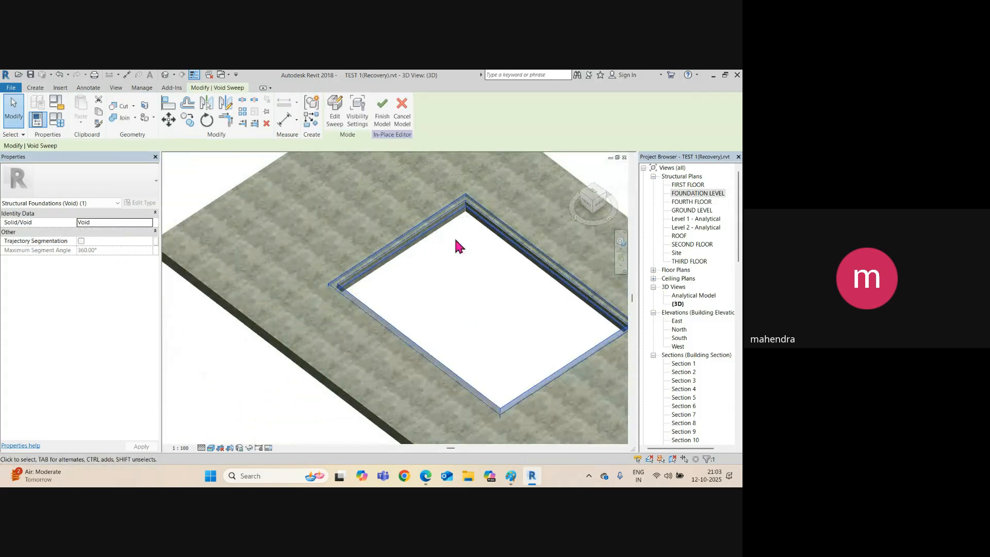
{"action": "left_click", "coordinate": [120, 106]}
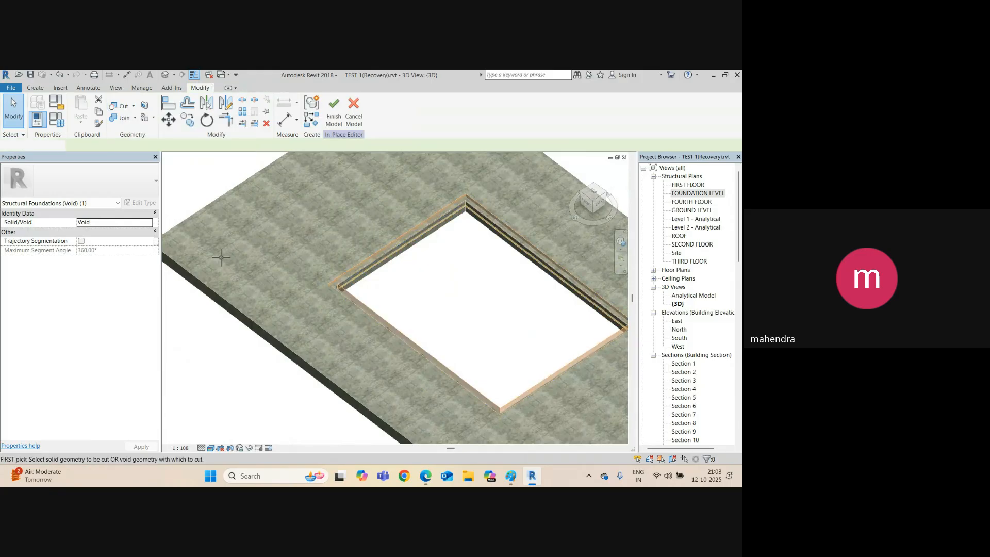
{"action": "left_click", "coordinate": [242, 313]}
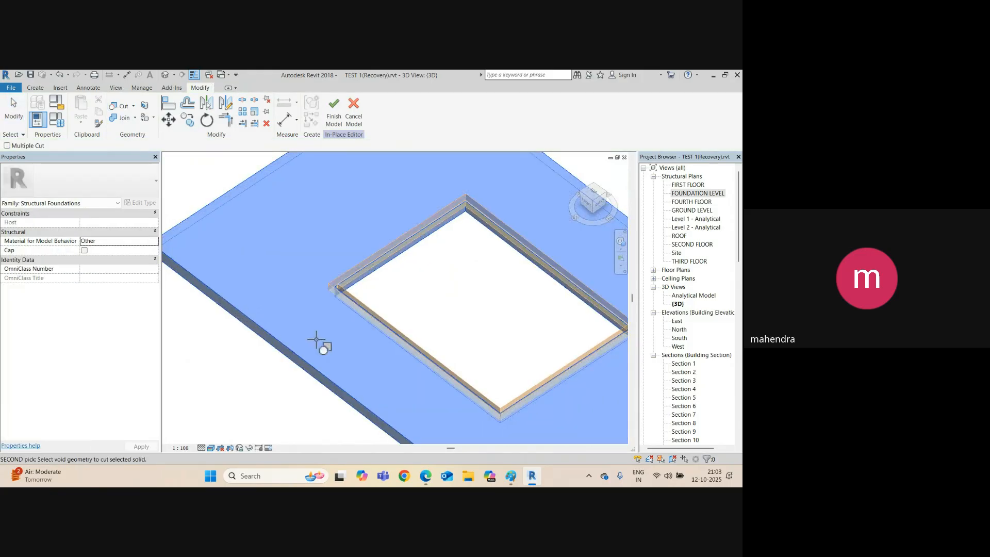
{"action": "left_click", "coordinate": [362, 304]}
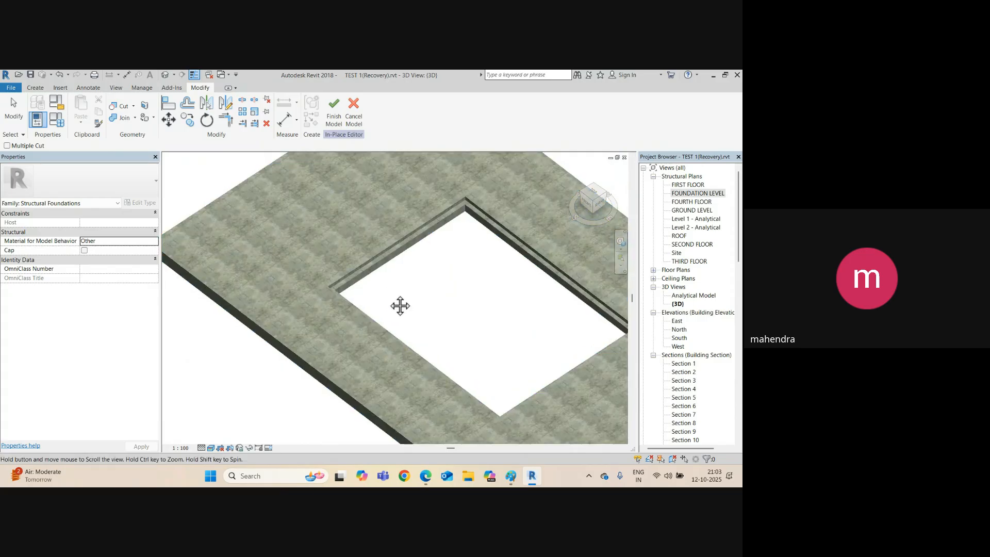
{"action": "scroll", "coordinate": [397, 304], "scroll_direction": "down", "scroll_amount": 2}
{"action": "left_click", "coordinate": [335, 120]}
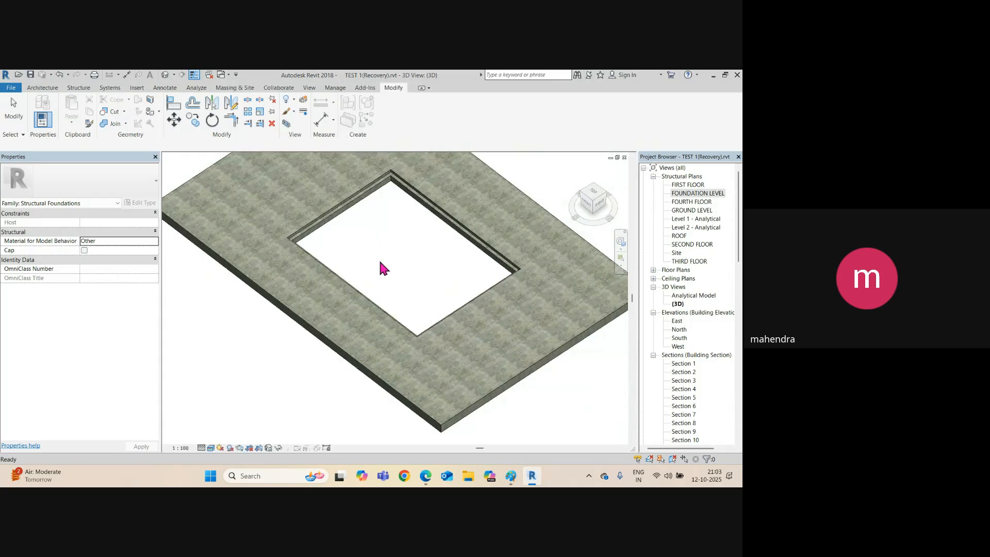
{"action": "scroll", "coordinate": [382, 273], "scroll_direction": "down", "scroll_amount": 3}
Switch to the FOUNDATION LEVEL plan and pan around the footing area.
{"action": "key", "text": "ctrl+Tab"}
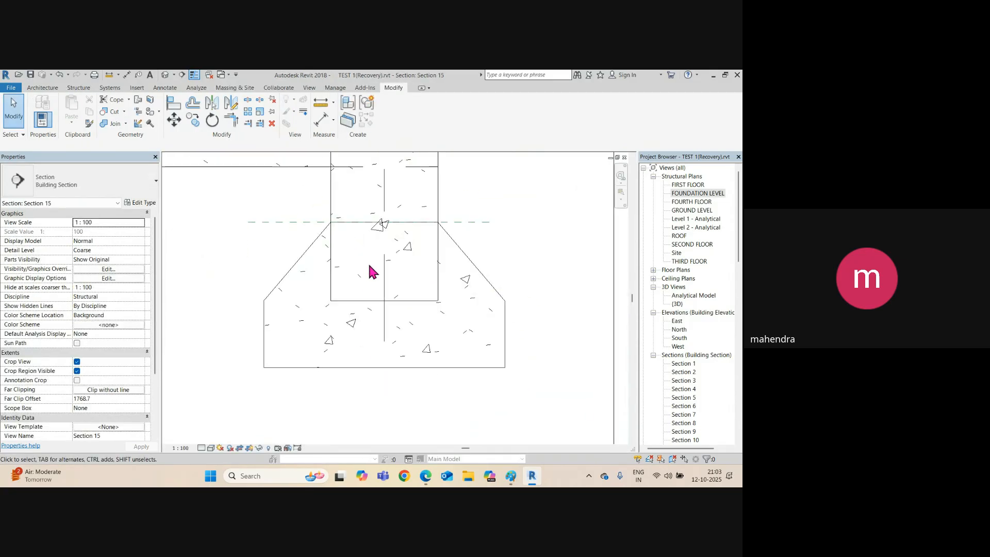
{"action": "scroll", "coordinate": [367, 261], "scroll_direction": "down", "scroll_amount": 5}
{"action": "middle_click_drag", "start_coordinate": [432, 262], "coordinate": [404, 315]}
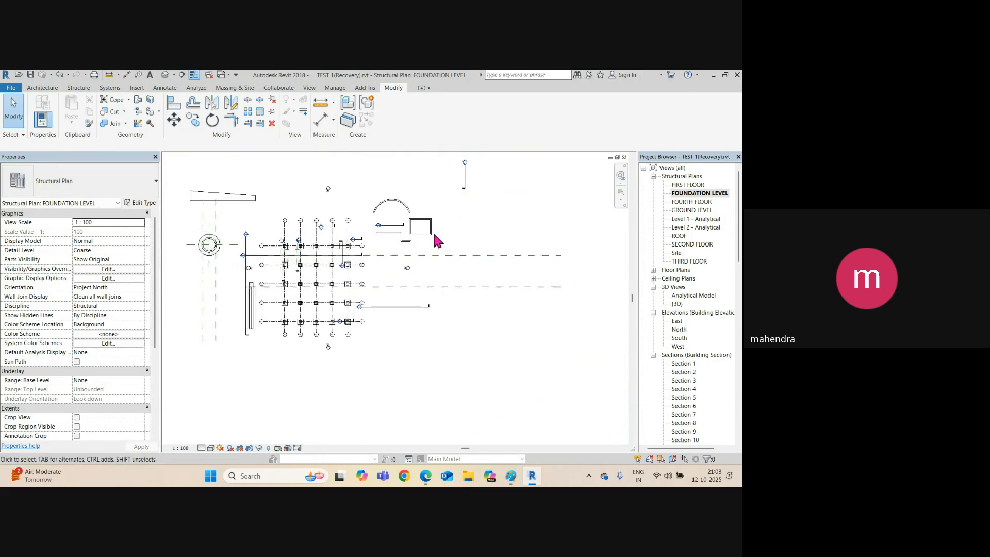
{"action": "scroll", "coordinate": [427, 231], "scroll_direction": "up", "scroll_amount": 6}
{"action": "scroll", "coordinate": [402, 229], "scroll_direction": "down", "scroll_amount": 8}
{"action": "middle_click_drag", "start_coordinate": [306, 285], "coordinate": [355, 298]}
Show the GROUND LEVEL plan zoomed in on the slab opening beside the footing.
{"action": "key", "text": "ctrl+Tab"}
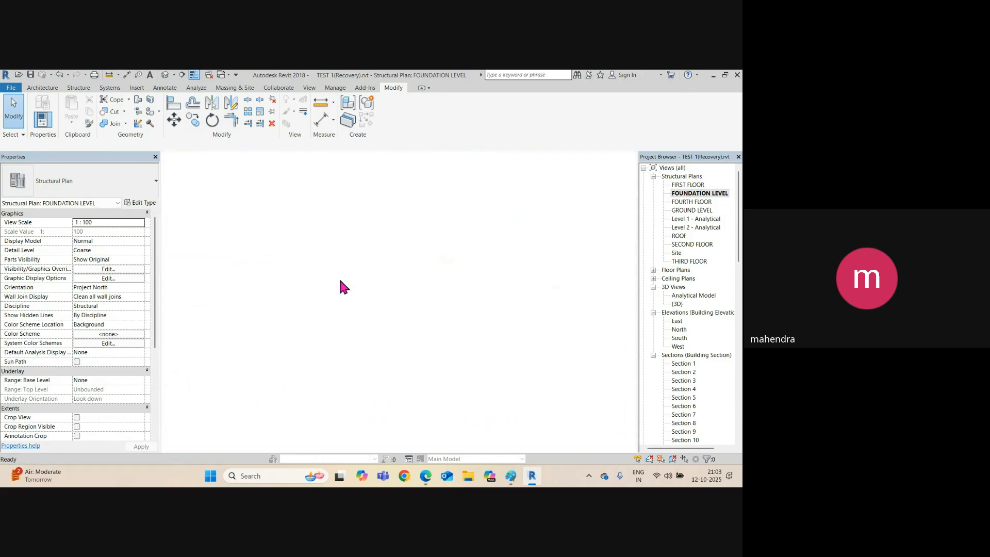
{"action": "scroll", "coordinate": [362, 286], "scroll_direction": "up", "scroll_amount": 3}
{"action": "middle_click_drag", "start_coordinate": [411, 277], "coordinate": [315, 148]}
{"action": "scroll", "coordinate": [316, 180], "scroll_direction": "down", "scroll_amount": 6}
{"action": "middle_click_drag", "start_coordinate": [351, 257], "coordinate": [466, 342]}
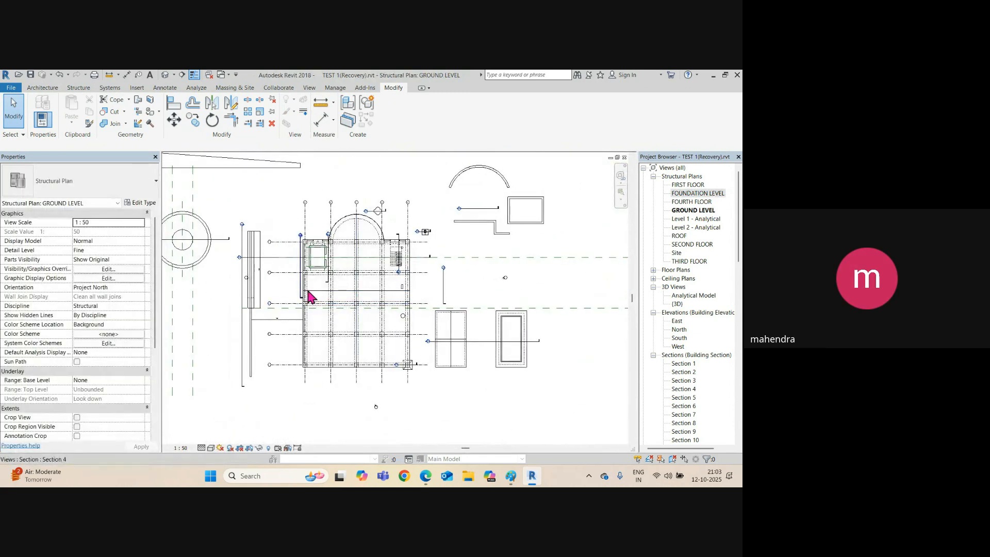
{"action": "scroll", "coordinate": [425, 234], "scroll_direction": "up", "scroll_amount": 5}
{"action": "scroll", "coordinate": [423, 232], "scroll_direction": "up", "scroll_amount": 3}
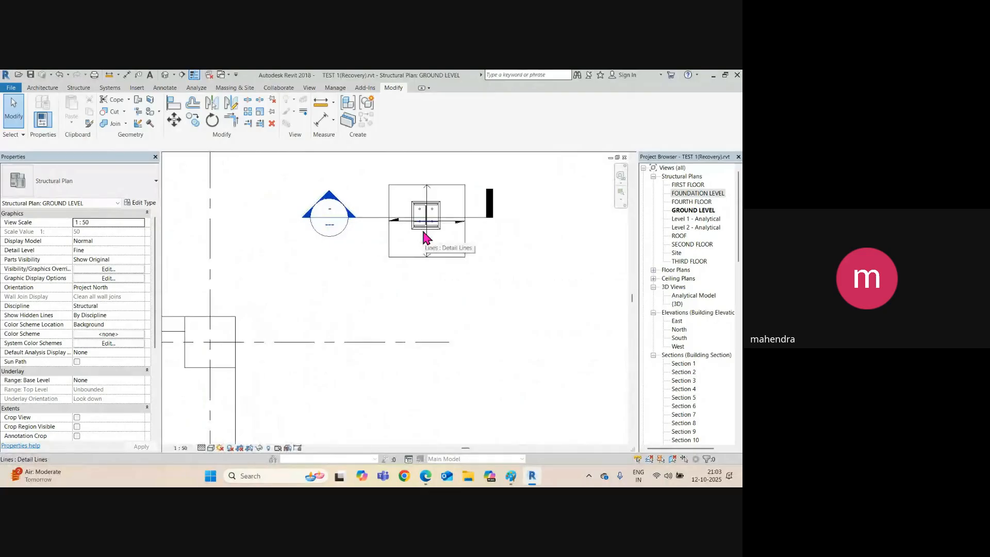
{"action": "scroll", "coordinate": [305, 237], "scroll_direction": "down", "scroll_amount": 8}
{"action": "mouse_move", "coordinate": [406, 284]}
{"action": "middle_mouse_down"}
{"action": "mouse_move", "coordinate": [392, 286]}
{"action": "mouse_move", "coordinate": [416, 274]}
{"action": "middle_mouse_up"}
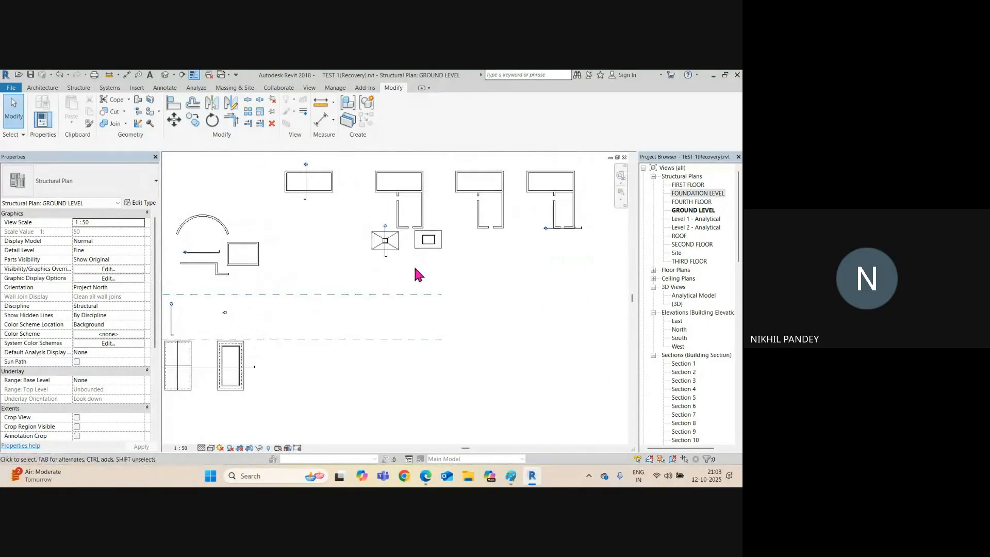
{"action": "scroll", "coordinate": [435, 242], "scroll_direction": "up", "scroll_amount": 5}
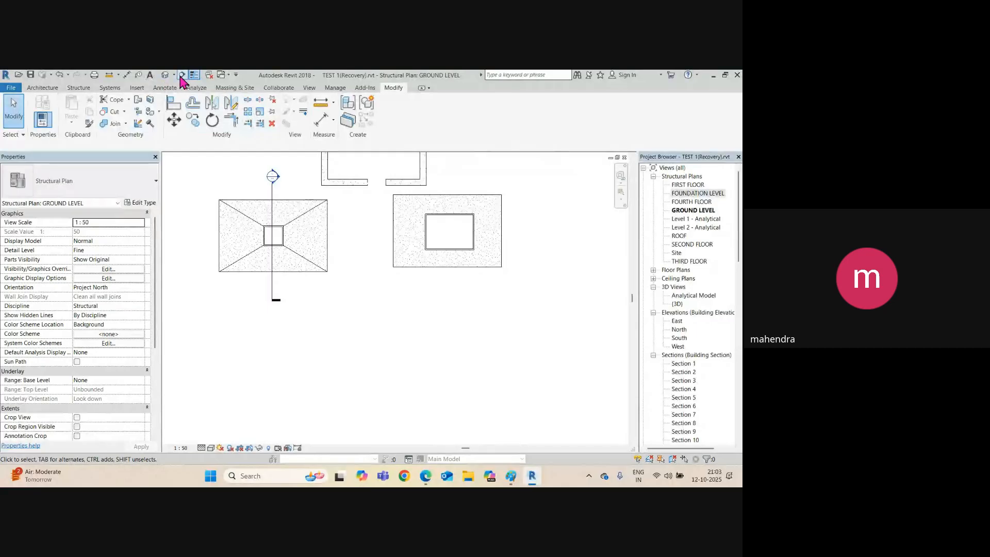
Cut a vertical section line across the slab opening and open the new Section 16 view.
{"action": "left_click", "coordinate": [182, 74]}
{"action": "left_click", "coordinate": [449, 181]}
{"action": "left_click", "coordinate": [448, 287]}
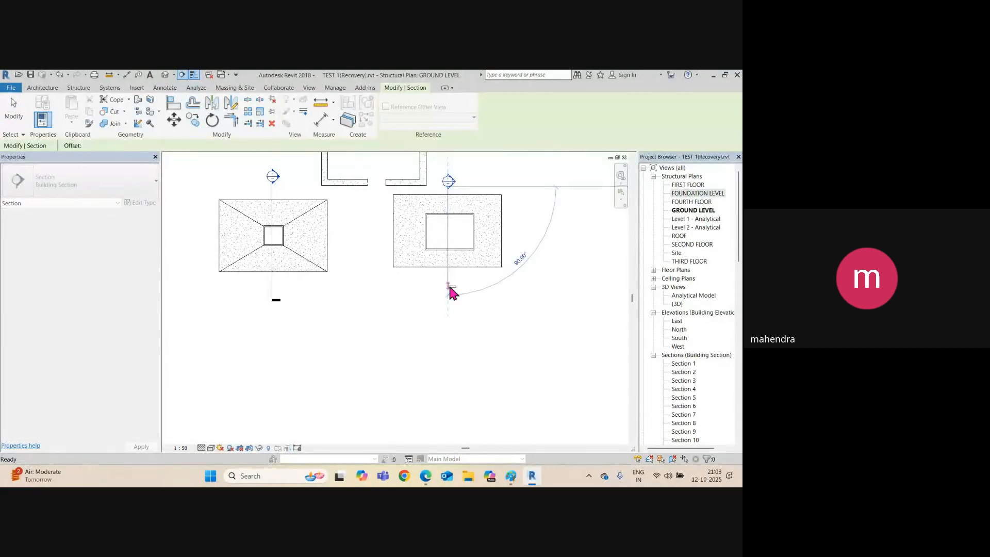
{"action": "key", "text": "Escape"}
{"action": "right_click", "coordinate": [448, 287]}
{"action": "left_click", "coordinate": [483, 272]}
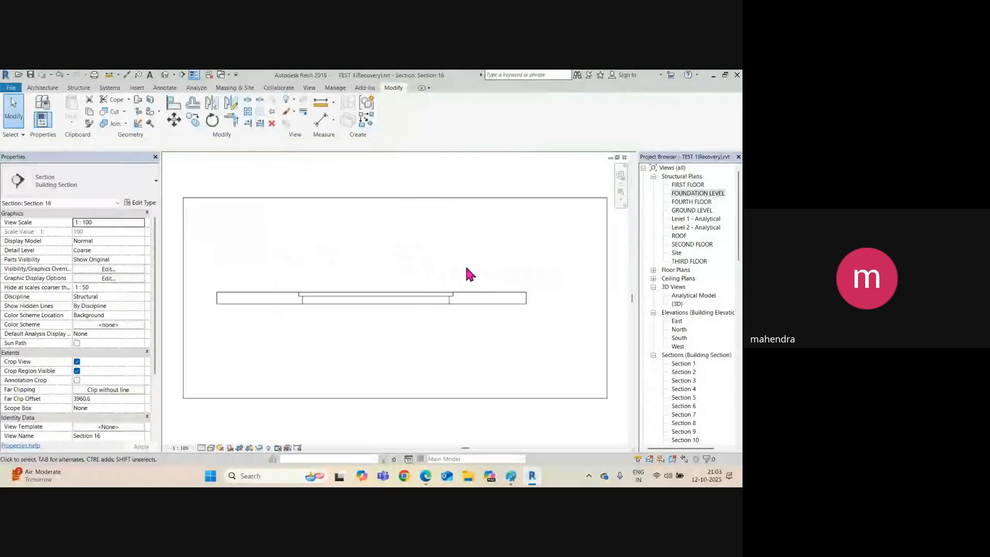
Try an aligned dimension from the slab top to the rebate's lower line, then cancel it.
{"action": "scroll", "coordinate": [321, 310], "scroll_direction": "up", "scroll_amount": 4}
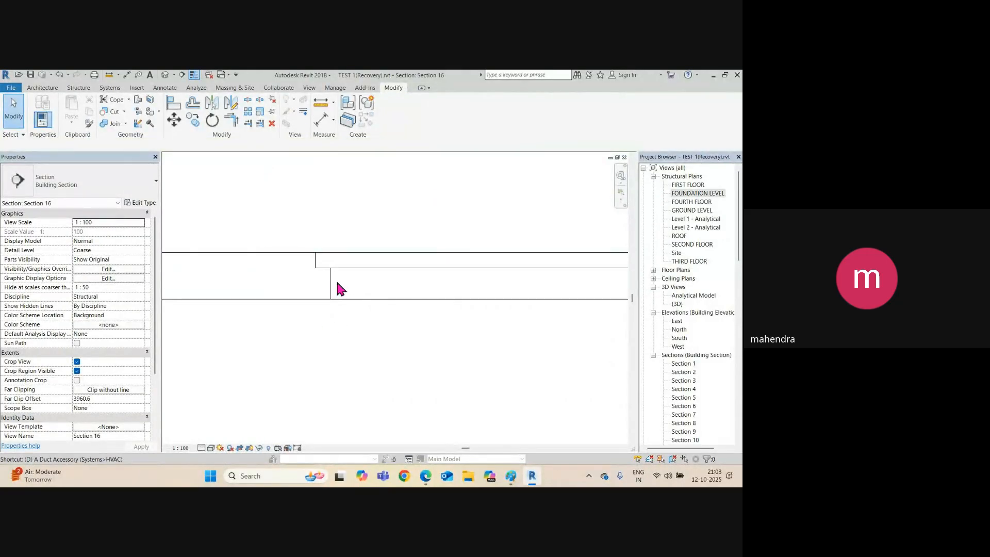
{"action": "key", "text": "i"}
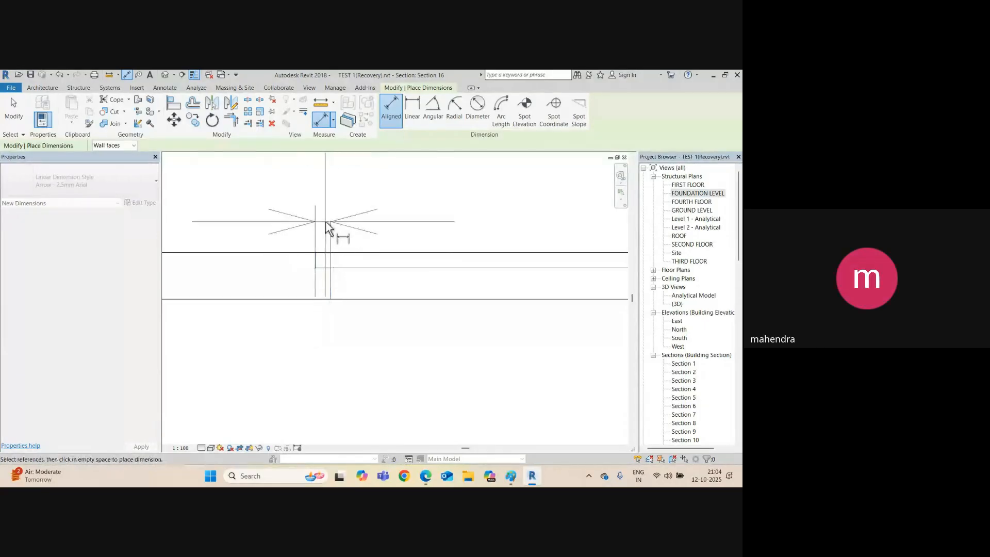
{"action": "scroll", "coordinate": [331, 230], "scroll_direction": "down", "scroll_amount": 2}
{"action": "scroll", "coordinate": [331, 230], "scroll_direction": "up", "scroll_amount": 2}
{"action": "key", "text": "Escape"}
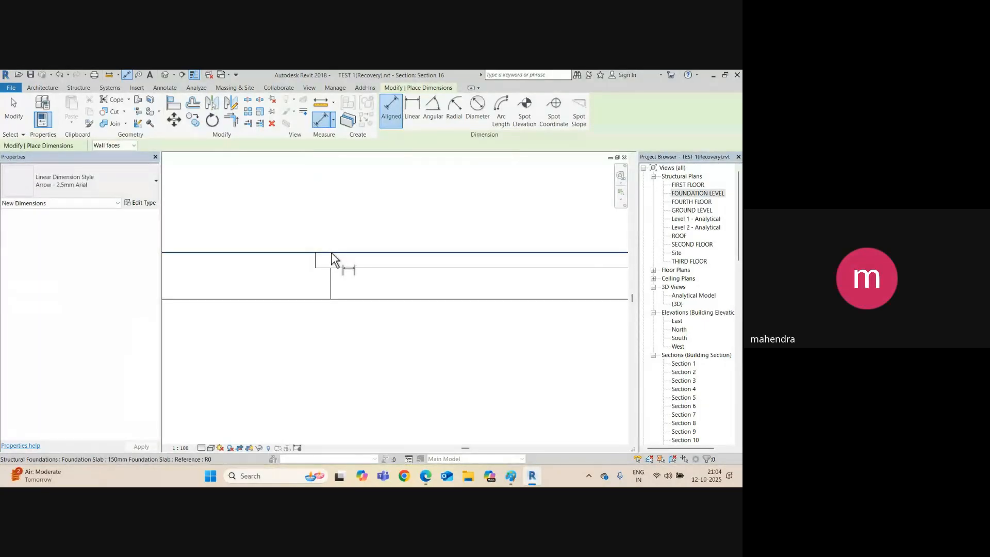
{"action": "left_click", "coordinate": [332, 253]}
{"action": "left_click", "coordinate": [332, 268]}
{"action": "scroll", "coordinate": [328, 267], "scroll_direction": "down", "scroll_amount": 5}
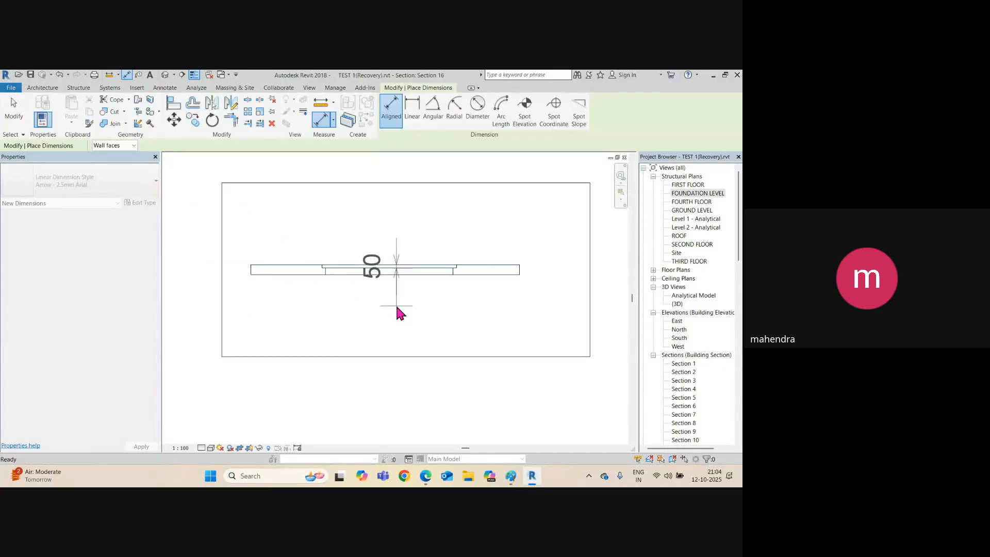
{"action": "key", "text": "Escape"}
{"action": "key", "text": "Escape"}
Reopen Section 16 from its section line on the GROUND LEVEL plan, then bring Google Meet forward.
{"action": "key", "text": "ctrl+Tab"}
{"action": "scroll", "coordinate": [396, 297], "scroll_direction": "down", "scroll_amount": 1}
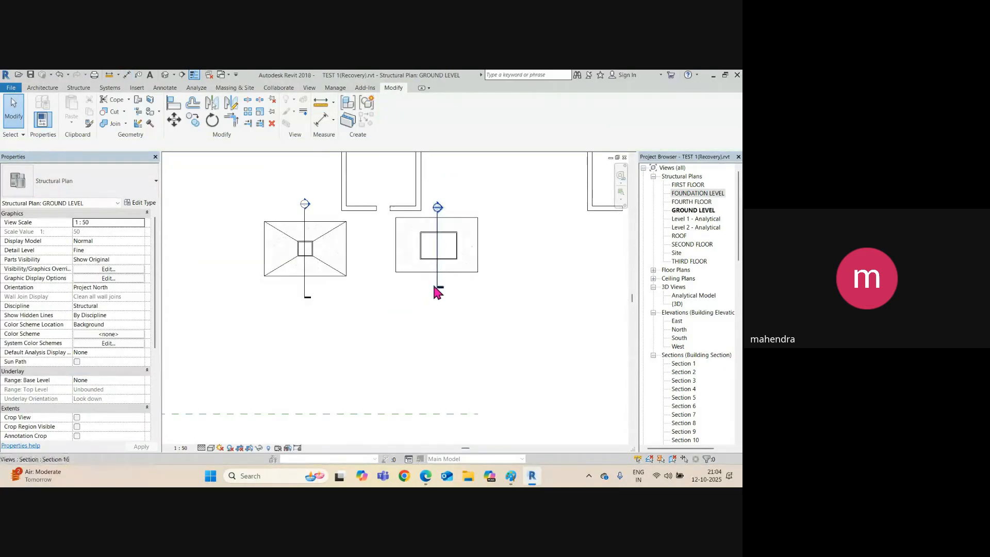
{"action": "left_click", "coordinate": [437, 293]}
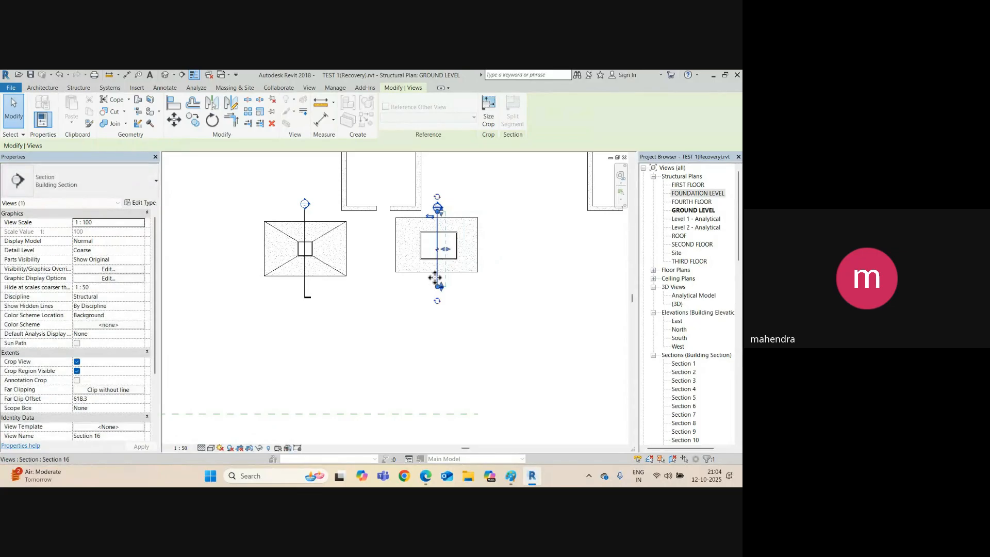
{"action": "right_click", "coordinate": [435, 278]}
{"action": "left_click", "coordinate": [466, 272]}
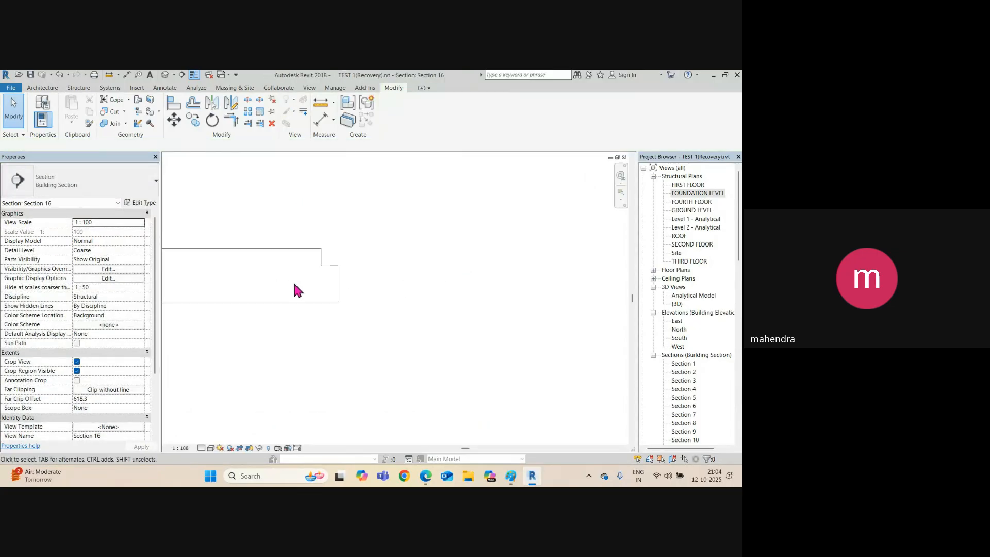
{"action": "scroll", "coordinate": [295, 284], "scroll_direction": "down", "scroll_amount": 3}
{"action": "scroll", "coordinate": [404, 304], "scroll_direction": "up", "scroll_amount": 2}
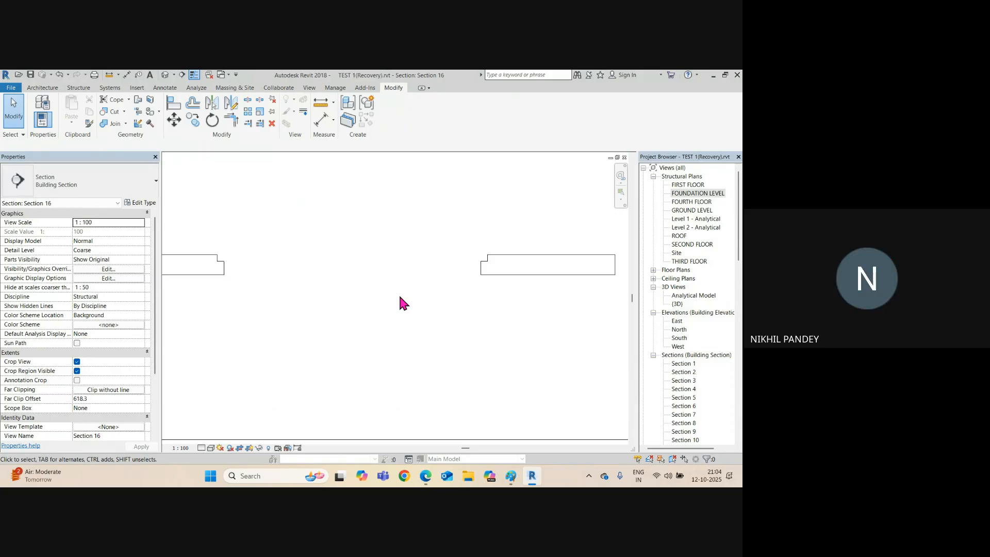
{"action": "mouse_move", "coordinate": [435, 478]}
{"action": "left_click", "coordinate": [399, 430]}
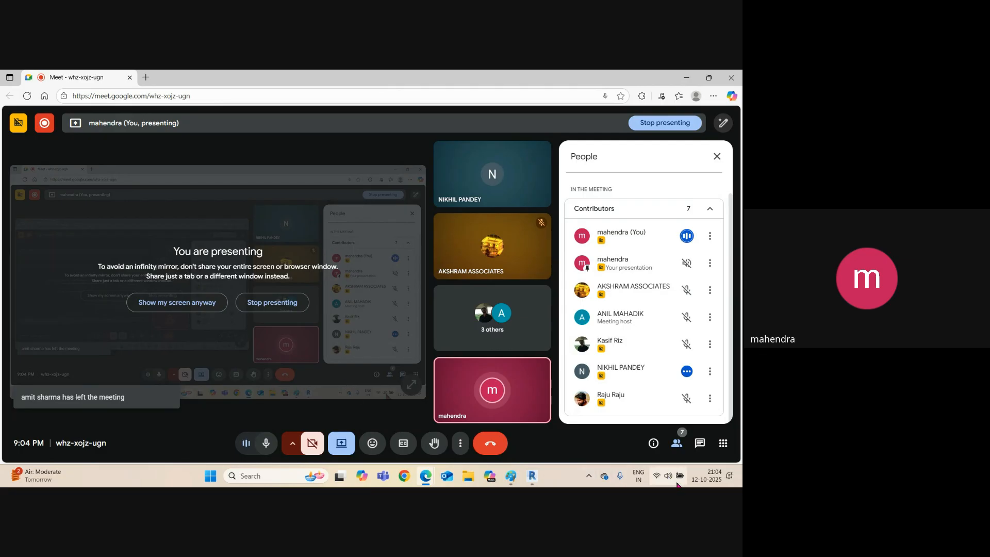
{"action": "left_click", "coordinate": [706, 476]}
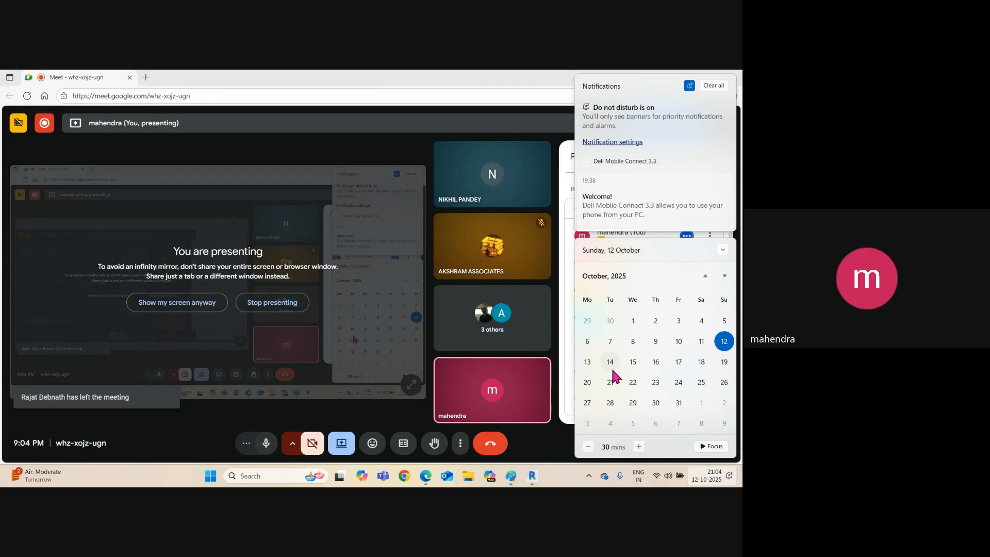
{"action": "left_click", "coordinate": [562, 480]}
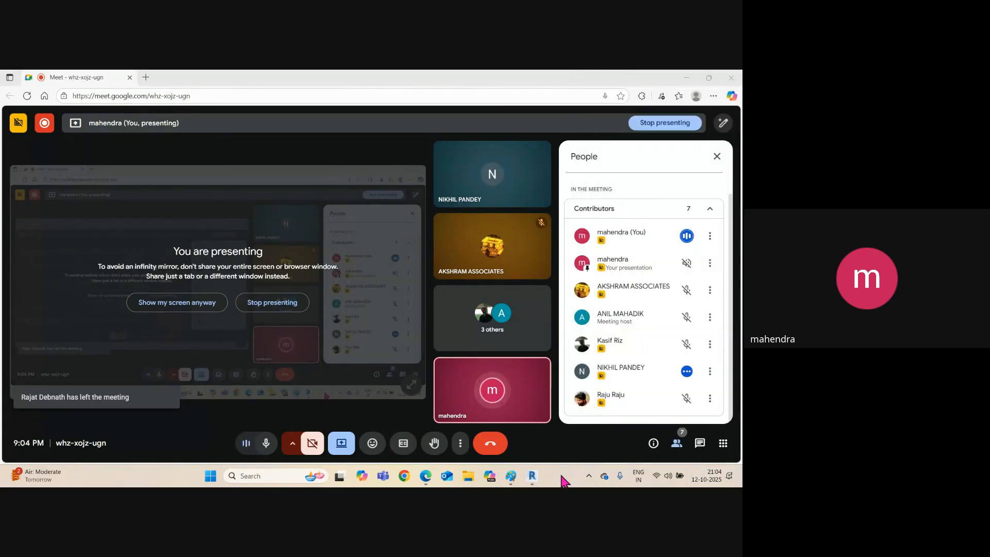